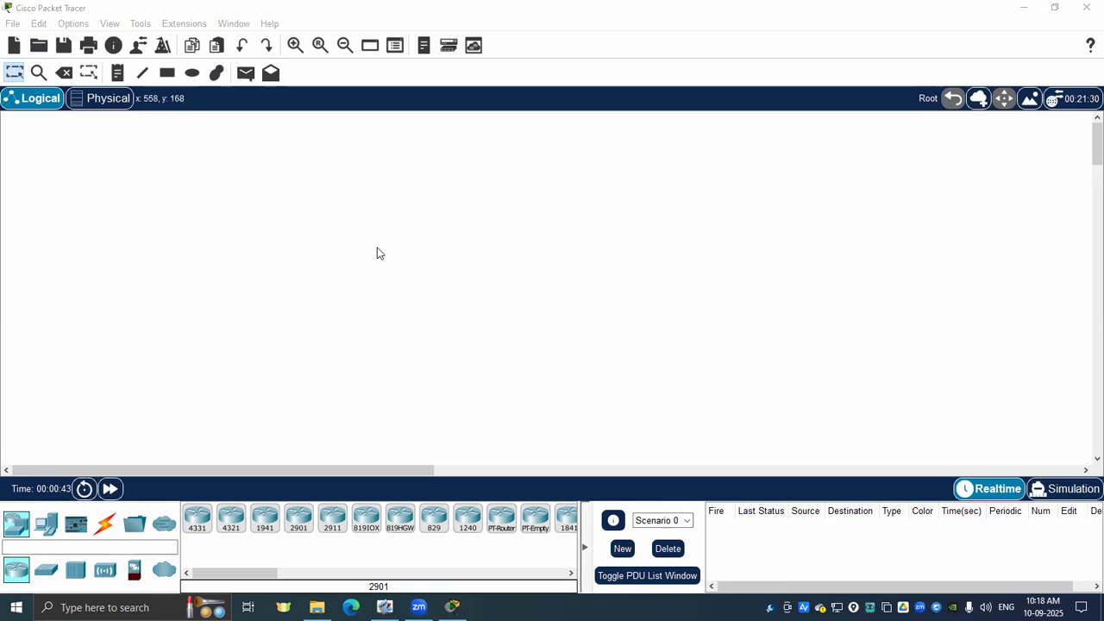
- Place a 2811 router in the upper-left area of the logical workspace
{"action": "left_click", "coordinate": [211, 574]}
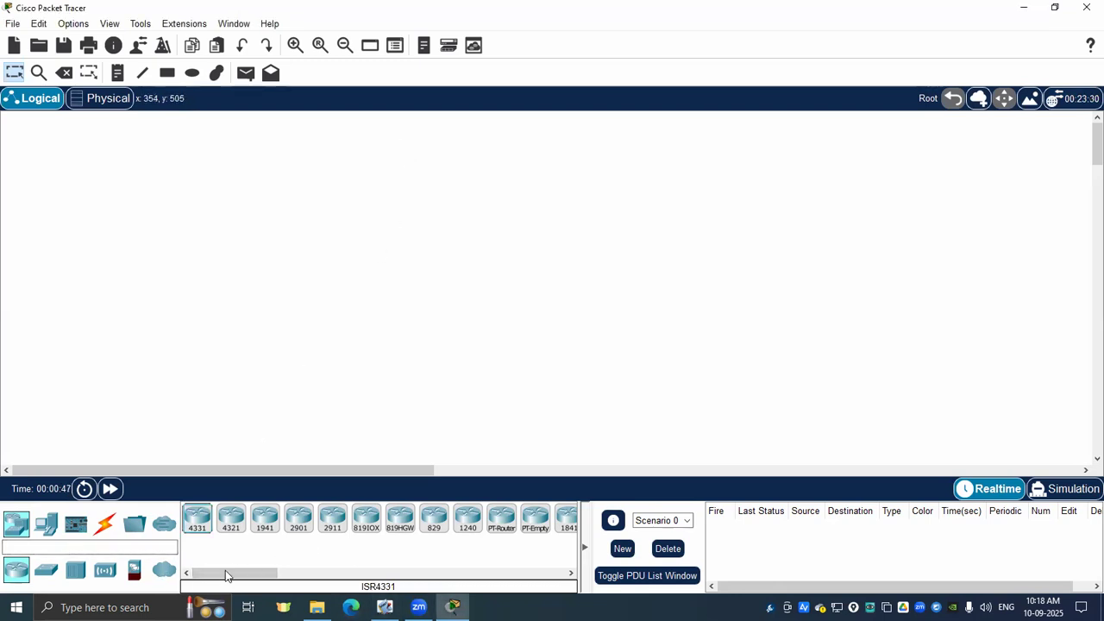
{"action": "left_click_drag", "start_coordinate": [223, 576], "coordinate": [302, 575]}
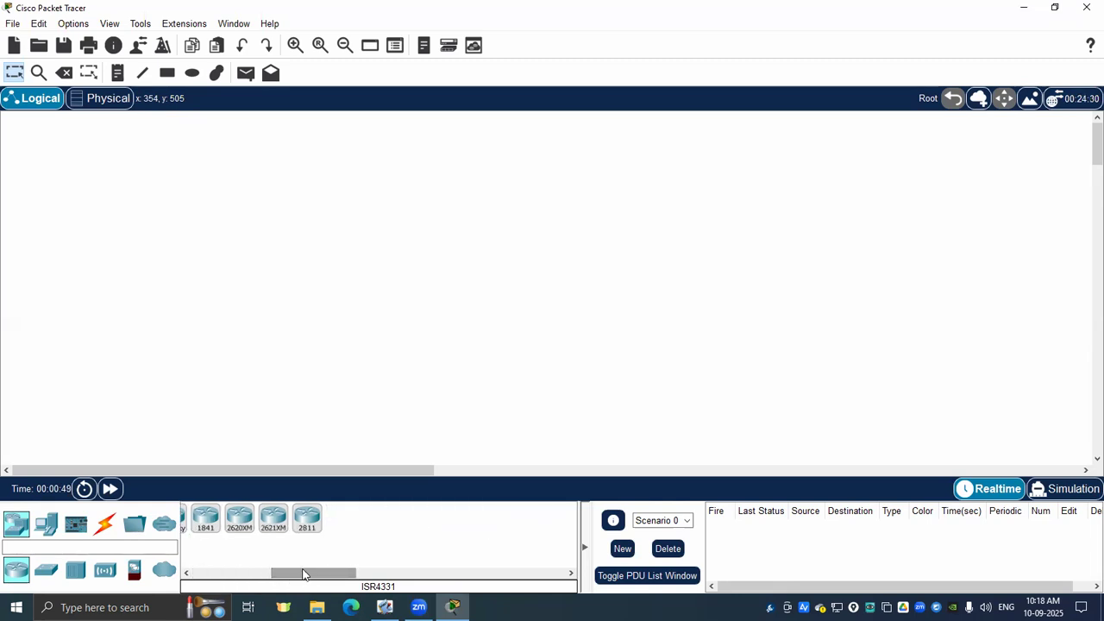
{"action": "left_click", "coordinate": [307, 517]}
{"action": "left_click", "coordinate": [141, 201]}
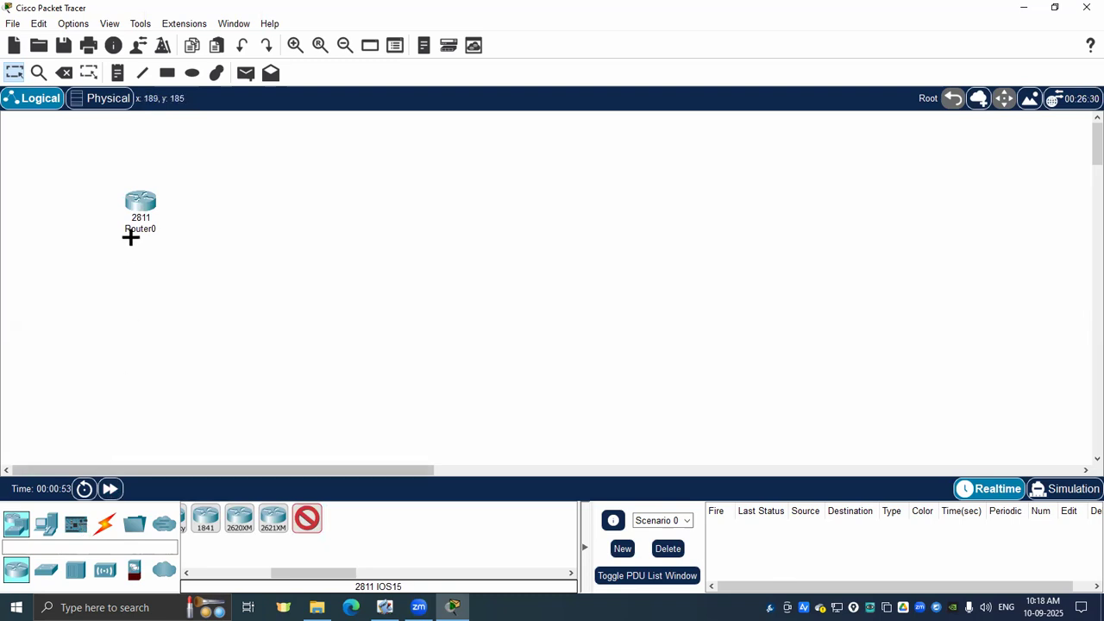
{"action": "left_click", "coordinate": [13, 75]}
{"action": "left_click_drag", "start_coordinate": [147, 205], "coordinate": [113, 194]}
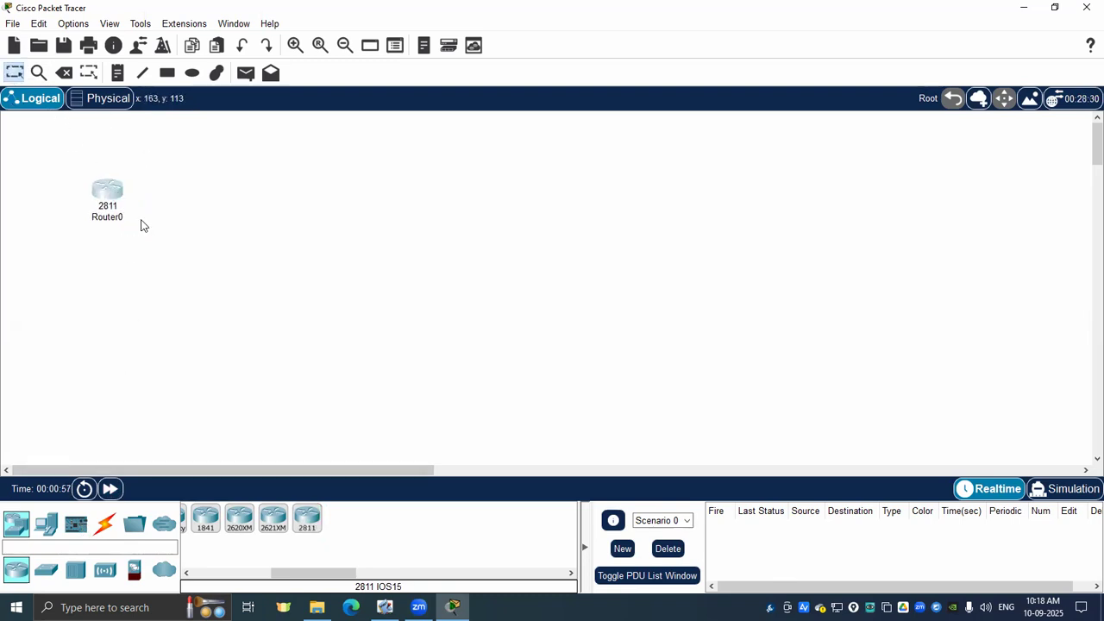
- Set the 2811 router's logical view icon to the Global.png image from the Desktop folder and close its device window
{"action": "left_click", "coordinate": [107, 191]}
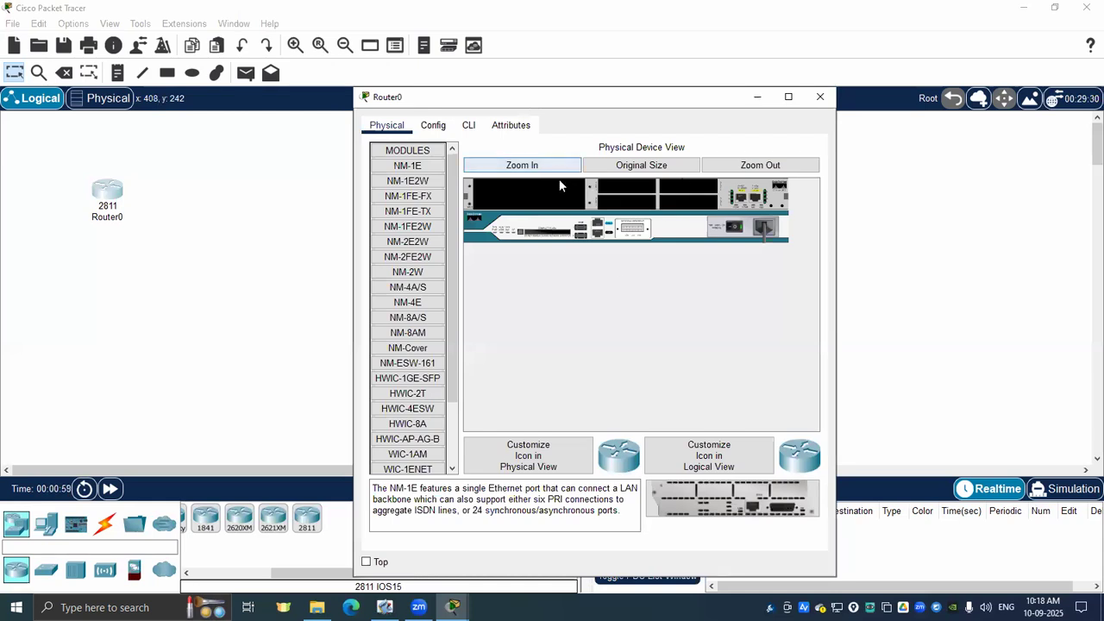
{"action": "left_click", "coordinate": [708, 455]}
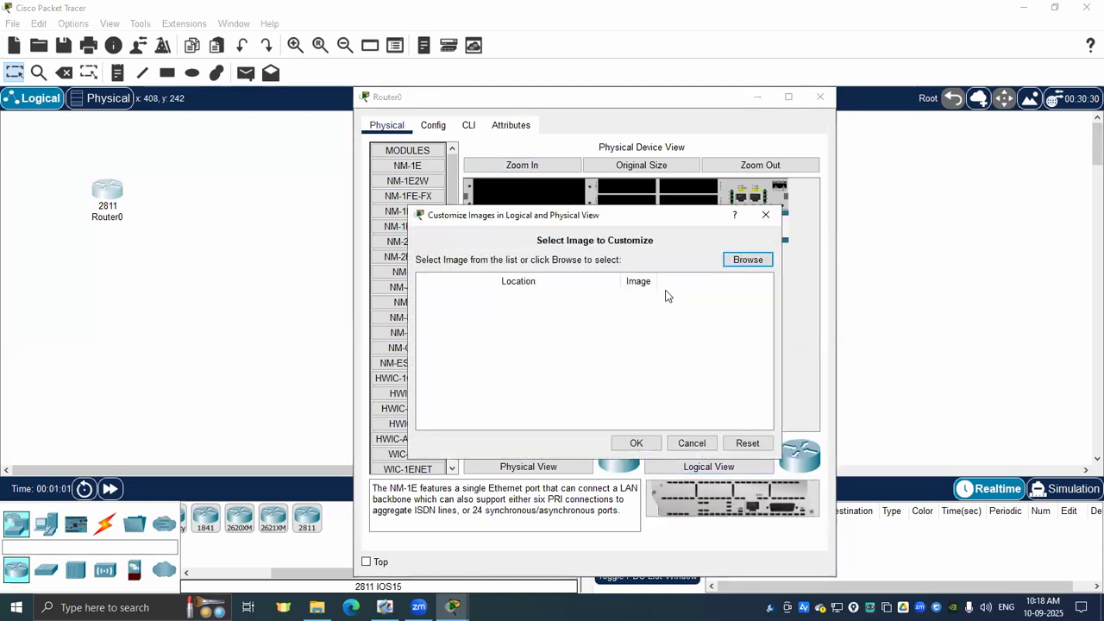
{"action": "left_click", "coordinate": [741, 263]}
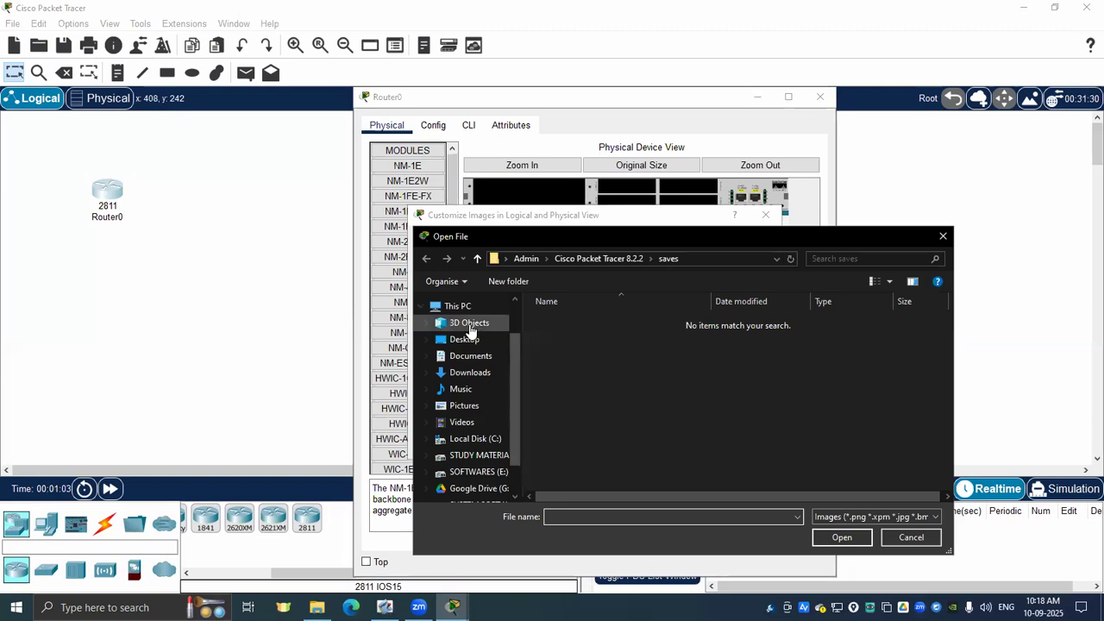
{"action": "type", "text": "global"}
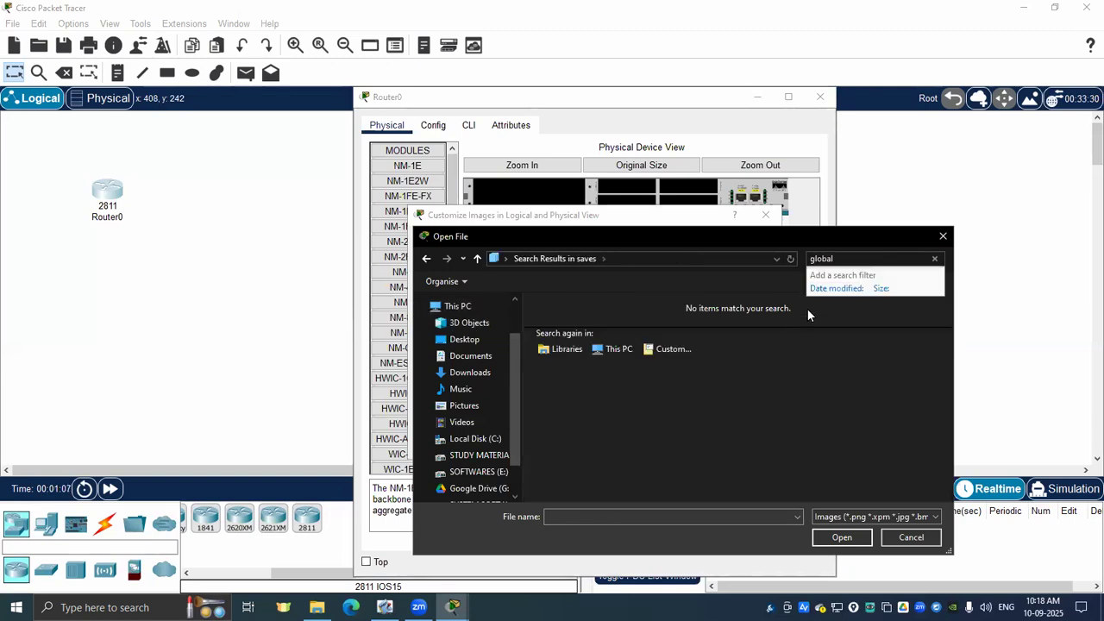
{"action": "scroll", "coordinate": [461, 414], "scroll_direction": "down", "scroll_amount": 3}
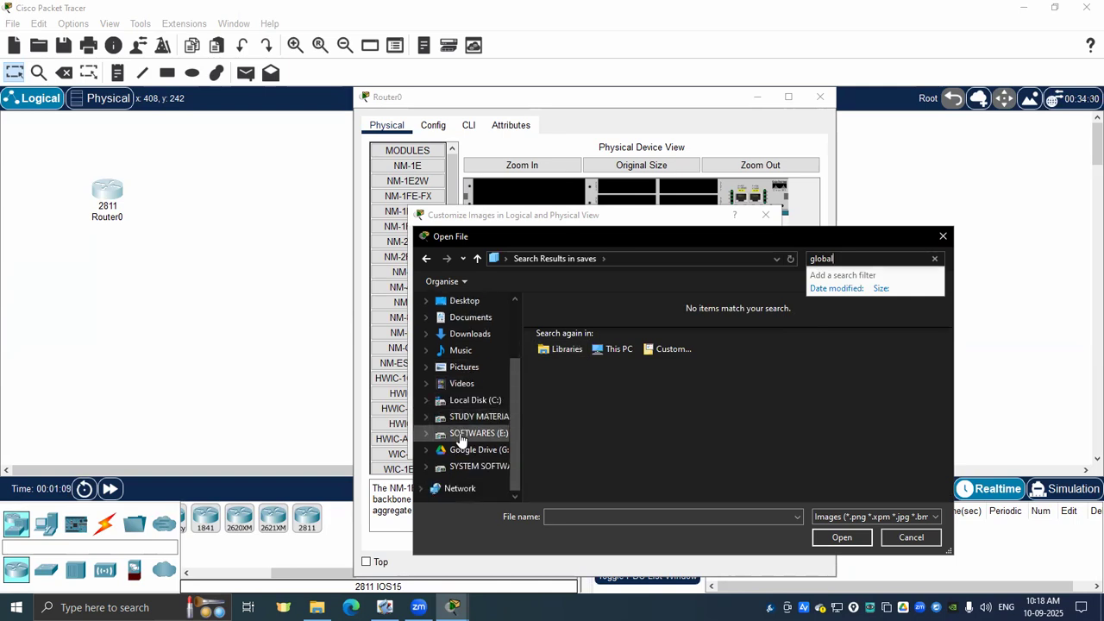
{"action": "scroll", "coordinate": [470, 396], "scroll_direction": "up", "scroll_amount": 3}
{"action": "left_click", "coordinate": [464, 339]}
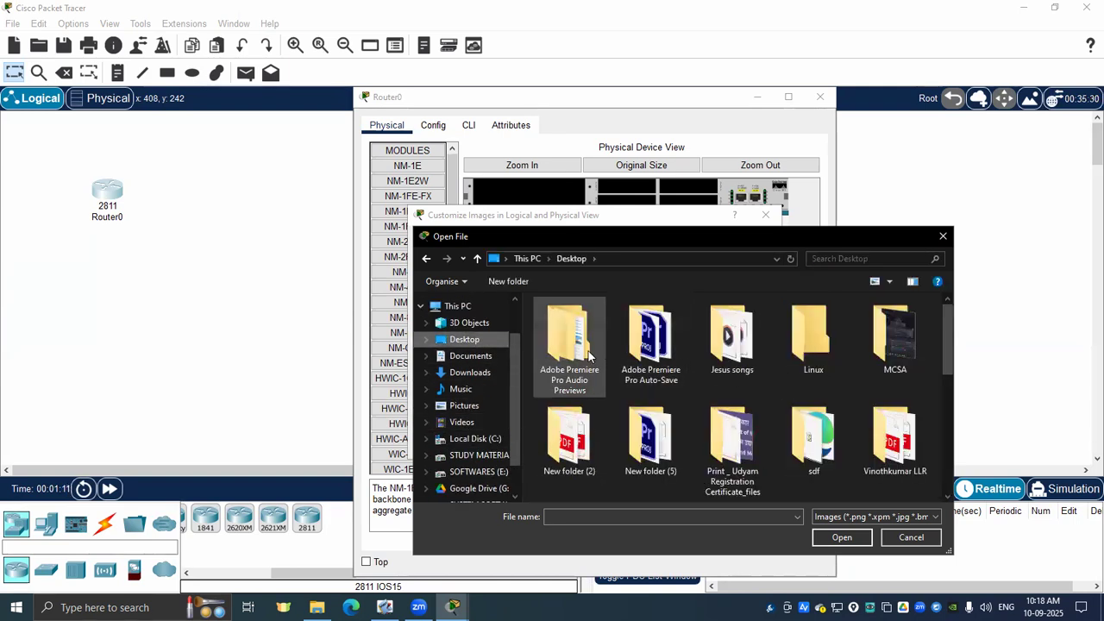
{"action": "scroll", "coordinate": [780, 421], "scroll_direction": "down", "scroll_amount": 3}
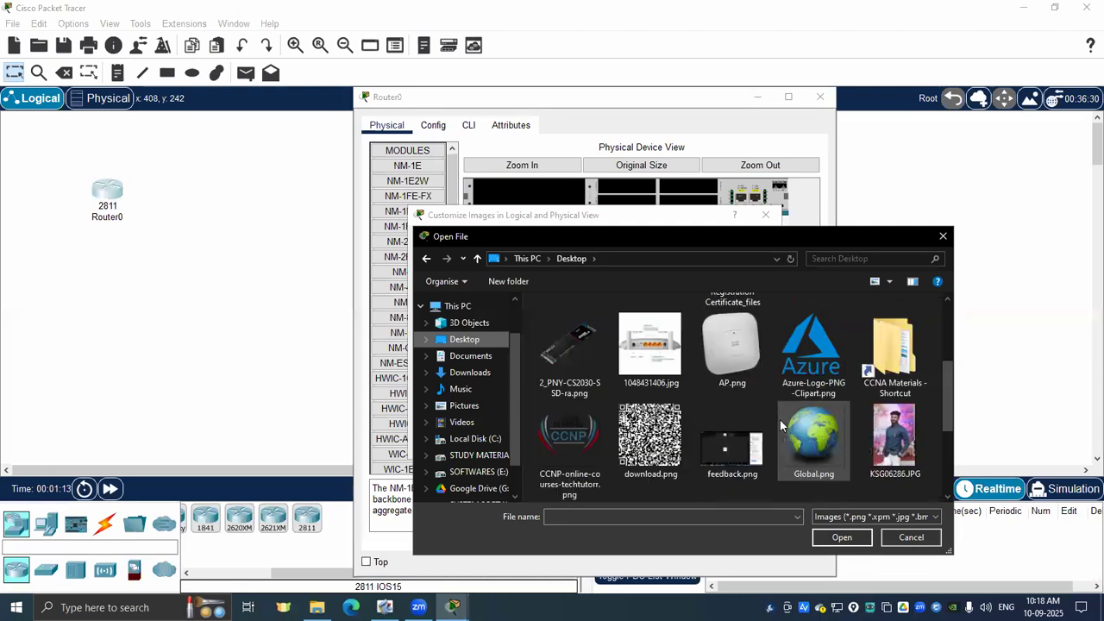
{"action": "double_click", "coordinate": [779, 419]}
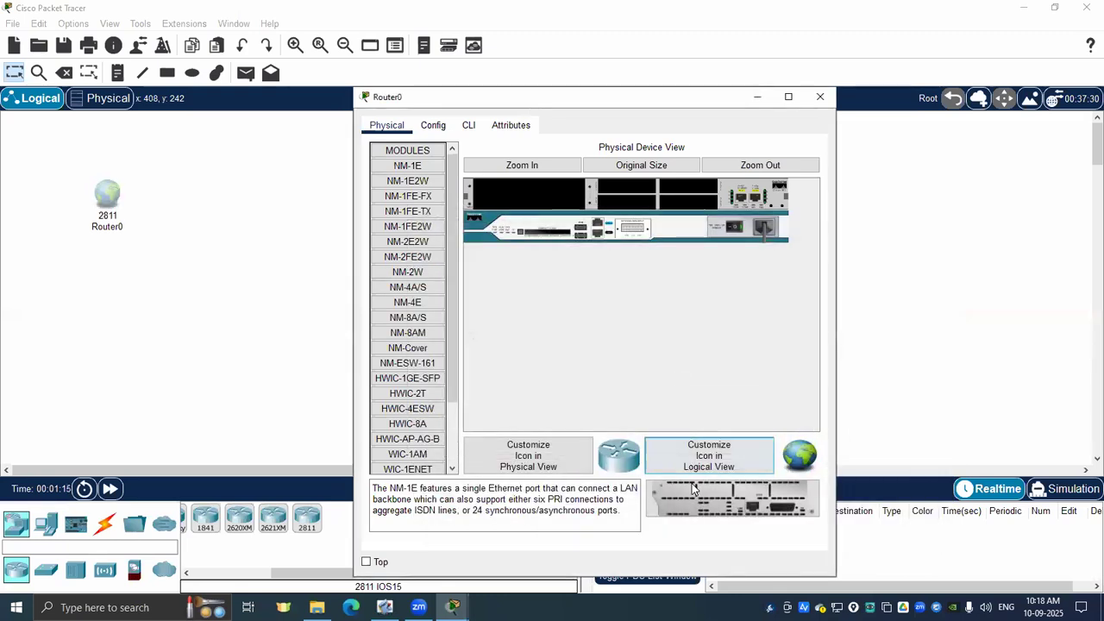
{"action": "left_click", "coordinate": [819, 97]}
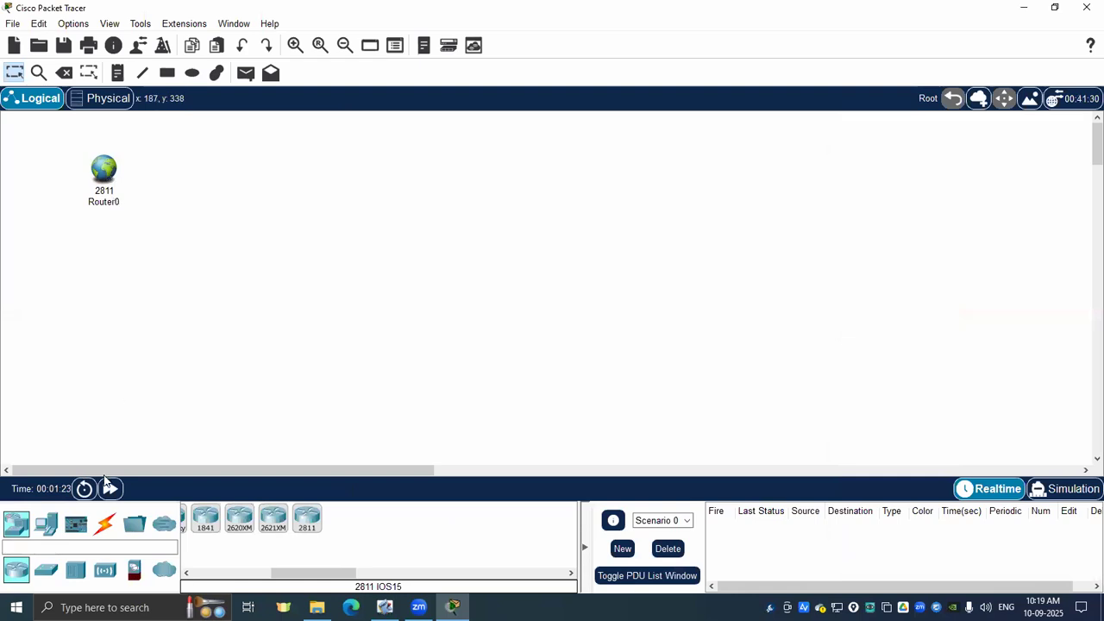
- Place a WRT300N wireless router to the right of the 2811 router and arrange the two devices in a row
{"action": "left_click", "coordinate": [44, 533]}
{"action": "mouse_move", "coordinate": [211, 573]}
{"action": "left_mouse_down"}
{"action": "mouse_move", "coordinate": [256, 574]}
{"action": "mouse_move", "coordinate": [197, 576]}
{"action": "left_mouse_up"}
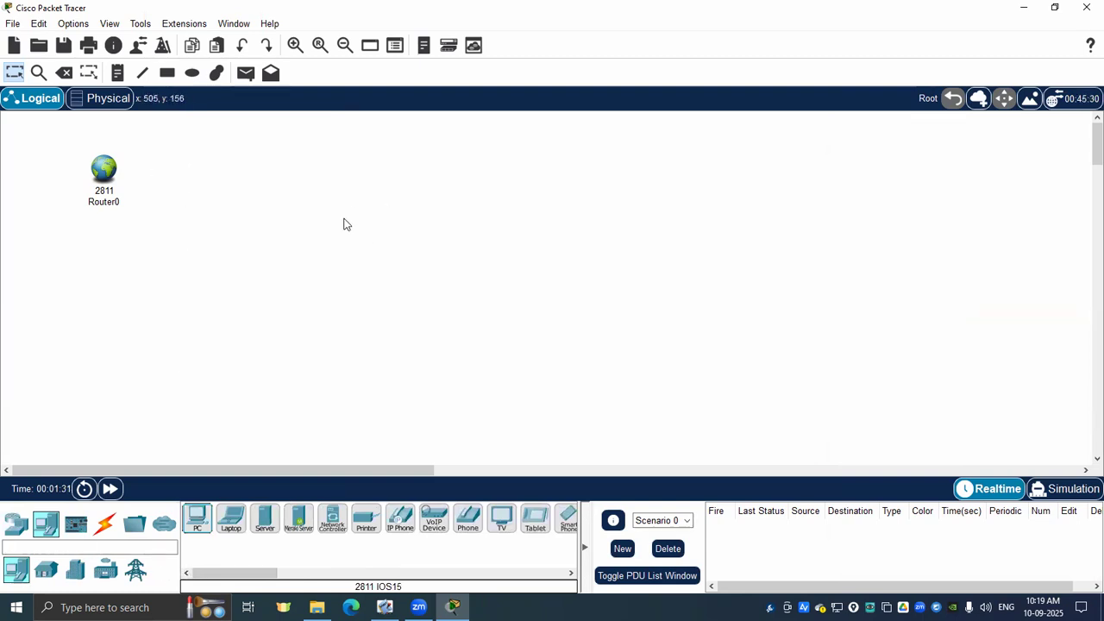
{"action": "left_click", "coordinate": [12, 528]}
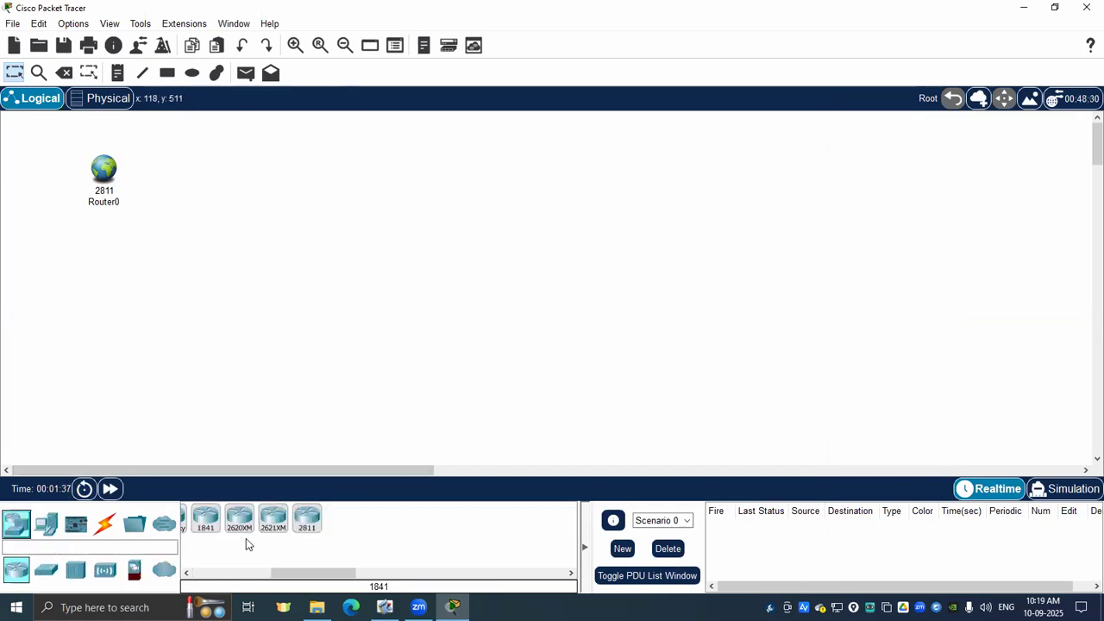
{"action": "left_click", "coordinate": [102, 572]}
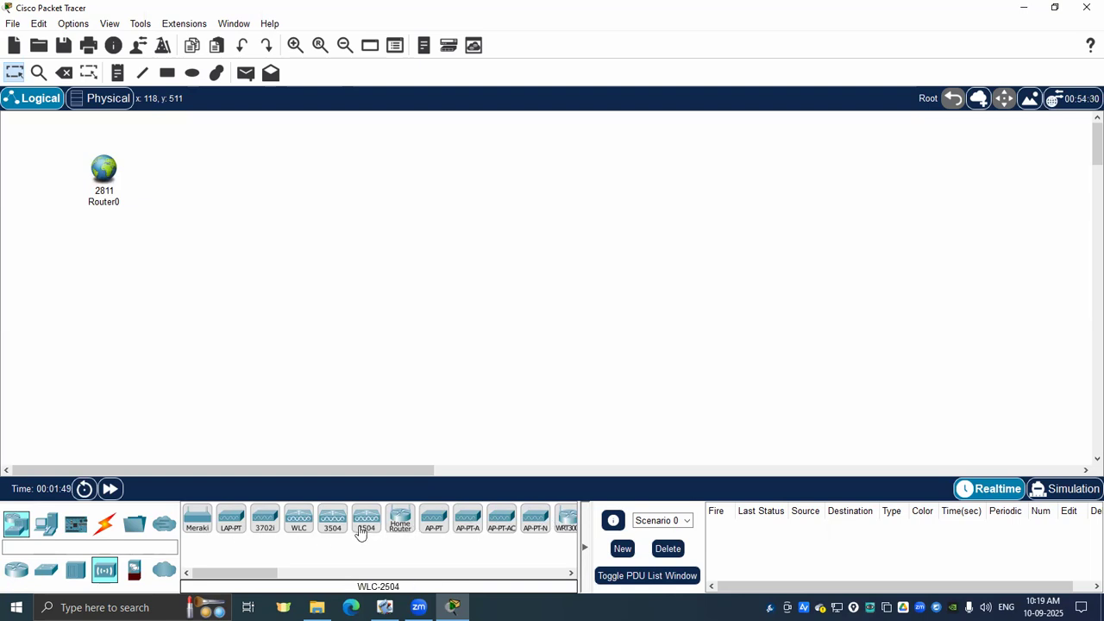
{"action": "left_click_drag", "start_coordinate": [254, 577], "coordinate": [280, 577]}
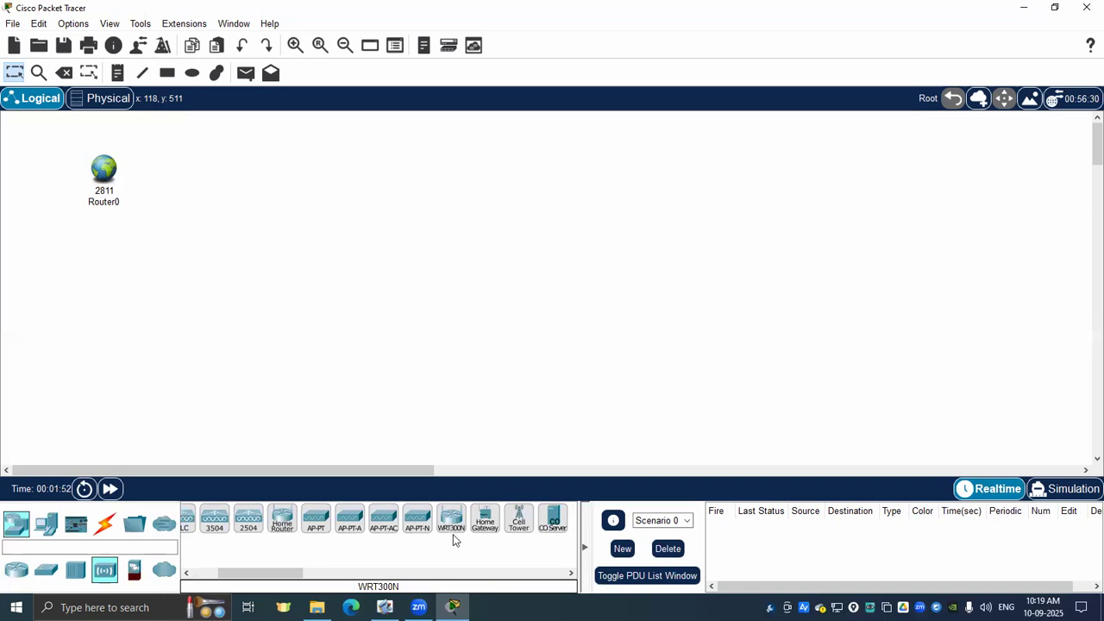
{"action": "left_click_drag", "start_coordinate": [451, 528], "coordinate": [440, 168]}
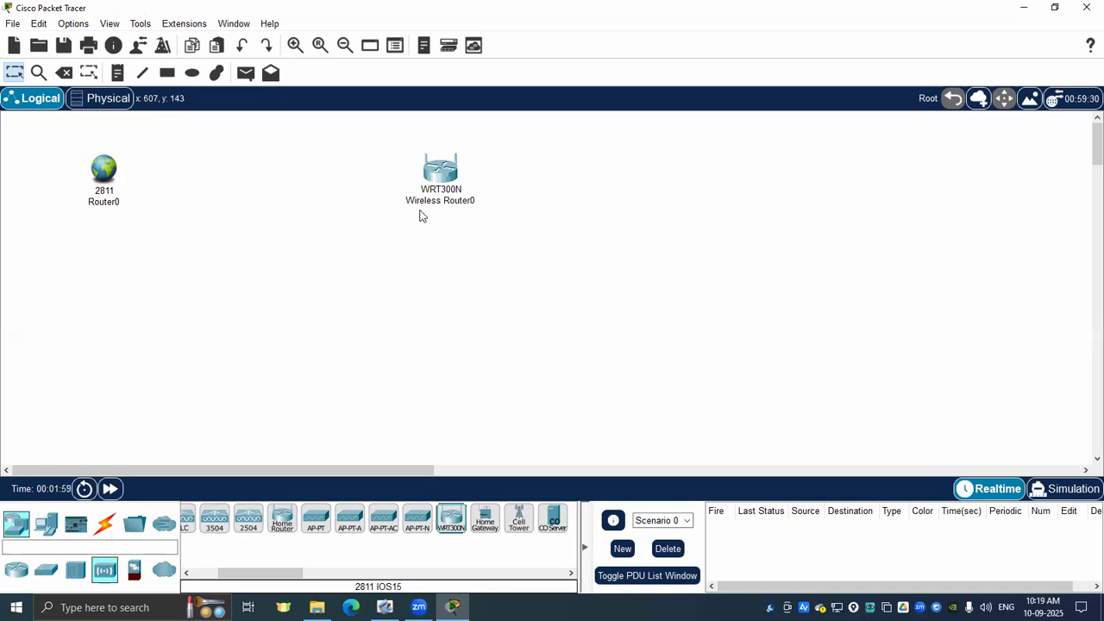
{"action": "left_click_drag", "start_coordinate": [440, 171], "coordinate": [360, 207]}
{"action": "left_click_drag", "start_coordinate": [104, 173], "coordinate": [84, 172]}
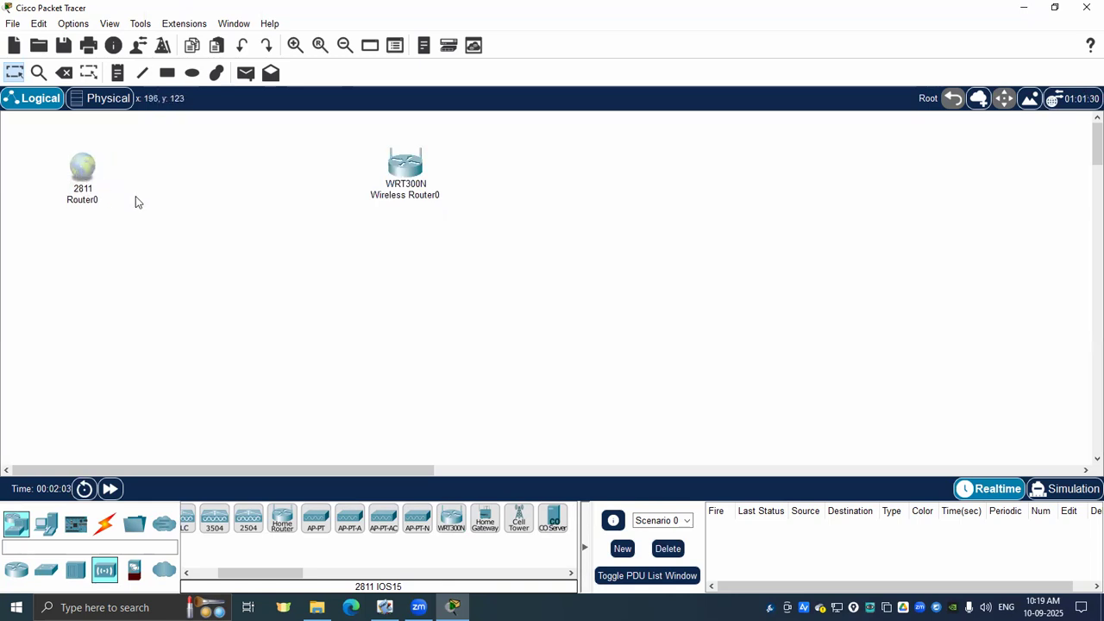
- Cable the 2811 router to the wireless router's Internet port with an automatically chosen connection, and move the wireless router closer
{"action": "left_click", "coordinate": [104, 524]}
{"action": "left_click", "coordinate": [196, 518]}
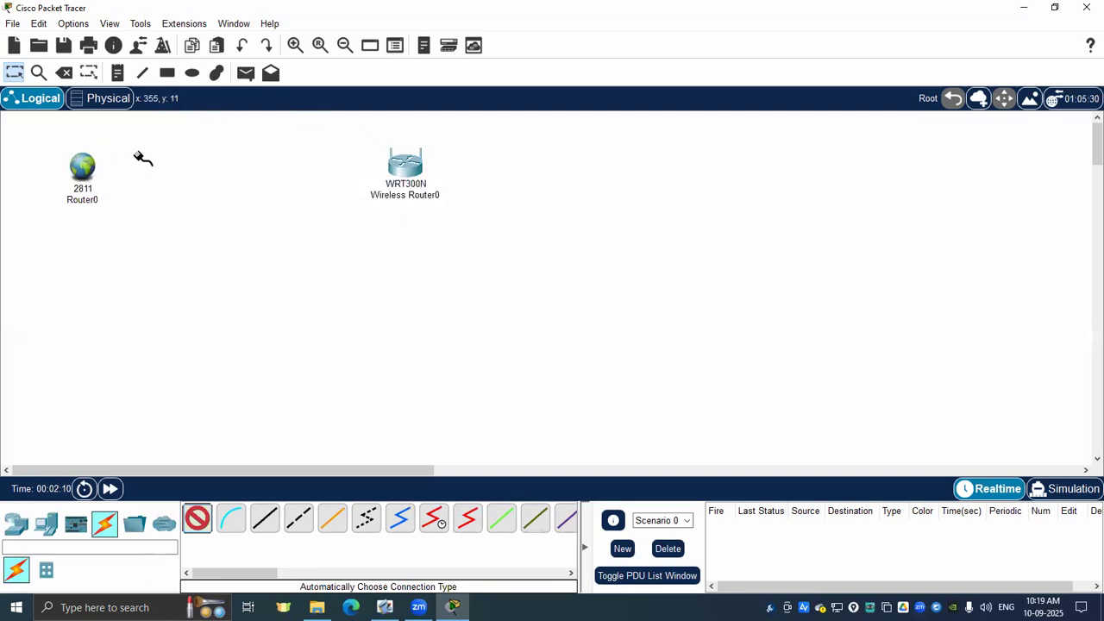
{"action": "left_click", "coordinate": [83, 167]}
{"action": "left_click", "coordinate": [401, 172]}
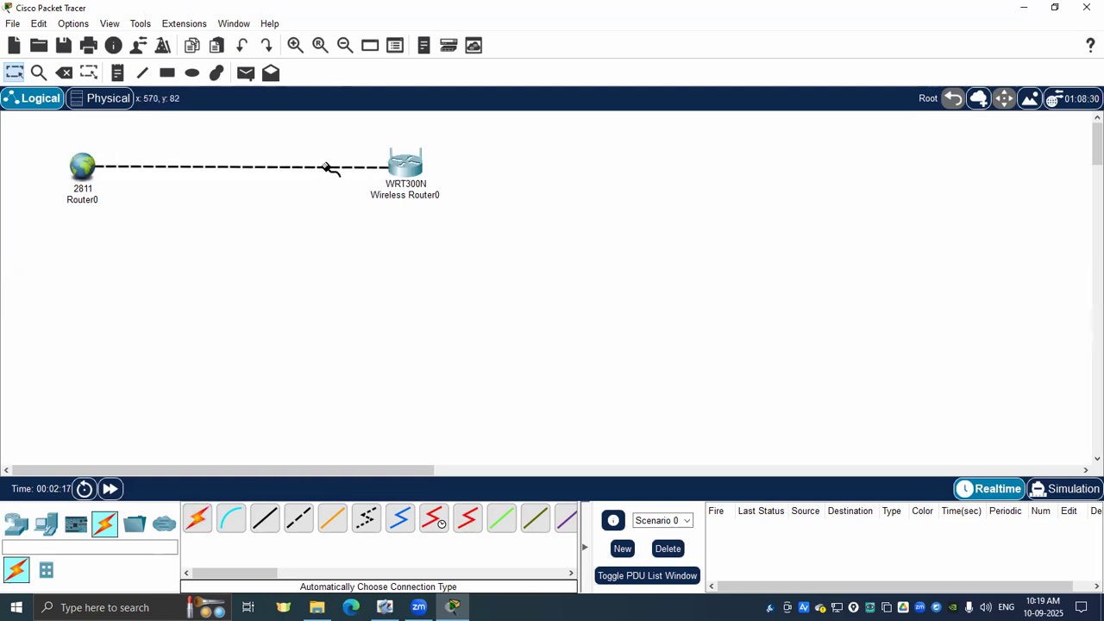
{"action": "left_click", "coordinate": [402, 166]}
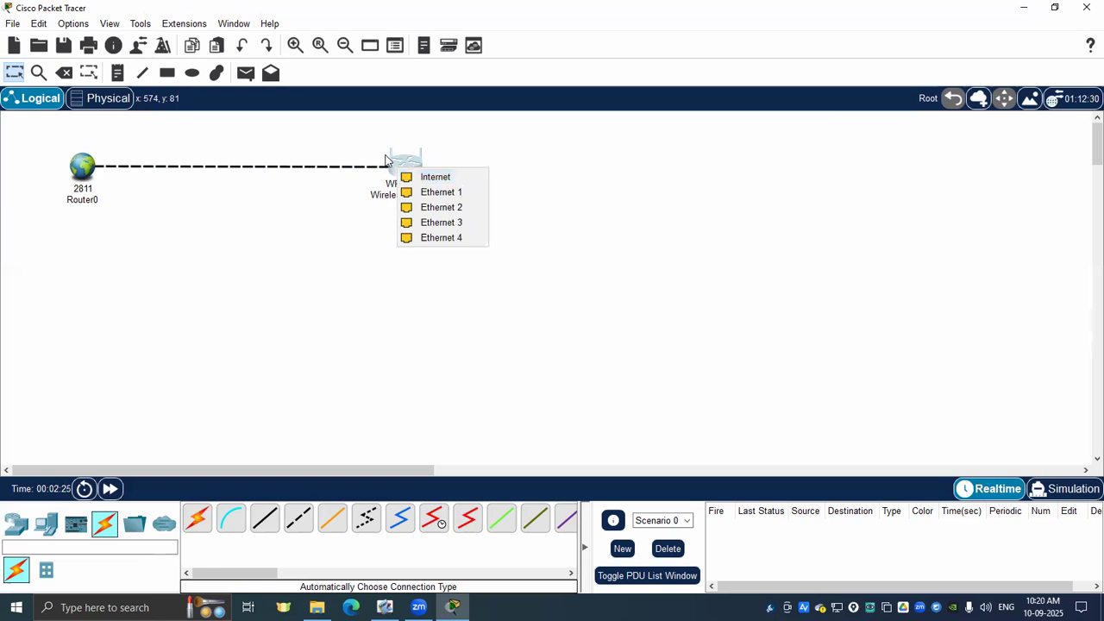
{"action": "left_click", "coordinate": [462, 177]}
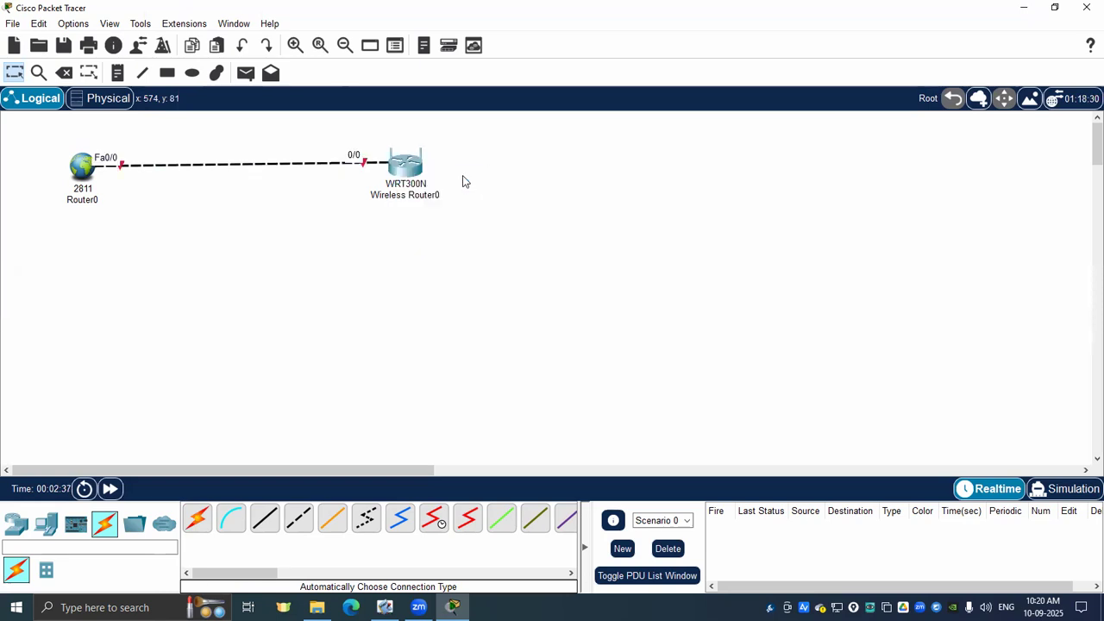
{"action": "left_click_drag", "start_coordinate": [392, 171], "coordinate": [319, 166]}
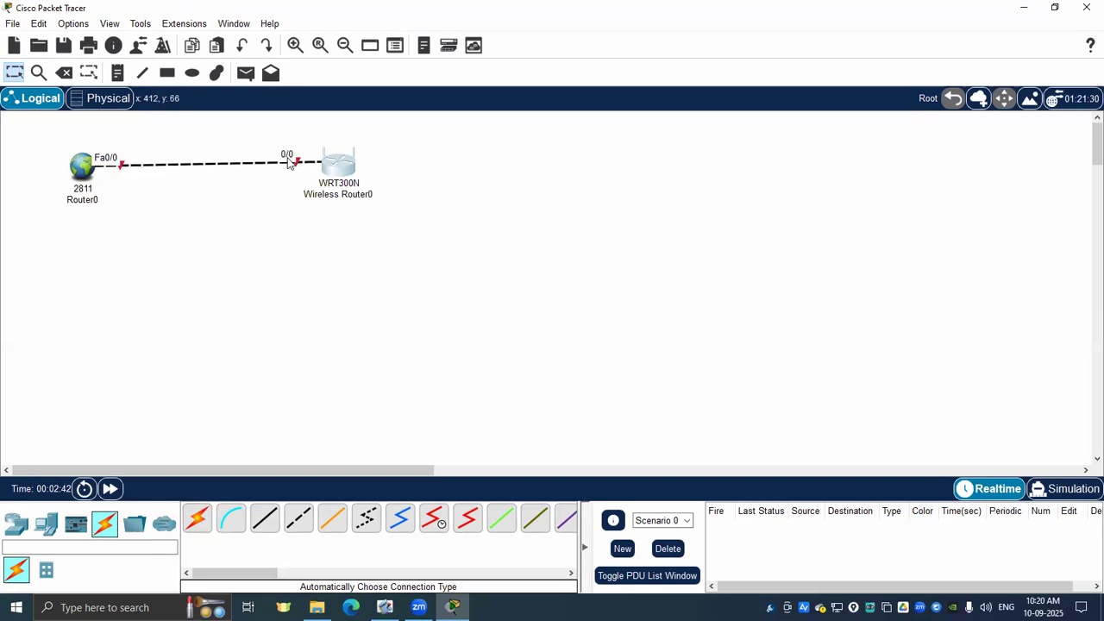
{"action": "left_click_drag", "start_coordinate": [105, 134], "coordinate": [42, 257]}
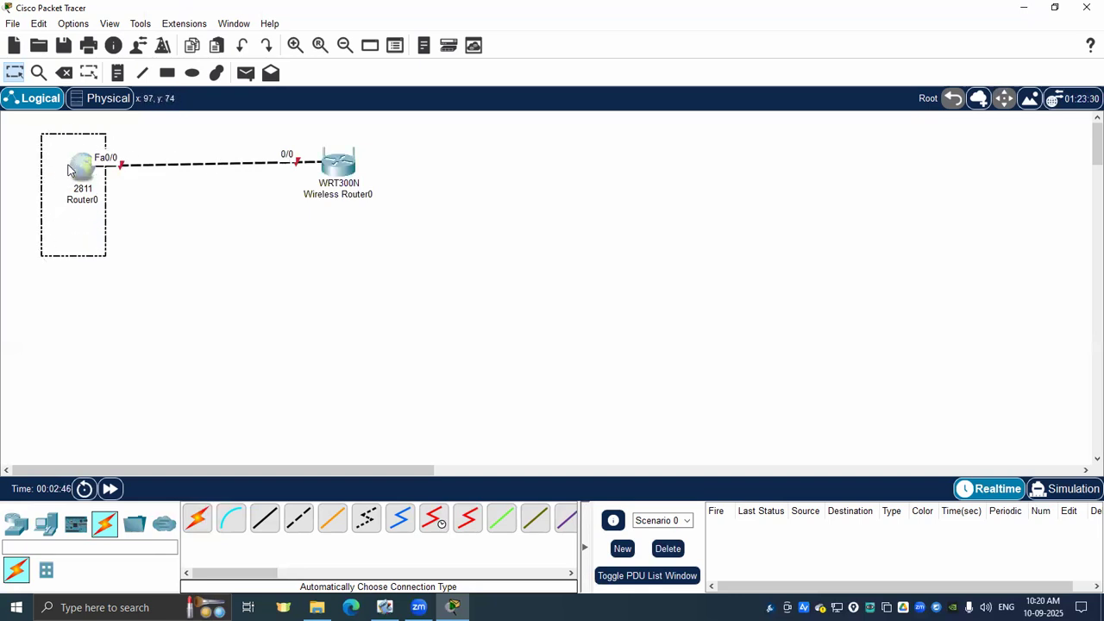
{"action": "left_click", "coordinate": [122, 136]}
{"action": "left_click_drag", "start_coordinate": [110, 134], "coordinate": [115, 173]}
{"action": "left_click_drag", "start_coordinate": [101, 134], "coordinate": [132, 199]}
- Add a note reading 20.0.0.2 just above the 2811 router's Fa0/0 end of the link
{"action": "left_click", "coordinate": [117, 73]}
{"action": "left_click", "coordinate": [100, 130]}
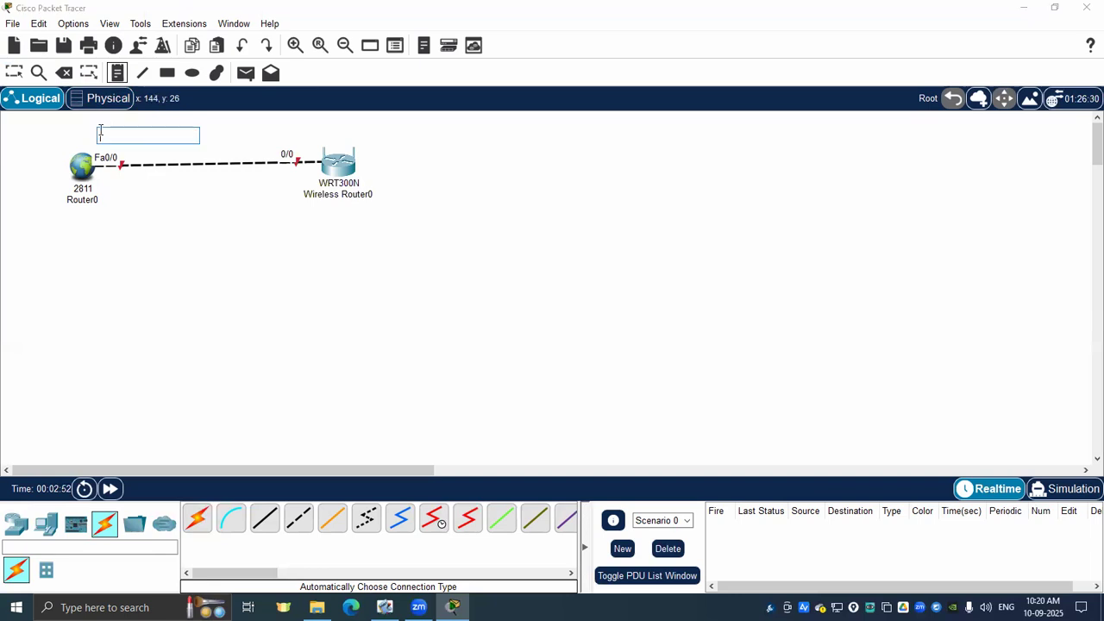
{"action": "type", "text": "20.0.0.2"}
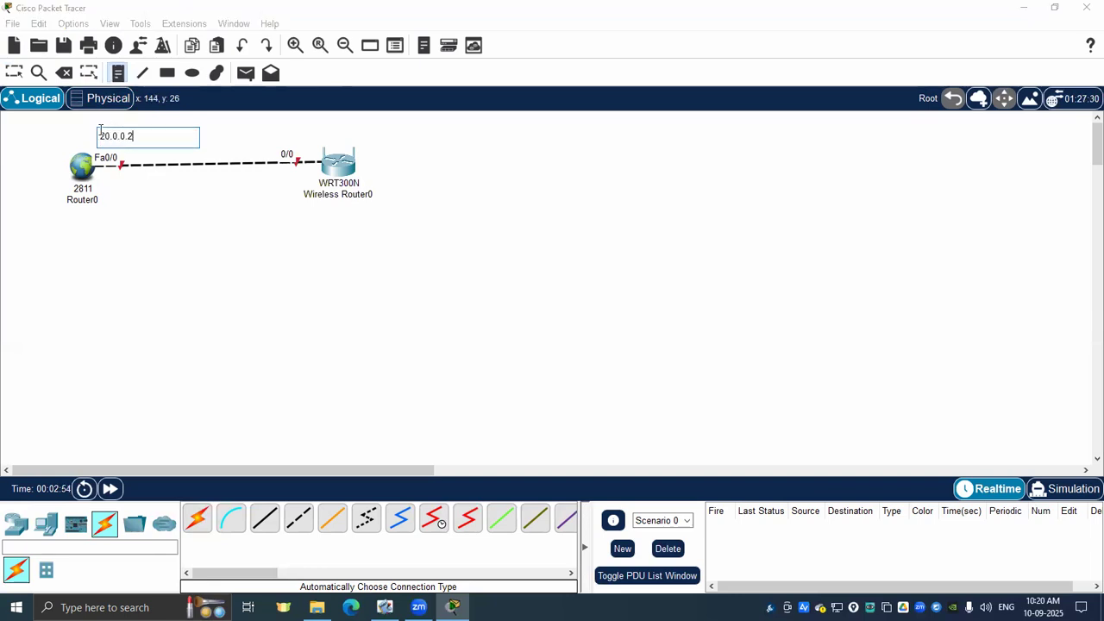
{"action": "left_click", "coordinate": [14, 72]}
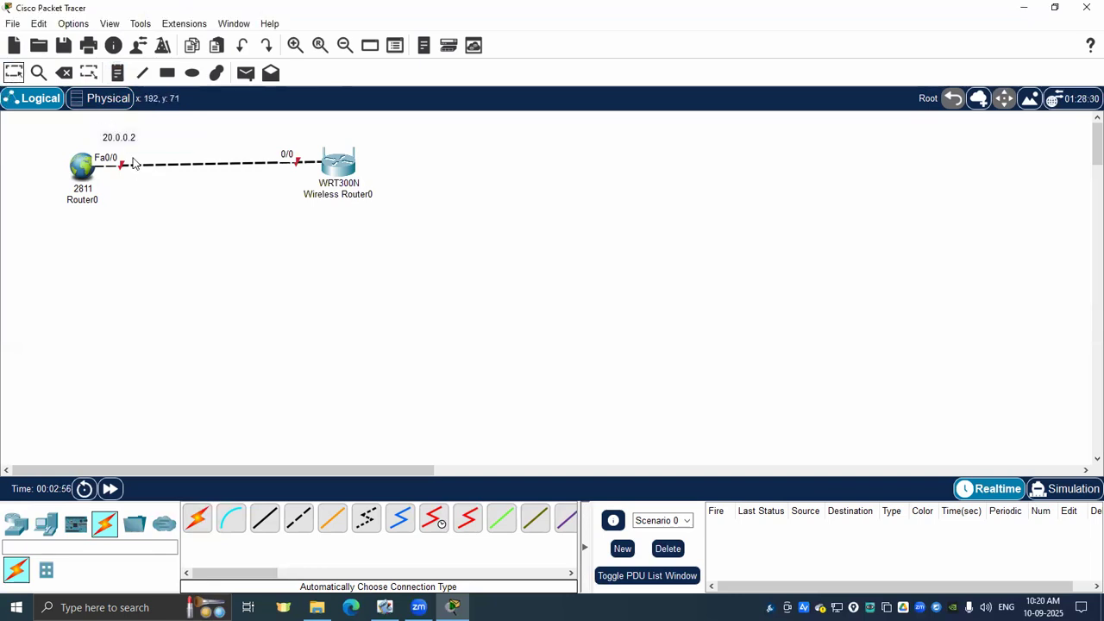
{"action": "left_click_drag", "start_coordinate": [112, 144], "coordinate": [114, 136]}
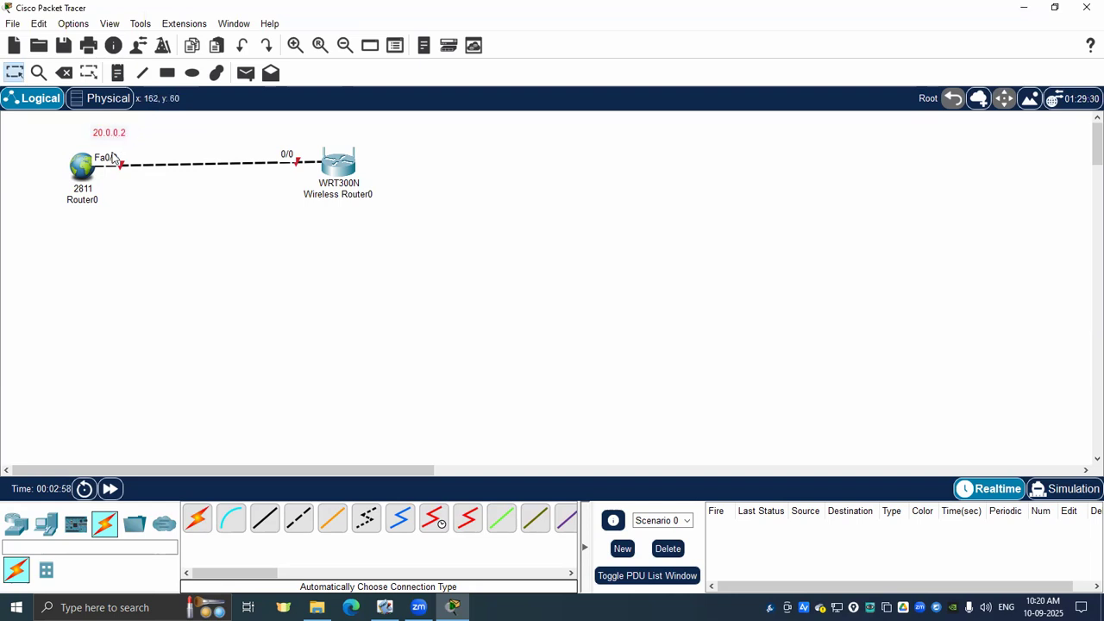
{"action": "left_click_drag", "start_coordinate": [40, 131], "coordinate": [95, 201]}
{"action": "left_click_drag", "start_coordinate": [60, 156], "coordinate": [122, 211]}
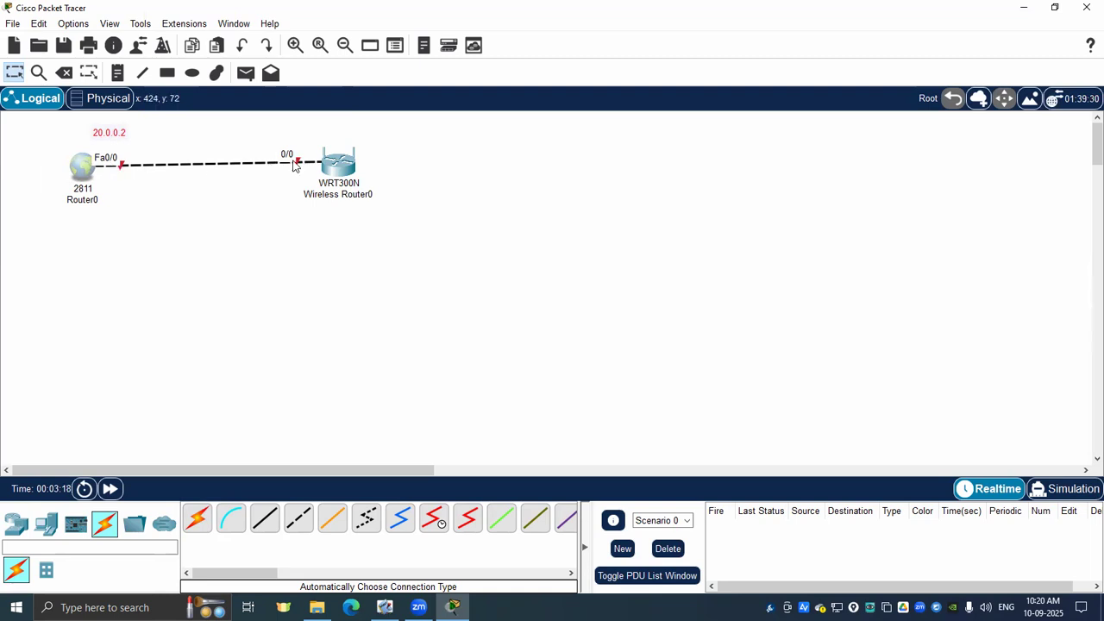
{"action": "left_click_drag", "start_coordinate": [360, 173], "coordinate": [354, 176]}
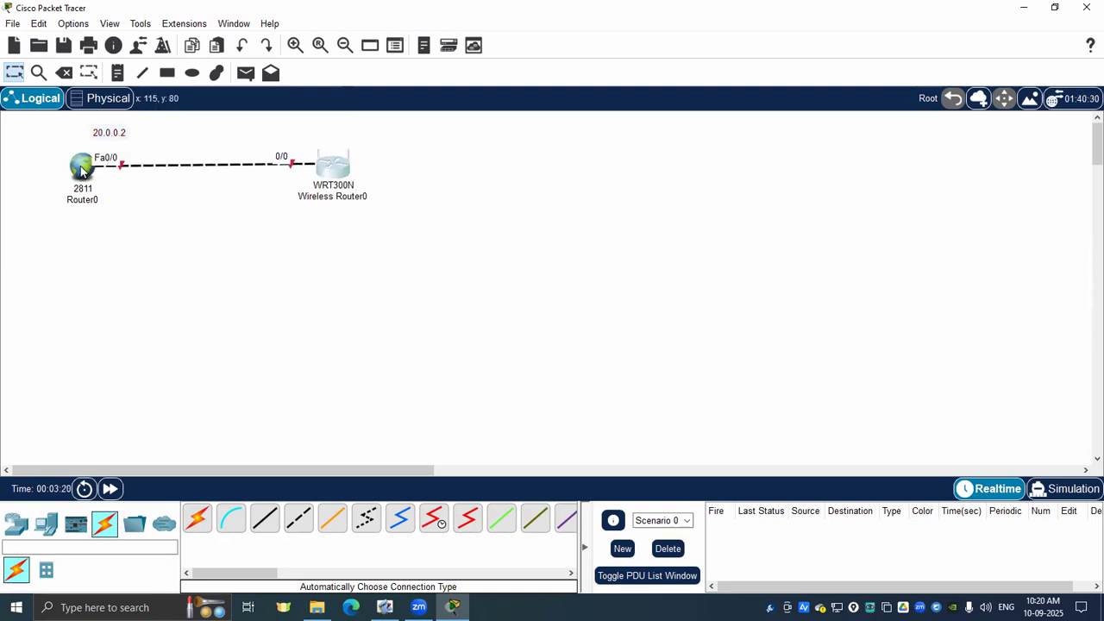
- Rename the 2811 router as ISP
{"action": "left_click", "coordinate": [93, 200]}
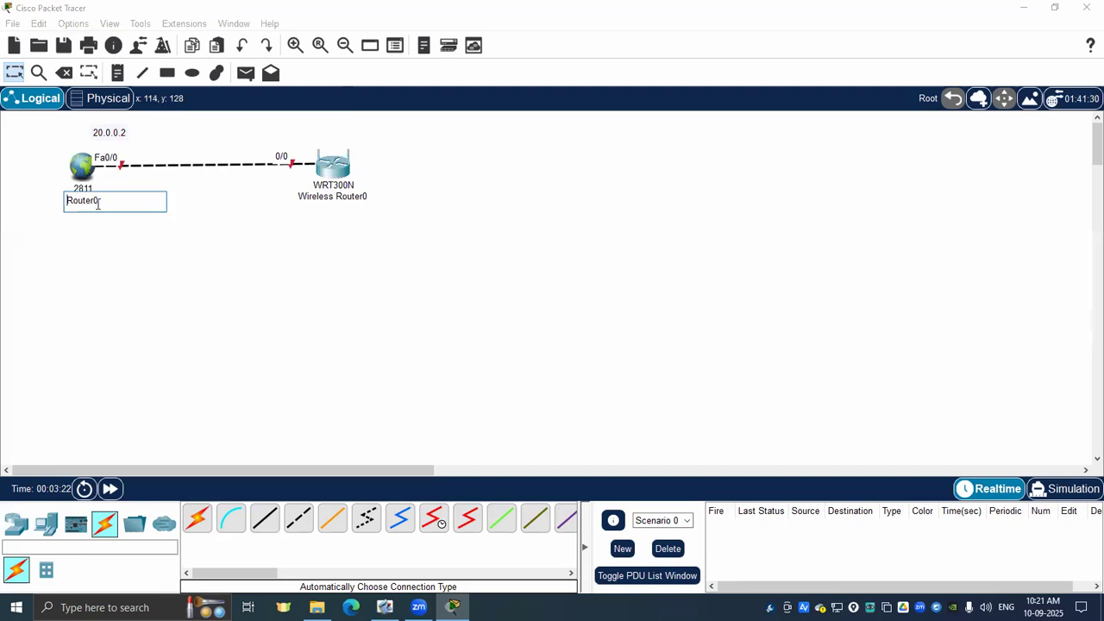
{"action": "type", "text": "ISP"}
{"action": "key", "text": "Return"}
- Open the ISP router's command line and answer no to the initial configuration dialog
{"action": "left_click", "coordinate": [82, 166]}
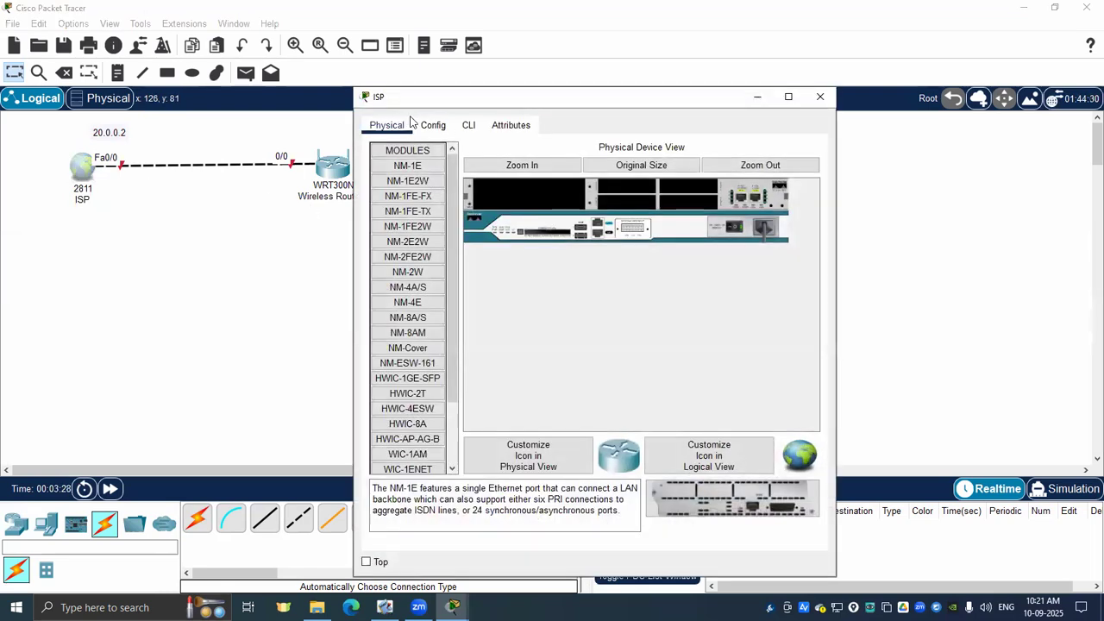
{"action": "left_click", "coordinate": [469, 125]}
{"action": "key", "text": "Return"}
{"action": "key", "text": "Return"}
{"action": "type", "text": "no"}
{"action": "key", "text": "Return"}
{"action": "key", "text": "Return"}
{"action": "key", "text": "Return"}
- Enter privileged mode with enable and start global configuration from the terminal with configure
{"action": "type", "text": "en"}
{"action": "key", "text": "Tab"}
{"action": "key", "text": "Return"}
{"action": "key", "text": "Return"}
{"action": "type", "text": "conf"}
{"action": "key", "text": "Tab"}
{"action": "key", "text": "Return"}
{"action": "key", "text": "Return"}
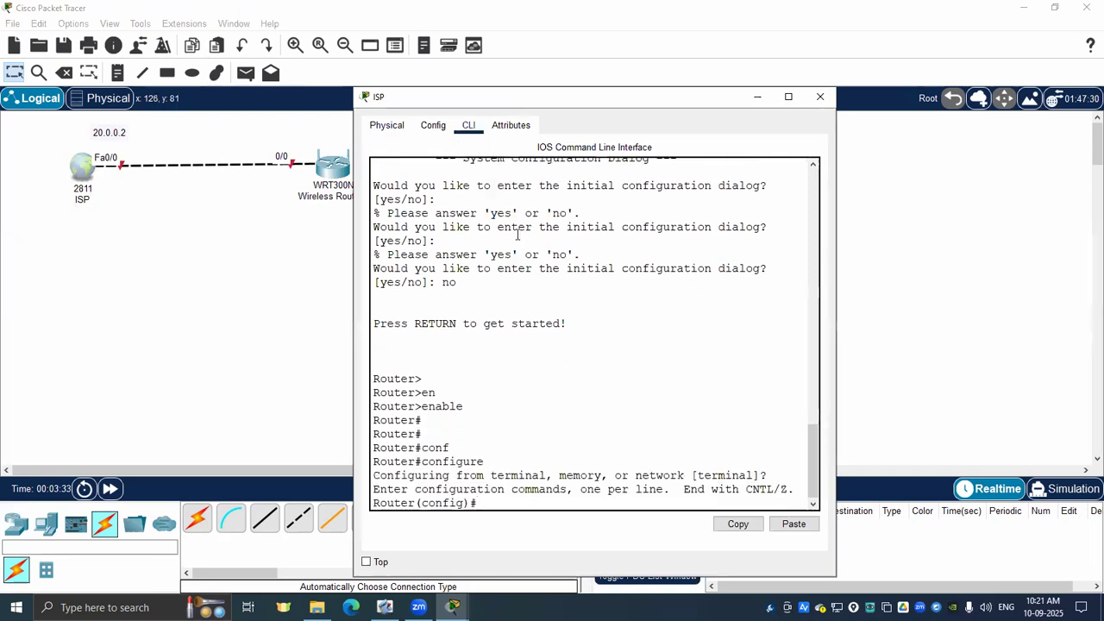
- Enter interface fastEthernet 0/0 on the ISP router and assign it IP address 20.0.0.2 with mask 255.0.0.0
{"action": "type", "text": "in"}
{"action": "key", "text": "Tab"}
{"action": "type", "text": "fa"}
{"action": "key", "text": "Tab"}
{"action": "type", "text": "0/0"}
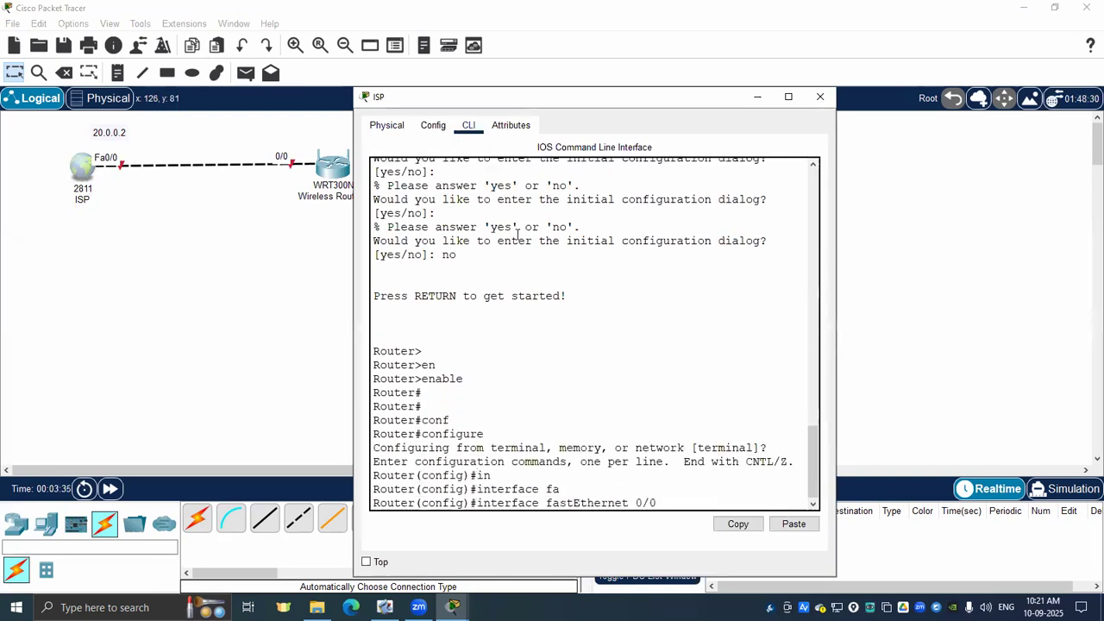
{"action": "key", "text": "Return"}
{"action": "type", "text": "ip ad"}
{"action": "key", "text": "Tab"}
{"action": "type", "text": "20.0.0.2 255.0.0.0"}
{"action": "key", "text": "Return"}
- Enable the FastEthernet 0/0 interface with no shutdown and exit to global configuration mode
{"action": "type", "text": "no sh"}
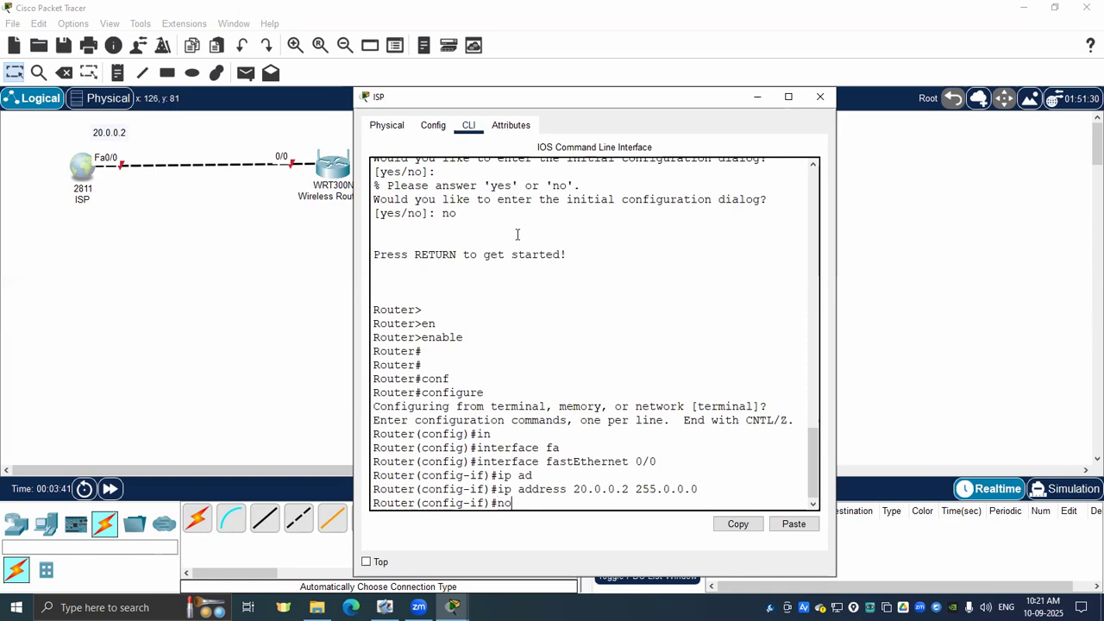
{"action": "key", "text": "Tab"}
{"action": "key", "text": "Return"}
{"action": "key", "text": "Return"}
{"action": "key", "text": "Return"}
{"action": "key", "text": "Return"}
{"action": "type", "text": "exit"}
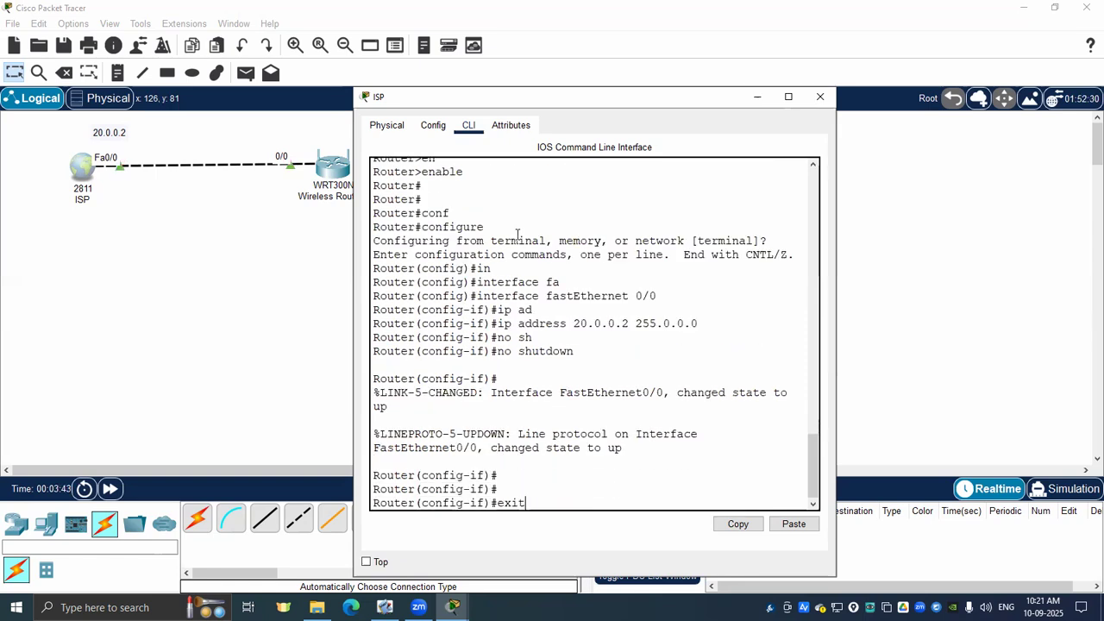
{"action": "key", "text": "Return"}
{"action": "key", "text": "Return"}
{"action": "key", "text": "Return"}
- Create a DHCP pool named ISP with the ip dhcp pool command
{"action": "type", "text": "ip"}
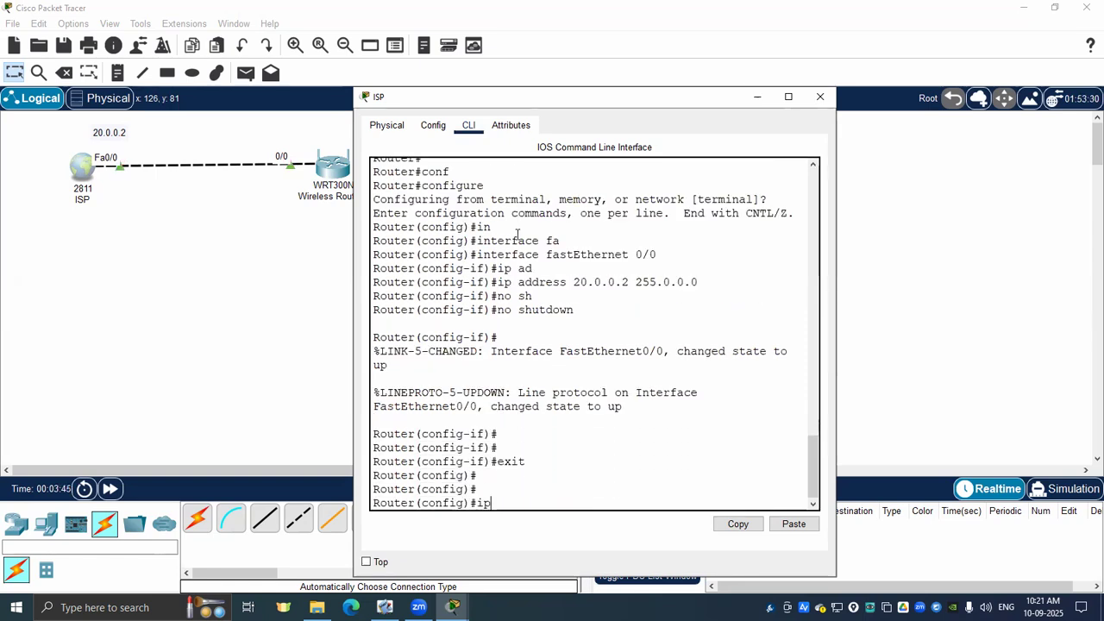
{"action": "type", "text": " dh"}
{"action": "key", "text": "Tab"}
{"action": "type", "text": "po"}
{"action": "key", "text": "Tab"}
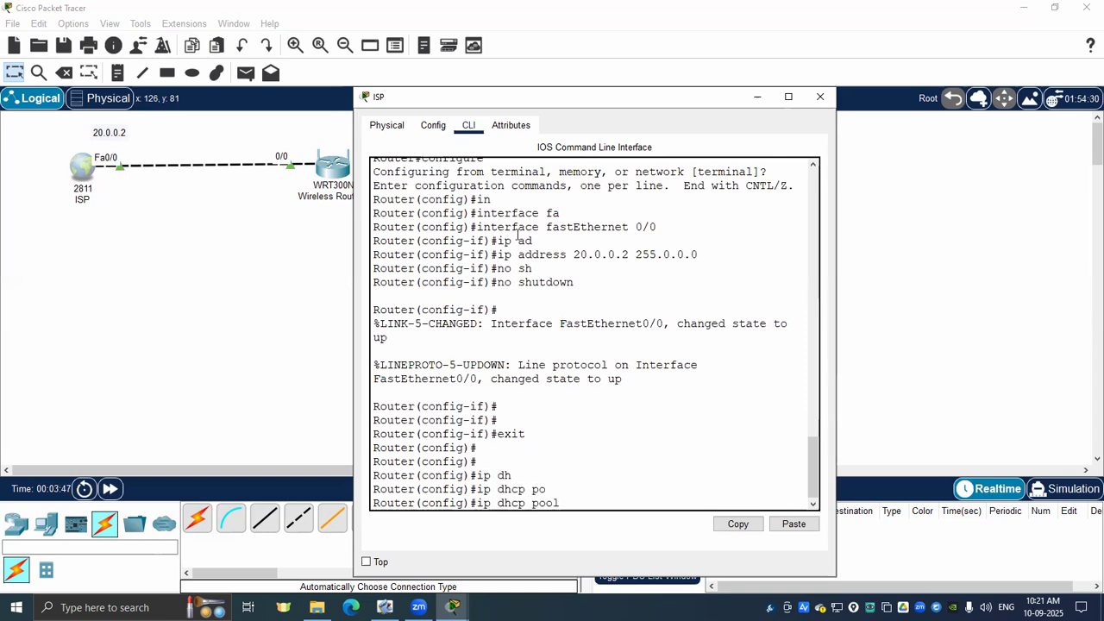
{"action": "key", "text": "Return"}
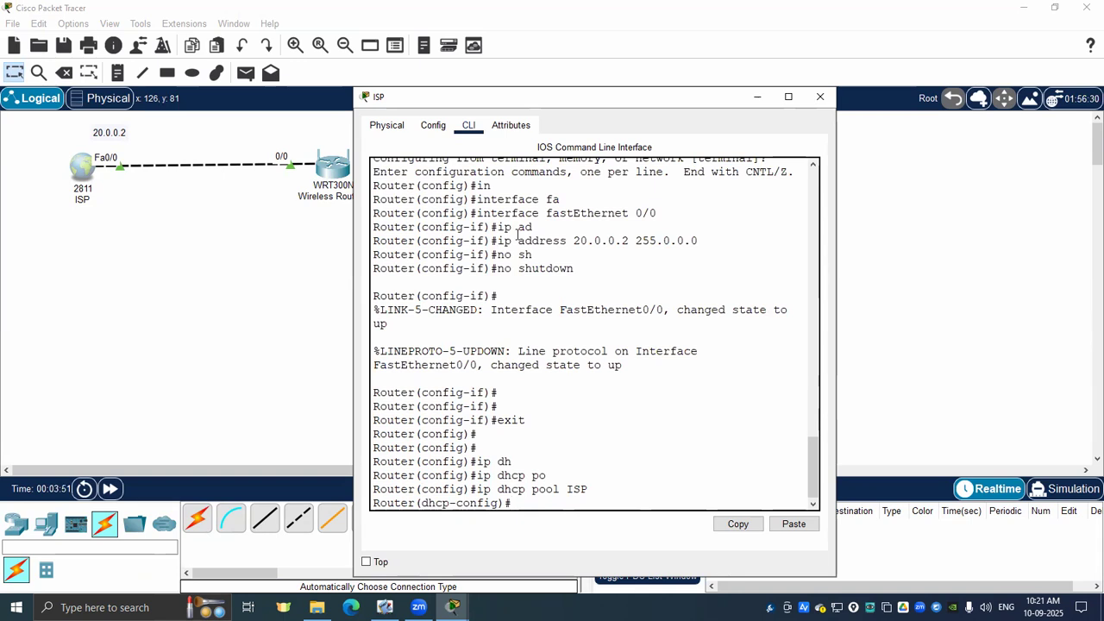
- Set the DHCP pool's network to 20.0.0.0 255.0.0.0 and its default router to 20.0.0.1
{"action": "type", "text": "net"}
{"action": "key", "text": "Tab"}
{"action": "type", "text": "20.0.0.0 255.0.0.0"}
{"action": "key", "text": "Return"}
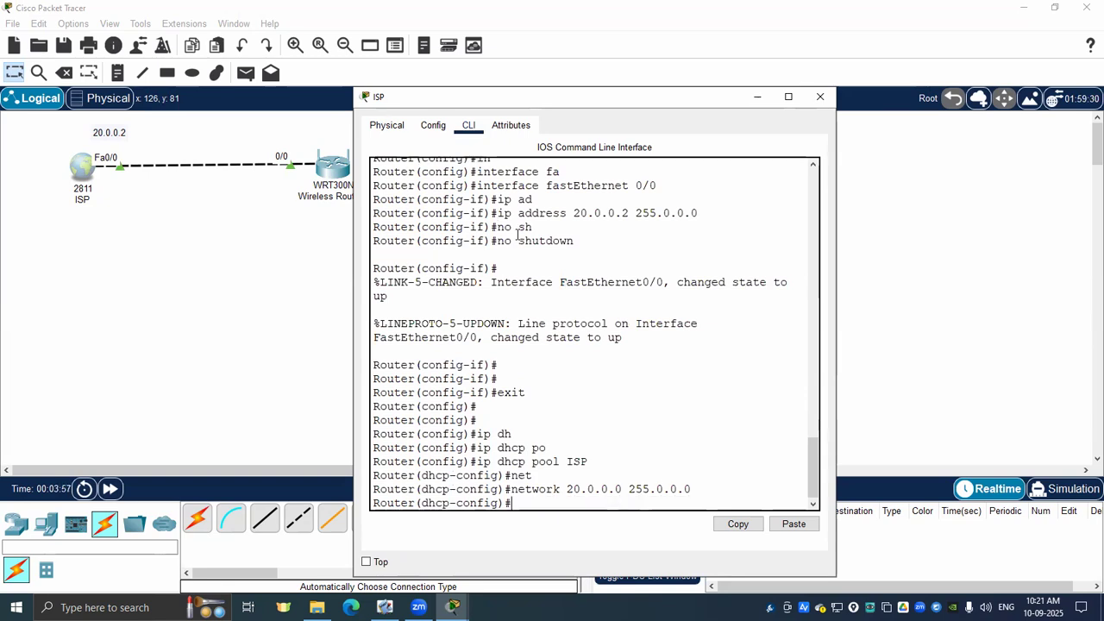
{"action": "type", "text": "def"}
{"action": "key", "text": "Tab"}
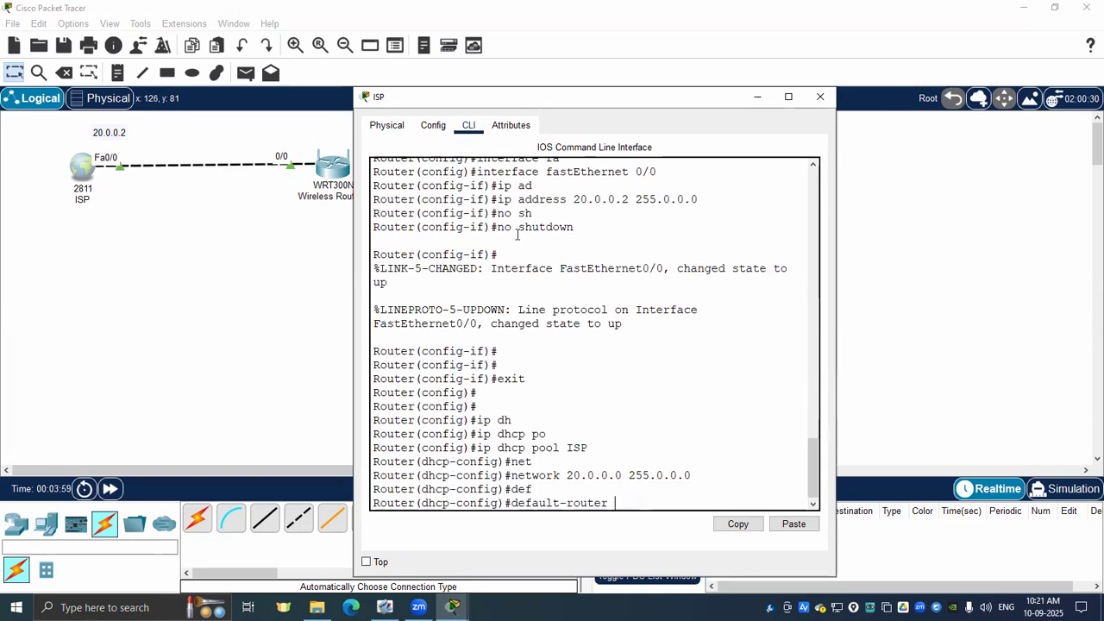
{"action": "key", "text": "Return"}
- Set the pool's DNS server to 8.8.8.8 and exit back to privileged mode
{"action": "type", "text": "dn"}
{"action": "key", "text": "Tab"}
{"action": "type", "text": "8.8.8.8"}
{"action": "key", "text": "Return"}
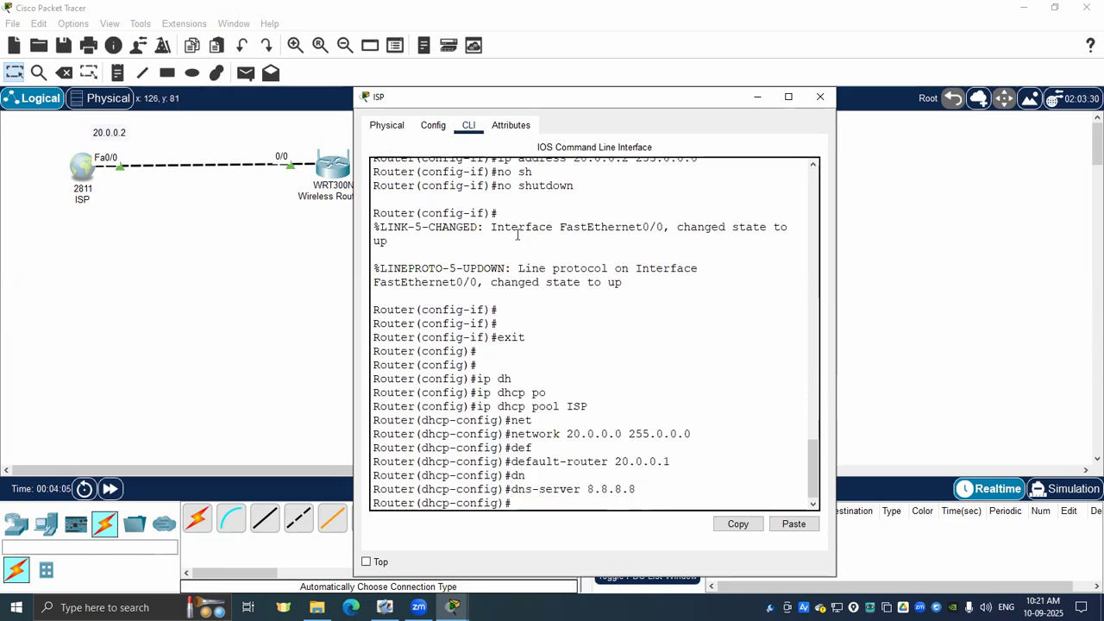
{"action": "type", "text": "e"}
{"action": "key", "text": "Tab"}
{"action": "key", "text": "Return"}
{"action": "type", "text": "exit"}
{"action": "key", "text": "Return"}
- Display the ISP router's routing table with show ip route
{"action": "type", "text": "show ip r"}
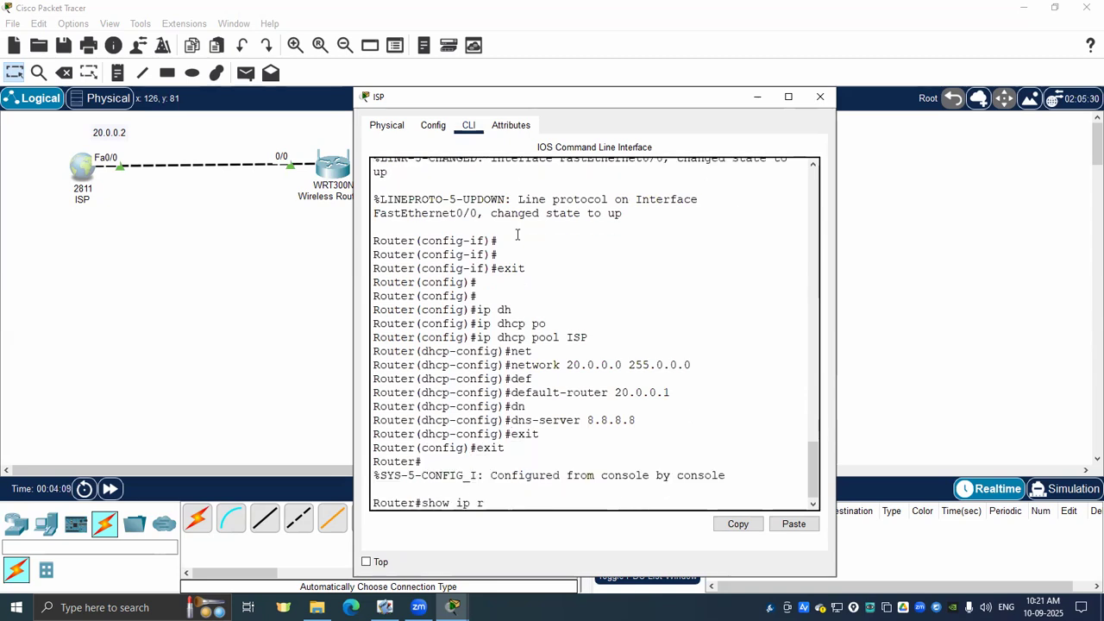
{"action": "type", "text": "o"}
{"action": "key", "text": "Tab"}
{"action": "key", "text": "Return"}
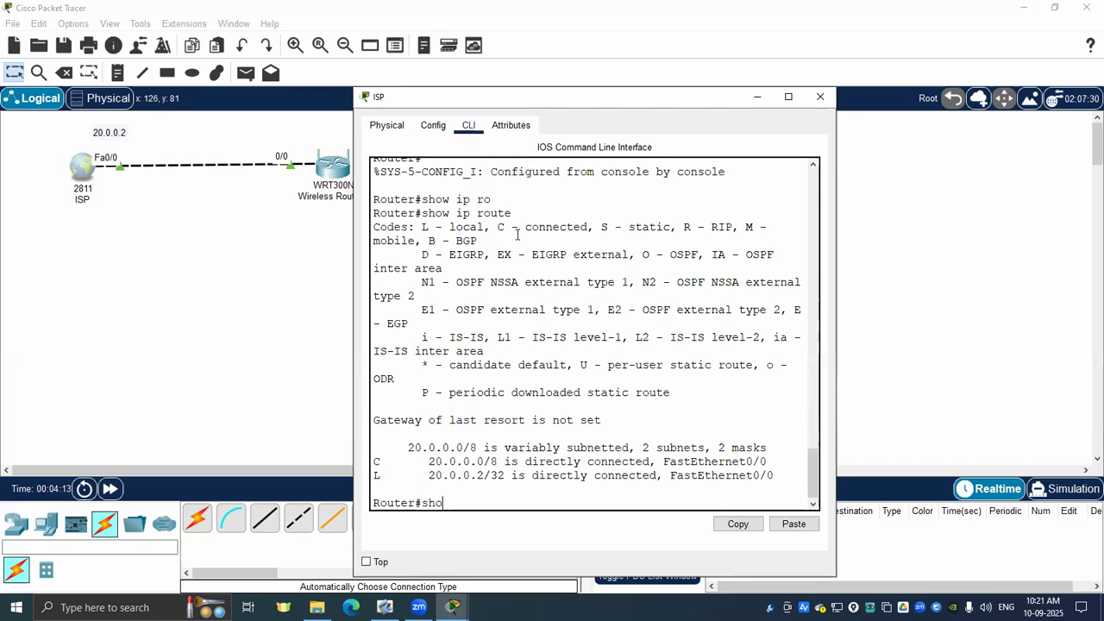
- List the interface summary with show ip interface brief and widen the router window to fit the table's columns
{"action": "type", "text": "show ip int"}
{"action": "key", "text": "Tab"}
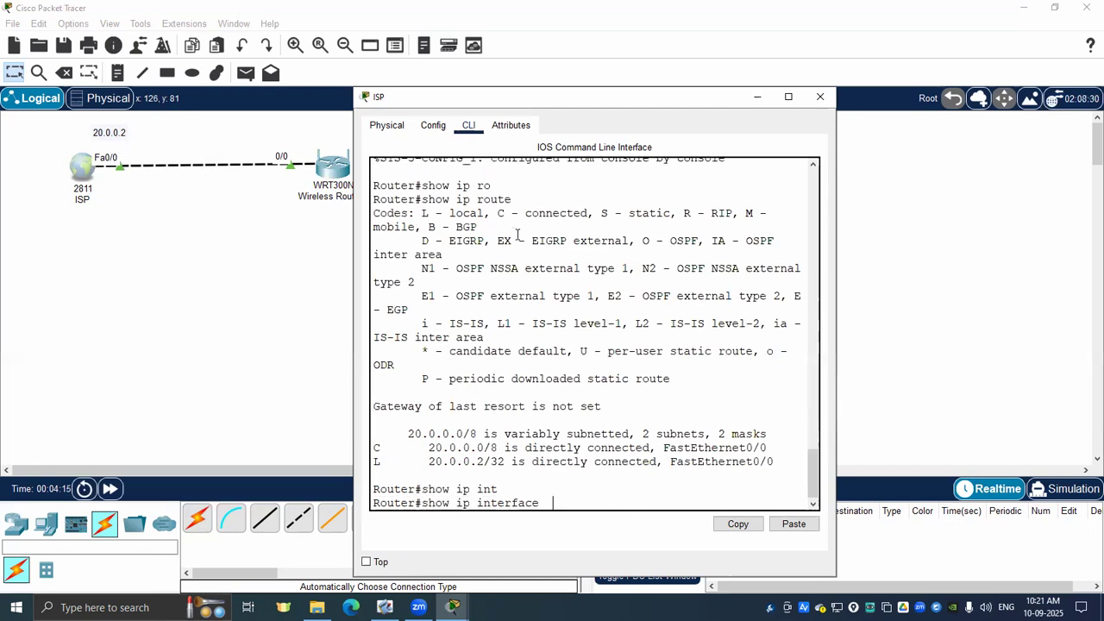
{"action": "type", "text": "br"}
{"action": "key", "text": "Tab"}
{"action": "key", "text": "Return"}
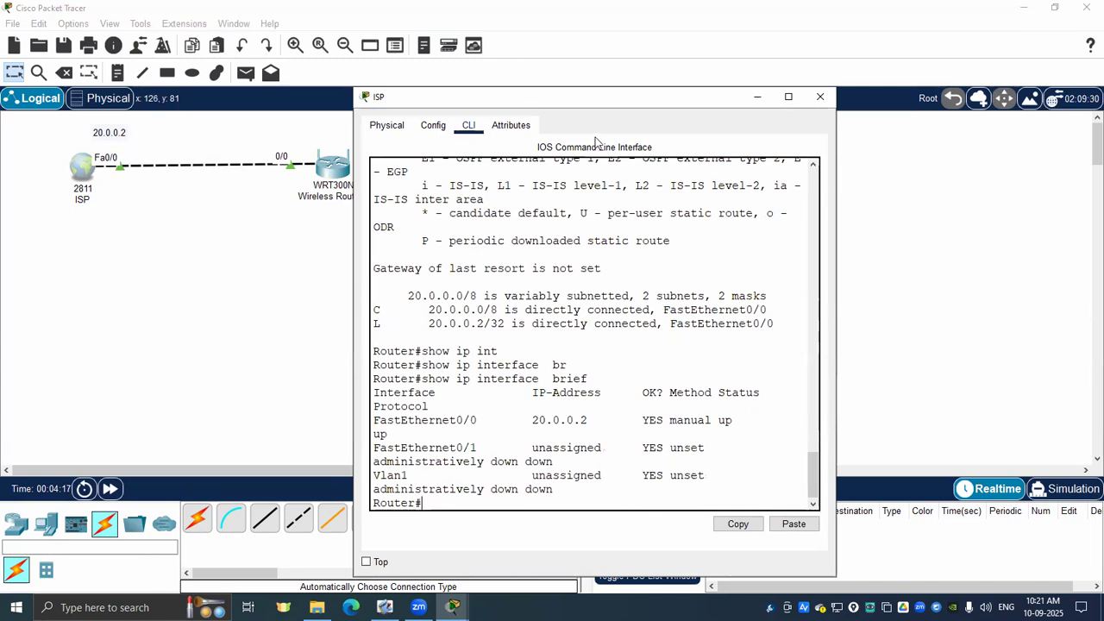
{"action": "left_click_drag", "start_coordinate": [840, 263], "coordinate": [1061, 264]}
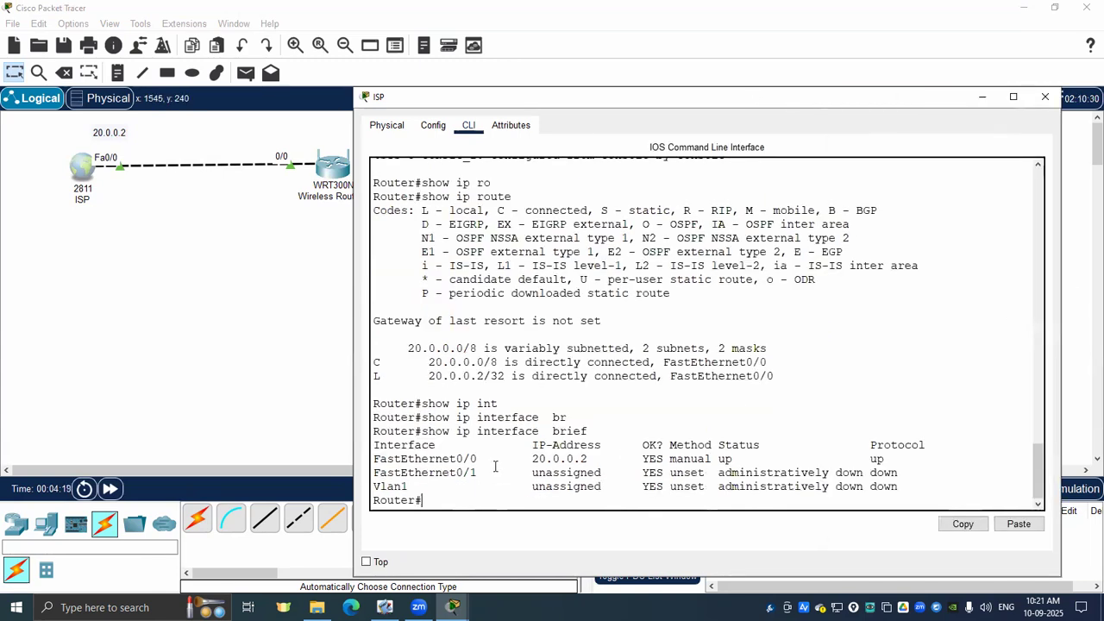
- Run show ip dhcp pool and examine the ISP pool's name and its leased and excluded address lines
{"action": "type", "text": "show ip dh"}
{"action": "key", "text": "Tab"}
{"action": "type", "text": "po"}
{"action": "key", "text": "Tab"}
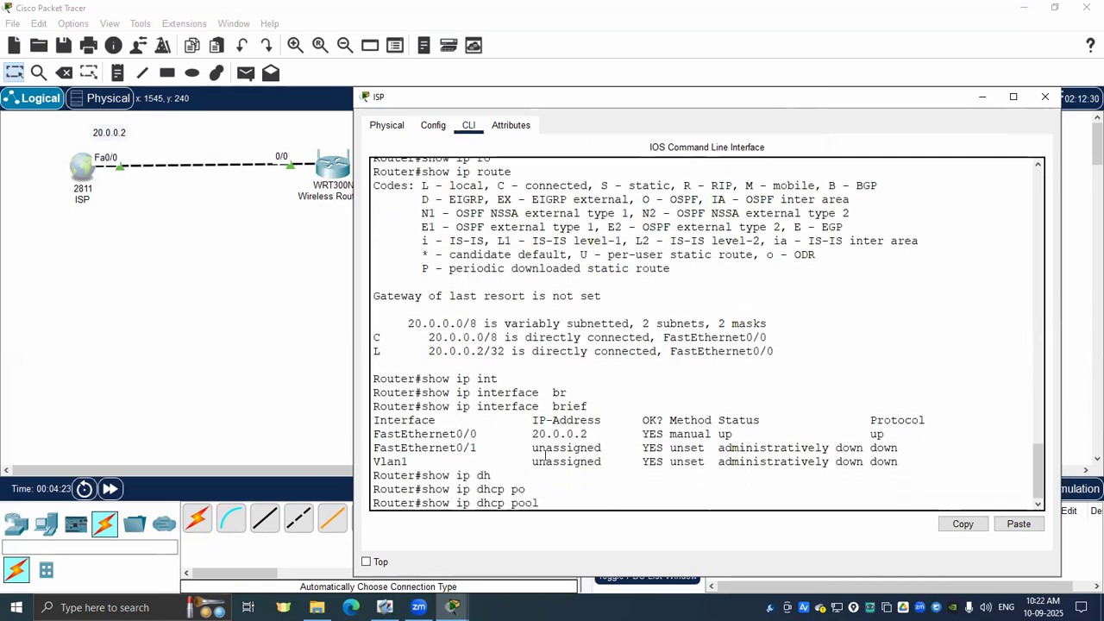
{"action": "key", "text": "Return"}
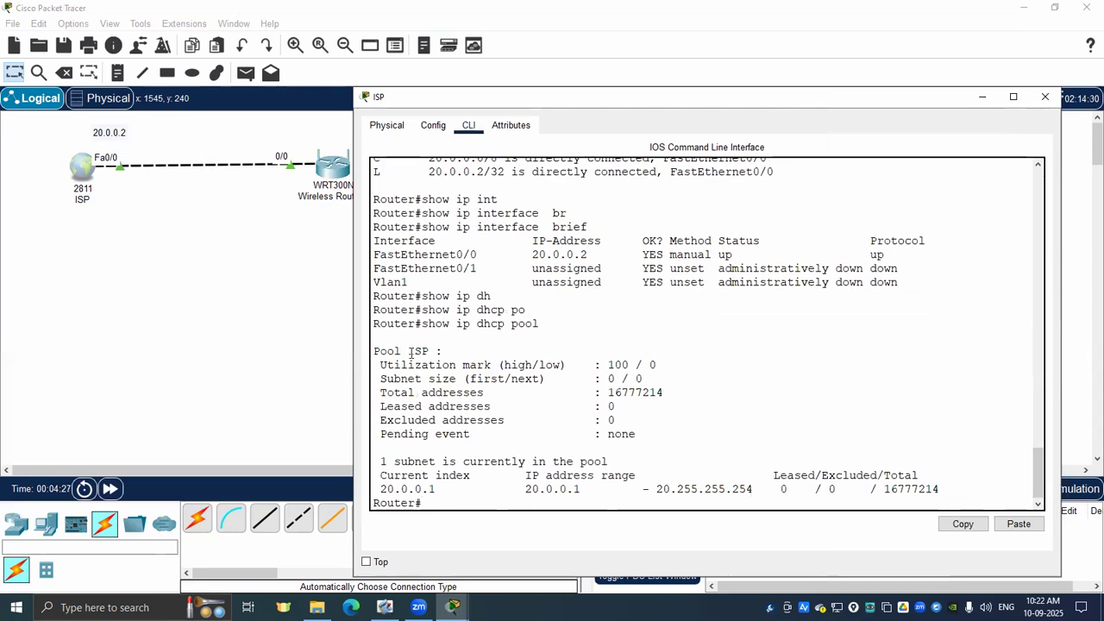
{"action": "left_click_drag", "start_coordinate": [410, 352], "coordinate": [432, 351]}
{"action": "left_click_drag", "start_coordinate": [425, 404], "coordinate": [638, 418]}
- Rerun show ip dhcp pool twice to check whether an address has been leased
{"action": "type", "text": "how ip "}
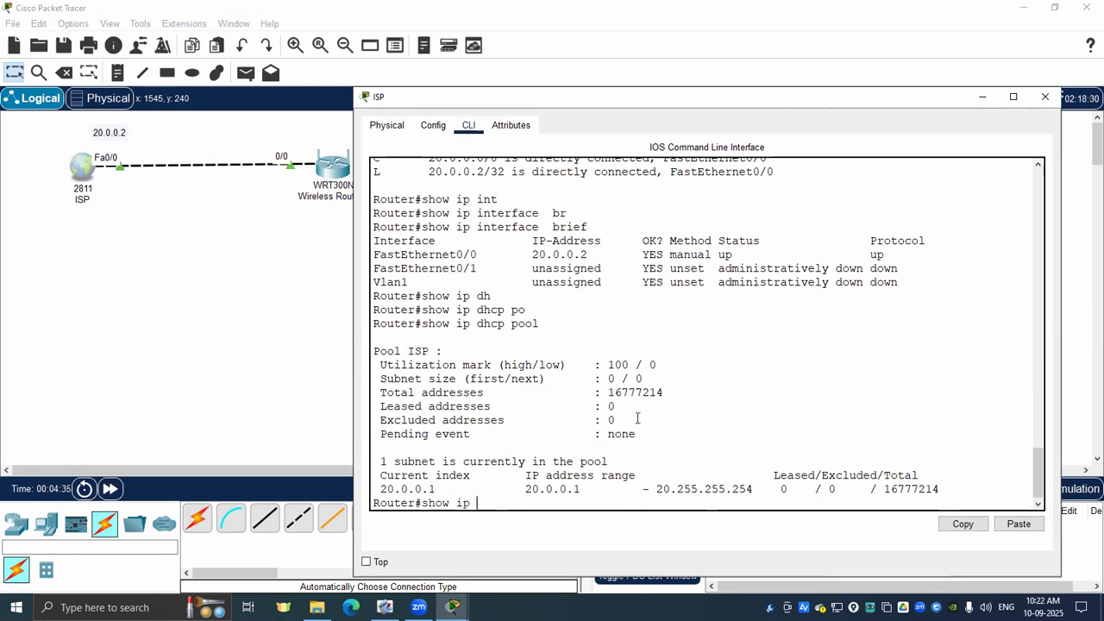
{"action": "type", "text": "dh"}
{"action": "key", "text": "Tab"}
{"action": "type", "text": "po"}
{"action": "key", "text": "Tab"}
{"action": "key", "text": "Return"}
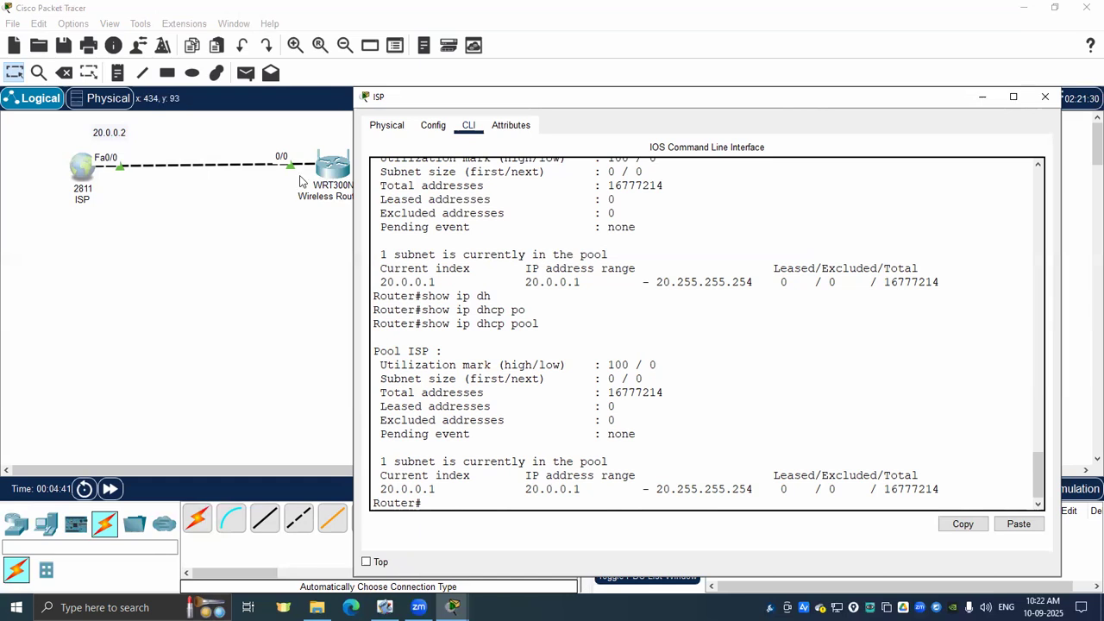
{"action": "key", "text": "Up"}
{"action": "key", "text": "Return"}
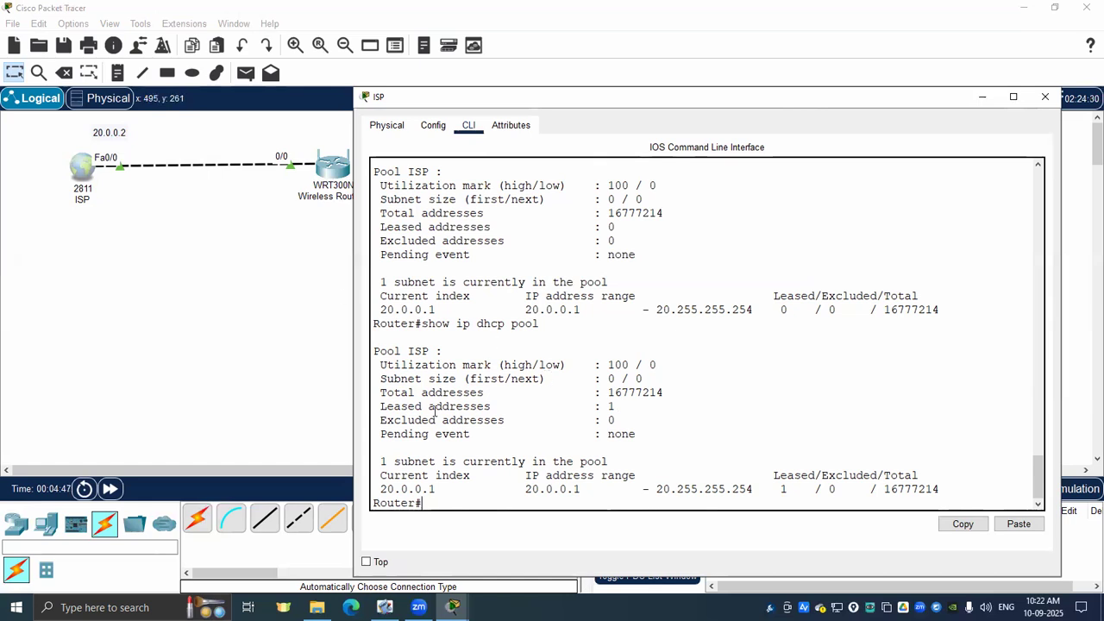
{"action": "left_click_drag", "start_coordinate": [463, 406], "coordinate": [616, 406]}
{"action": "left_click", "coordinate": [599, 407]}
- Run show ip dhcp binding, examine the leased IP address, hardware address and type, and close the ISP router window
{"action": "type", "text": "how ip dh"}
{"action": "key", "text": "Tab"}
{"action": "type", "text": "bin"}
{"action": "key", "text": "Tab"}
{"action": "key", "text": "Return"}
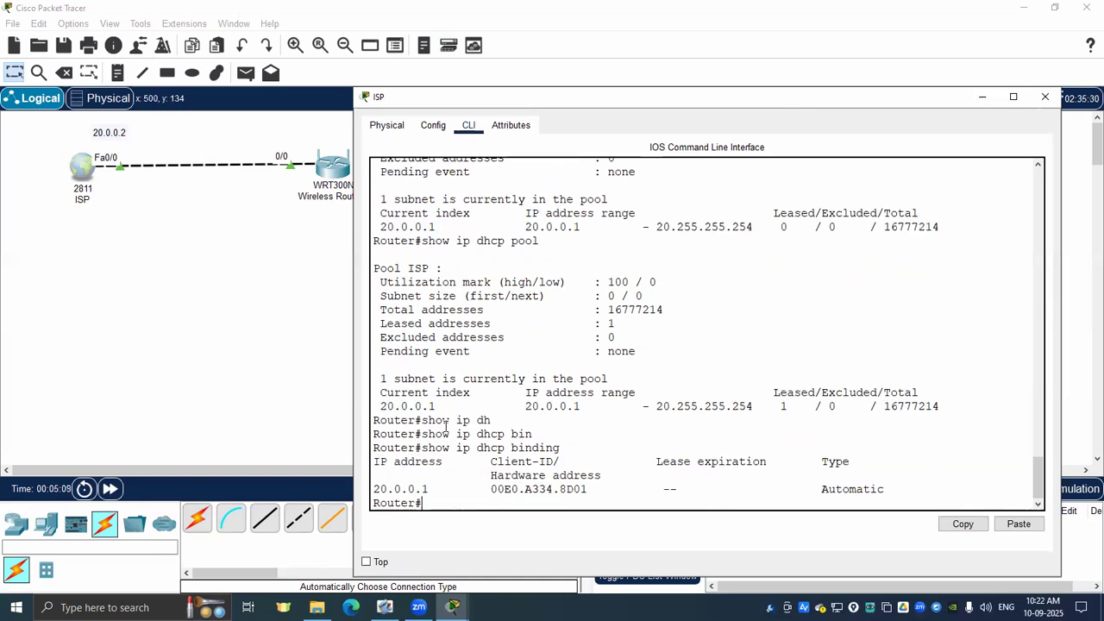
{"action": "left_click_drag", "start_coordinate": [434, 489], "coordinate": [373, 489]}
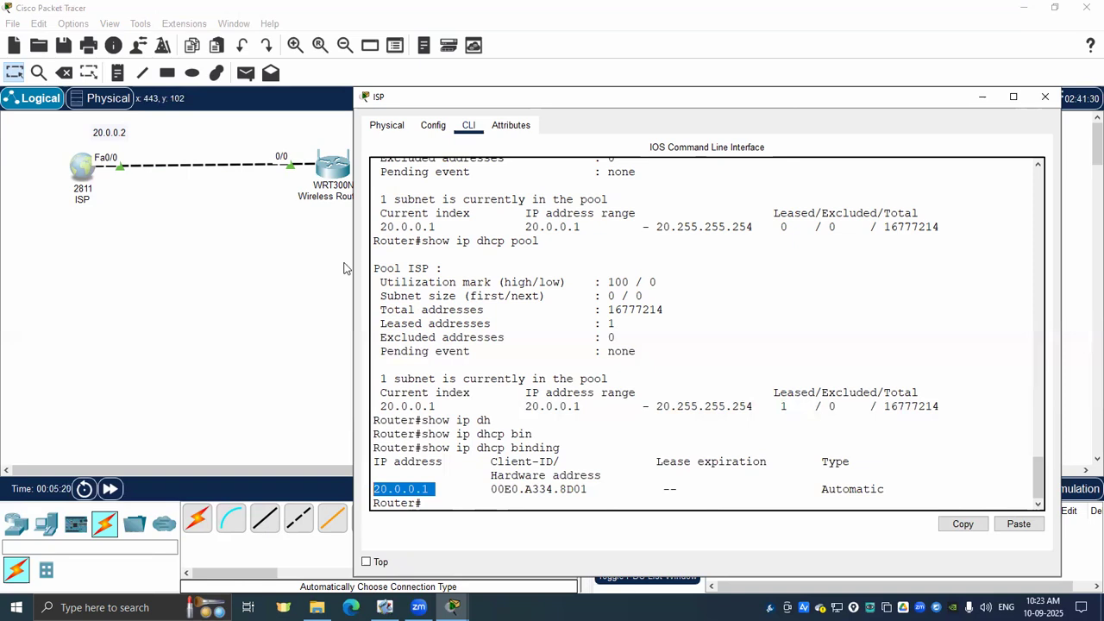
{"action": "left_click_drag", "start_coordinate": [442, 489], "coordinate": [373, 489]}
{"action": "left_click_drag", "start_coordinate": [497, 489], "coordinate": [595, 489]}
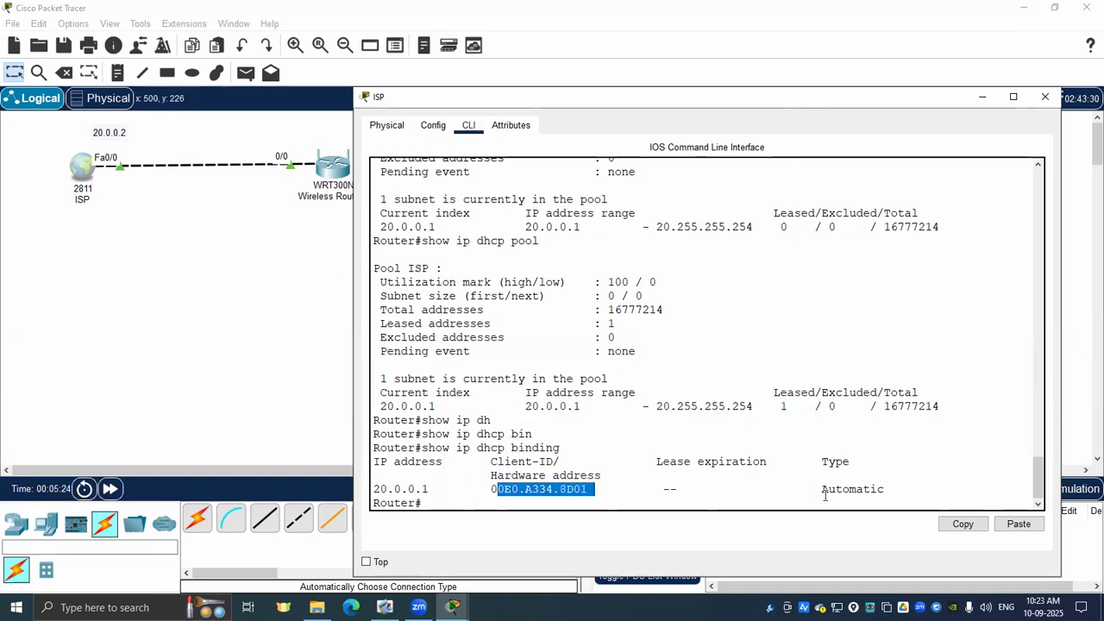
{"action": "left_click_drag", "start_coordinate": [823, 492], "coordinate": [885, 492]}
{"action": "left_click_drag", "start_coordinate": [456, 447], "coordinate": [564, 453]}
{"action": "left_click", "coordinate": [609, 475]}
{"action": "left_click", "coordinate": [1045, 98]}
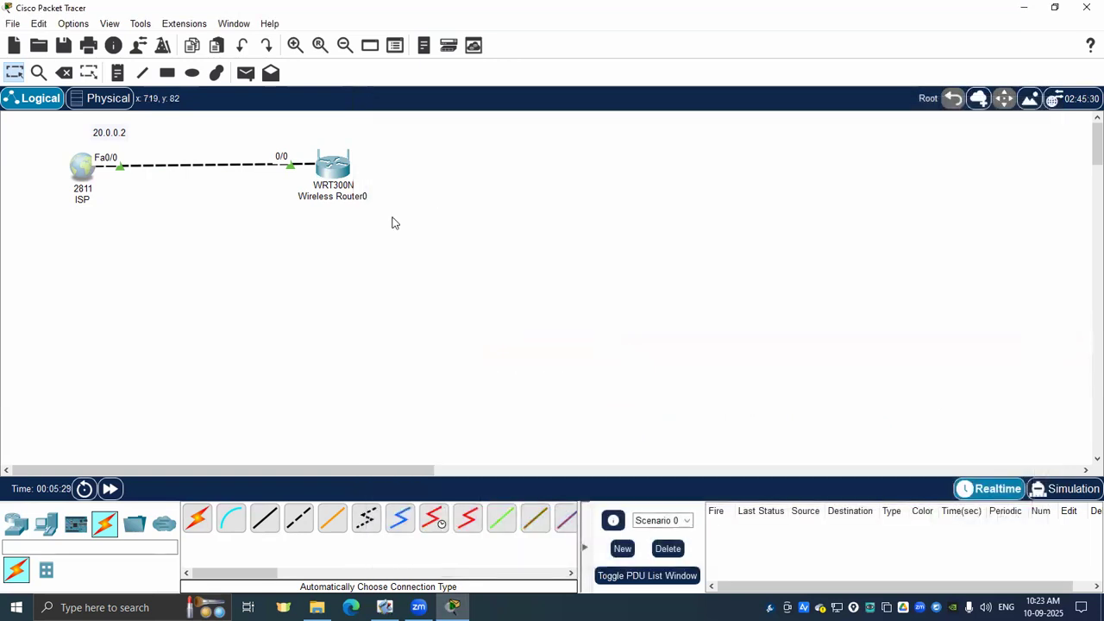
- Add a note reading 20.0.0.1 just above the wireless router's 0/0 end of the link
{"action": "left_click", "coordinate": [118, 73]}
{"action": "left_click", "coordinate": [274, 132]}
{"action": "type", "text": "2"}
{"action": "left_click", "coordinate": [290, 263]}
{"action": "left_click", "coordinate": [14, 73]}
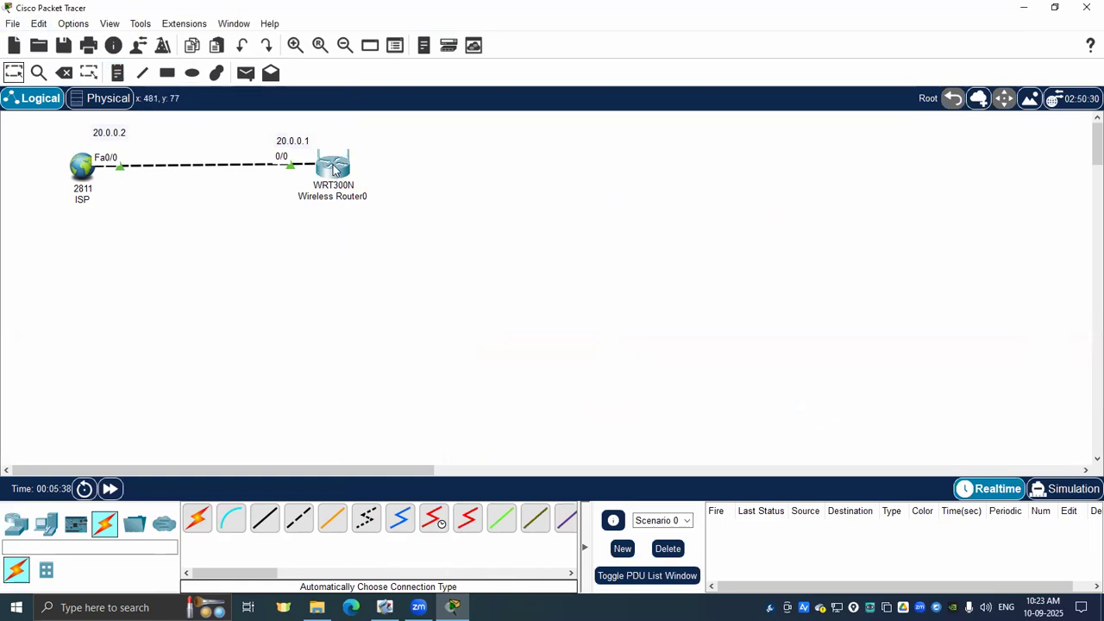
{"action": "mouse_move", "coordinate": [333, 169]}
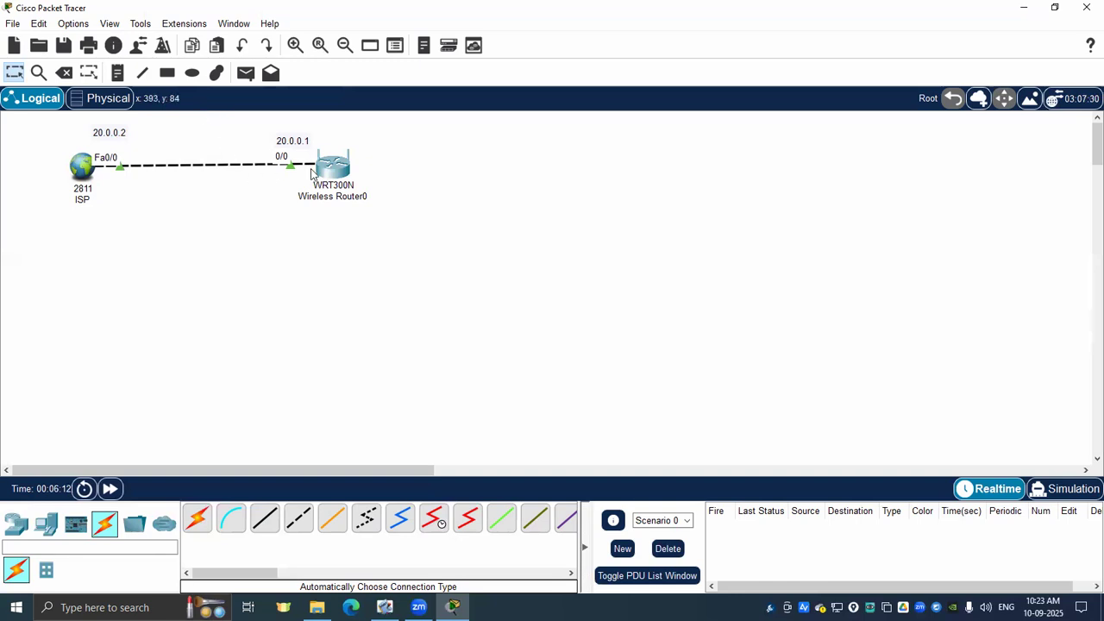
{"action": "left_click", "coordinate": [46, 523]}
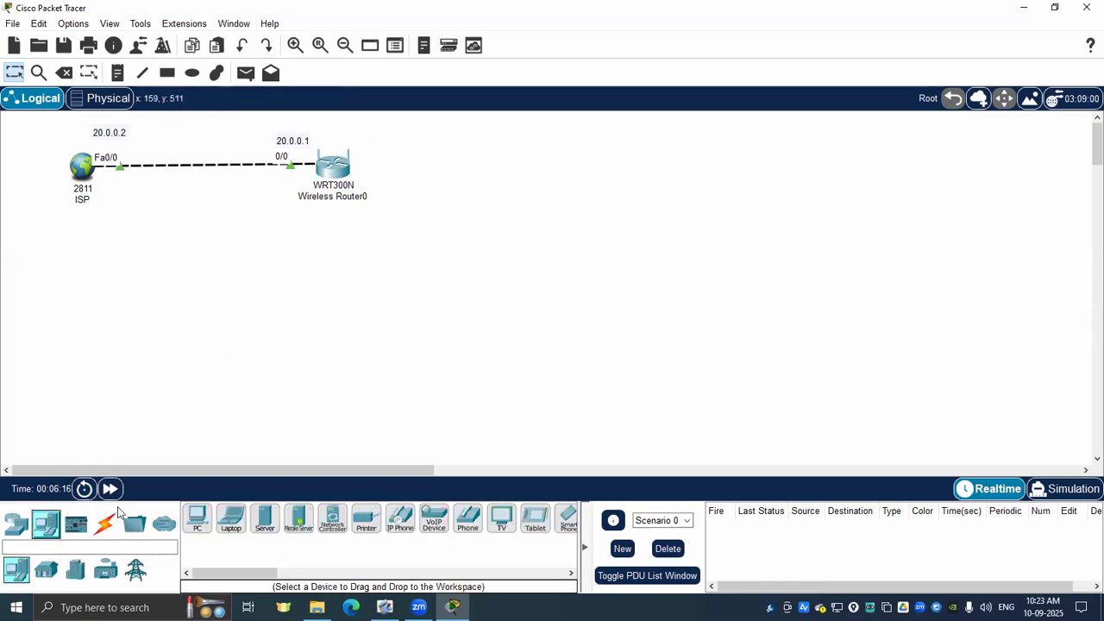
{"action": "left_click", "coordinate": [16, 523]}
{"action": "left_click", "coordinate": [106, 571]}
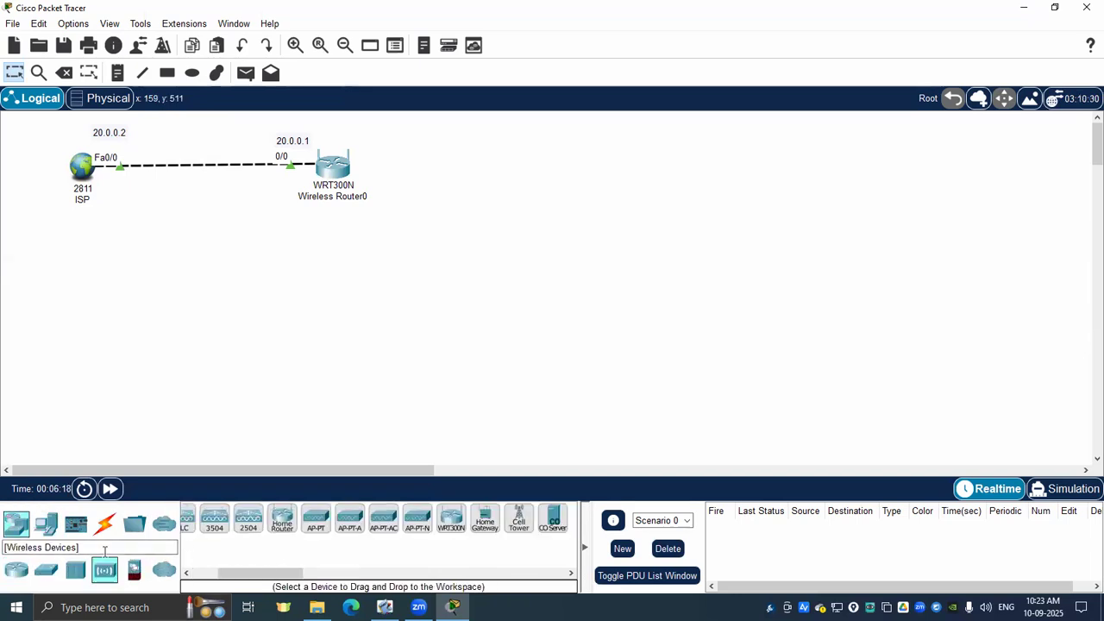
{"action": "mouse_move", "coordinate": [238, 576]}
{"action": "left_mouse_down"}
{"action": "mouse_move", "coordinate": [222, 580]}
{"action": "mouse_move", "coordinate": [260, 576]}
{"action": "mouse_move", "coordinate": [220, 576]}
{"action": "left_mouse_up"}
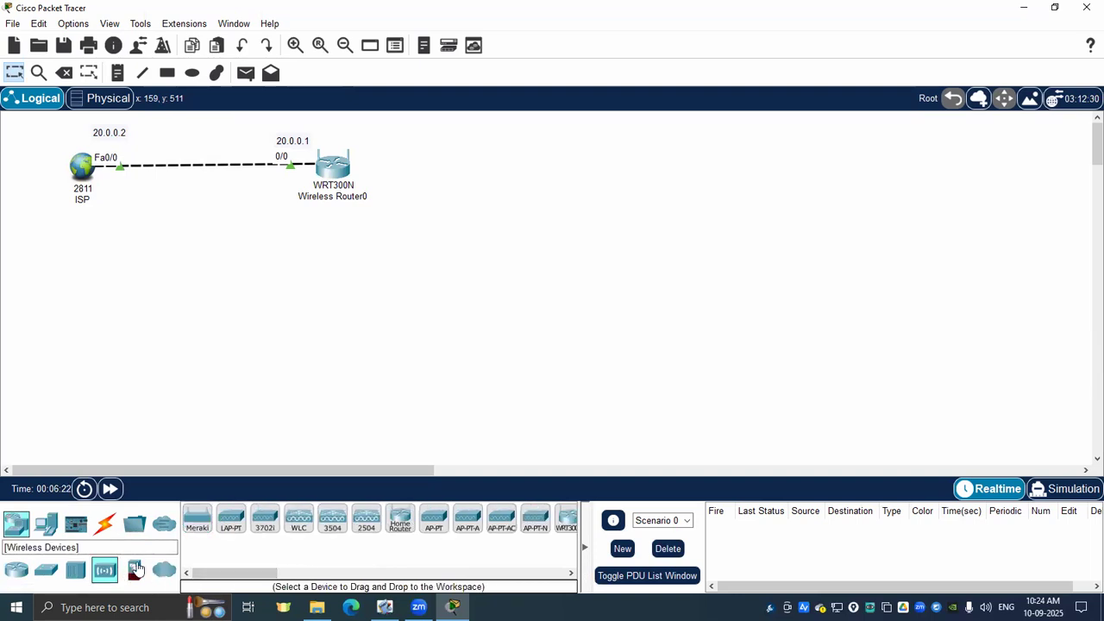
- Place three smartphones one below another to the right of the WRT300N wireless router
{"action": "left_click", "coordinate": [46, 524]}
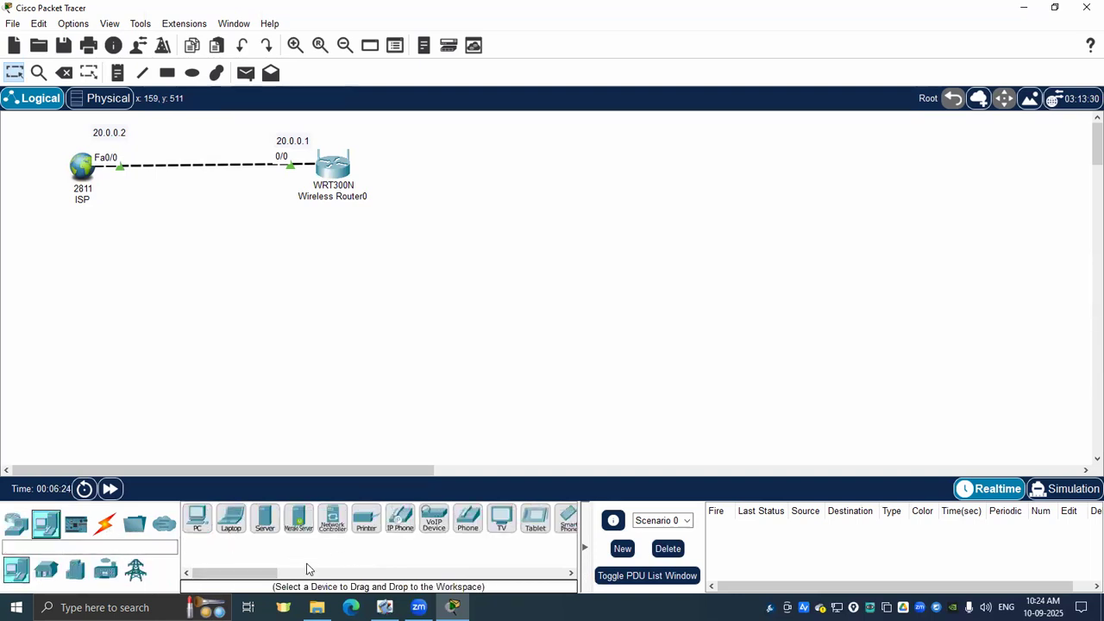
{"action": "left_click_drag", "start_coordinate": [247, 574], "coordinate": [268, 574]}
{"action": "left_click_drag", "start_coordinate": [496, 521], "coordinate": [582, 153]}
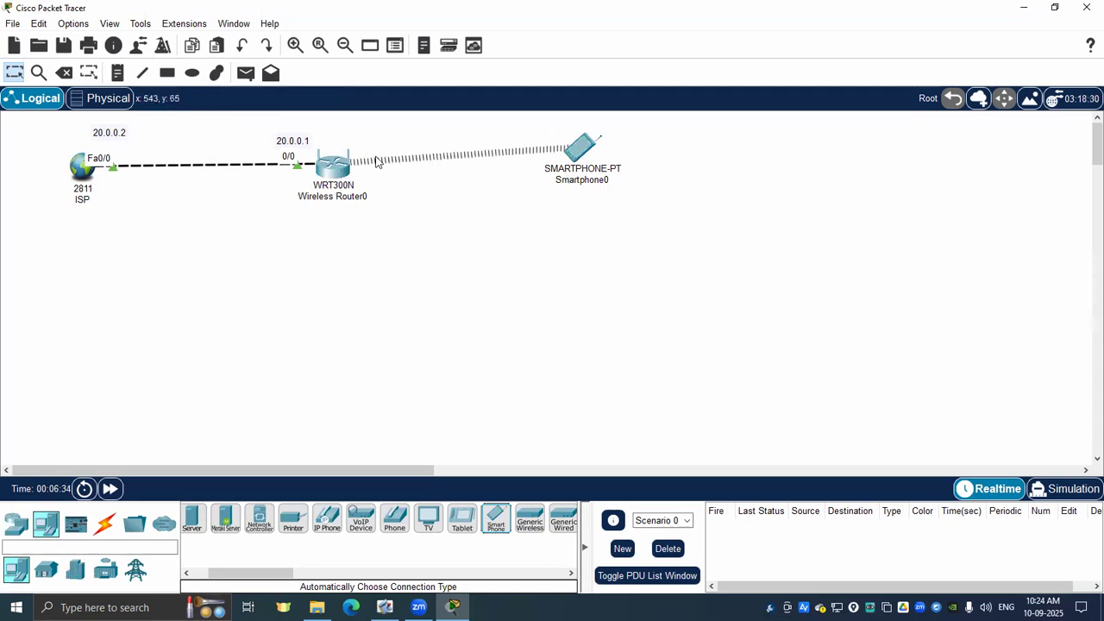
{"action": "left_click_drag", "start_coordinate": [322, 193], "coordinate": [316, 226]}
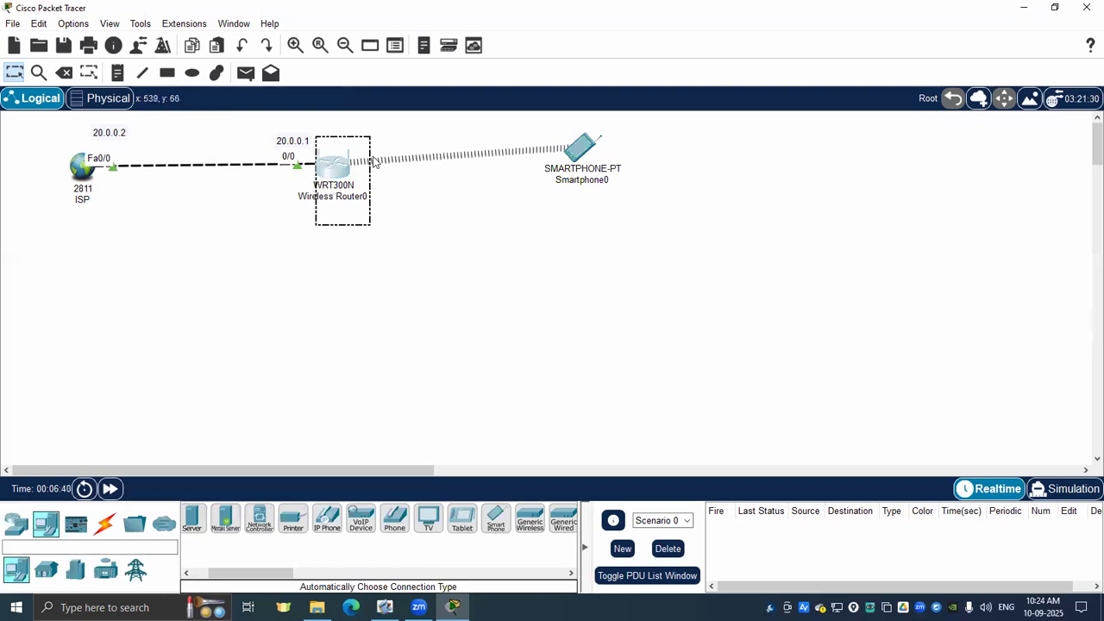
{"action": "left_click", "coordinate": [428, 134]}
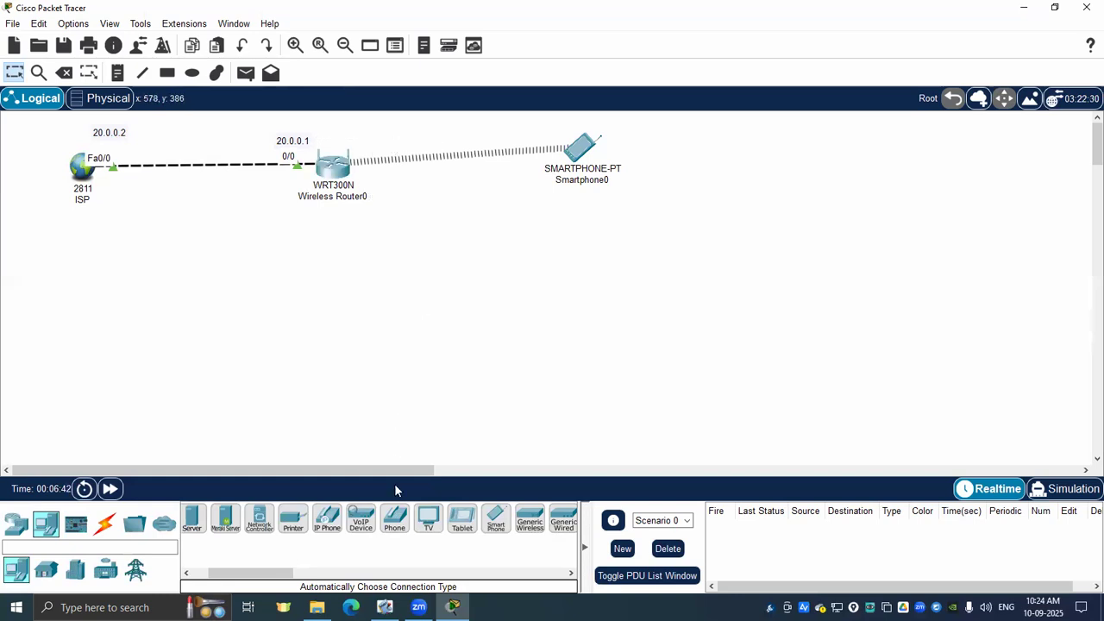
{"action": "left_click_drag", "start_coordinate": [500, 520], "coordinate": [575, 372]}
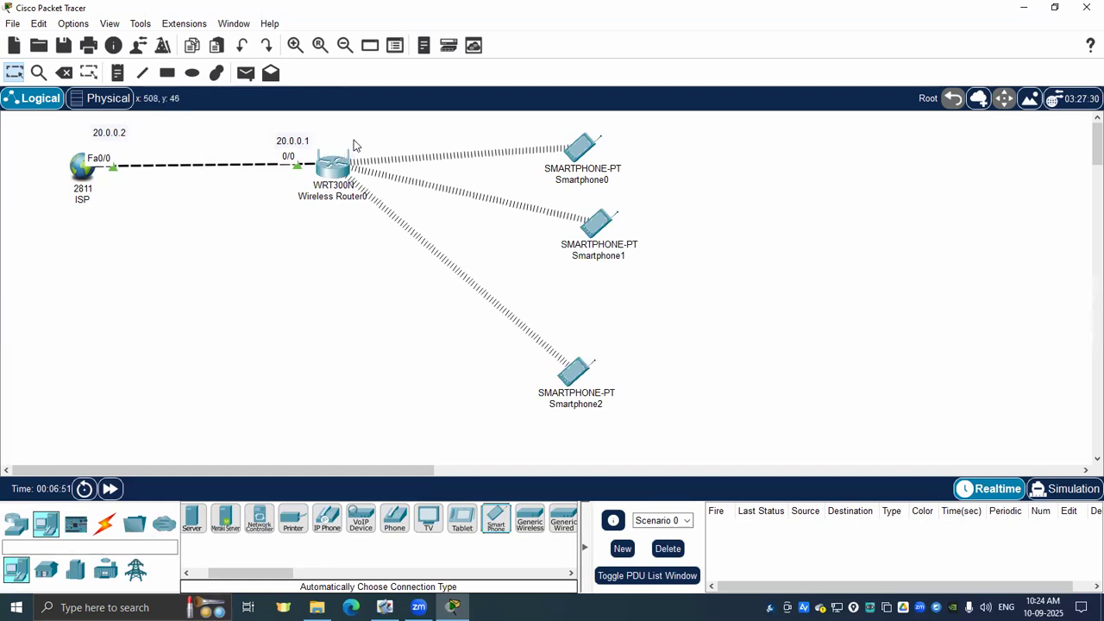
- Inspect the IP address, gateway and DNS server details of Smartphone0
{"action": "left_click_drag", "start_coordinate": [335, 164], "coordinate": [335, 167]}
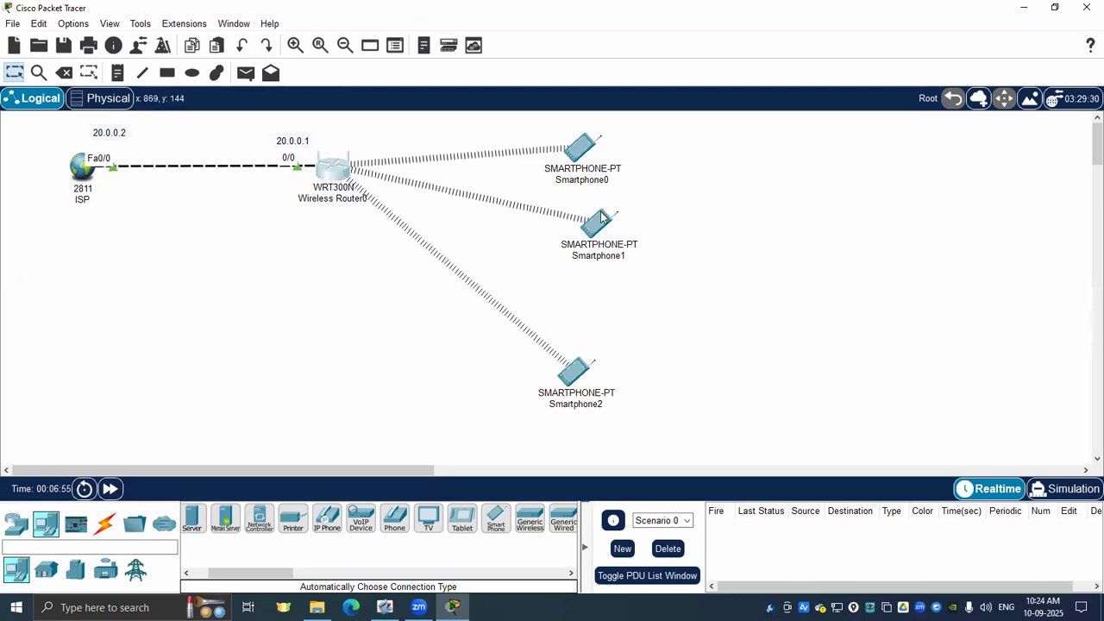
{"action": "mouse_move", "coordinate": [587, 149]}
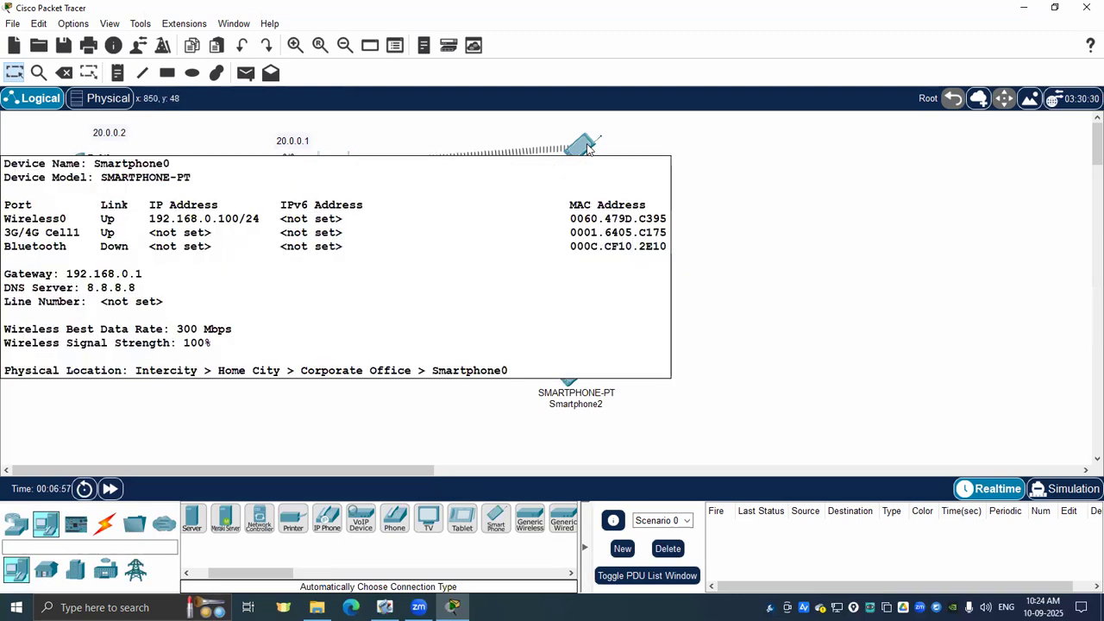
- Run ipconfig in the Command Prompt of Smartphone0
{"action": "left_click", "coordinate": [586, 149]}
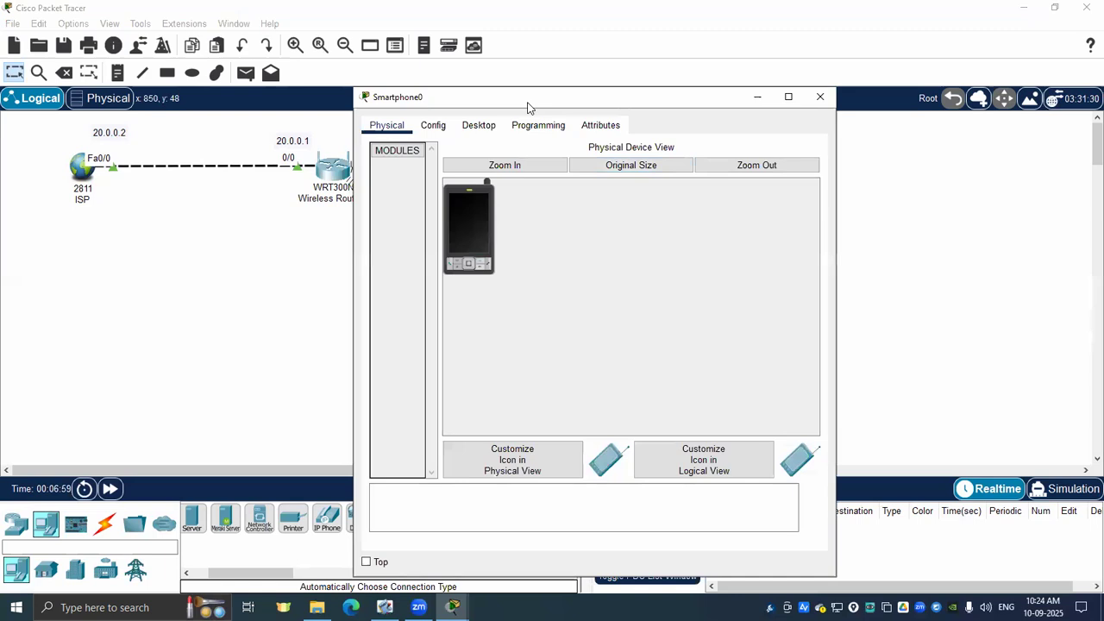
{"action": "left_click_drag", "start_coordinate": [529, 106], "coordinate": [706, 119]}
{"action": "left_click", "coordinate": [654, 140]}
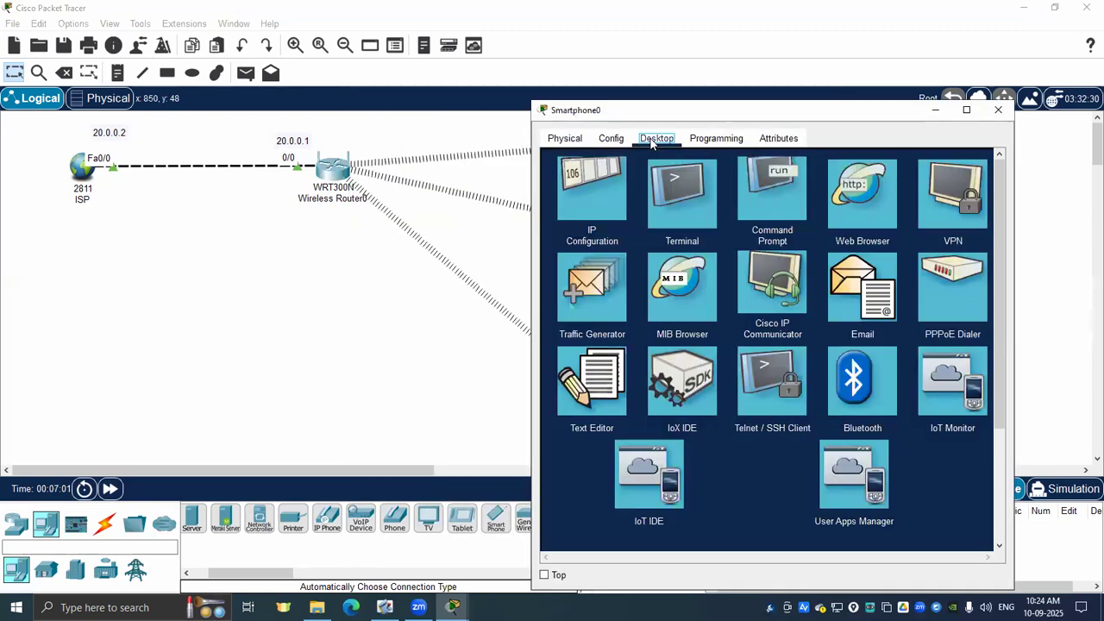
{"action": "left_click", "coordinate": [773, 205]}
{"action": "type", "text": "ipconfig"}
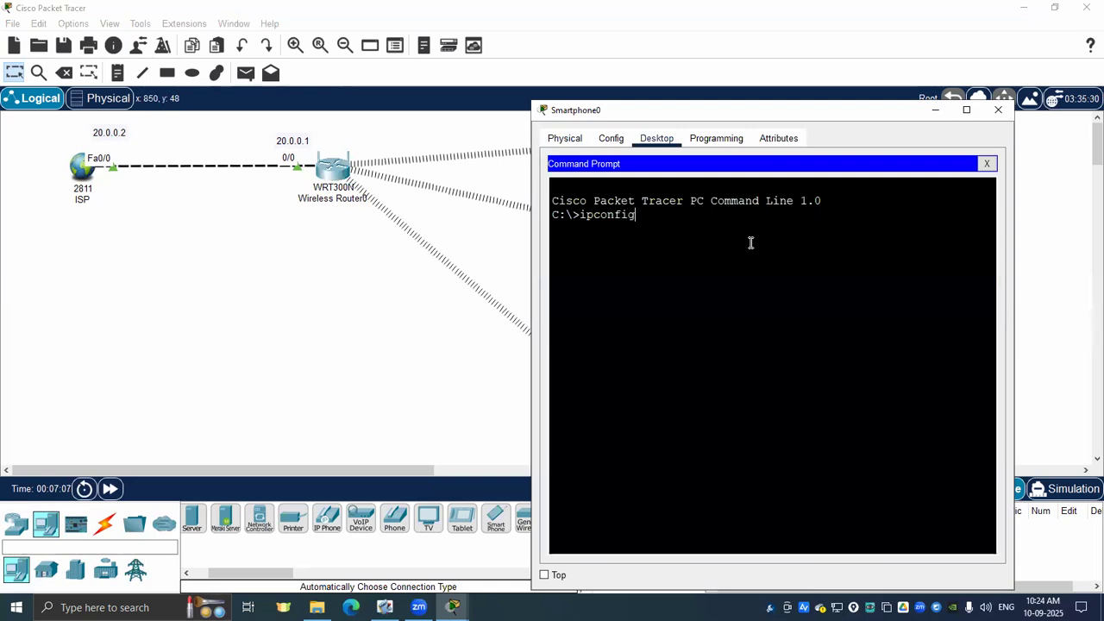
{"action": "left_click_drag", "start_coordinate": [744, 121], "coordinate": [940, 120]}
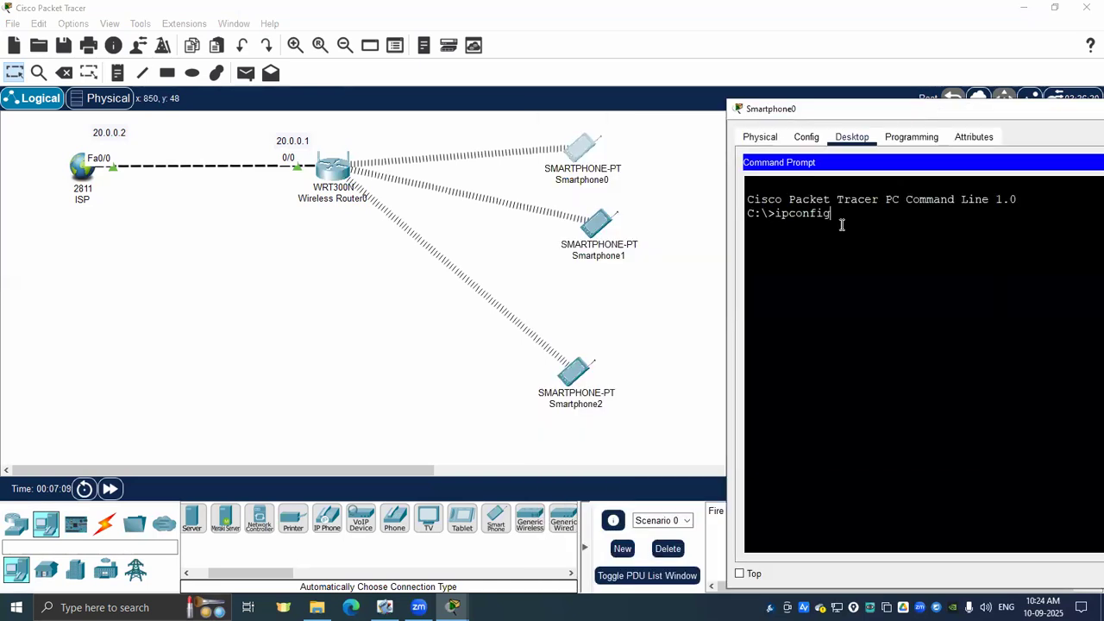
{"action": "type", "text": "\\"}
{"action": "key", "text": "Return"}
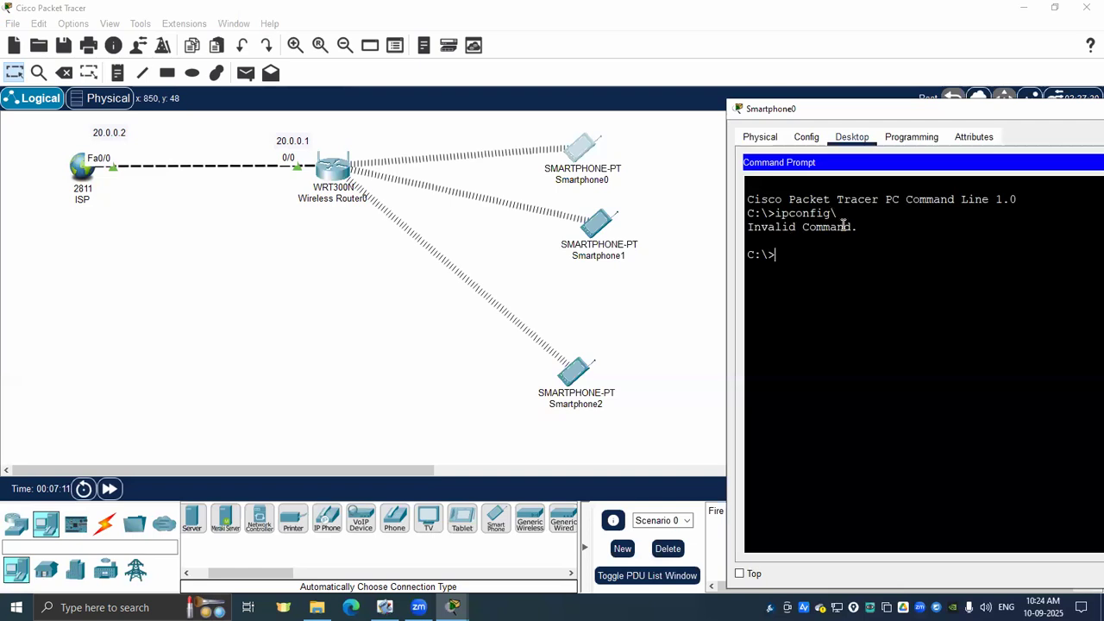
{"action": "key", "text": "Up"}
{"action": "key", "text": "BackSpace"}
{"action": "key", "text": "Return"}
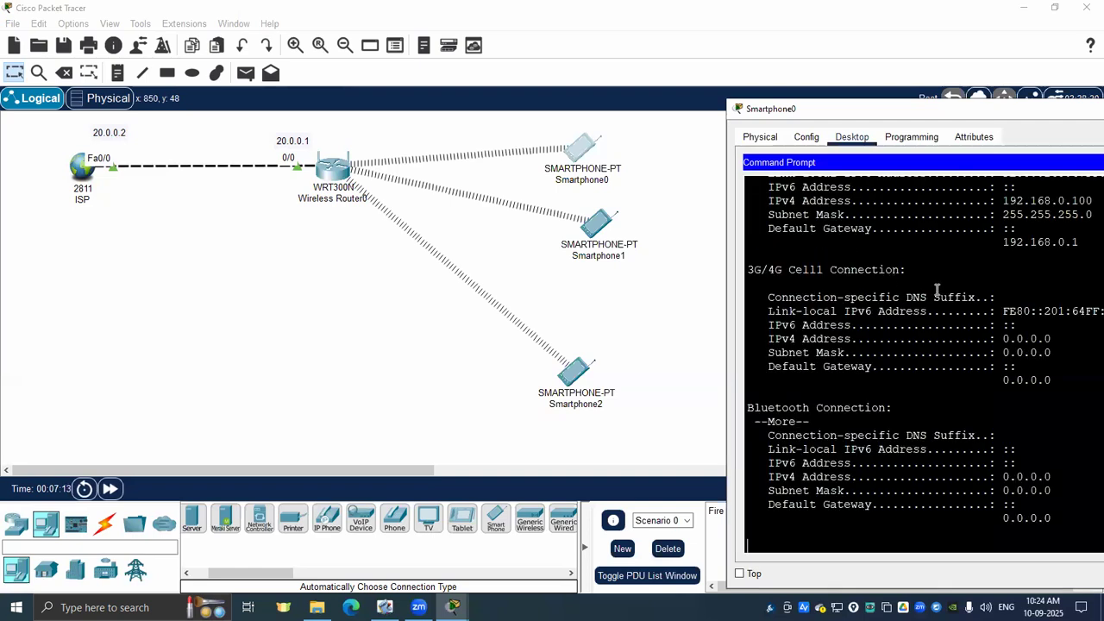
- Examine the IPv4 address and its network portion for Smartphone0's Wireless0 connection in the ipconfig output
{"action": "left_click_drag", "start_coordinate": [832, 110], "coordinate": [772, 79]}
{"action": "left_click_drag", "start_coordinate": [938, 320], "coordinate": [1039, 319]}
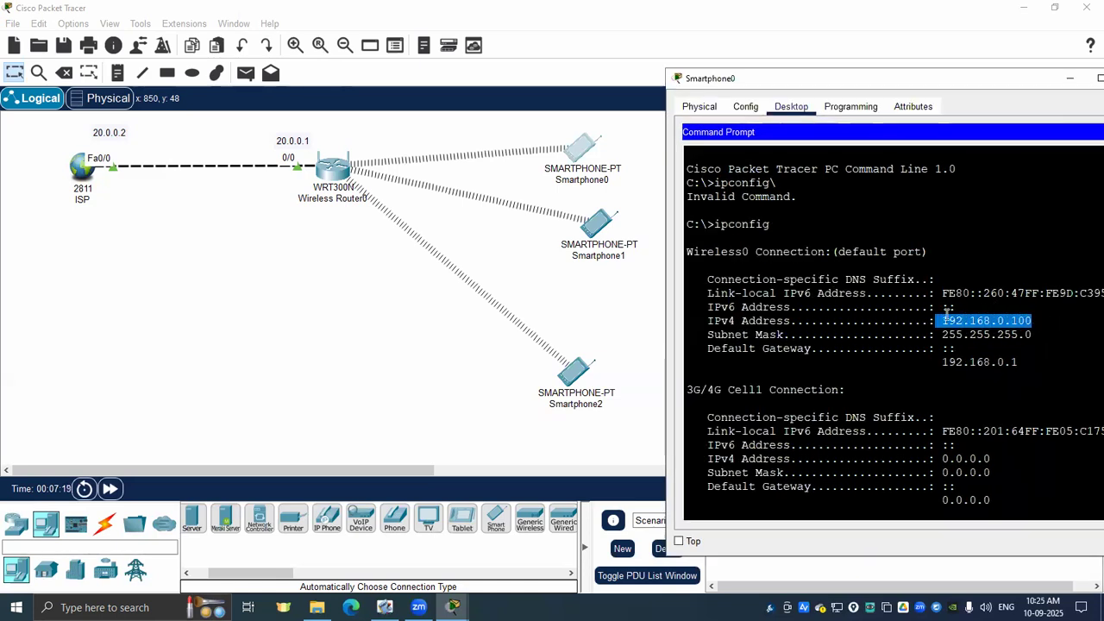
{"action": "left_click_drag", "start_coordinate": [942, 321], "coordinate": [1044, 321]}
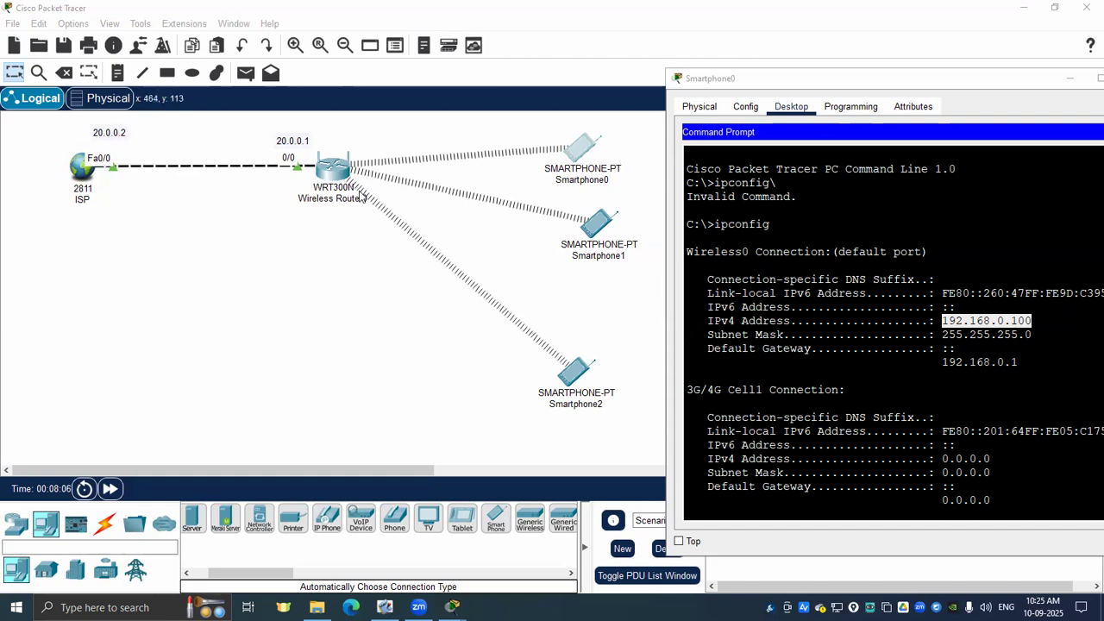
{"action": "key", "text": "Return"}
{"action": "key", "text": "Return"}
{"action": "key", "text": "Return"}
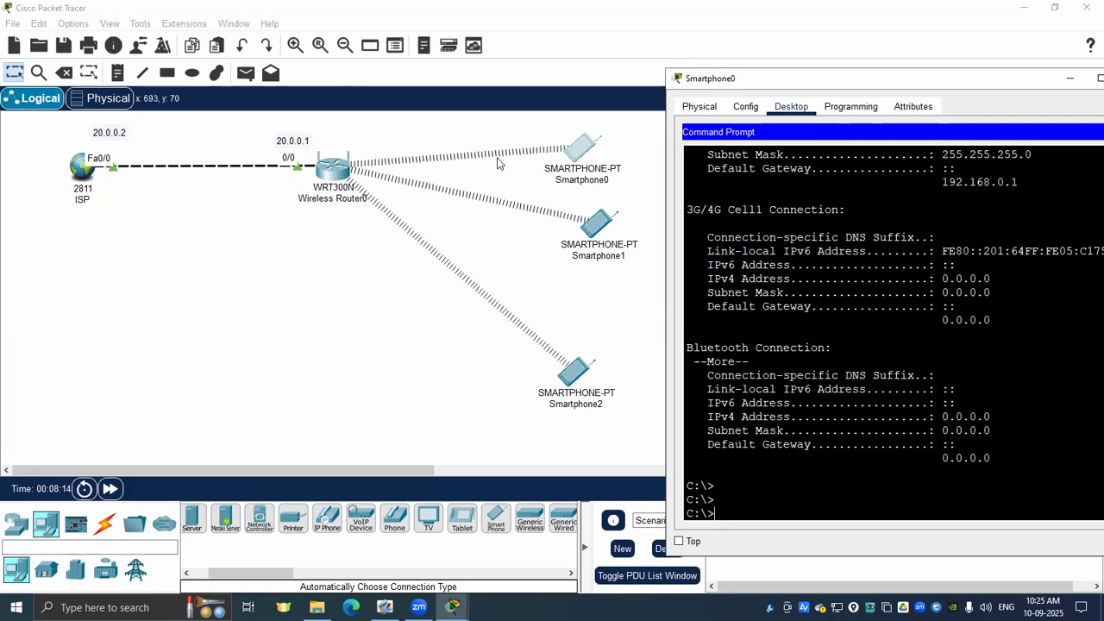
{"action": "scroll", "coordinate": [882, 348], "scroll_direction": "up", "scroll_amount": 2}
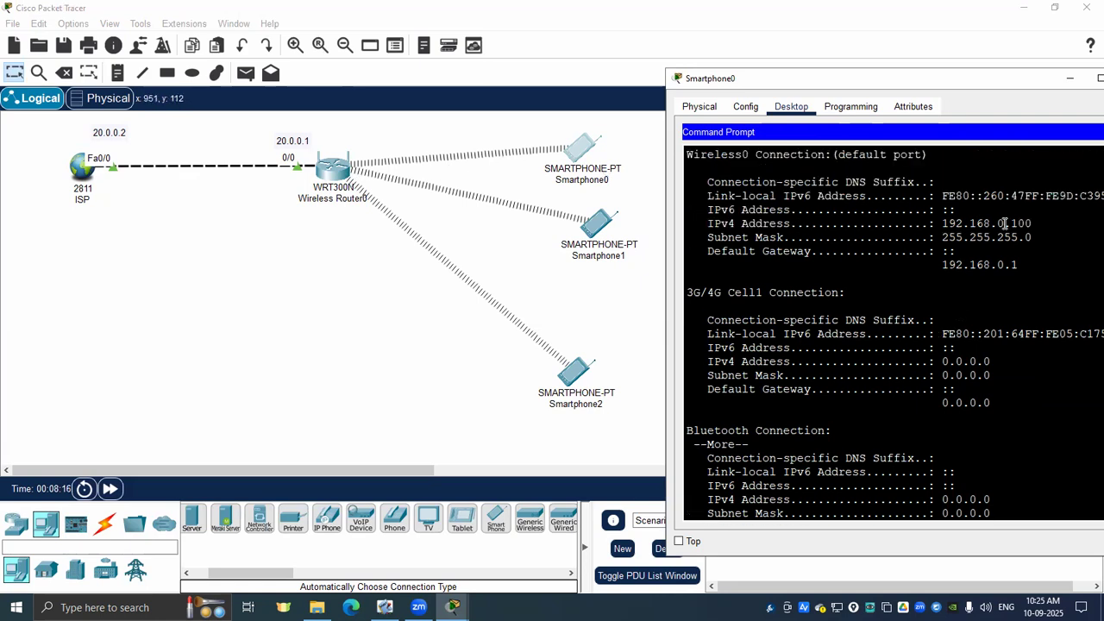
{"action": "left_click_drag", "start_coordinate": [1004, 224], "coordinate": [942, 223]}
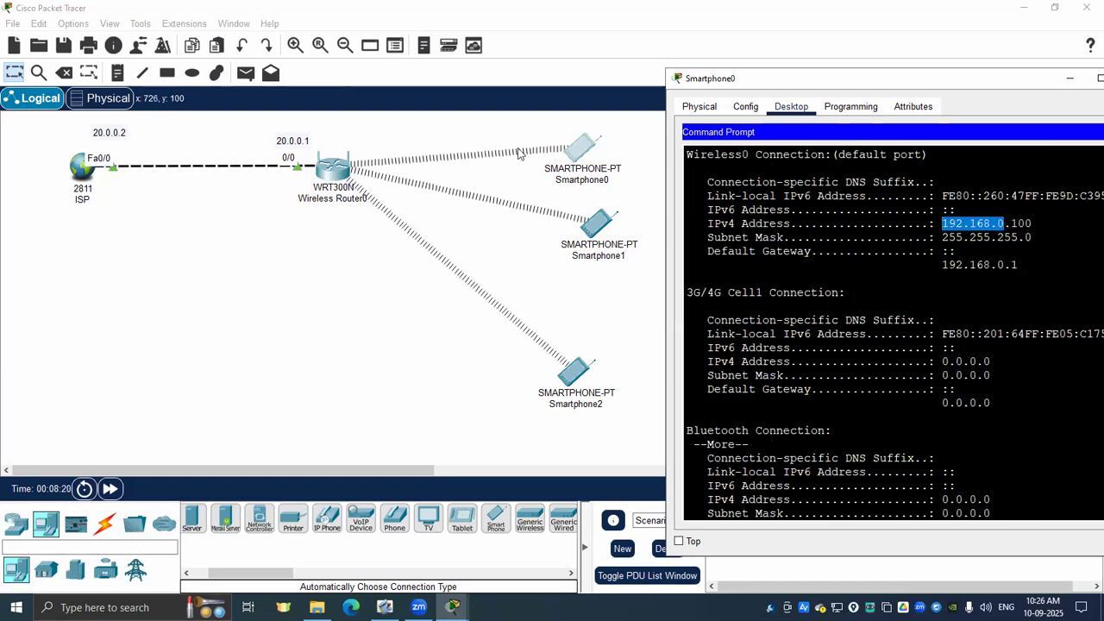
{"action": "left_click", "coordinate": [912, 234]}
- Run ipconfig in the Command Prompt of Smartphone1 and check the IPv4 address of its Wireless0 connection
{"action": "left_click", "coordinate": [593, 222]}
{"action": "left_click", "coordinate": [592, 222]}
{"action": "left_click", "coordinate": [479, 125]}
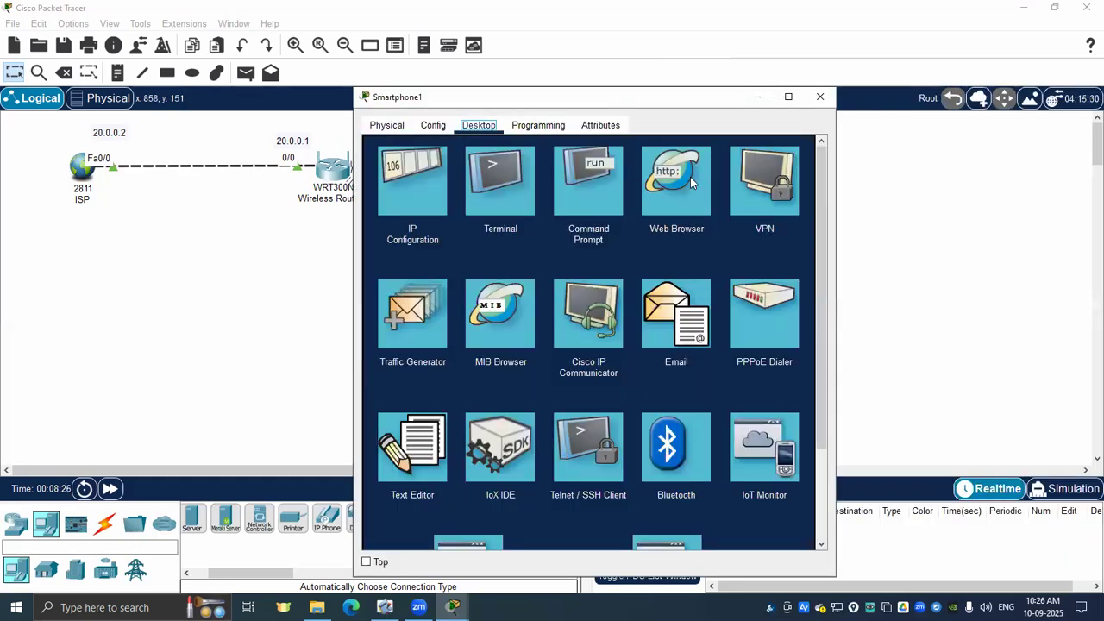
{"action": "left_click", "coordinate": [597, 203]}
{"action": "type", "text": "ipconfig"}
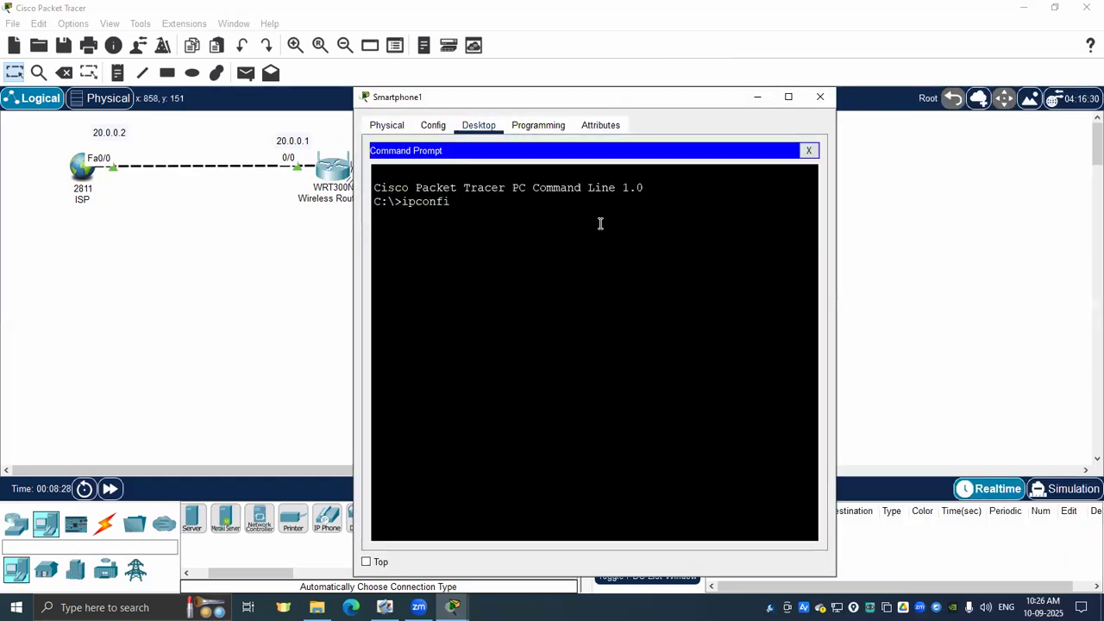
{"action": "key", "text": "Return"}
{"action": "scroll", "coordinate": [600, 224], "scroll_direction": "up", "scroll_amount": 3}
{"action": "left_click_drag", "start_coordinate": [629, 298], "coordinate": [721, 298]}
- Run ipconfig /all on Smartphone1 to list its full adapter details
{"action": "left_click_drag", "start_coordinate": [659, 89], "coordinate": [865, 77]}
{"action": "left_click", "coordinate": [866, 275]}
{"action": "scroll", "coordinate": [863, 278], "scroll_direction": "down", "scroll_amount": 3}
{"action": "type", "text": "pconfig /a"}
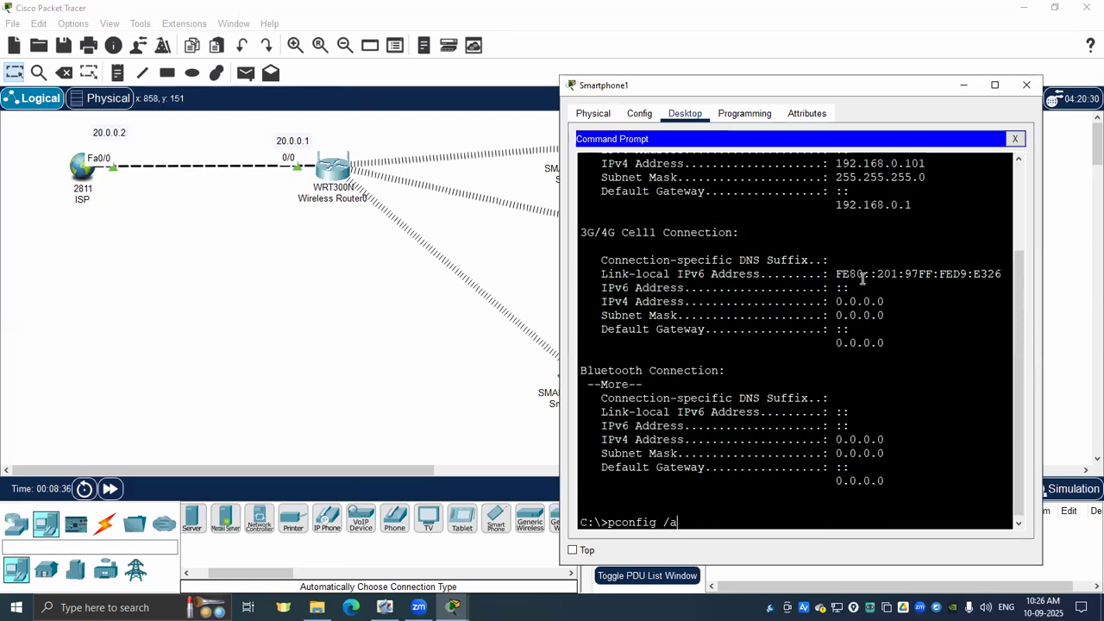
{"action": "type", "text": "ll"}
{"action": "key", "text": "Return"}
{"action": "key", "text": "Up"}
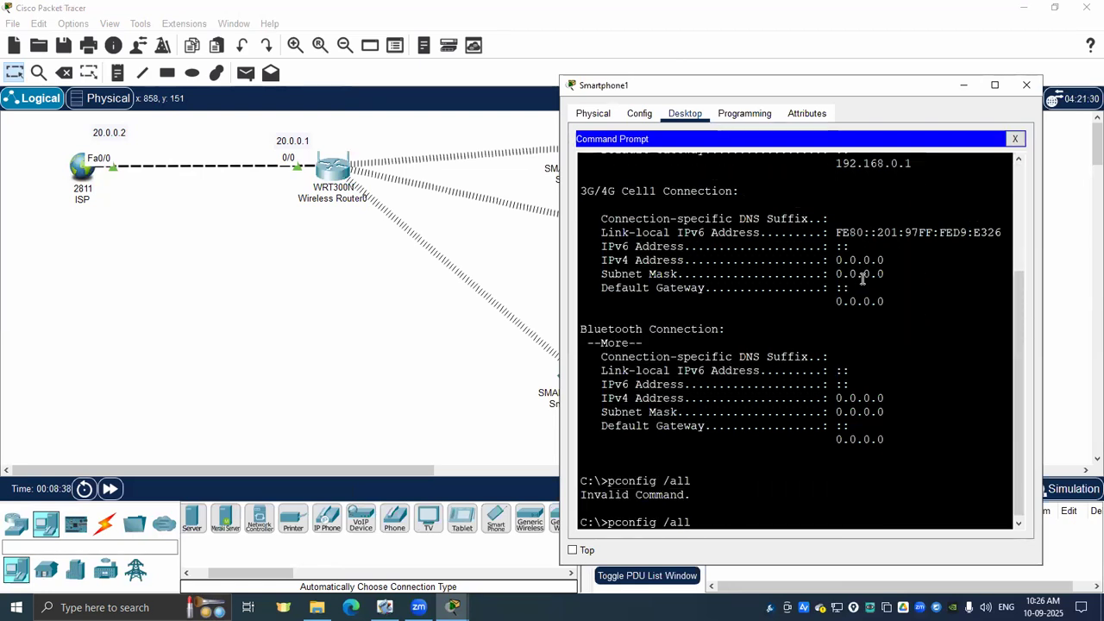
{"action": "key", "text": "BackSpace"}
{"action": "key", "text": "BackSpace"}
{"action": "key", "text": "BackSpace"}
{"action": "key", "text": "BackSpace"}
{"action": "key", "text": "BackSpace"}
{"action": "key", "text": "BackSpace"}
{"action": "key", "text": "BackSpace"}
{"action": "key", "text": "BackSpace"}
{"action": "key", "text": "BackSpace"}
{"action": "key", "text": "BackSpace"}
{"action": "key", "text": "BackSpace"}
{"action": "type", "text": "ipconfig "}
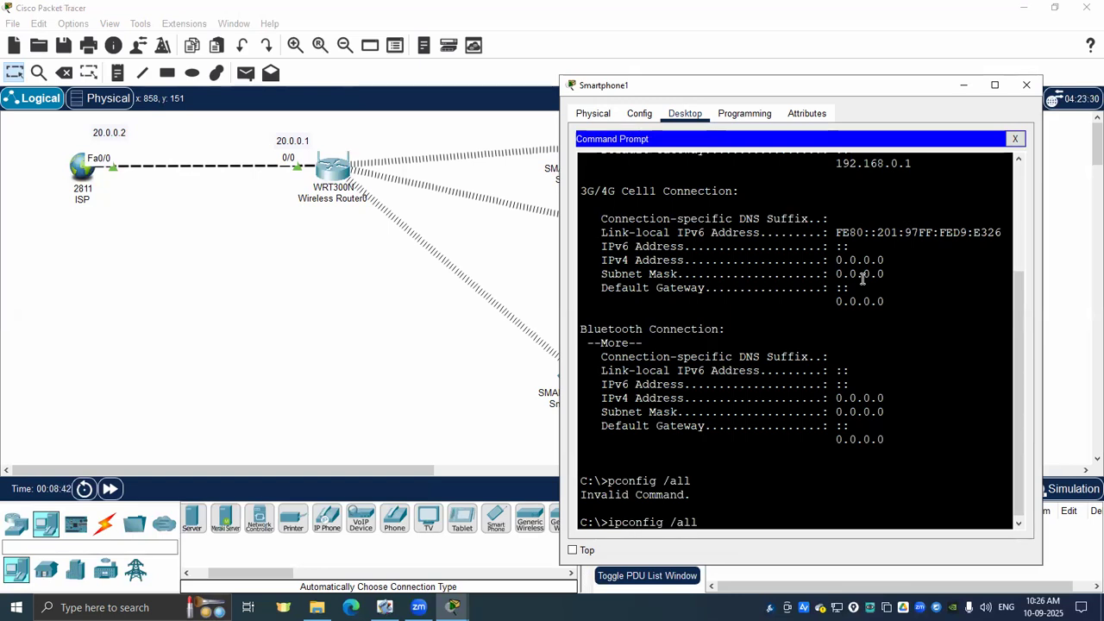
{"action": "type", "text": "/all"}
{"action": "key", "text": "Return"}
- Examine the Wireless0 IPv4 address and DNS server in Smartphone1's detailed output and page through the remaining connections
{"action": "left_click_drag", "start_coordinate": [822, 301], "coordinate": [926, 302]}
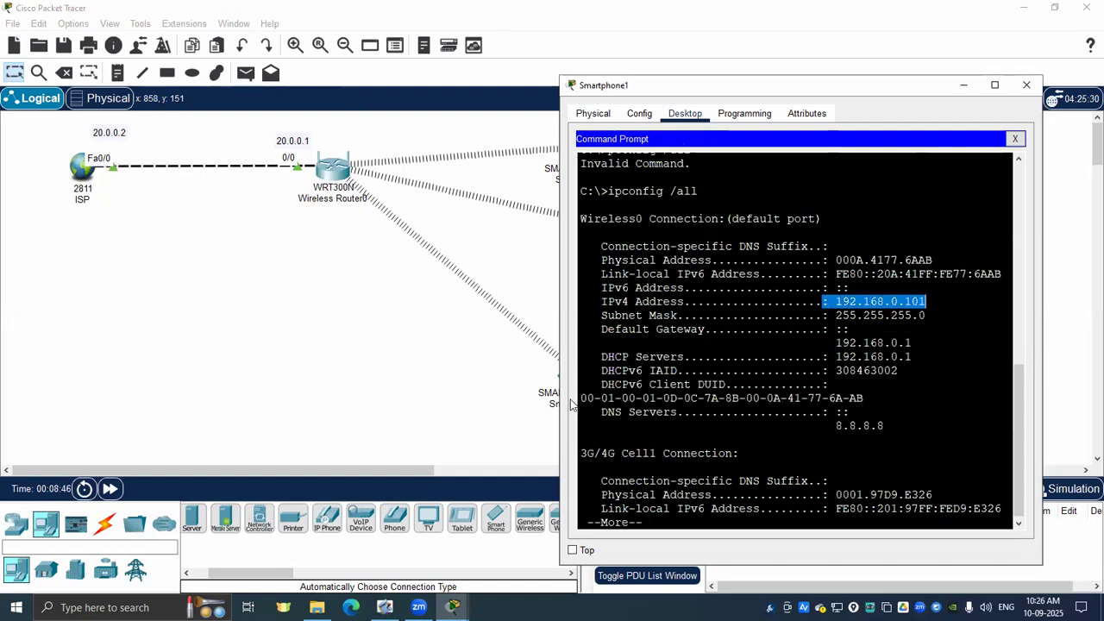
{"action": "left_click_drag", "start_coordinate": [559, 405], "coordinate": [521, 406]}
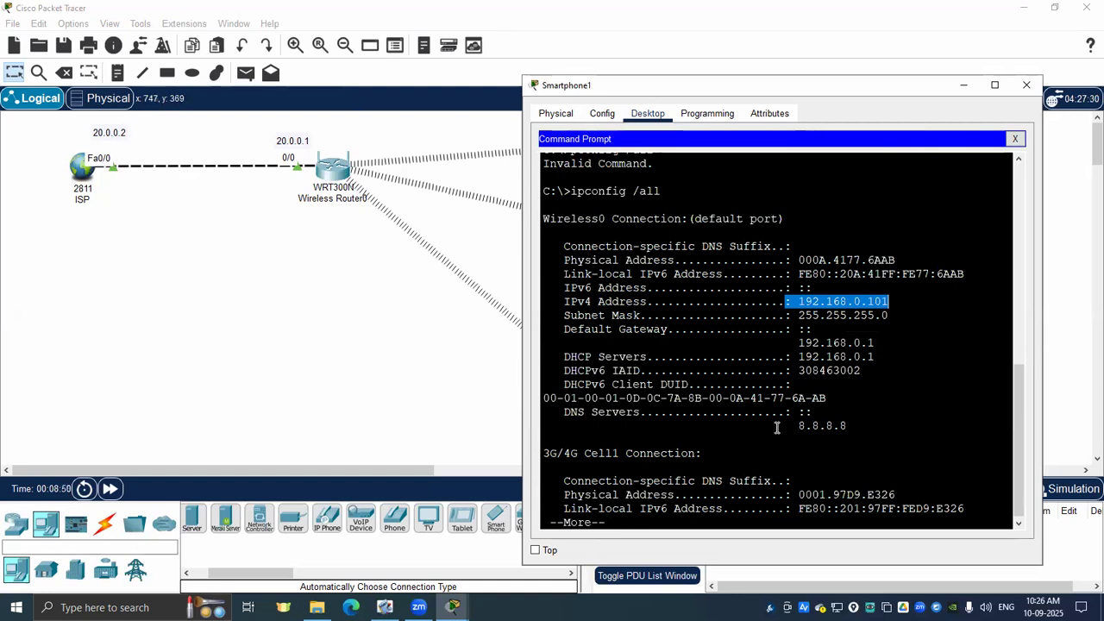
{"action": "double_click", "coordinate": [797, 427]}
{"action": "left_click", "coordinate": [853, 431]}
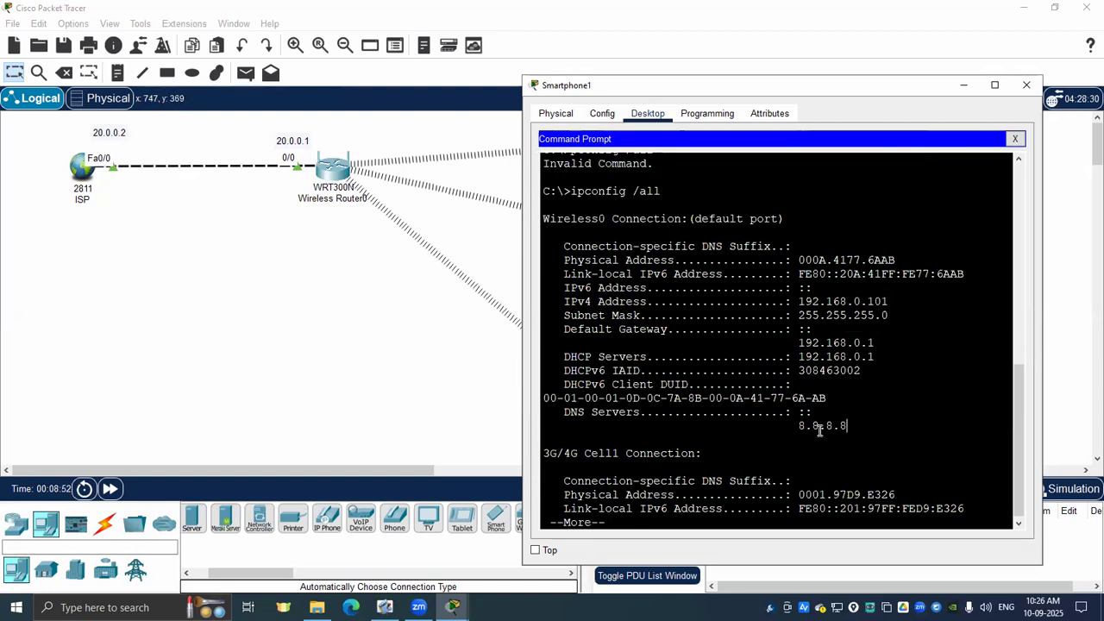
{"action": "double_click", "coordinate": [821, 431]}
{"action": "left_click", "coordinate": [826, 437]}
{"action": "key", "text": "space"}
{"action": "scroll", "coordinate": [832, 380], "scroll_direction": "up", "scroll_amount": 2}
{"action": "left_click_drag", "start_coordinate": [791, 84], "coordinate": [956, 82]}
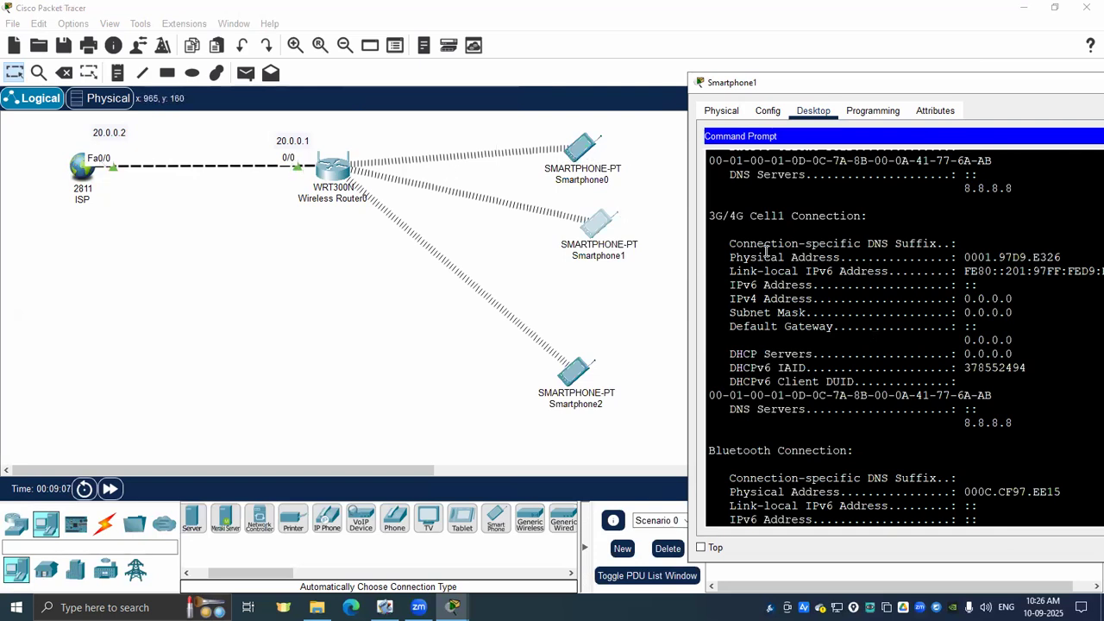
- Ping the ISP router at 20.0.0.2 twice from Smartphone1
{"action": "scroll", "coordinate": [805, 257], "scroll_direction": "down", "scroll_amount": 4}
{"action": "key", "text": "Return"}
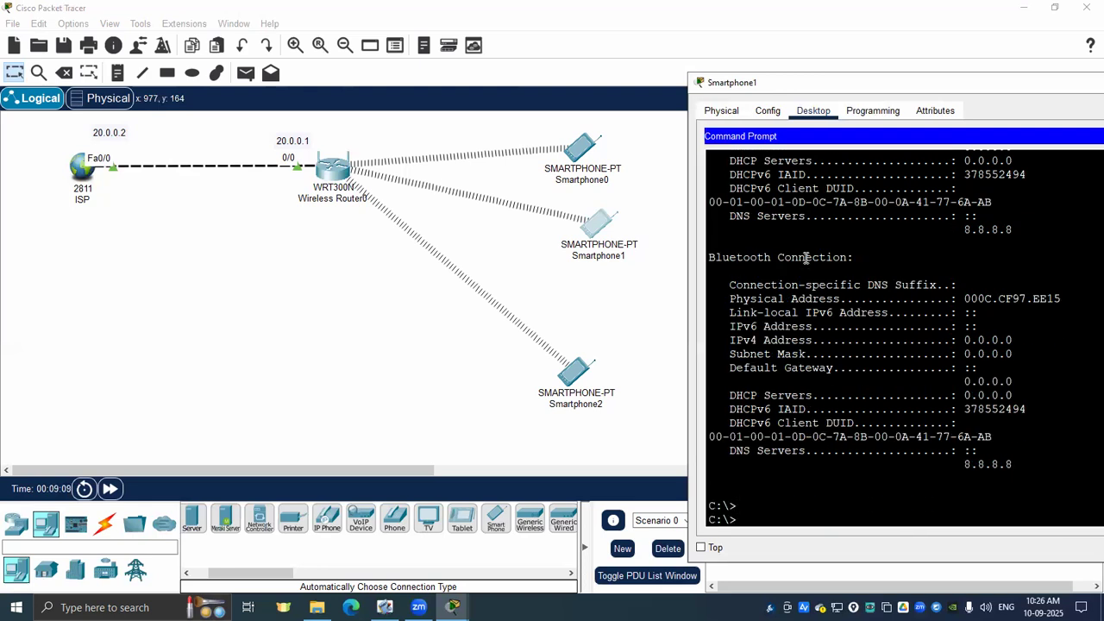
{"action": "type", "text": "ping"}
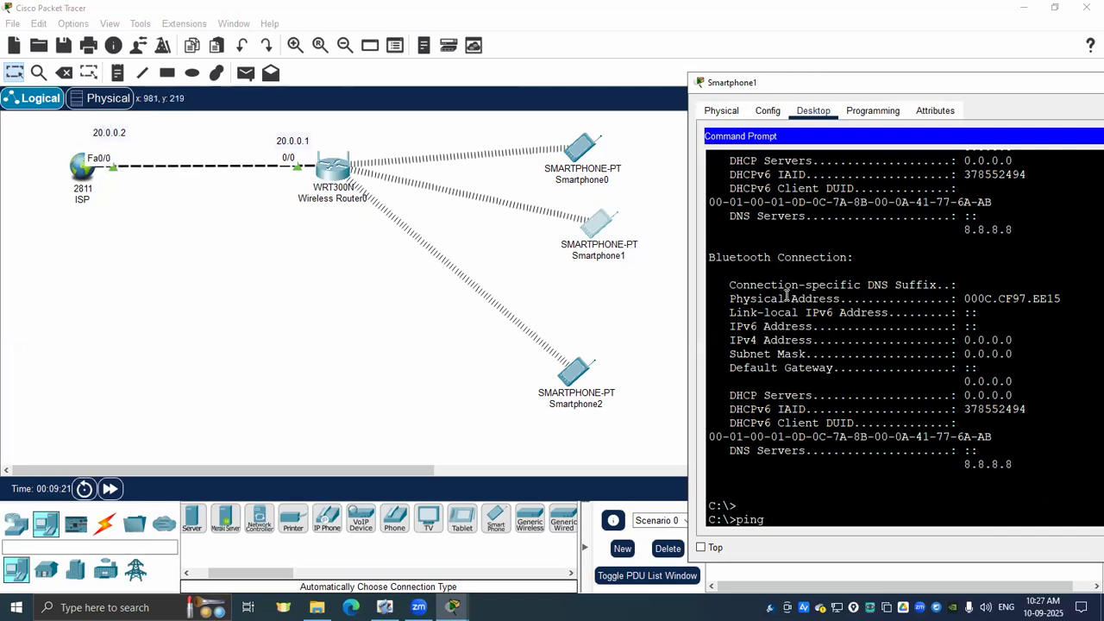
{"action": "type", "text": "0.0.0.2"}
{"action": "key", "text": "Return"}
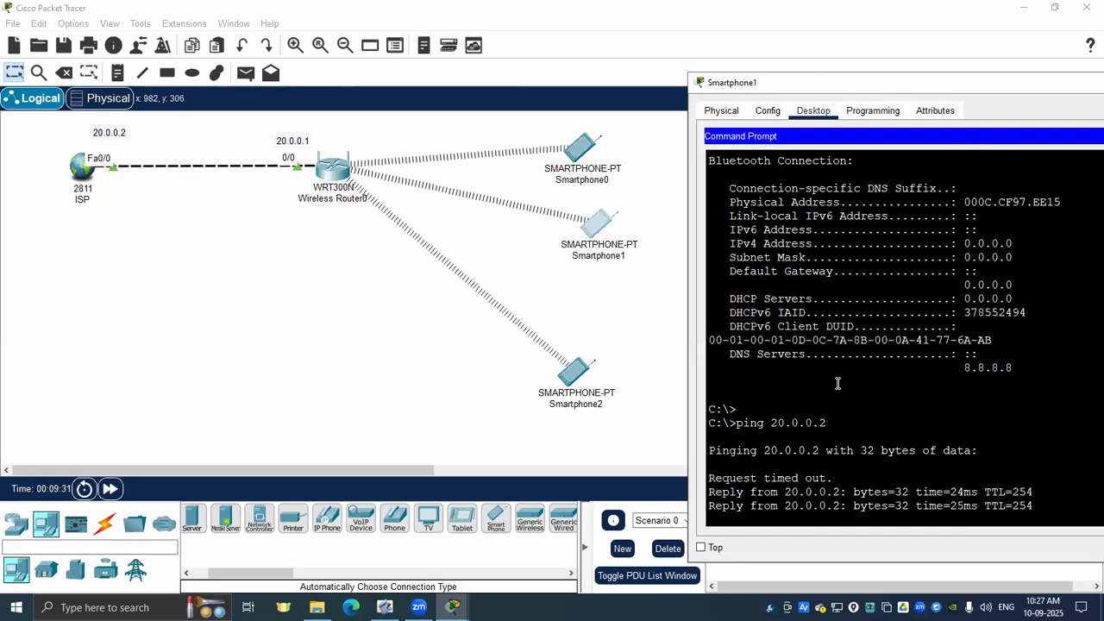
{"action": "left_click_drag", "start_coordinate": [839, 83], "coordinate": [821, 37]}
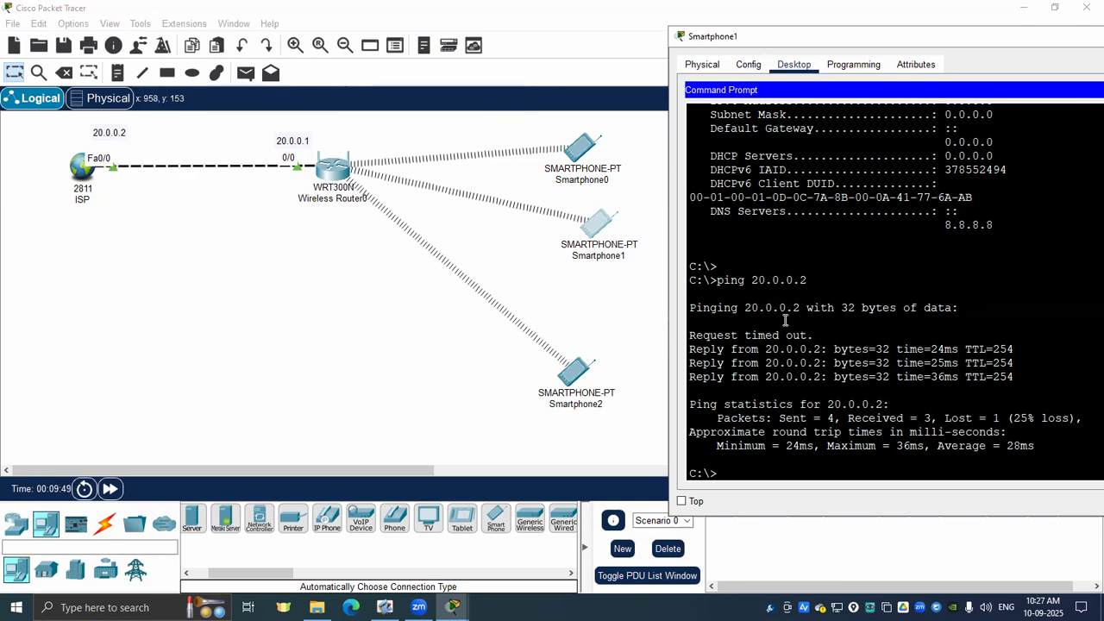
{"action": "key", "text": "Up"}
{"action": "key", "text": "Return"}
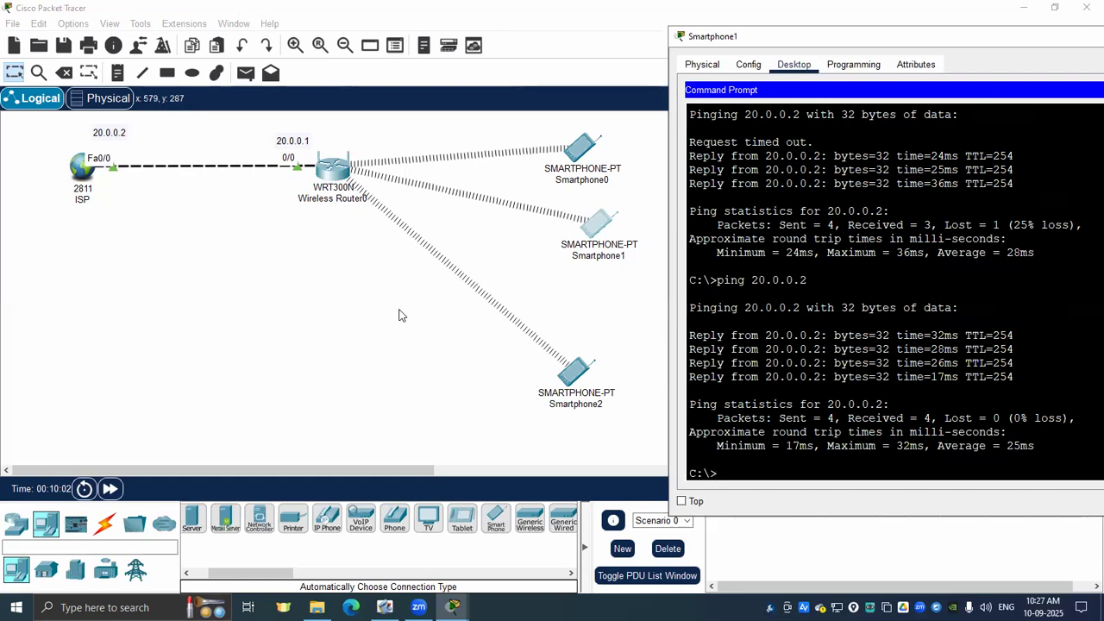
{"action": "left_click", "coordinate": [360, 177]}
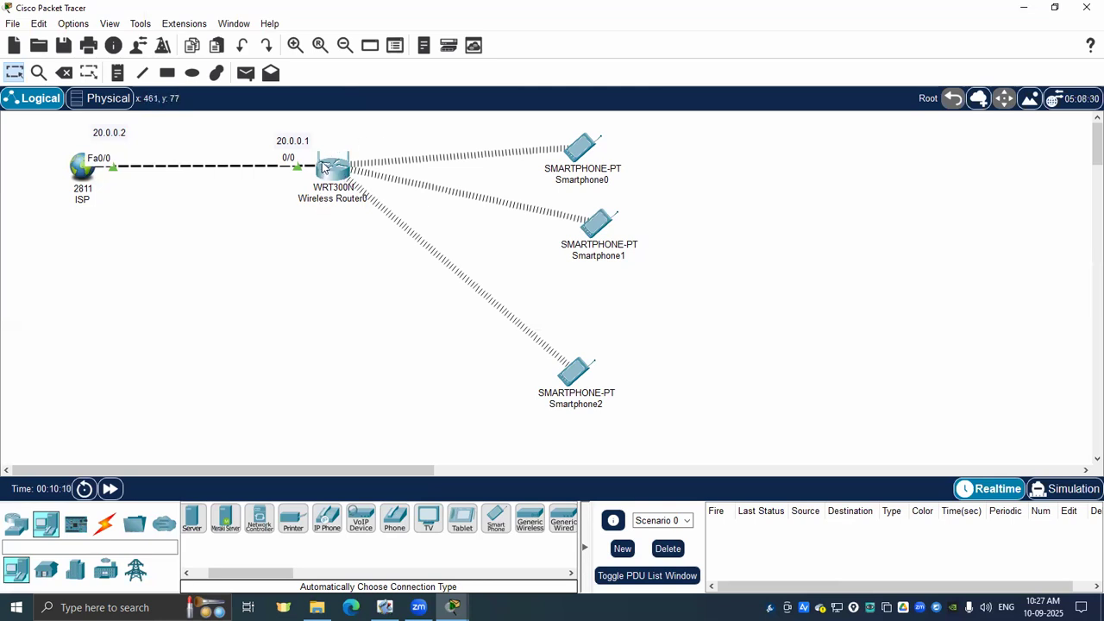
{"action": "mouse_move", "coordinate": [335, 178]}
{"action": "left_click_drag", "start_coordinate": [687, 138], "coordinate": [471, 451]}
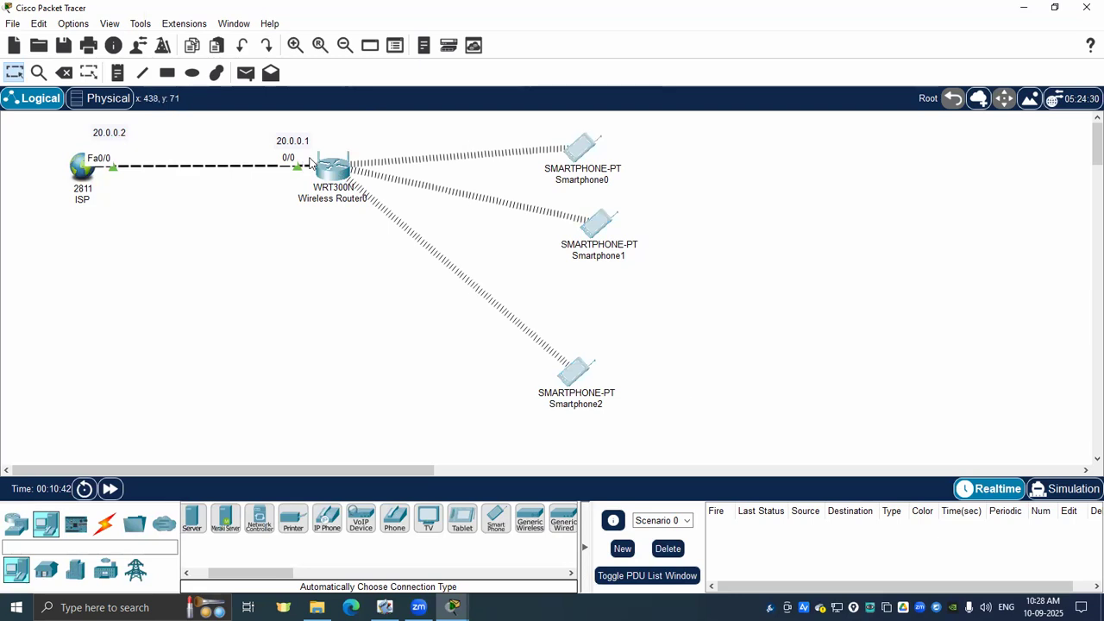
{"action": "left_click", "coordinate": [301, 245]}
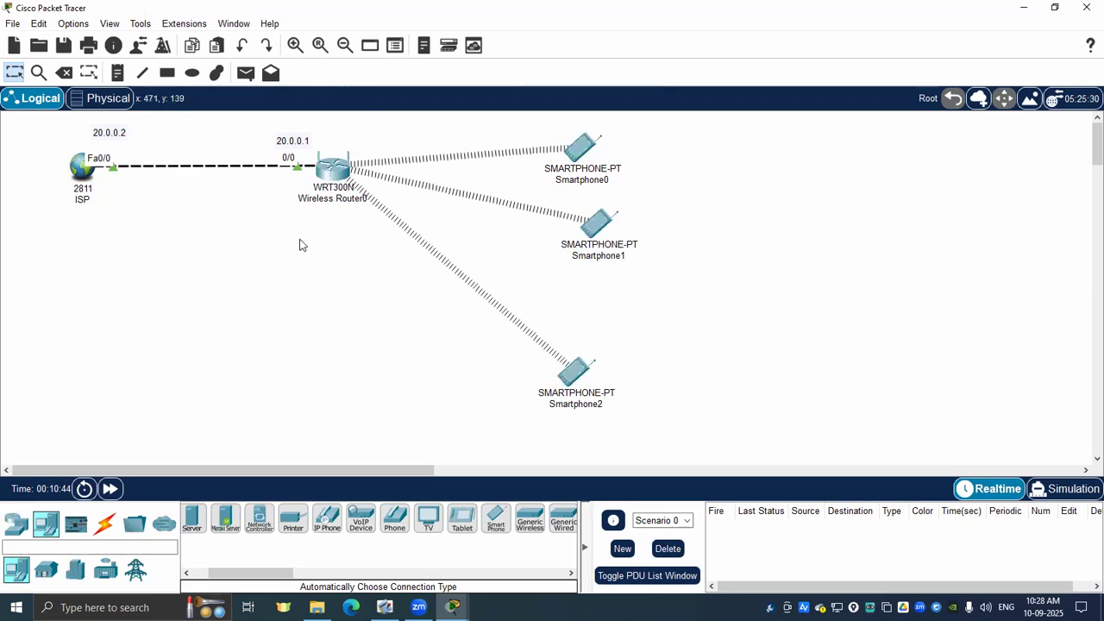
{"action": "left_click_drag", "start_coordinate": [292, 255], "coordinate": [377, 146]}
{"action": "left_click", "coordinate": [302, 265]}
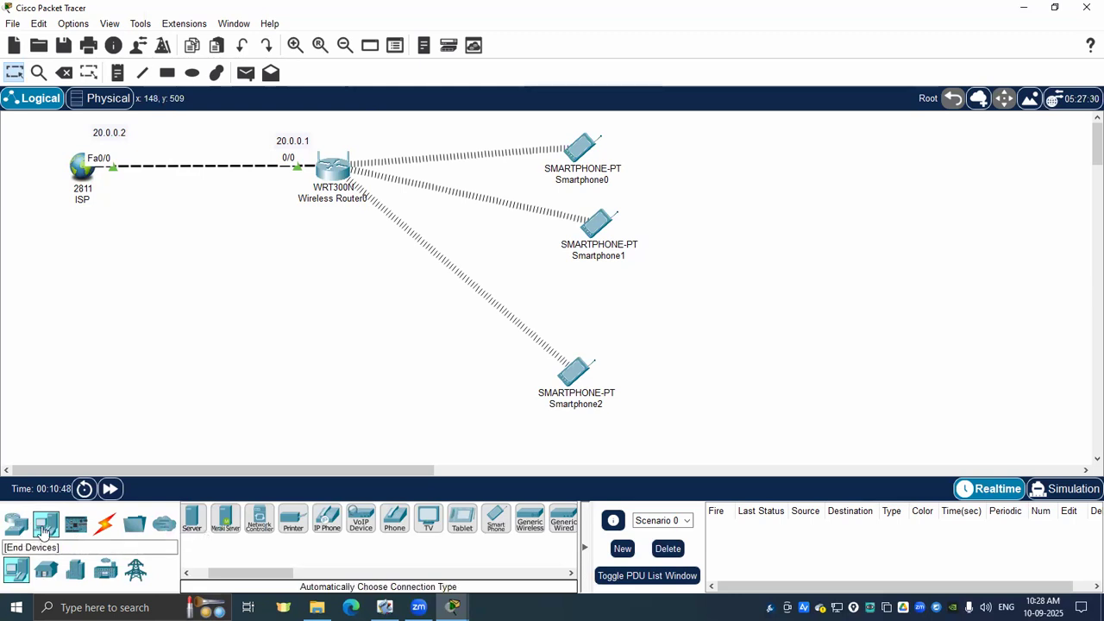
{"action": "left_click", "coordinate": [15, 524]}
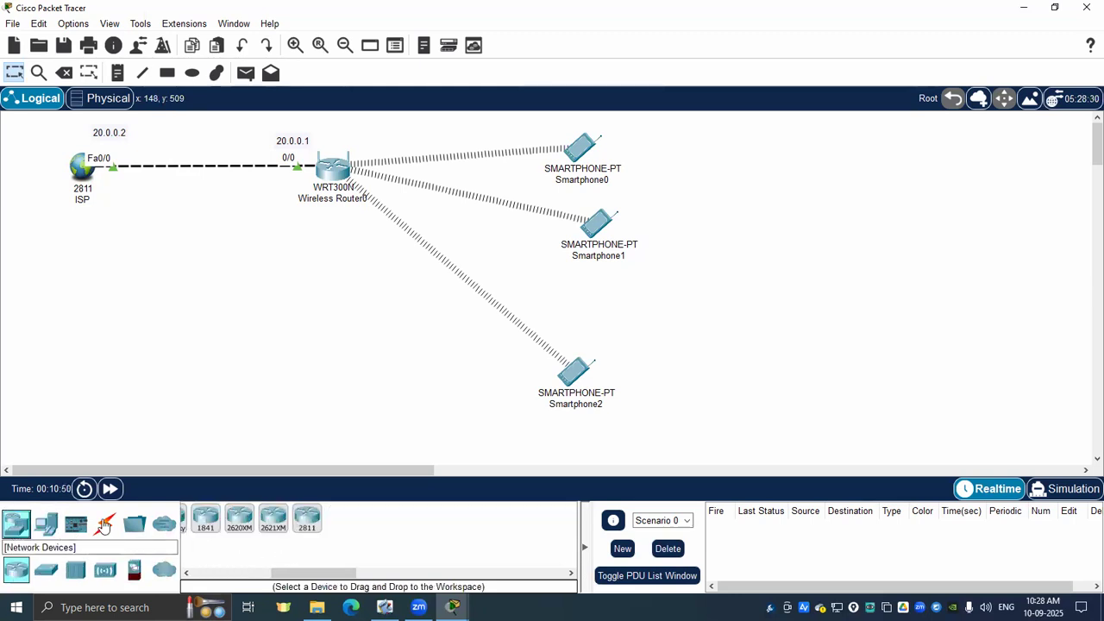
{"action": "scroll", "coordinate": [192, 565], "scroll_direction": "up", "scroll_amount": 3}
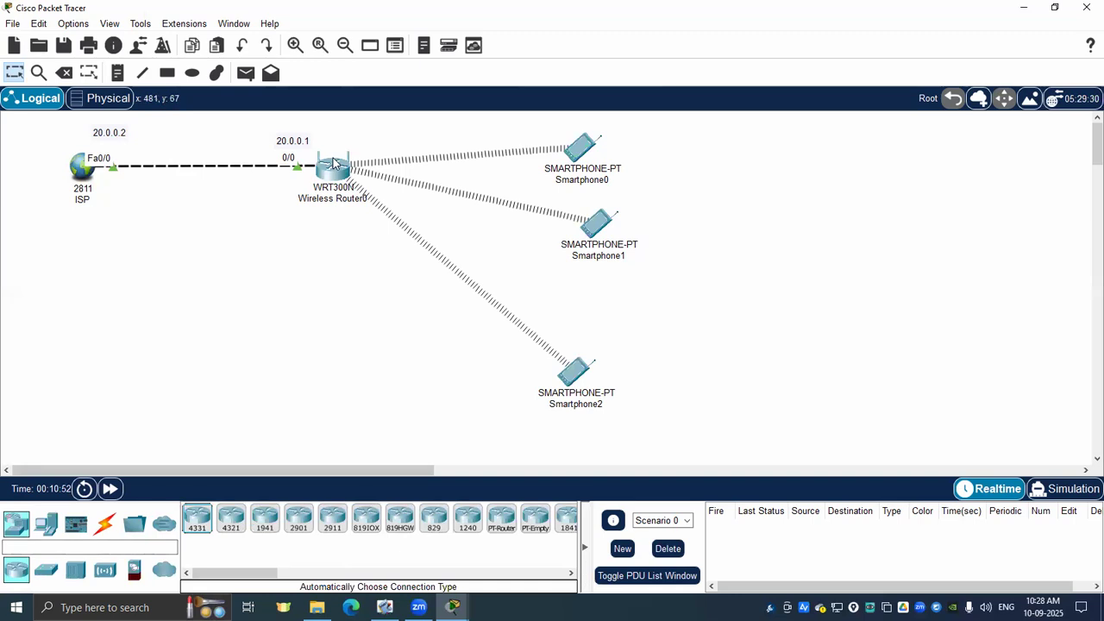
{"action": "left_click_drag", "start_coordinate": [341, 122], "coordinate": [308, 230]}
{"action": "left_click", "coordinate": [304, 270]}
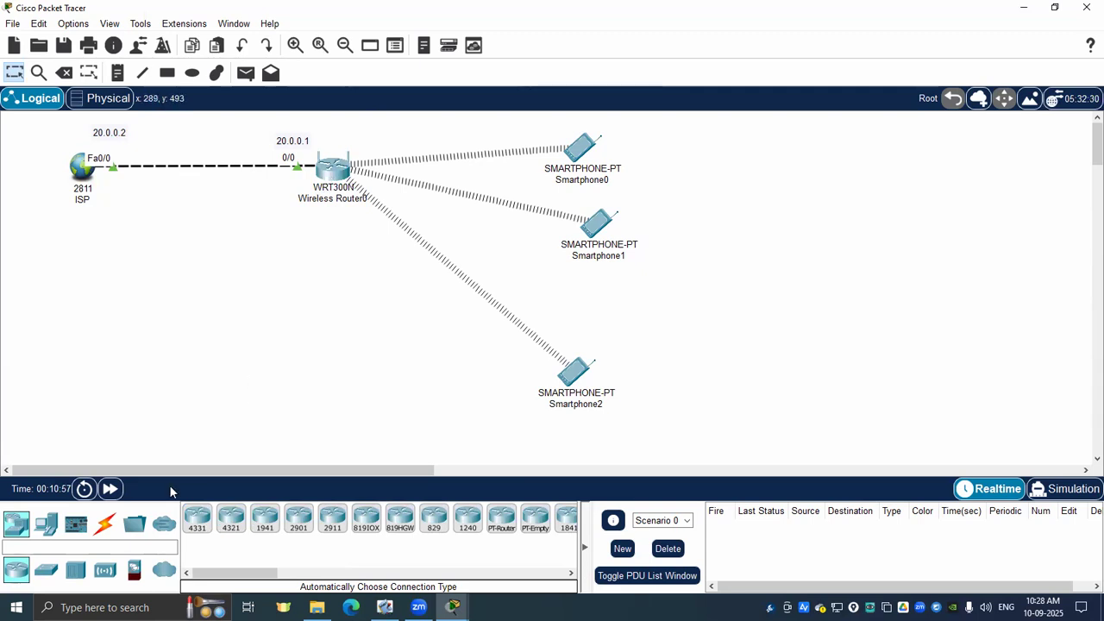
- Place a laptop in the workspace below the WRT300N wireless router
{"action": "left_click", "coordinate": [49, 528]}
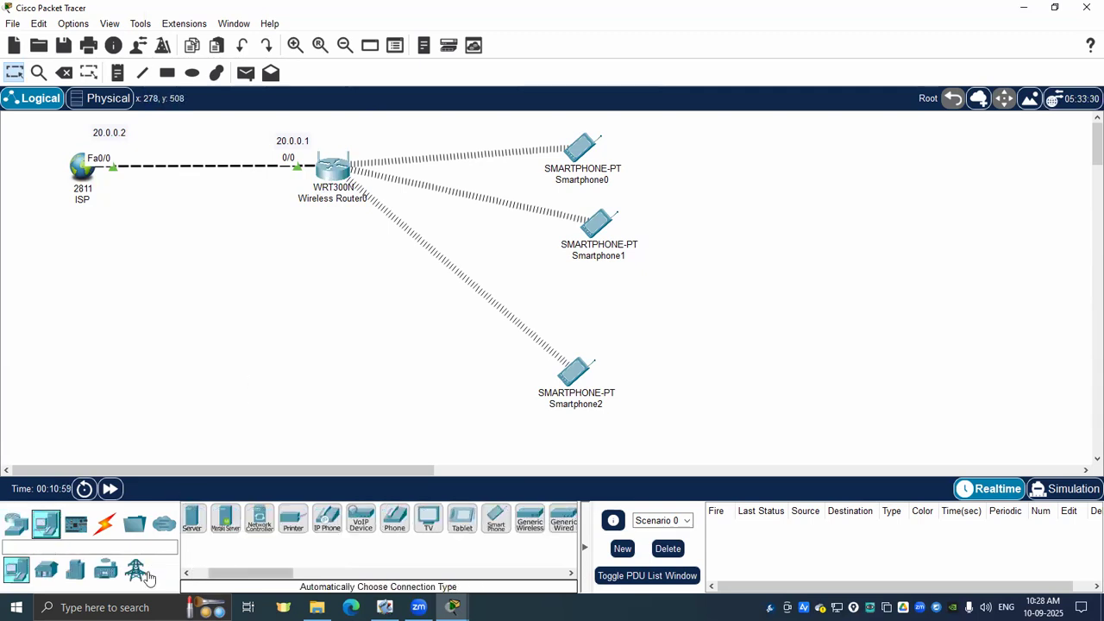
{"action": "left_click_drag", "start_coordinate": [250, 573], "coordinate": [228, 572]}
{"action": "left_click", "coordinate": [231, 517]}
{"action": "left_click", "coordinate": [324, 272]}
{"action": "left_click_drag", "start_coordinate": [326, 273], "coordinate": [343, 315]}
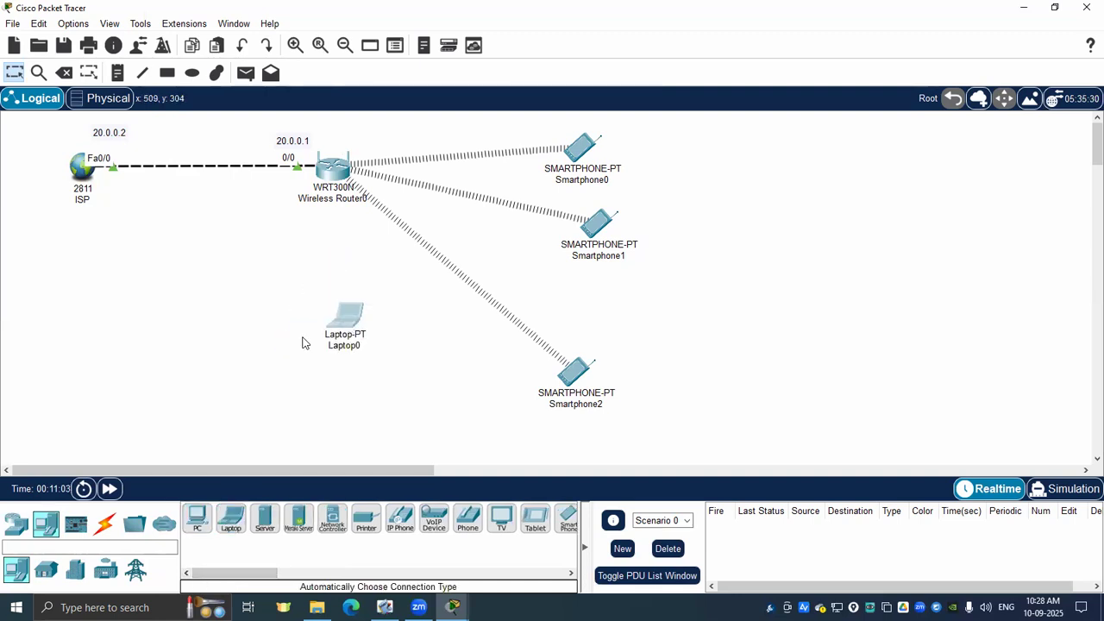
- Connect the wireless router's Ethernet 1 to Laptop0's FastEthernet0 with a copper straight-through cable and reposition the laptop beneath the router
{"action": "left_click", "coordinate": [103, 527]}
{"action": "left_click", "coordinate": [199, 519]}
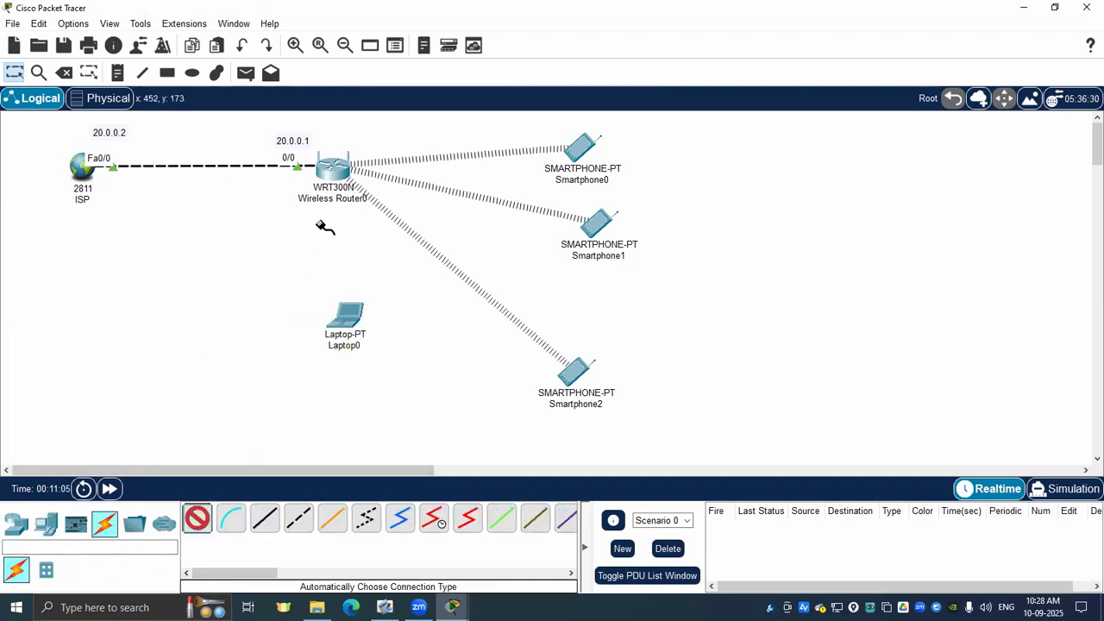
{"action": "left_click", "coordinate": [264, 518]}
{"action": "left_click", "coordinate": [335, 164]}
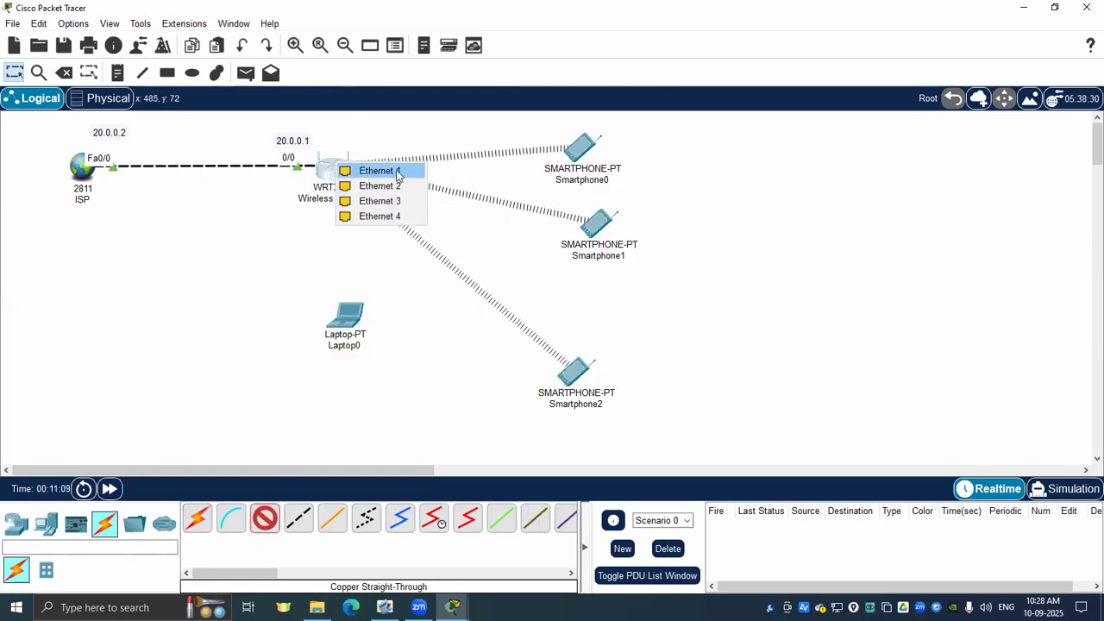
{"action": "left_click", "coordinate": [394, 173]}
{"action": "left_click", "coordinate": [352, 313]}
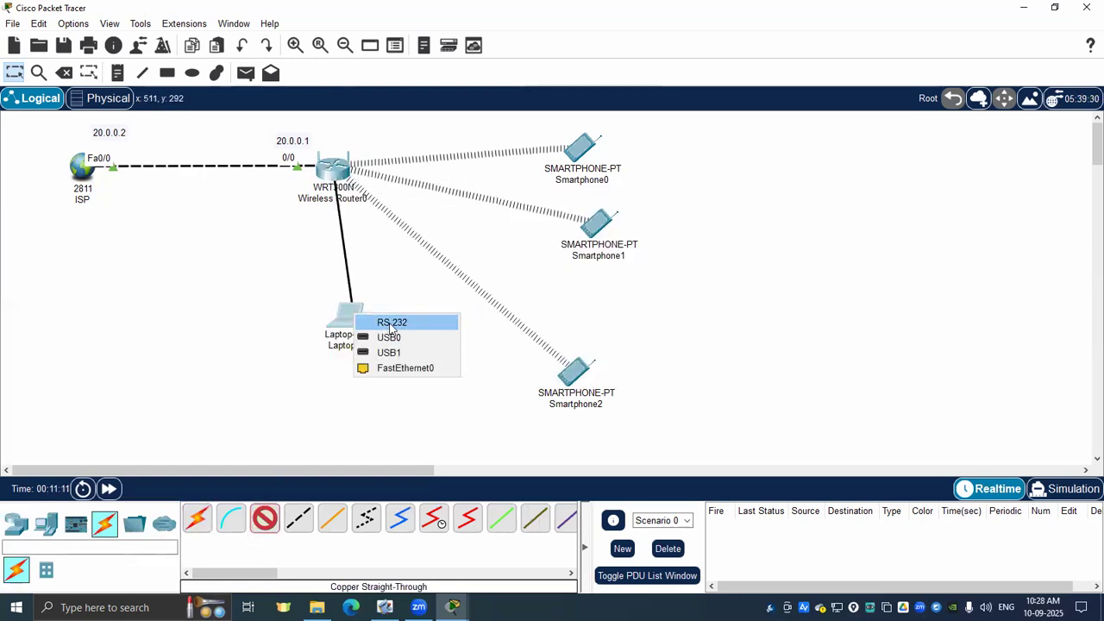
{"action": "left_click", "coordinate": [400, 368]}
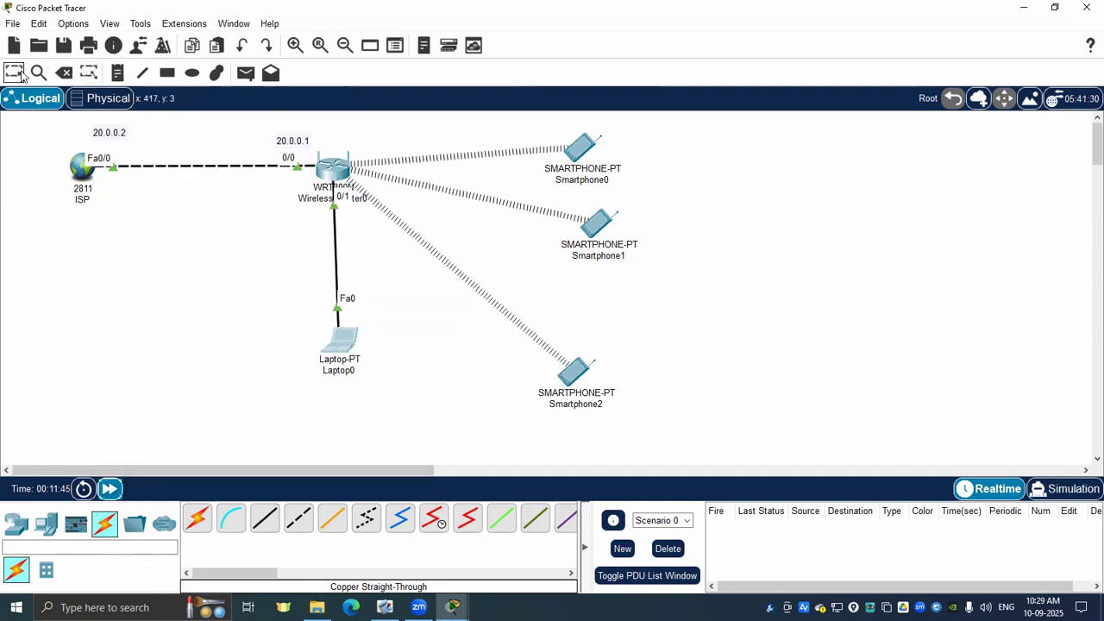
{"action": "left_click_drag", "start_coordinate": [339, 343], "coordinate": [345, 329]}
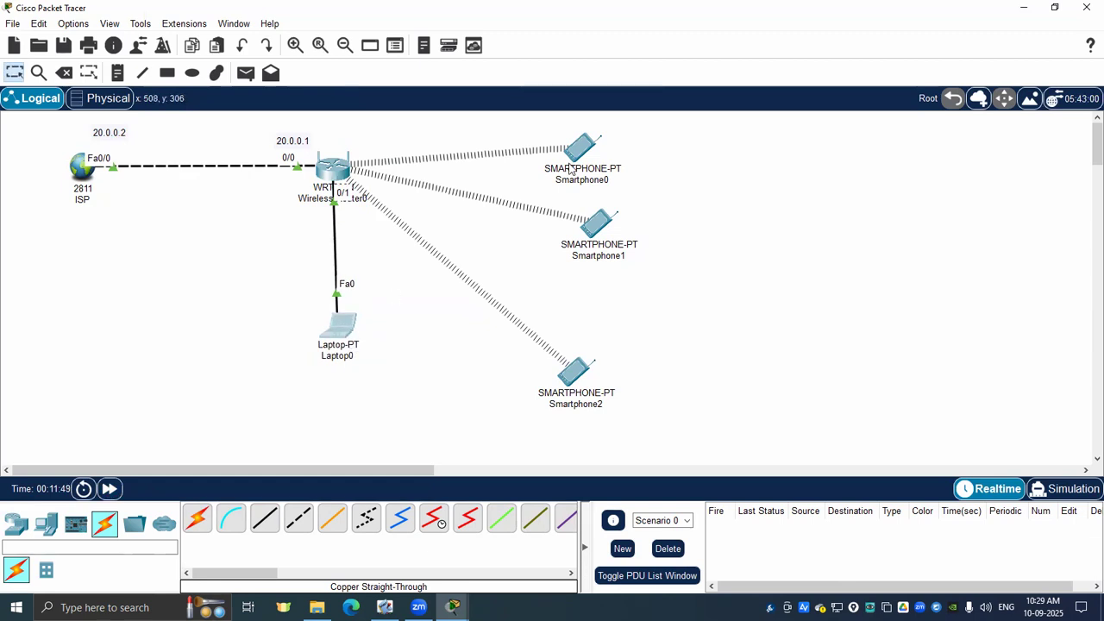
- Set Laptop0's FastEthernet0 IP configuration to DHCP and close the configuration
{"action": "left_click_drag", "start_coordinate": [533, 101], "coordinate": [729, 103]}
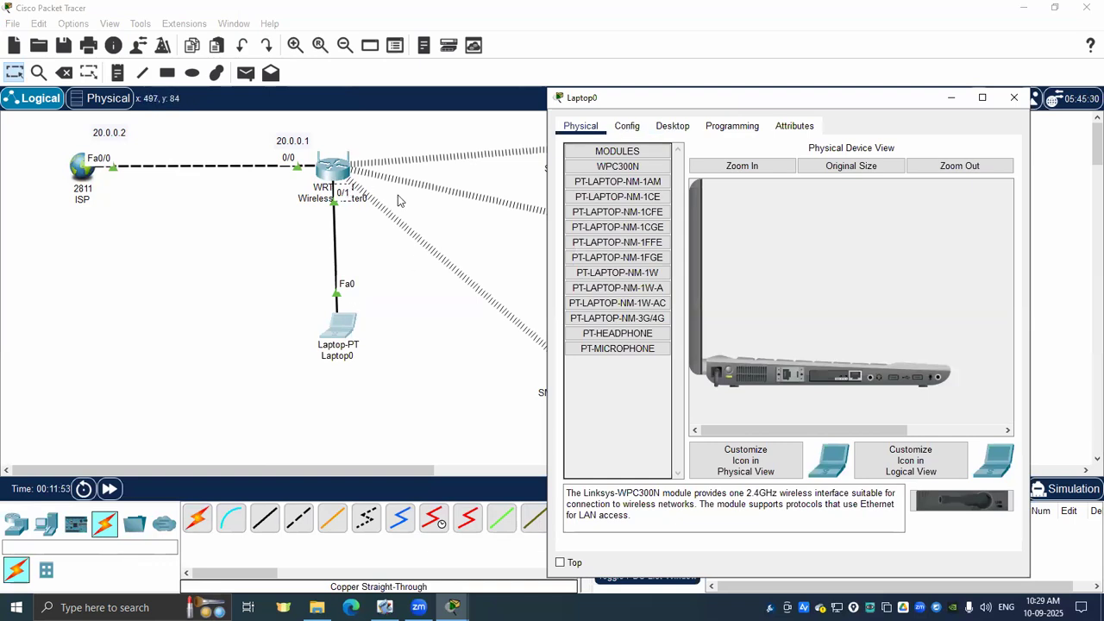
{"action": "left_click", "coordinate": [672, 126]}
{"action": "left_click", "coordinate": [610, 195]}
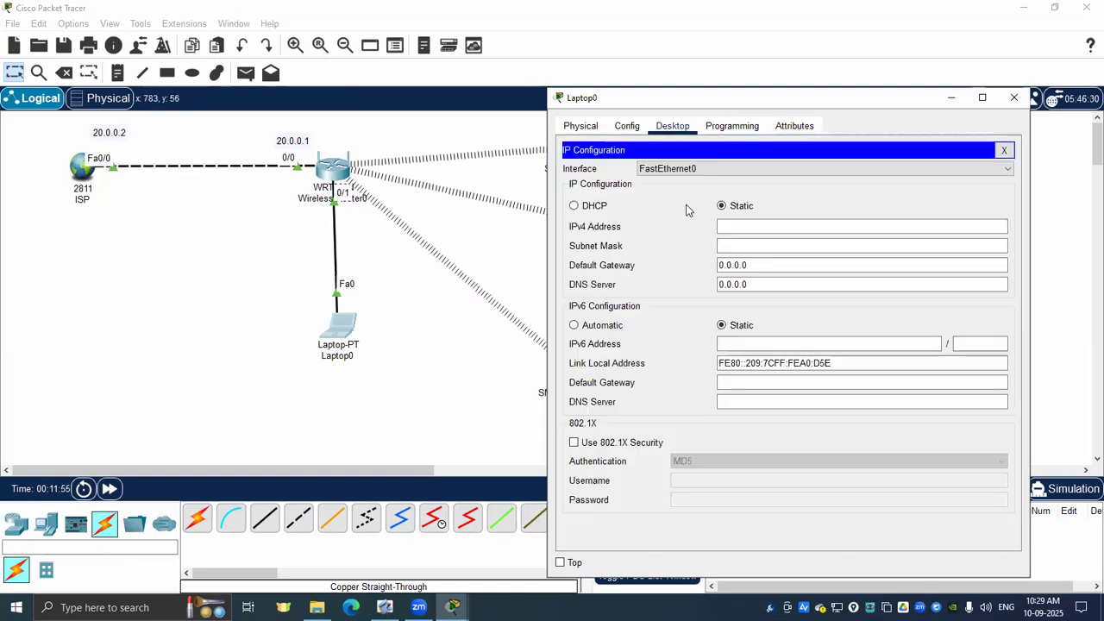
{"action": "left_click", "coordinate": [599, 208]}
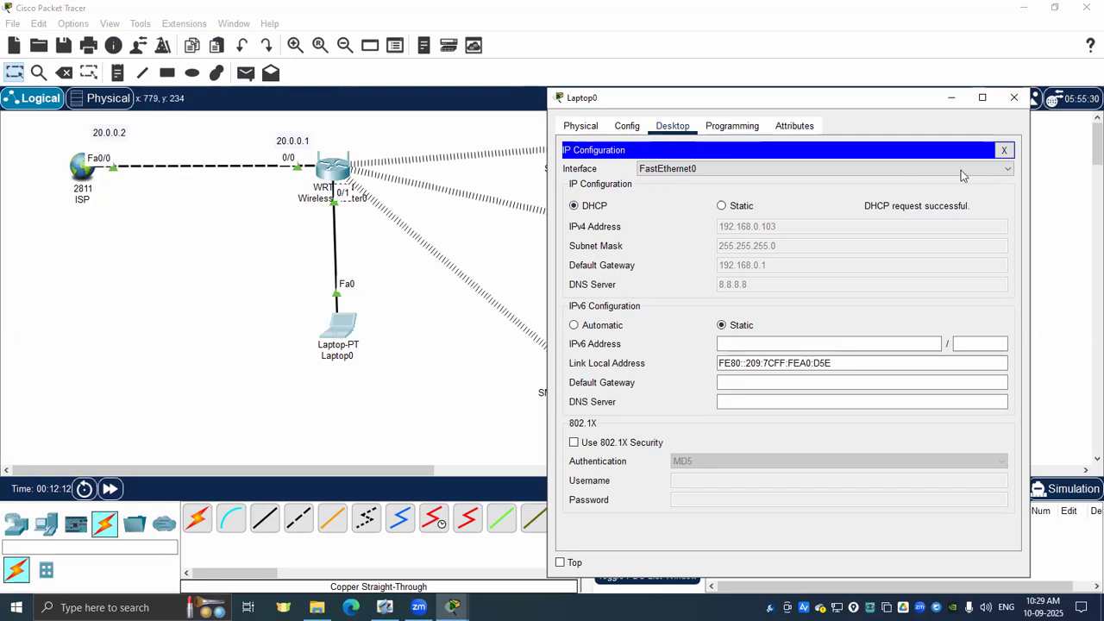
{"action": "left_click", "coordinate": [1004, 151]}
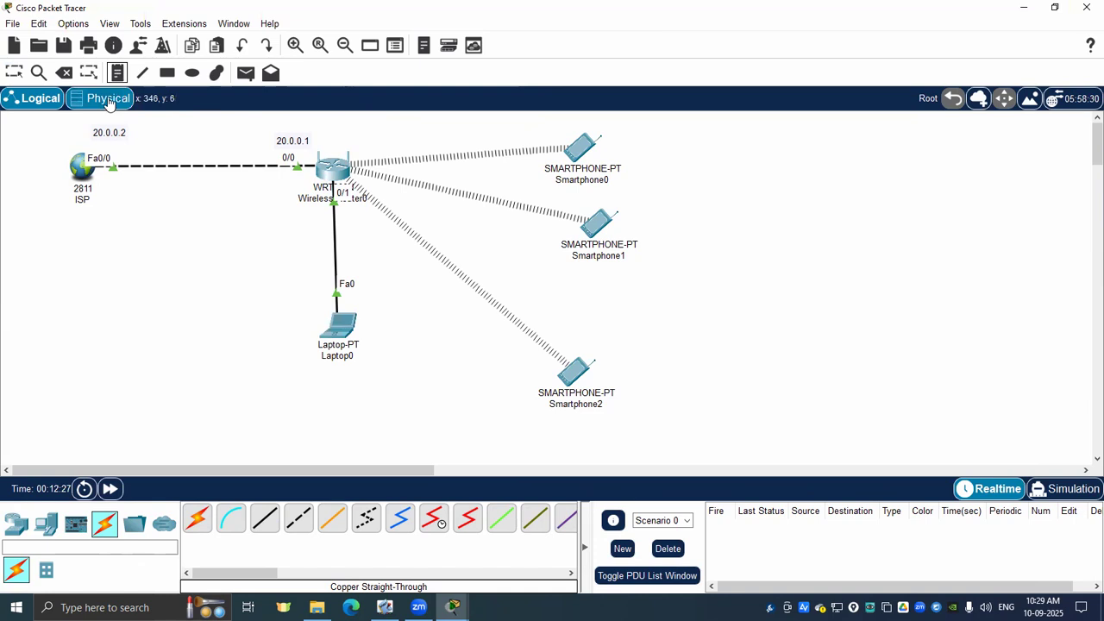
- Add a workspace note reading 192.168.0.1 and place it below the link between the ISP and the wireless router
{"action": "left_click", "coordinate": [358, 122]}
{"action": "type", "text": "19"}
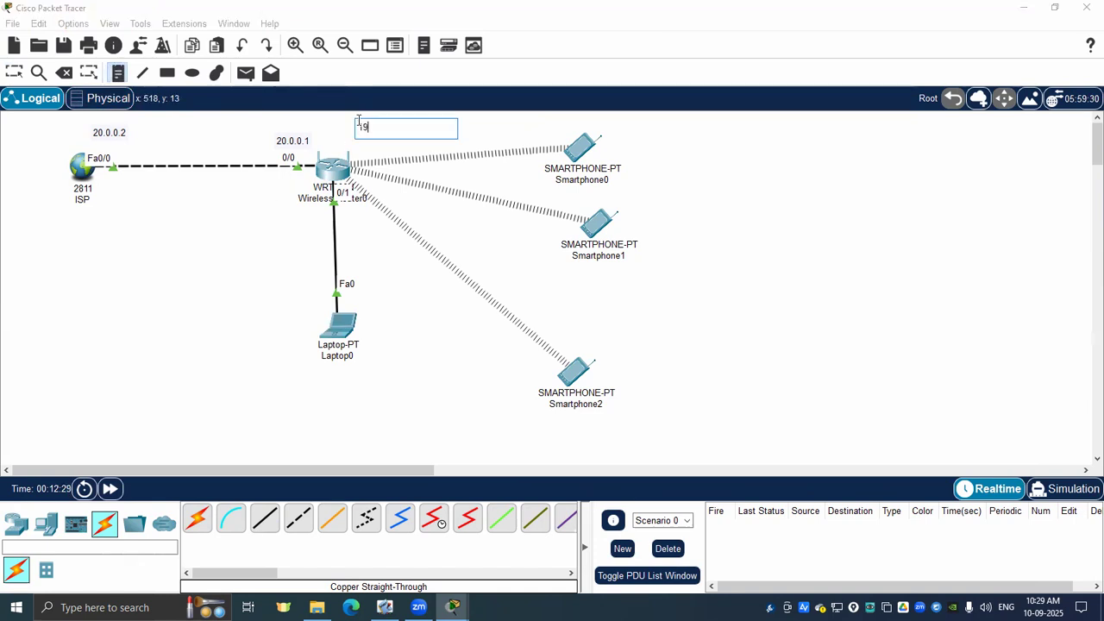
{"action": "key", "text": "BackSpace"}
{"action": "key", "text": "BackSpace"}
{"action": "type", "text": "0.1"}
{"action": "key", "text": "Escape"}
{"action": "left_click_drag", "start_coordinate": [354, 143], "coordinate": [207, 227]}
- Extend the 192.168.0.1 note with a line for username admin and a line for the default password
{"action": "double_click", "coordinate": [226, 226]}
{"action": "key", "text": "Return"}
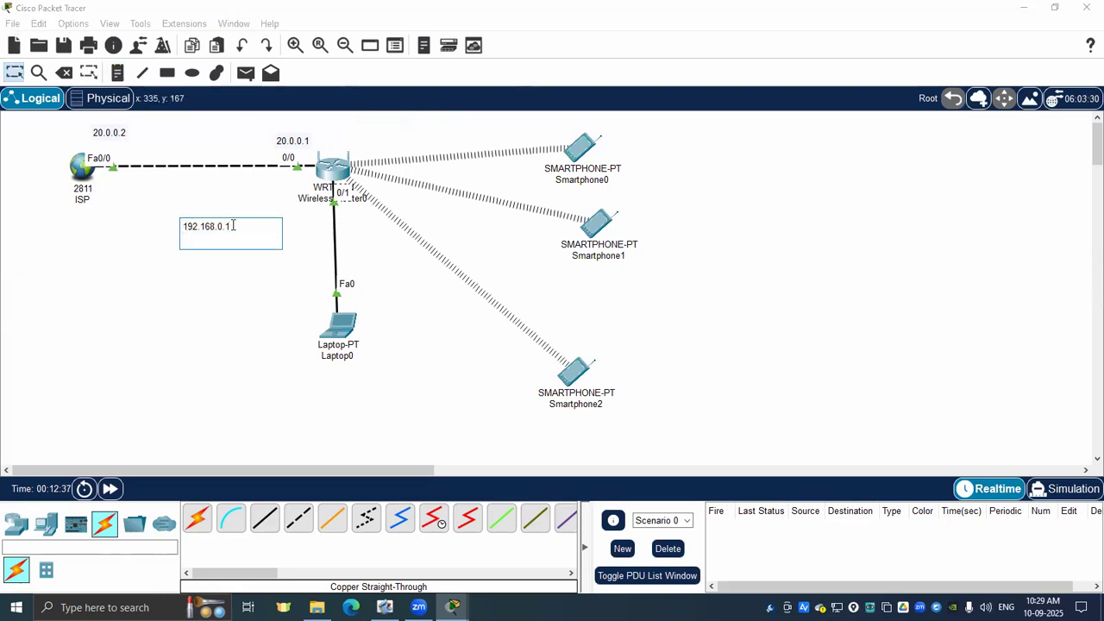
{"action": "type", "text": "username: Ad"}
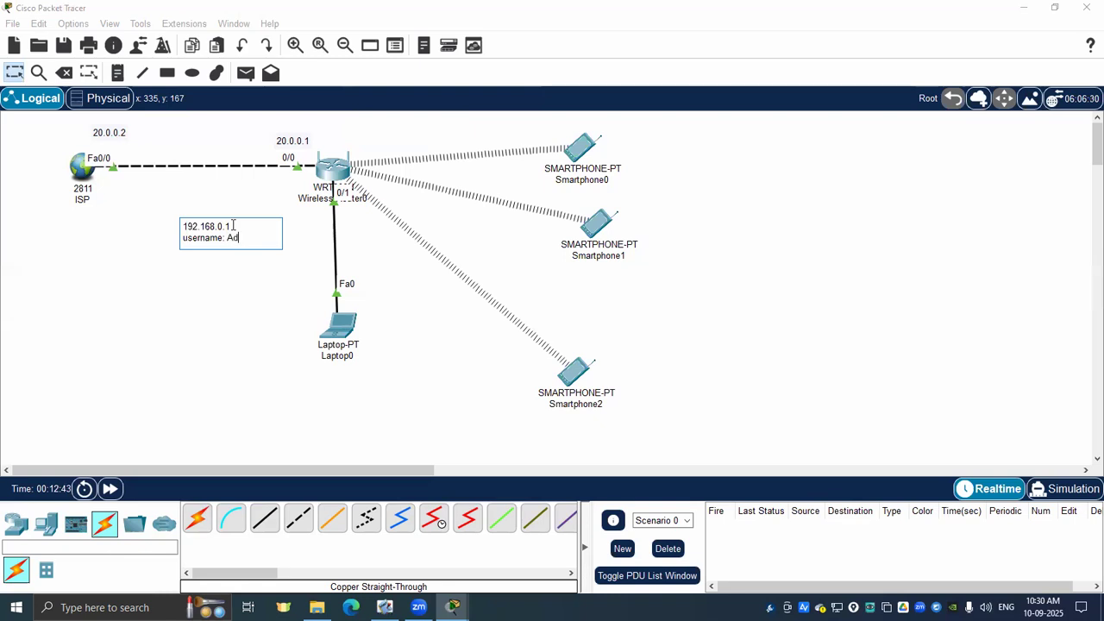
{"action": "type", "text": "min"}
{"action": "key", "text": "Return"}
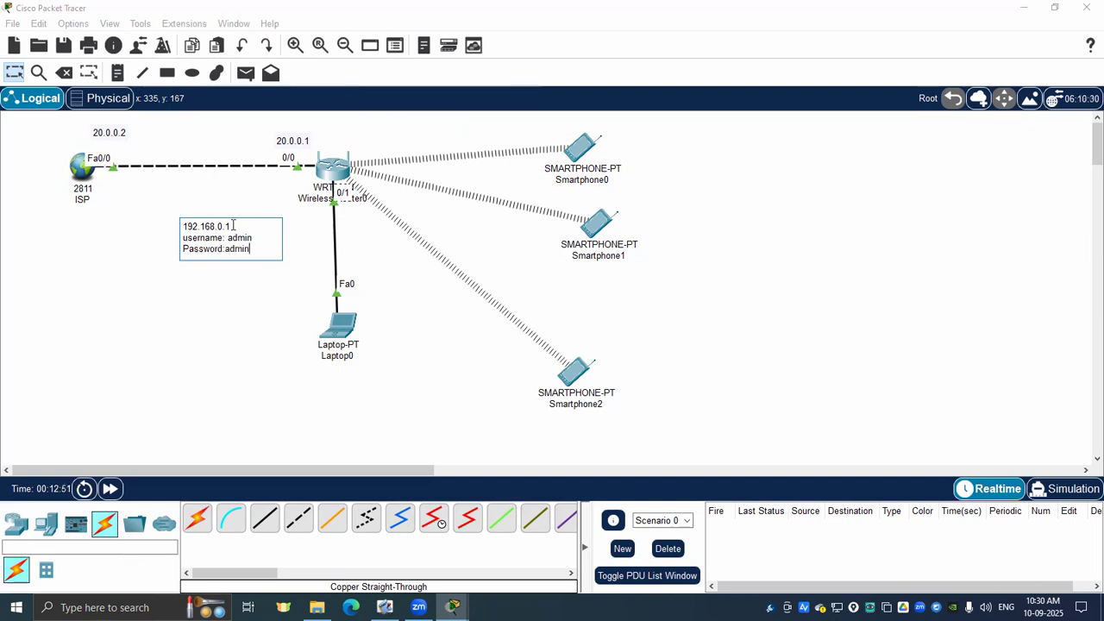
{"action": "left_click", "coordinate": [170, 302]}
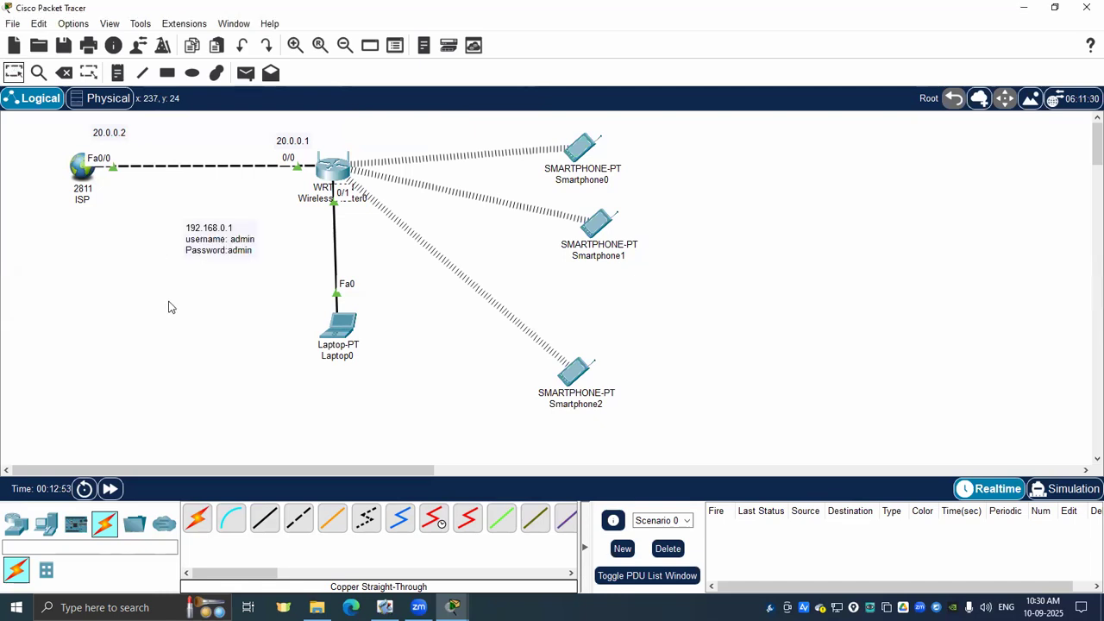
- Move the 192.168.0.1 login note beneath the ISP router
{"action": "left_click_drag", "start_coordinate": [227, 238], "coordinate": [137, 255]}
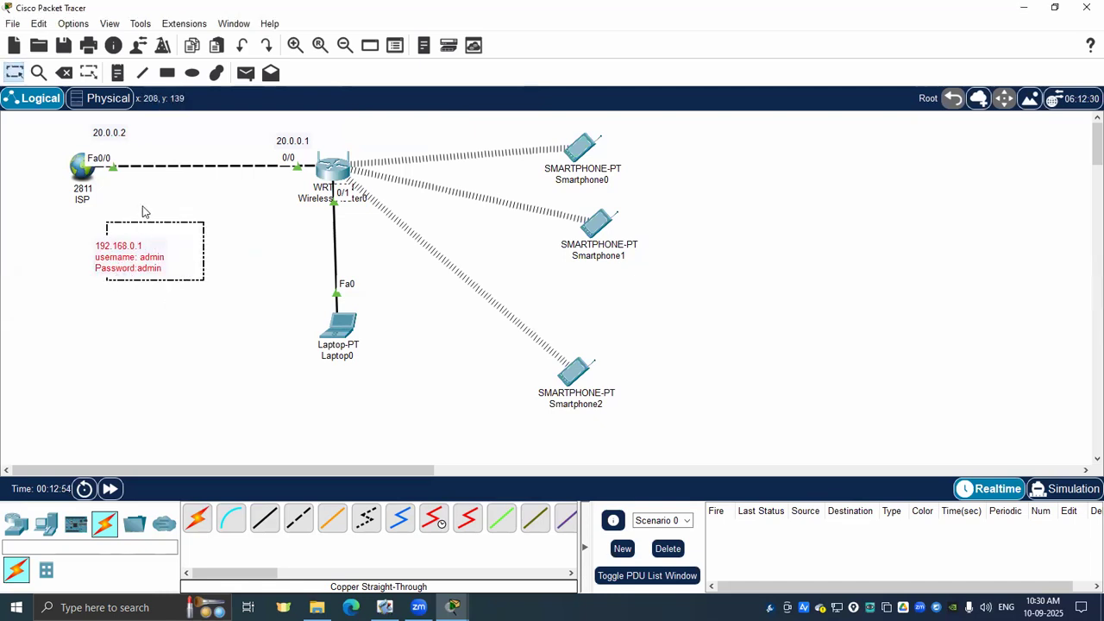
{"action": "left_click_drag", "start_coordinate": [211, 227], "coordinate": [87, 295]}
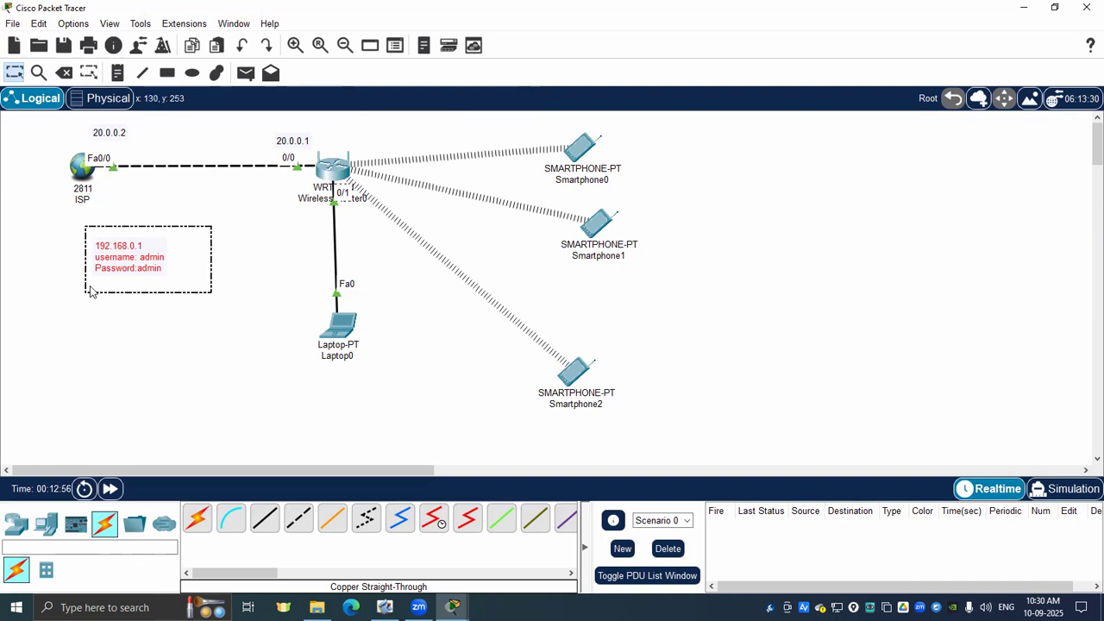
{"action": "left_click_drag", "start_coordinate": [216, 217], "coordinate": [93, 291]}
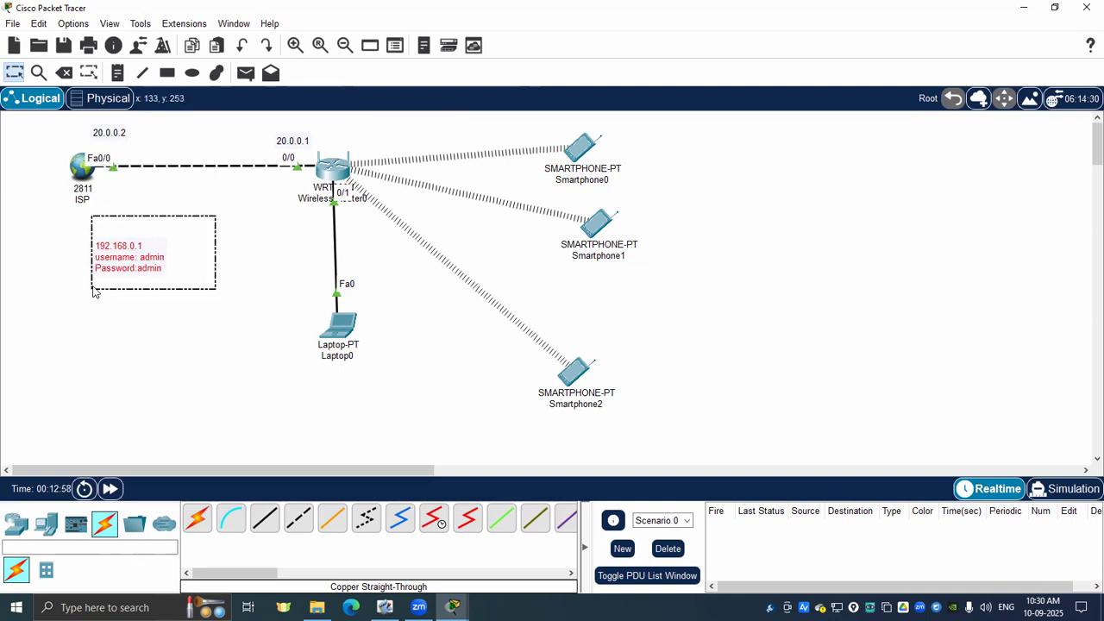
{"action": "left_click_drag", "start_coordinate": [147, 264], "coordinate": [123, 253]}
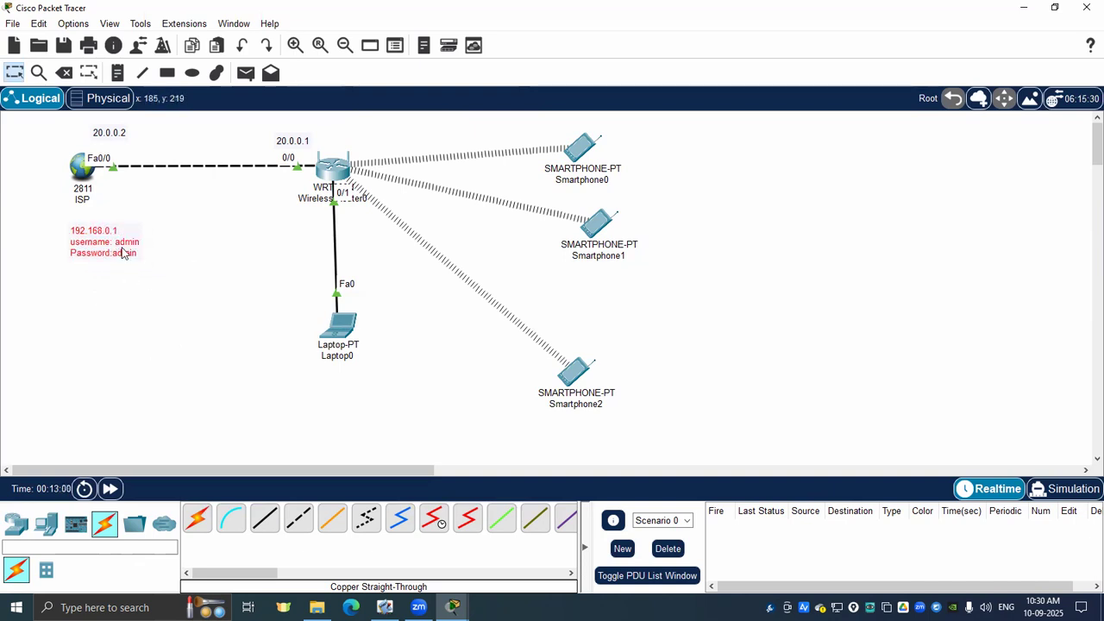
{"action": "left_click_drag", "start_coordinate": [173, 304], "coordinate": [75, 215]}
{"action": "left_click", "coordinate": [260, 255]}
- Add a second note beside the first with address 192.168.1.1, username admin and the new login password
{"action": "left_click", "coordinate": [118, 72]}
{"action": "left_click", "coordinate": [199, 217]}
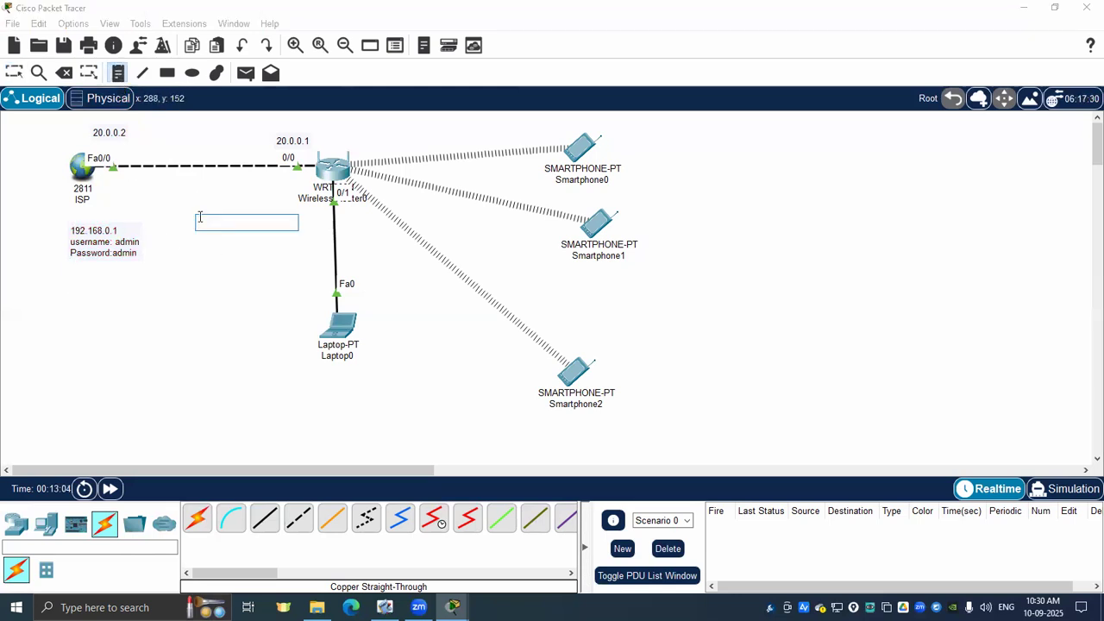
{"action": "key", "text": "Return"}
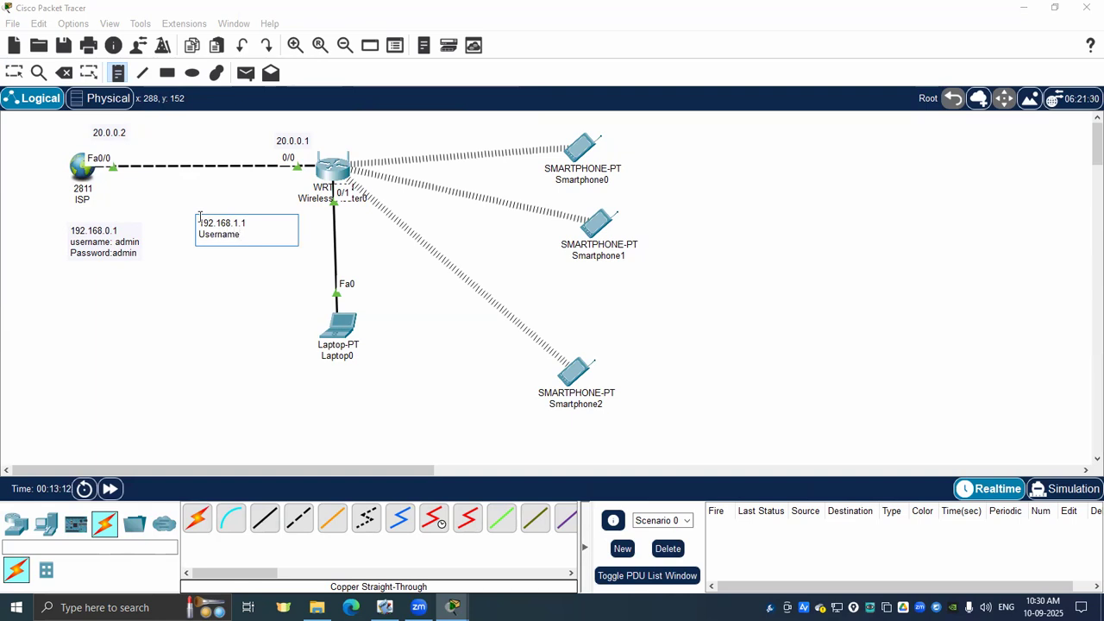
{"action": "key", "text": "Return"}
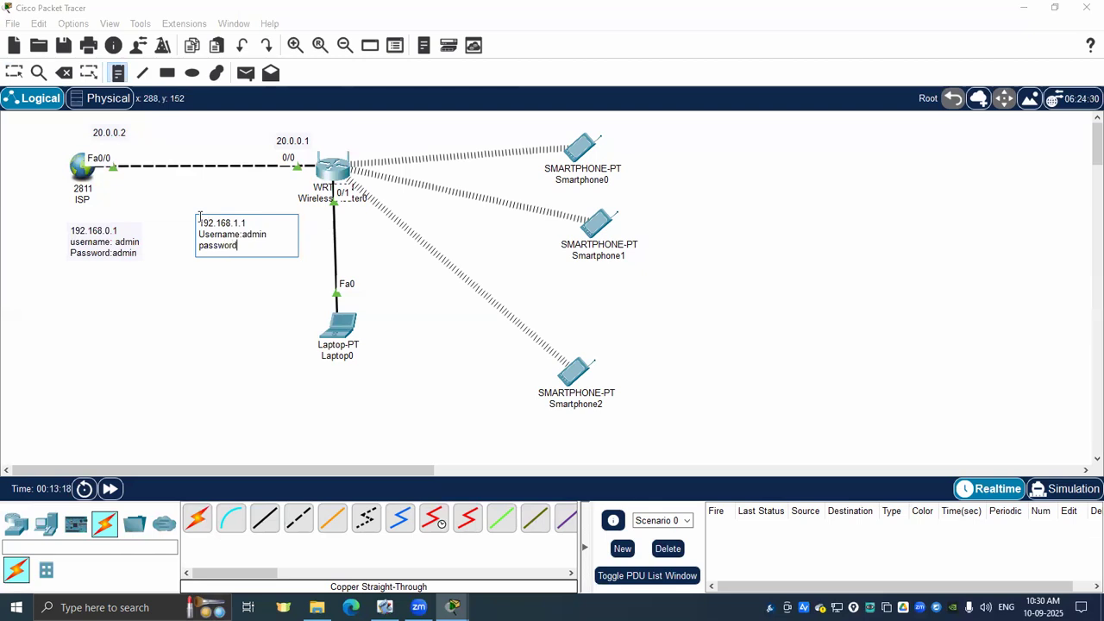
{"action": "left_click", "coordinate": [229, 302]}
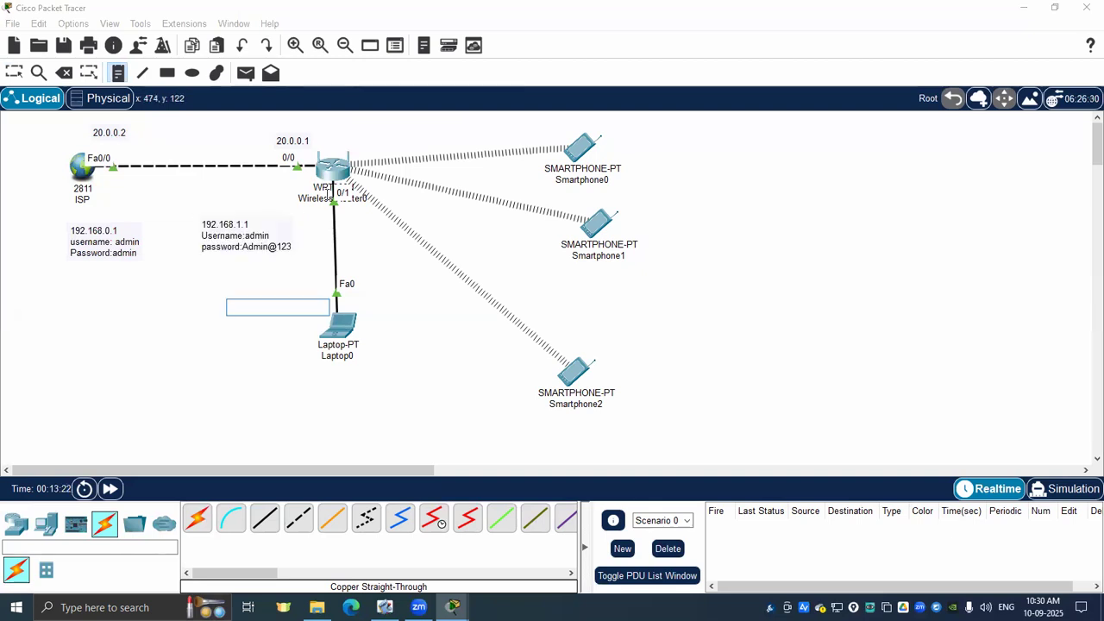
{"action": "left_click", "coordinate": [14, 74]}
- Arrange the 192.168.0.1 and 192.168.1.1 notes side by side below the ISP router, clear of the laptop cable
{"action": "left_click_drag", "start_coordinate": [236, 249], "coordinate": [207, 252]}
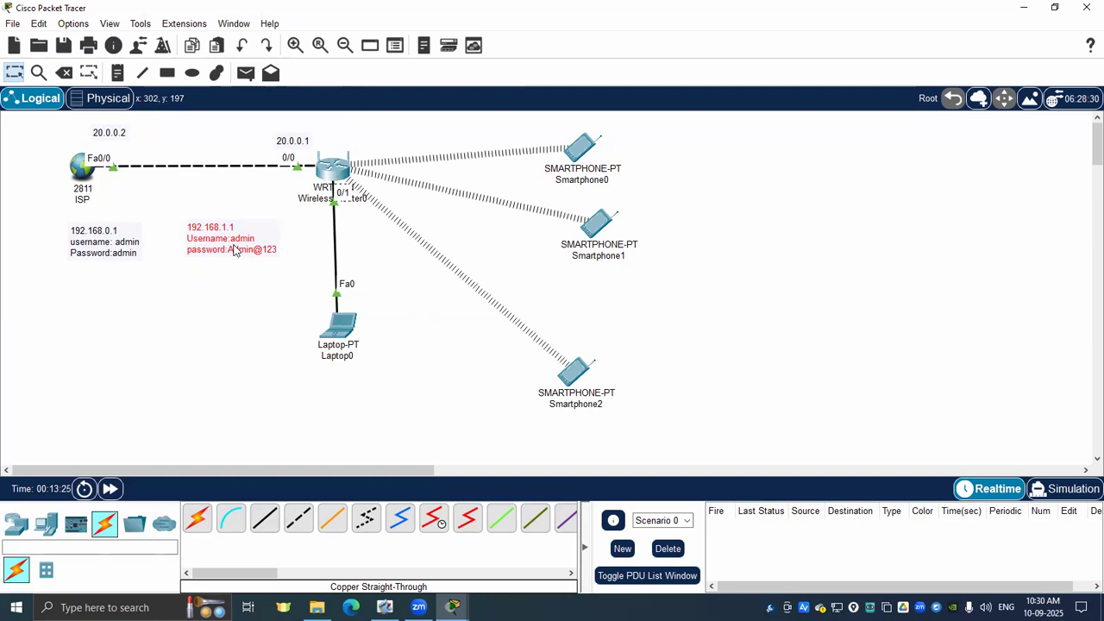
{"action": "left_click", "coordinate": [99, 245]}
{"action": "mouse_move", "coordinate": [99, 245]}
{"action": "left_mouse_down"}
{"action": "mouse_move", "coordinate": [107, 263]}
{"action": "mouse_move", "coordinate": [104, 238]}
{"action": "left_mouse_up"}
{"action": "left_click", "coordinate": [259, 247]}
{"action": "left_click_drag", "start_coordinate": [259, 247], "coordinate": [98, 223]}
{"action": "left_click", "coordinate": [297, 233]}
{"action": "left_click_drag", "start_coordinate": [174, 244], "coordinate": [127, 250]}
{"action": "left_click_drag", "start_coordinate": [248, 296], "coordinate": [133, 216]}
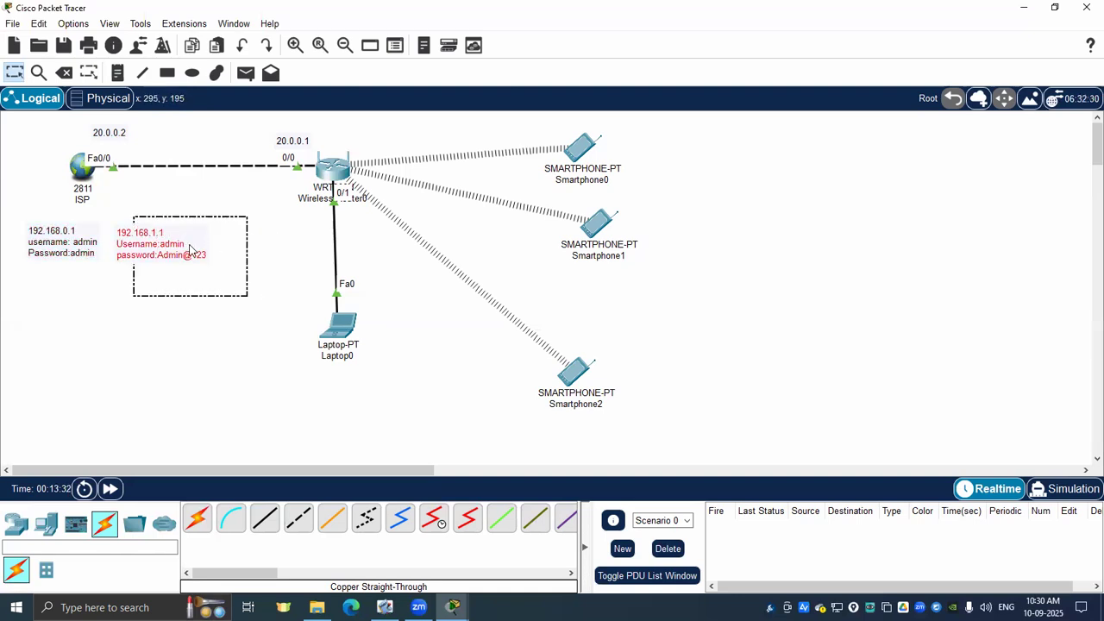
{"action": "left_click", "coordinate": [221, 230]}
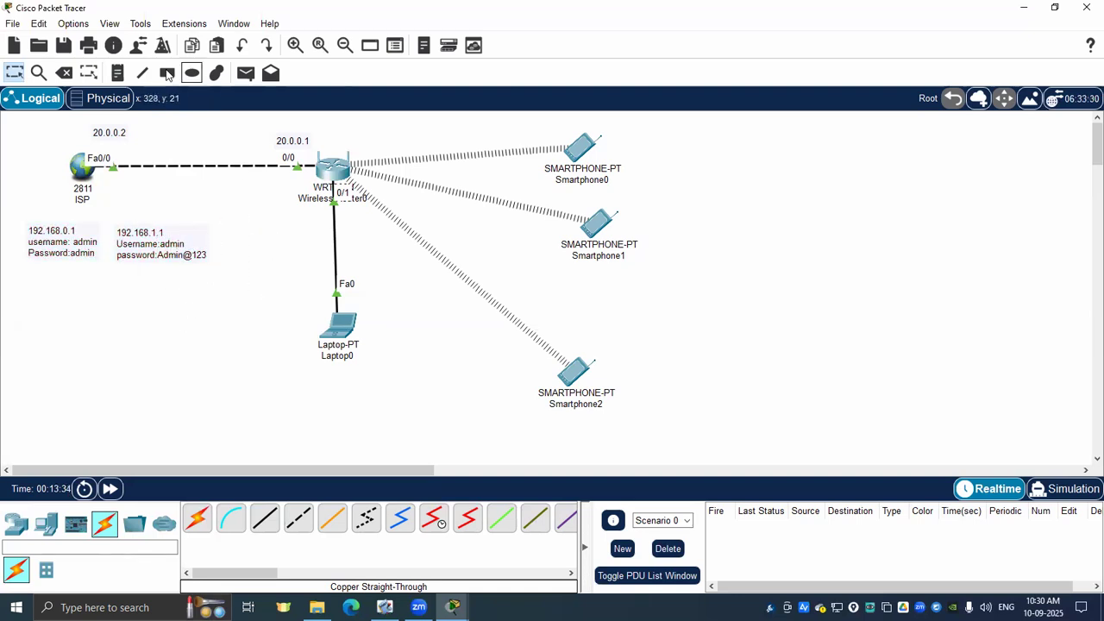
- Add a note with SSID WIFI1 and the Wi-Fi password, and place it just beside the laptop's cable
{"action": "left_click", "coordinate": [118, 73]}
{"action": "left_click", "coordinate": [291, 239]}
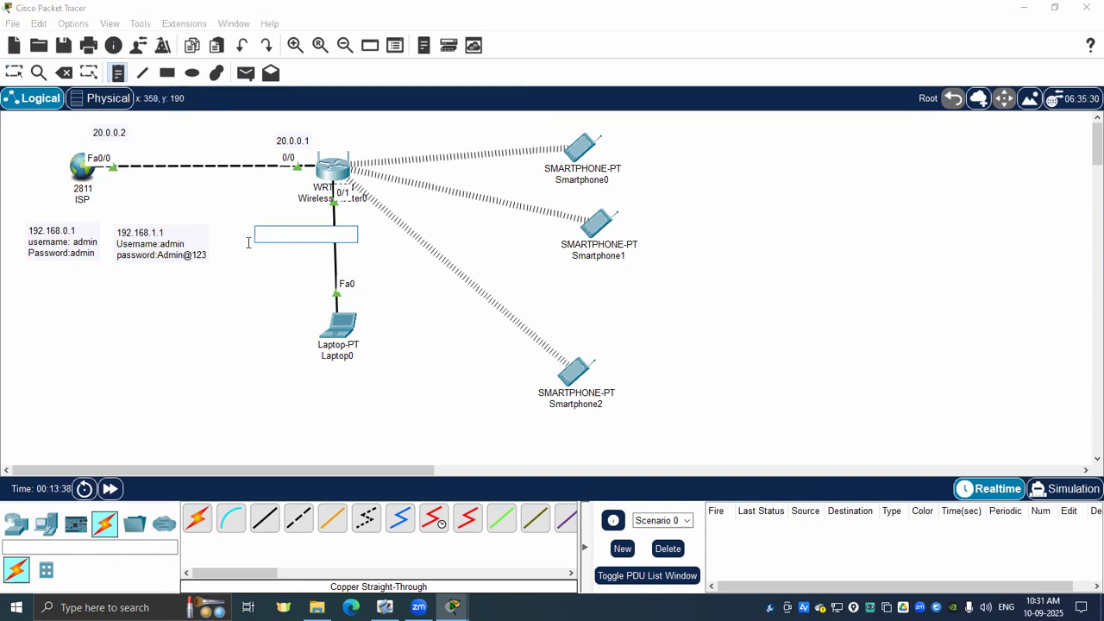
{"action": "type", "text": "SSID : WIFI"}
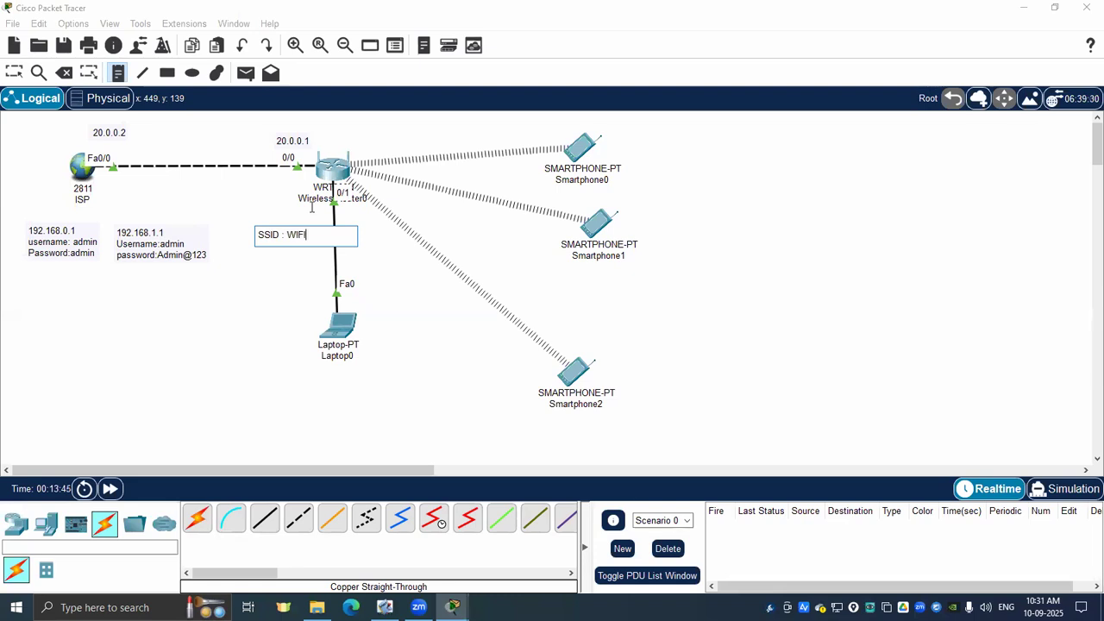
{"action": "type", "text": "1"}
{"action": "key", "text": "Return"}
{"action": "type", "text": "PASS"}
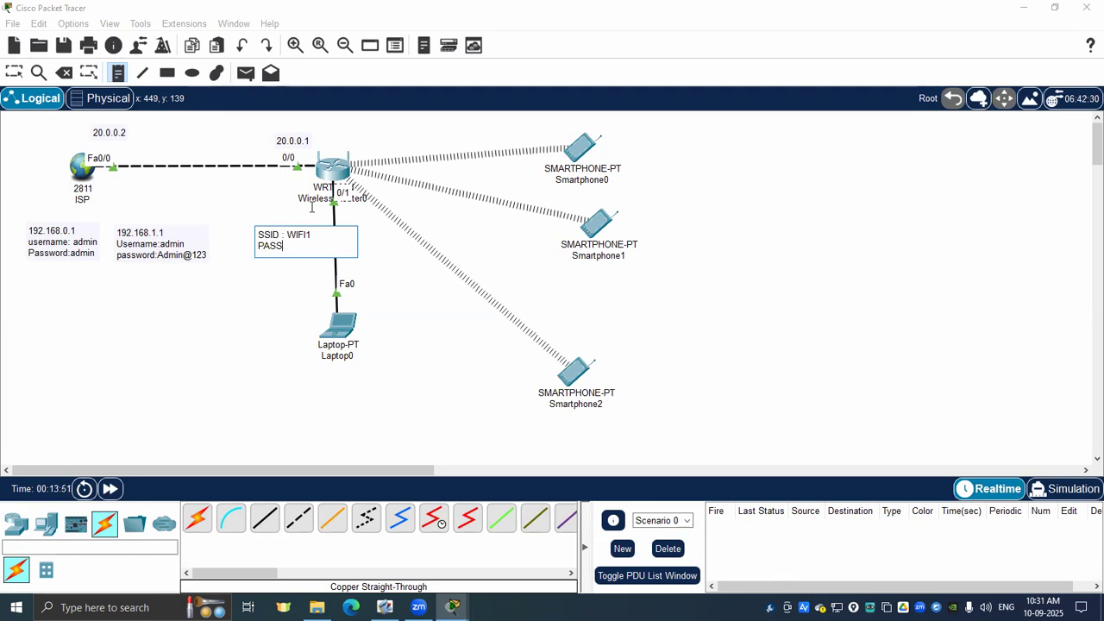
{"action": "type", "text": ":Admin@123"}
{"action": "left_click", "coordinate": [11, 76]}
{"action": "left_click_drag", "start_coordinate": [287, 265], "coordinate": [270, 261]}
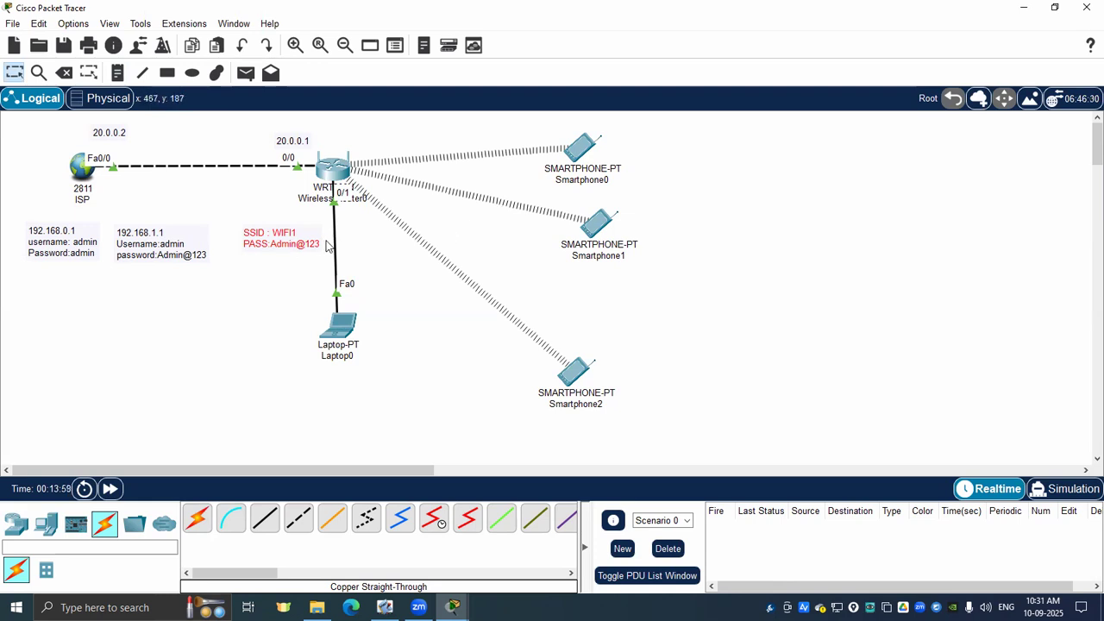
- Browse to 192.168.0.1 in Laptop0's web browser
{"action": "left_click", "coordinate": [345, 336]}
{"action": "left_click", "coordinate": [690, 167]}
{"action": "type", "text": "192.168.0.1"}
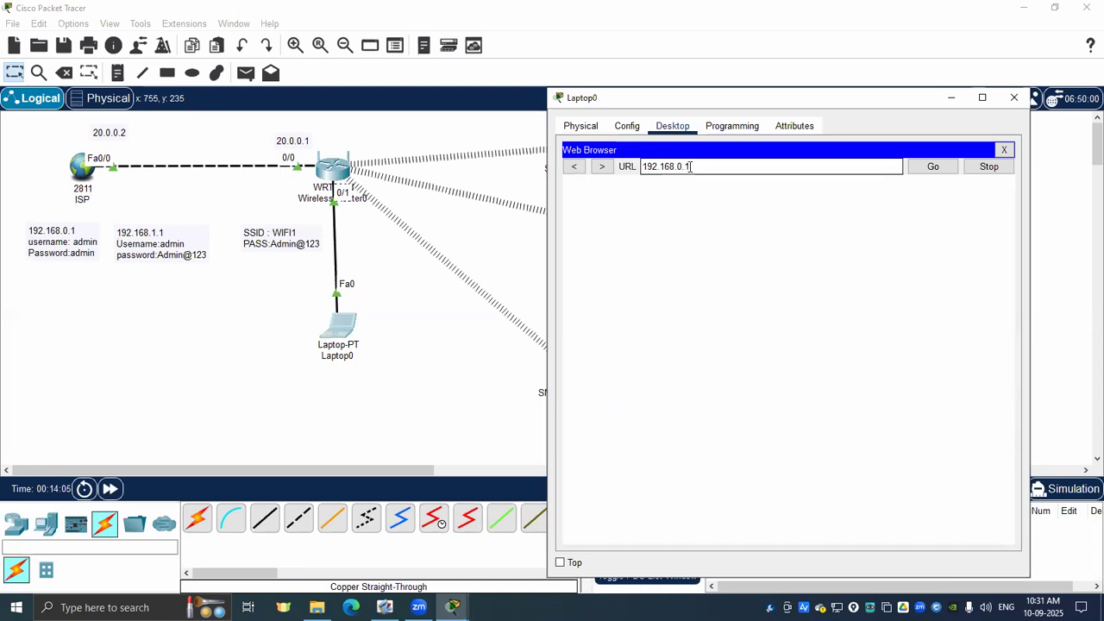
{"action": "key", "text": "Return"}
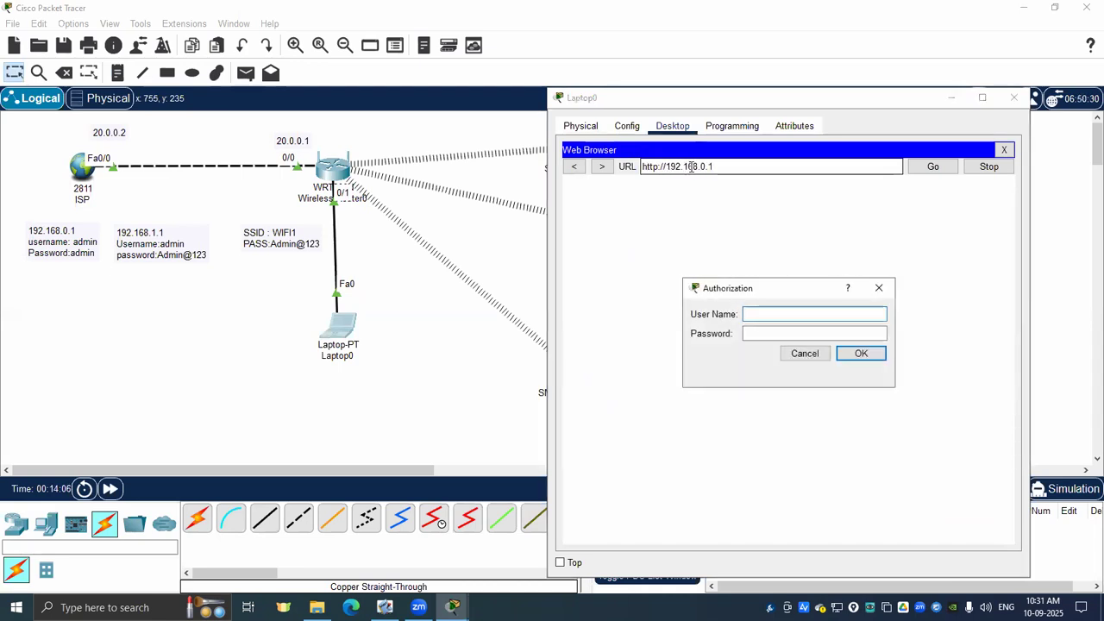
{"action": "left_click", "coordinate": [786, 318]}
{"action": "type", "text": "admin"}
{"action": "key", "text": "Tab"}
{"action": "type", "text": "admin"}
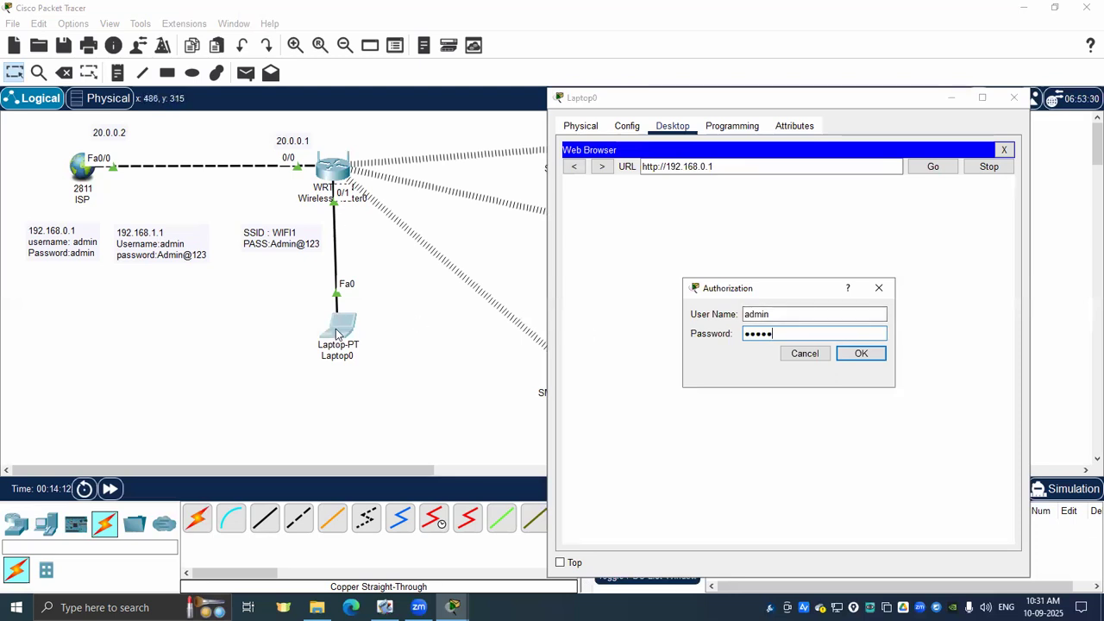
{"action": "left_click", "coordinate": [858, 353]}
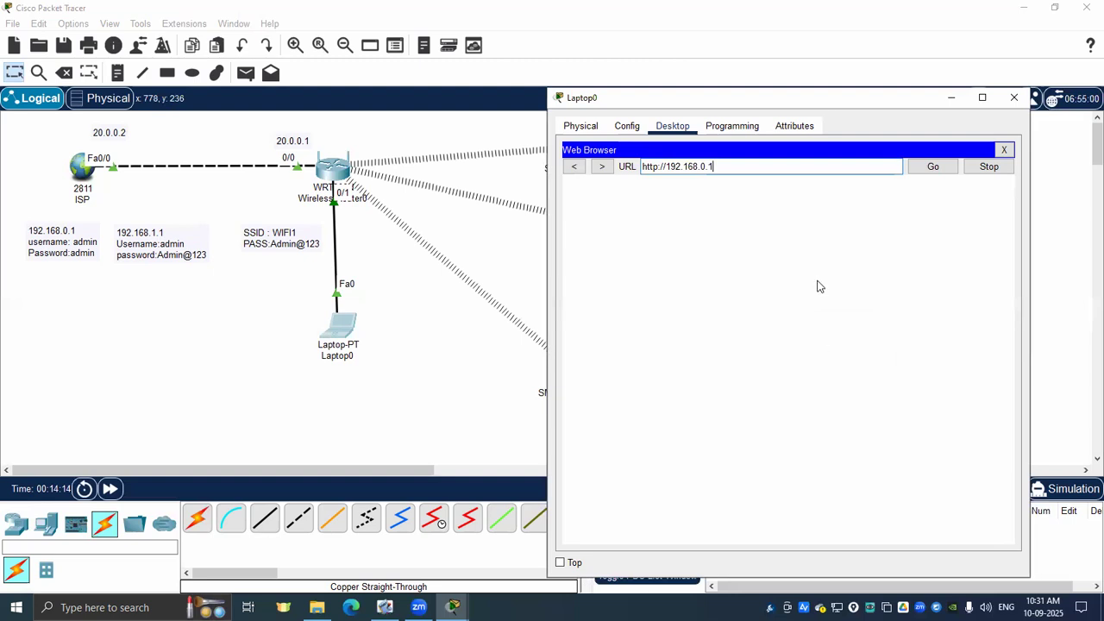
{"action": "key", "text": "Return"}
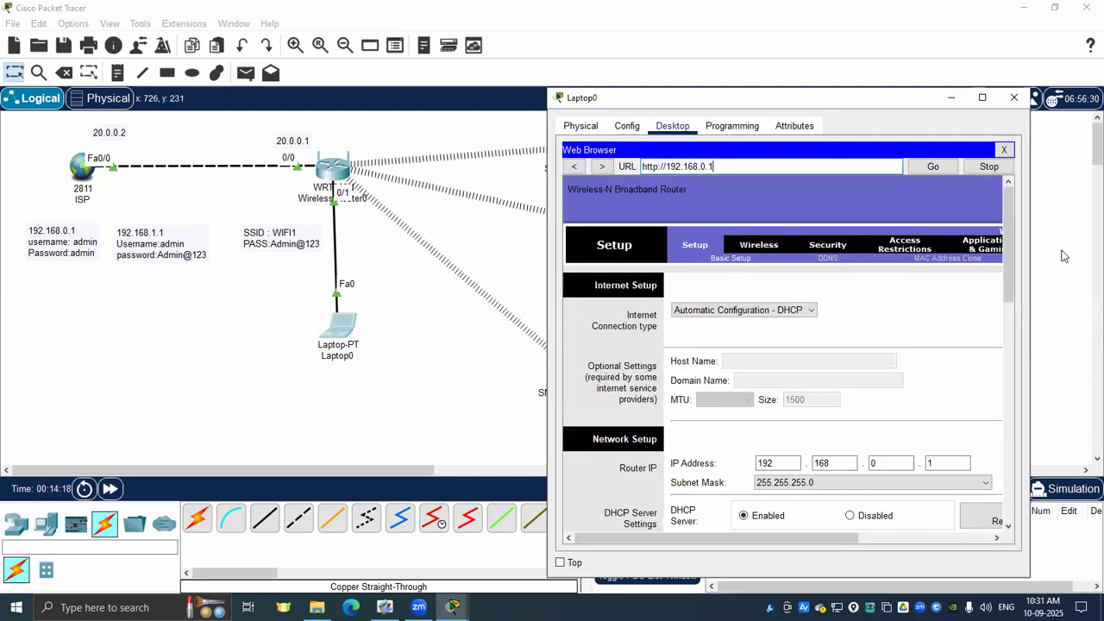
- Examine the router's DHCP start address and maximum number of users, and compare them with Smartphone0's IPv4 address
{"action": "left_click", "coordinate": [981, 98]}
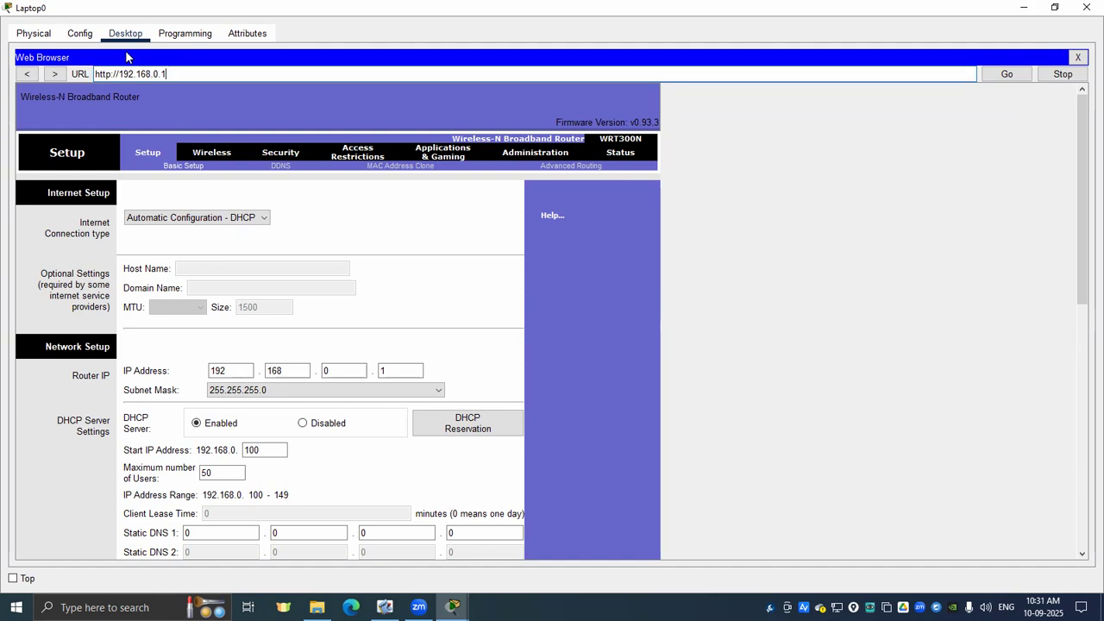
{"action": "scroll", "coordinate": [357, 306], "scroll_direction": "down", "scroll_amount": 2}
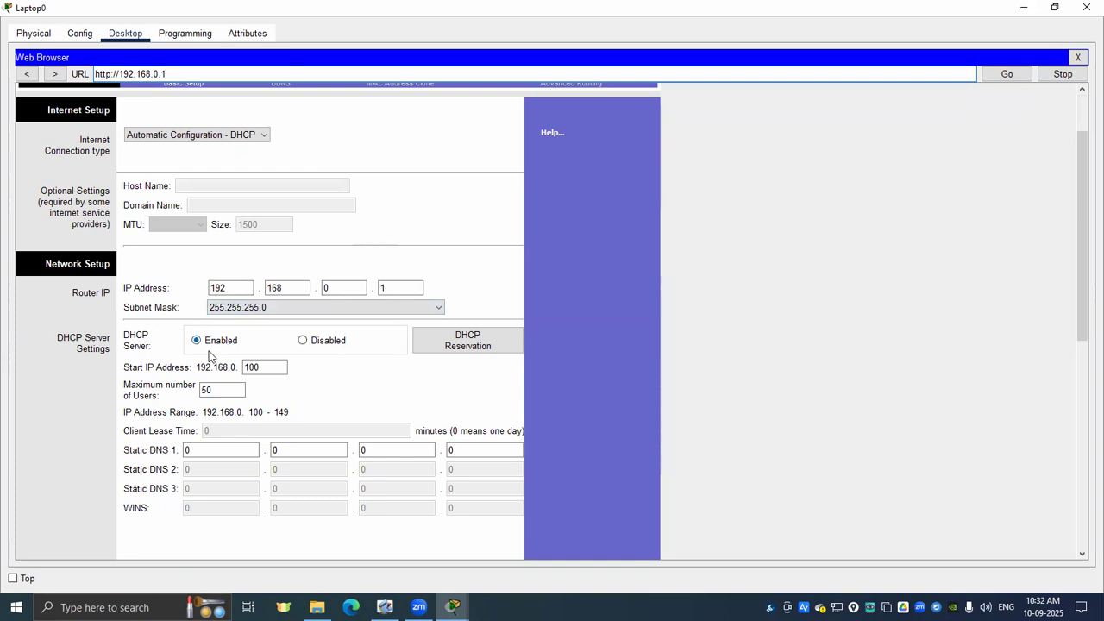
{"action": "left_click_drag", "start_coordinate": [224, 390], "coordinate": [188, 392]}
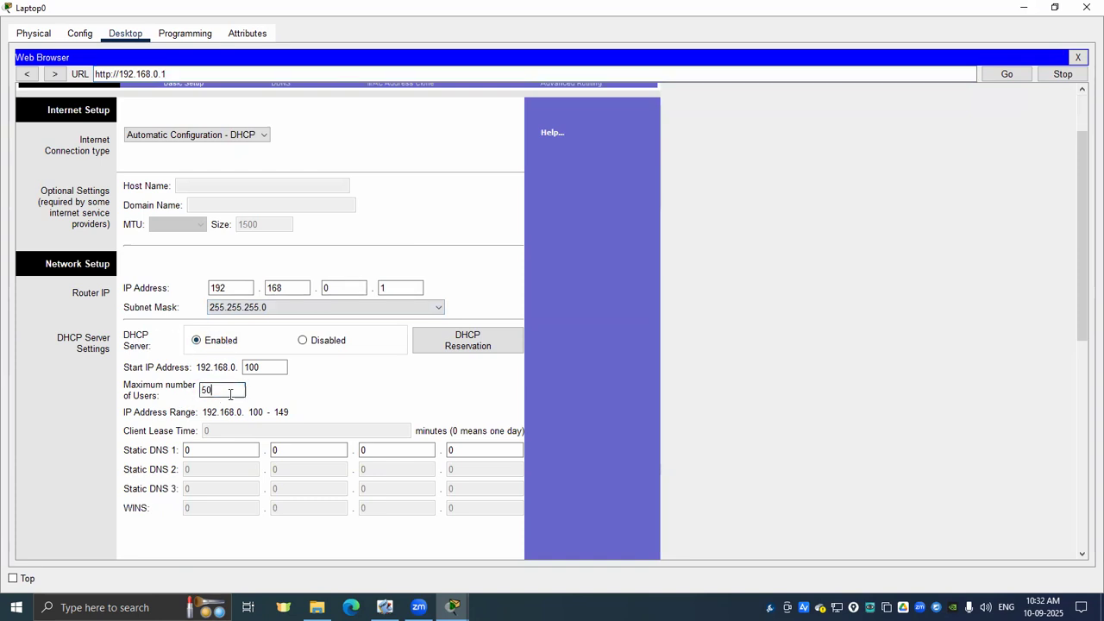
{"action": "left_click_drag", "start_coordinate": [218, 390], "coordinate": [198, 397]}
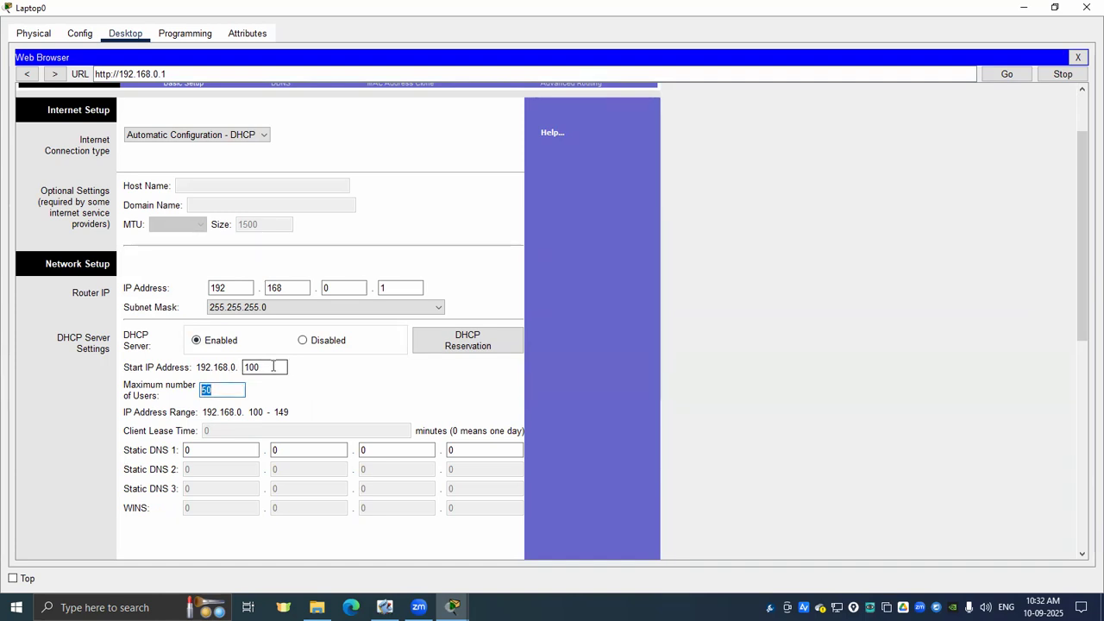
{"action": "left_click_drag", "start_coordinate": [272, 366], "coordinate": [247, 366]}
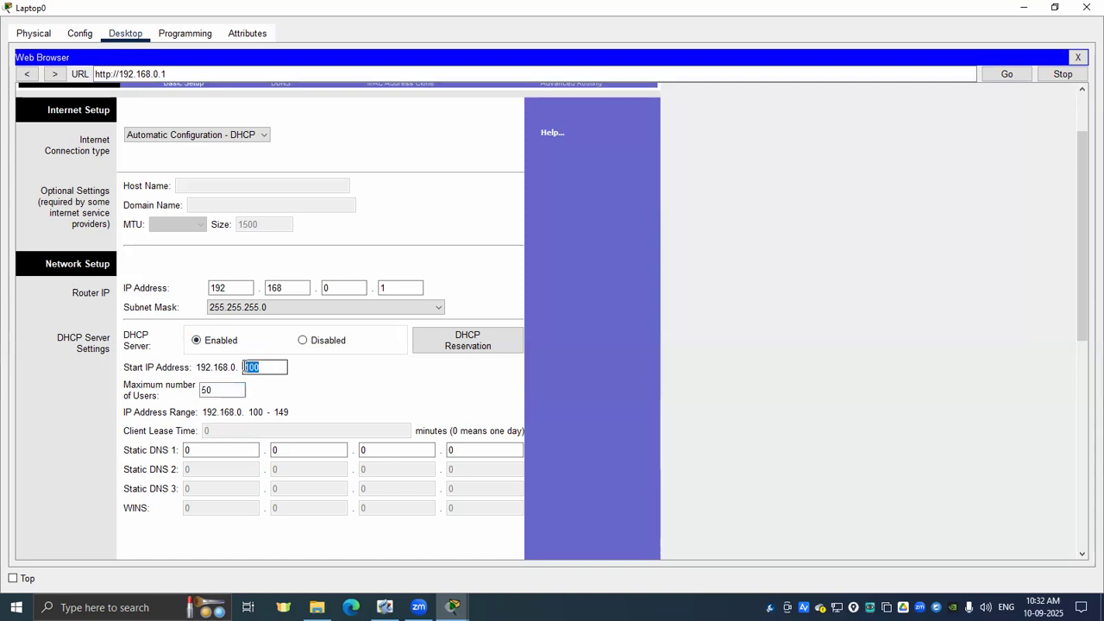
{"action": "left_click", "coordinate": [1020, 7]}
{"action": "left_click", "coordinate": [583, 149]}
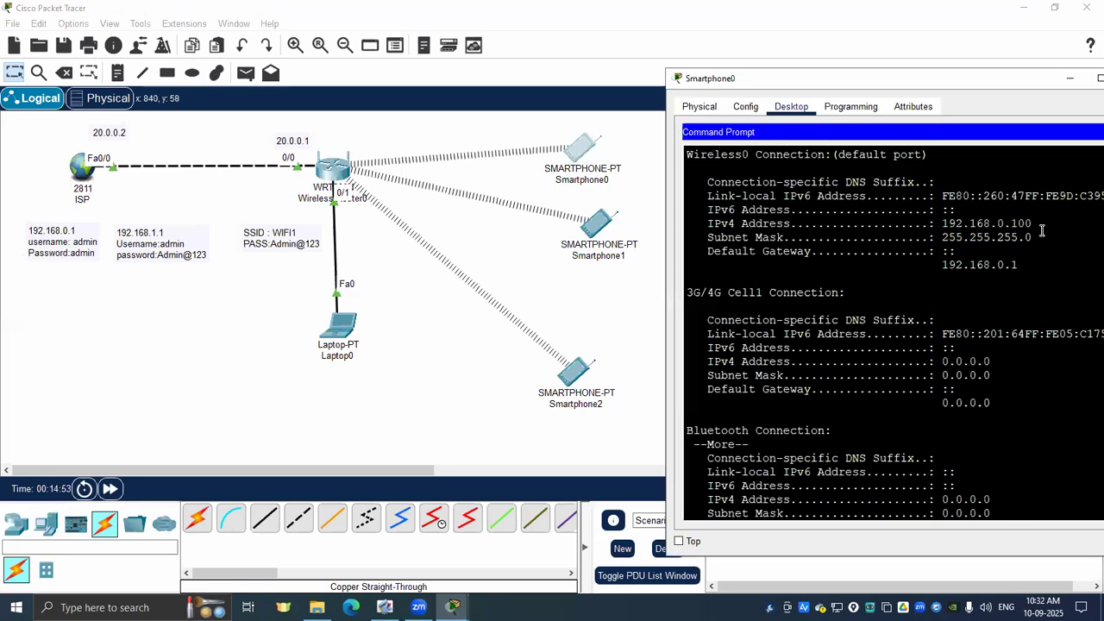
{"action": "left_click_drag", "start_coordinate": [1037, 223], "coordinate": [937, 223]}
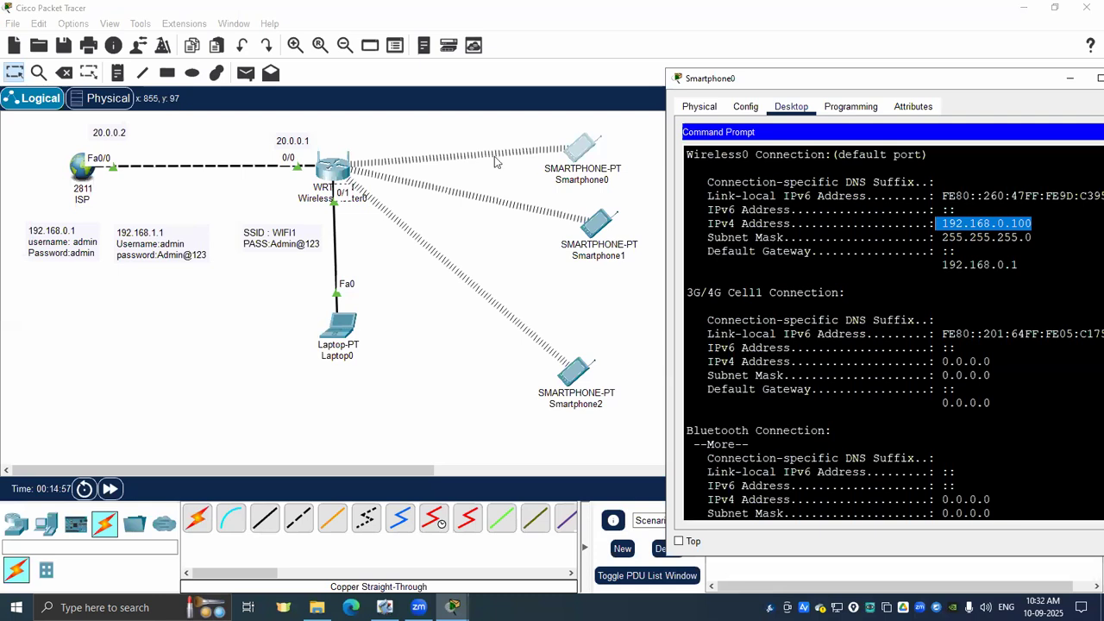
- Set the wireless router's IP address to 192.168.1.1 on Laptop0's setup page and save the settings
{"action": "left_click", "coordinate": [339, 326]}
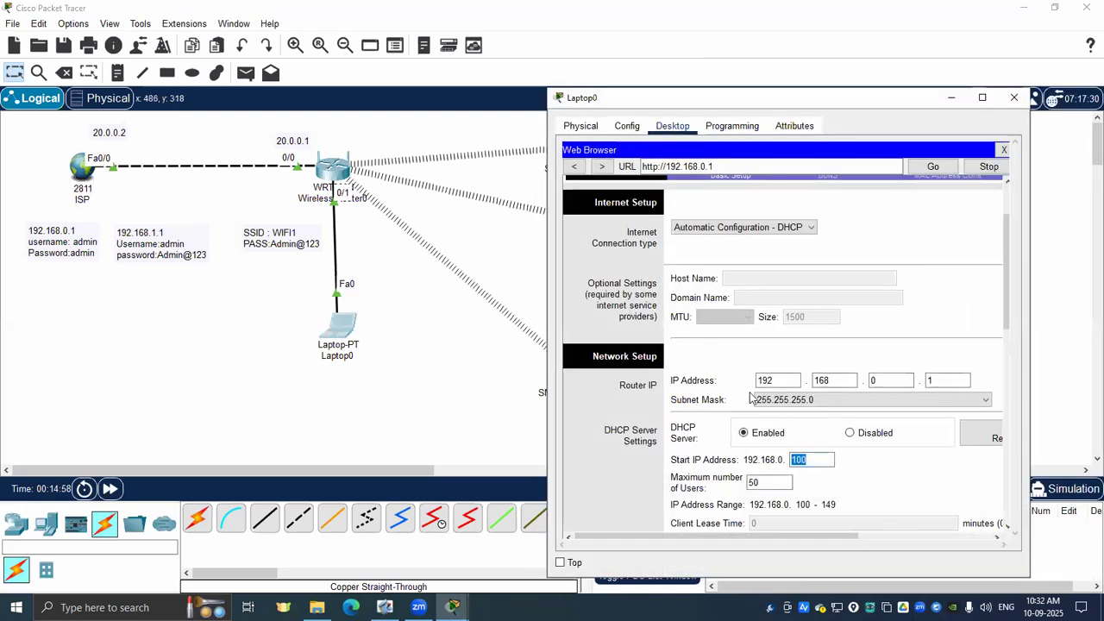
{"action": "double_click", "coordinate": [770, 103]}
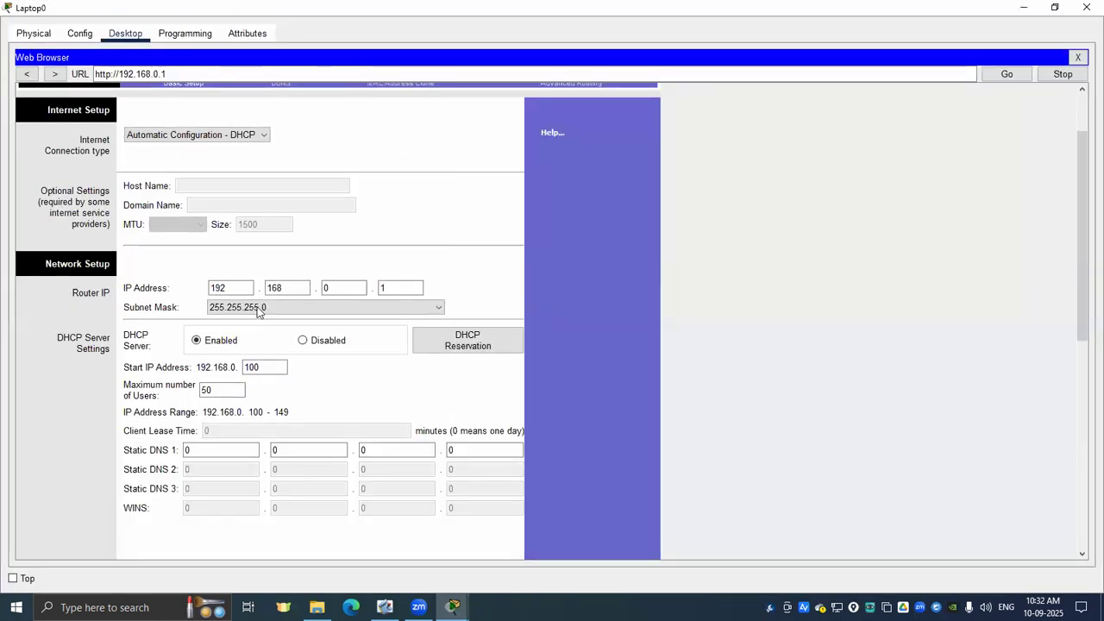
{"action": "left_click", "coordinate": [342, 289]}
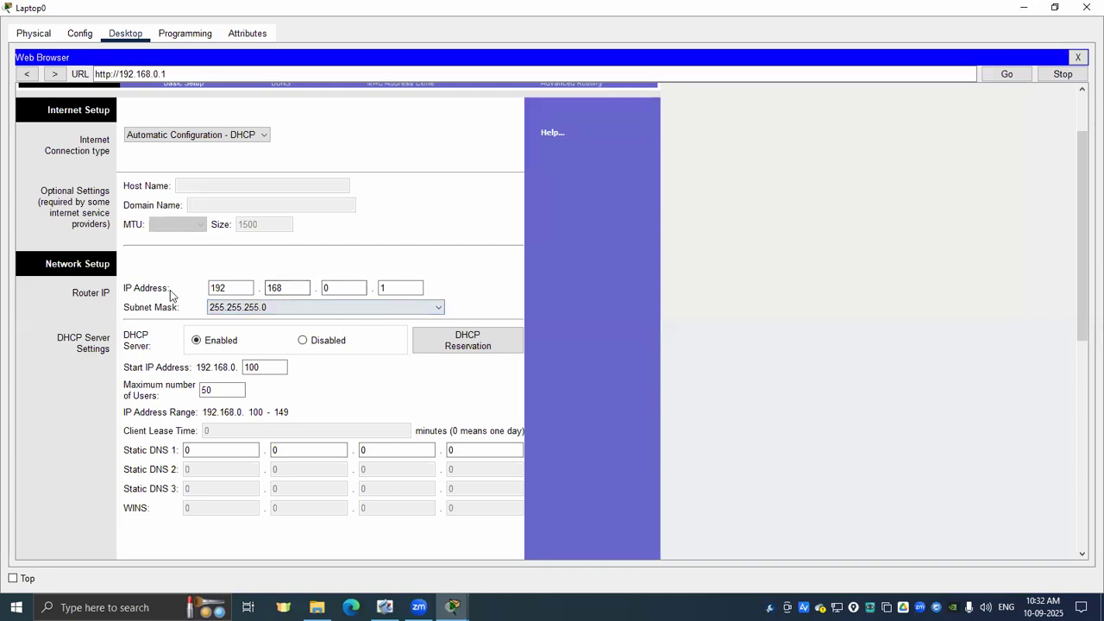
{"action": "double_click", "coordinate": [320, 291]}
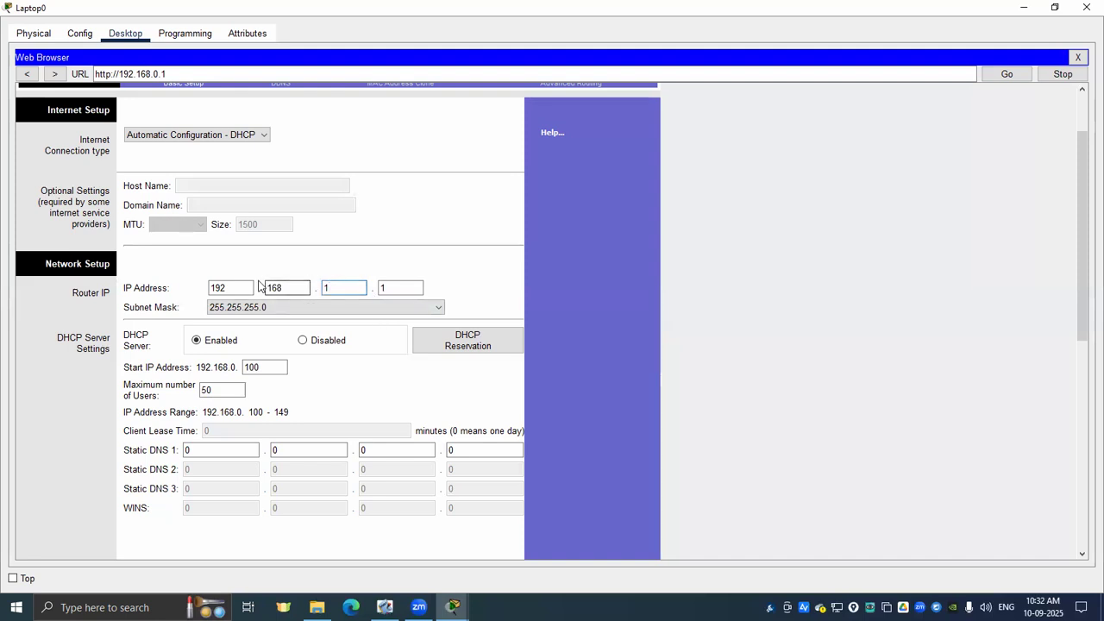
{"action": "type", "text": "1"}
{"action": "double_click", "coordinate": [343, 290]}
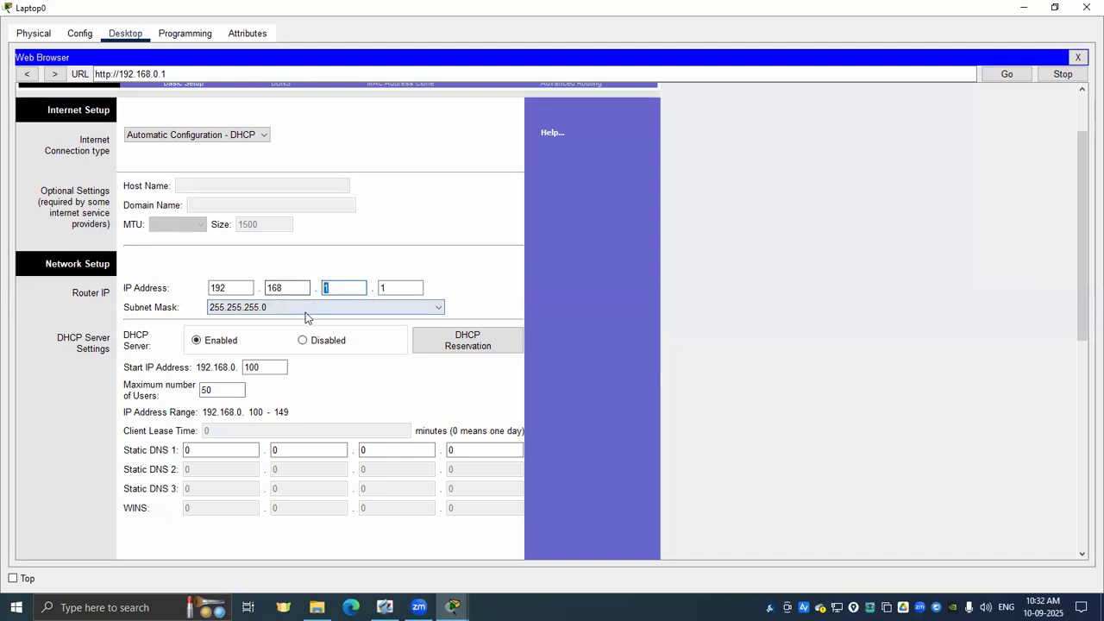
{"action": "left_click", "coordinate": [260, 366]}
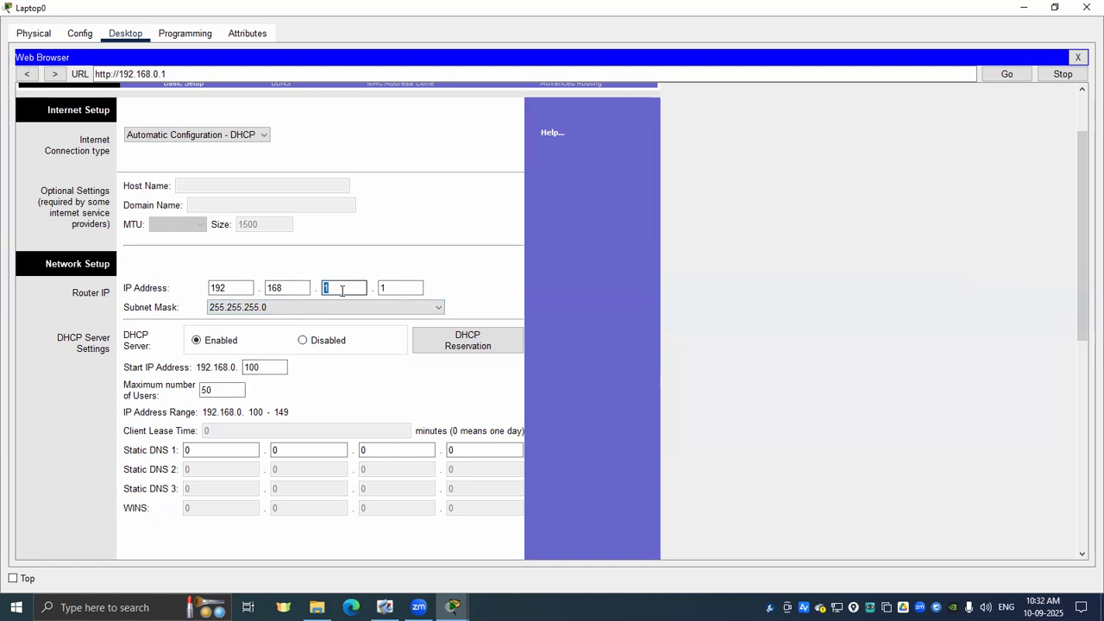
{"action": "scroll", "coordinate": [354, 322], "scroll_direction": "up", "scroll_amount": 1}
{"action": "scroll", "coordinate": [353, 322], "scroll_direction": "down", "scroll_amount": 10}
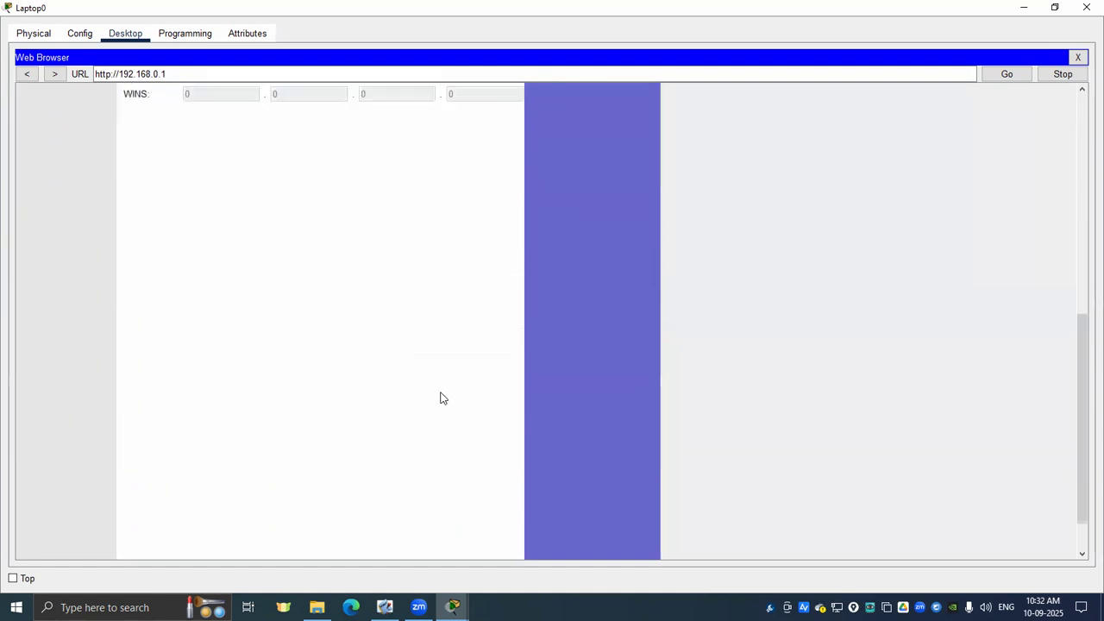
{"action": "left_click", "coordinate": [361, 544]}
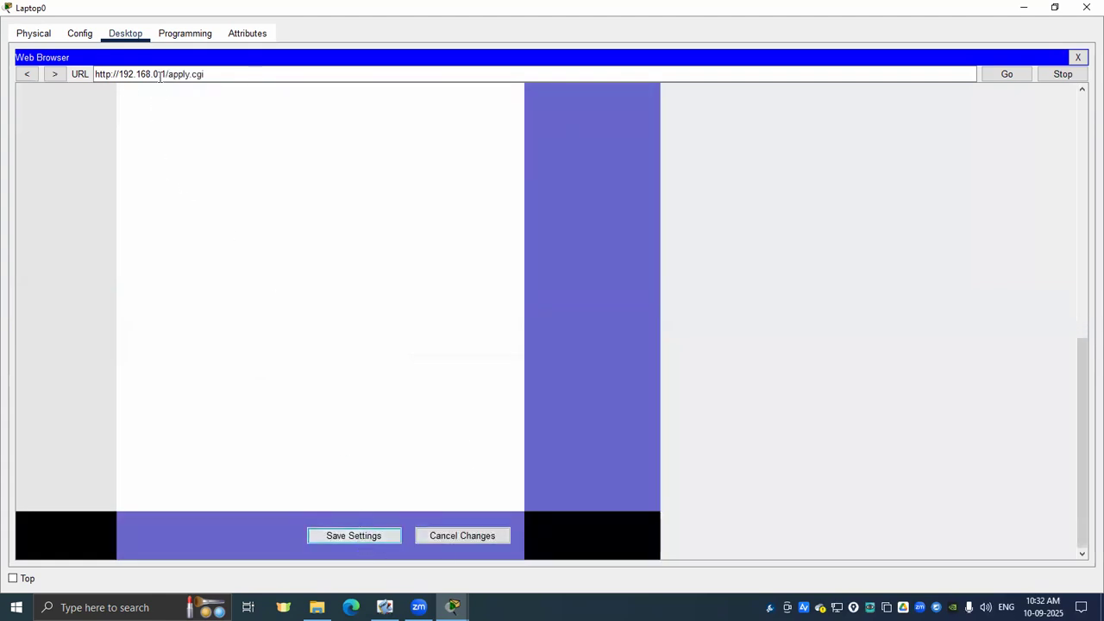
- Renew Laptop0's IP configuration by switching FastEthernet0 to Static and back to DHCP, and close the configuration
{"action": "left_click", "coordinate": [1024, 8]}
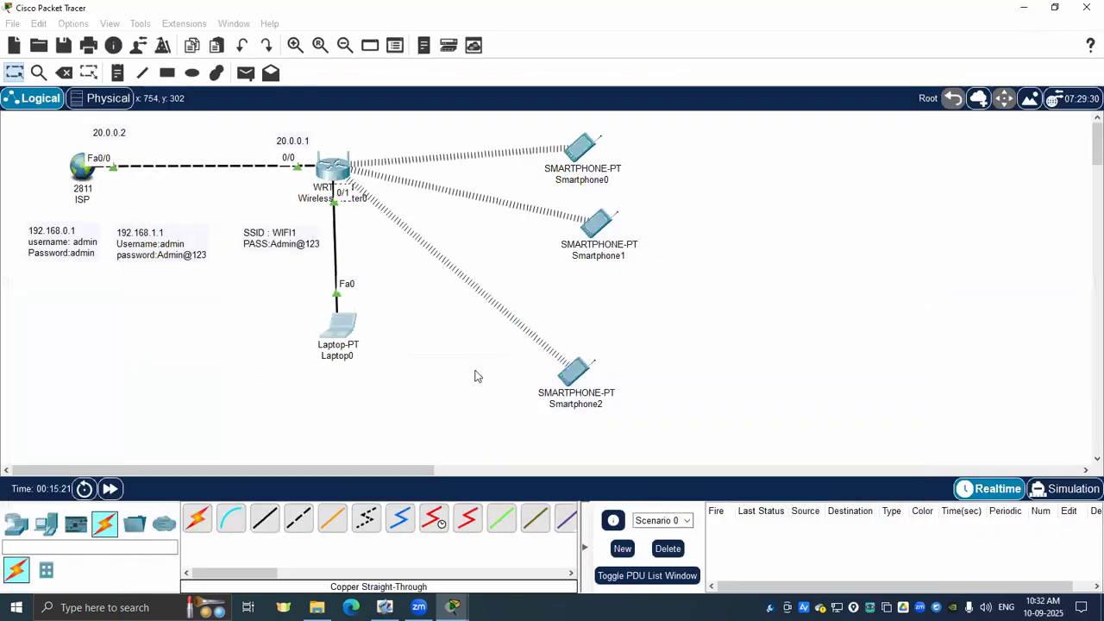
{"action": "left_click", "coordinate": [337, 324]}
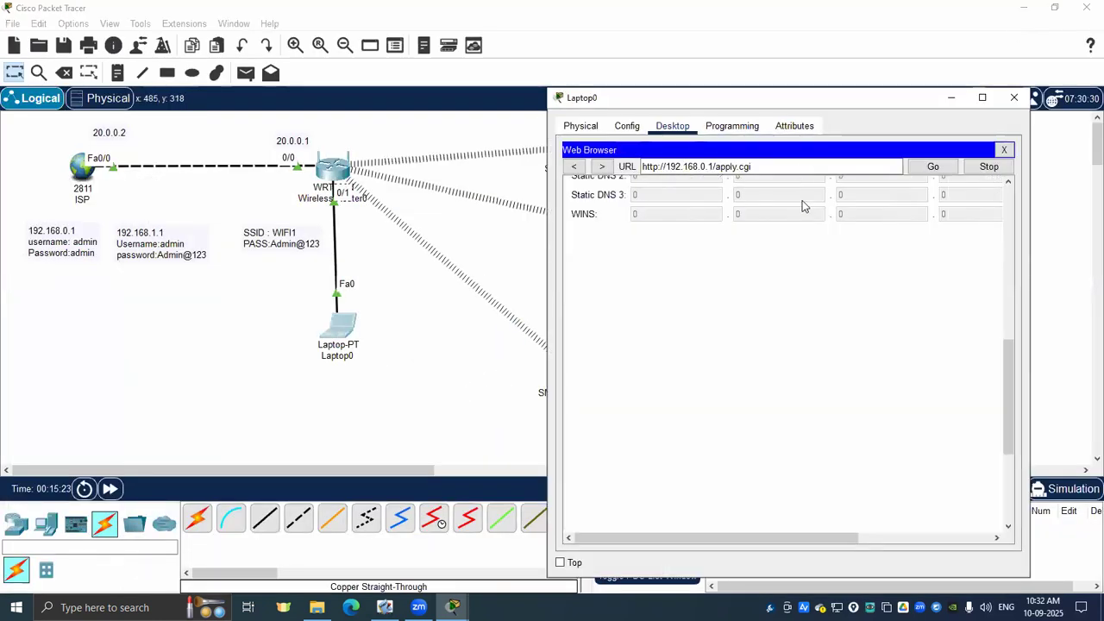
{"action": "scroll", "coordinate": [802, 205], "scroll_direction": "up", "scroll_amount": 3}
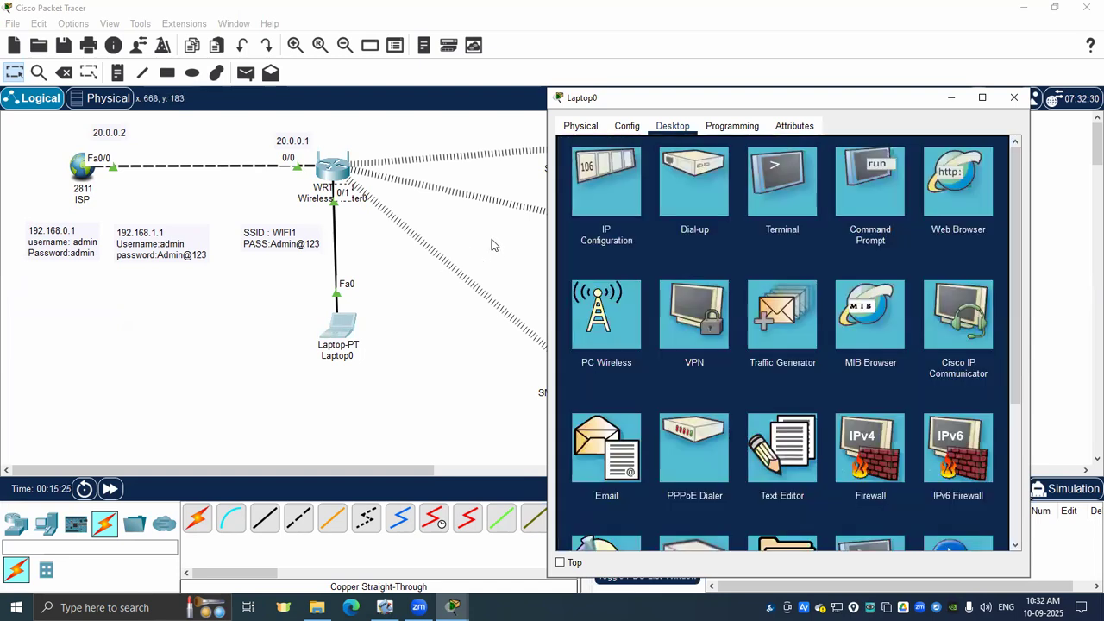
{"action": "left_click", "coordinate": [614, 166]}
{"action": "left_click", "coordinate": [735, 208]}
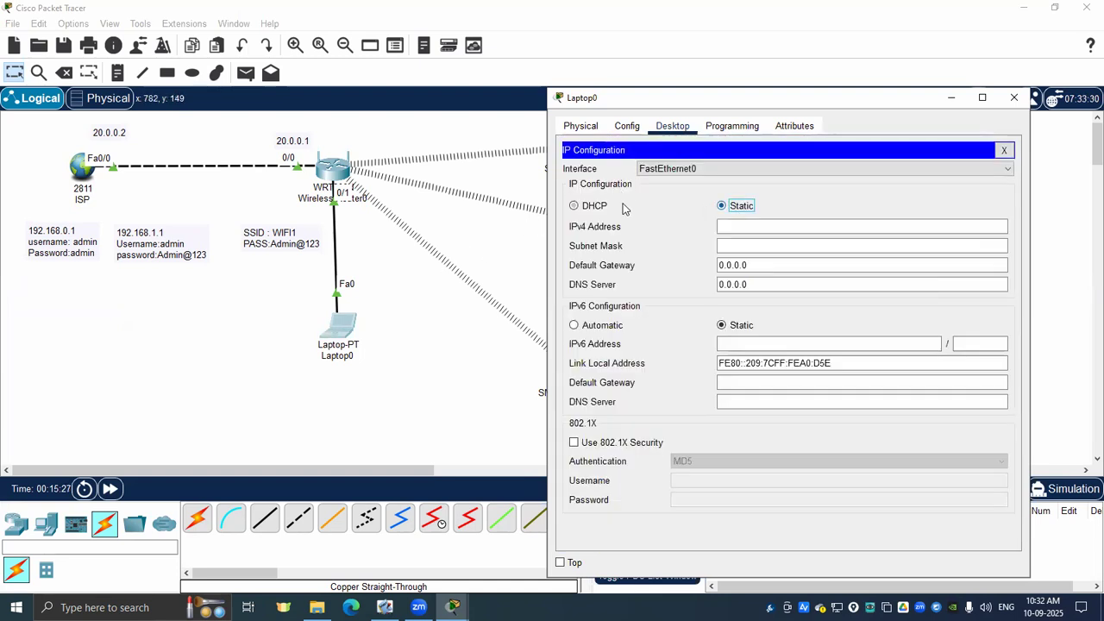
{"action": "left_click", "coordinate": [593, 207]}
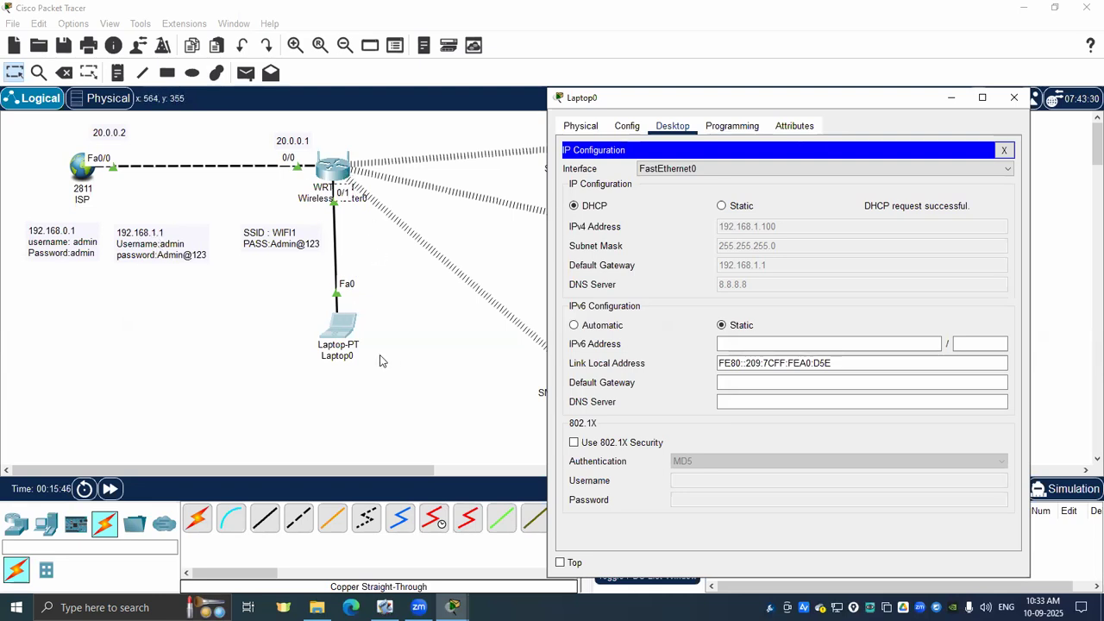
{"action": "left_click", "coordinate": [1004, 150]}
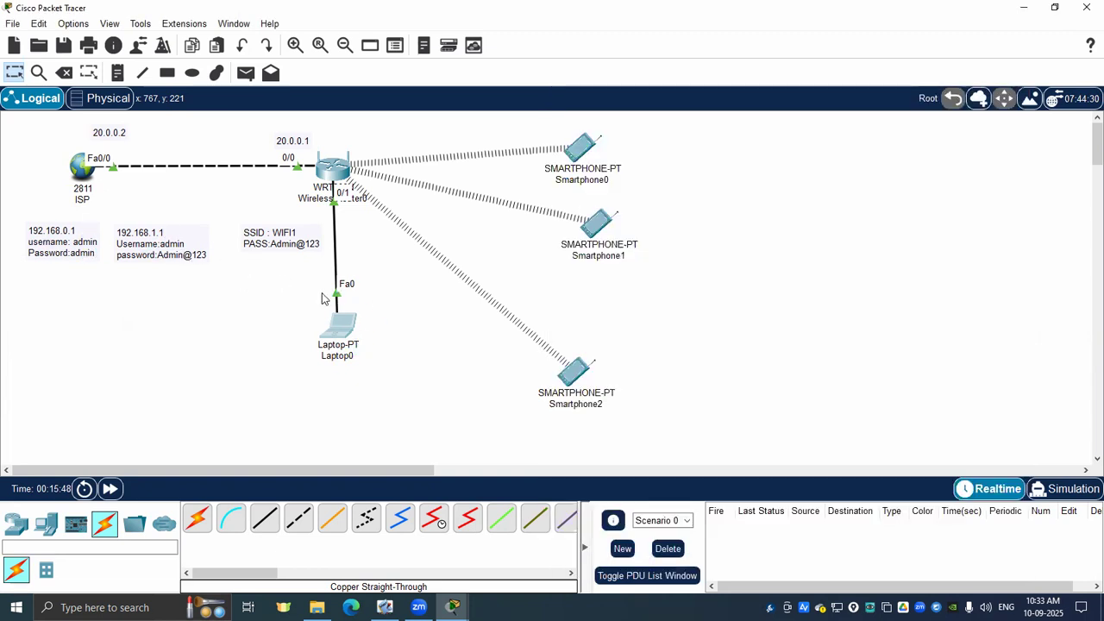
- Browse to 192.168.1.1 in Laptop0's web browser
{"action": "left_click", "coordinate": [340, 333]}
{"action": "left_click", "coordinate": [750, 170]}
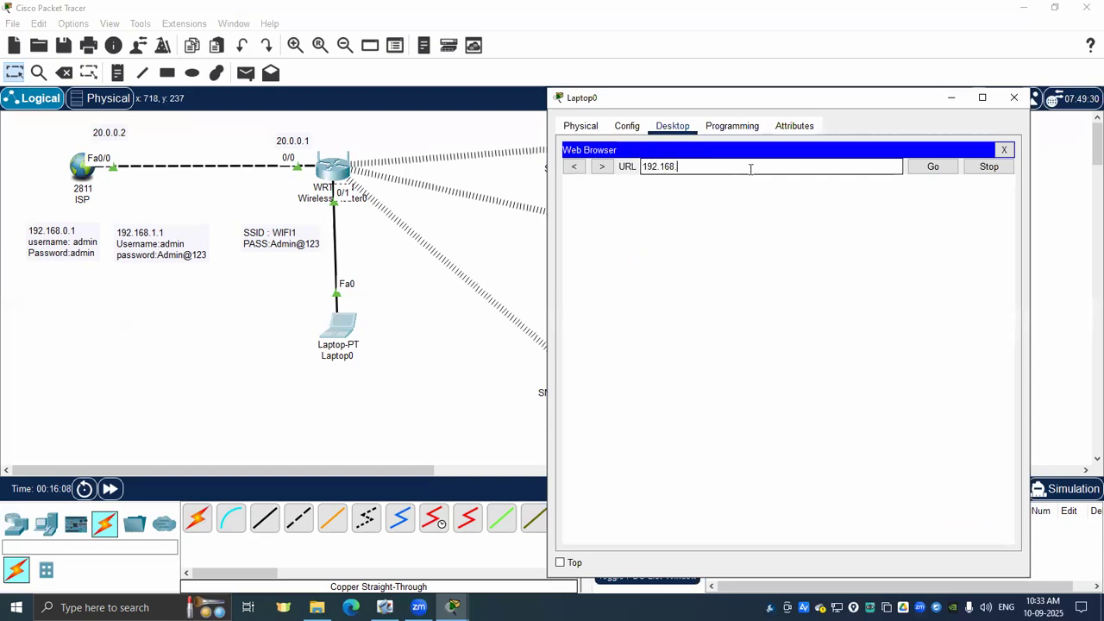
{"action": "type", "text": "192.168.1.1"}
{"action": "key", "text": "Return"}
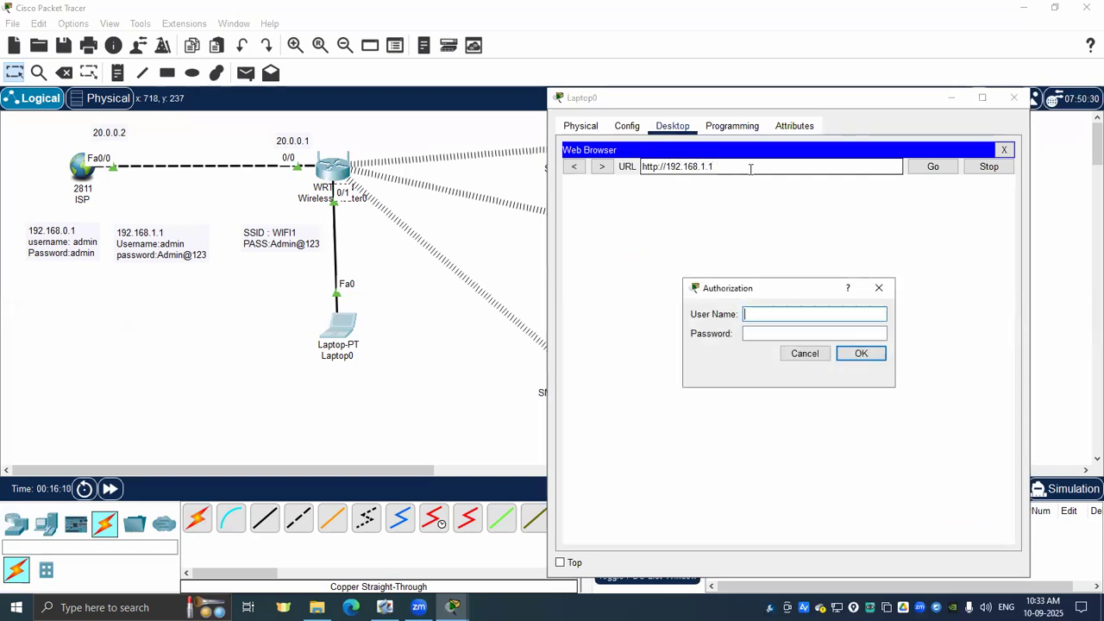
- Log in to the router at 192.168.1.1 with username admin and the router password
{"action": "type", "text": "admin"}
{"action": "key", "text": "Tab"}
{"action": "type", "text": "Admin@123"}
{"action": "key", "text": "Return"}
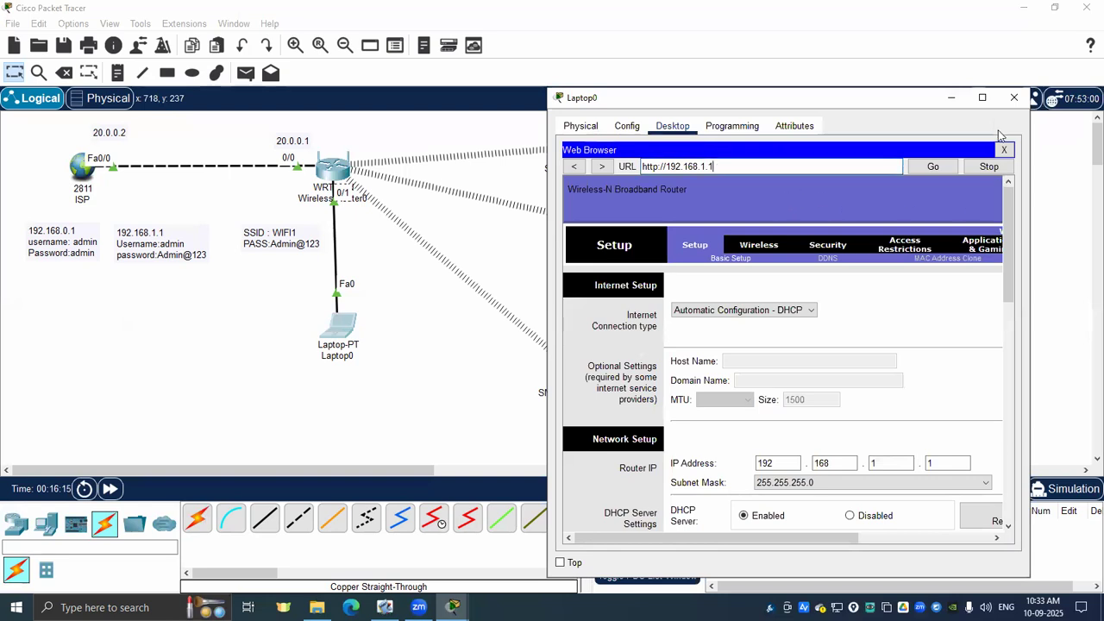
- Enter and confirm a new router password on the router's Administration page, and save the settings
{"action": "left_click", "coordinate": [982, 97]}
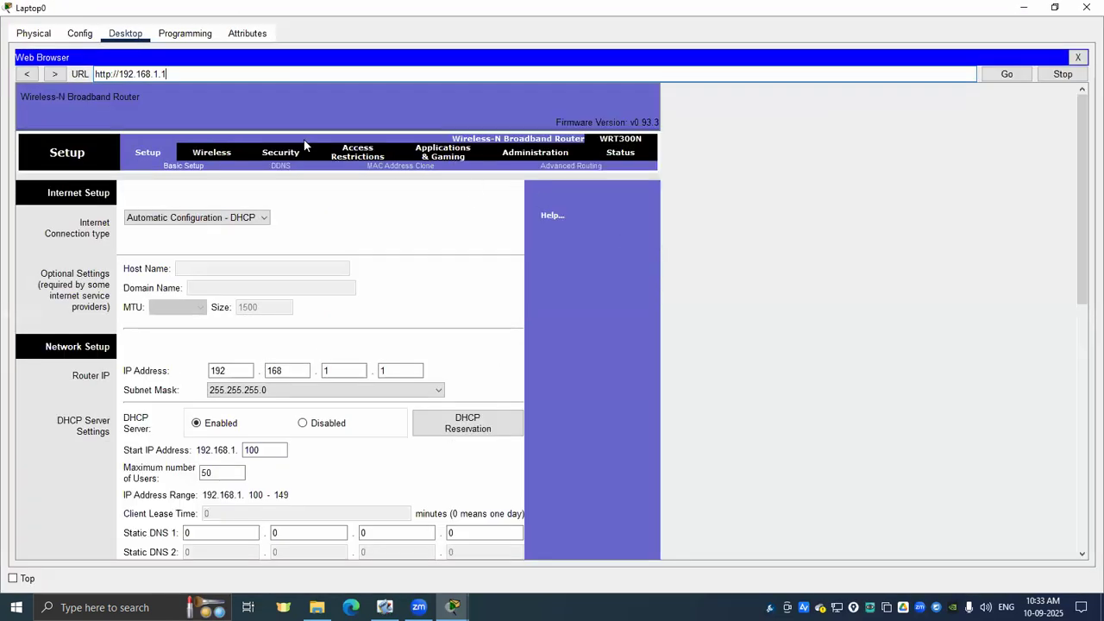
{"action": "left_click", "coordinate": [528, 154]}
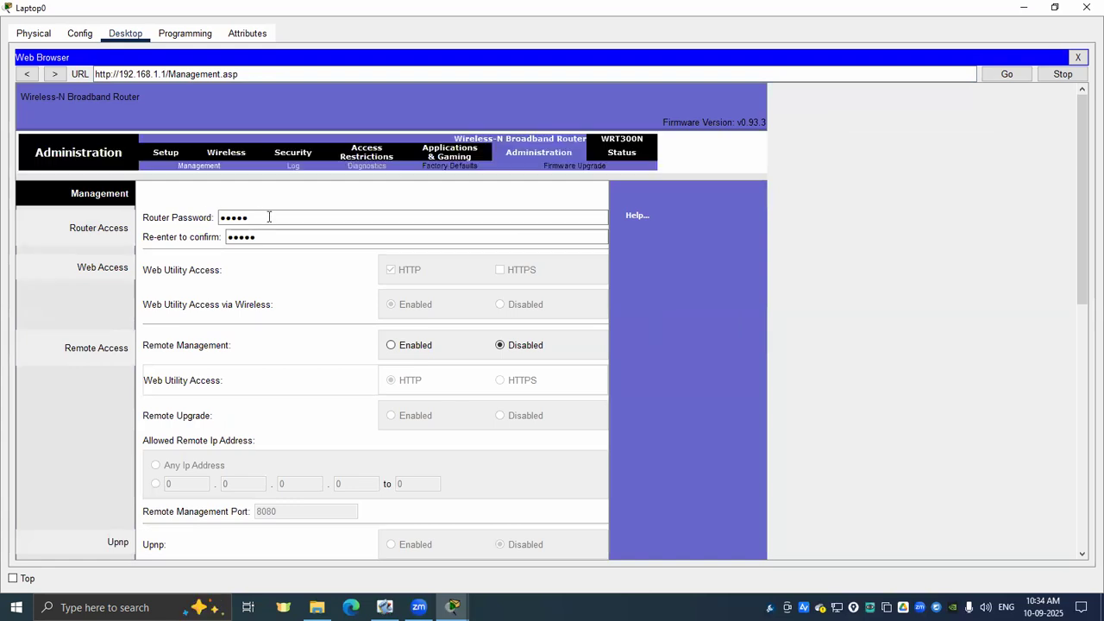
{"action": "left_click_drag", "start_coordinate": [267, 218], "coordinate": [187, 218]}
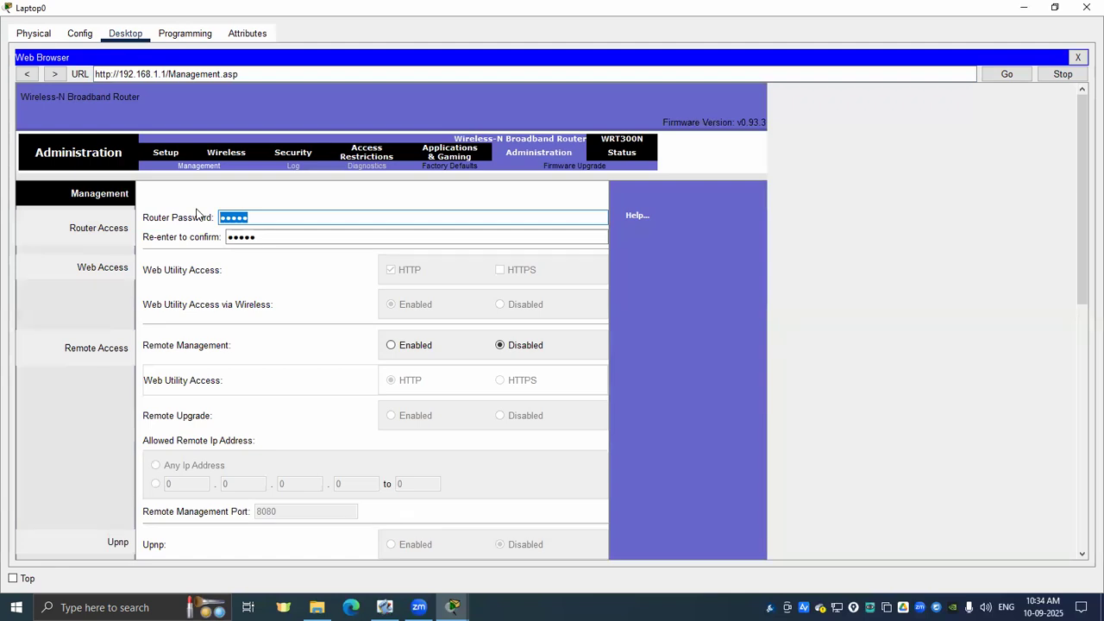
{"action": "type", "text": "c"}
{"action": "key", "text": "Tab"}
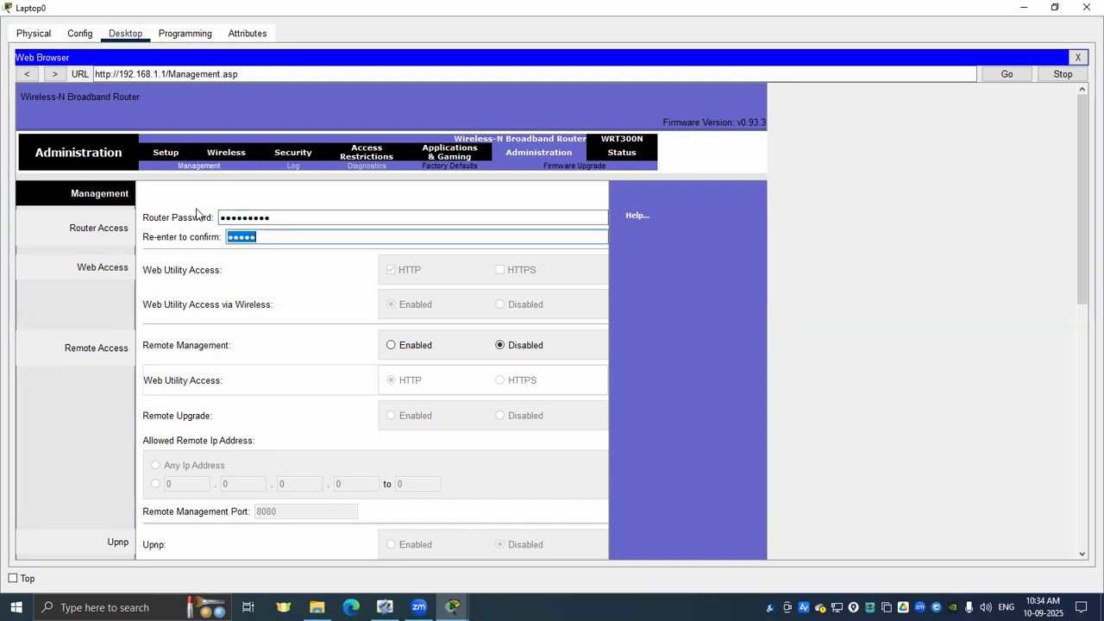
{"action": "type", "text": "ci"}
{"action": "left_click_drag", "start_coordinate": [1080, 142], "coordinate": [1079, 409]}
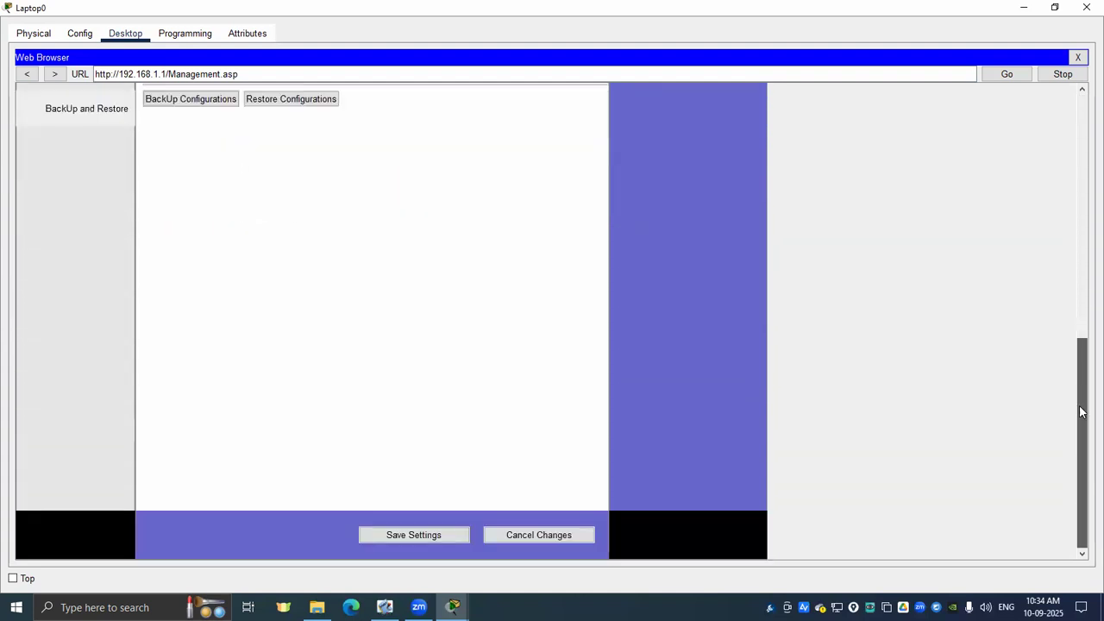
{"action": "left_click", "coordinate": [435, 536]}
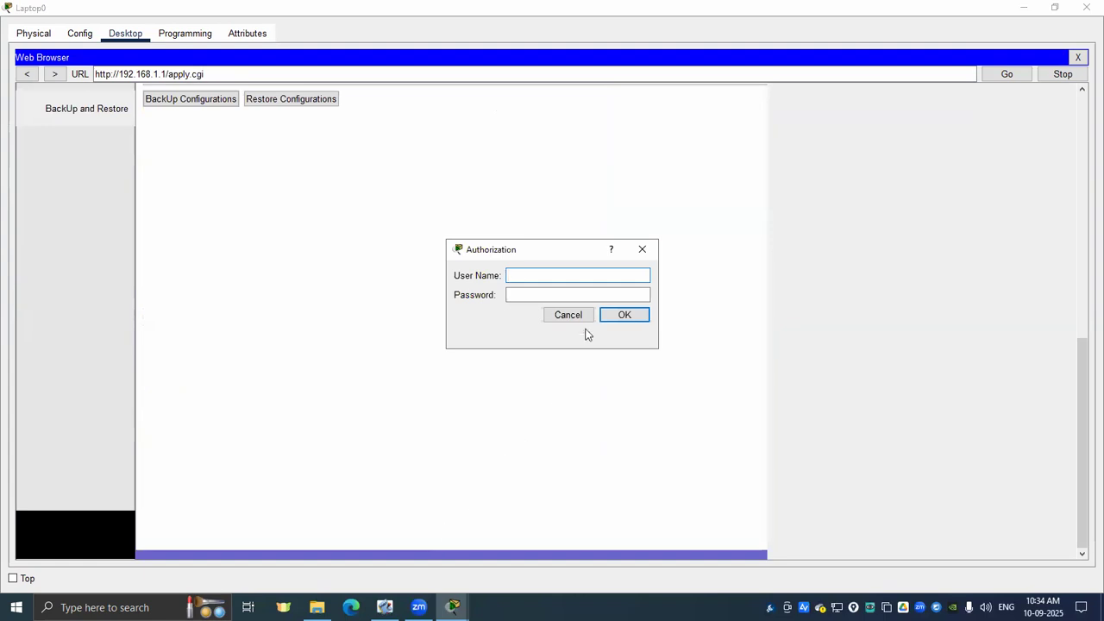
- Authorize again with username admin and the new router password, and continue to the Management page in the restored Laptop0 window
{"action": "left_click", "coordinate": [546, 274]}
{"action": "type", "text": "admin"}
{"action": "key", "text": "Tab"}
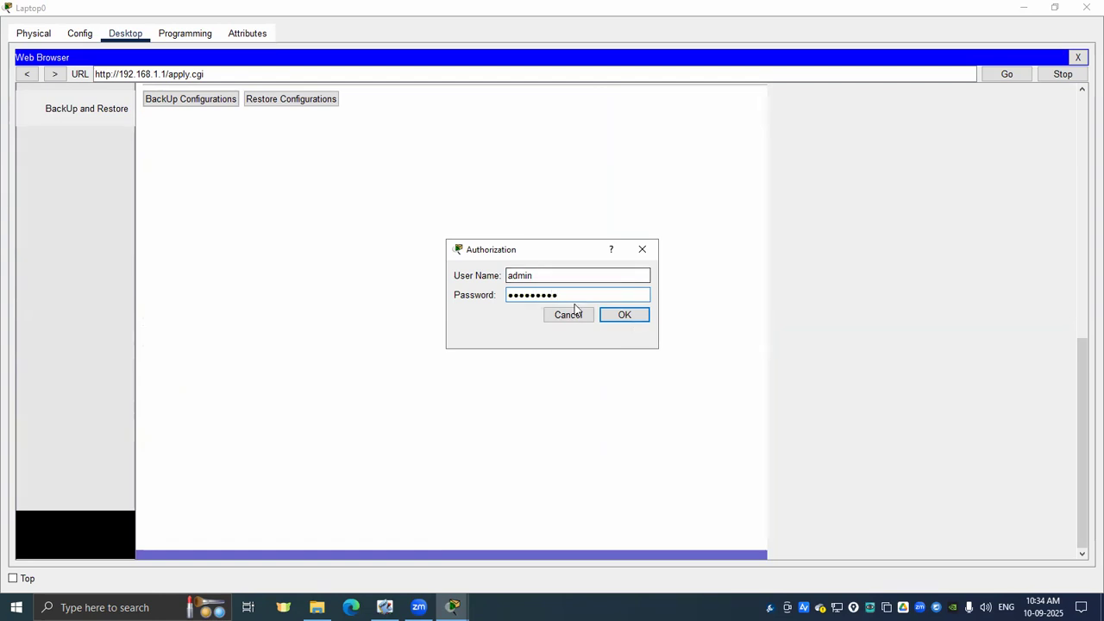
{"action": "mouse_move", "coordinate": [525, 295]}
{"action": "left_mouse_down"}
{"action": "mouse_move", "coordinate": [558, 298]}
{"action": "mouse_move", "coordinate": [526, 276]}
{"action": "mouse_move", "coordinate": [508, 295]}
{"action": "left_mouse_up"}
{"action": "left_click", "coordinate": [630, 317]}
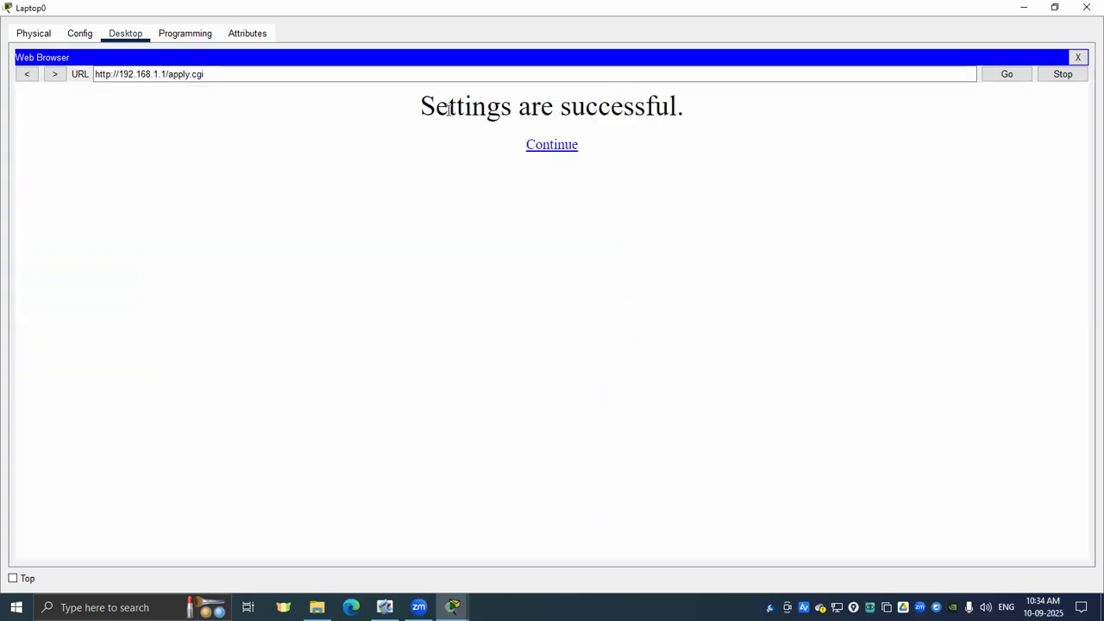
{"action": "left_click_drag", "start_coordinate": [449, 109], "coordinate": [708, 115]}
{"action": "left_click", "coordinate": [707, 114]}
{"action": "left_click", "coordinate": [569, 149]}
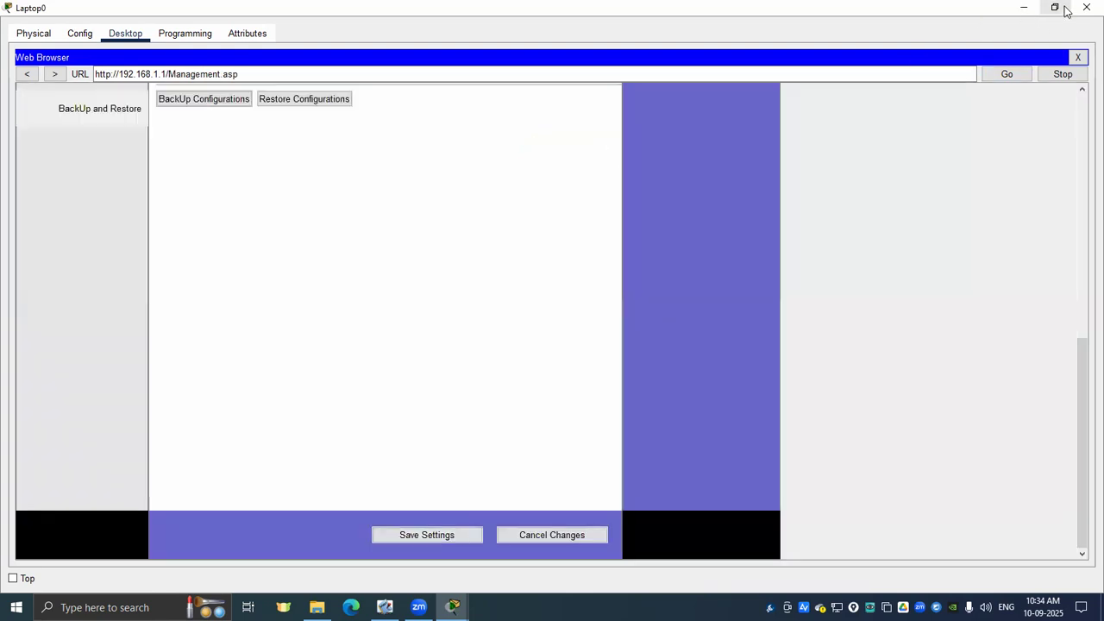
{"action": "left_click", "coordinate": [1055, 8]}
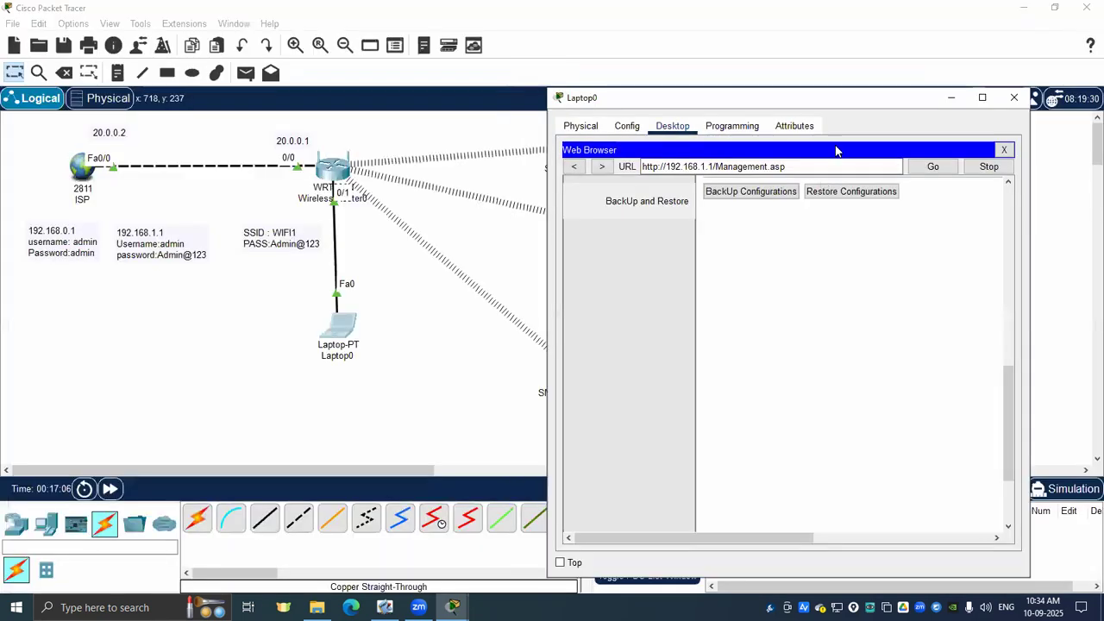
- Maximize the Laptop0 window and close the web browser showing the router's Management page
{"action": "left_click_drag", "start_coordinate": [828, 100], "coordinate": [603, 2]}
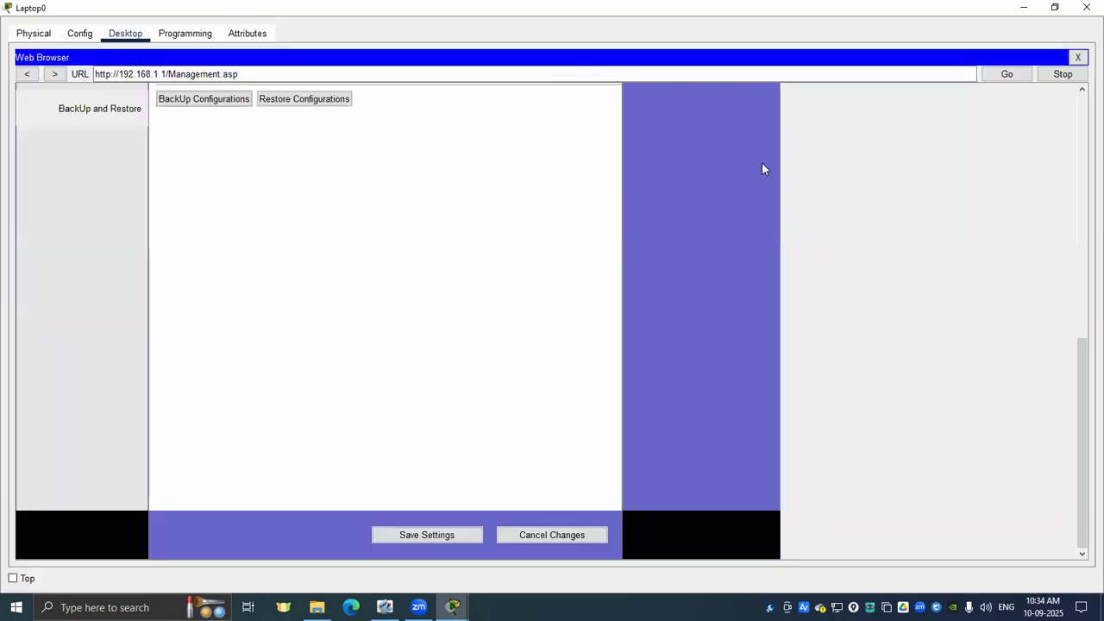
{"action": "scroll", "coordinate": [871, 156], "scroll_direction": "up", "scroll_amount": 10}
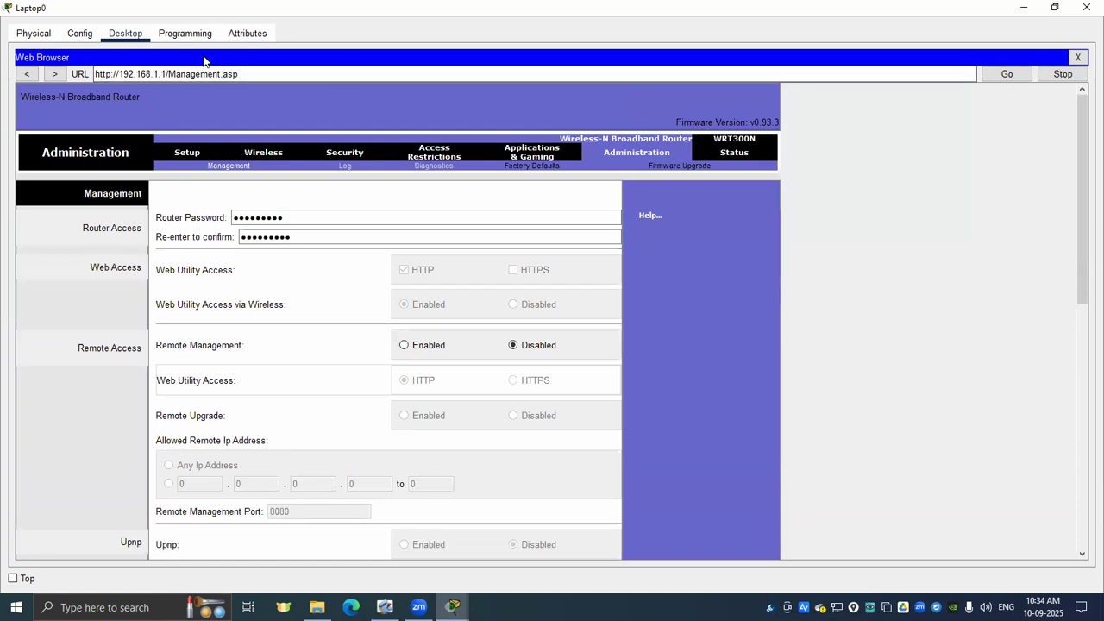
{"action": "left_click", "coordinate": [1062, 75]}
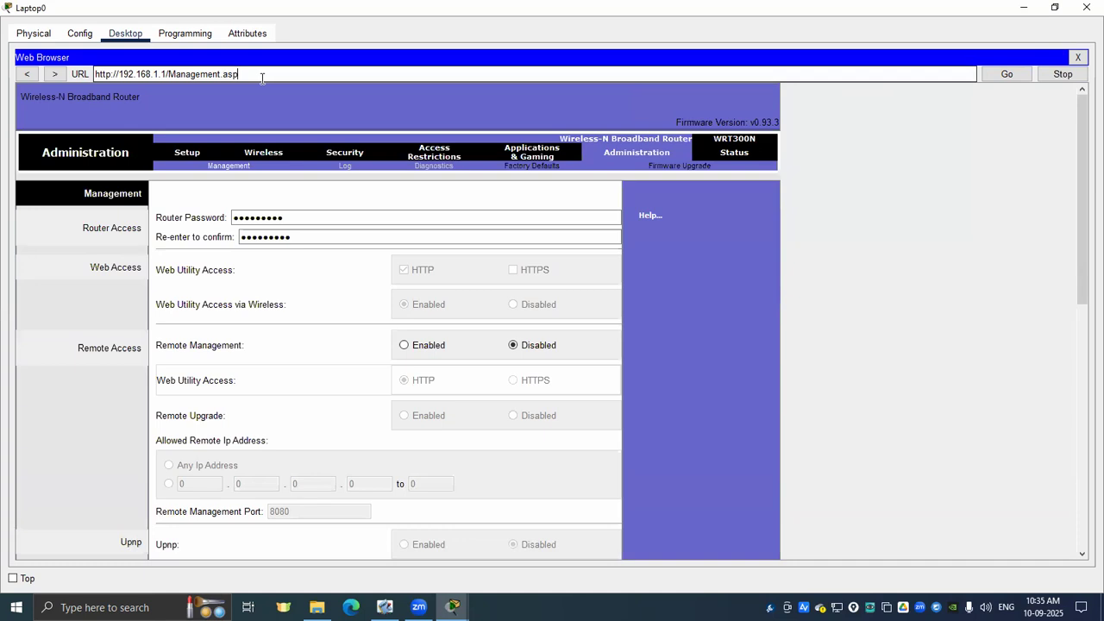
{"action": "key", "text": "Return"}
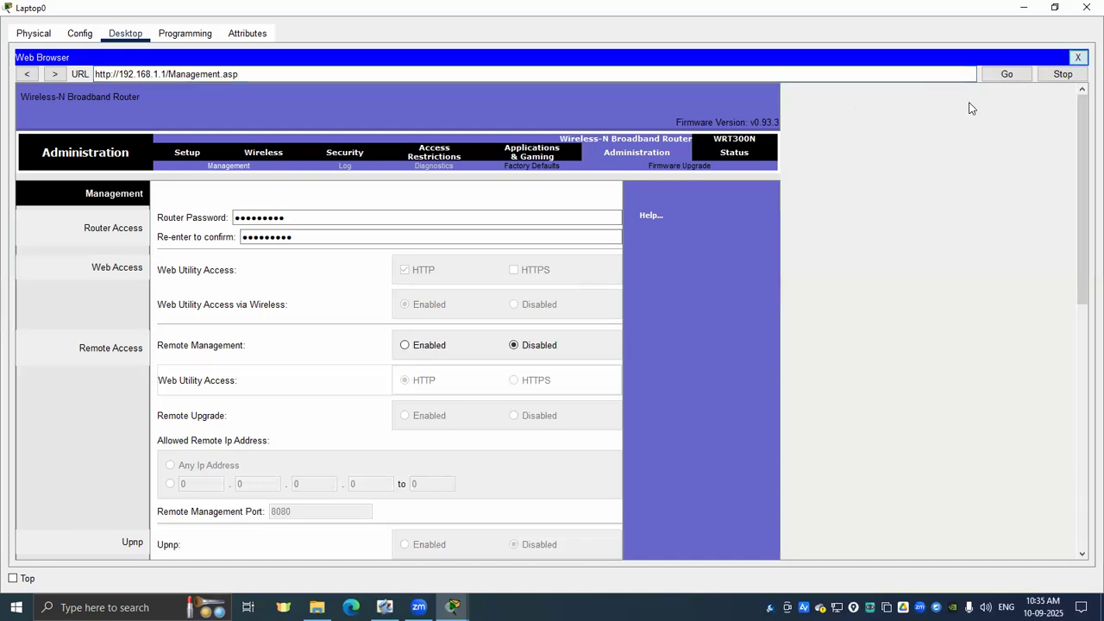
{"action": "left_click", "coordinate": [1078, 57]}
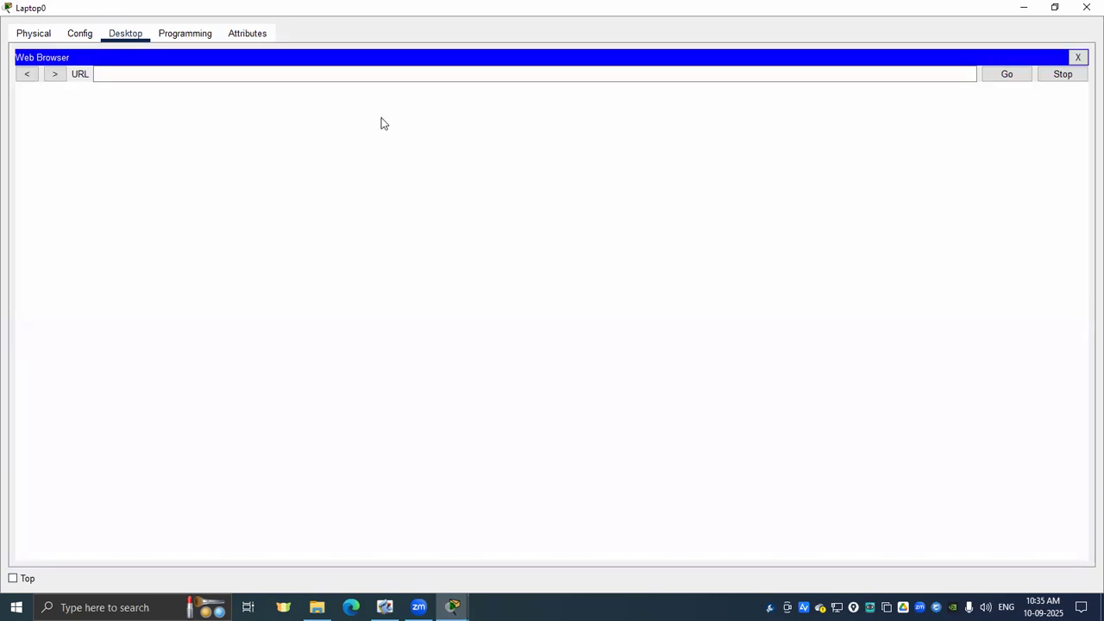
- Browse to 192.168.1.1 in Laptop0's web browser and log in with username admin and the router password
{"action": "left_click", "coordinate": [440, 78]}
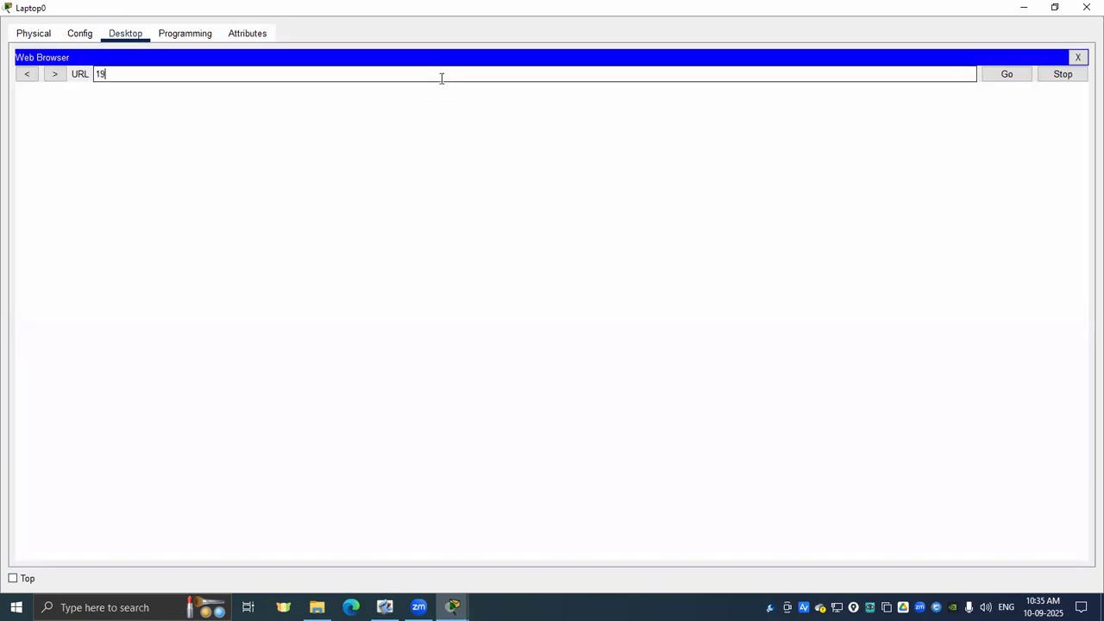
{"action": "type", "text": "192.168.1.1"}
{"action": "key", "text": "Return"}
{"action": "type", "text": "admin"}
{"action": "key", "text": "Tab"}
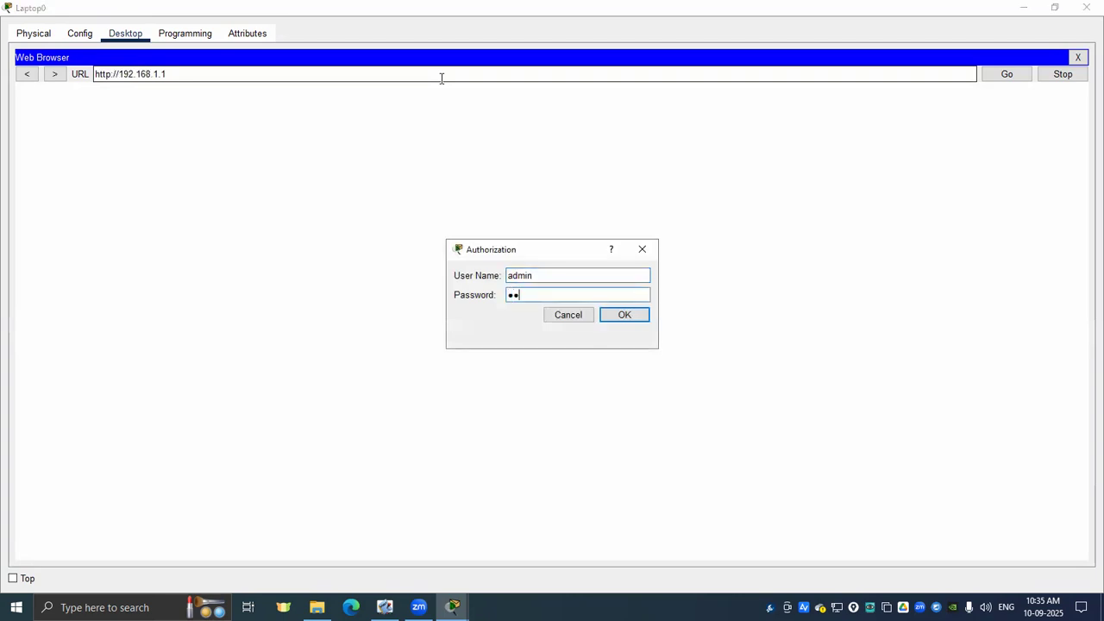
{"action": "type", "text": "●●●●●●●●●"}
{"action": "key", "text": "Return"}
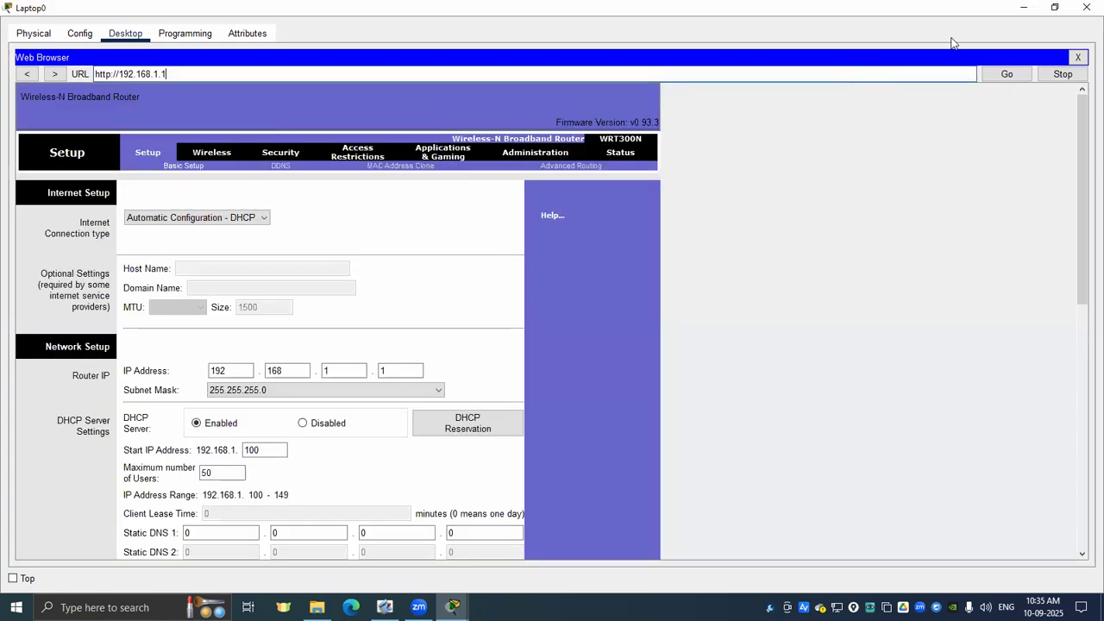
- Restore the Laptop0 window from full screen, bring it back to the front and widen it to fit the router page
{"action": "left_click", "coordinate": [1054, 6]}
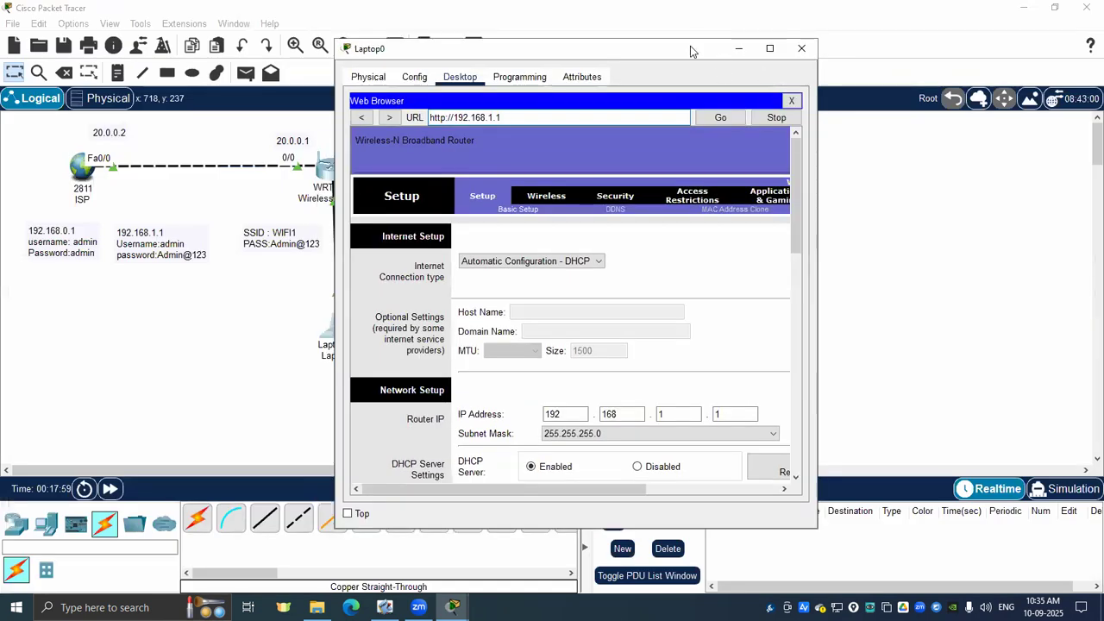
{"action": "left_click_drag", "start_coordinate": [693, 52], "coordinate": [881, 286]}
{"action": "left_click", "coordinate": [407, 343]}
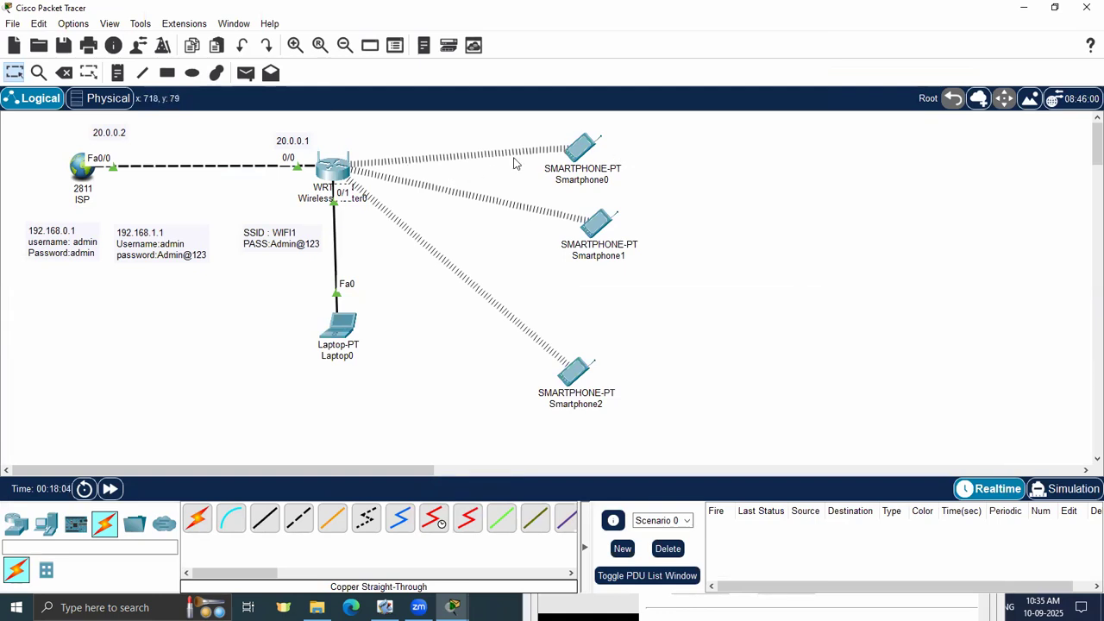
{"action": "left_click", "coordinate": [338, 324]}
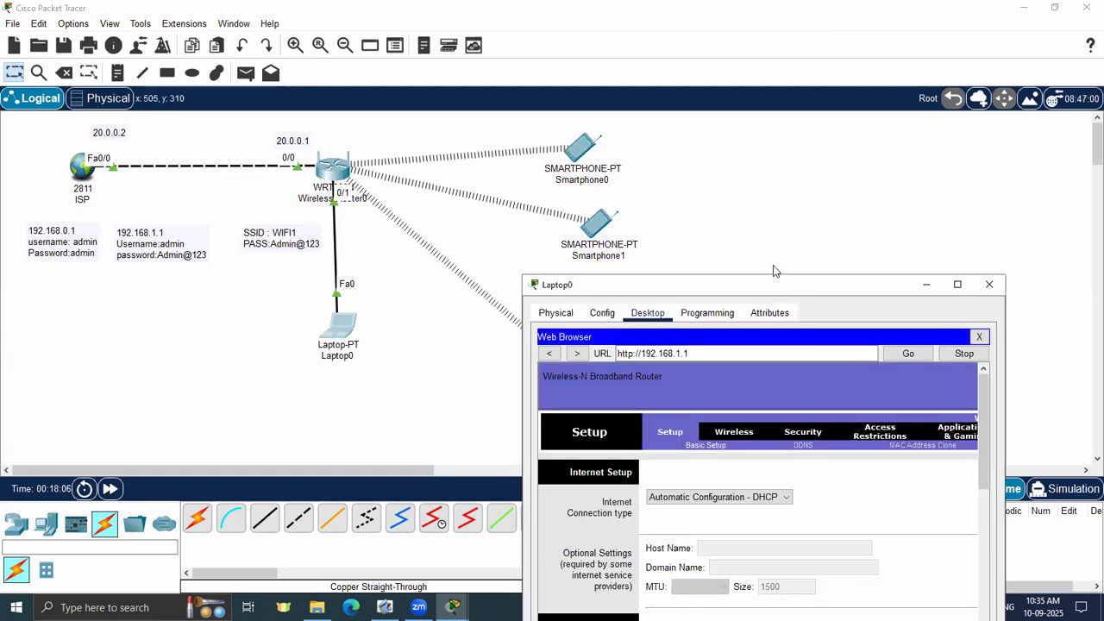
{"action": "left_click_drag", "start_coordinate": [770, 285], "coordinate": [308, 26]}
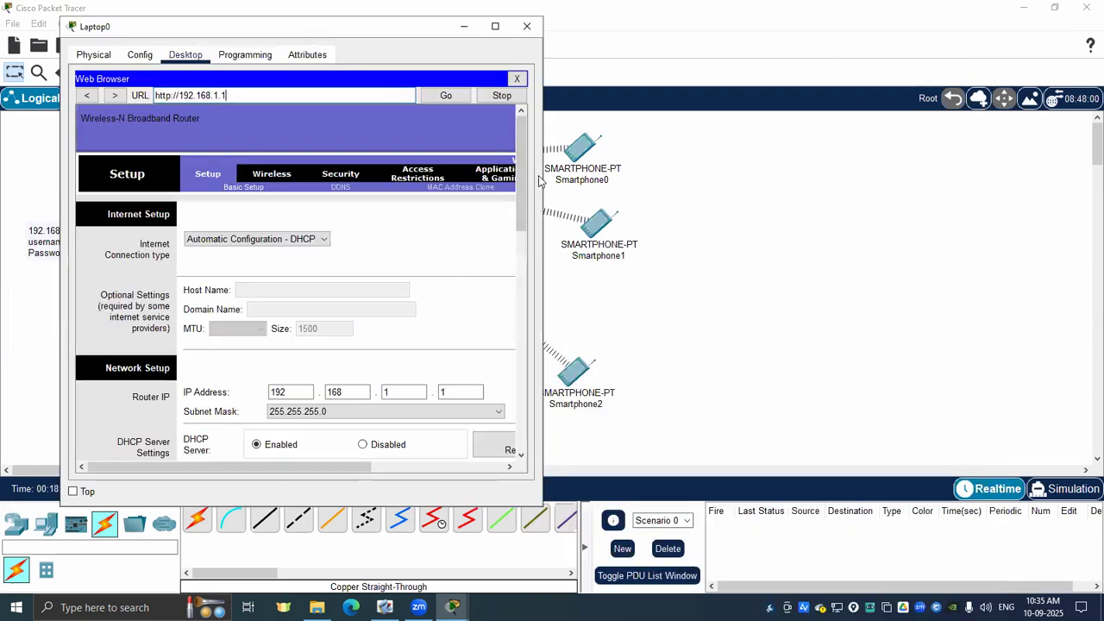
{"action": "left_click_drag", "start_coordinate": [542, 173], "coordinate": [999, 176]}
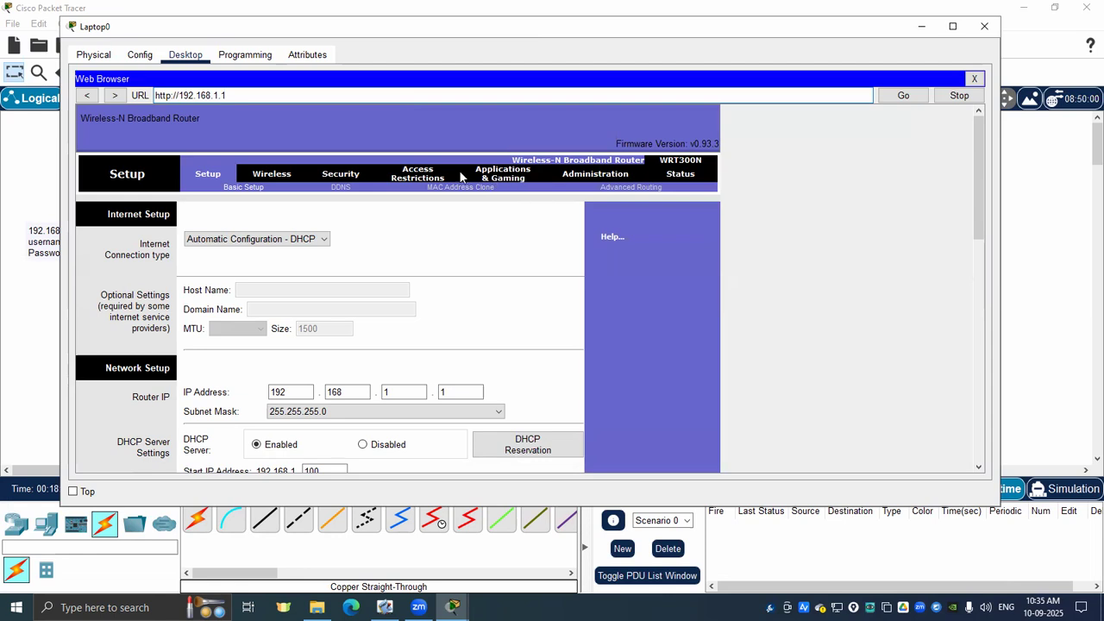
- Set the network name (SSID) to wifi1 in the router's Basic Wireless Settings
{"action": "left_click", "coordinate": [267, 175]}
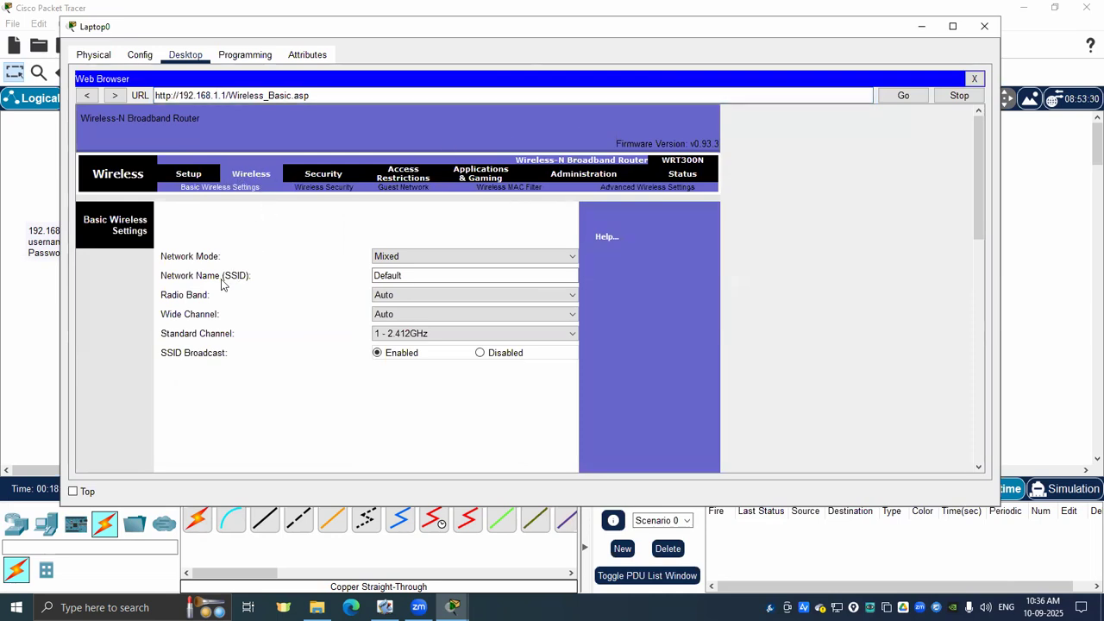
{"action": "left_click", "coordinate": [404, 275]}
{"action": "left_click_drag", "start_coordinate": [404, 275], "coordinate": [345, 276]}
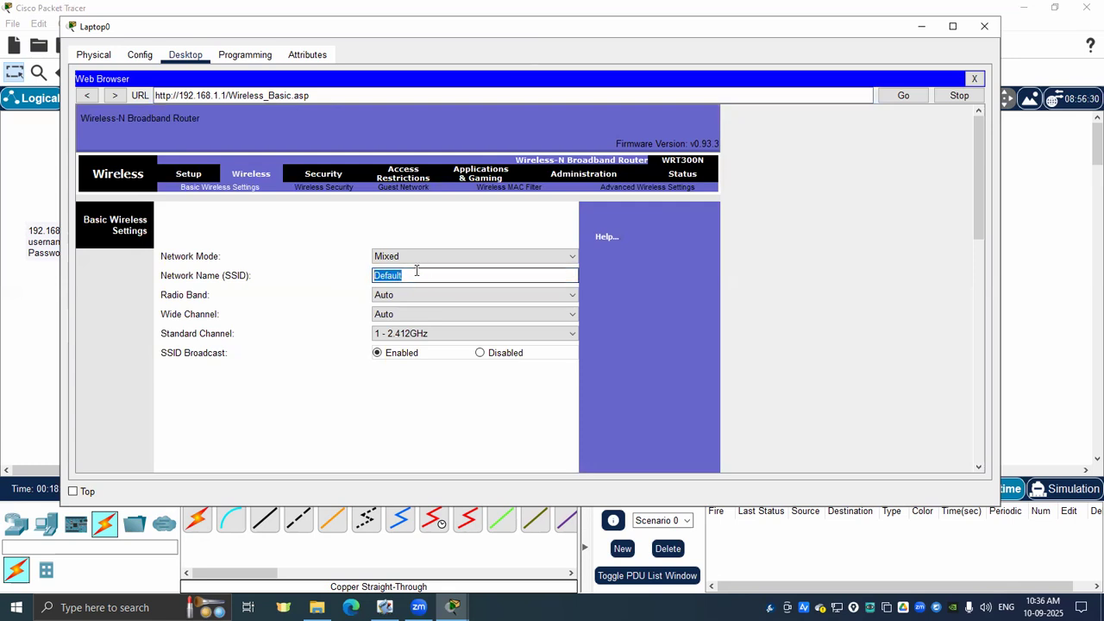
{"action": "type", "text": "wifi1"}
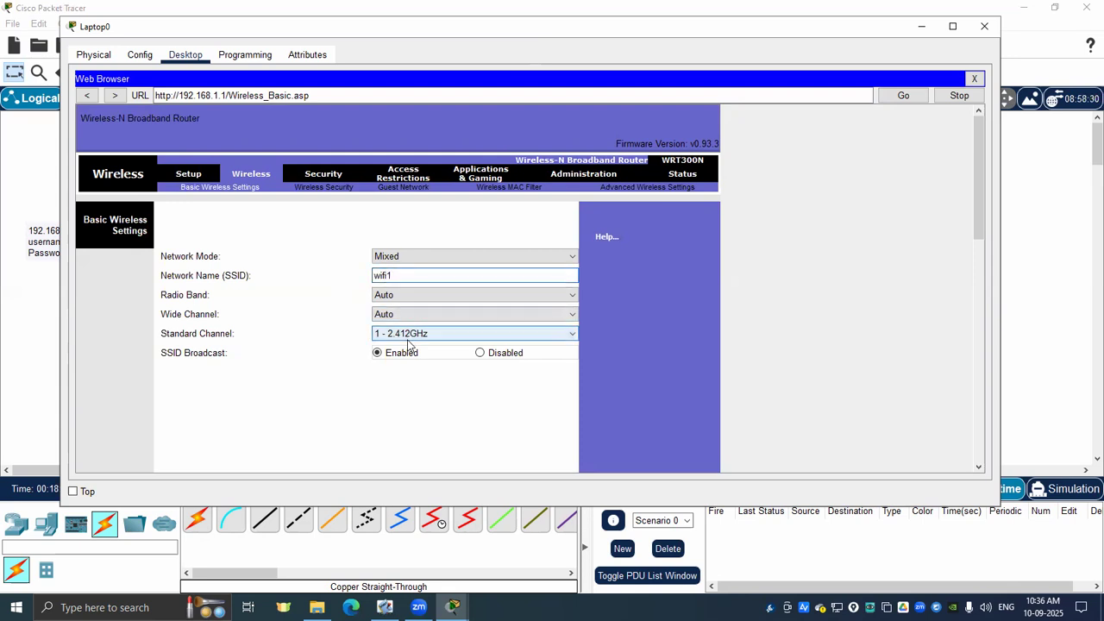
{"action": "scroll", "coordinate": [671, 311], "scroll_direction": "down", "scroll_amount": 5}
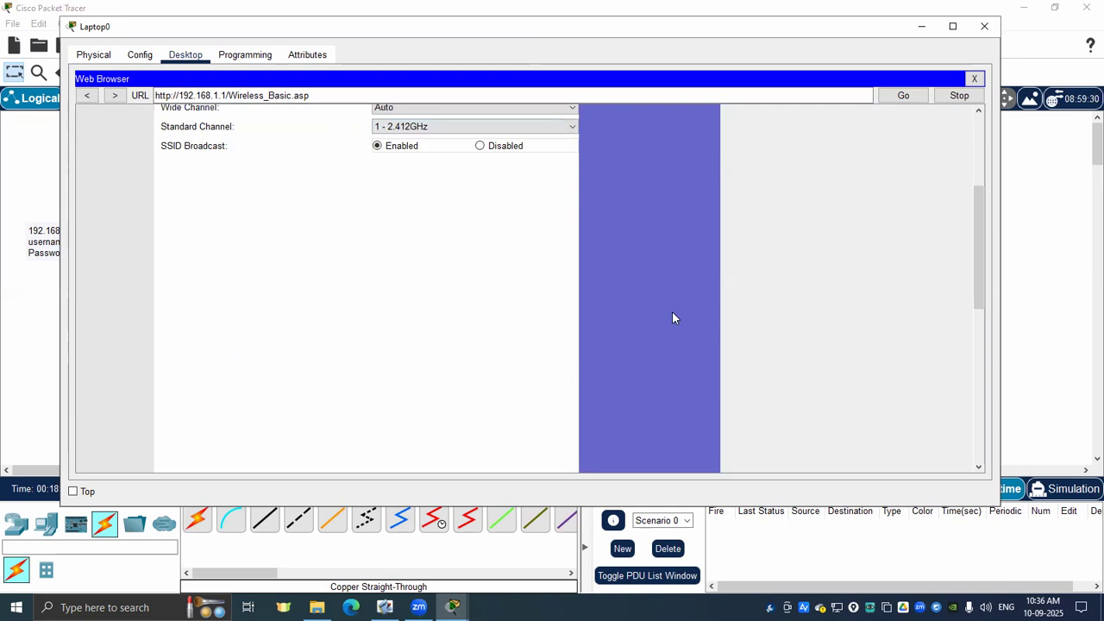
{"action": "scroll", "coordinate": [671, 308], "scroll_direction": "up", "scroll_amount": 3}
{"action": "scroll", "coordinate": [671, 308], "scroll_direction": "up", "scroll_amount": 2}
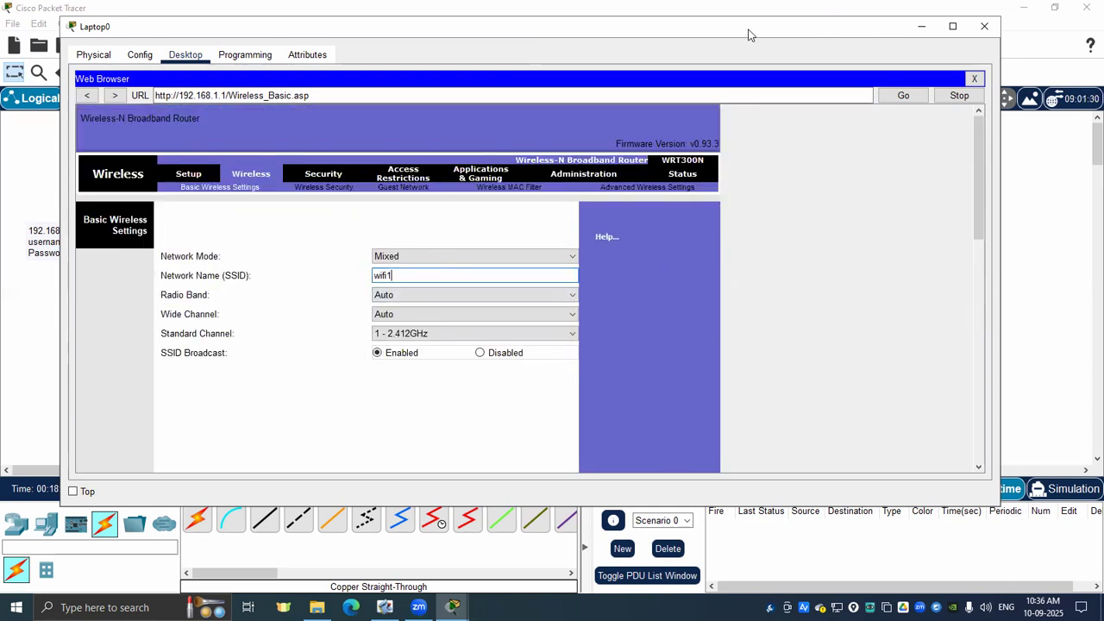
- Narrow the Laptop0 window, place it beside the topology and save the router's Basic Wireless Settings
{"action": "left_click_drag", "start_coordinate": [749, 34], "coordinate": [713, 264]}
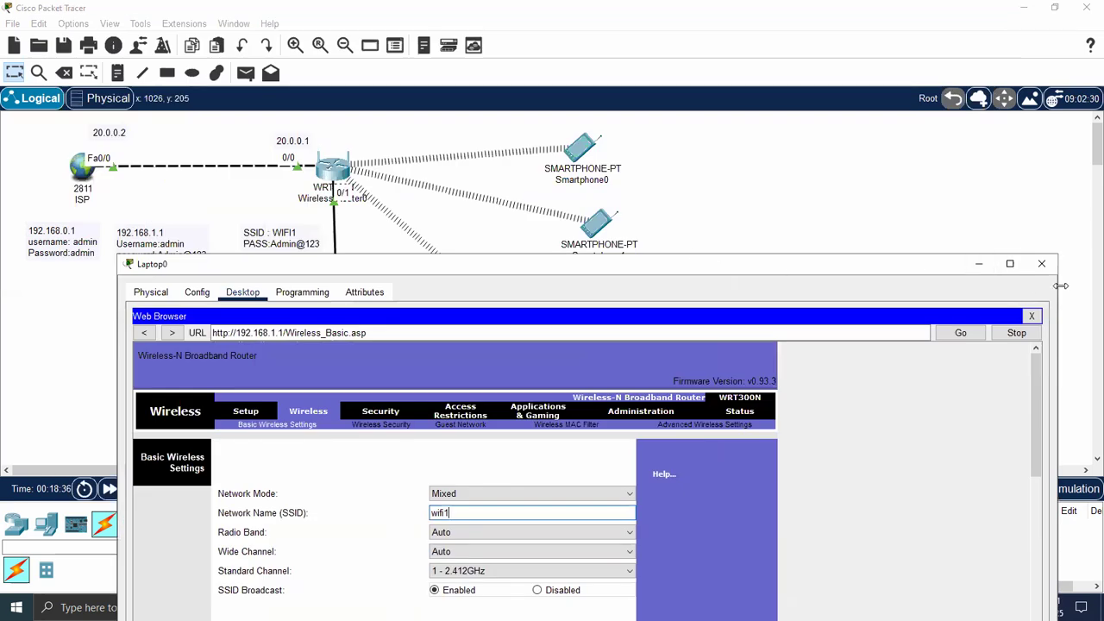
{"action": "left_click_drag", "start_coordinate": [1059, 286], "coordinate": [798, 286]}
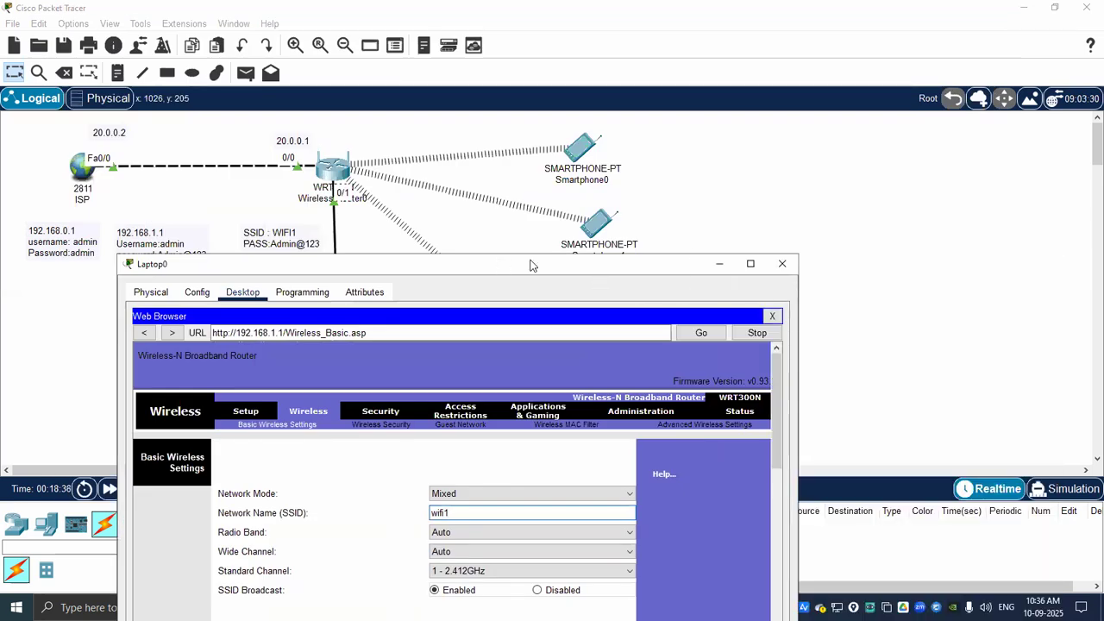
{"action": "left_click_drag", "start_coordinate": [530, 265], "coordinate": [961, 89]}
{"action": "scroll", "coordinate": [872, 380], "scroll_direction": "down", "scroll_amount": 3}
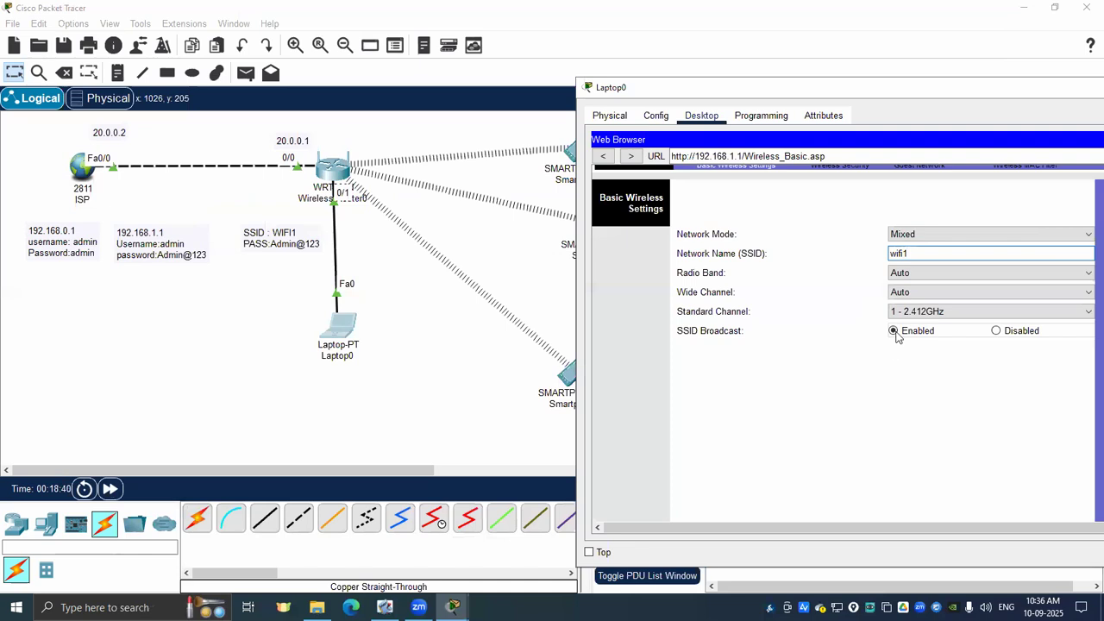
{"action": "scroll", "coordinate": [902, 273], "scroll_direction": "down", "scroll_amount": 5}
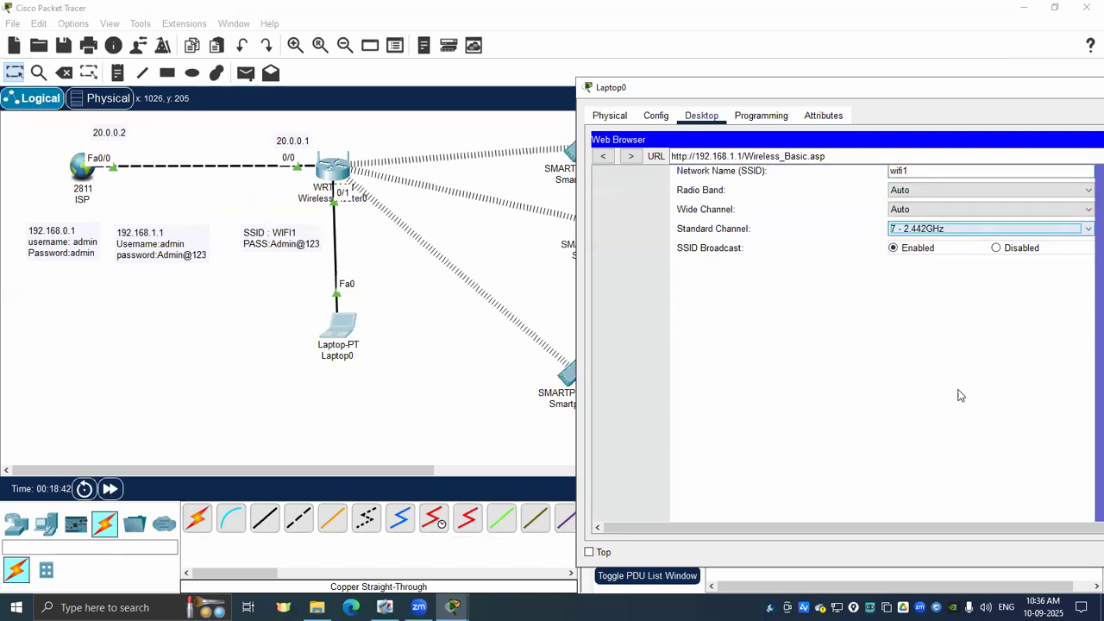
{"action": "scroll", "coordinate": [959, 412], "scroll_direction": "down", "scroll_amount": 2}
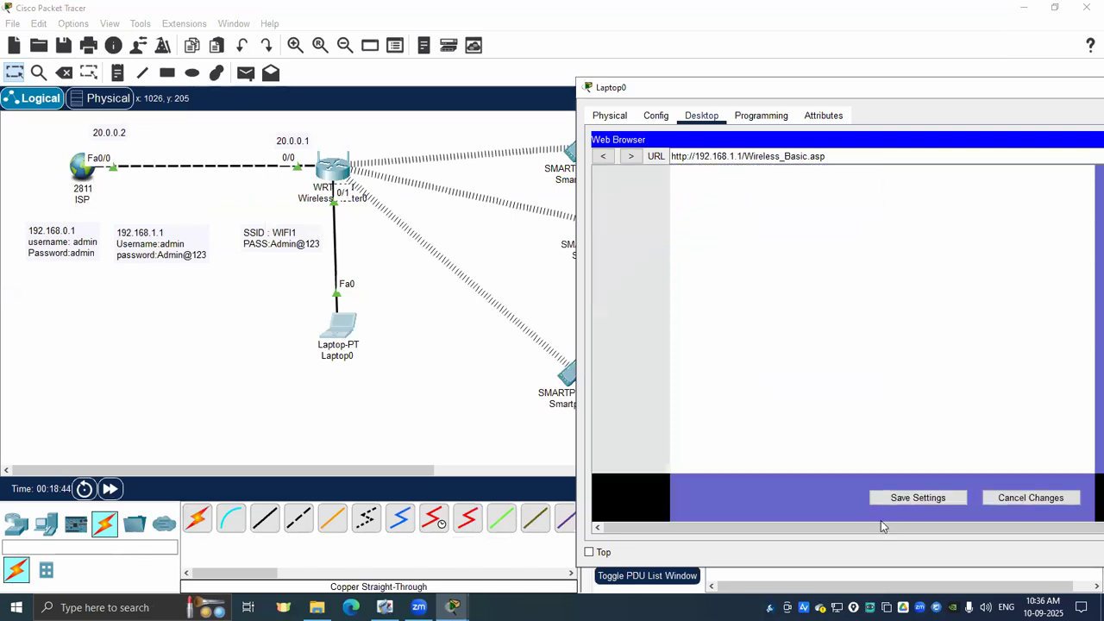
{"action": "left_click_drag", "start_coordinate": [740, 88], "coordinate": [796, 86]}
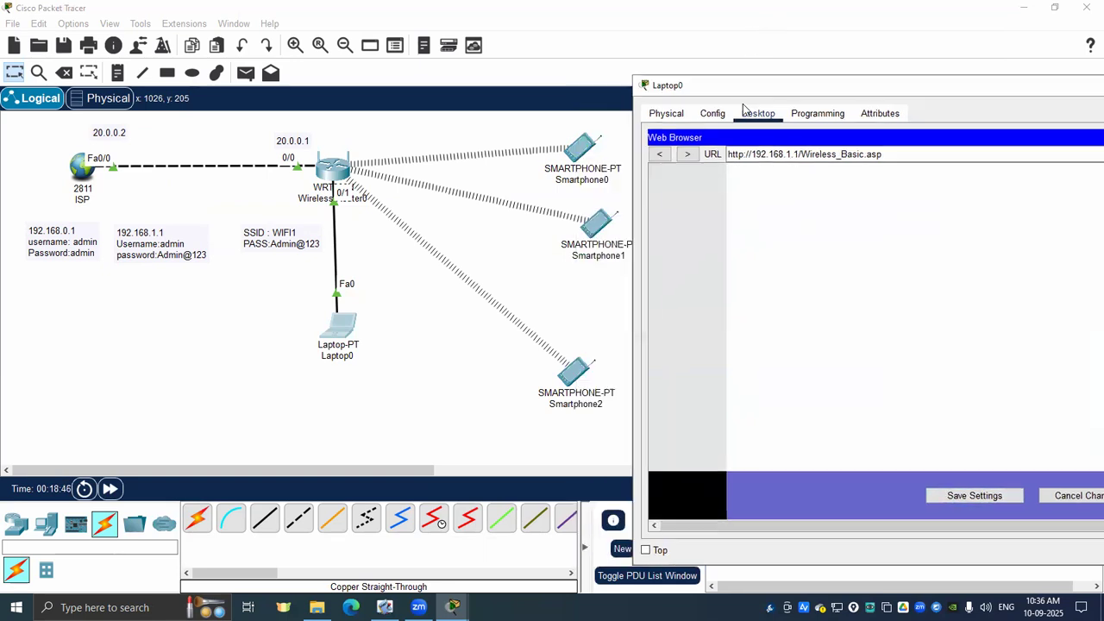
{"action": "left_click", "coordinate": [974, 497]}
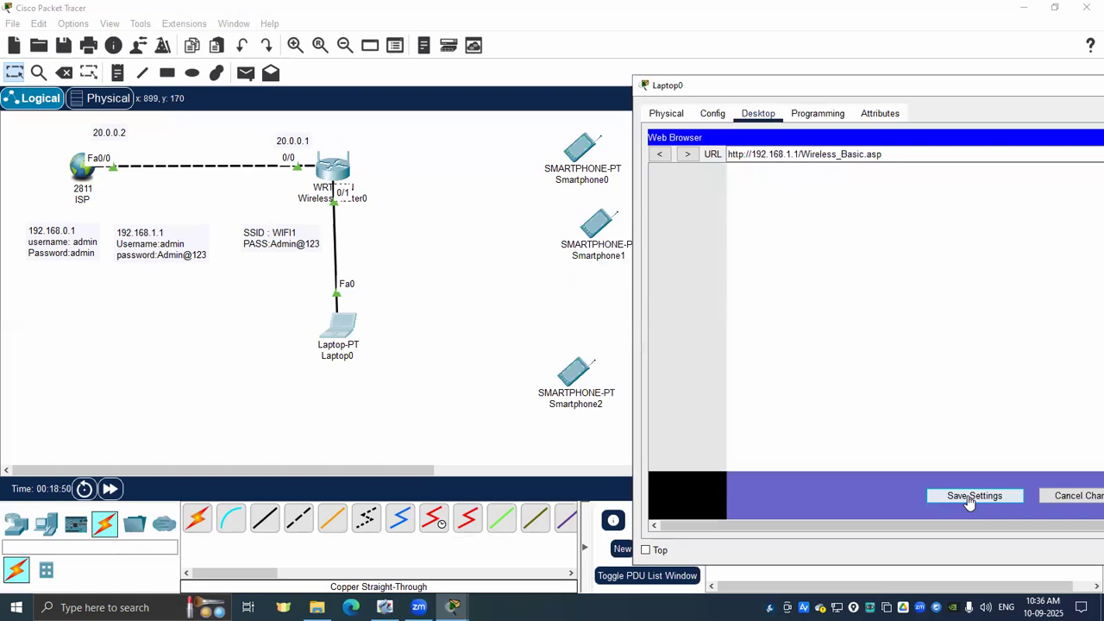
- Reposition the Laptop0 window so the whole router page is in view, back at the start of the Basic Wireless Settings
{"action": "left_click_drag", "start_coordinate": [862, 88], "coordinate": [803, 95]}
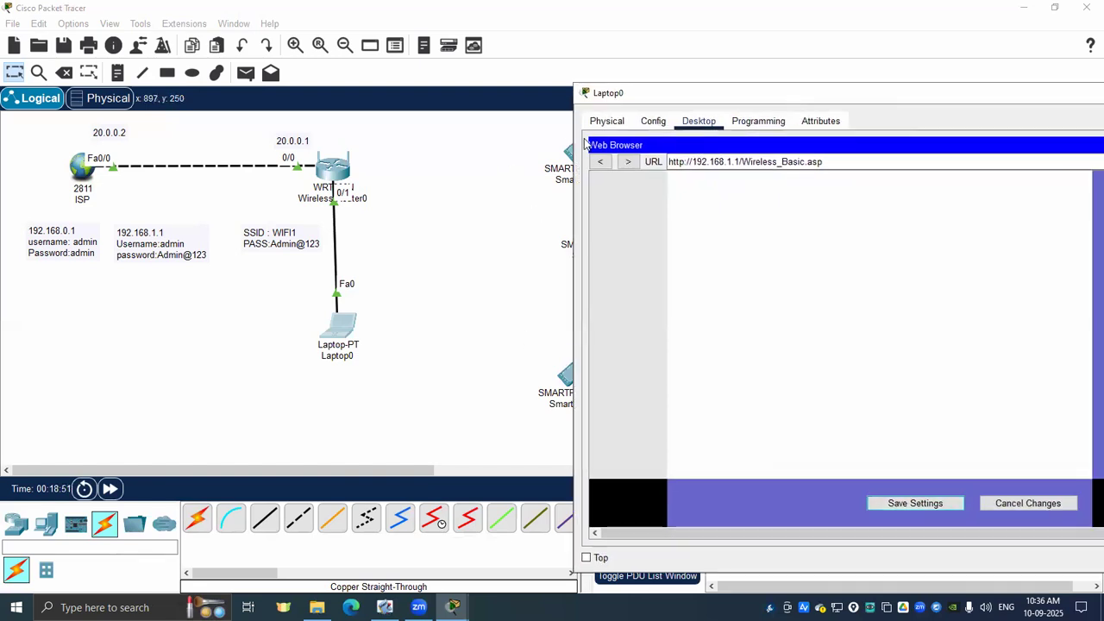
{"action": "left_click_drag", "start_coordinate": [653, 95], "coordinate": [763, 93]}
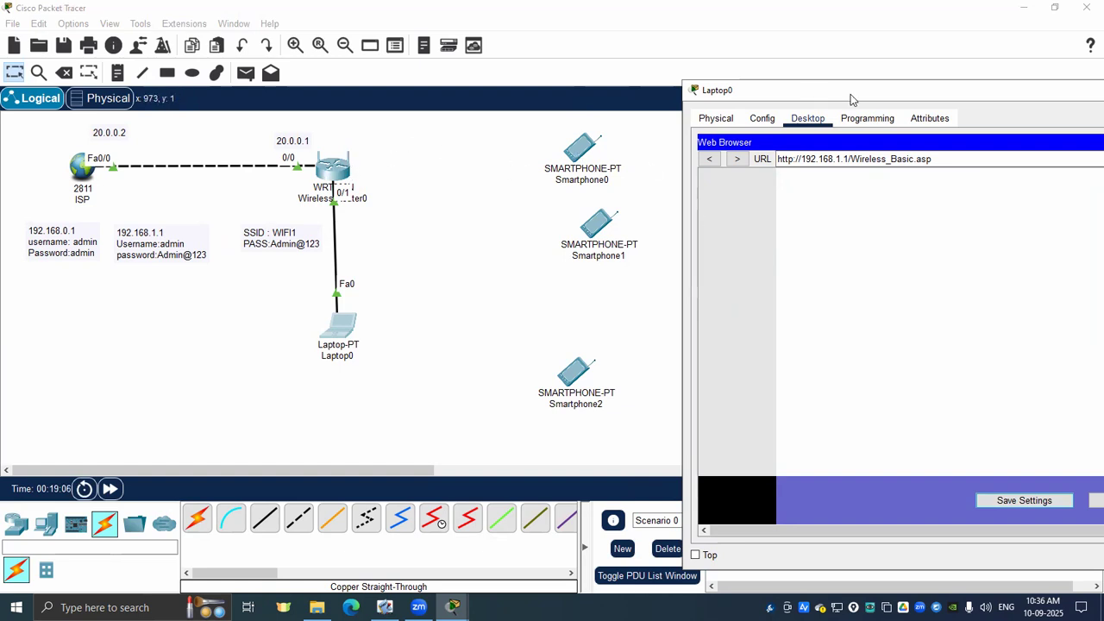
{"action": "left_click_drag", "start_coordinate": [777, 96], "coordinate": [456, 69]}
{"action": "scroll", "coordinate": [672, 288], "scroll_direction": "up", "scroll_amount": 10}
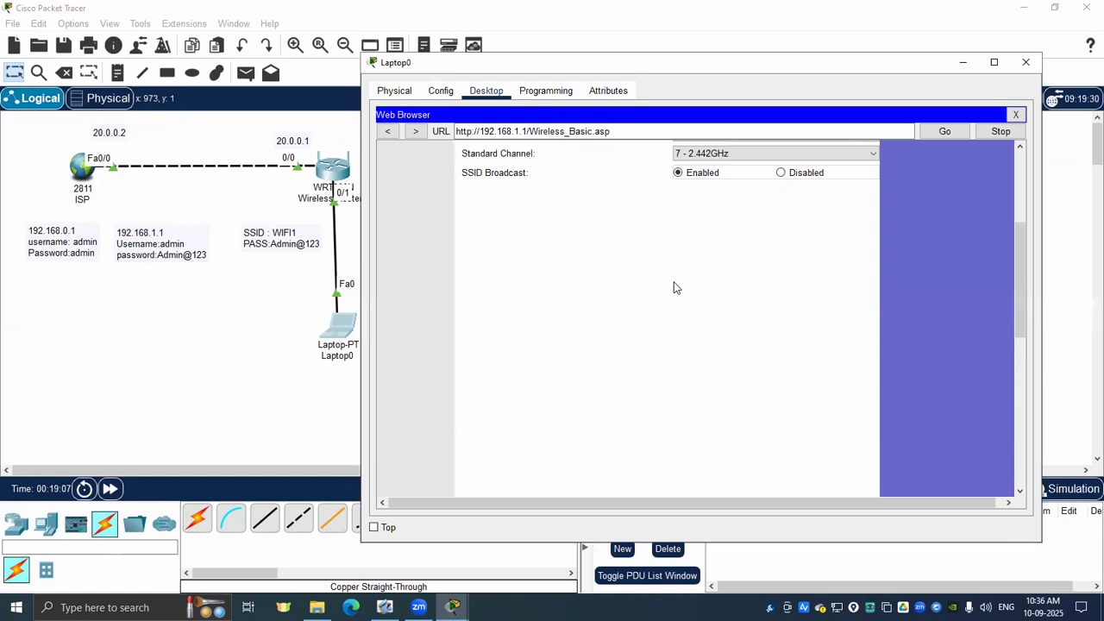
{"action": "scroll", "coordinate": [677, 288], "scroll_direction": "up", "scroll_amount": 1}
{"action": "scroll", "coordinate": [550, 231], "scroll_direction": "up", "scroll_amount": 3}
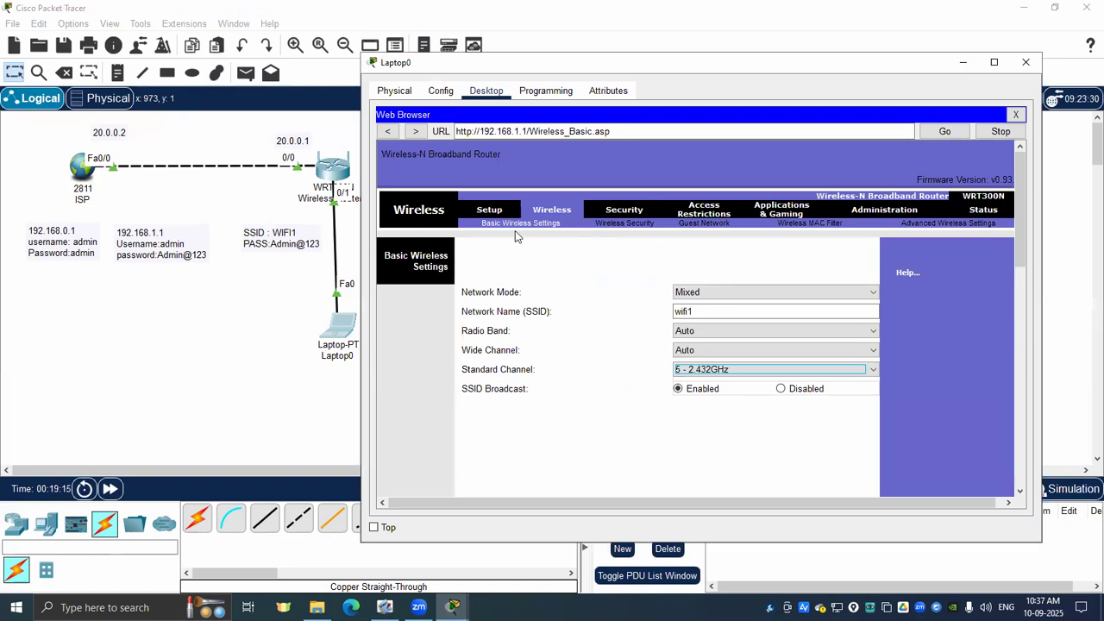
- Open the router's Wireless Security page and set the security mode to WPA2 Personal with AES encryption
{"action": "left_click", "coordinate": [612, 225]}
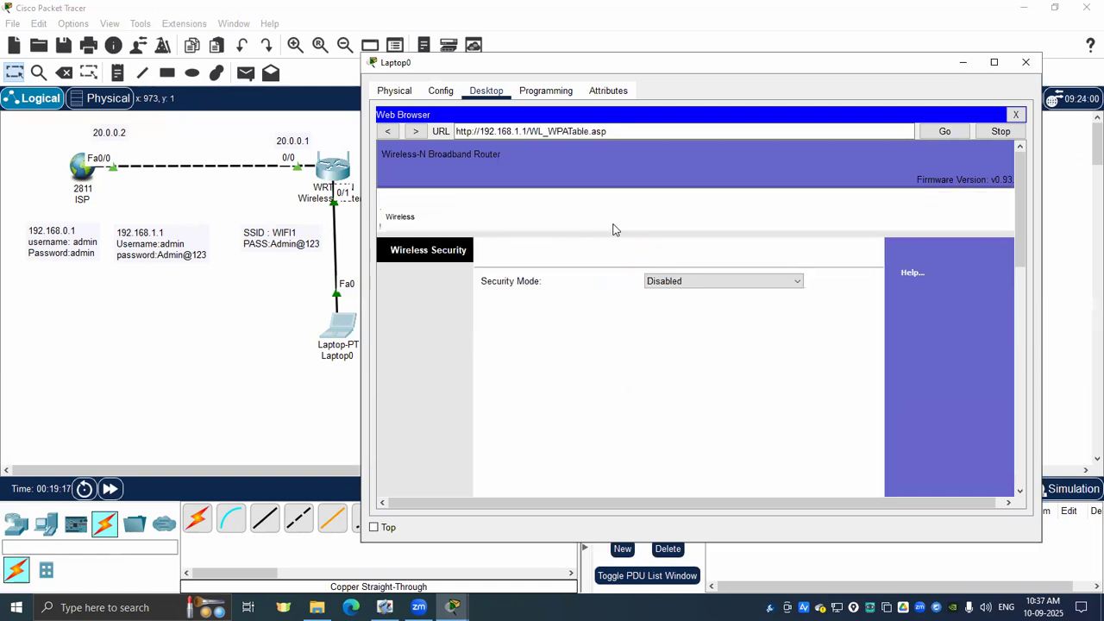
{"action": "left_click", "coordinate": [679, 282]}
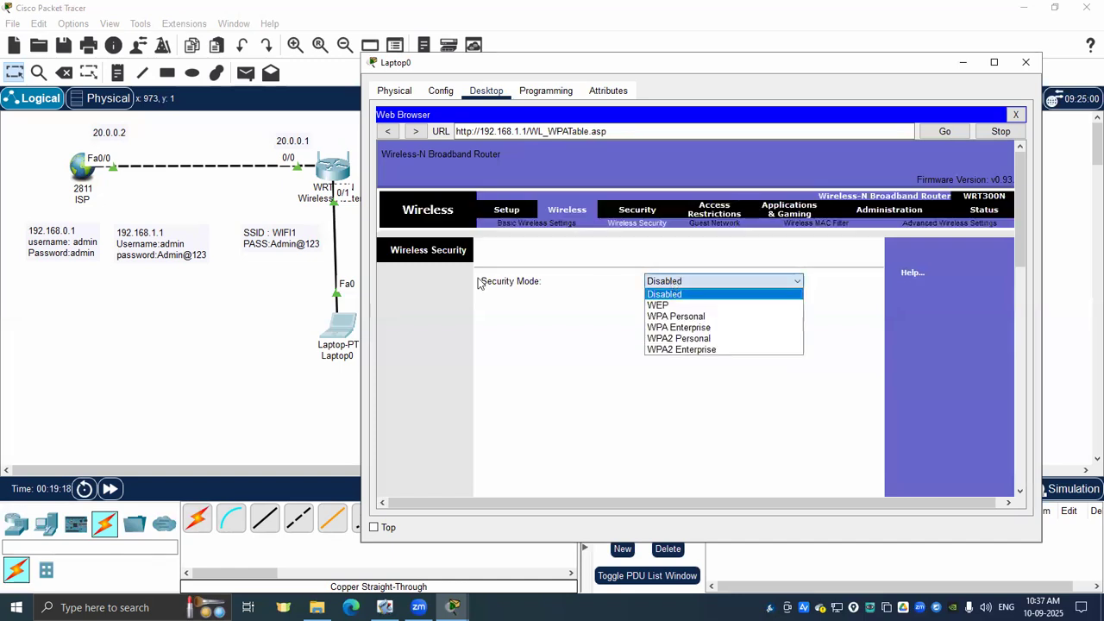
{"action": "left_click", "coordinate": [677, 339]}
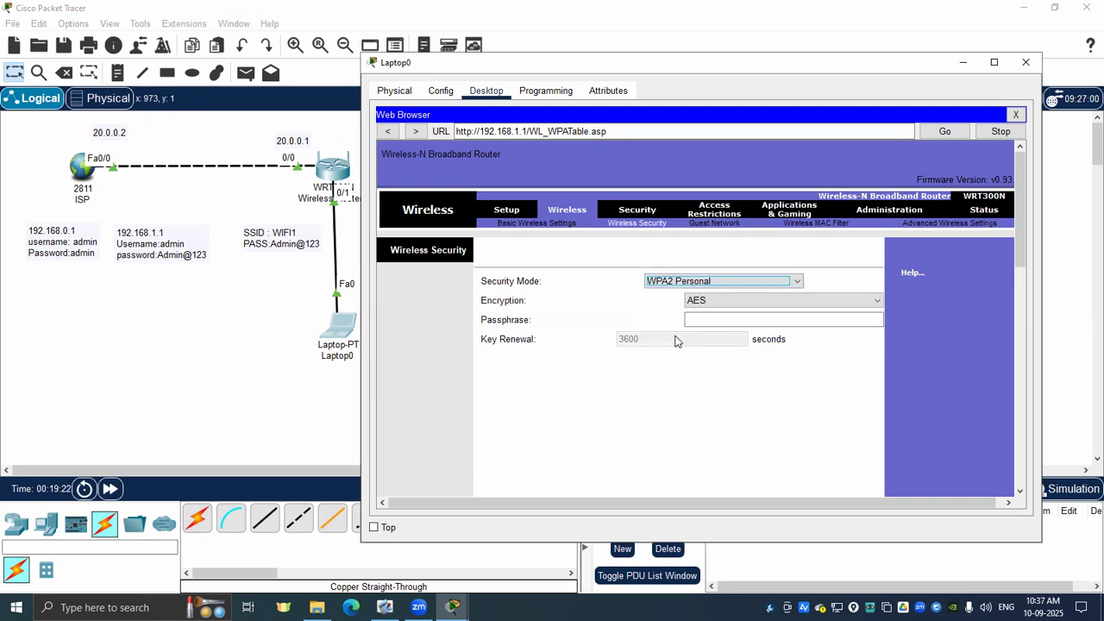
{"action": "left_click", "coordinate": [737, 300]}
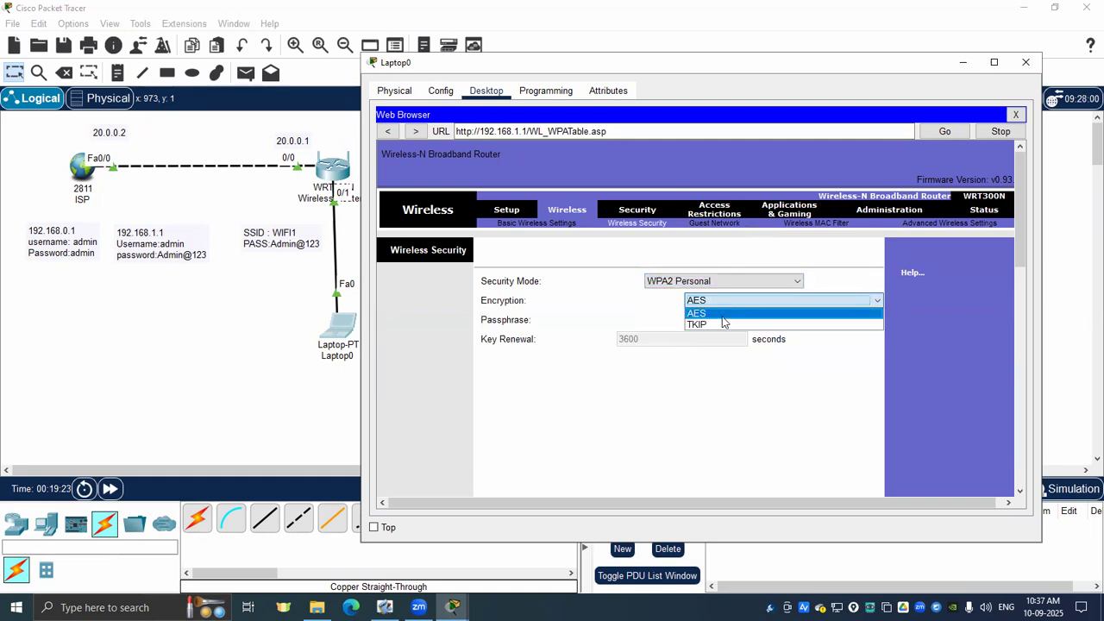
{"action": "left_click", "coordinate": [712, 314]}
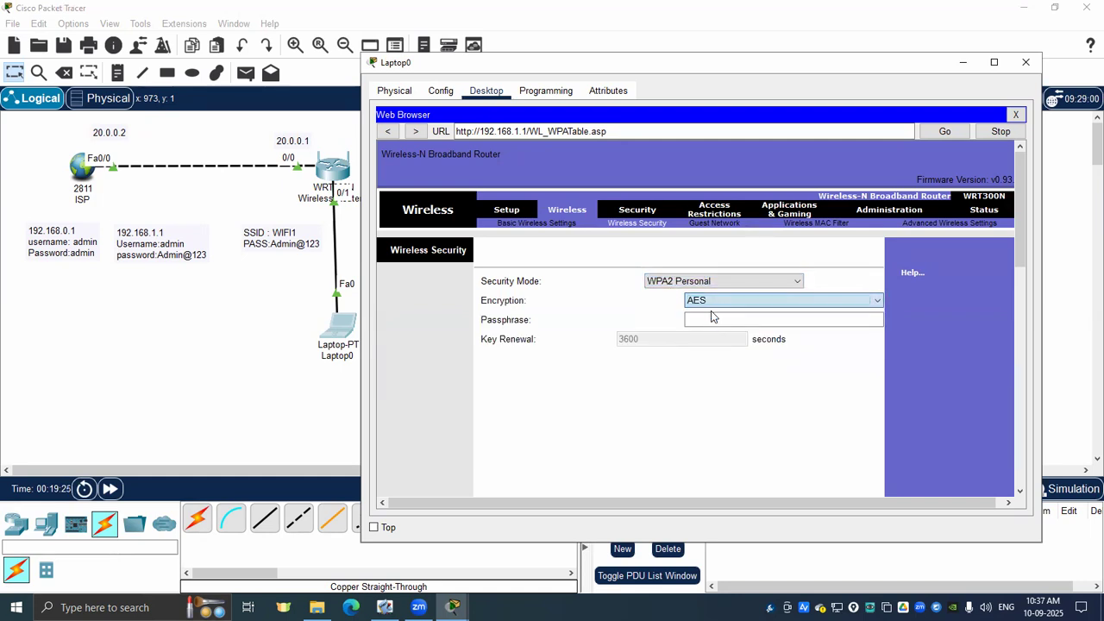
{"action": "left_click", "coordinate": [716, 319]}
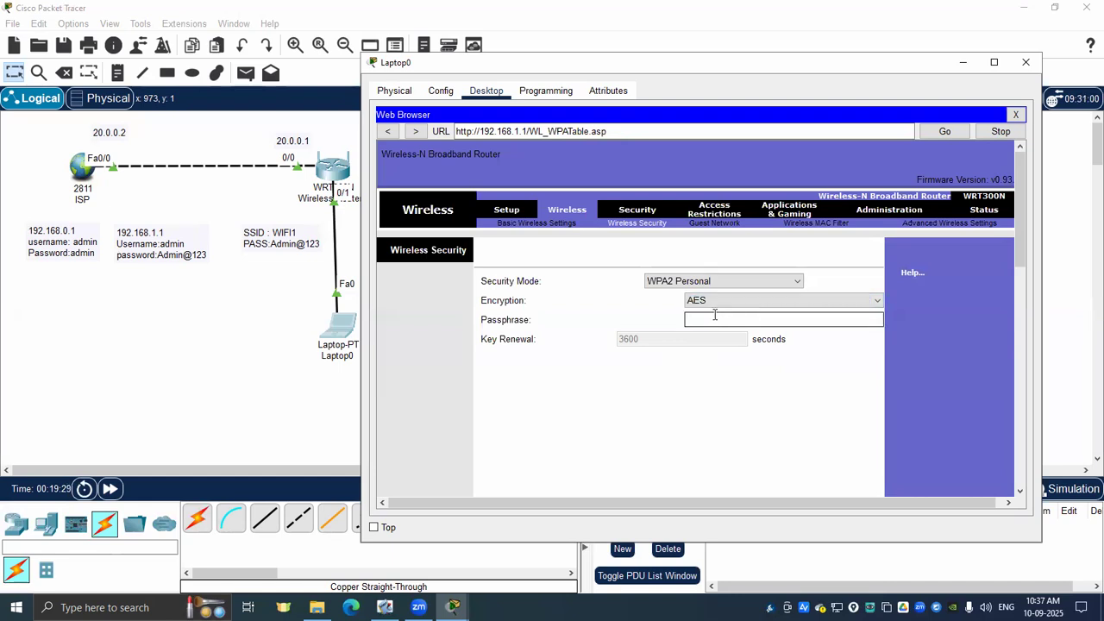
{"action": "left_click", "coordinate": [716, 300]}
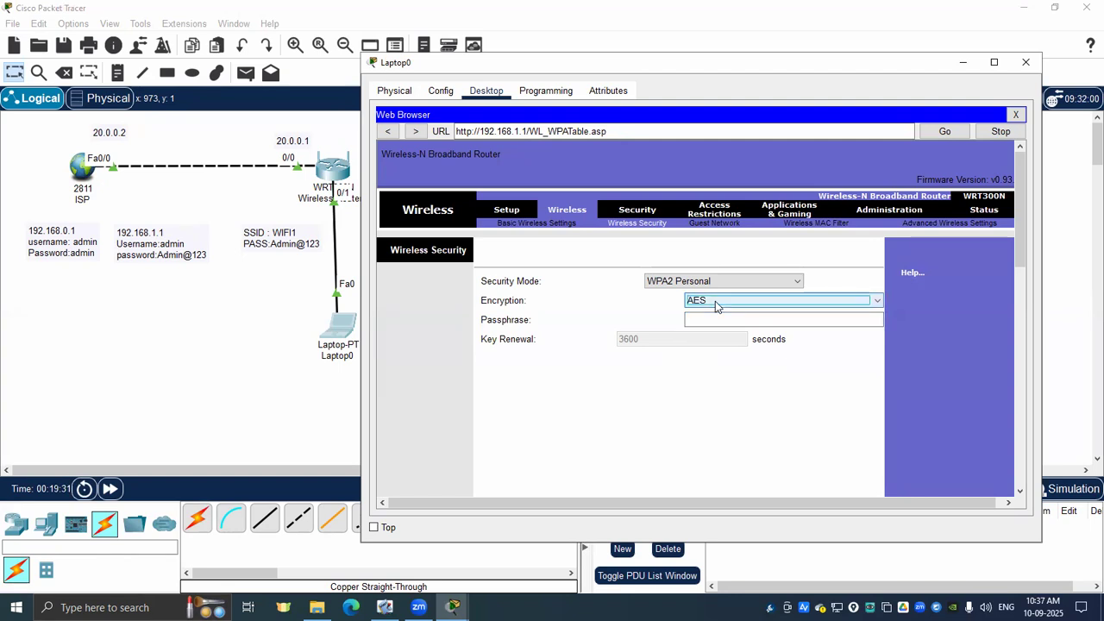
{"action": "left_click", "coordinate": [709, 314]}
- Enter the Wi-Fi passphrase in the router's wireless security settings, save them and minimize the Laptop0 window
{"action": "left_click", "coordinate": [707, 319]}
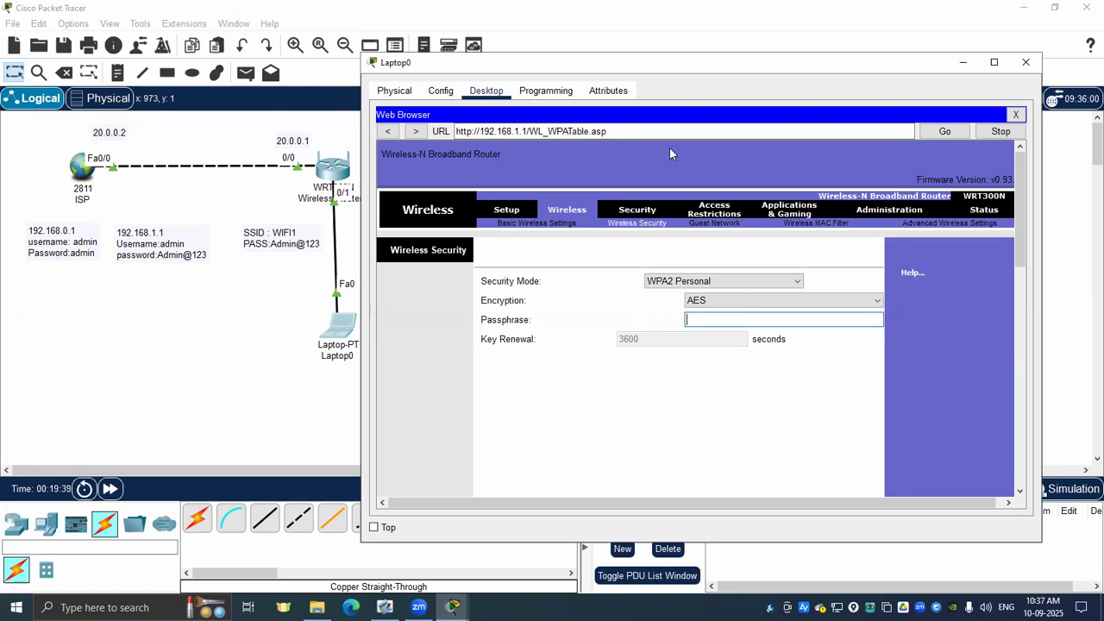
{"action": "type", "text": "Admin@123"}
{"action": "left_click_drag", "start_coordinate": [749, 319], "coordinate": [623, 324]}
{"action": "scroll", "coordinate": [949, 350], "scroll_direction": "down", "scroll_amount": 5}
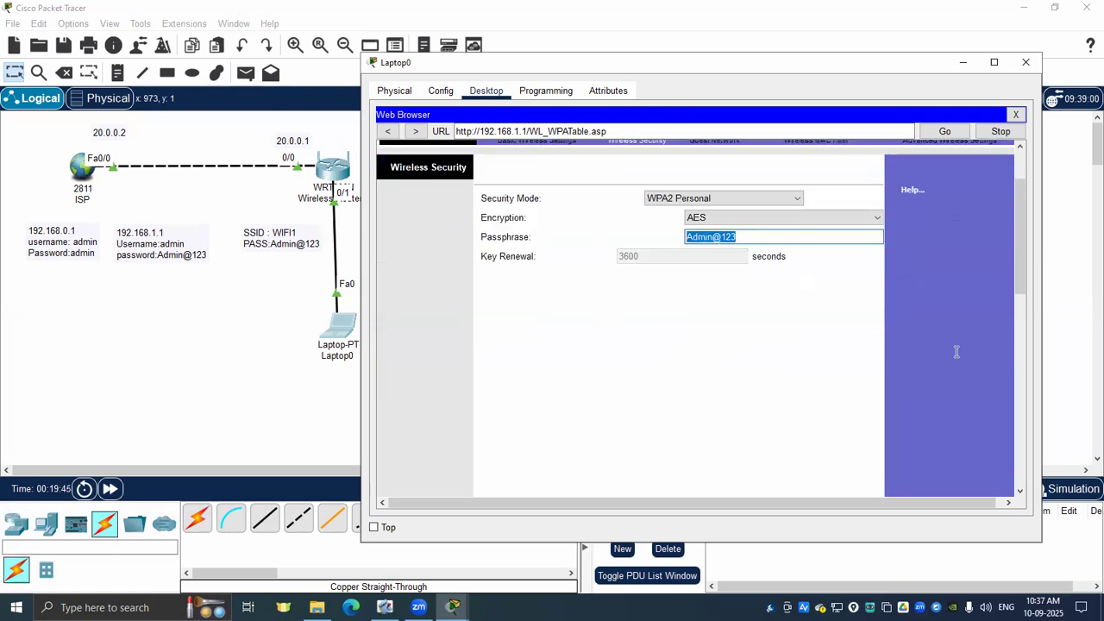
{"action": "scroll", "coordinate": [925, 346], "scroll_direction": "down", "scroll_amount": 2}
{"action": "left_click", "coordinate": [693, 472]}
{"action": "left_click", "coordinate": [963, 62]}
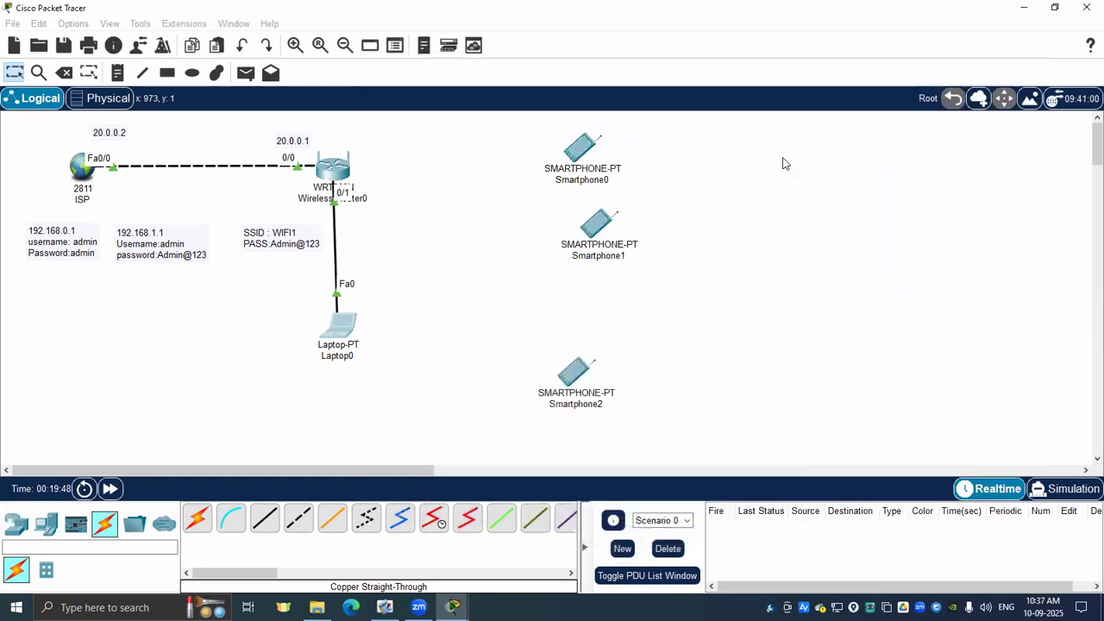
- Open Smartphone0's Wireless0 interface configuration and set its SSID to wifi1
{"action": "left_click", "coordinate": [582, 148]}
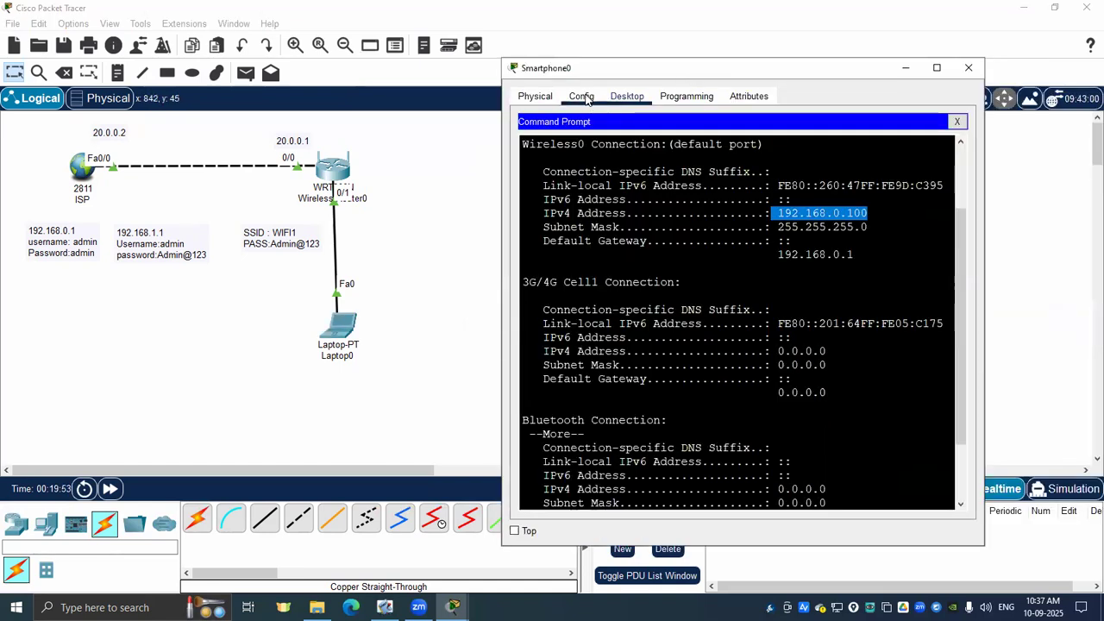
{"action": "left_click", "coordinate": [583, 99]}
{"action": "left_click_drag", "start_coordinate": [672, 67], "coordinate": [906, 104]}
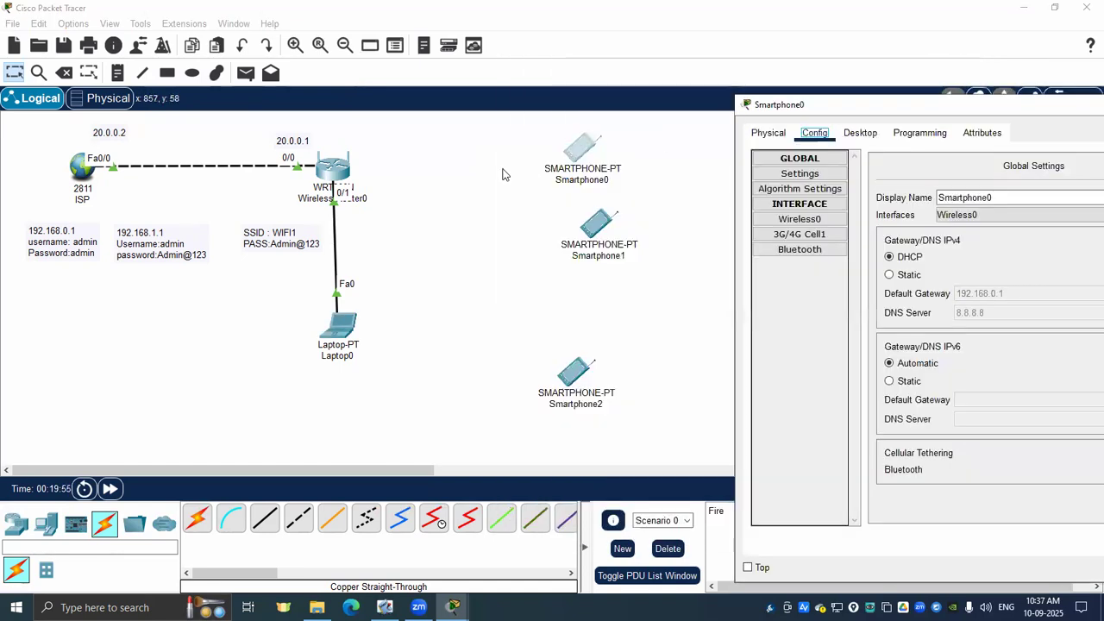
{"action": "left_click", "coordinate": [796, 224]}
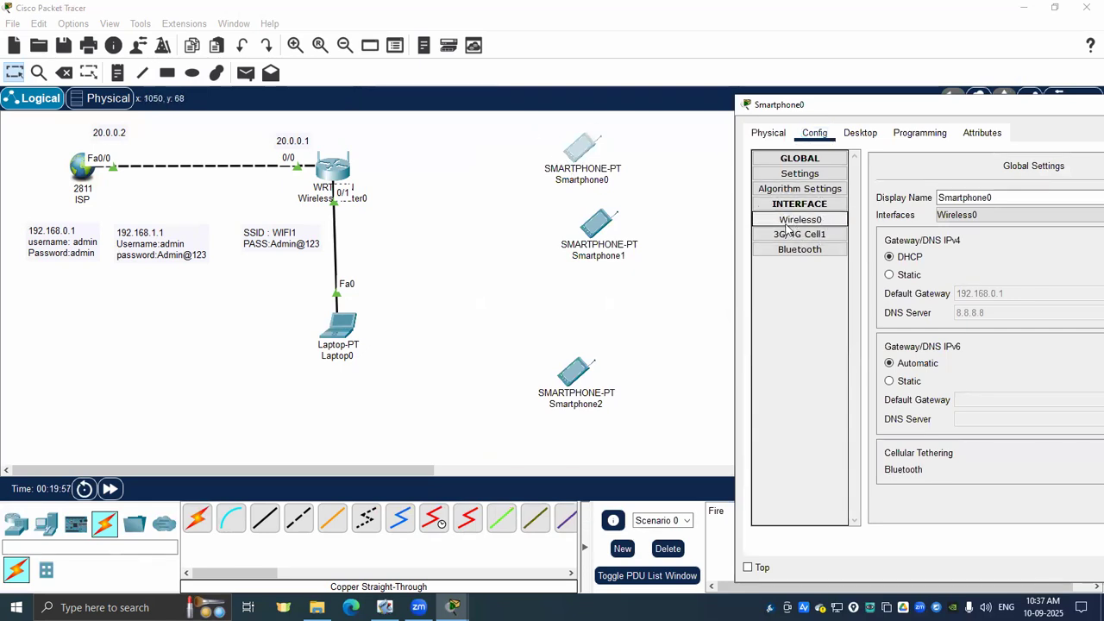
{"action": "left_click", "coordinate": [815, 219]}
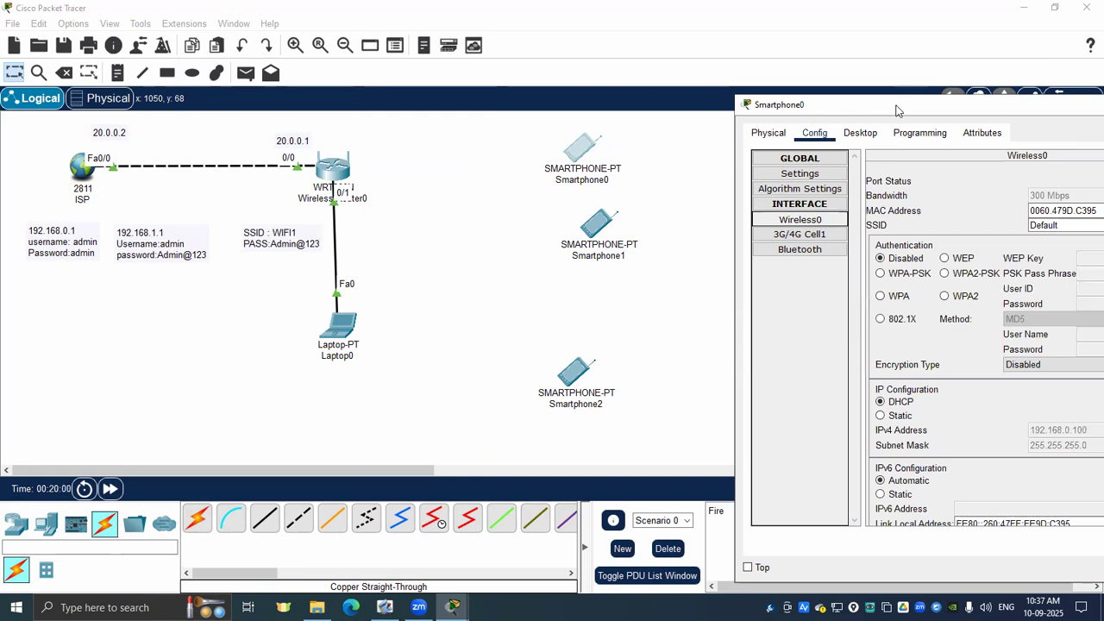
{"action": "left_click_drag", "start_coordinate": [897, 105], "coordinate": [749, 108]}
{"action": "left_click_drag", "start_coordinate": [927, 222], "coordinate": [834, 225]}
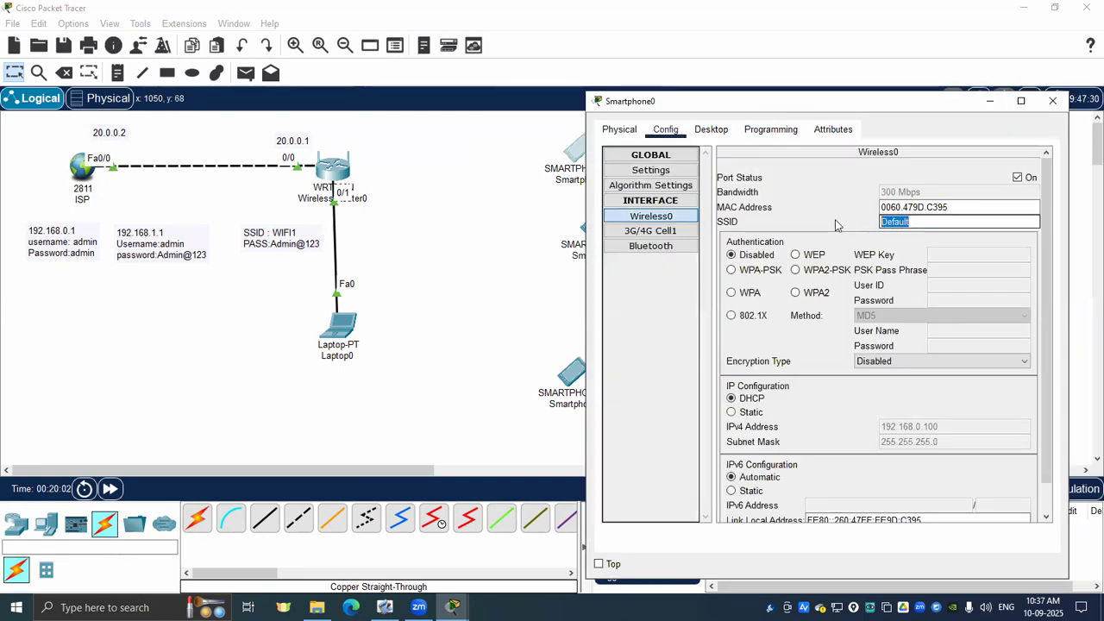
{"action": "type", "text": "wifi1"}
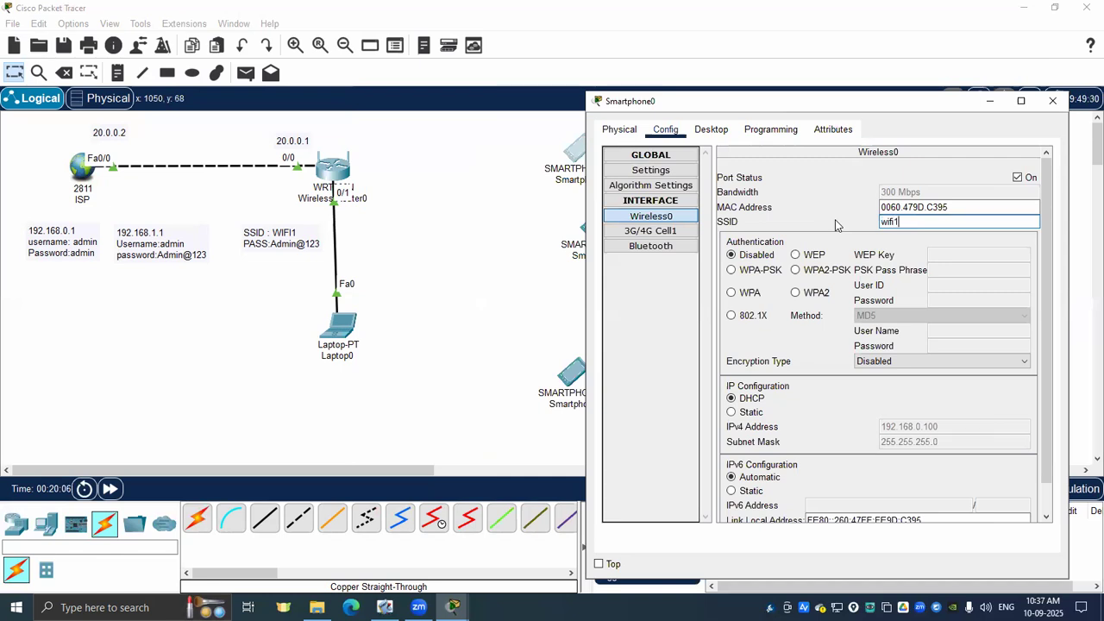
- Set Smartphone0's wireless authentication to WPA2-PSK, enter the PSK pass phrase and return to the topology
{"action": "left_click", "coordinate": [803, 275]}
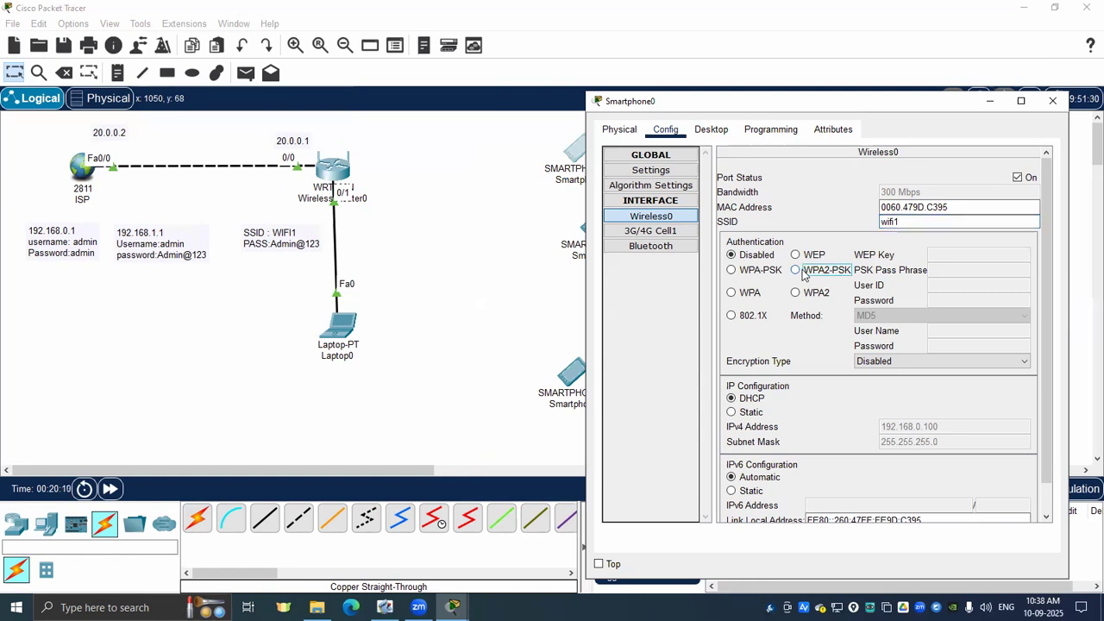
{"action": "left_click", "coordinate": [949, 268]}
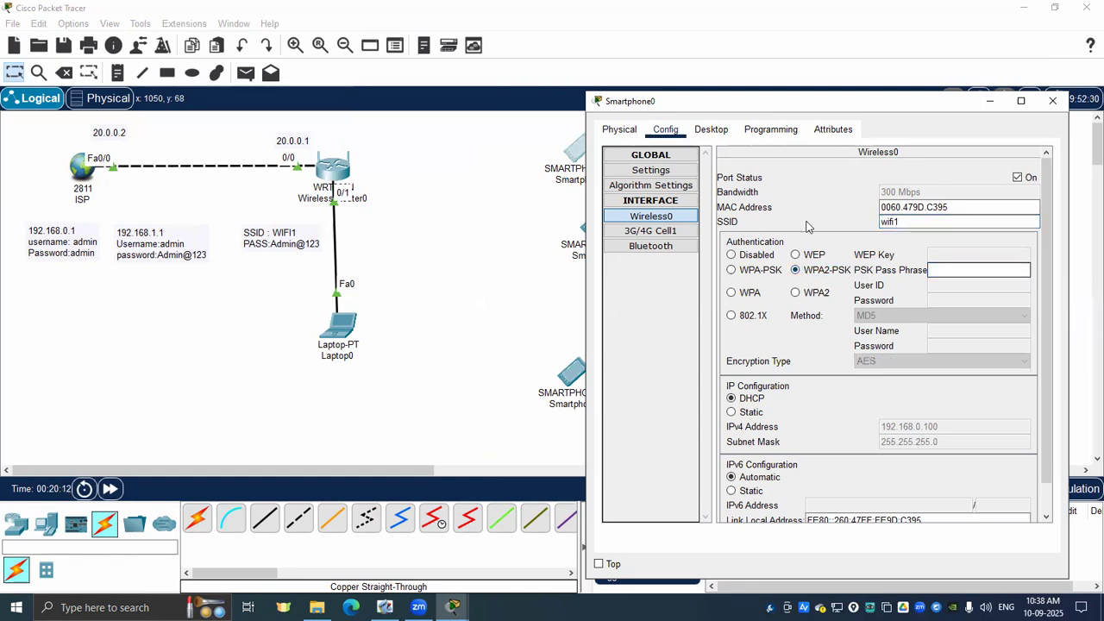
{"action": "type", "text": "Admin"}
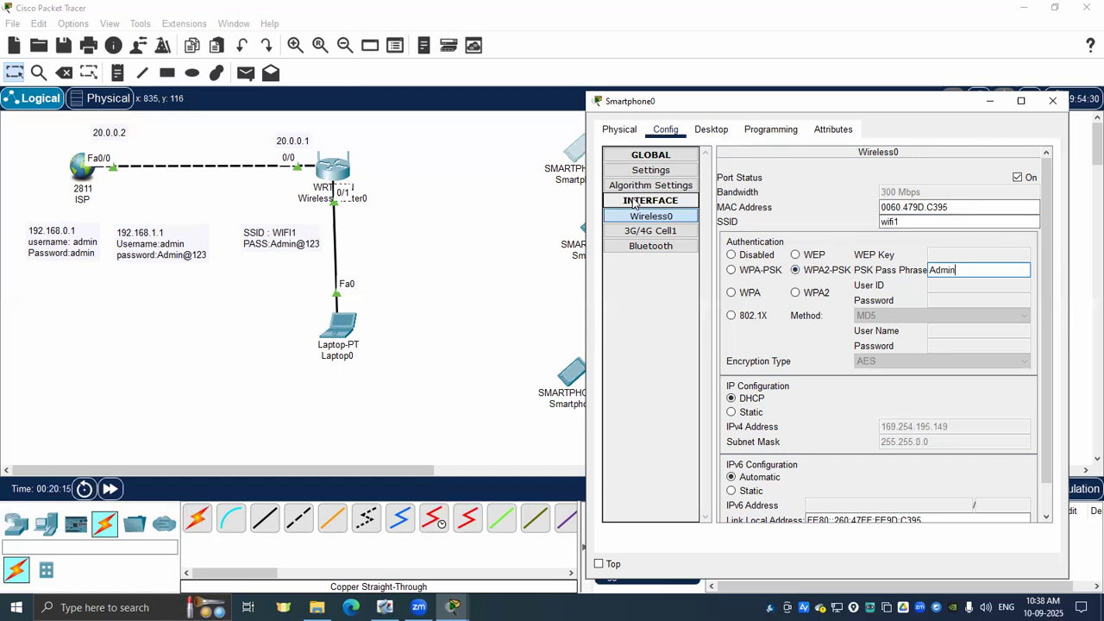
{"action": "type", "text": "@123"}
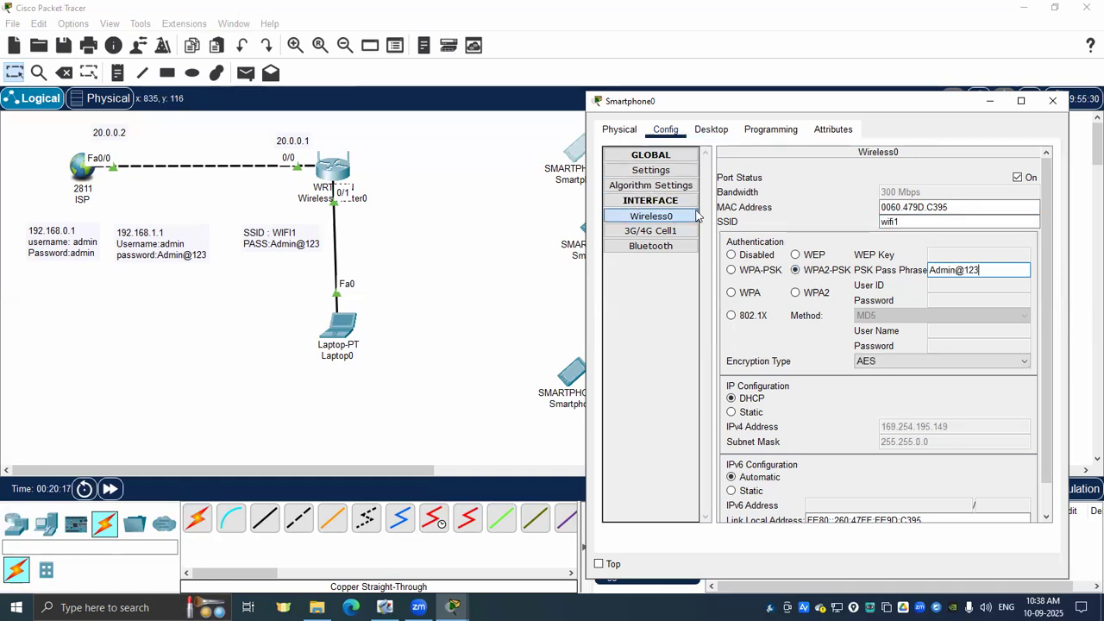
{"action": "left_click", "coordinate": [652, 170]}
{"action": "left_click", "coordinate": [659, 219]}
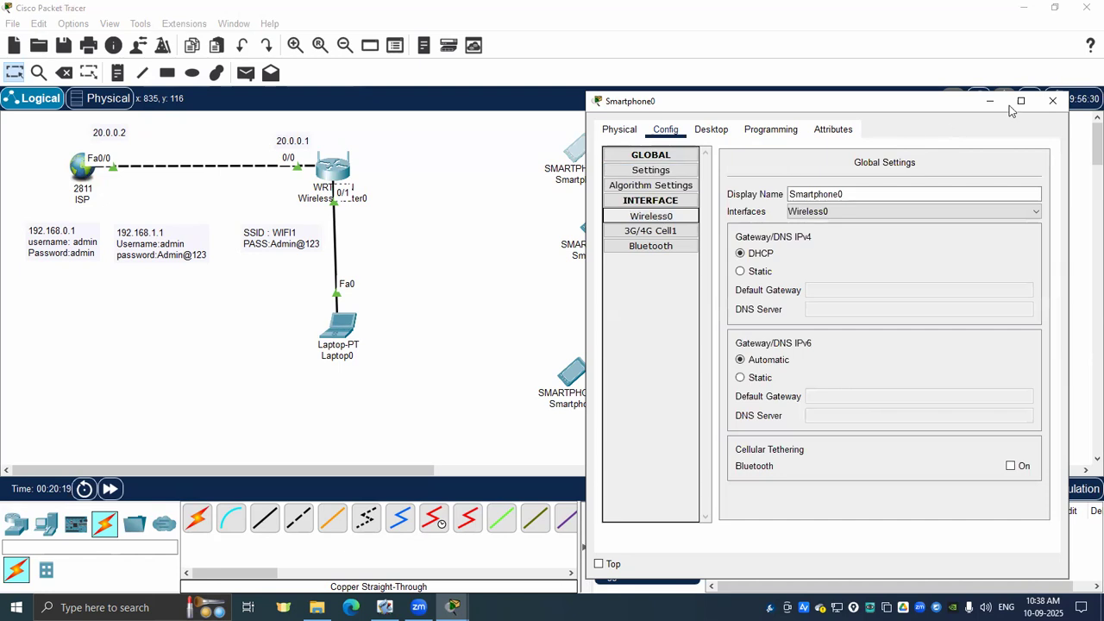
{"action": "left_click", "coordinate": [505, 160]}
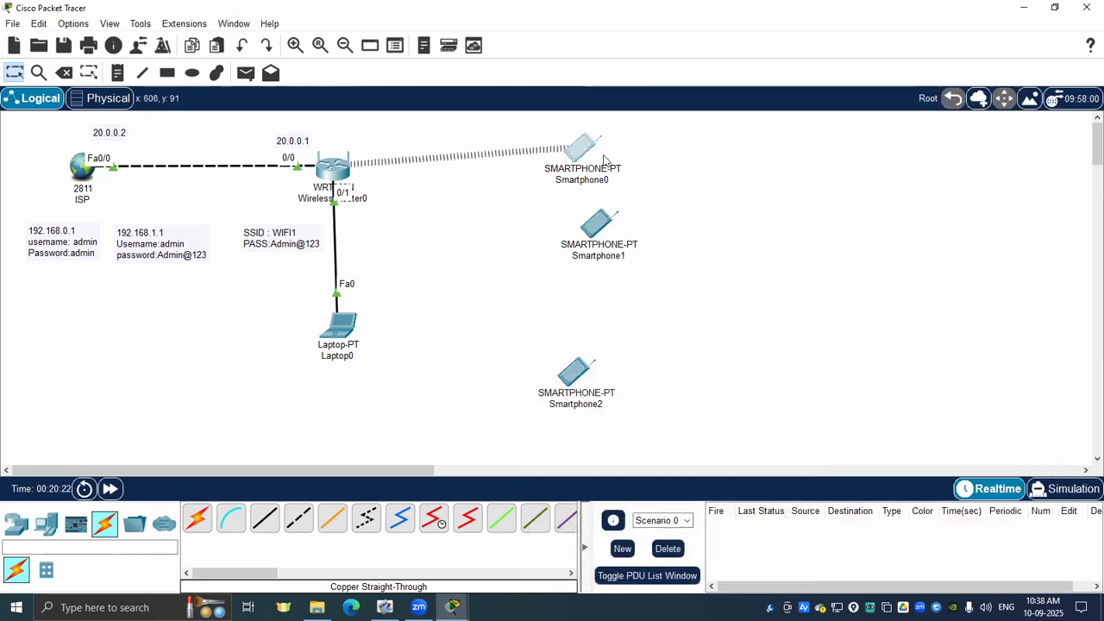
- Shift the SSID note and the 192.168.1.1 login note slightly within the topology
{"action": "mouse_move", "coordinate": [279, 244]}
{"action": "left_mouse_down"}
{"action": "mouse_move", "coordinate": [295, 217]}
{"action": "mouse_move", "coordinate": [268, 229]}
{"action": "left_mouse_up"}
{"action": "mouse_move", "coordinate": [267, 236]}
{"action": "left_mouse_down"}
{"action": "mouse_move", "coordinate": [379, 181]}
{"action": "mouse_move", "coordinate": [558, 162]}
{"action": "mouse_move", "coordinate": [488, 156]}
{"action": "mouse_move", "coordinate": [552, 159]}
{"action": "mouse_move", "coordinate": [262, 244]}
{"action": "left_mouse_up"}
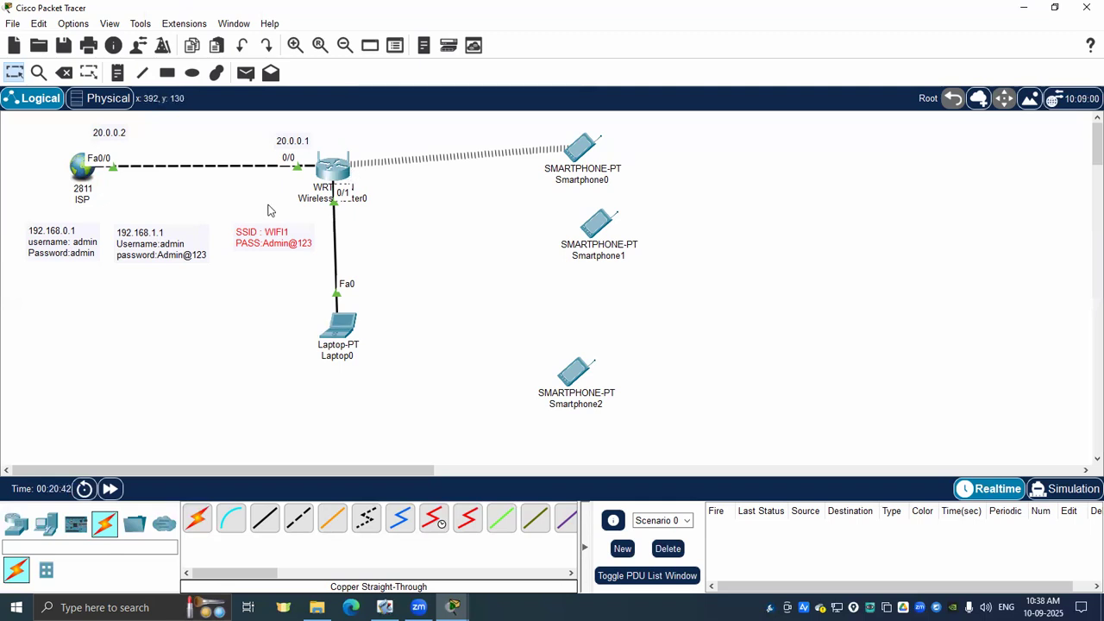
{"action": "mouse_move", "coordinate": [153, 255]}
{"action": "left_mouse_down"}
{"action": "mouse_move", "coordinate": [179, 248]}
{"action": "mouse_move", "coordinate": [149, 247]}
{"action": "left_mouse_up"}
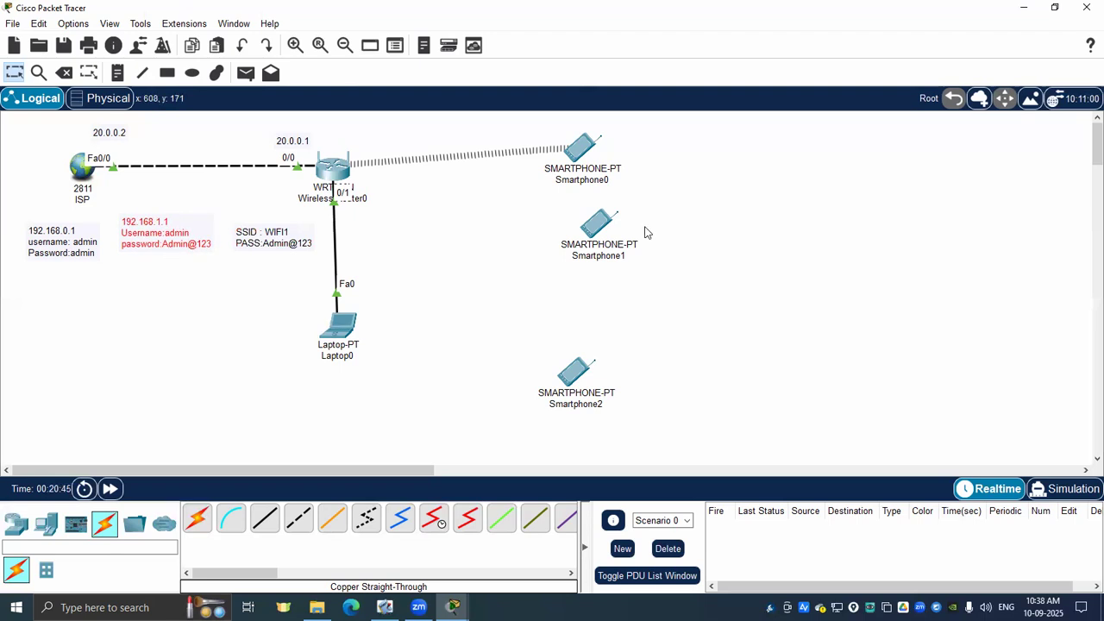
- Open Smartphone1's Wireless0 interface configuration and set its SSID to wifi1
{"action": "left_click", "coordinate": [594, 228]}
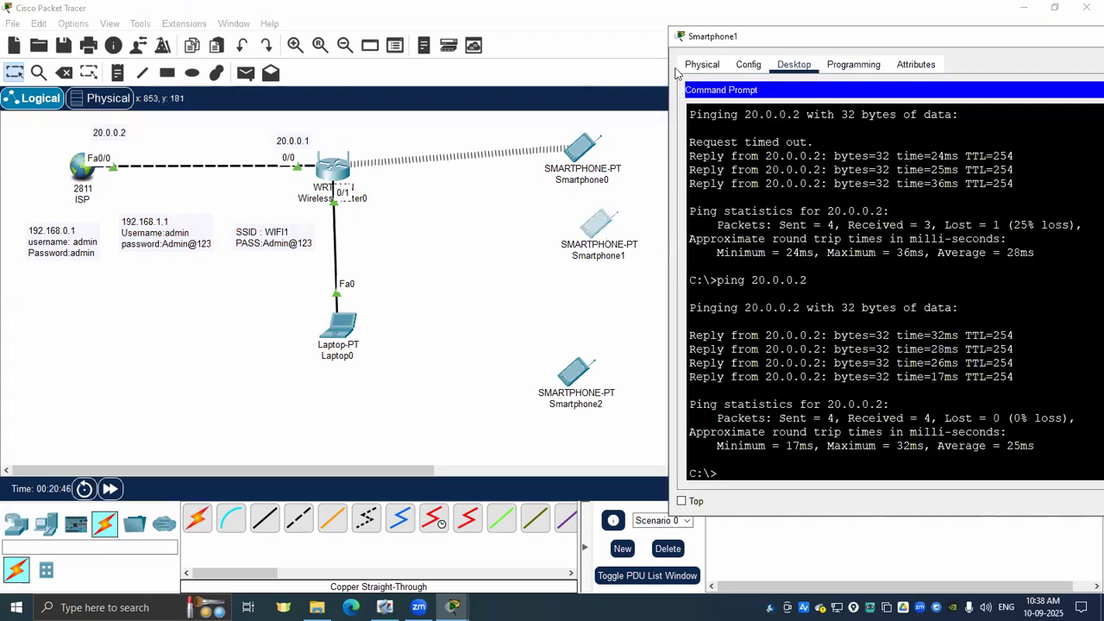
{"action": "left_click_drag", "start_coordinate": [854, 41], "coordinate": [693, 58]}
{"action": "left_click", "coordinate": [590, 81]}
{"action": "left_click", "coordinate": [567, 171]}
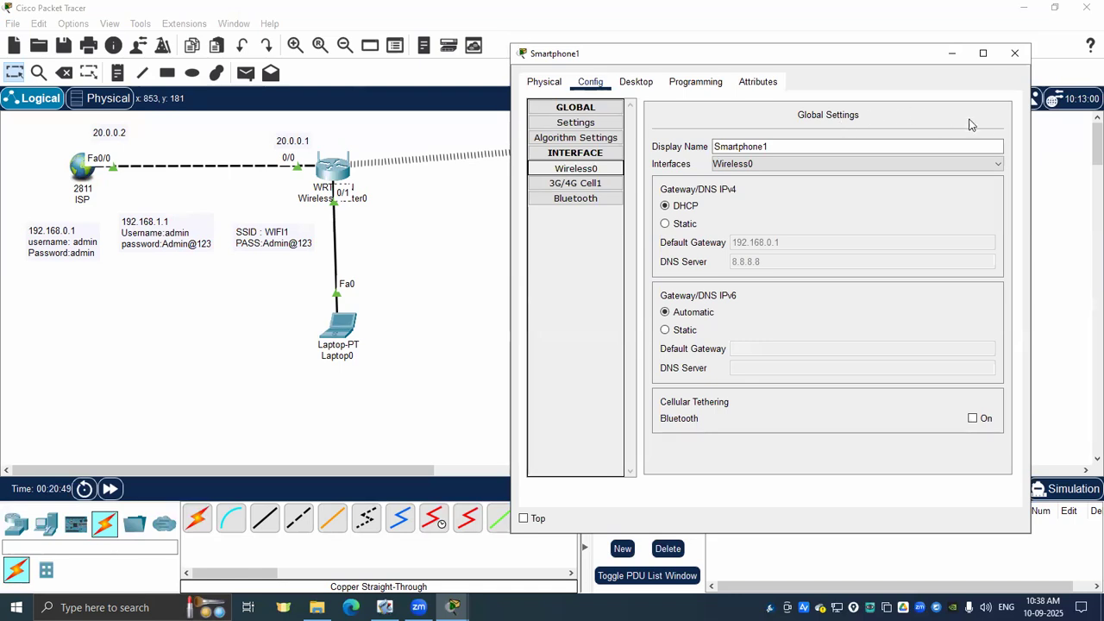
{"action": "left_click_drag", "start_coordinate": [896, 175], "coordinate": [777, 175]}
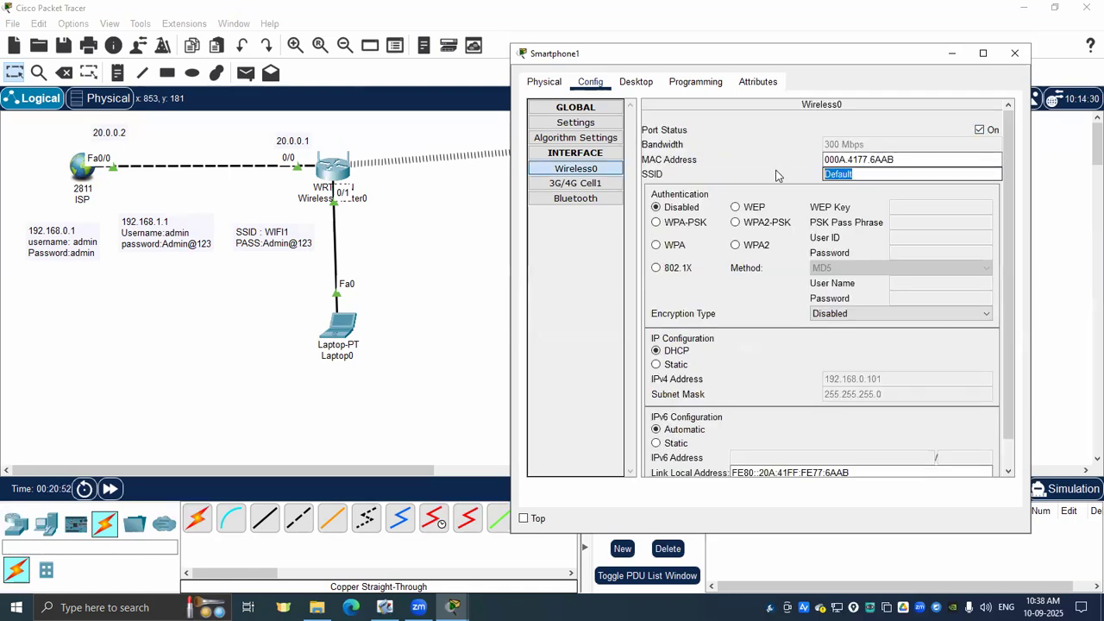
{"action": "type", "text": "wifi1"}
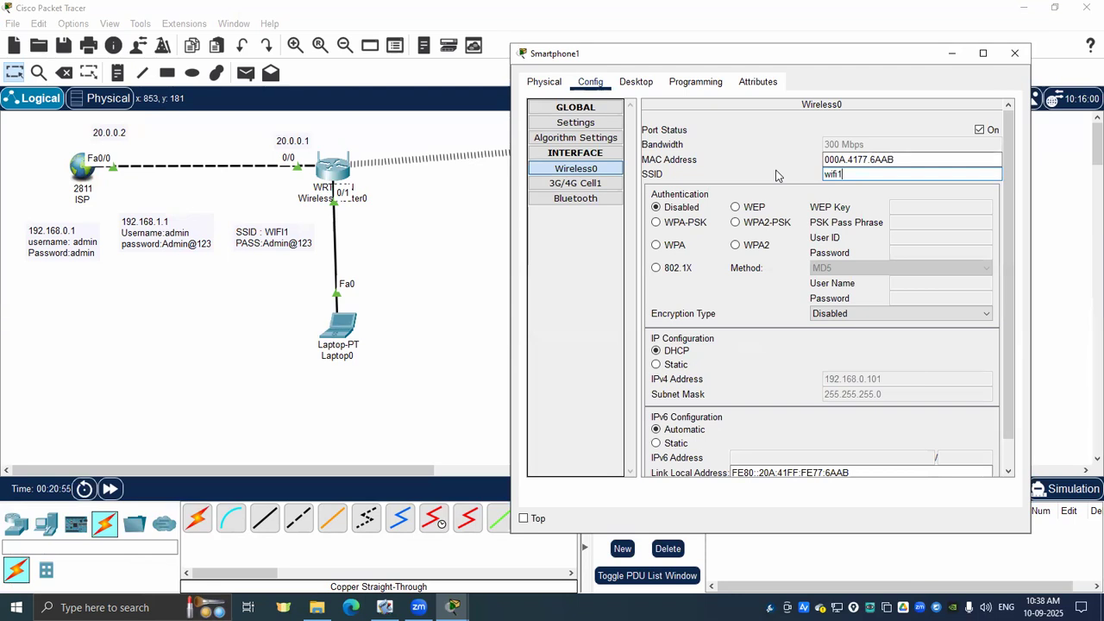
- Set Smartphone1's authentication to WPA2-PSK, enter the PSK pass phrase and move its window clear of the topology
{"action": "left_click", "coordinate": [763, 224]}
{"action": "left_click", "coordinate": [927, 226]}
{"action": "type", "text": "Admin@123"}
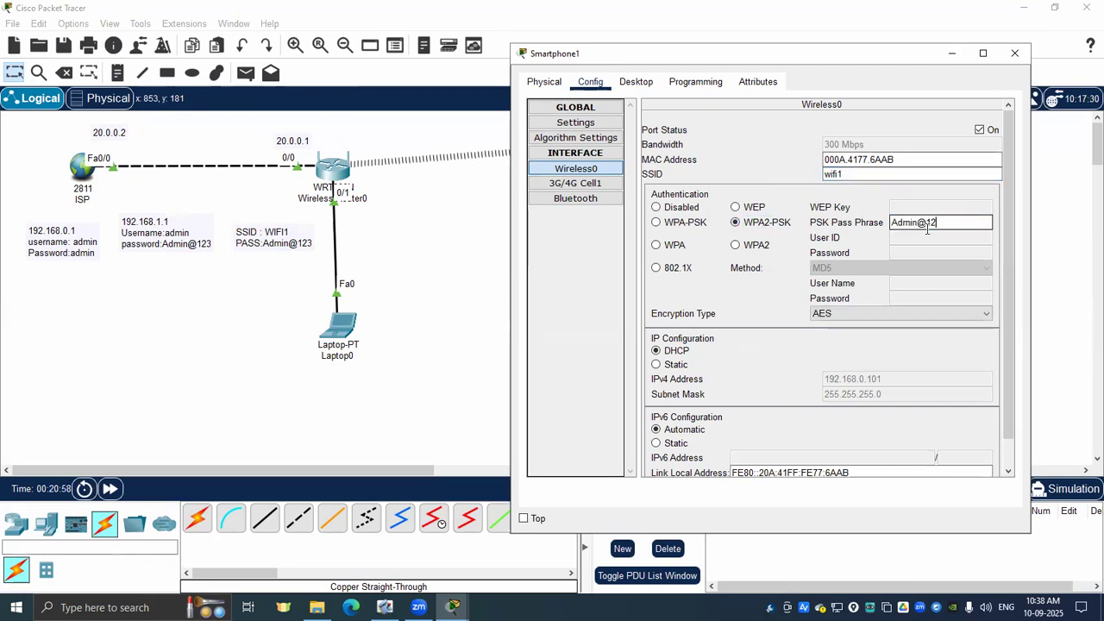
{"action": "left_click", "coordinate": [591, 170]}
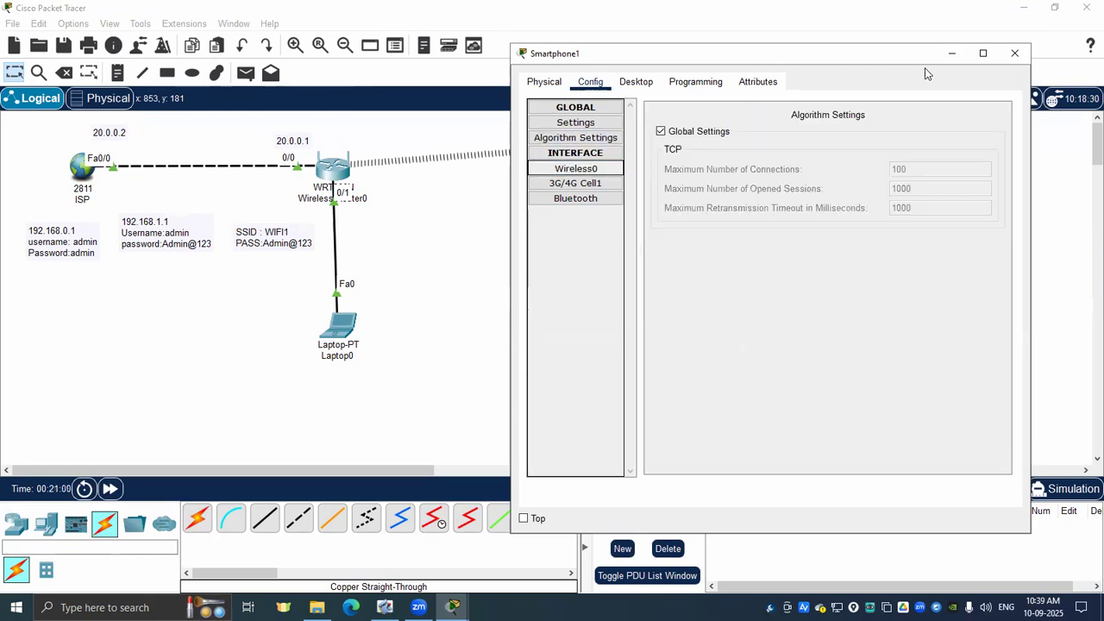
{"action": "left_click_drag", "start_coordinate": [757, 56], "coordinate": [929, 69]}
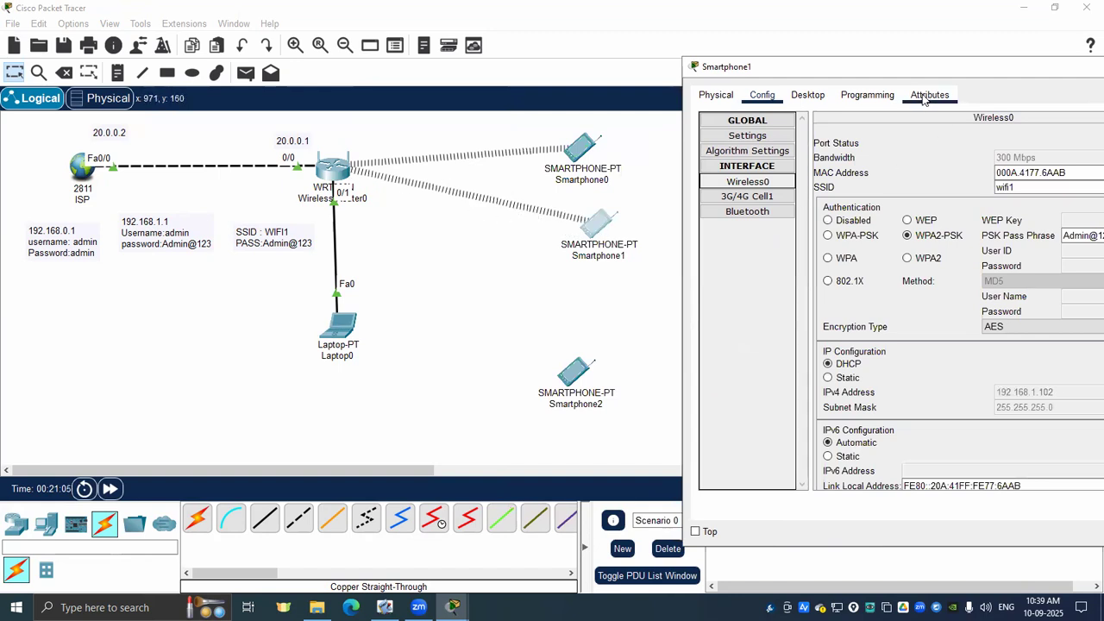
- Close Smartphone1's configuration window and shift both connected smartphones slightly closer to the wireless router
{"action": "left_click_drag", "start_coordinate": [928, 67], "coordinate": [819, 75]}
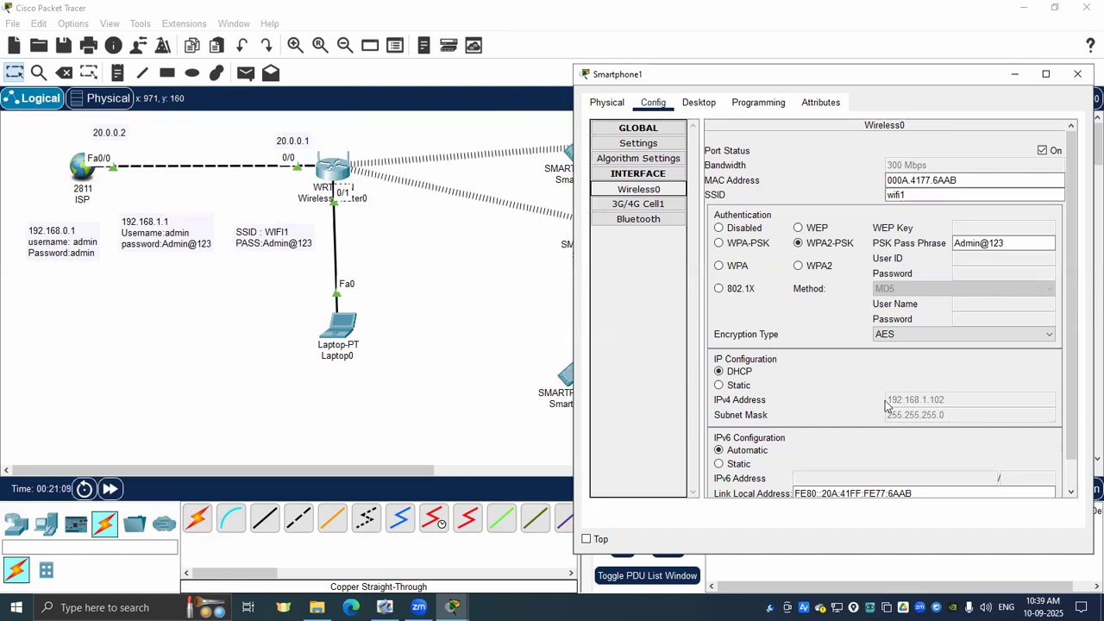
{"action": "left_click", "coordinate": [1077, 75]}
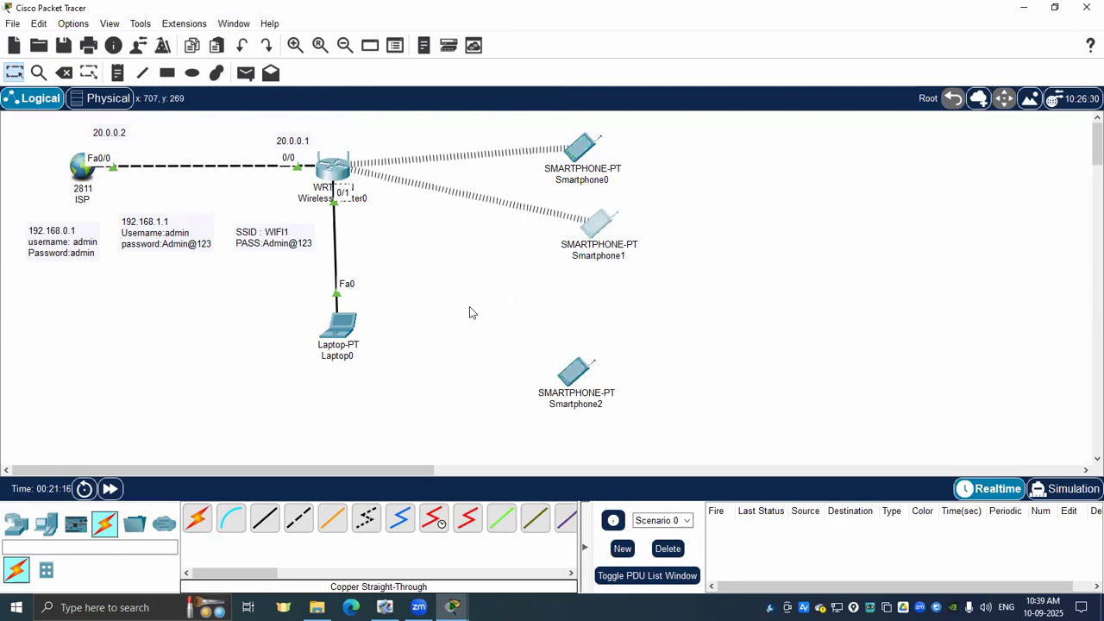
{"action": "left_click_drag", "start_coordinate": [599, 225], "coordinate": [556, 222]}
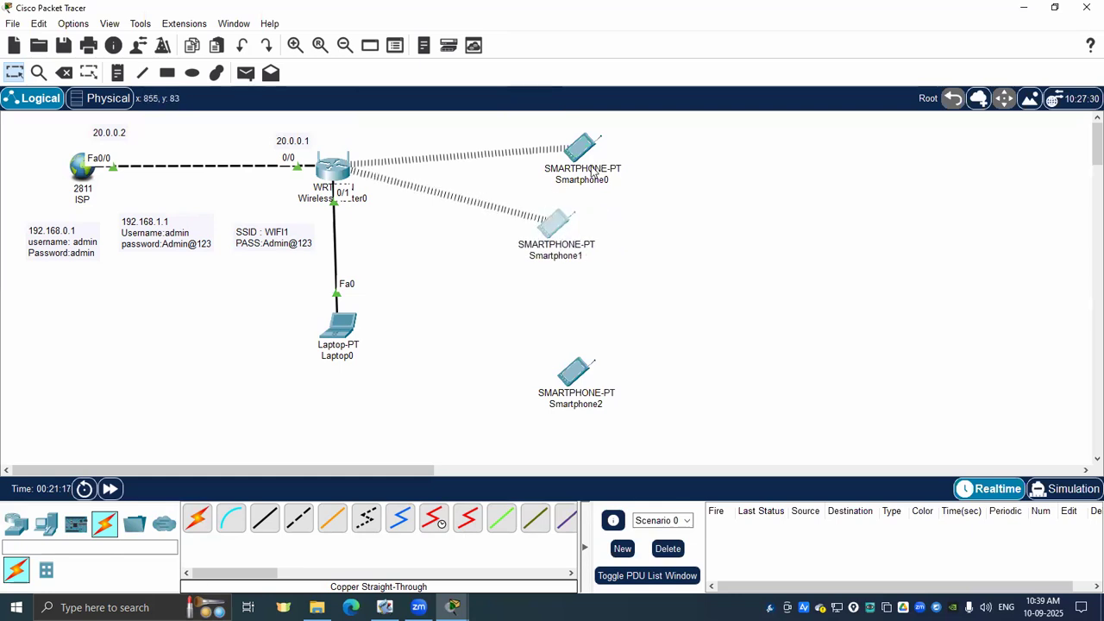
{"action": "left_click_drag", "start_coordinate": [582, 147], "coordinate": [549, 144]}
- Rename Smartphone0 and Smartphone1 with their users' first names and space the two phones further apart
{"action": "left_click", "coordinate": [553, 176]}
{"action": "double_click", "coordinate": [561, 176]}
{"action": "type", "text": "S"}
{"action": "left_click", "coordinate": [576, 258]}
{"action": "left_click_drag", "start_coordinate": [588, 257], "coordinate": [489, 252]}
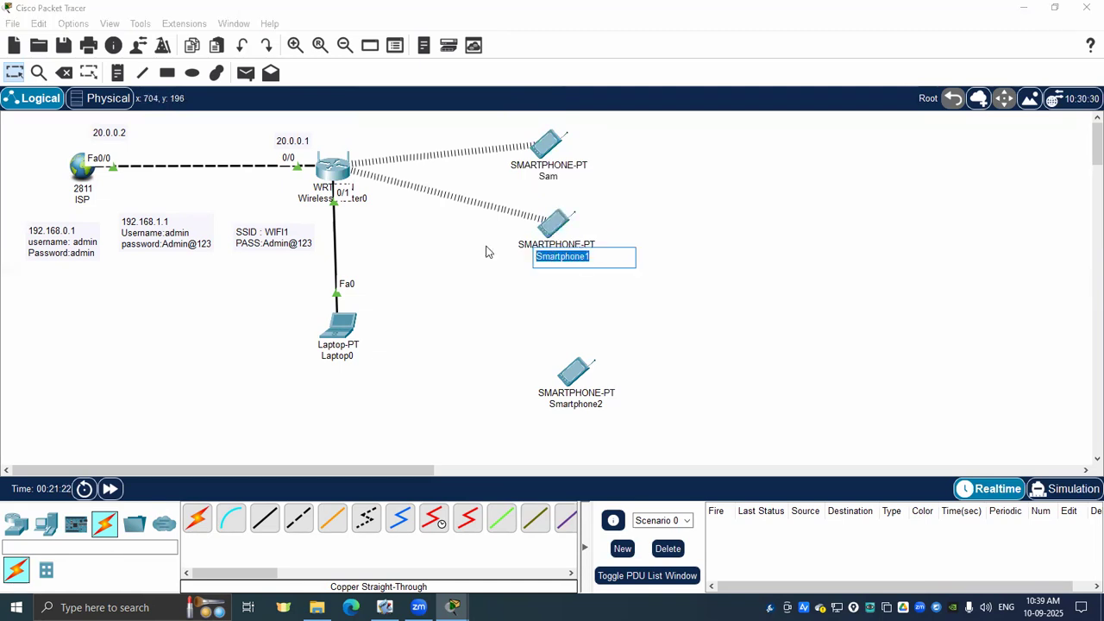
{"action": "type", "text": "srid"}
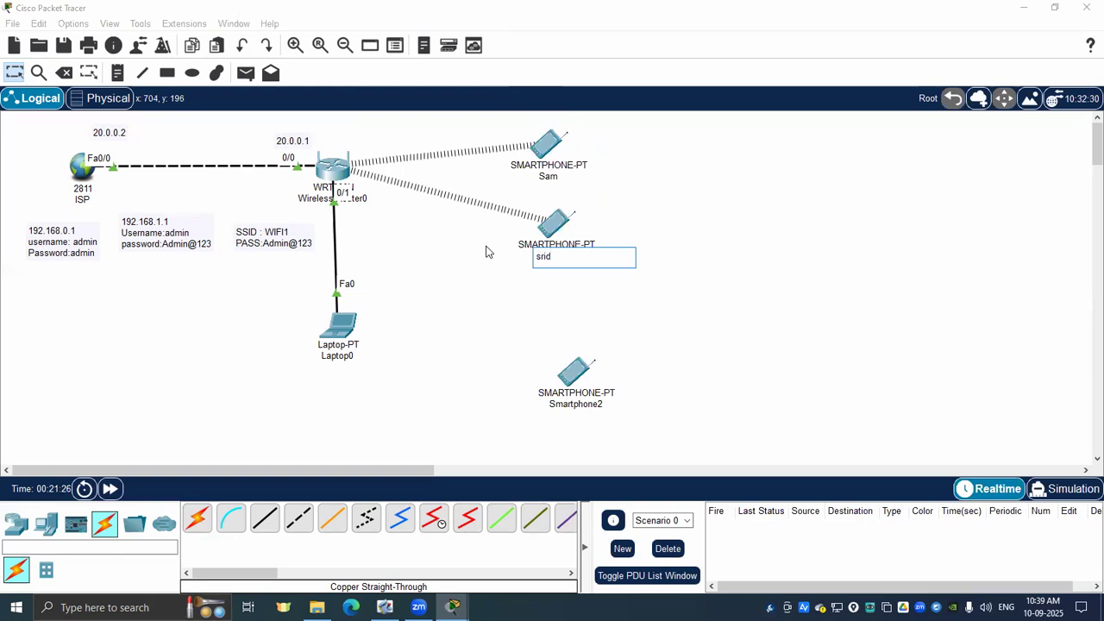
{"action": "key", "text": "BackSpace"}
{"action": "type", "text": "har"}
{"action": "left_click", "coordinate": [490, 325]}
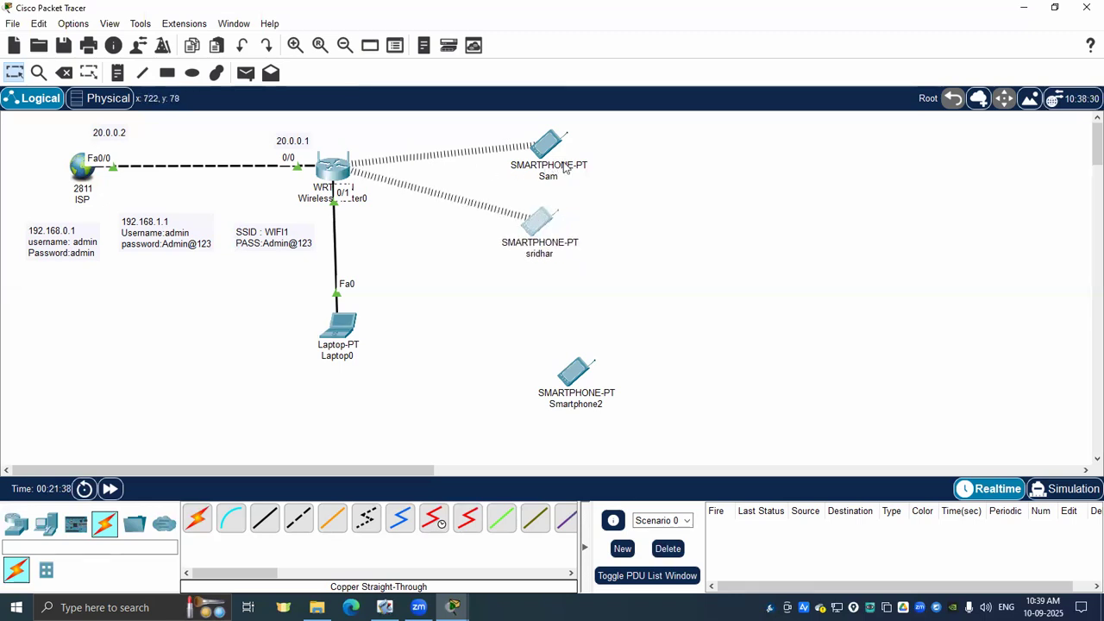
{"action": "left_click_drag", "start_coordinate": [540, 225], "coordinate": [541, 263]}
- Move Smartphone2 away from the other devices, delete it from the topology and return to the selection tool
{"action": "left_click_drag", "start_coordinate": [597, 374], "coordinate": [783, 340]}
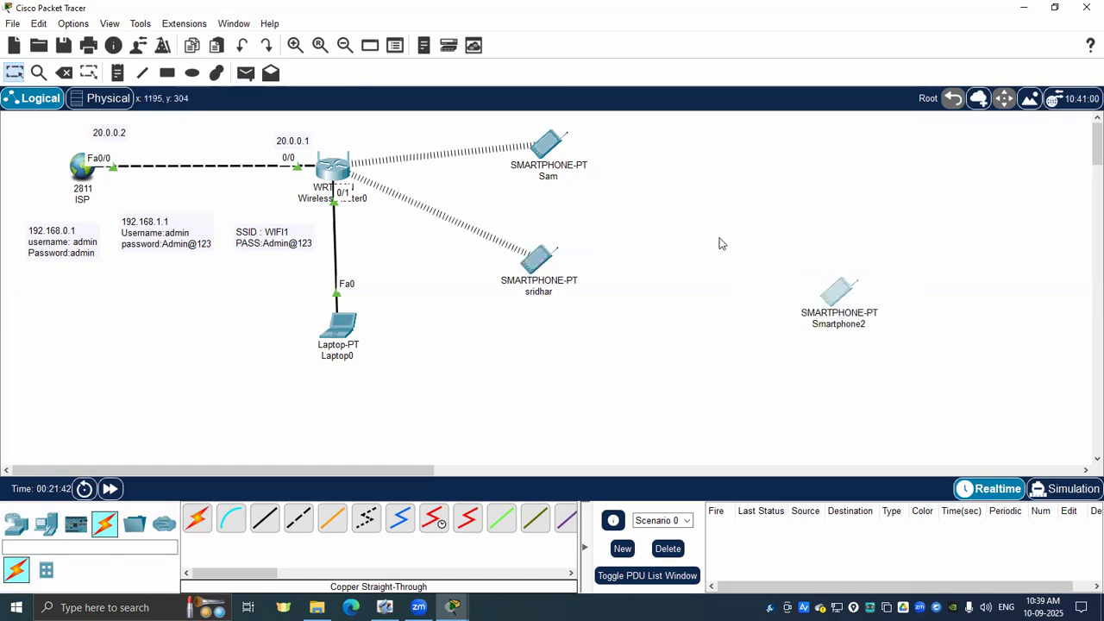
{"action": "key", "text": "Delete"}
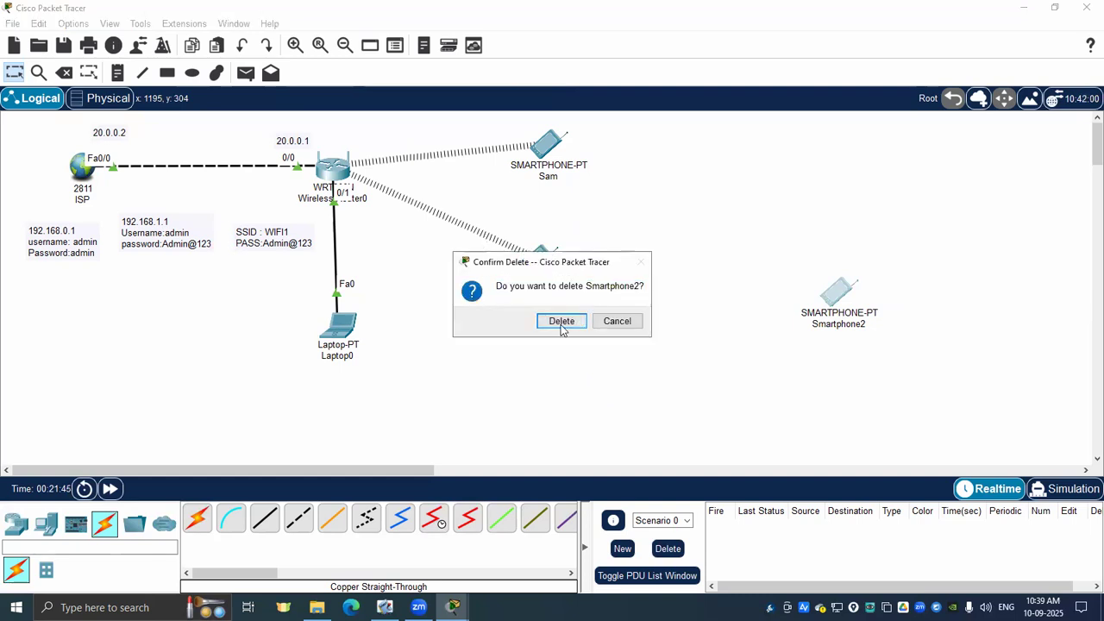
{"action": "key", "text": "Return"}
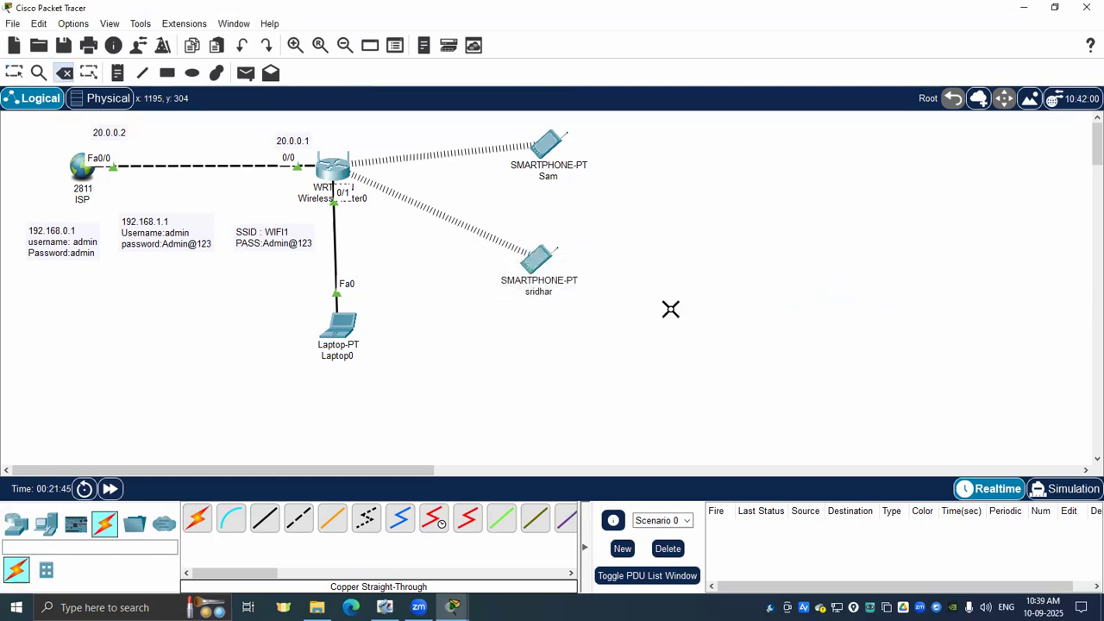
{"action": "left_click", "coordinate": [19, 83]}
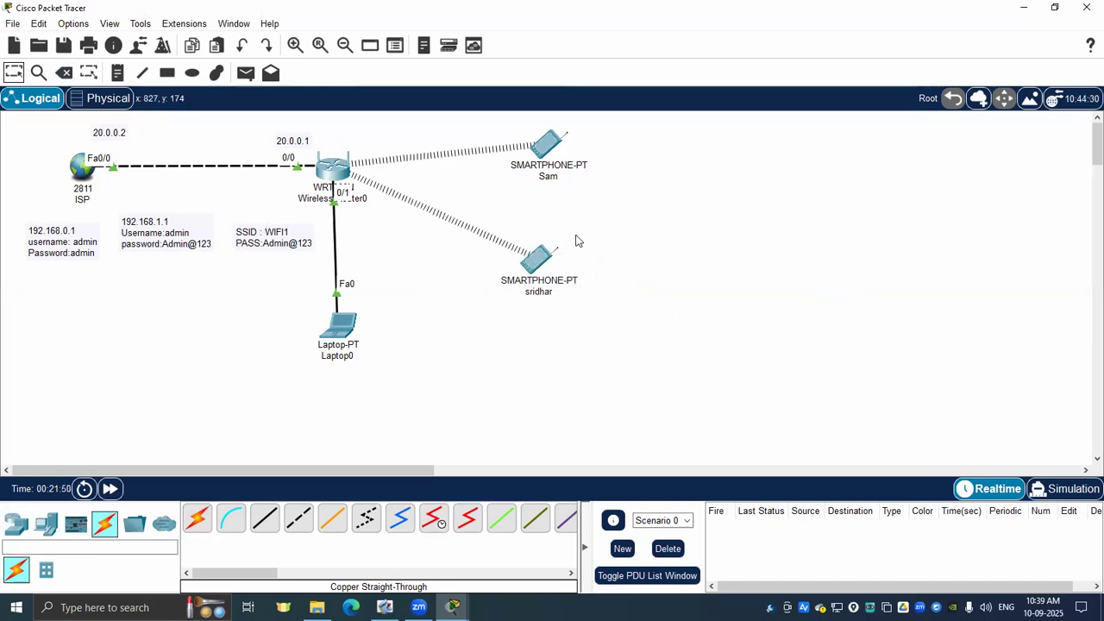
- Place two new laptops one above the other, well beyond the connected smartphones
{"action": "left_click", "coordinate": [46, 524]}
{"action": "left_click", "coordinate": [231, 521]}
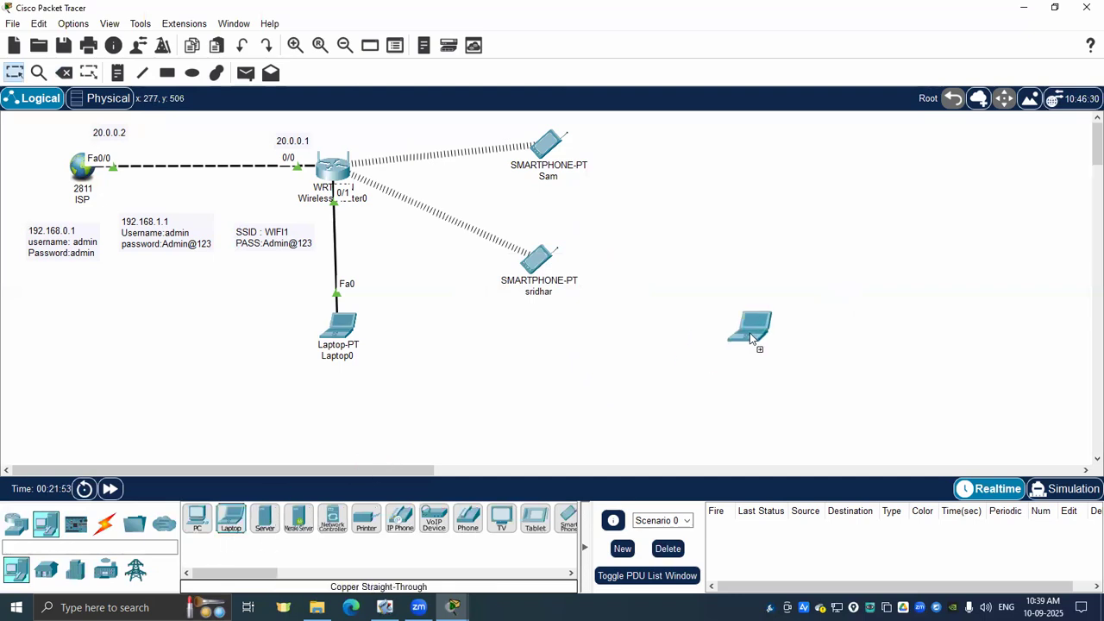
{"action": "left_click", "coordinate": [934, 190]}
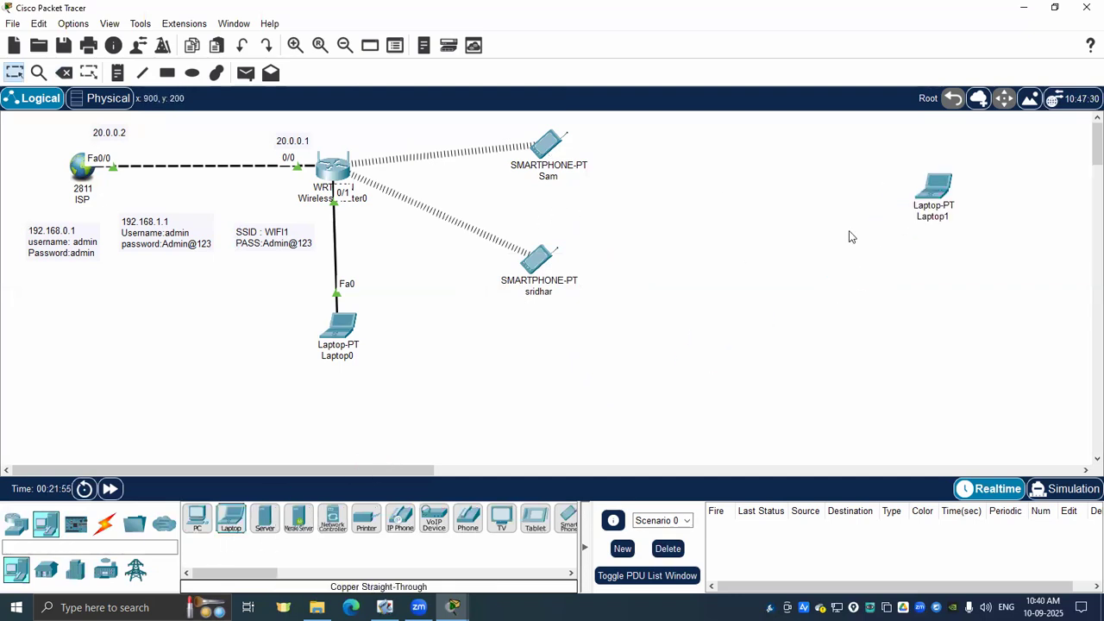
{"action": "left_click_drag", "start_coordinate": [928, 206], "coordinate": [966, 186]}
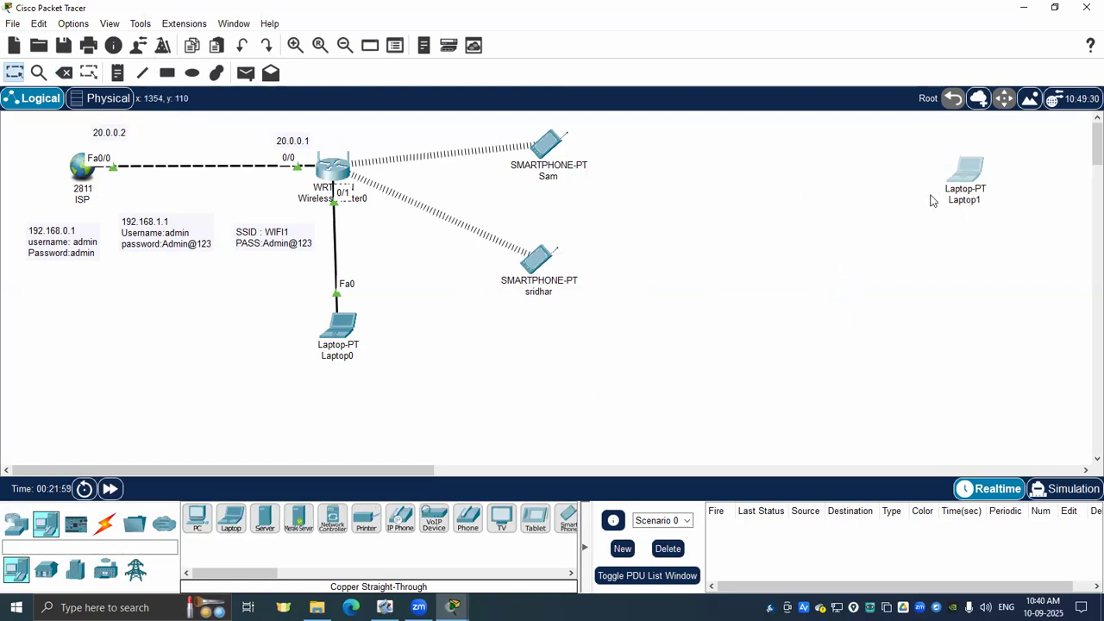
{"action": "left_click_drag", "start_coordinate": [231, 519], "coordinate": [960, 270]}
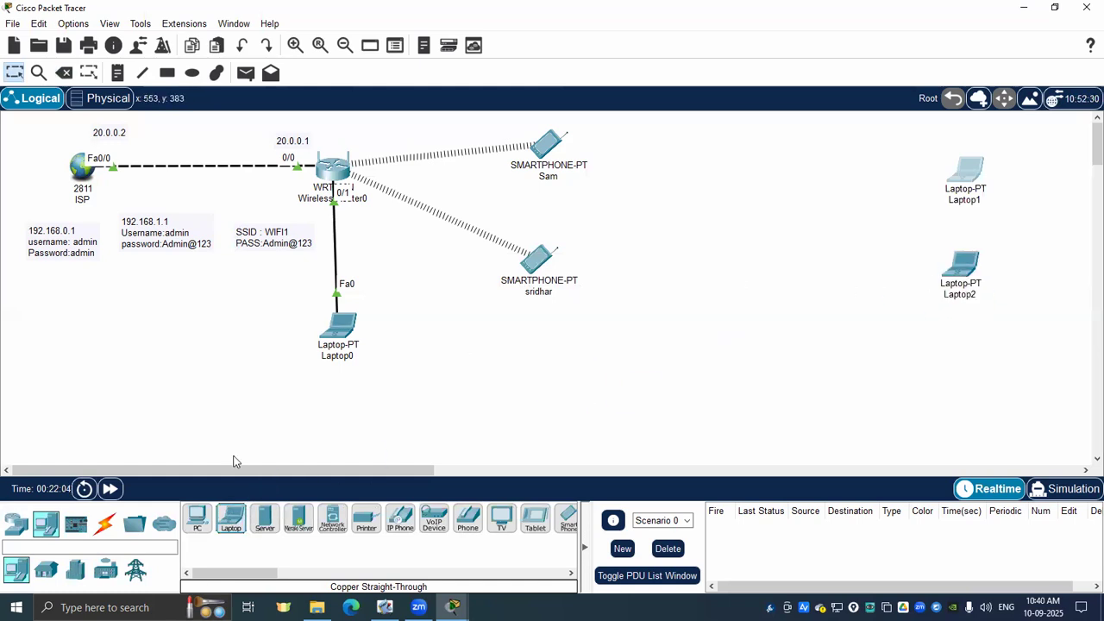
{"action": "left_click_drag", "start_coordinate": [940, 133], "coordinate": [990, 340]}
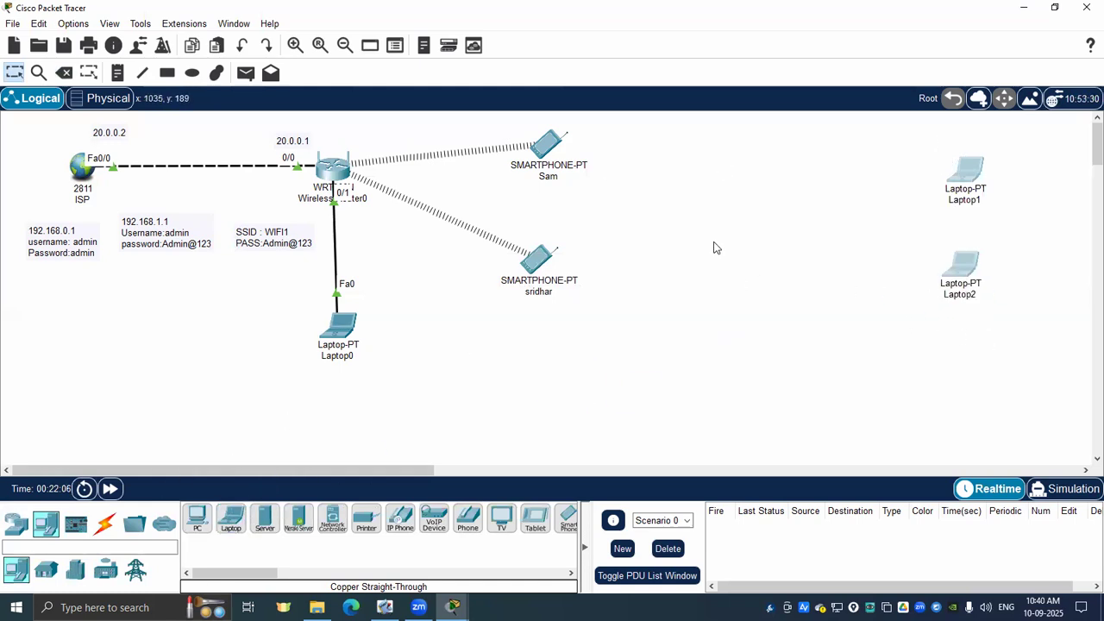
{"action": "left_click", "coordinate": [714, 247]}
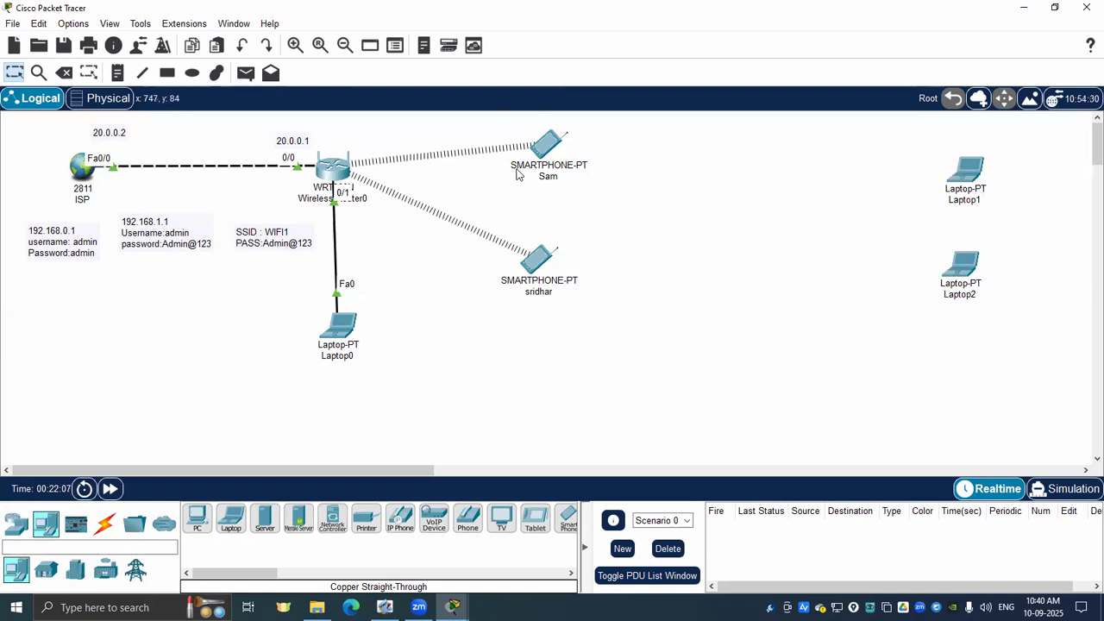
{"action": "left_click_drag", "start_coordinate": [907, 132], "coordinate": [982, 325]}
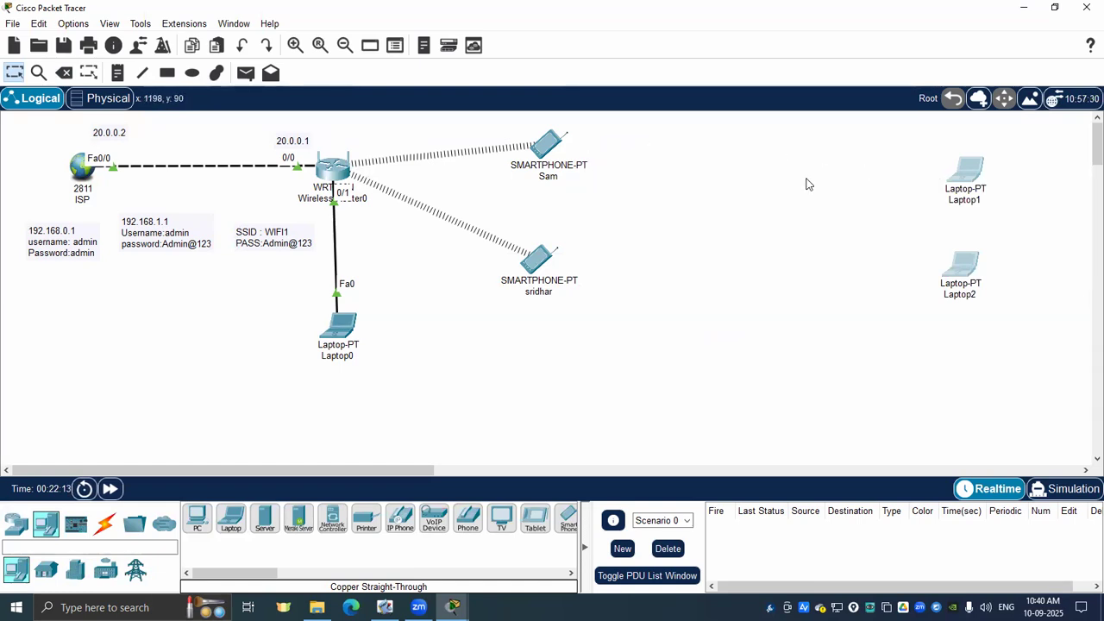
{"action": "mouse_move", "coordinate": [887, 129]}
{"action": "left_mouse_down"}
{"action": "mouse_move", "coordinate": [1035, 357]}
{"action": "mouse_move", "coordinate": [1035, 338]}
{"action": "left_mouse_up"}
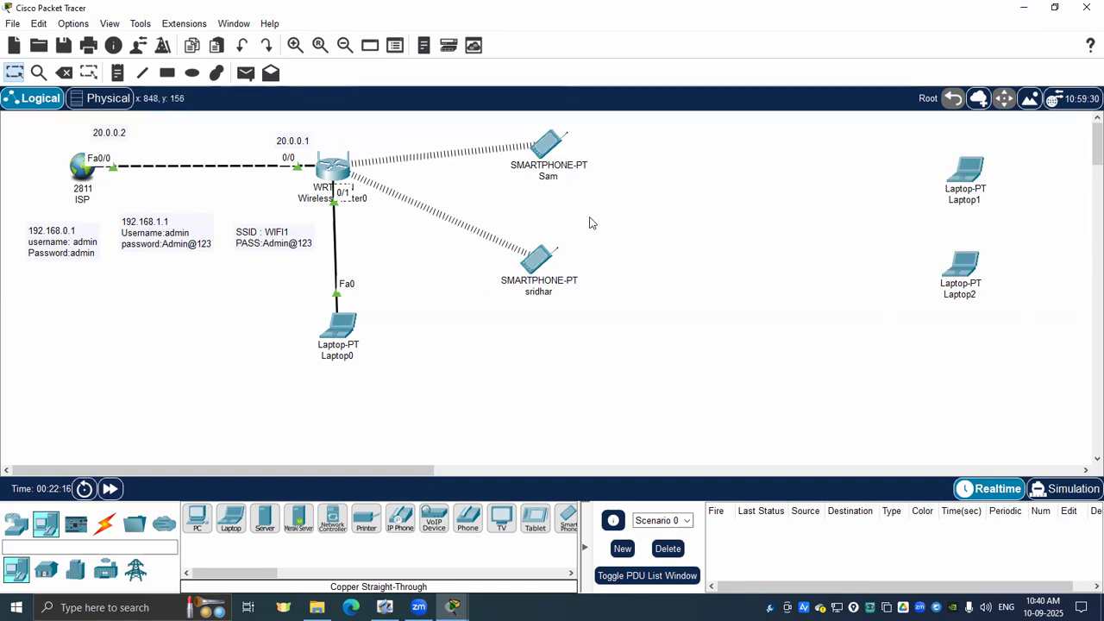
{"action": "left_click_drag", "start_coordinate": [928, 131], "coordinate": [1019, 318]}
{"action": "left_click", "coordinate": [1009, 290]}
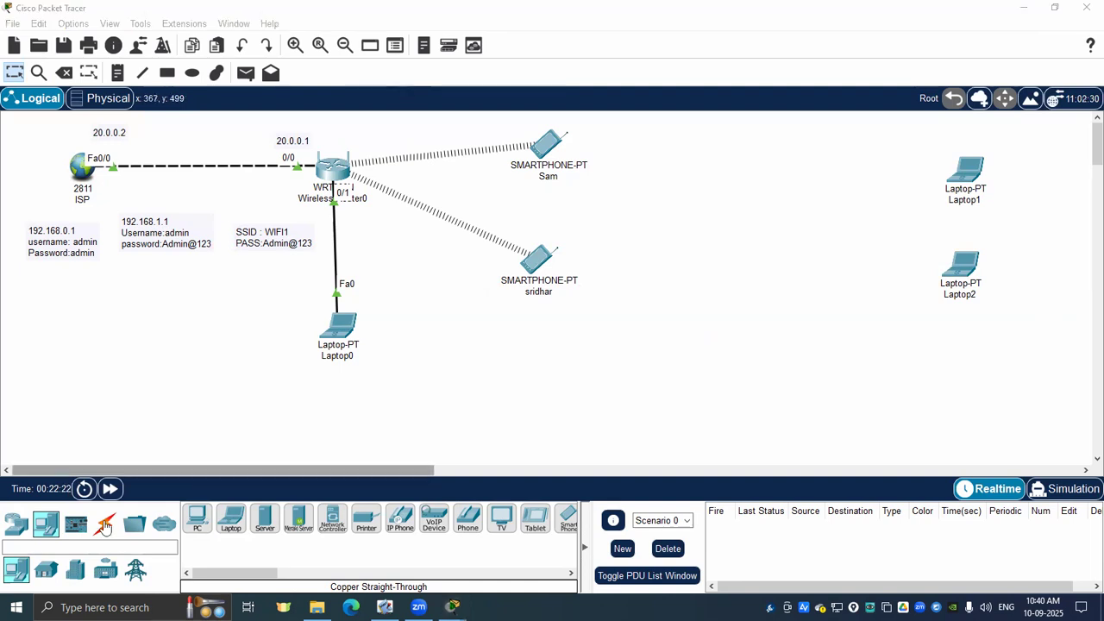
- Add an AP-PT access point between the connected smartphones and the two new laptops
{"action": "left_click", "coordinate": [16, 524]}
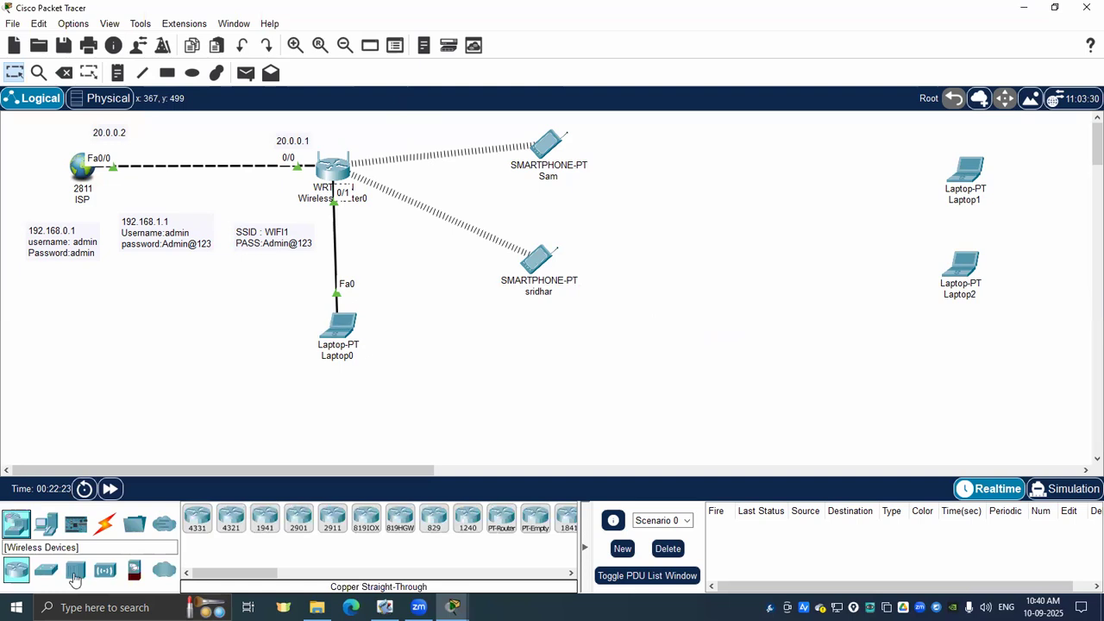
{"action": "left_click", "coordinate": [104, 570]}
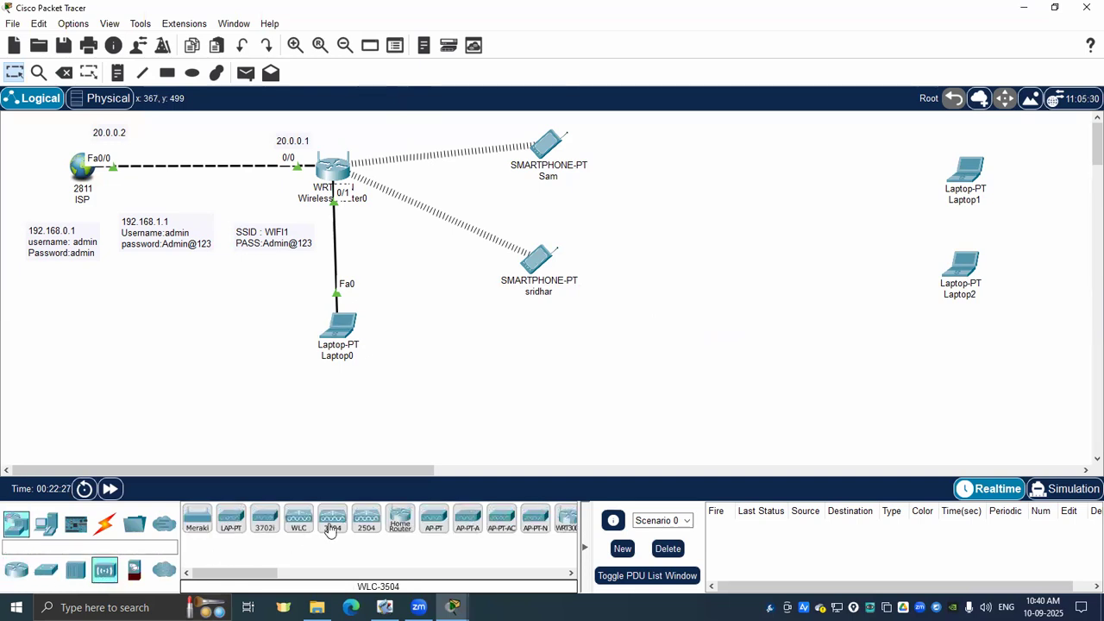
{"action": "mouse_move", "coordinate": [246, 572]}
{"action": "left_mouse_down"}
{"action": "mouse_move", "coordinate": [263, 577]}
{"action": "mouse_move", "coordinate": [244, 578]}
{"action": "left_mouse_up"}
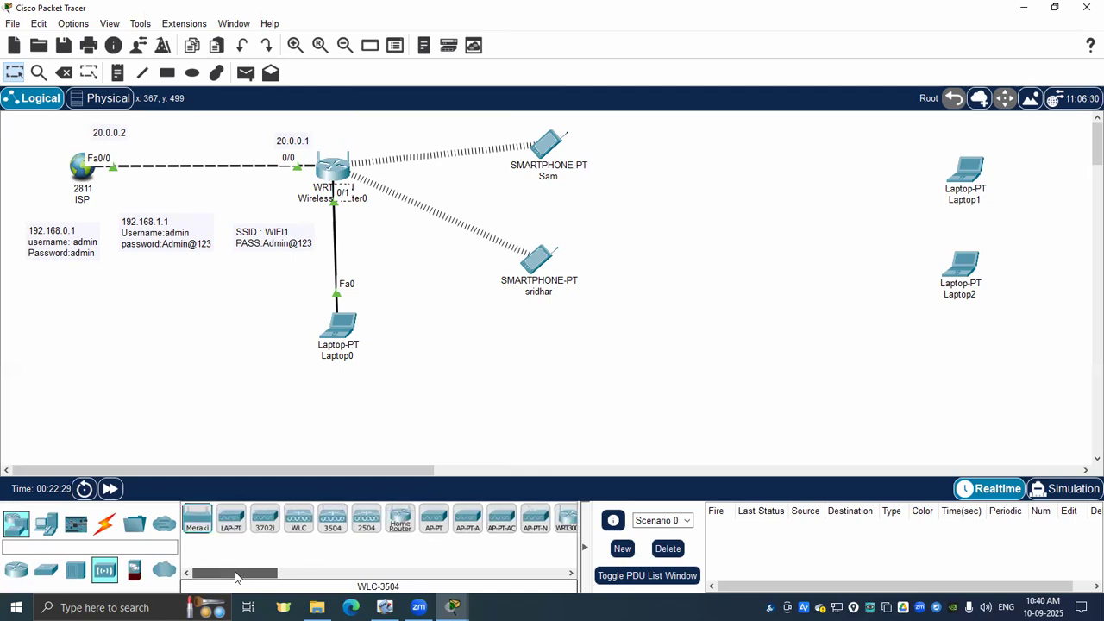
{"action": "left_click_drag", "start_coordinate": [439, 514], "coordinate": [829, 207]}
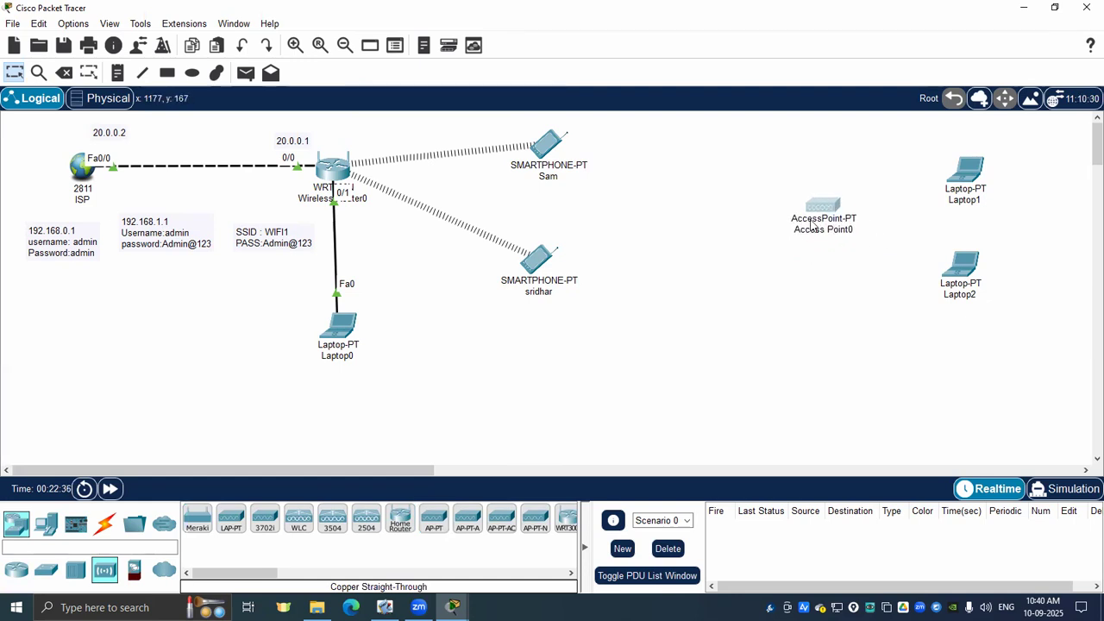
- Connect the wireless router to Access Point0 with an automatically chosen cable and shift the access point slightly towards the router
{"action": "left_click", "coordinate": [105, 523]}
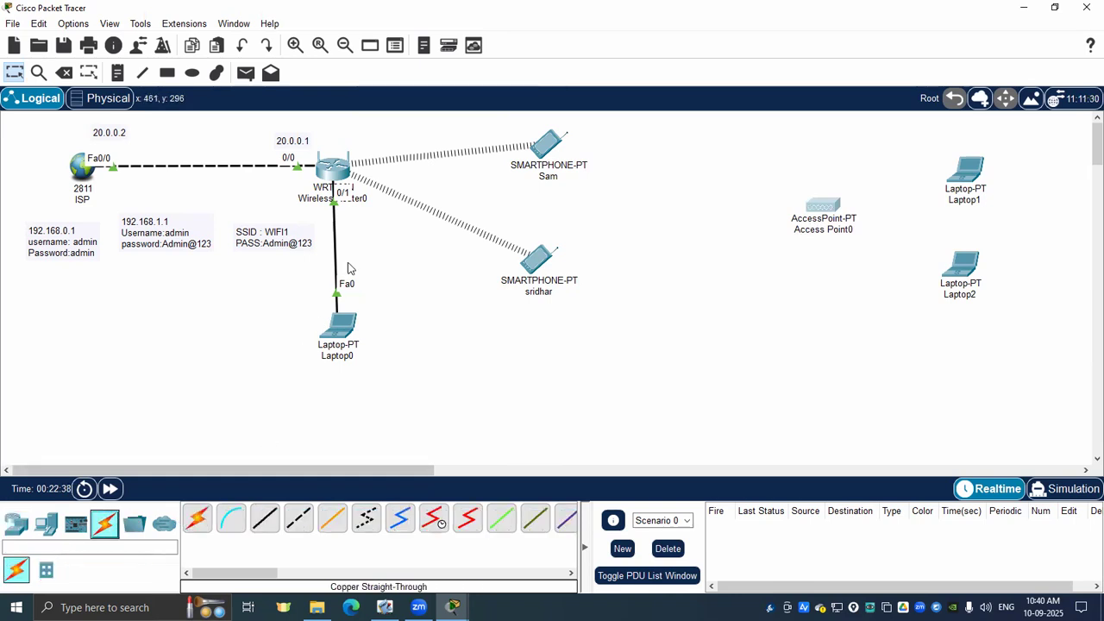
{"action": "left_click", "coordinate": [197, 519]}
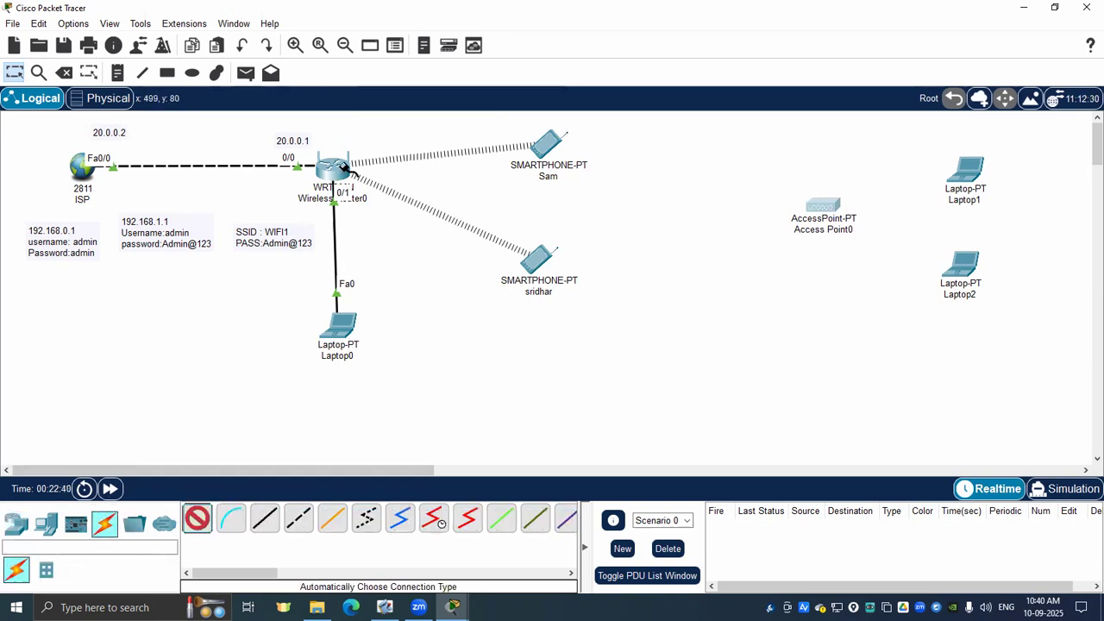
{"action": "left_click", "coordinate": [361, 171]}
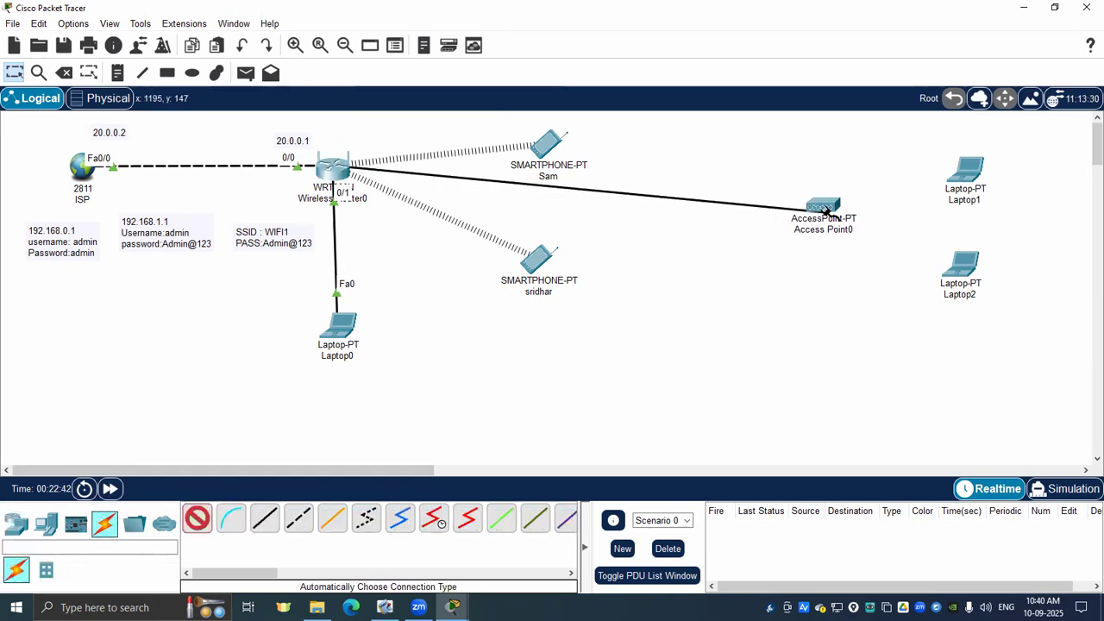
{"action": "left_click", "coordinate": [821, 214]}
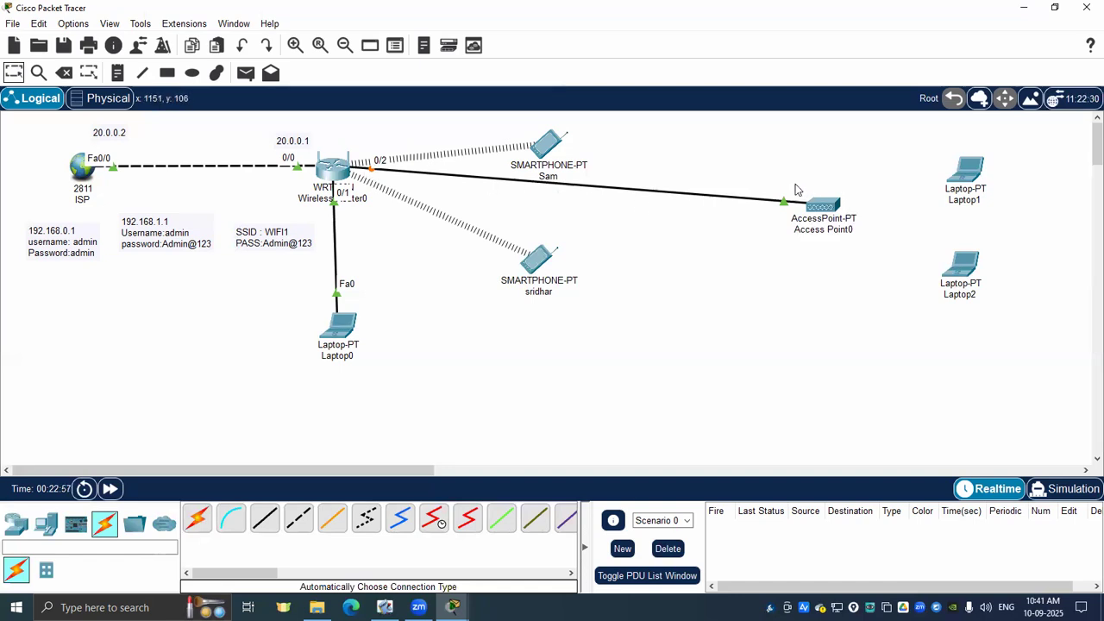
{"action": "left_click_drag", "start_coordinate": [830, 209], "coordinate": [807, 205]}
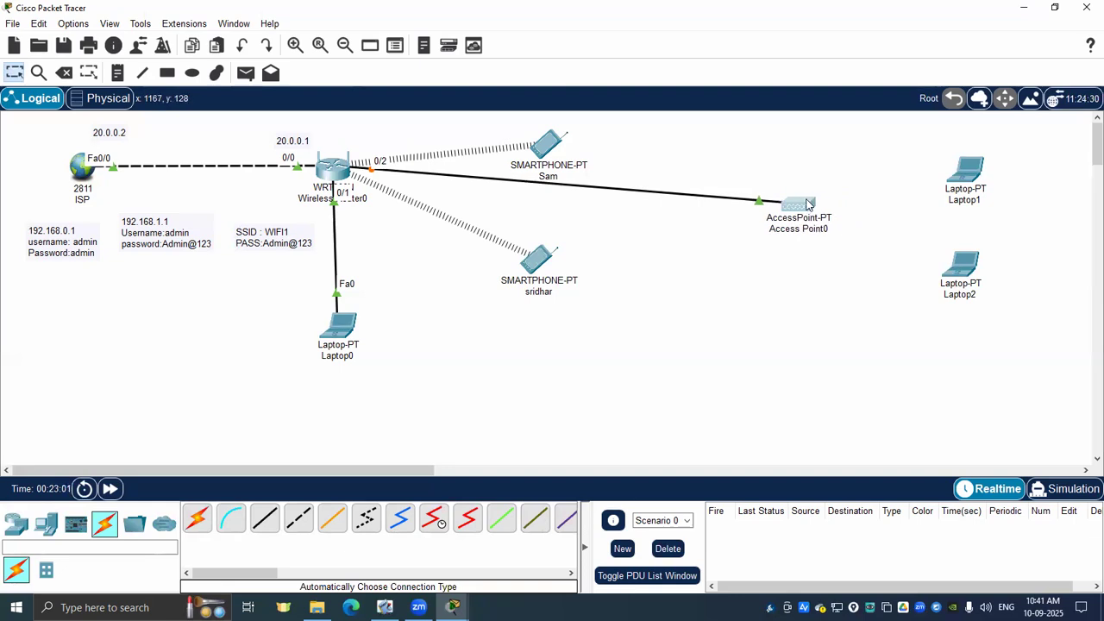
{"action": "left_click_drag", "start_coordinate": [907, 148], "coordinate": [983, 314]}
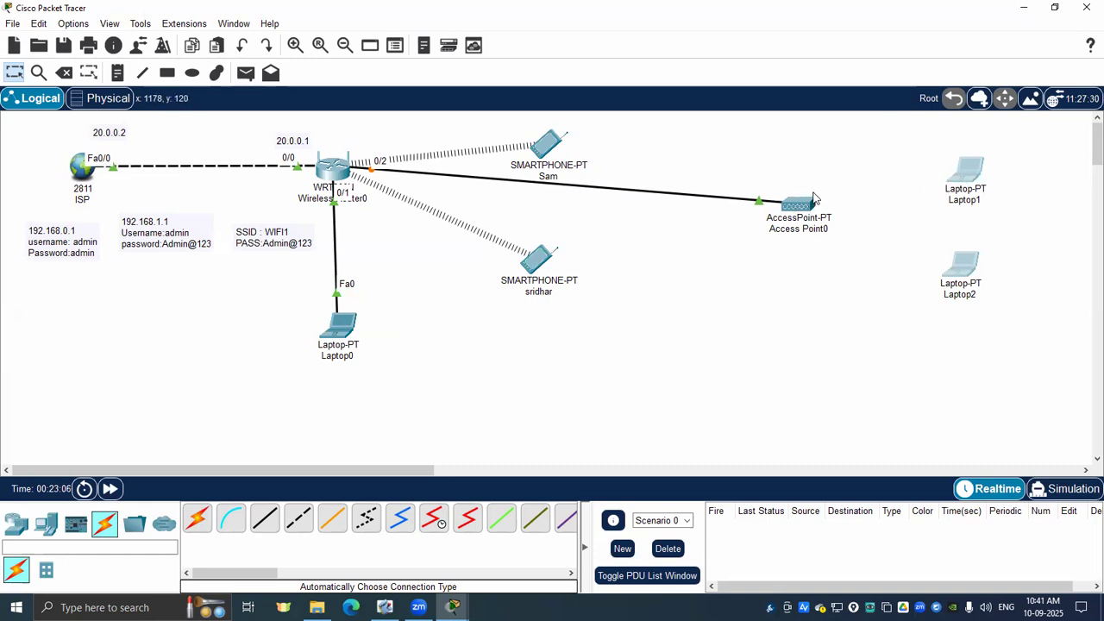
{"action": "left_click_drag", "start_coordinate": [826, 173], "coordinate": [778, 255]}
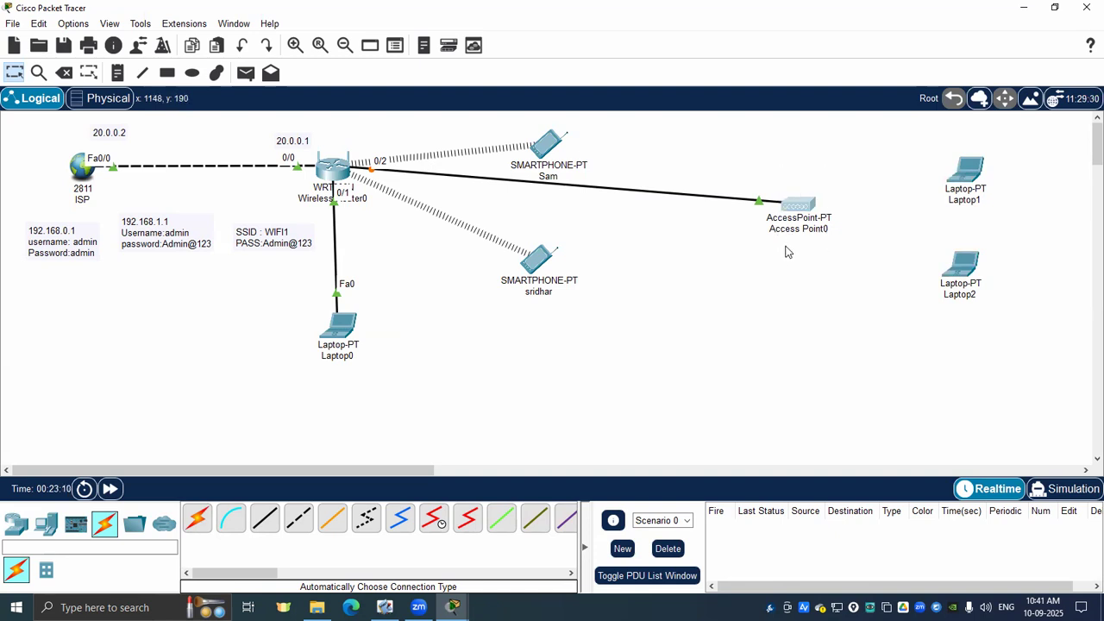
{"action": "mouse_move", "coordinate": [787, 234]}
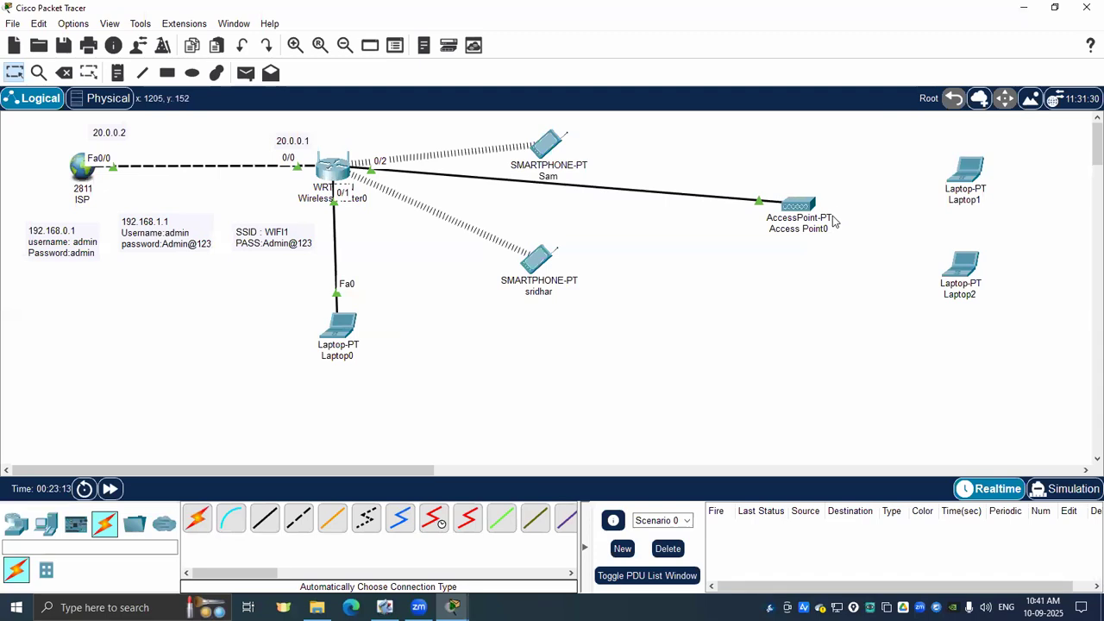
- Add a note with SSID: WIFI2 and the Wi-Fi password, and position it just above Access Point0
{"action": "mouse_move", "coordinate": [809, 220]}
{"action": "left_click", "coordinate": [117, 74]}
{"action": "left_click", "coordinate": [744, 129]}
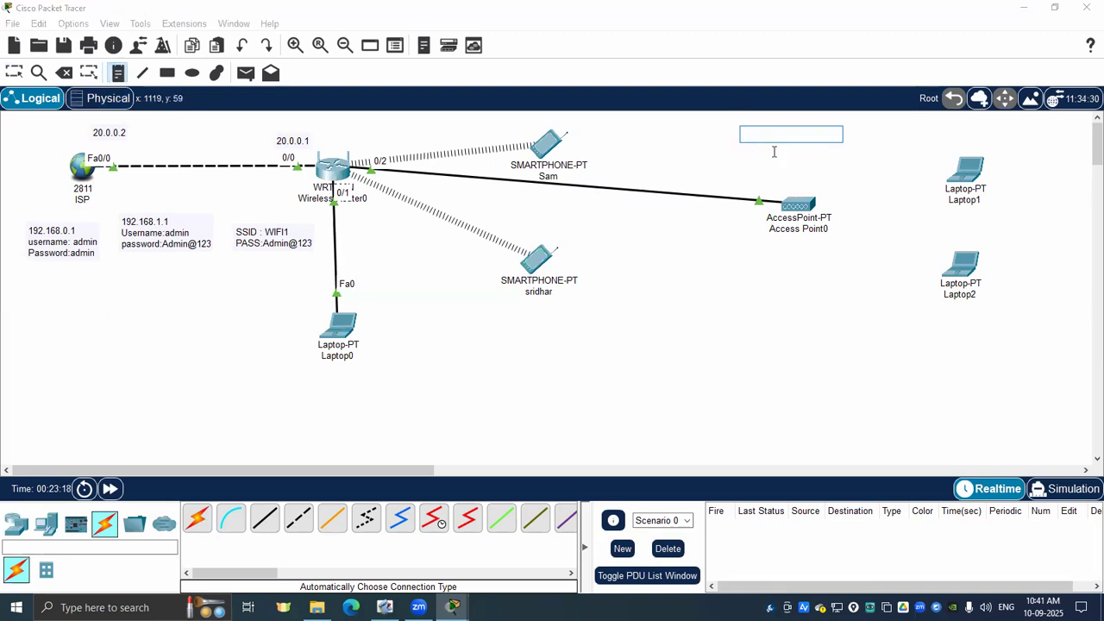
{"action": "type", "text": "USE"}
{"action": "type", "text": "SSID:"}
{"action": "type", "text": "W"}
{"action": "type", "text": "IFI2"}
{"action": "key", "text": "Return"}
{"action": "type", "text": "PASS:Admin@123"}
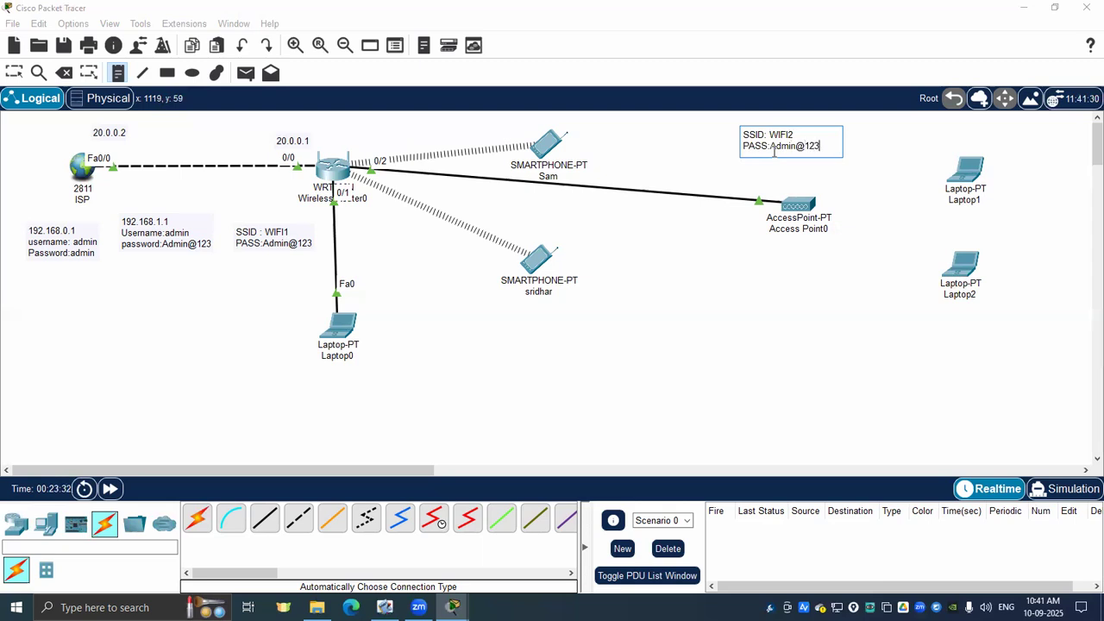
{"action": "left_click", "coordinate": [688, 162]}
{"action": "left_click_drag", "start_coordinate": [787, 147], "coordinate": [812, 157]}
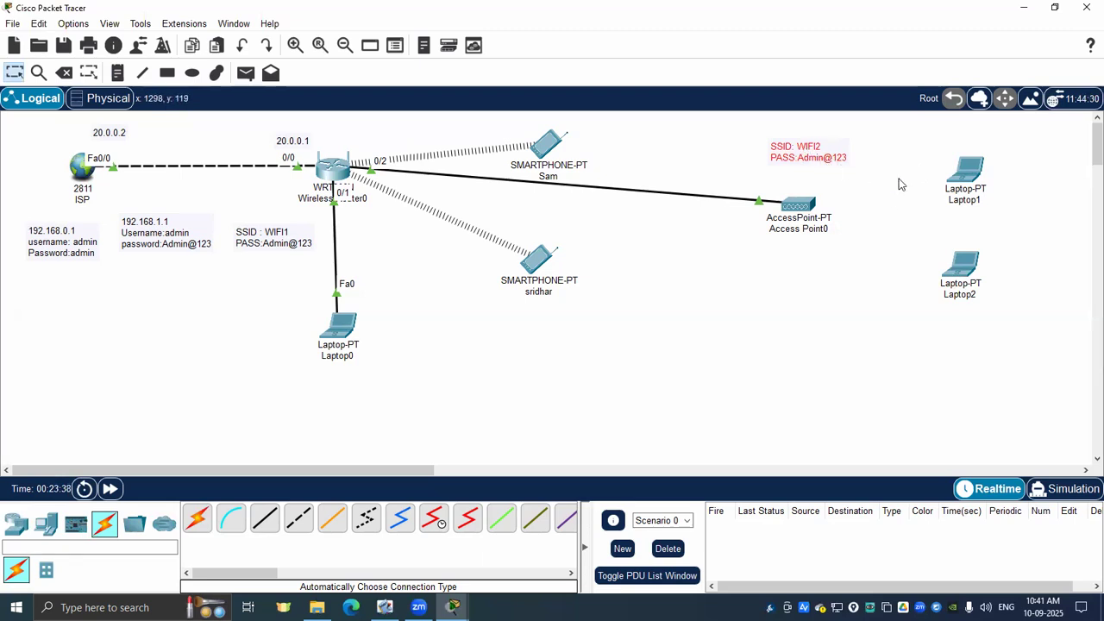
- Rename Laptop1 and Laptop2 with their users' first names and space the two laptops further apart
{"action": "left_click_drag", "start_coordinate": [893, 130], "coordinate": [997, 348]}
{"action": "left_click", "coordinate": [1037, 321]}
{"action": "left_click", "coordinate": [962, 200]}
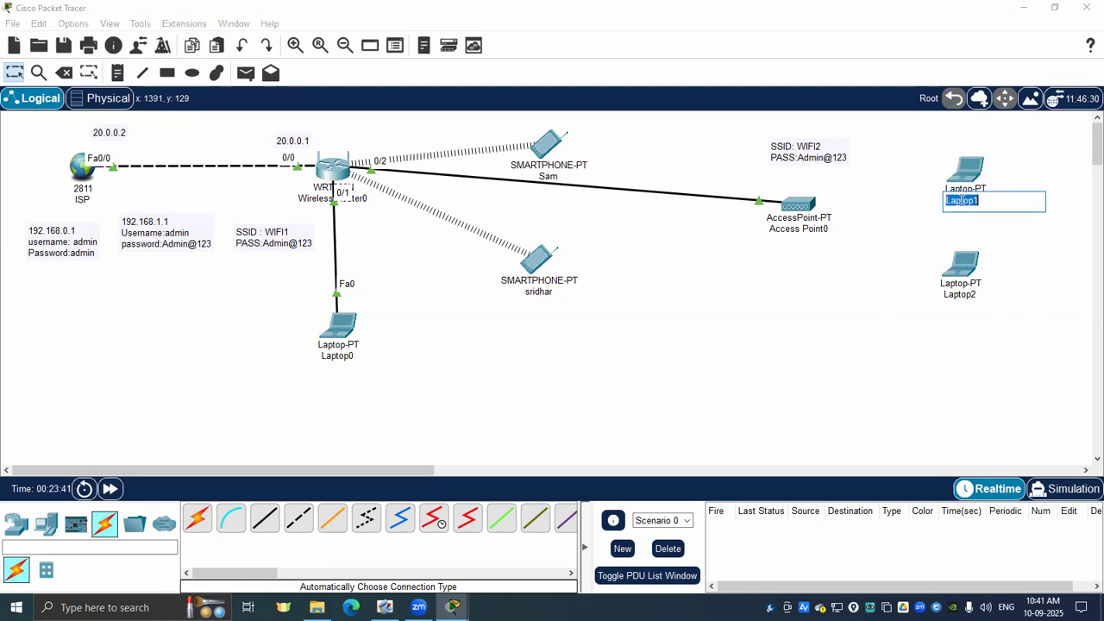
{"action": "type", "text": "Mor"}
{"action": "left_click", "coordinate": [958, 296]}
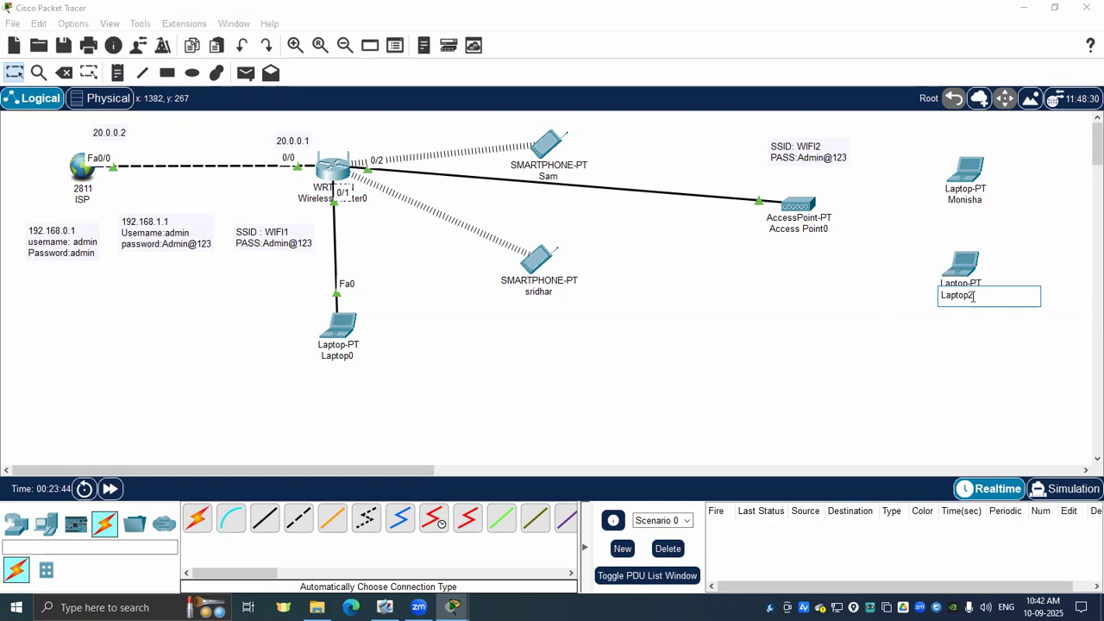
{"action": "type", "text": "Thaslima"}
{"action": "left_click", "coordinate": [916, 325]}
{"action": "left_click_drag", "start_coordinate": [960, 256], "coordinate": [962, 285]}
{"action": "left_click_drag", "start_coordinate": [968, 192], "coordinate": [966, 181]}
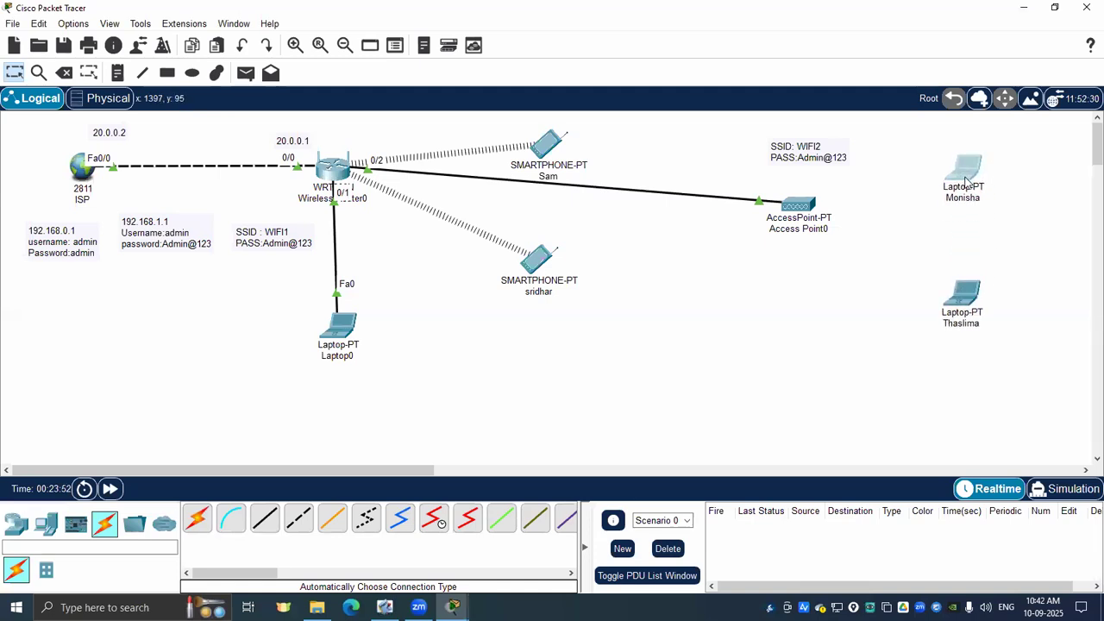
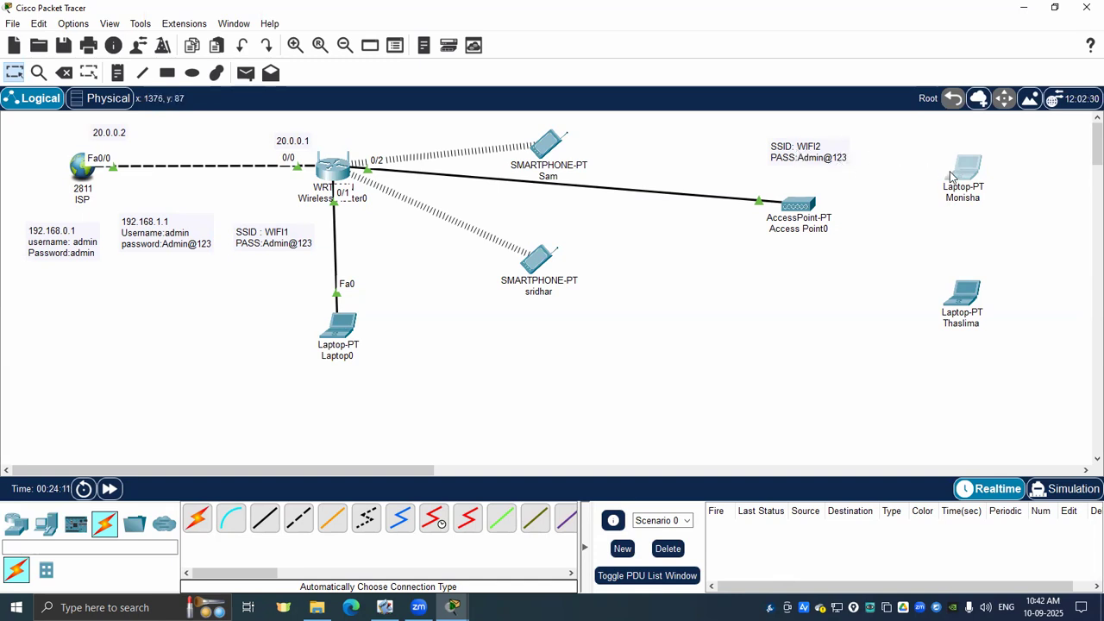
{"action": "double_click", "coordinate": [801, 157]}
{"action": "left_click_drag", "start_coordinate": [801, 157], "coordinate": [859, 202]}
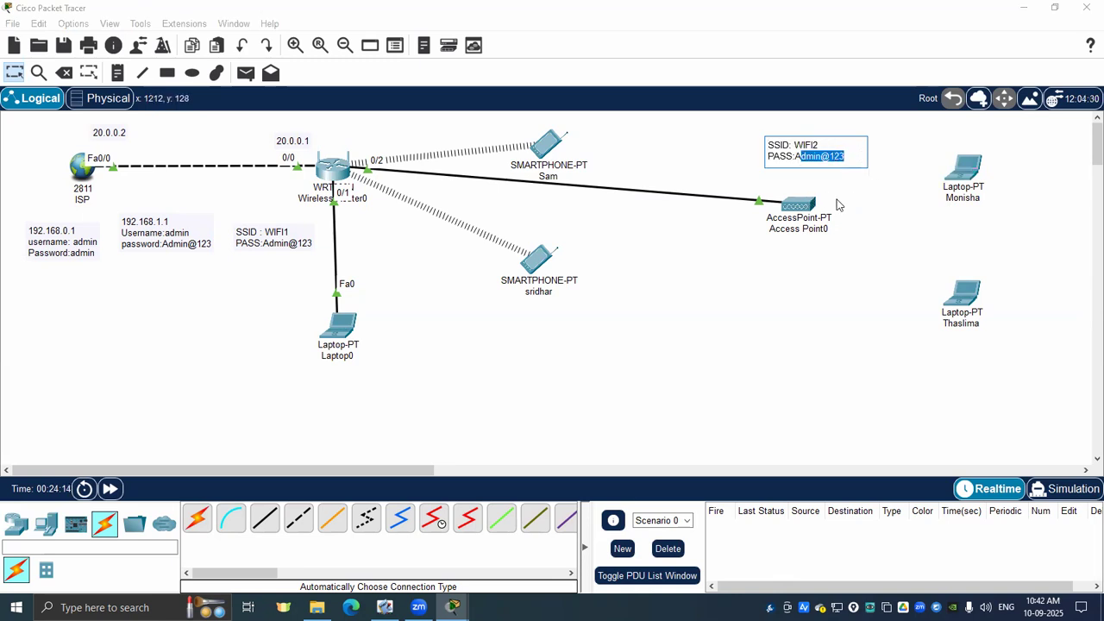
{"action": "left_click", "coordinate": [838, 207]}
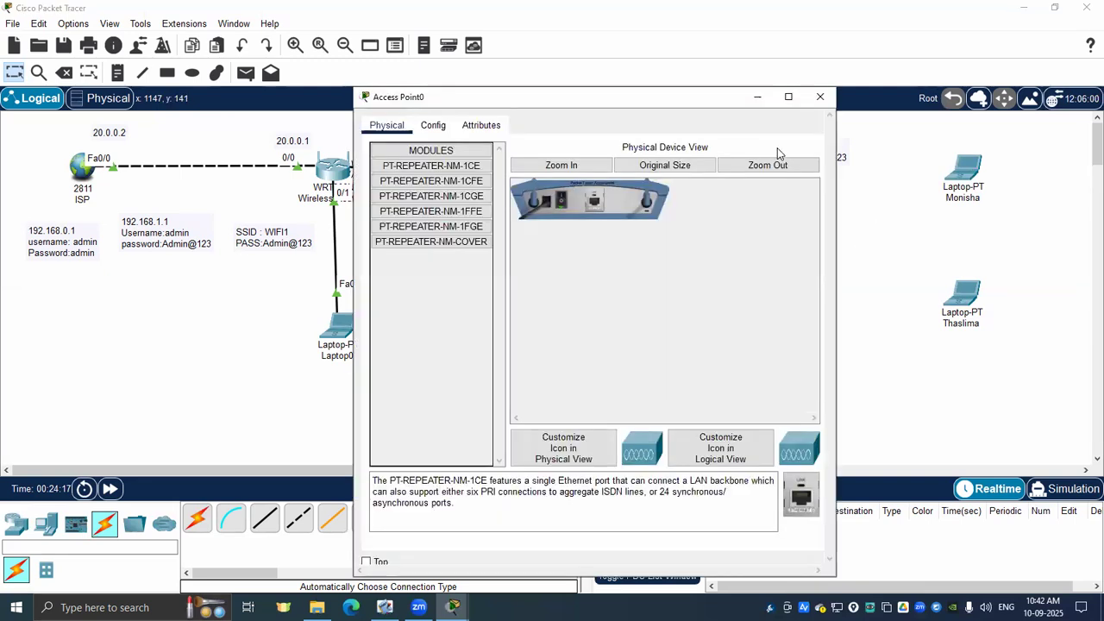
- Configure Access Point0's Port 1 with SSID wifi1 and WPA2-PSK authentication, and enter the Wi-Fi pass phrase
{"action": "left_click", "coordinate": [433, 125]}
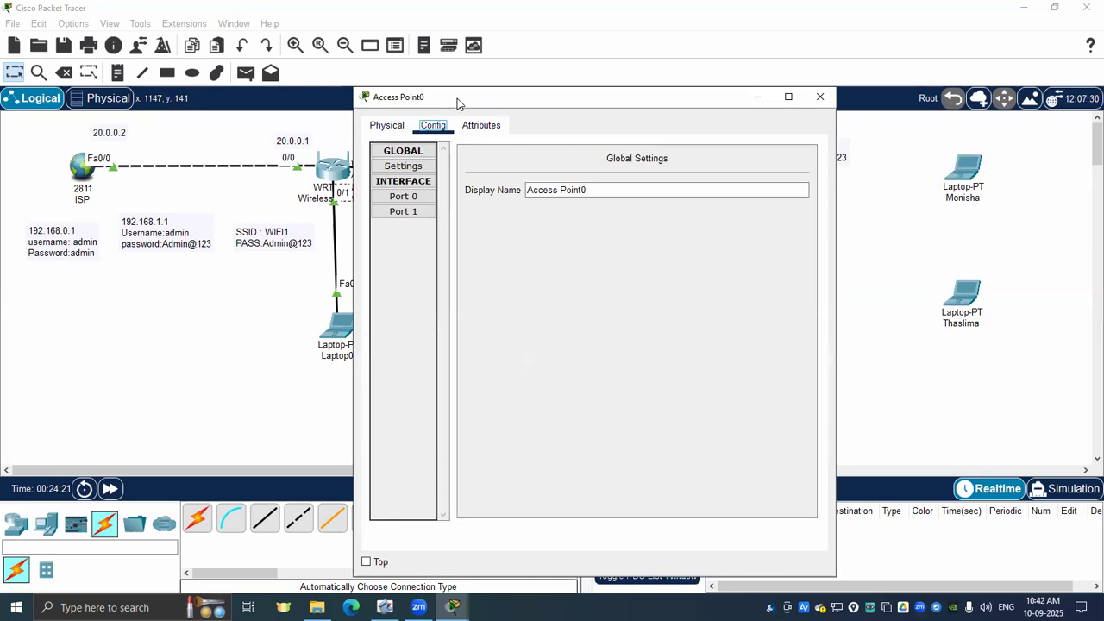
{"action": "left_click_drag", "start_coordinate": [457, 104], "coordinate": [136, 92]}
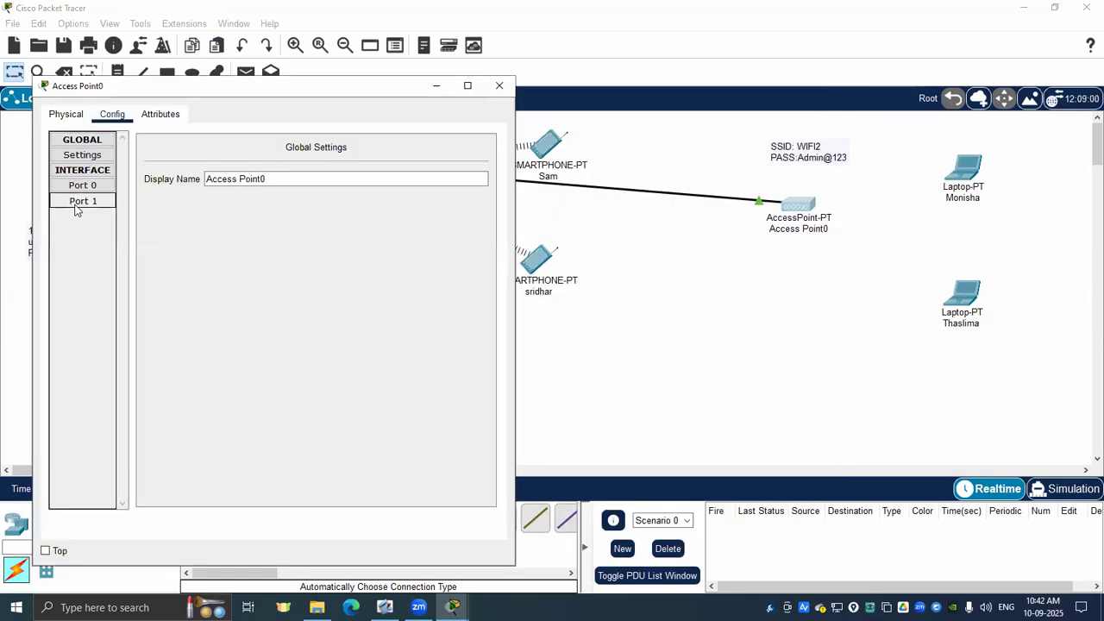
{"action": "left_click", "coordinate": [75, 206]}
{"action": "left_click_drag", "start_coordinate": [358, 178], "coordinate": [241, 180]}
{"action": "type", "text": "wifi1"}
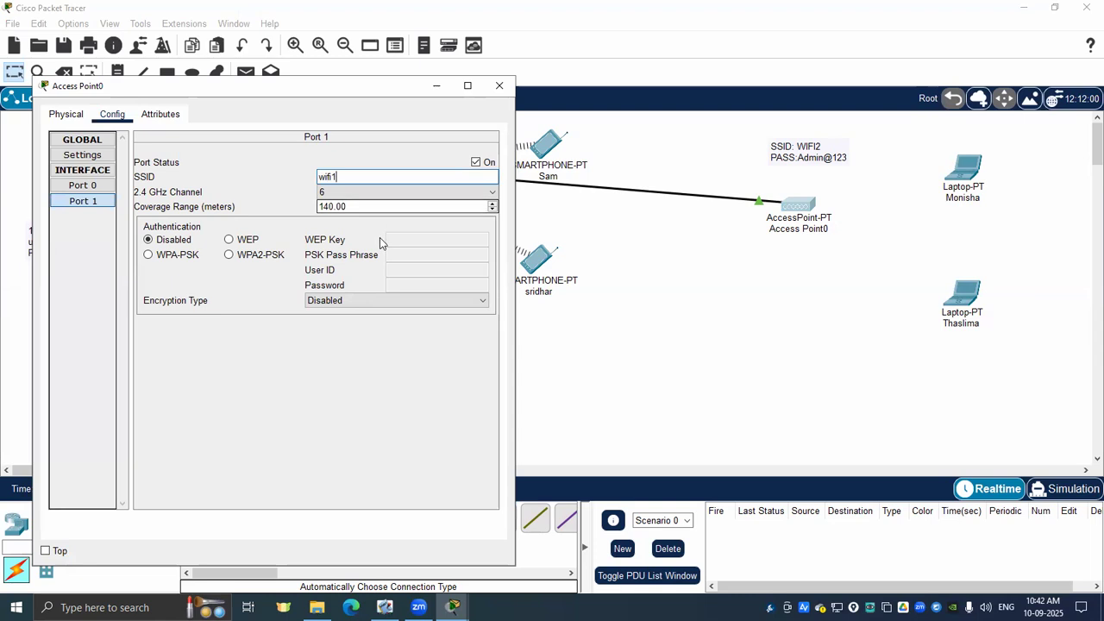
{"action": "left_click", "coordinate": [267, 257]}
{"action": "left_click", "coordinate": [402, 257]}
{"action": "type", "text": "Admin@123"}
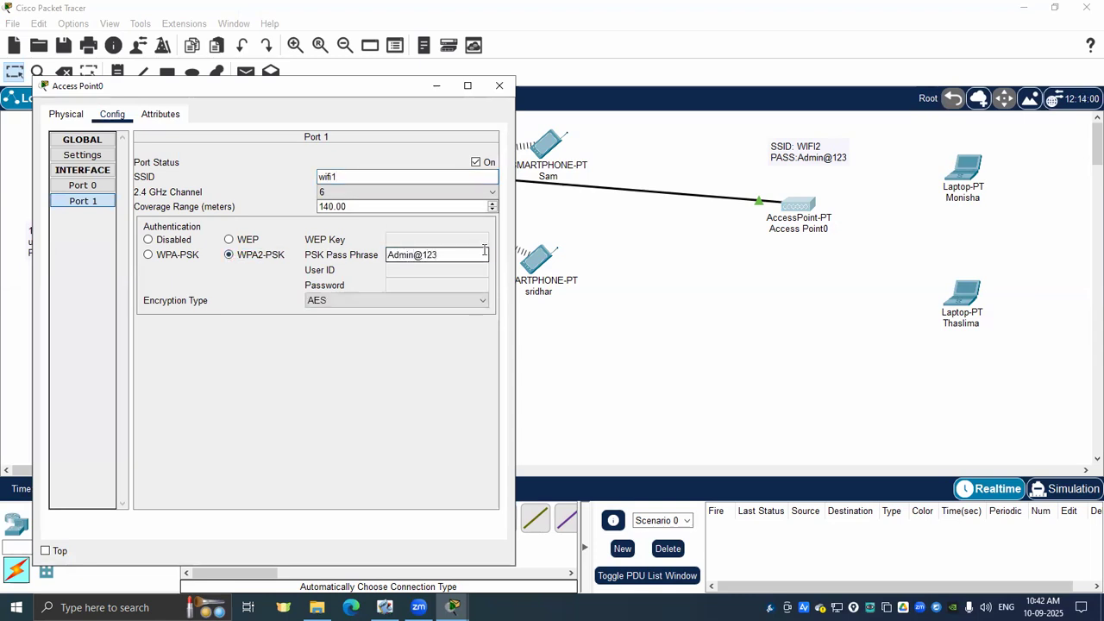
- Correct the SSID on Access Point0's Port 1 to wifi2 and close the access point's settings
{"action": "left_click", "coordinate": [362, 176]}
{"action": "key", "text": "BackSpace"}
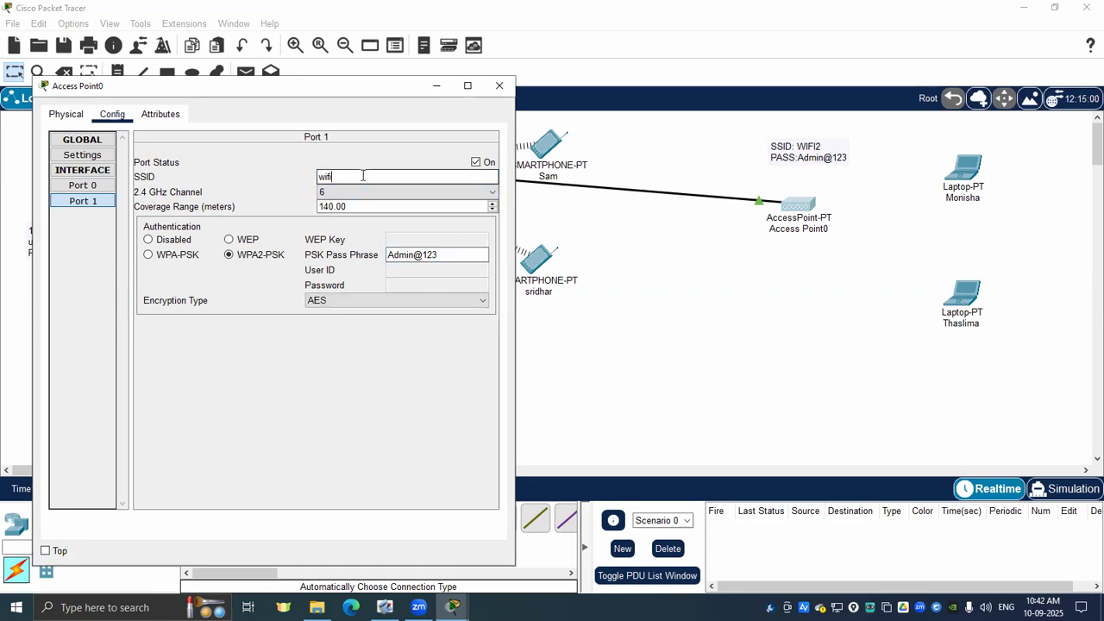
{"action": "type", "text": "2"}
{"action": "left_click_drag", "start_coordinate": [475, 254], "coordinate": [371, 258]}
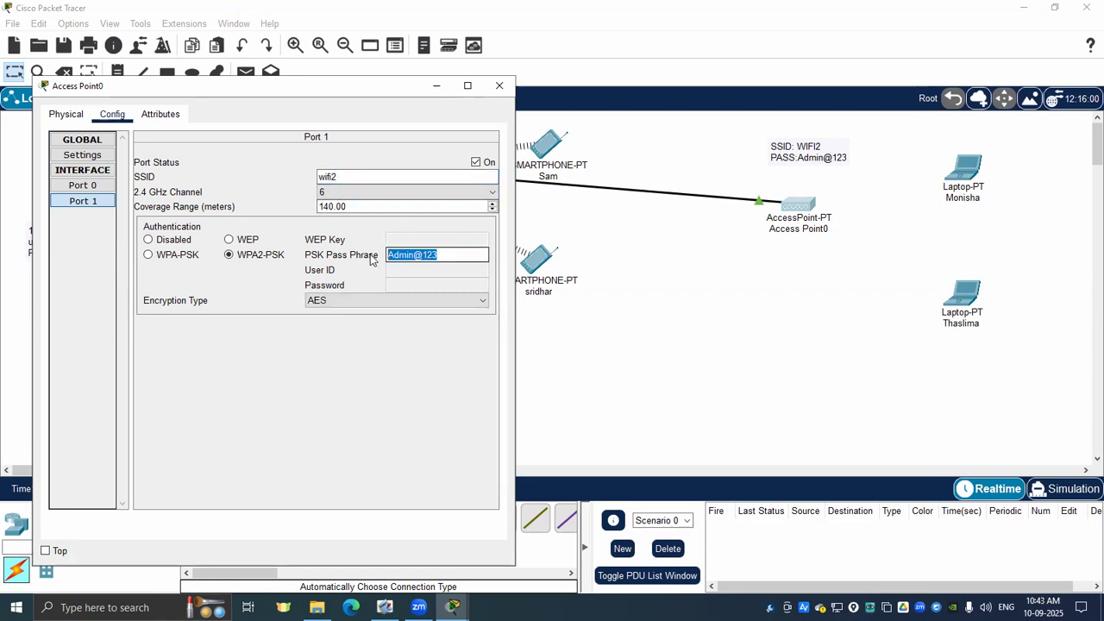
{"action": "left_click", "coordinate": [439, 255]}
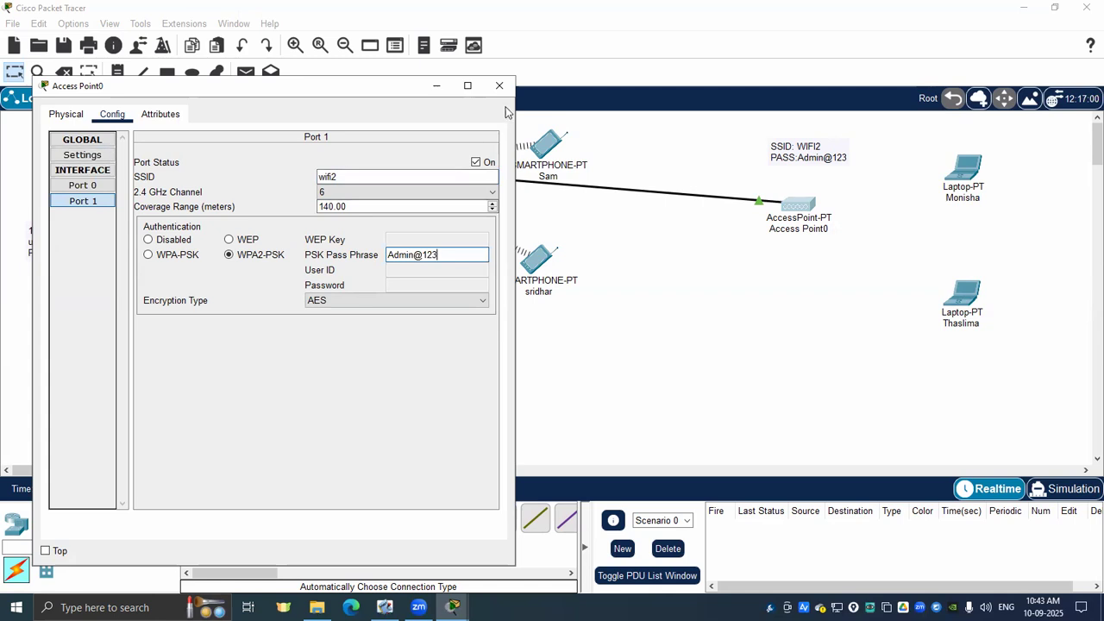
{"action": "left_click", "coordinate": [499, 85]}
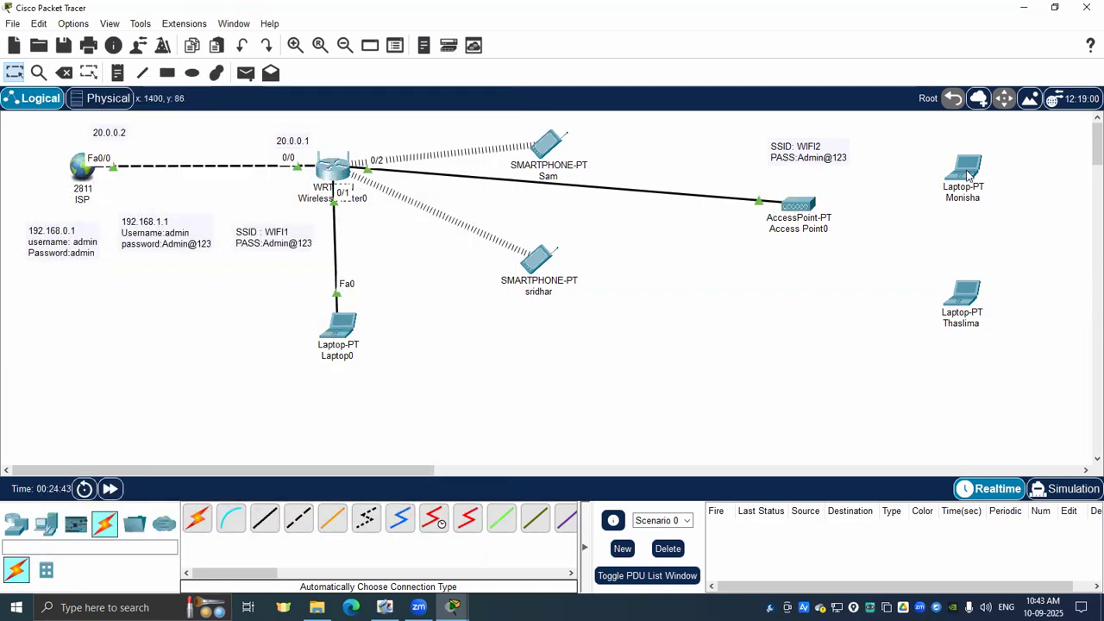
- Open the upper of the two laptops beside Access Point0 and power it off in its physical device view
{"action": "left_click_drag", "start_coordinate": [1026, 167], "coordinate": [899, 353]}
{"action": "left_click", "coordinate": [962, 171]}
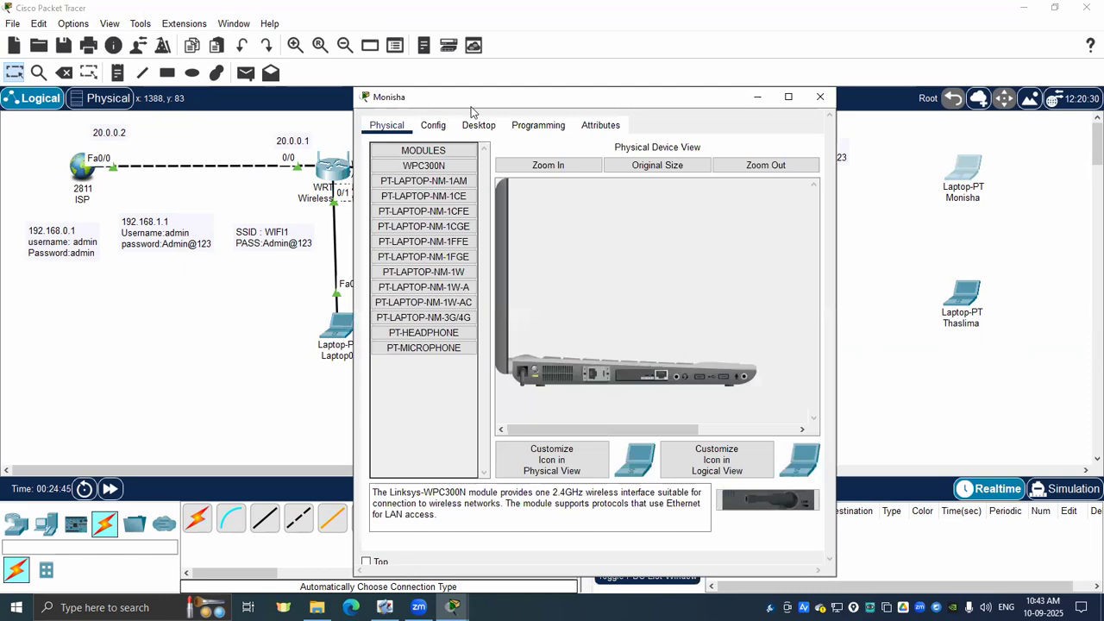
{"action": "left_click_drag", "start_coordinate": [469, 104], "coordinate": [236, 97]}
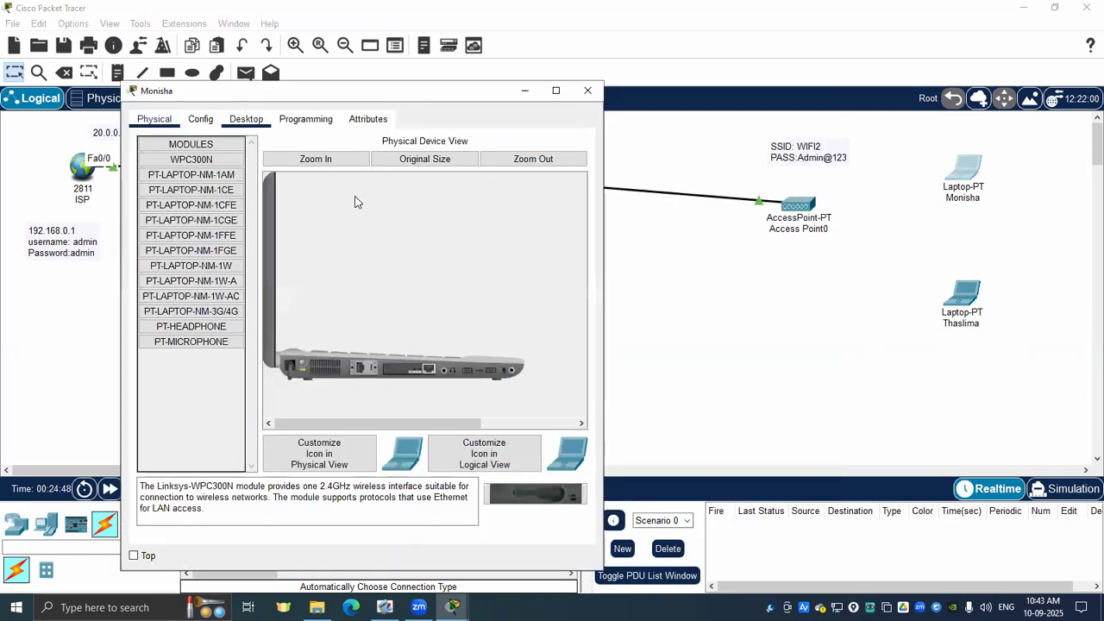
{"action": "left_click", "coordinate": [315, 161]}
{"action": "mouse_move", "coordinate": [362, 423]}
{"action": "left_mouse_down"}
{"action": "mouse_move", "coordinate": [412, 429]}
{"action": "mouse_move", "coordinate": [349, 426]}
{"action": "left_mouse_up"}
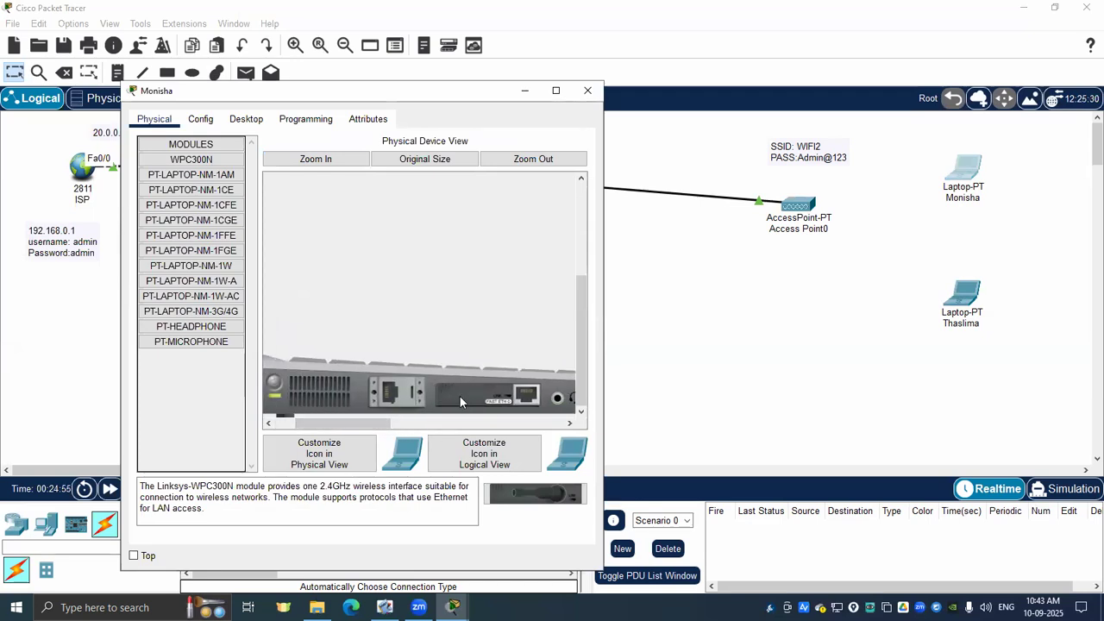
{"action": "mouse_move", "coordinate": [470, 396]}
{"action": "left_mouse_down"}
{"action": "mouse_move", "coordinate": [454, 369]}
{"action": "mouse_move", "coordinate": [461, 388]}
{"action": "left_mouse_up"}
{"action": "left_click_drag", "start_coordinate": [371, 424], "coordinate": [350, 423]}
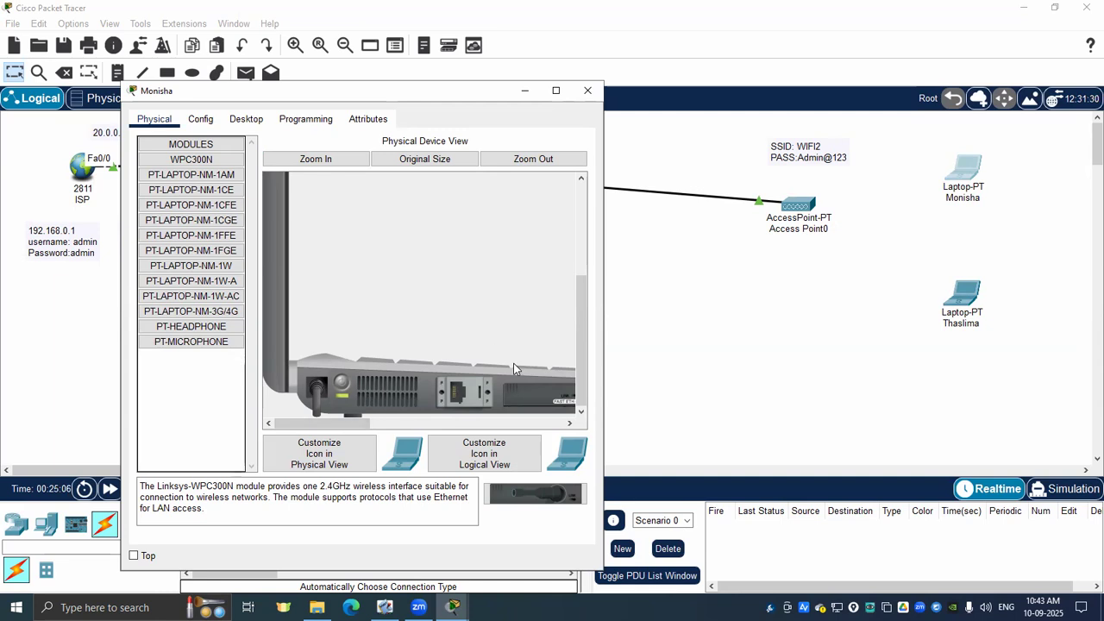
{"action": "left_click_drag", "start_coordinate": [358, 424], "coordinate": [334, 429]}
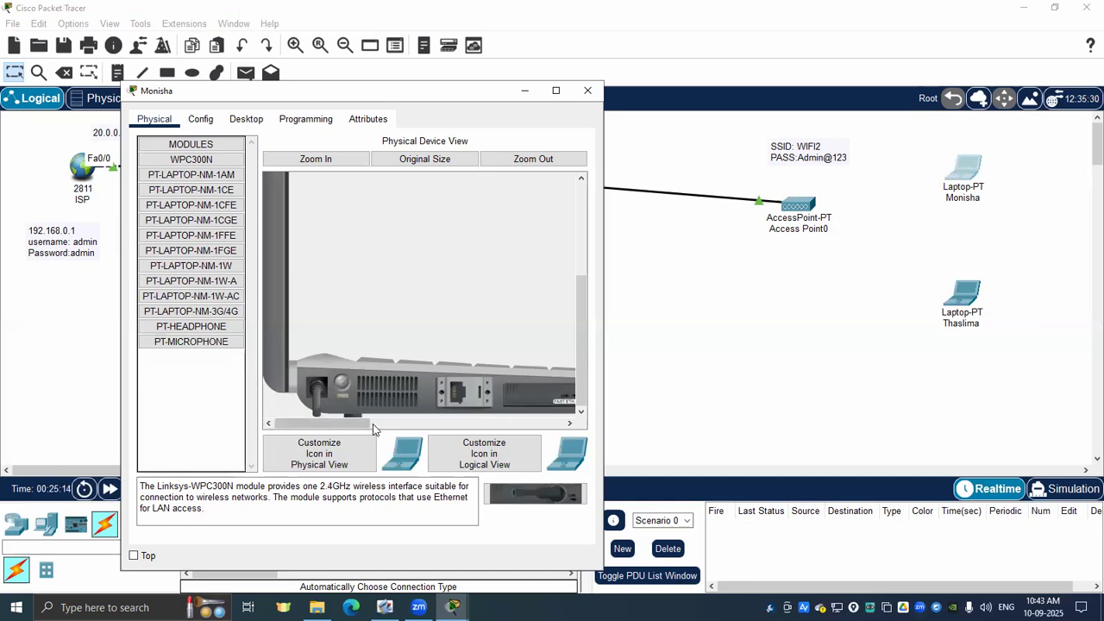
- Replace the upper laptop's Ethernet module with the WPC300N wireless module and power the laptop back on
{"action": "left_click_drag", "start_coordinate": [369, 423], "coordinate": [386, 422]}
{"action": "left_click_drag", "start_coordinate": [472, 398], "coordinate": [204, 382]}
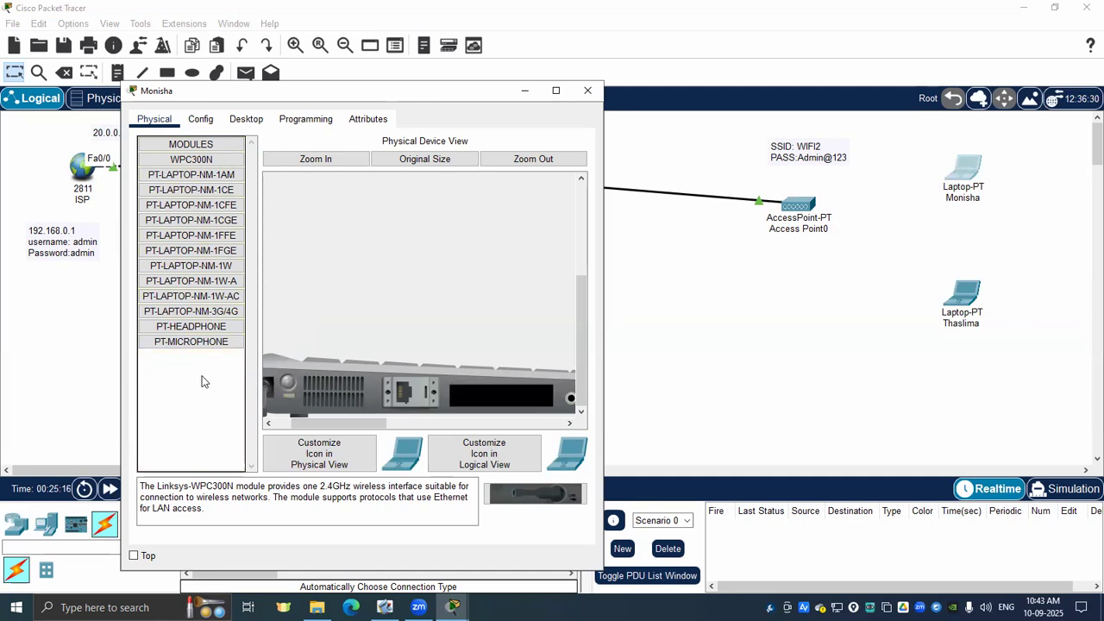
{"action": "left_click_drag", "start_coordinate": [530, 500], "coordinate": [491, 393]}
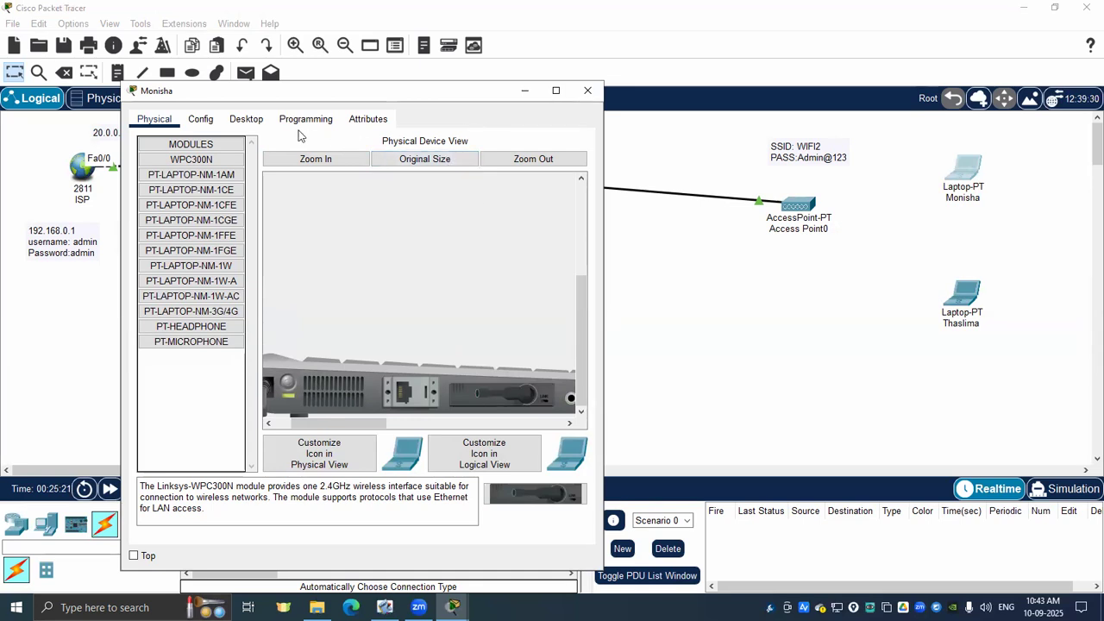
- Connect the upper laptop to the wifi2 network through PC Wireless with the WPA2-Personal pre-shared key, and close its window
{"action": "left_click", "coordinate": [245, 123]}
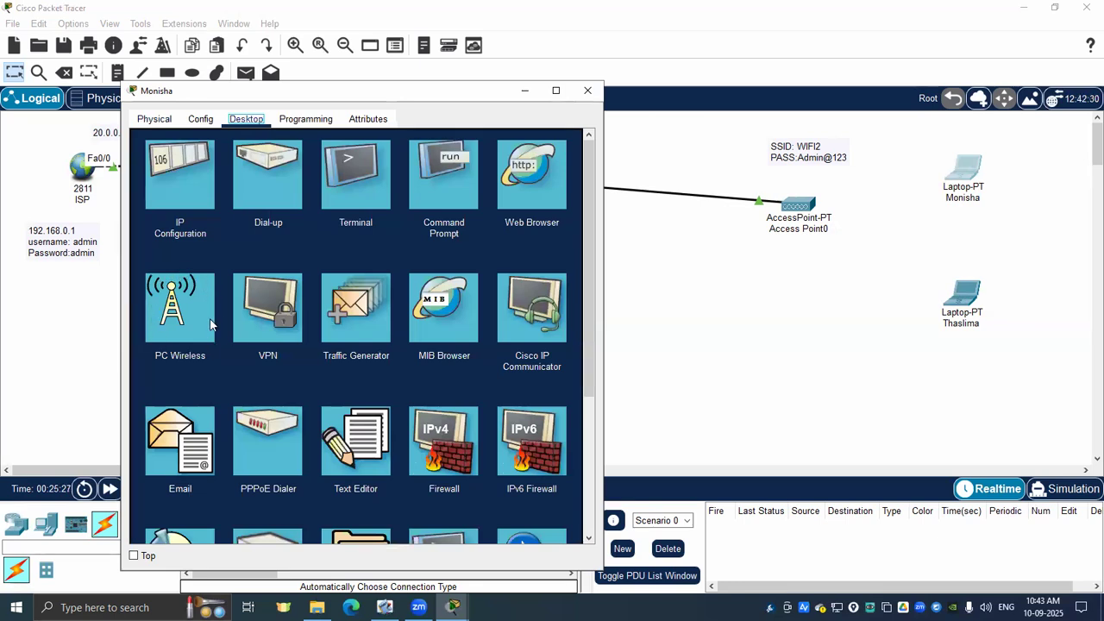
{"action": "left_click", "coordinate": [185, 305]}
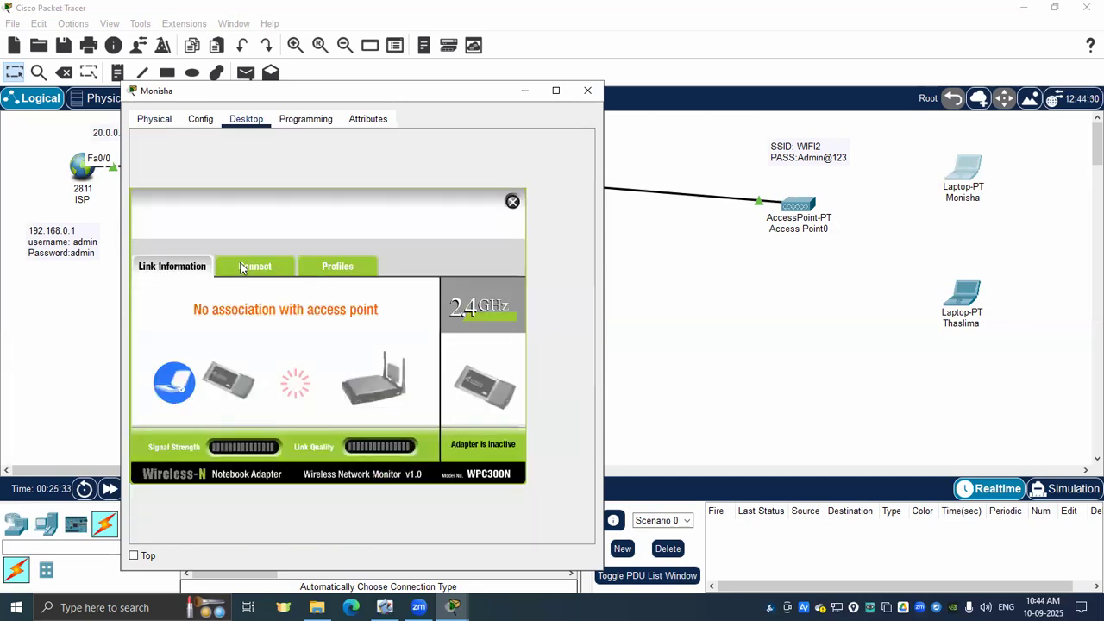
{"action": "left_click", "coordinate": [256, 274]}
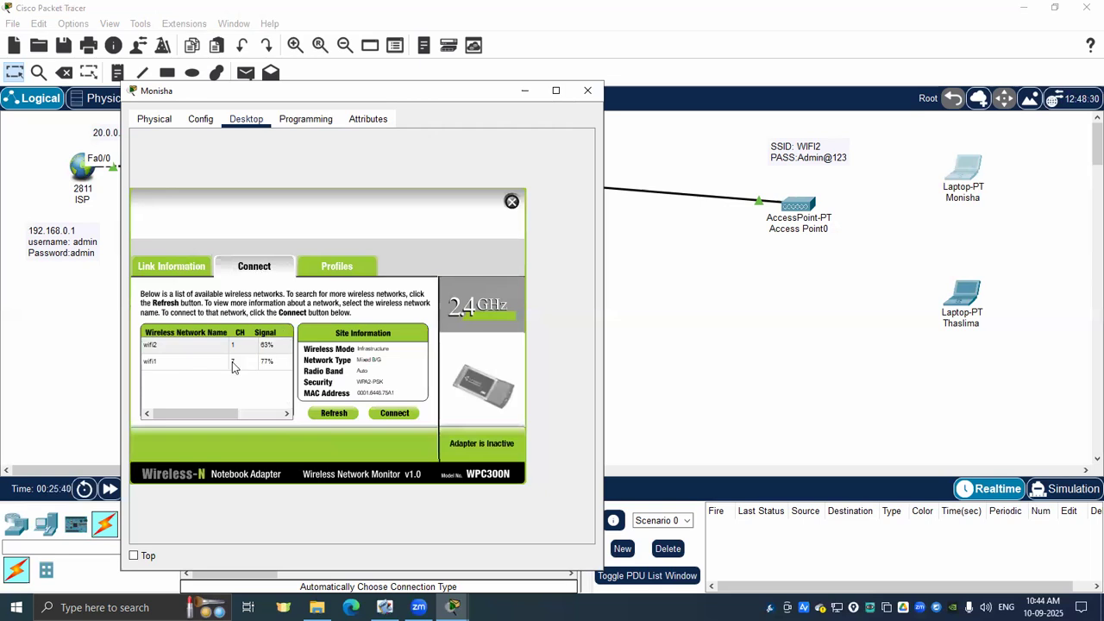
{"action": "left_click", "coordinate": [167, 367]}
{"action": "left_click", "coordinate": [167, 346]}
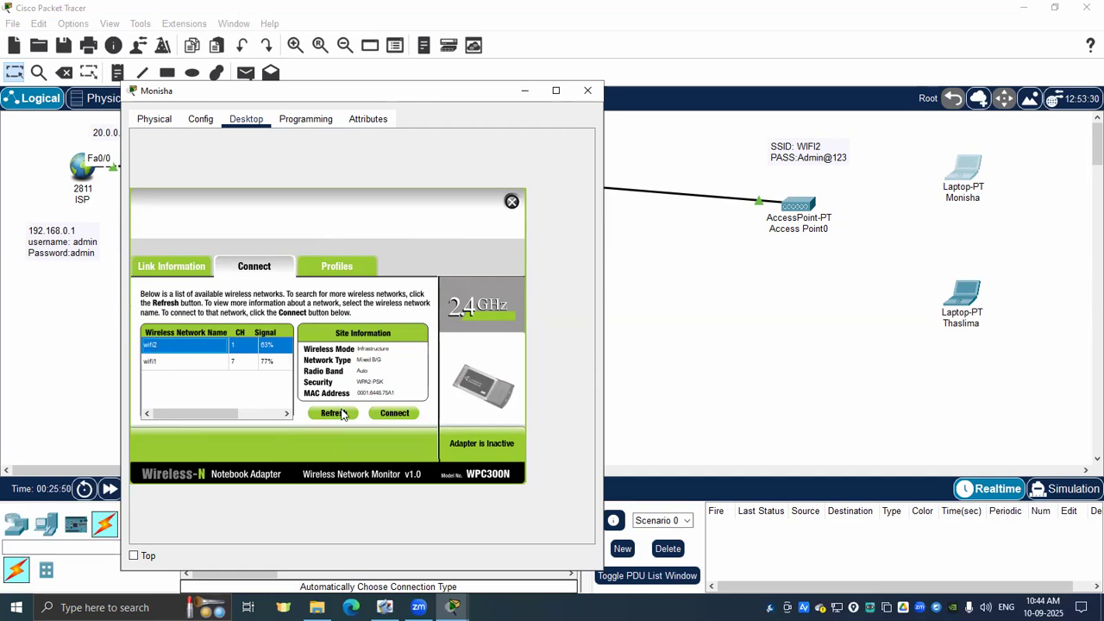
{"action": "left_click", "coordinate": [396, 418]}
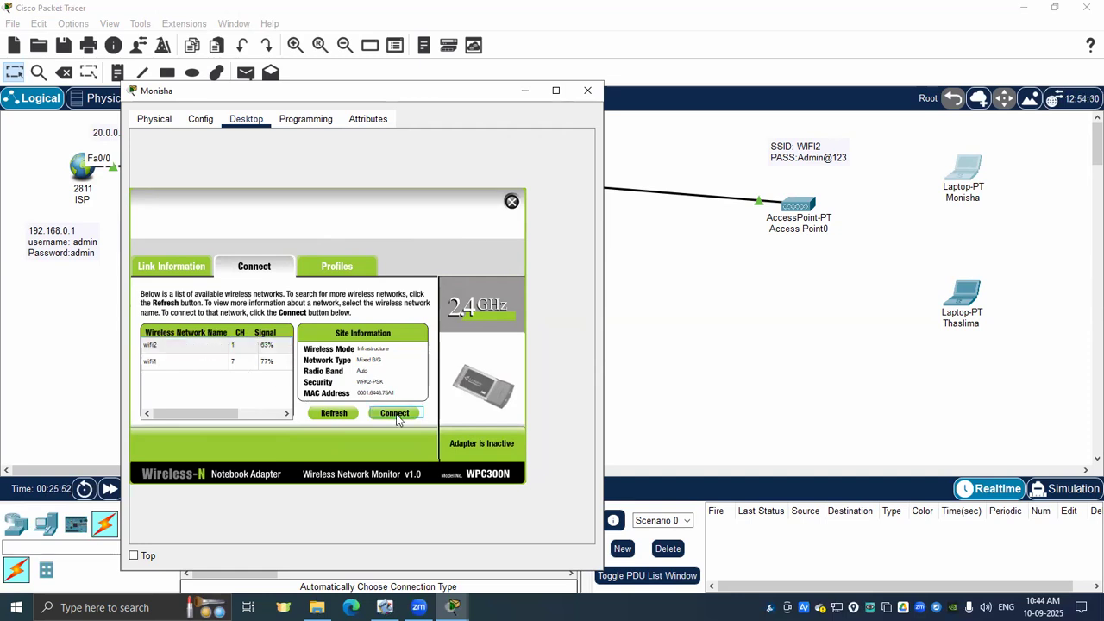
{"action": "left_click", "coordinate": [223, 352]}
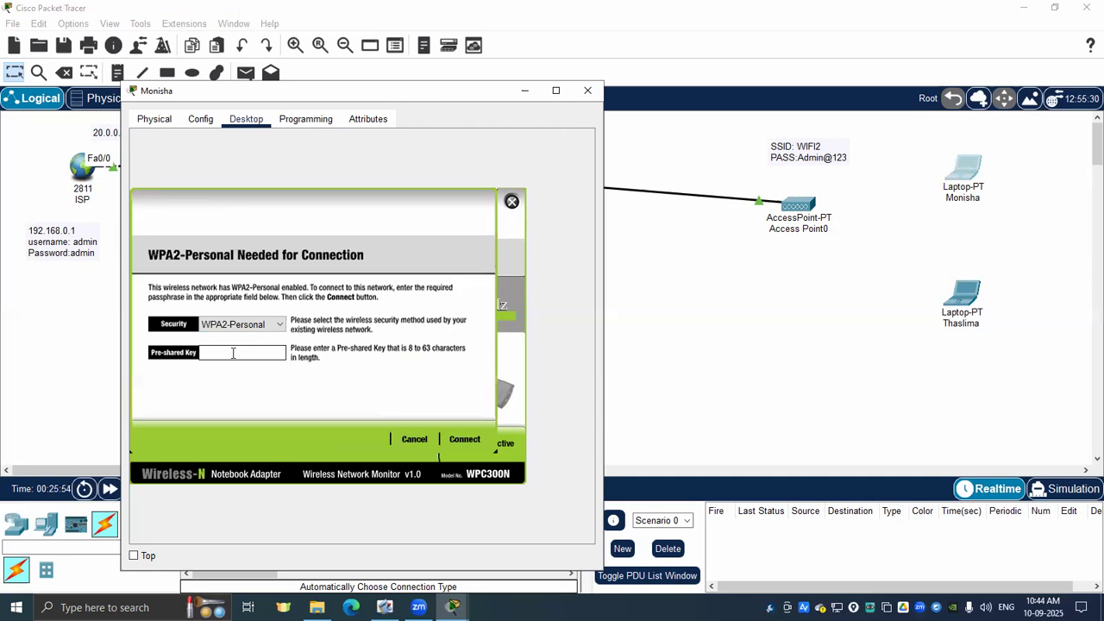
{"action": "type", "text": "Admin@123"}
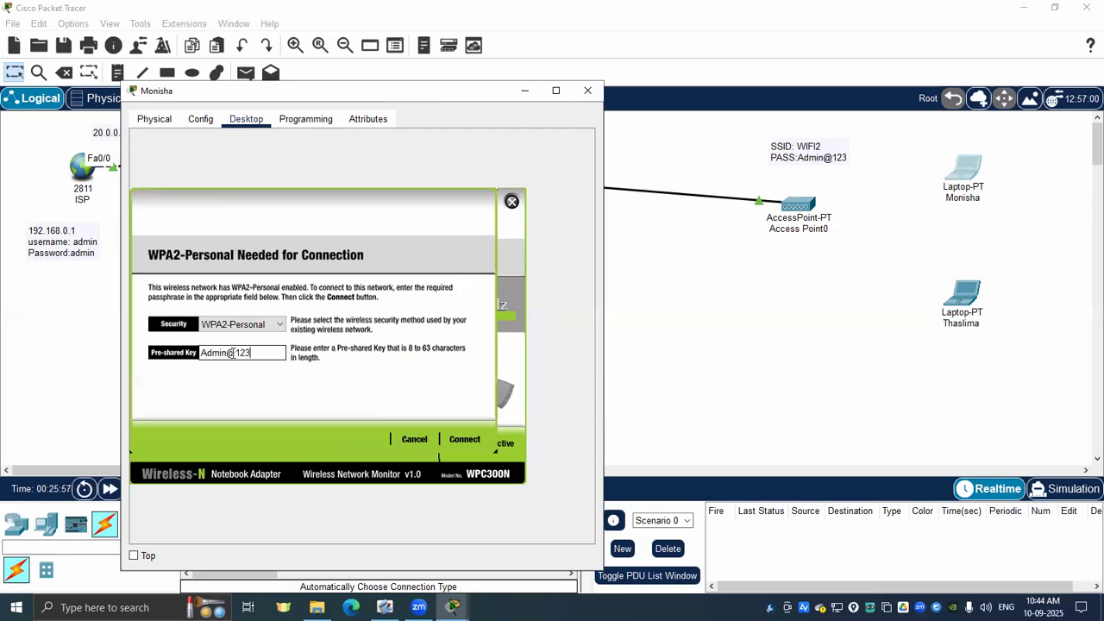
{"action": "left_click", "coordinate": [462, 439]}
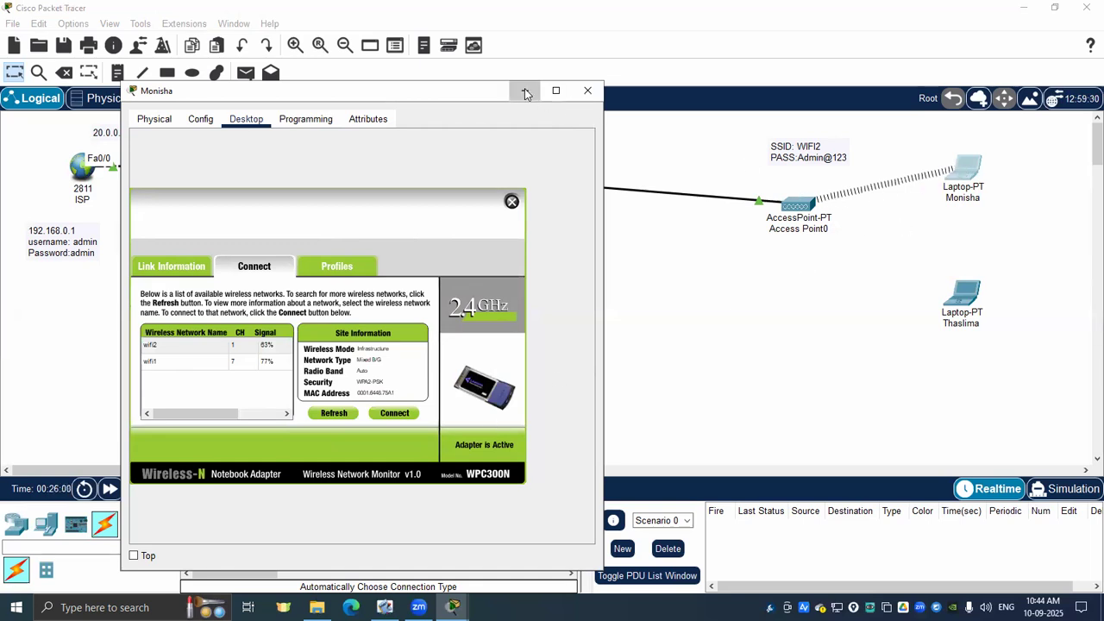
{"action": "left_click", "coordinate": [587, 91]}
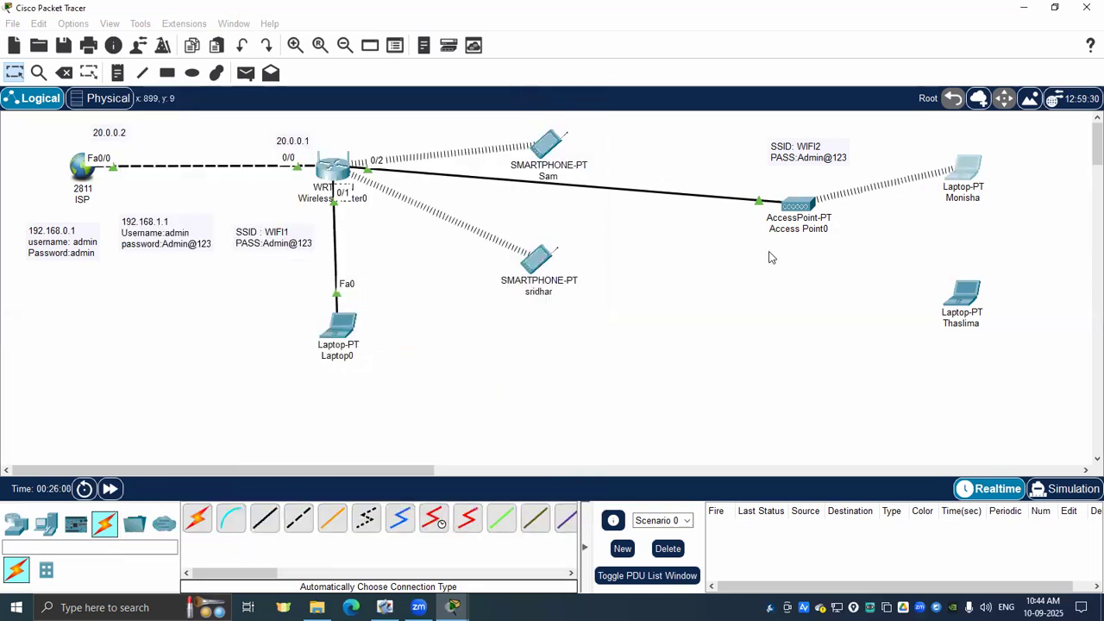
- Try to open PC Wireless on the lower laptop beside Access Point0
{"action": "left_click", "coordinate": [965, 300]}
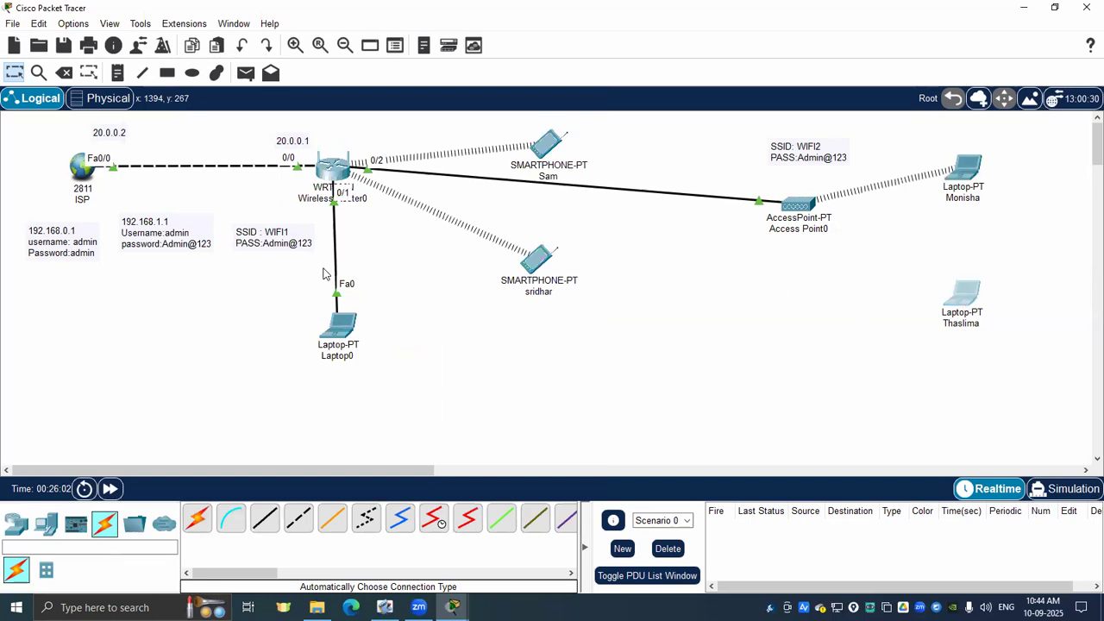
{"action": "left_click", "coordinate": [946, 297]}
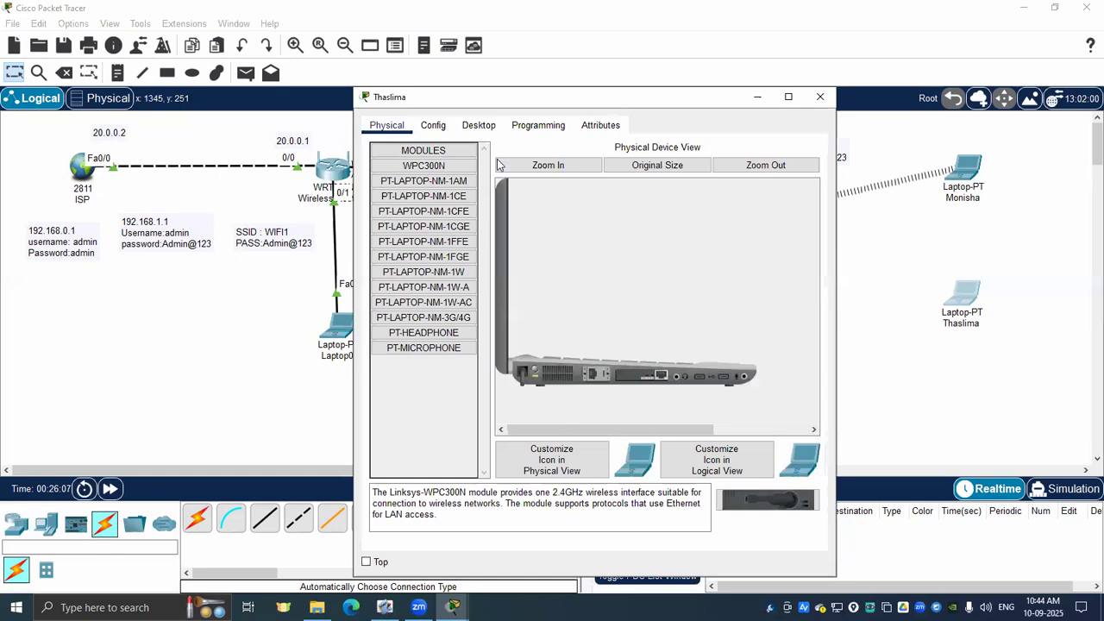
{"action": "left_click", "coordinate": [486, 126]}
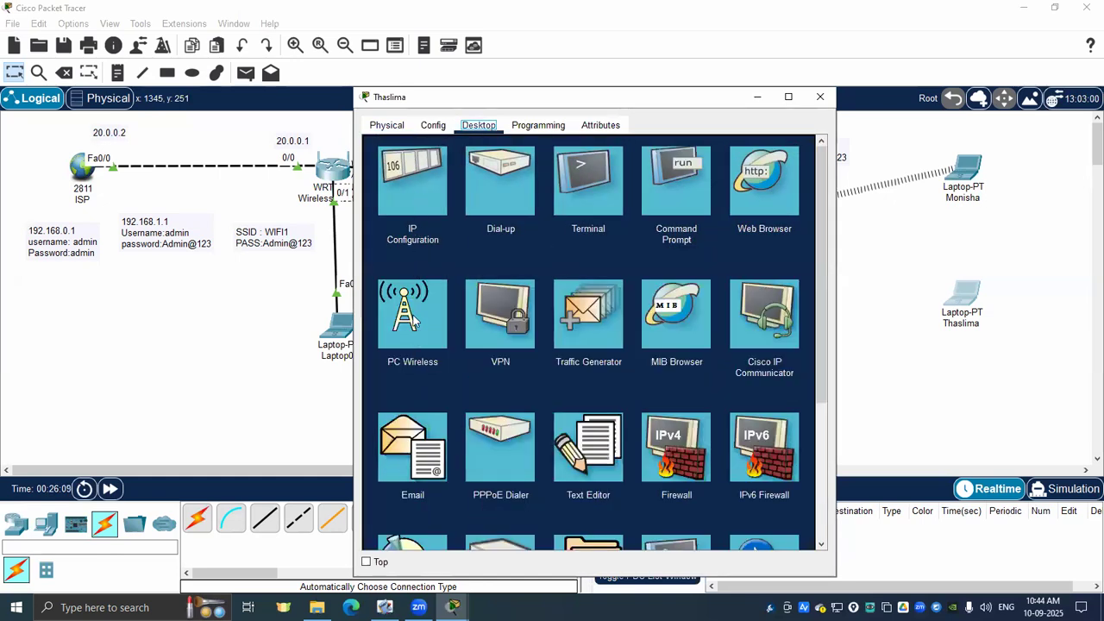
{"action": "left_click", "coordinate": [419, 317]}
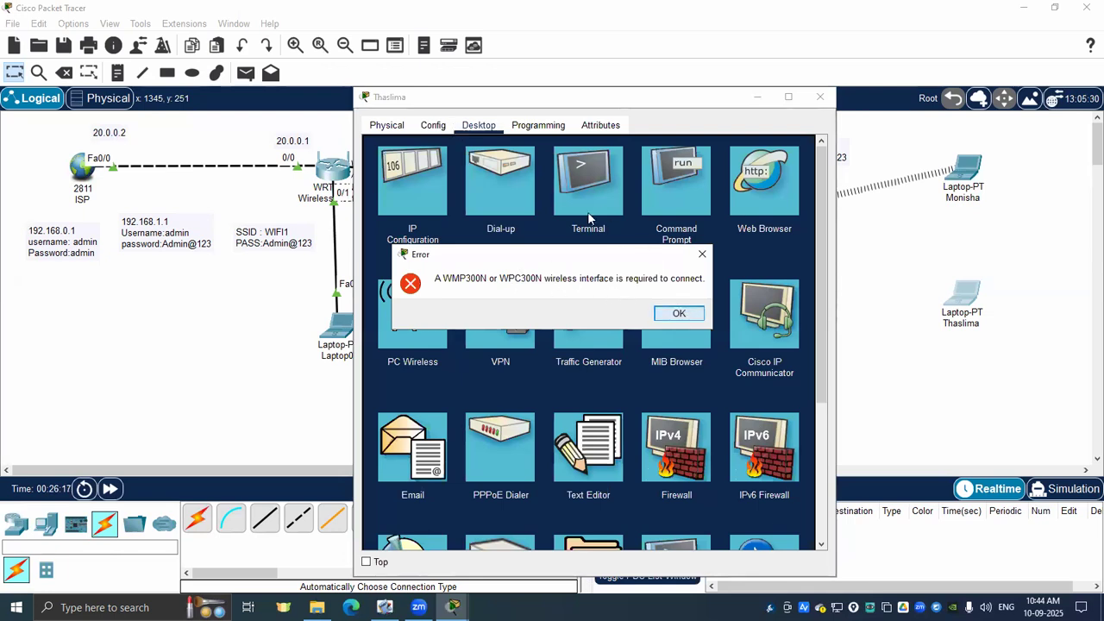
{"action": "left_click", "coordinate": [679, 313]}
- Power off the lower laptop, replace its Ethernet module with the WPC300N wireless module, and power it back on
{"action": "left_click", "coordinate": [390, 126]}
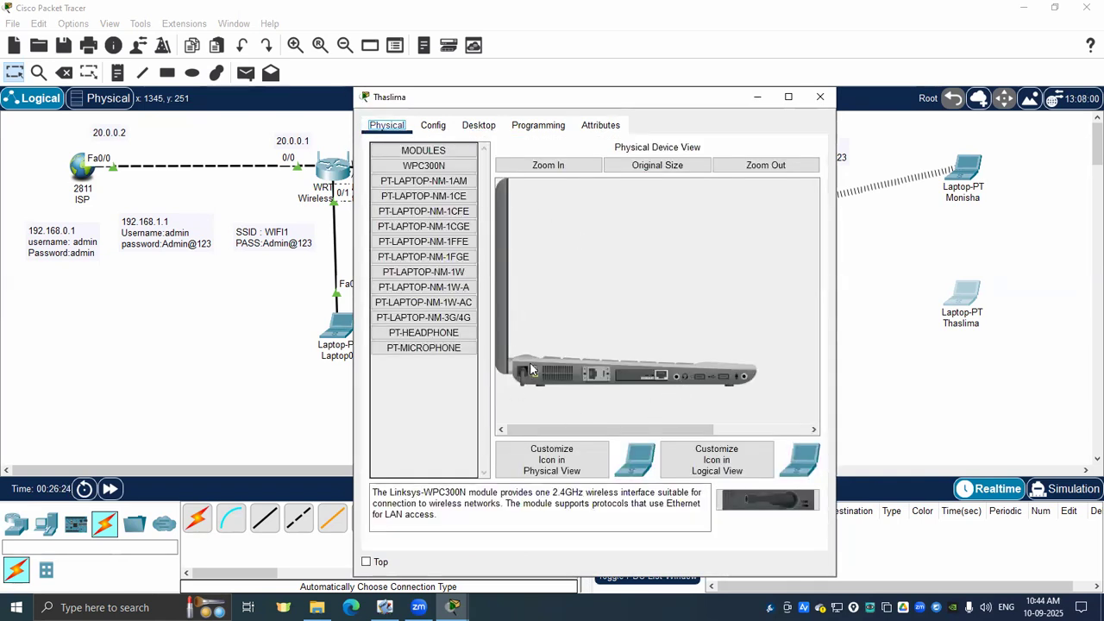
{"action": "left_click_drag", "start_coordinate": [656, 378], "coordinate": [455, 377]}
{"action": "left_click_drag", "start_coordinate": [779, 515], "coordinate": [643, 377]}
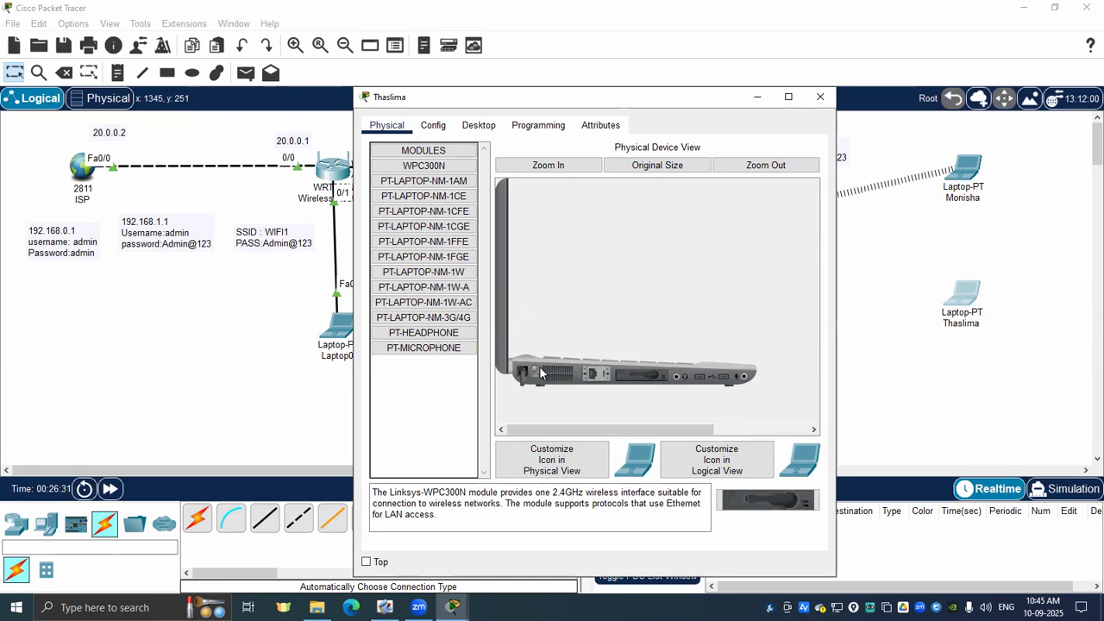
- Open PC Wireless on the lower laptop and refresh its list of available wireless networks
{"action": "left_click", "coordinate": [479, 125]}
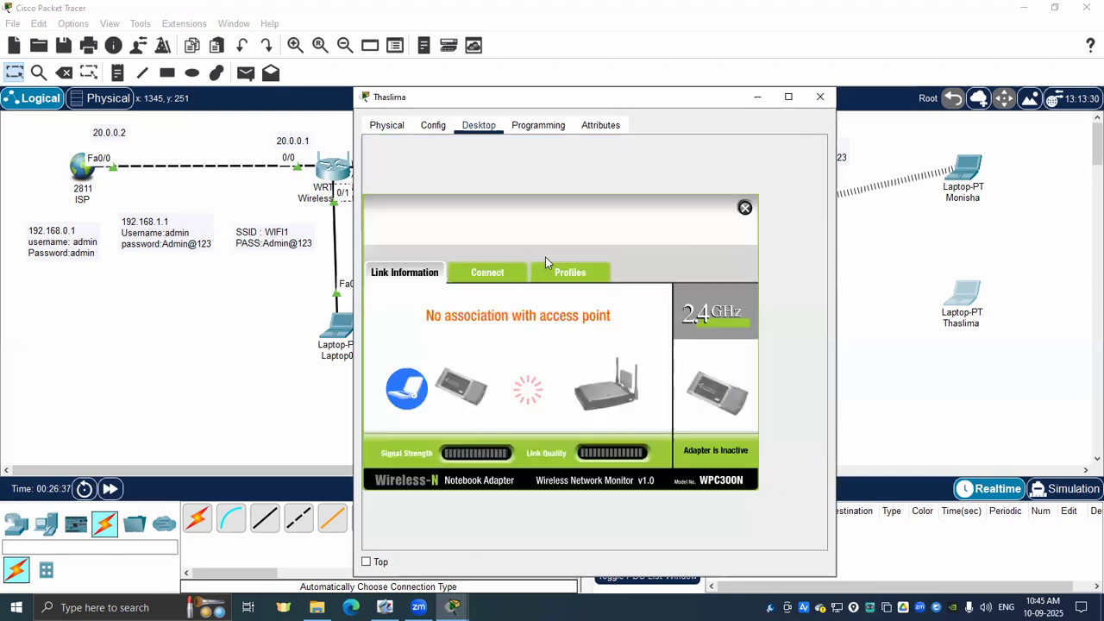
{"action": "left_click", "coordinate": [501, 275]}
{"action": "left_click", "coordinate": [568, 420]}
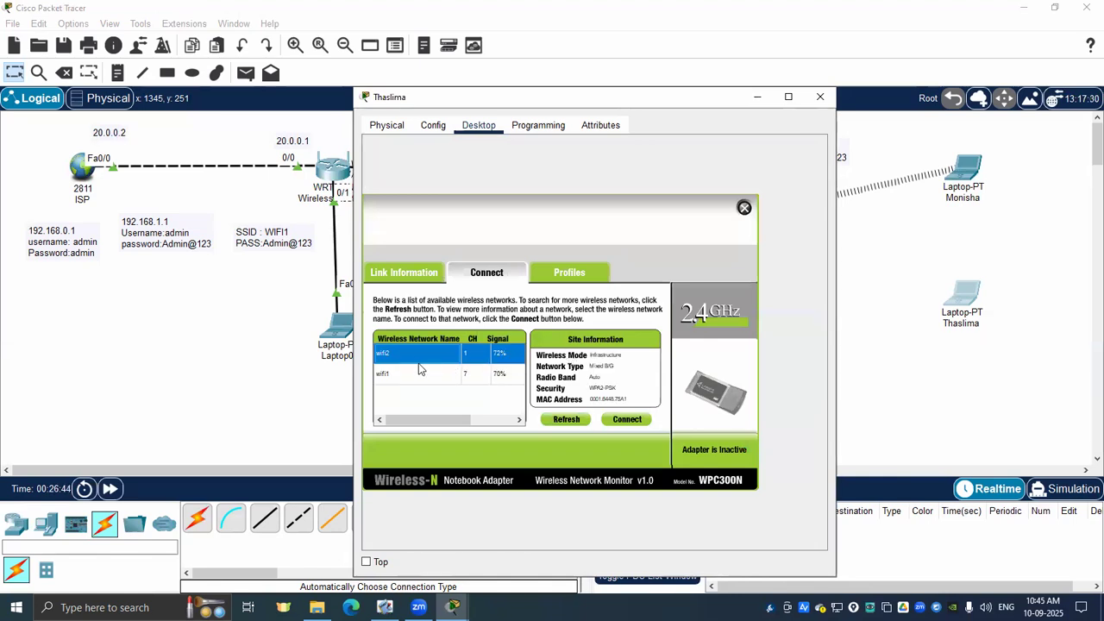
- Try to connect the lower laptop to wifi2 using WPA2-Personal with the pre-shared key
{"action": "left_click", "coordinate": [640, 423]}
{"action": "left_click", "coordinate": [484, 359]}
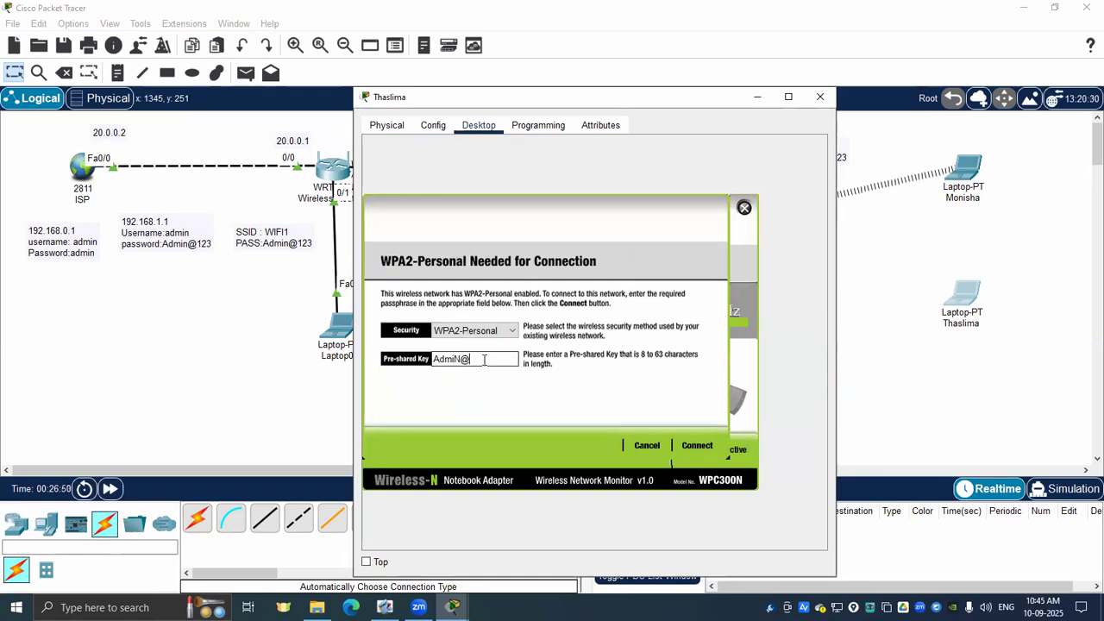
{"action": "double_click", "coordinate": [455, 358]}
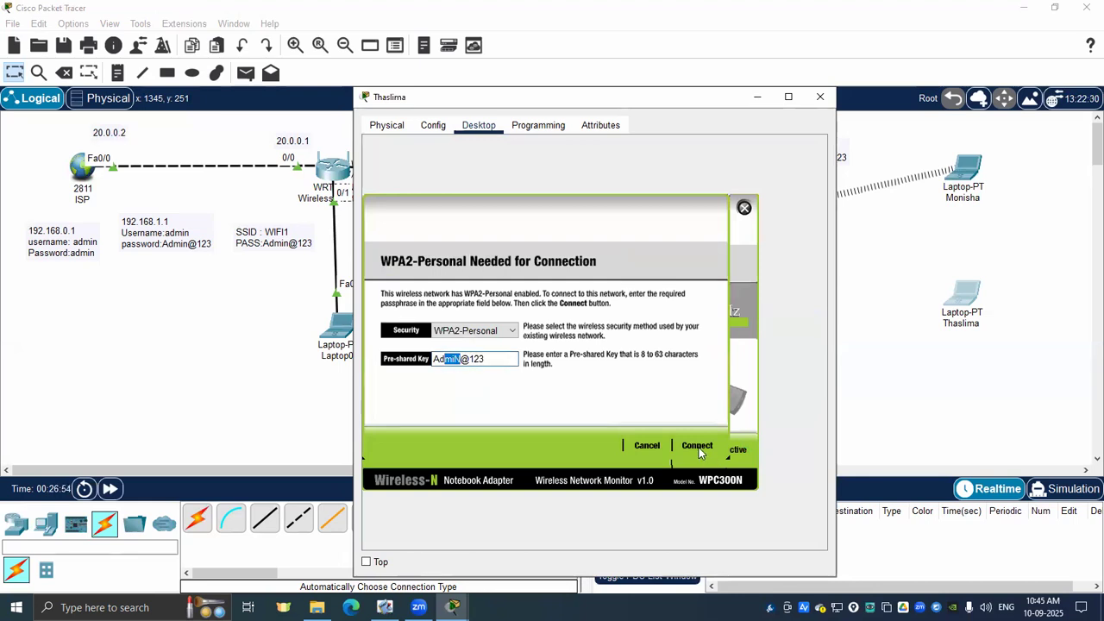
{"action": "left_click", "coordinate": [697, 445]}
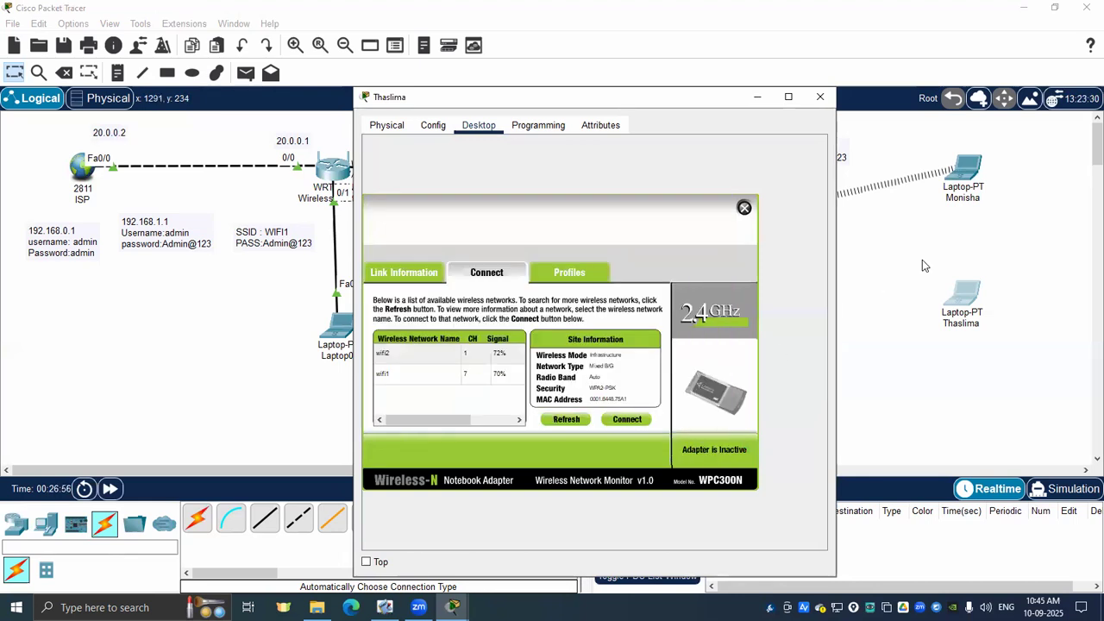
- Connect the lower laptop to wifi2 again, entering the WPA2-Personal pre-shared key, and close its window
{"action": "left_click", "coordinate": [436, 355]}
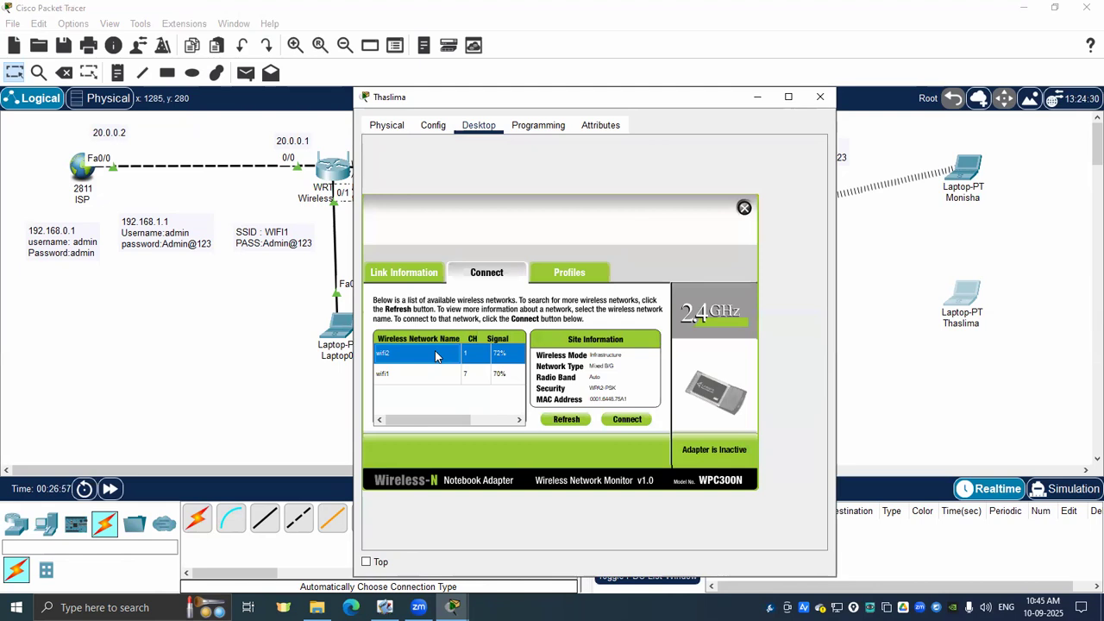
{"action": "left_click", "coordinate": [627, 421]}
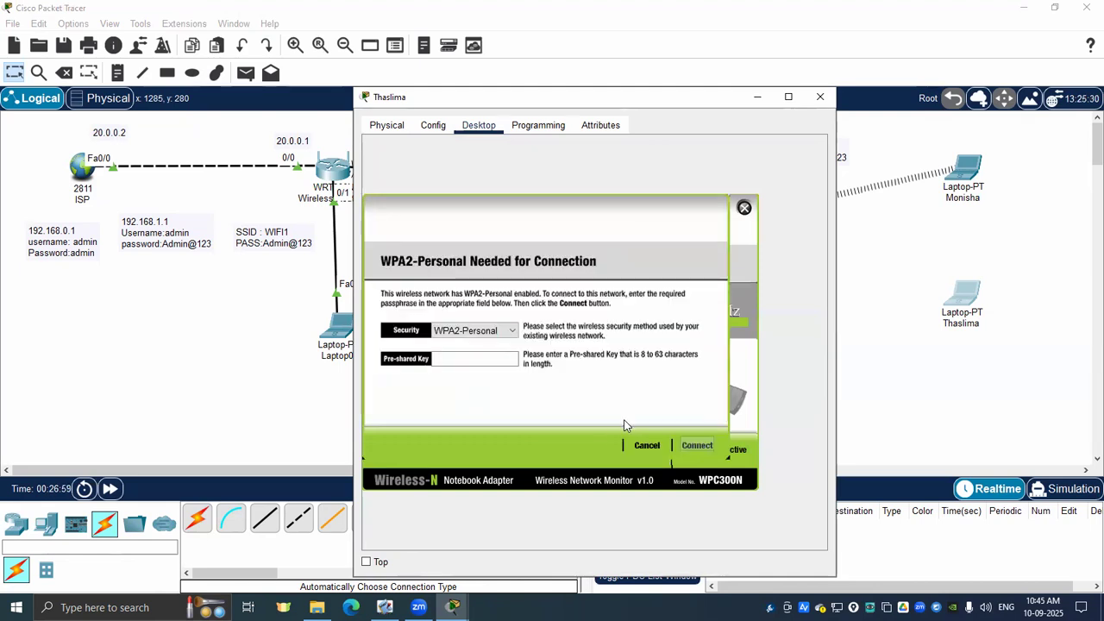
{"action": "type", "text": "Admin@123"}
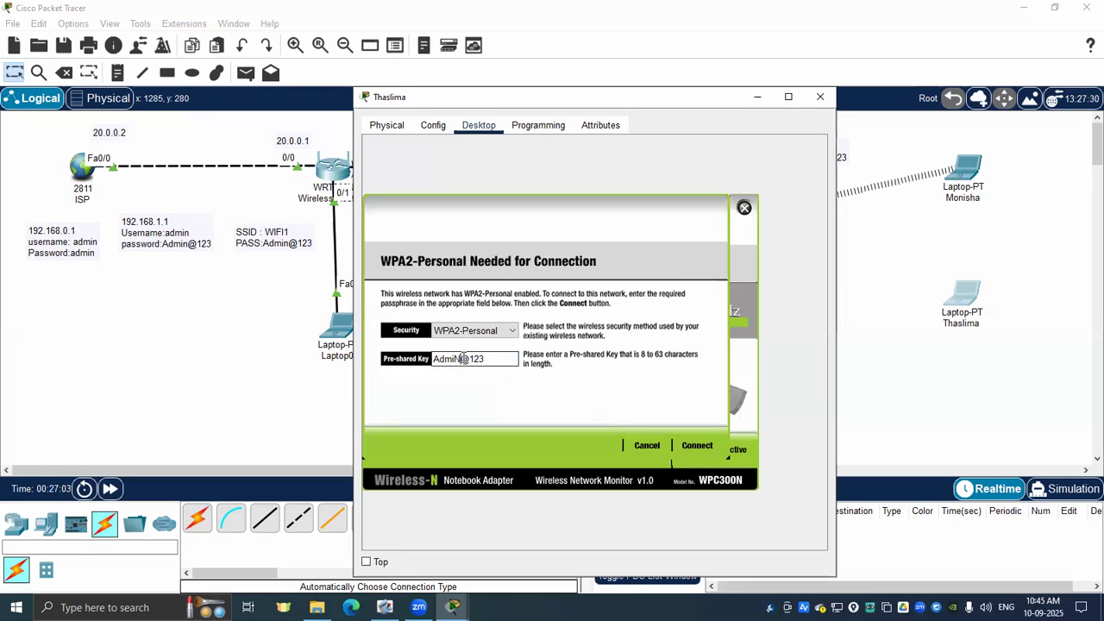
{"action": "left_click", "coordinate": [698, 445]}
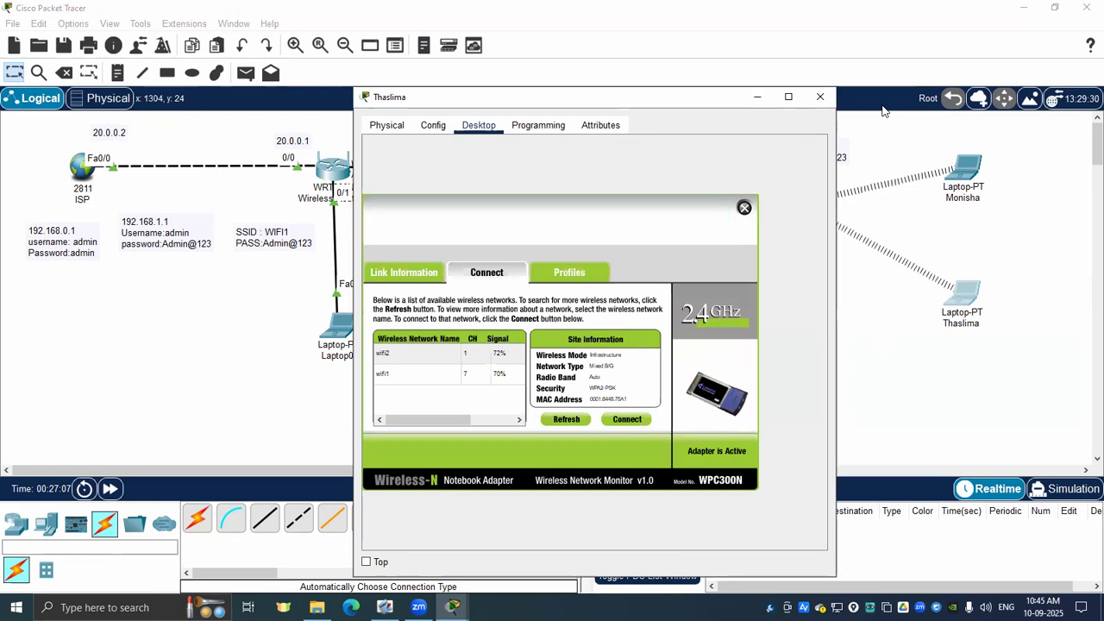
{"action": "left_click", "coordinate": [821, 96]}
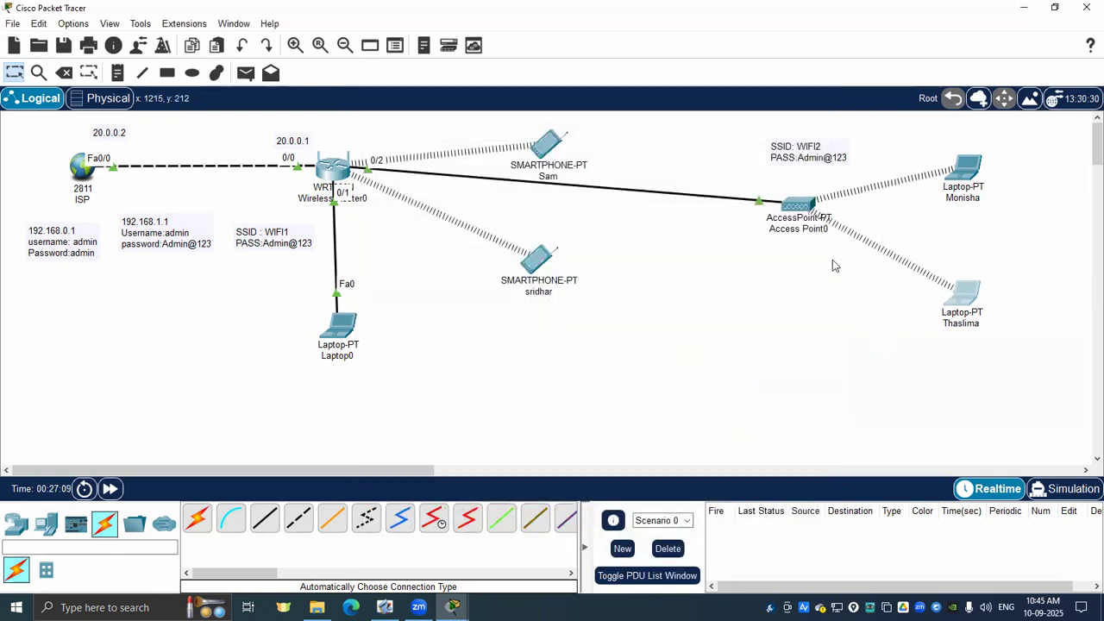
- Close PC Wireless on the upper laptop and ping 20.0.0.2 from its Command Prompt
{"action": "left_click", "coordinate": [947, 181]}
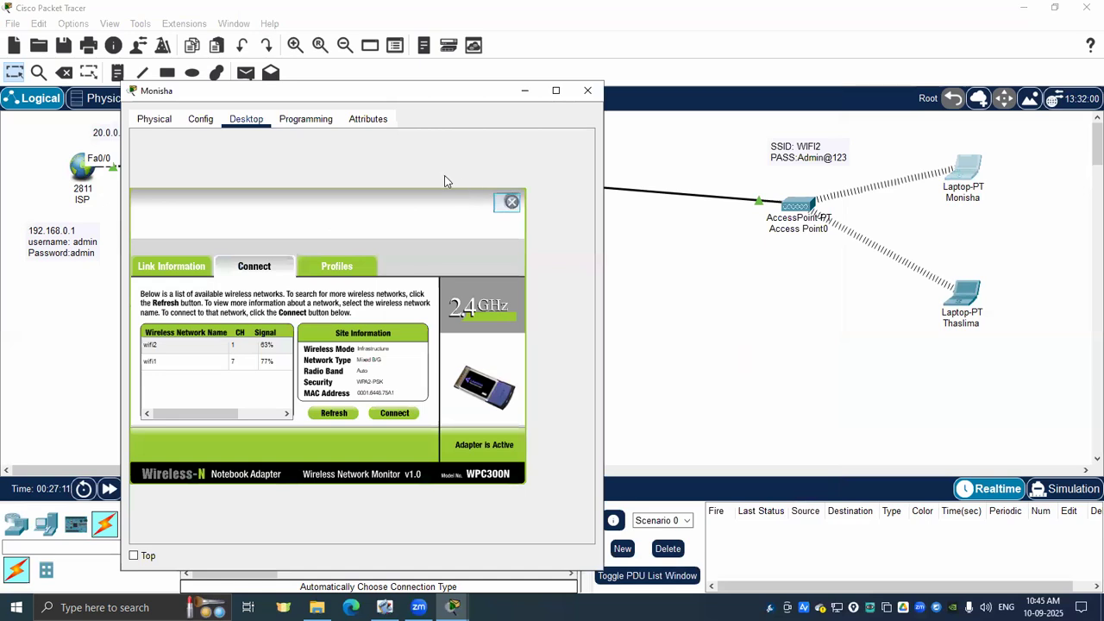
{"action": "left_click", "coordinate": [512, 202]}
{"action": "left_click", "coordinate": [446, 160]}
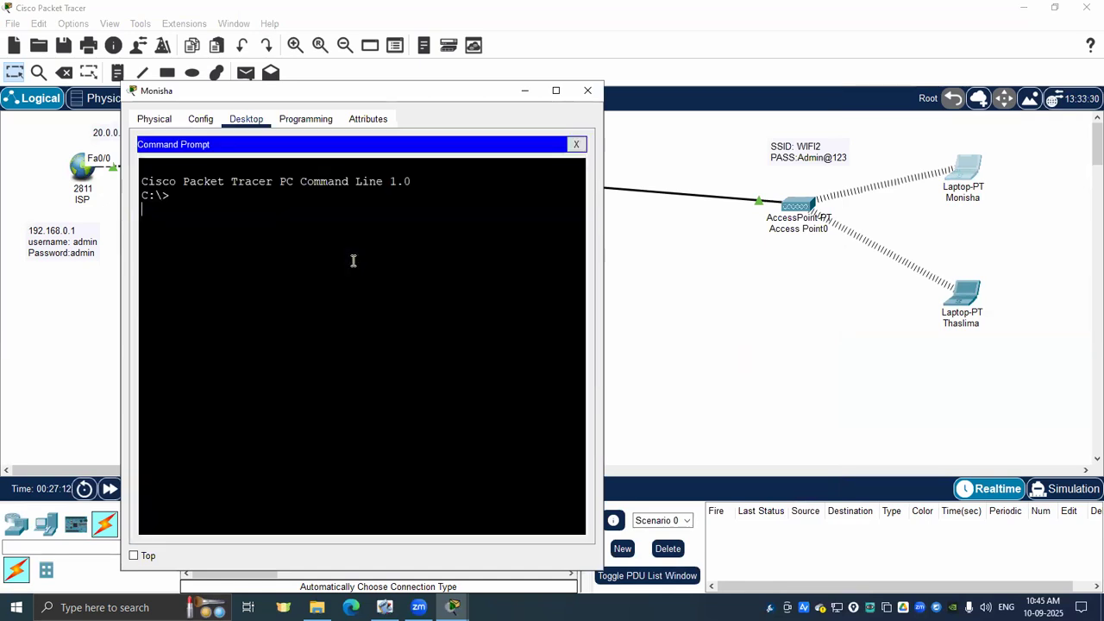
{"action": "key", "text": "BackSpace"}
{"action": "key", "text": "Return"}
{"action": "key", "text": "Return"}
{"action": "type", "text": "ping 20.0.0.2"}
{"action": "key", "text": "Return"}
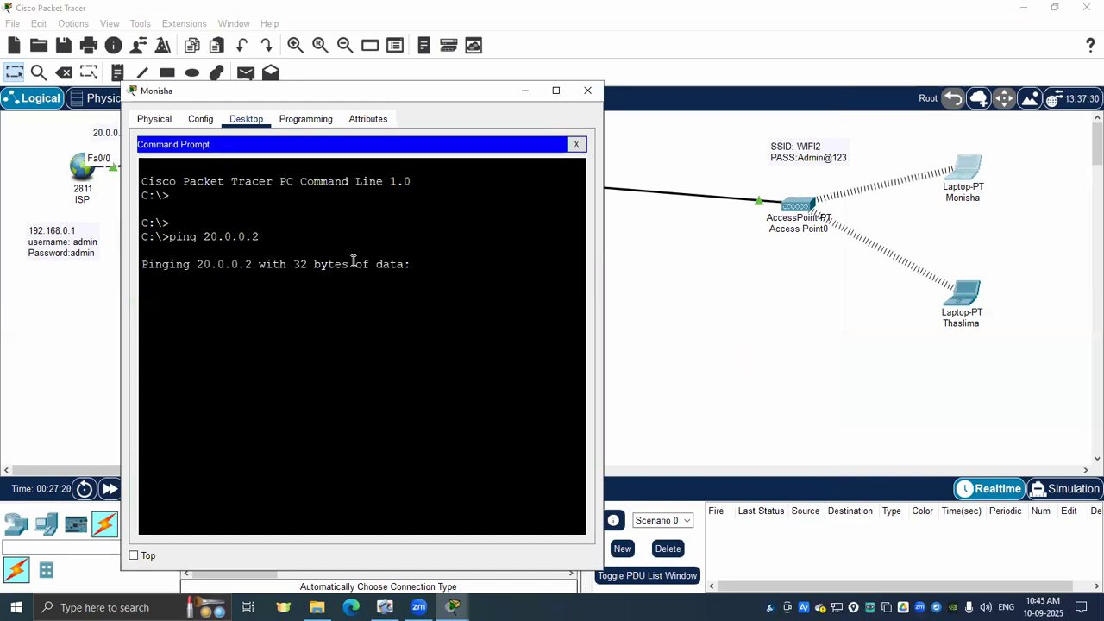
- Repeat the ping to 20.0.0.2 from the upper laptop, examine the replies, and minimize its window
{"action": "left_click_drag", "start_coordinate": [369, 102], "coordinate": [601, 244]}
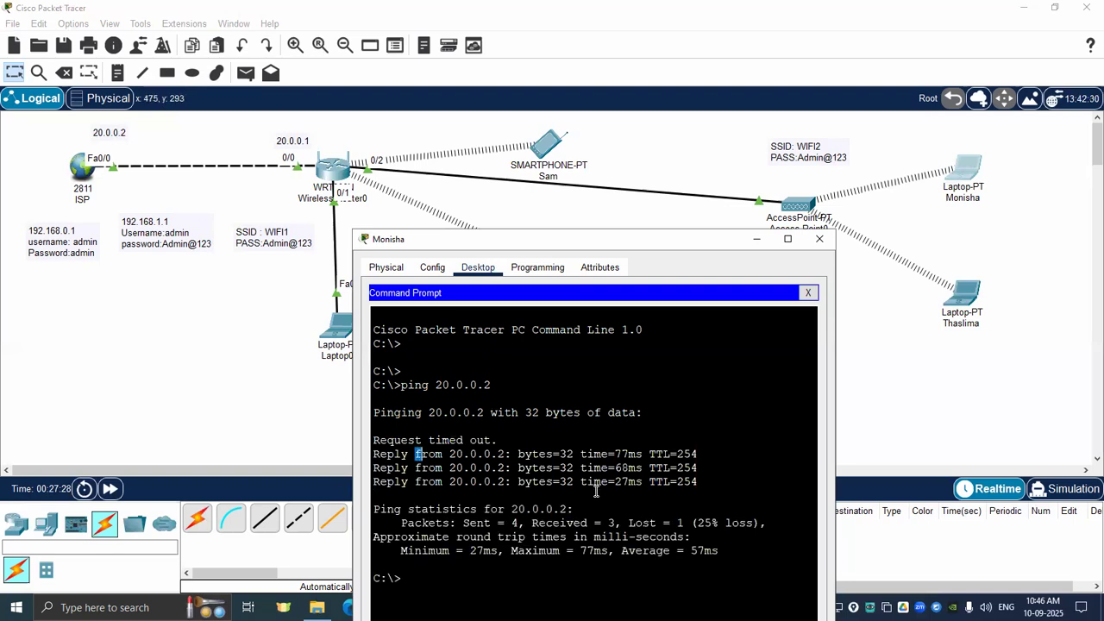
{"action": "key", "text": "Up"}
{"action": "key", "text": "Return"}
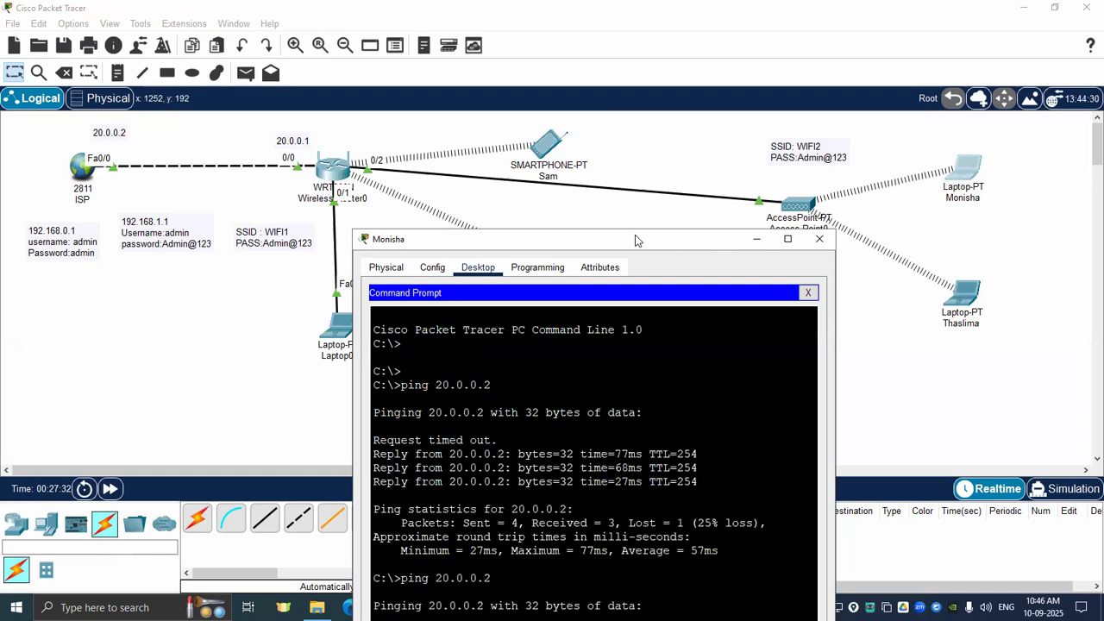
{"action": "left_click_drag", "start_coordinate": [635, 239], "coordinate": [602, 127]}
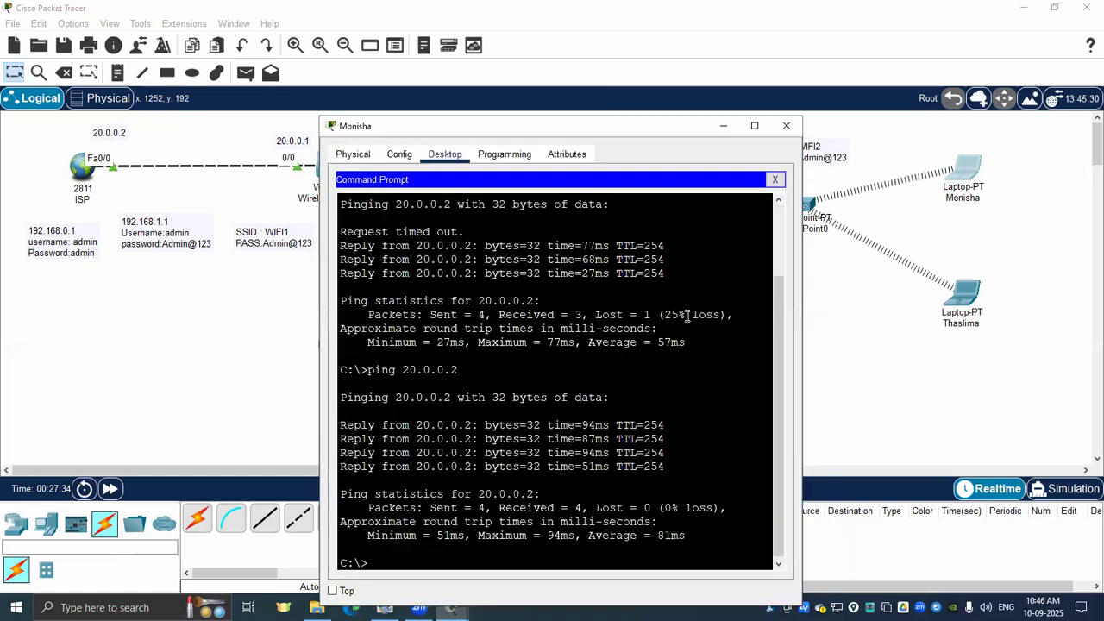
{"action": "left_click_drag", "start_coordinate": [701, 461], "coordinate": [469, 395]}
{"action": "left_click", "coordinate": [724, 126]}
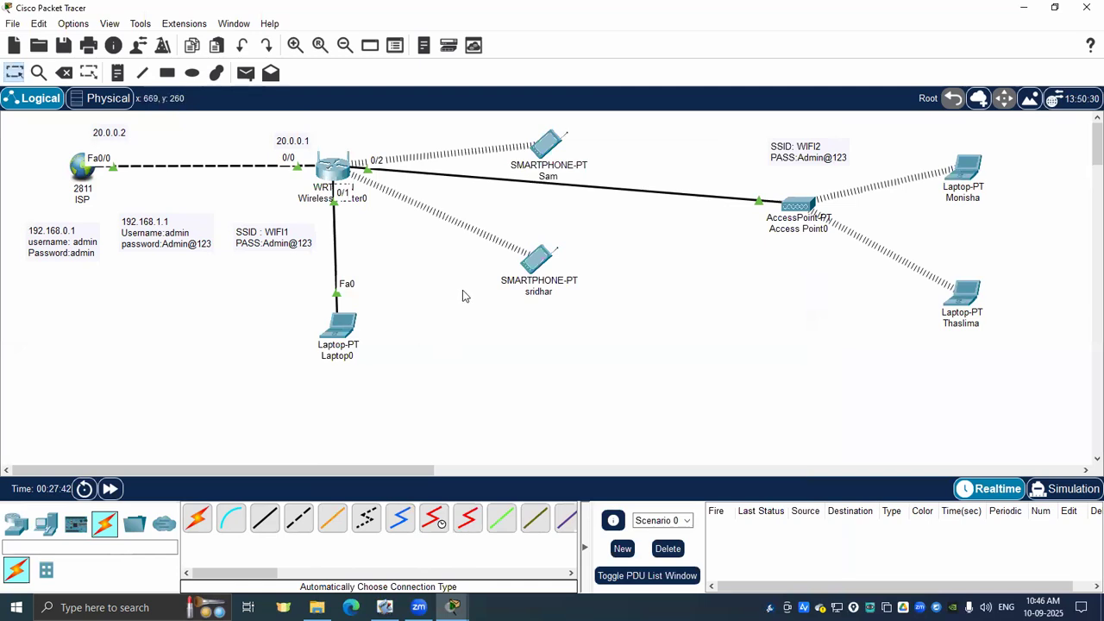
- Switch to the CCNA Notes in SMART Notebook and trace with the pen from the ONT towards the access points
{"action": "key", "text": "alt+Tab"}
{"action": "key", "text": "Tab"}
{"action": "key", "text": "Tab"}
{"action": "key", "text": "Tab"}
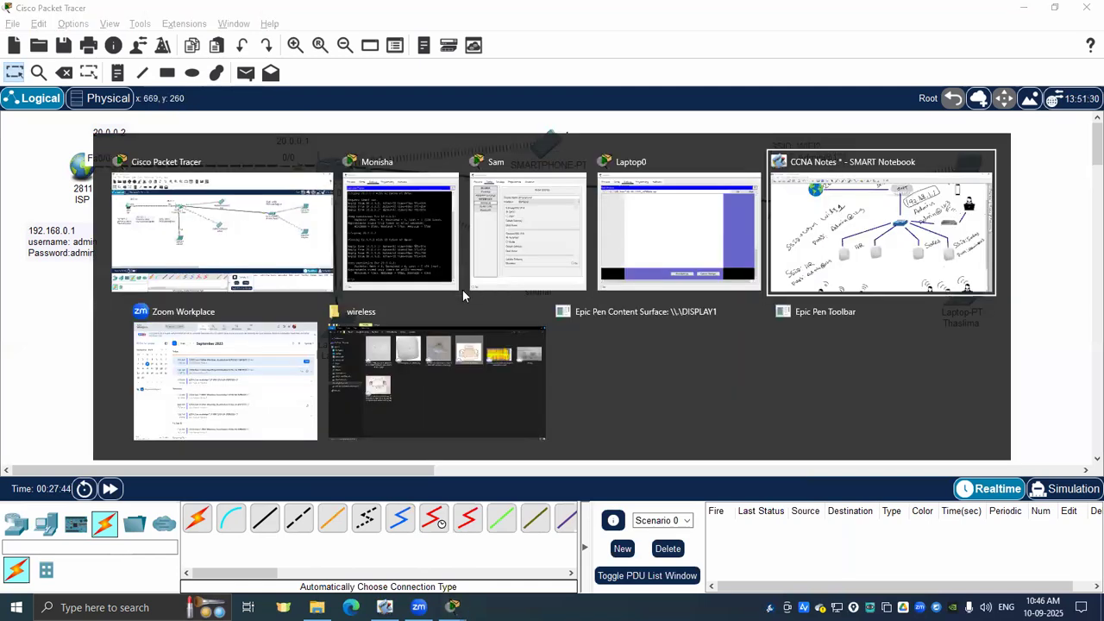
{"action": "scroll", "coordinate": [490, 312], "scroll_direction": "up", "scroll_amount": 1}
{"action": "left_click", "coordinate": [329, 41]}
{"action": "mouse_move", "coordinate": [657, 156]}
{"action": "left_mouse_down"}
{"action": "mouse_move", "coordinate": [656, 293]}
{"action": "mouse_move", "coordinate": [478, 330]}
{"action": "mouse_move", "coordinate": [602, 484]}
{"action": "mouse_move", "coordinate": [424, 464]}
{"action": "left_mouse_up"}
{"action": "mouse_move", "coordinate": [959, 412]}
{"action": "left_mouse_down"}
{"action": "mouse_move", "coordinate": [750, 533]}
{"action": "mouse_move", "coordinate": [827, 372]}
{"action": "left_mouse_up"}
{"action": "mouse_move", "coordinate": [653, 161]}
{"action": "left_mouse_down"}
{"action": "mouse_move", "coordinate": [616, 349]}
{"action": "mouse_move", "coordinate": [297, 448]}
{"action": "mouse_move", "coordinate": [591, 471]}
{"action": "mouse_move", "coordinate": [352, 374]}
{"action": "left_mouse_up"}
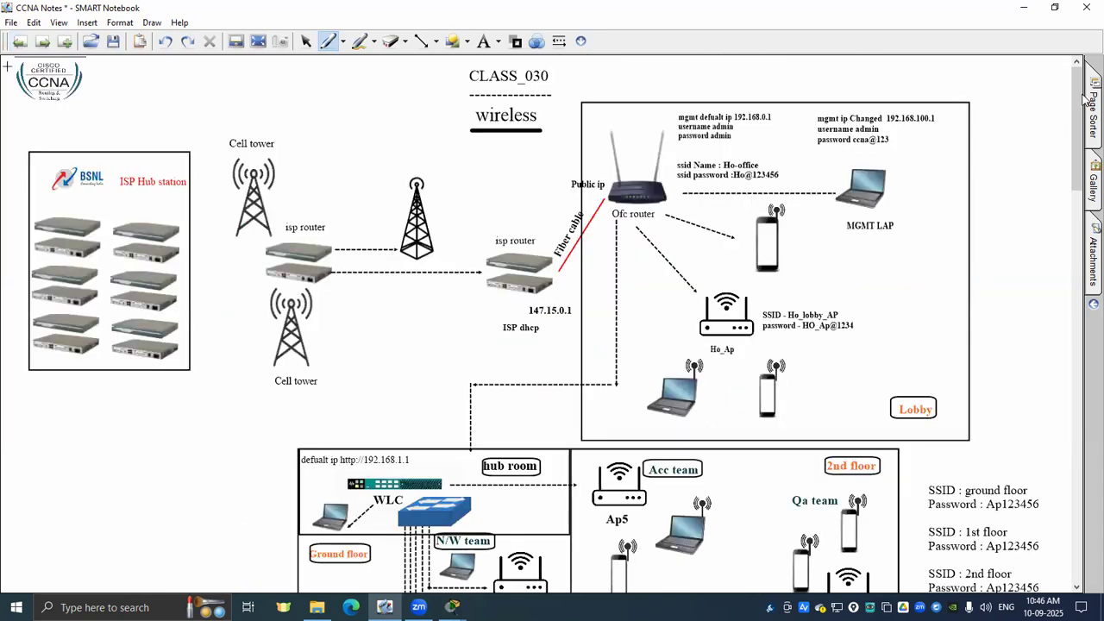
- On the CLASS_030 wireless page, trace the link from the office router down to the WLC with the pen
{"action": "mouse_move", "coordinate": [1083, 104]}
{"action": "left_mouse_down"}
{"action": "mouse_move", "coordinate": [1082, 166]}
{"action": "mouse_move", "coordinate": [1076, 108]}
{"action": "left_mouse_up"}
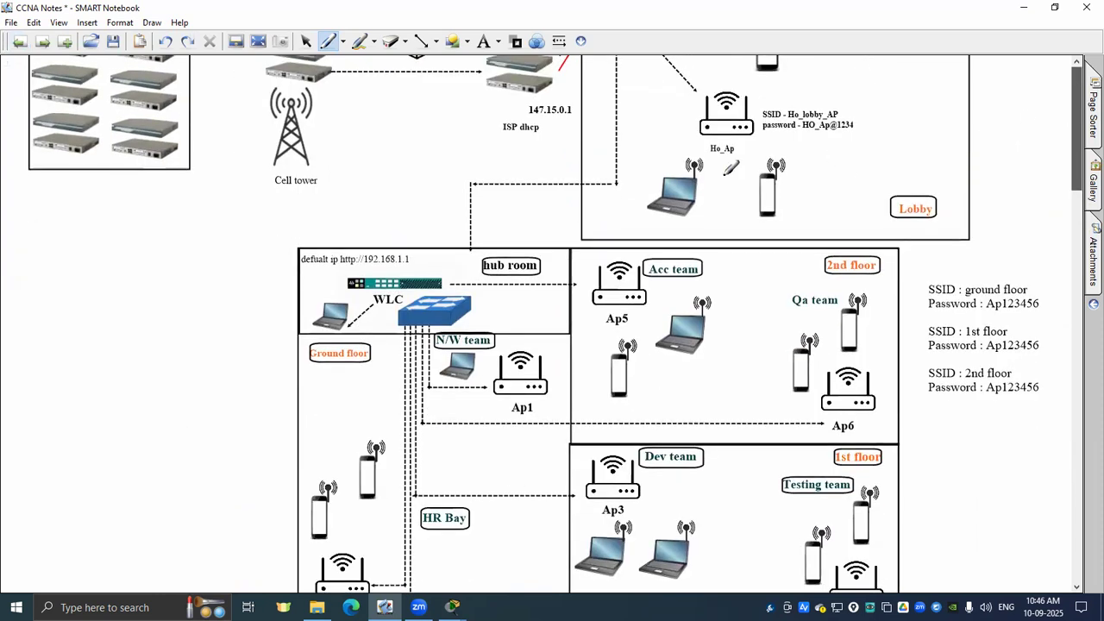
{"action": "mouse_move", "coordinate": [621, 214]}
{"action": "left_mouse_down"}
{"action": "mouse_move", "coordinate": [616, 285]}
{"action": "mouse_move", "coordinate": [530, 404]}
{"action": "mouse_move", "coordinate": [417, 470]}
{"action": "mouse_move", "coordinate": [412, 488]}
{"action": "left_mouse_up"}
{"action": "scroll", "coordinate": [535, 302], "scroll_direction": "down", "scroll_amount": 1}
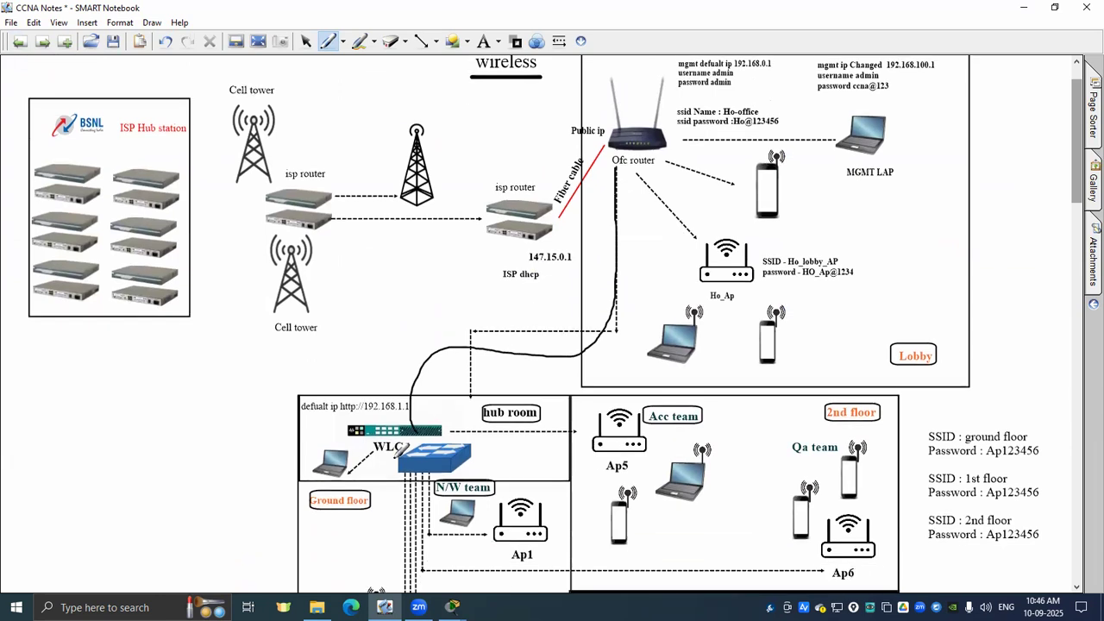
{"action": "scroll", "coordinate": [453, 462], "scroll_direction": "down", "scroll_amount": 2}
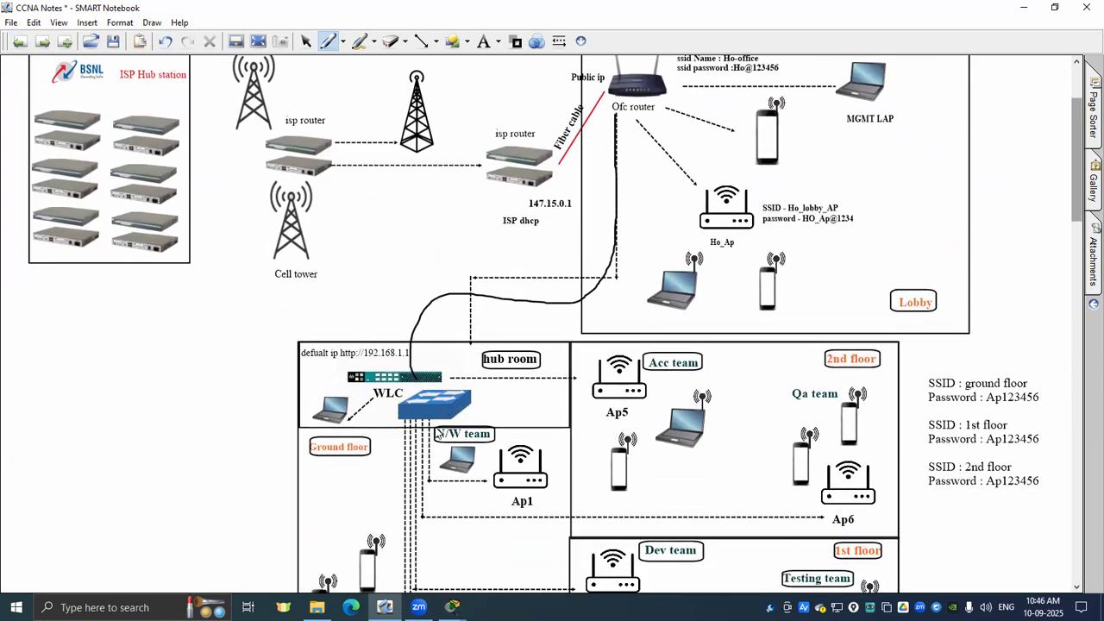
{"action": "scroll", "coordinate": [437, 433], "scroll_direction": "down", "scroll_amount": 1}
- Trace the hub room switch's links to Ap1 and down past HR Bay on the ground floor
{"action": "mouse_move", "coordinate": [428, 388]}
{"action": "left_mouse_down"}
{"action": "mouse_move", "coordinate": [429, 452]}
{"action": "mouse_move", "coordinate": [499, 452]}
{"action": "left_mouse_up"}
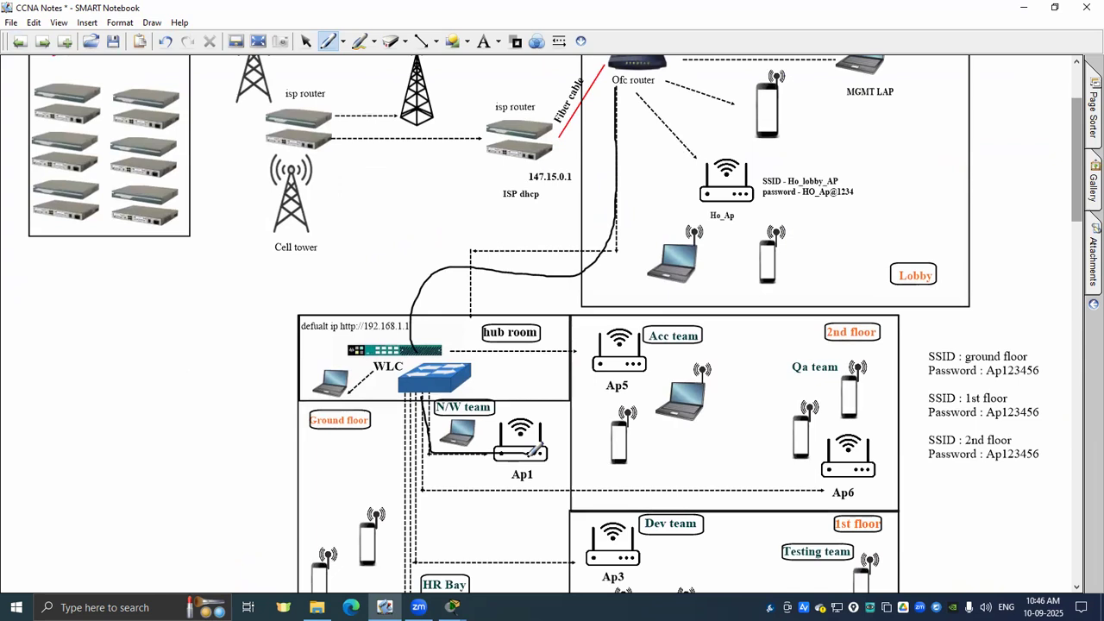
{"action": "scroll", "coordinate": [528, 457], "scroll_direction": "down", "scroll_amount": 1}
{"action": "scroll", "coordinate": [419, 363], "scroll_direction": "down", "scroll_amount": 1}
{"action": "mouse_move", "coordinate": [418, 365]}
{"action": "left_mouse_down"}
{"action": "mouse_move", "coordinate": [412, 511]}
{"action": "mouse_move", "coordinate": [431, 532]}
{"action": "left_mouse_up"}
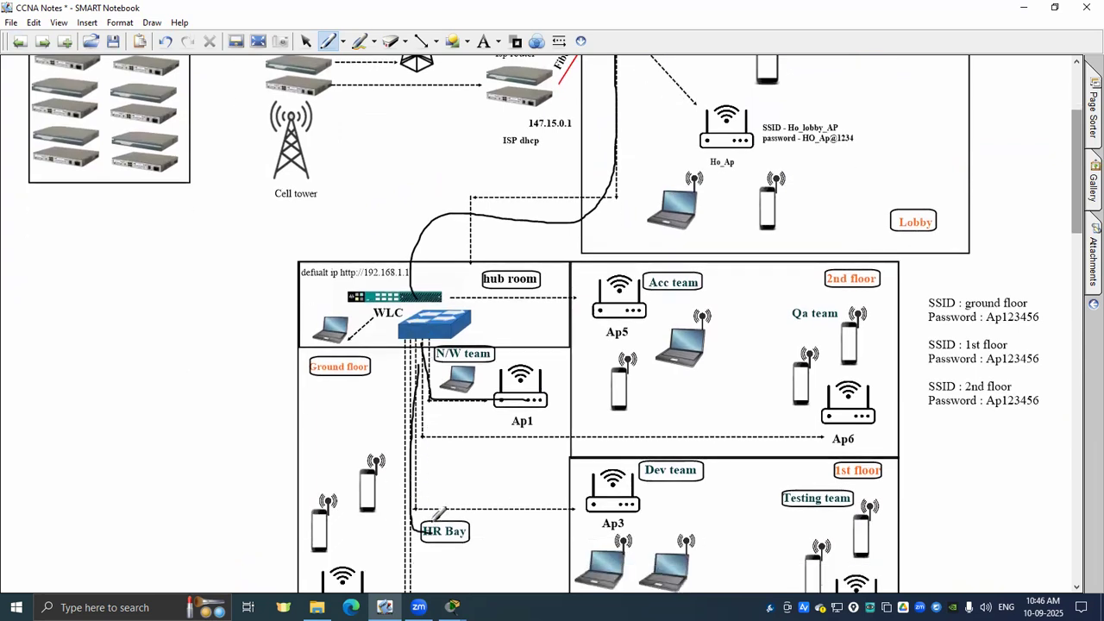
{"action": "scroll", "coordinate": [415, 317], "scroll_direction": "down", "scroll_amount": 3}
{"action": "mouse_move", "coordinate": [423, 299]}
{"action": "left_mouse_down"}
{"action": "mouse_move", "coordinate": [410, 491]}
{"action": "mouse_move", "coordinate": [392, 535]}
{"action": "left_mouse_up"}
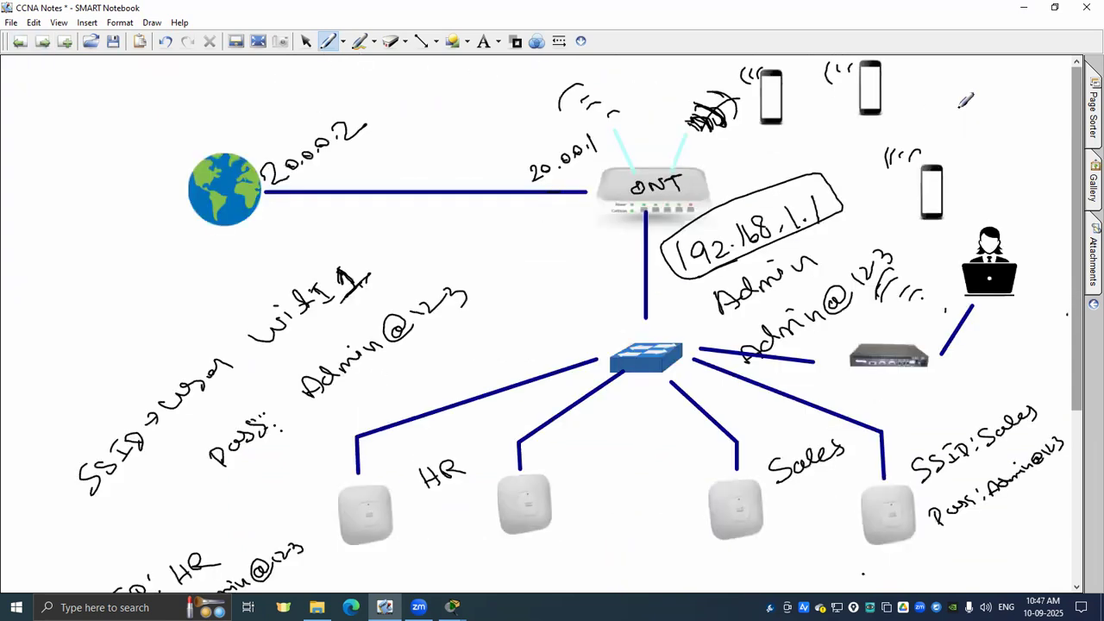
- On the ONT diagram, trace the link from the ONT to the switch and mark the two HR access points
{"action": "left_click_drag", "start_coordinate": [638, 195], "coordinate": [645, 295]}
{"action": "mouse_move", "coordinate": [677, 345]}
{"action": "left_mouse_down"}
{"action": "mouse_move", "coordinate": [608, 332]}
{"action": "mouse_move", "coordinate": [665, 373]}
{"action": "left_mouse_up"}
{"action": "mouse_move", "coordinate": [596, 361]}
{"action": "left_mouse_down"}
{"action": "mouse_move", "coordinate": [376, 435]}
{"action": "mouse_move", "coordinate": [1078, 573]}
{"action": "mouse_move", "coordinate": [518, 449]}
{"action": "mouse_move", "coordinate": [358, 453]}
{"action": "left_mouse_up"}
{"action": "mouse_move", "coordinate": [497, 423]}
{"action": "left_mouse_down"}
{"action": "mouse_move", "coordinate": [360, 537]}
{"action": "mouse_move", "coordinate": [938, 457]}
{"action": "mouse_move", "coordinate": [458, 445]}
{"action": "left_mouse_up"}
{"action": "left_click_drag", "start_coordinate": [448, 349], "coordinate": [364, 496]}
{"action": "left_click_drag", "start_coordinate": [514, 430], "coordinate": [510, 488]}
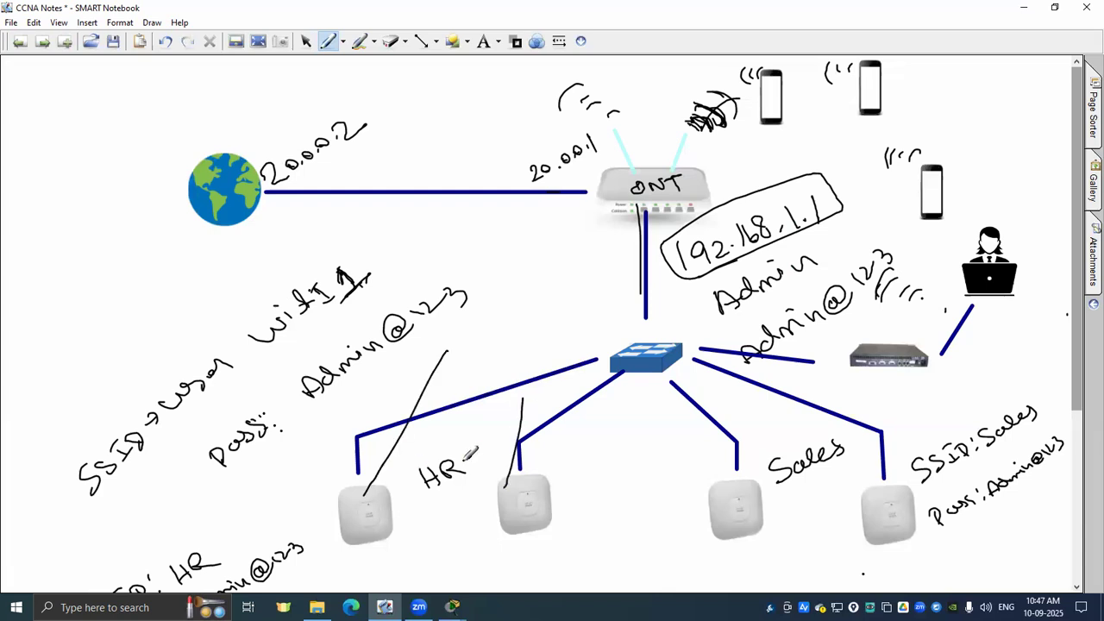
- Draw a stroke to the HR label and circle the Sales access points with the pen
{"action": "mouse_move", "coordinate": [471, 450]}
{"action": "left_mouse_down"}
{"action": "mouse_move", "coordinate": [449, 589]}
{"action": "mouse_move", "coordinate": [476, 466]}
{"action": "mouse_move", "coordinate": [421, 417]}
{"action": "mouse_move", "coordinate": [358, 394]}
{"action": "left_mouse_up"}
{"action": "left_click_drag", "start_coordinate": [777, 418], "coordinate": [731, 444]}
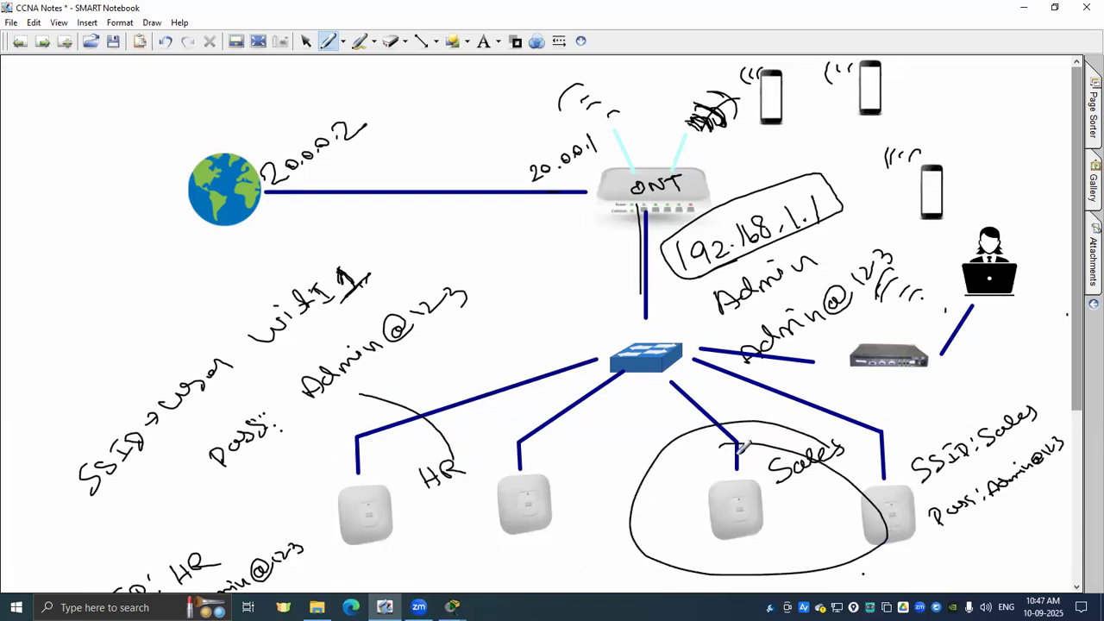
{"action": "mouse_move", "coordinate": [857, 463]}
{"action": "left_mouse_down"}
{"action": "mouse_move", "coordinate": [677, 504]}
{"action": "mouse_move", "coordinate": [863, 436]}
{"action": "left_mouse_up"}
{"action": "left_click_drag", "start_coordinate": [774, 470], "coordinate": [883, 409]}
- Draw pen arrows pointing at the two HR access points, linking them to the HR SSID note
{"action": "left_click_drag", "start_coordinate": [464, 455], "coordinate": [468, 471]}
{"action": "mouse_move", "coordinate": [404, 421]}
{"action": "left_mouse_down"}
{"action": "mouse_move", "coordinate": [387, 458]}
{"action": "mouse_move", "coordinate": [424, 473]}
{"action": "left_mouse_up"}
{"action": "left_click", "coordinate": [499, 423]}
{"action": "left_click_drag", "start_coordinate": [499, 421], "coordinate": [541, 455]}
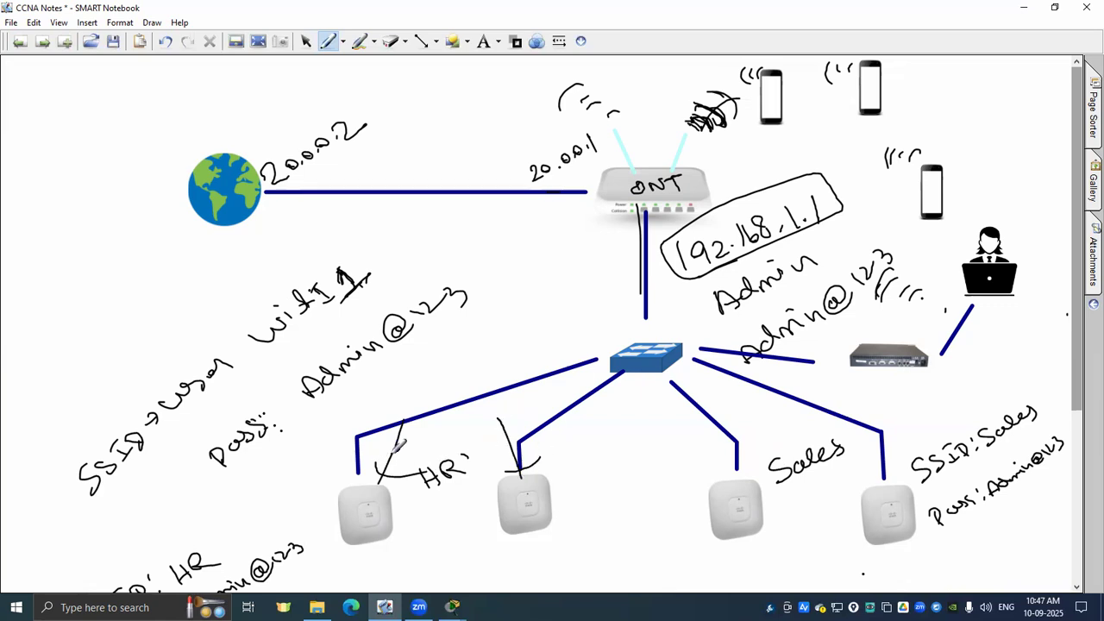
{"action": "scroll", "coordinate": [280, 371], "scroll_direction": "down", "scroll_amount": 1}
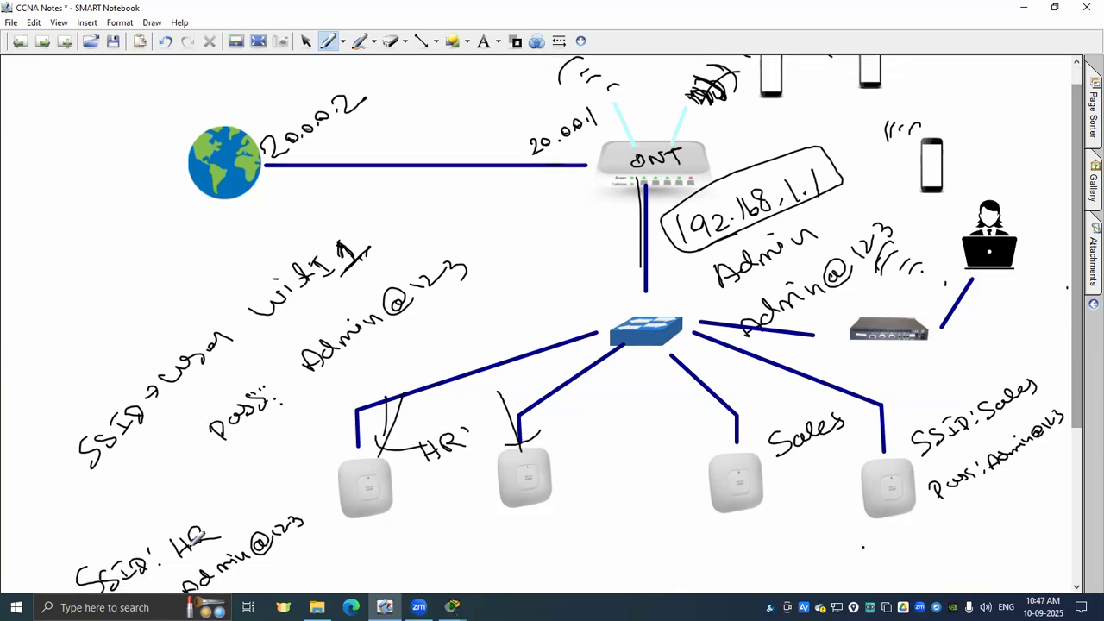
{"action": "left_click_drag", "start_coordinate": [191, 547], "coordinate": [311, 483]}
{"action": "scroll", "coordinate": [325, 475], "scroll_direction": "down", "scroll_amount": 1}
{"action": "scroll", "coordinate": [326, 475], "scroll_direction": "down", "scroll_amount": 2}
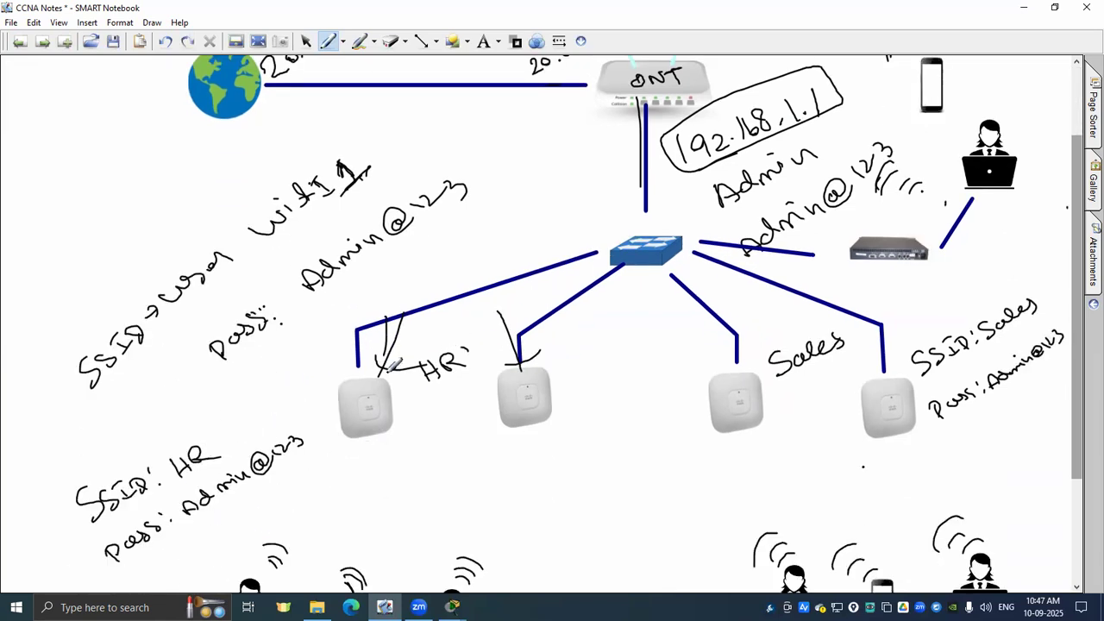
{"action": "left_click_drag", "start_coordinate": [311, 417], "coordinate": [392, 376]}
{"action": "left_click_drag", "start_coordinate": [534, 355], "coordinate": [526, 354]}
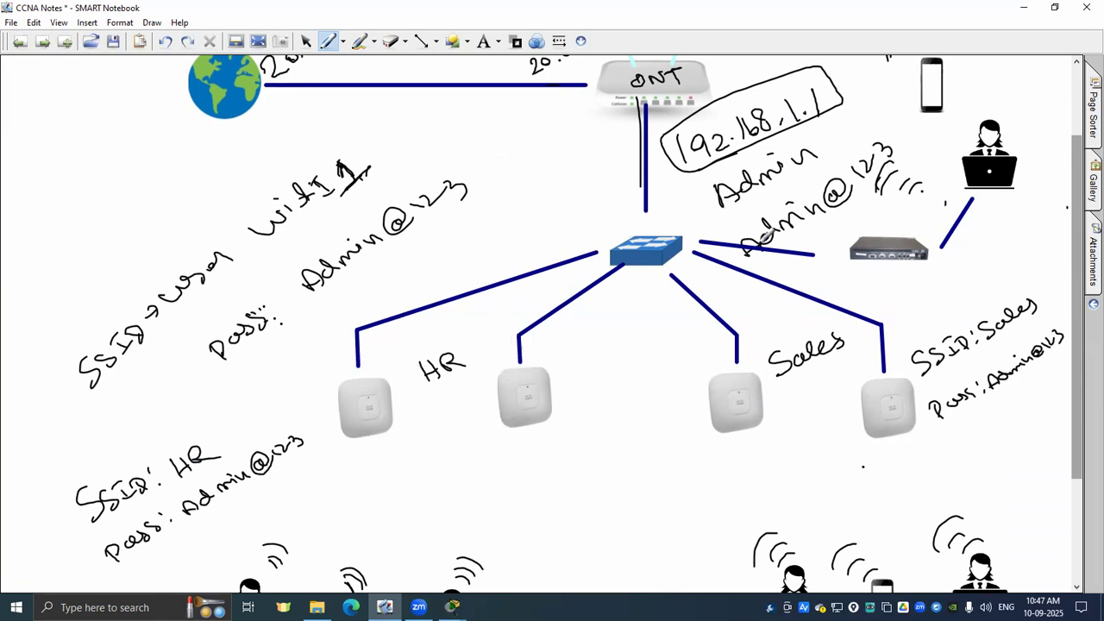
- Circle the two HR access points and mark the controller's connection to the admin laptop
{"action": "mouse_move", "coordinate": [715, 231]}
{"action": "left_mouse_down"}
{"action": "mouse_move", "coordinate": [926, 238]}
{"action": "mouse_move", "coordinate": [888, 211]}
{"action": "left_mouse_up"}
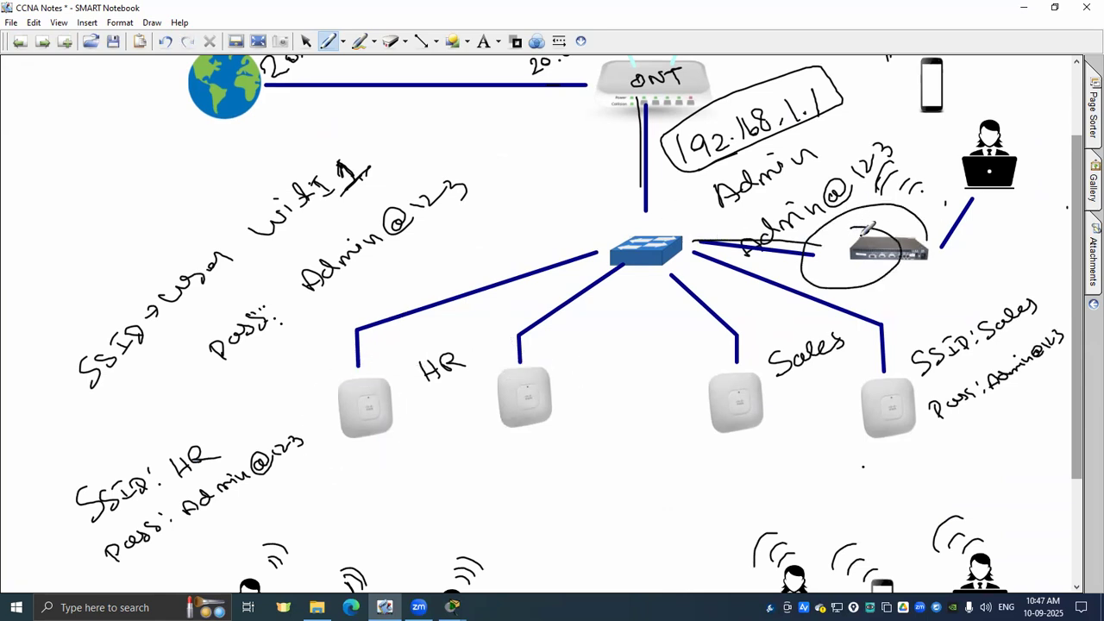
{"action": "mouse_move", "coordinate": [331, 440]}
{"action": "left_mouse_down"}
{"action": "mouse_move", "coordinate": [354, 466]}
{"action": "mouse_move", "coordinate": [407, 307]}
{"action": "mouse_move", "coordinate": [526, 438]}
{"action": "left_mouse_up"}
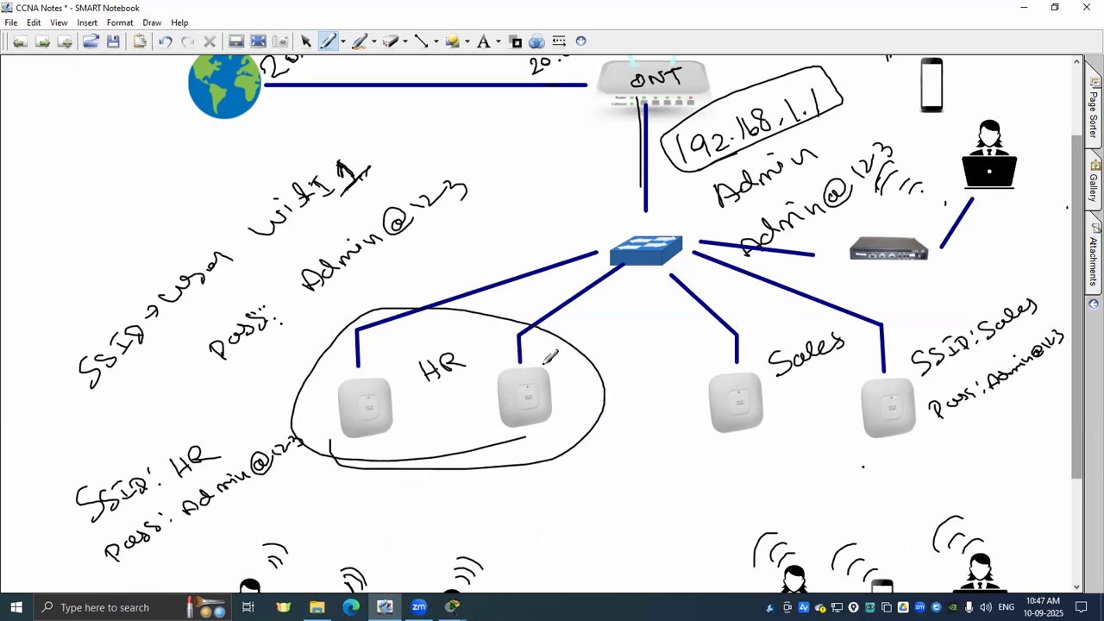
{"action": "mouse_move", "coordinate": [441, 310]}
{"action": "left_mouse_down"}
{"action": "mouse_move", "coordinate": [353, 315]}
{"action": "mouse_move", "coordinate": [500, 470]}
{"action": "mouse_move", "coordinate": [427, 297]}
{"action": "mouse_move", "coordinate": [414, 335]}
{"action": "left_mouse_up"}
{"action": "mouse_move", "coordinate": [937, 244]}
{"action": "left_mouse_down"}
{"action": "mouse_move", "coordinate": [954, 256]}
{"action": "mouse_move", "coordinate": [992, 250]}
{"action": "mouse_move", "coordinate": [1005, 235]}
{"action": "mouse_move", "coordinate": [993, 232]}
{"action": "mouse_move", "coordinate": [1019, 223]}
{"action": "left_mouse_up"}
- Circle the two Sales access points, add strokes below the controller, and undo these pen marks
{"action": "mouse_move", "coordinate": [832, 350]}
{"action": "left_mouse_down"}
{"action": "mouse_move", "coordinate": [685, 387]}
{"action": "mouse_move", "coordinate": [845, 369]}
{"action": "left_mouse_up"}
{"action": "left_click_drag", "start_coordinate": [910, 300], "coordinate": [986, 299]}
{"action": "left_click_drag", "start_coordinate": [1024, 263], "coordinate": [1011, 294]}
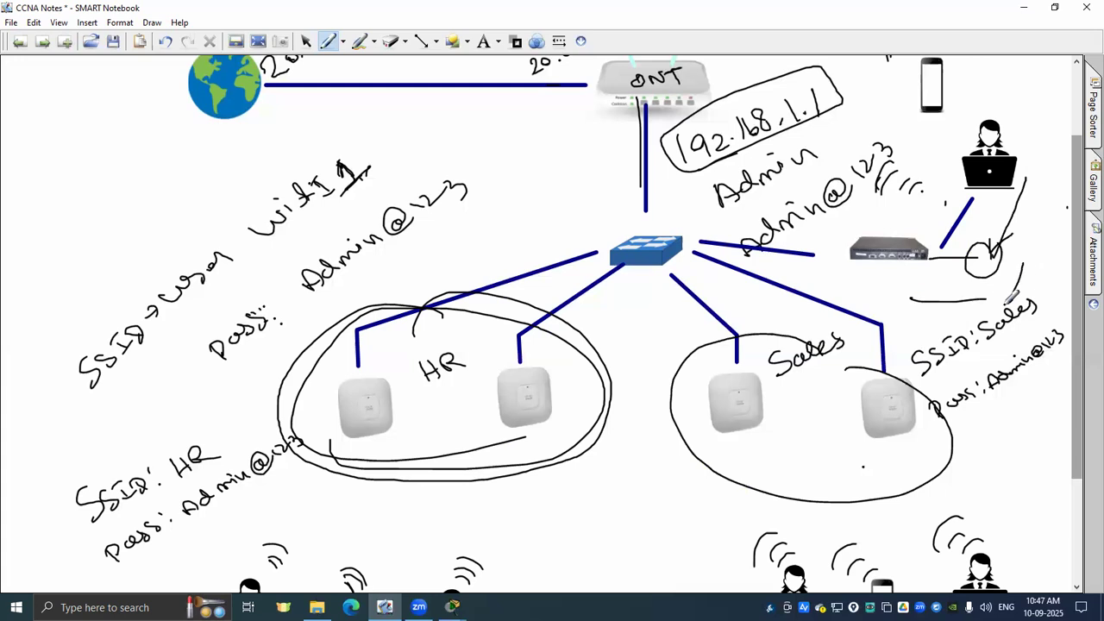
{"action": "key", "text": "ctrl+z"}
{"action": "key", "text": "ctrl+z"}
{"action": "key", "text": "ctrl+z"}
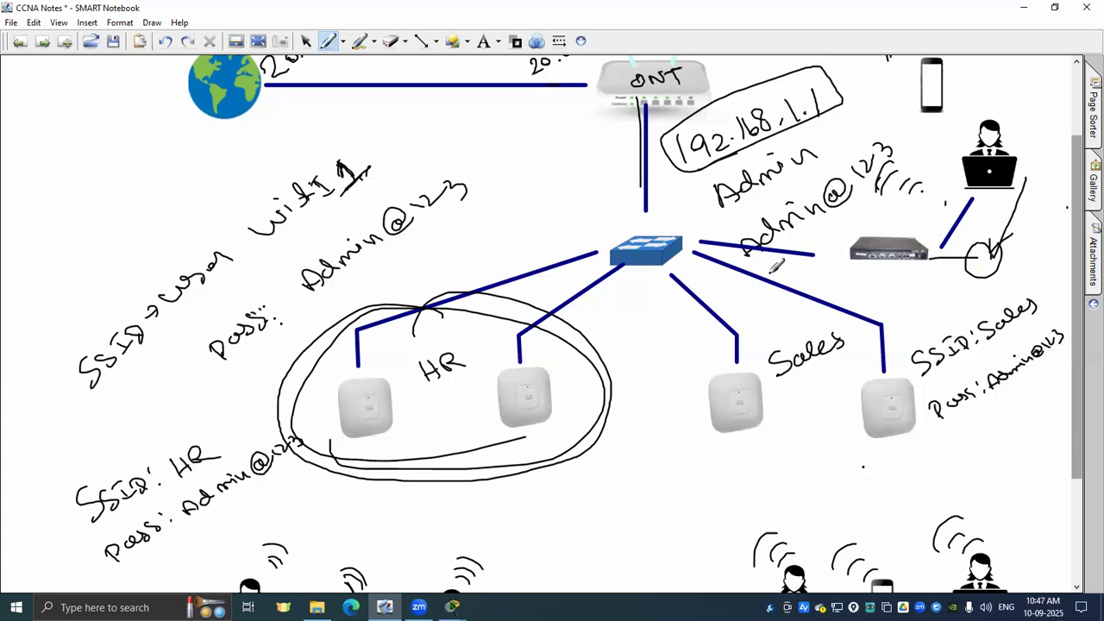
- Undo the pen circles around the two HR access points and the pen marks beside the controller
{"action": "key", "text": "ctrl+z"}
{"action": "key", "text": "ctrl+z"}
{"action": "key", "text": "ctrl+z"}
{"action": "key", "text": "ctrl+z"}
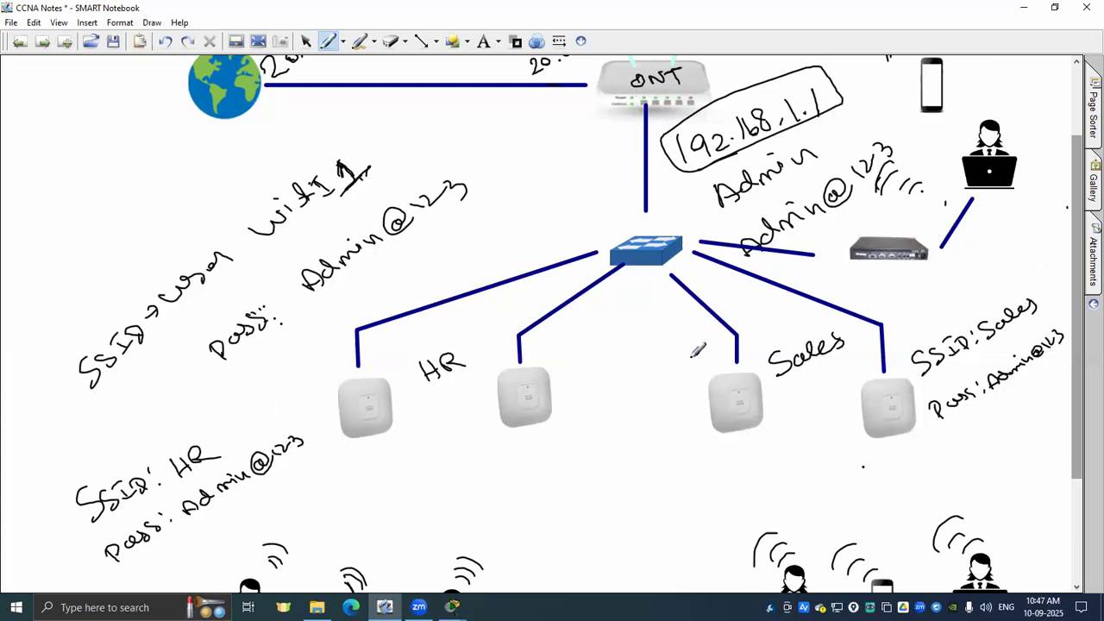
{"action": "scroll", "coordinate": [457, 406], "scroll_direction": "up", "scroll_amount": 1}
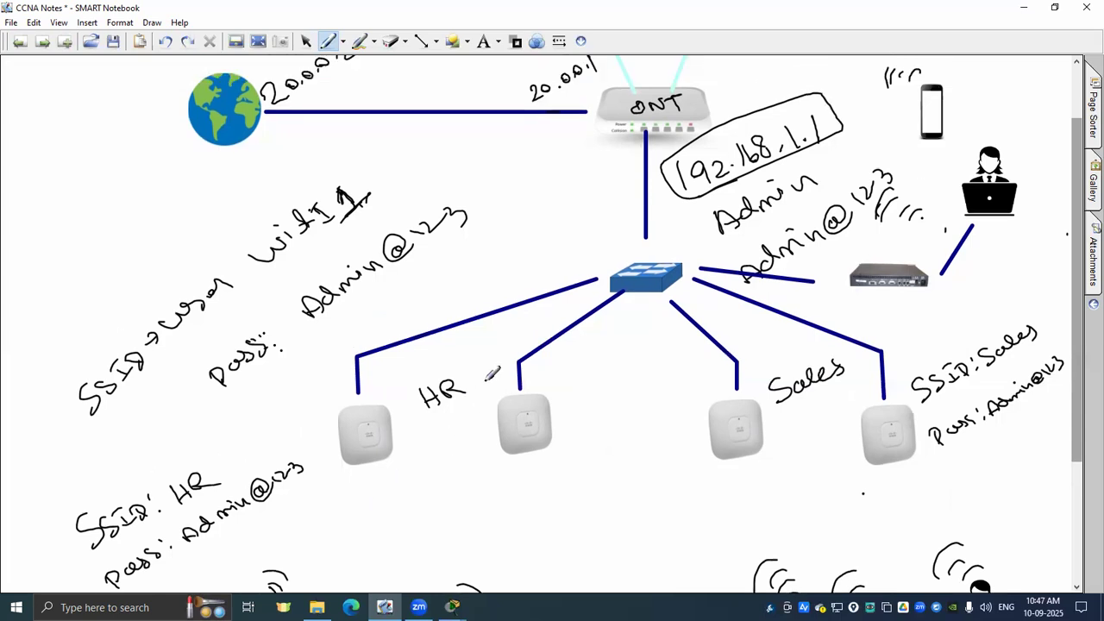
- Switch to Cisco Packet Tracer and move Laptop0 from below Wireless Router0 to the open area below Access Point0's cable
{"action": "key", "text": "alt+Tab"}
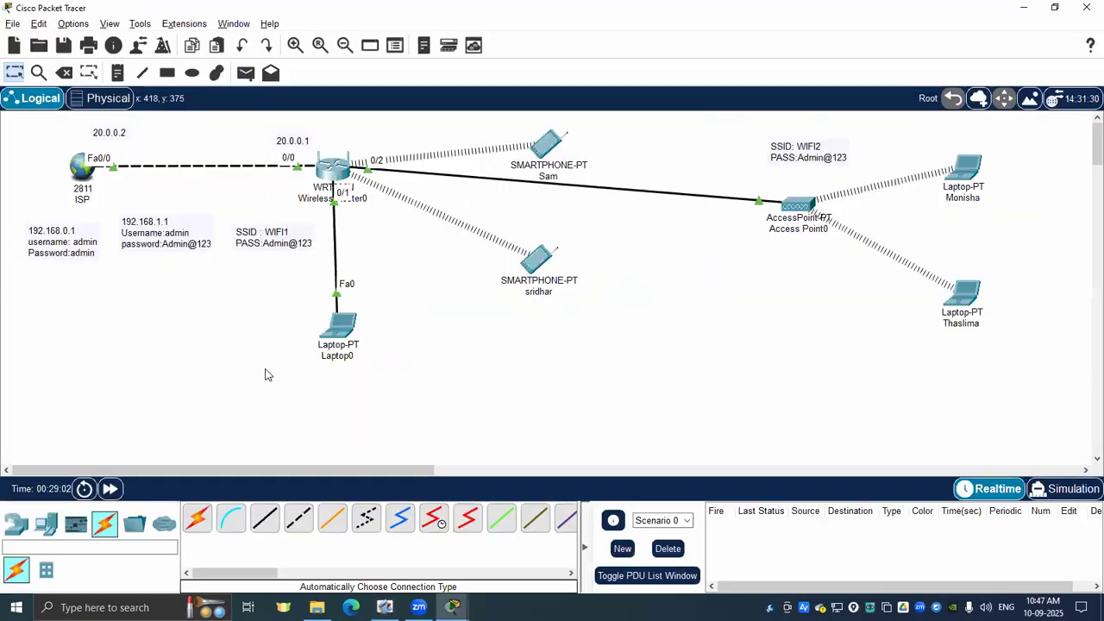
{"action": "left_click", "coordinate": [17, 523]}
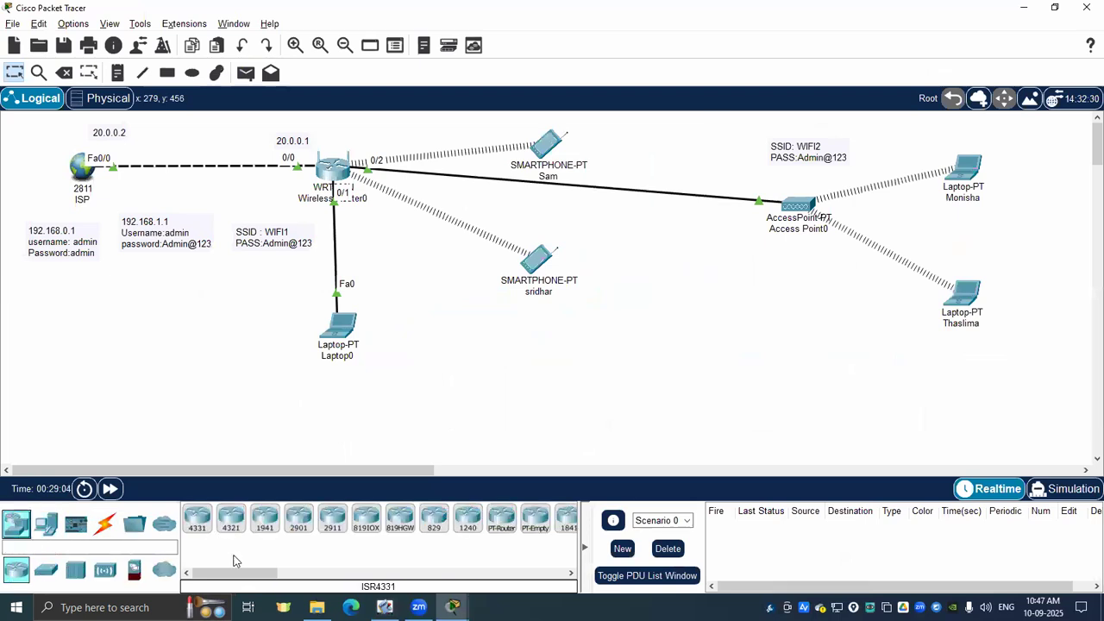
{"action": "left_click_drag", "start_coordinate": [343, 332], "coordinate": [648, 250]}
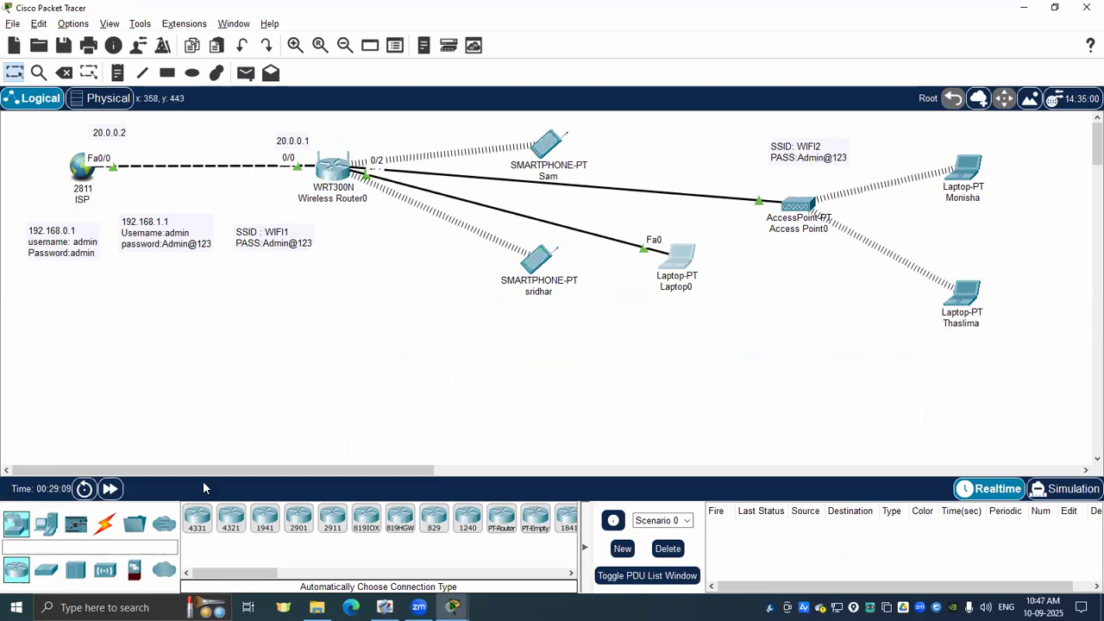
- Place a 2960 switch directly below Wireless Router0 and link the two with an automatically chosen cable
{"action": "left_click", "coordinate": [46, 569]}
{"action": "left_click_drag", "start_coordinate": [191, 528], "coordinate": [354, 316]}
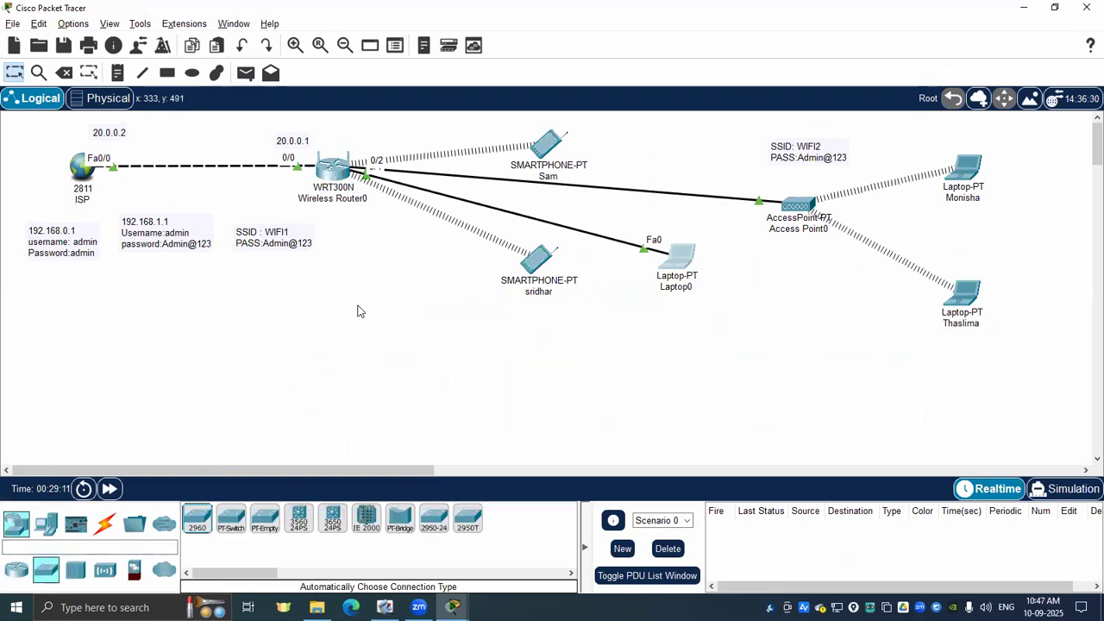
{"action": "left_click", "coordinate": [134, 524]}
{"action": "left_click", "coordinate": [105, 524]}
{"action": "left_click", "coordinate": [197, 519]}
{"action": "left_click", "coordinate": [333, 169]}
{"action": "left_click", "coordinate": [352, 319]}
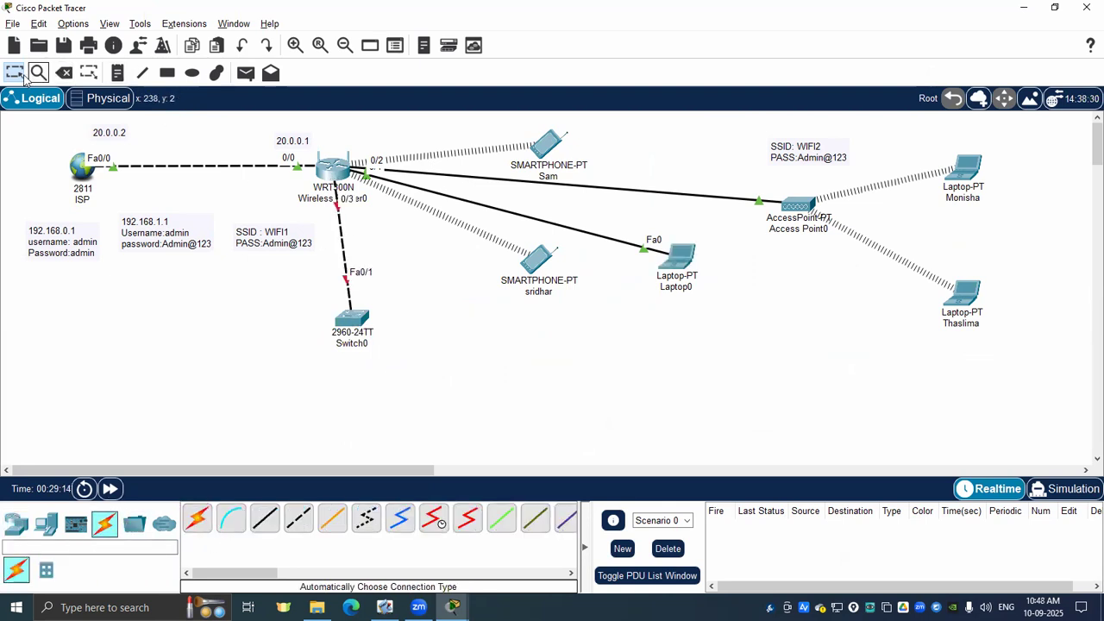
{"action": "mouse_move", "coordinate": [355, 317]}
{"action": "left_mouse_down"}
{"action": "mouse_move", "coordinate": [328, 322]}
{"action": "mouse_move", "coordinate": [355, 315]}
{"action": "left_mouse_up"}
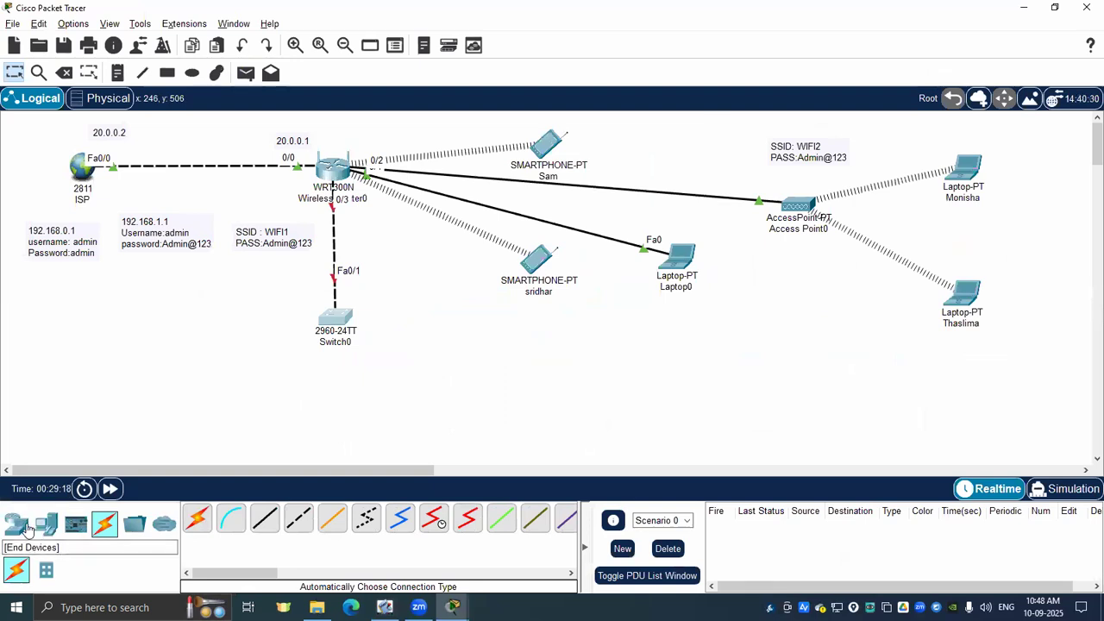
- Place four LAP-PT lightweight access points in a row below Switch0
{"action": "left_click", "coordinate": [17, 524]}
{"action": "left_click", "coordinate": [114, 575]}
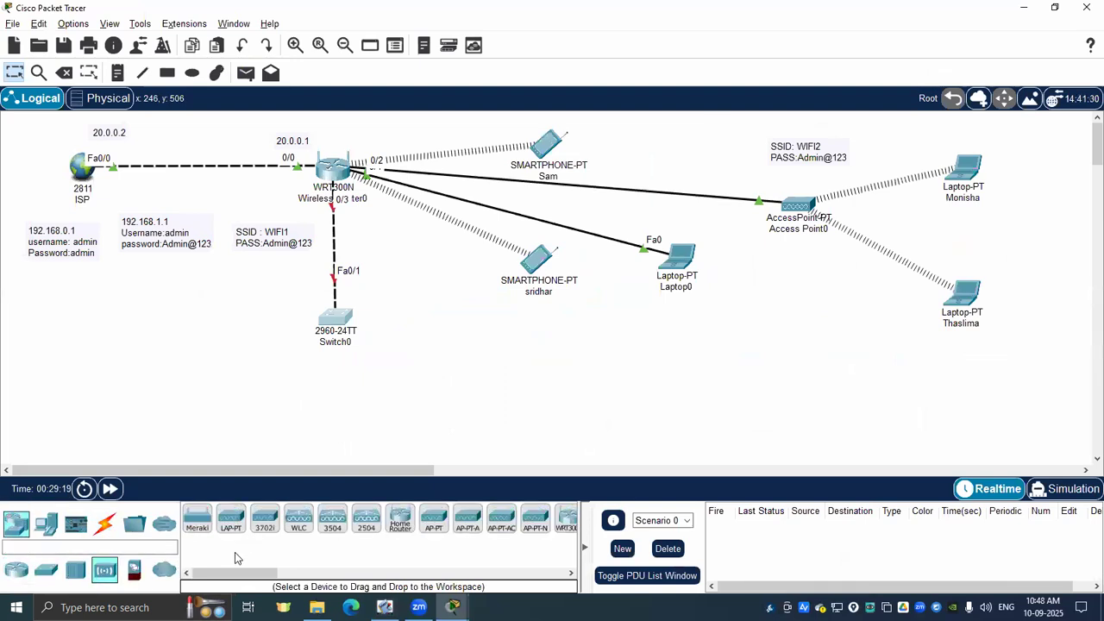
{"action": "left_click_drag", "start_coordinate": [223, 575], "coordinate": [231, 580]}
{"action": "scroll", "coordinate": [231, 578], "scroll_direction": "up", "scroll_amount": 2}
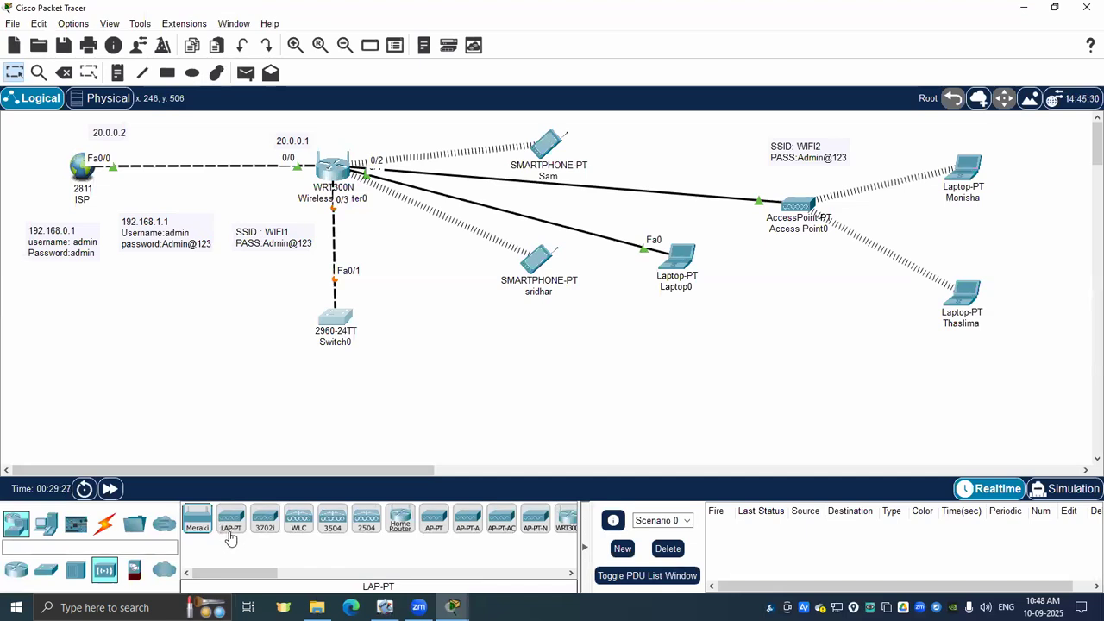
{"action": "left_click_drag", "start_coordinate": [230, 528], "coordinate": [165, 412]}
{"action": "left_click", "coordinate": [230, 519]}
{"action": "left_click", "coordinate": [257, 419]}
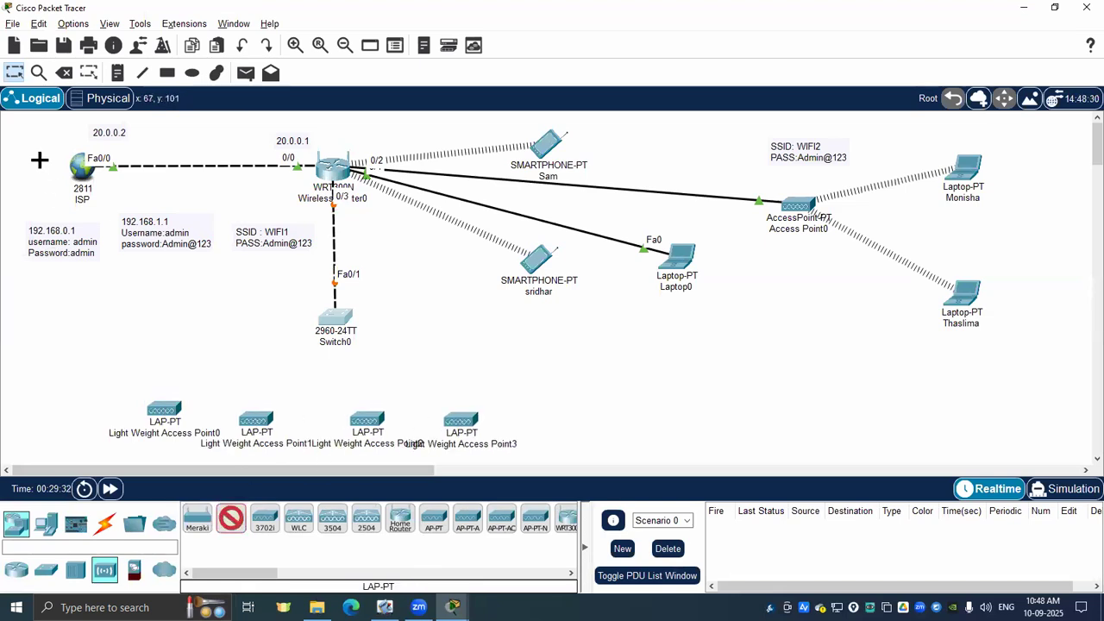
{"action": "left_click", "coordinate": [17, 74]}
- Spread the four lightweight access points apart so their labels no longer overlap
{"action": "scroll", "coordinate": [203, 380], "scroll_direction": "down", "scroll_amount": 1}
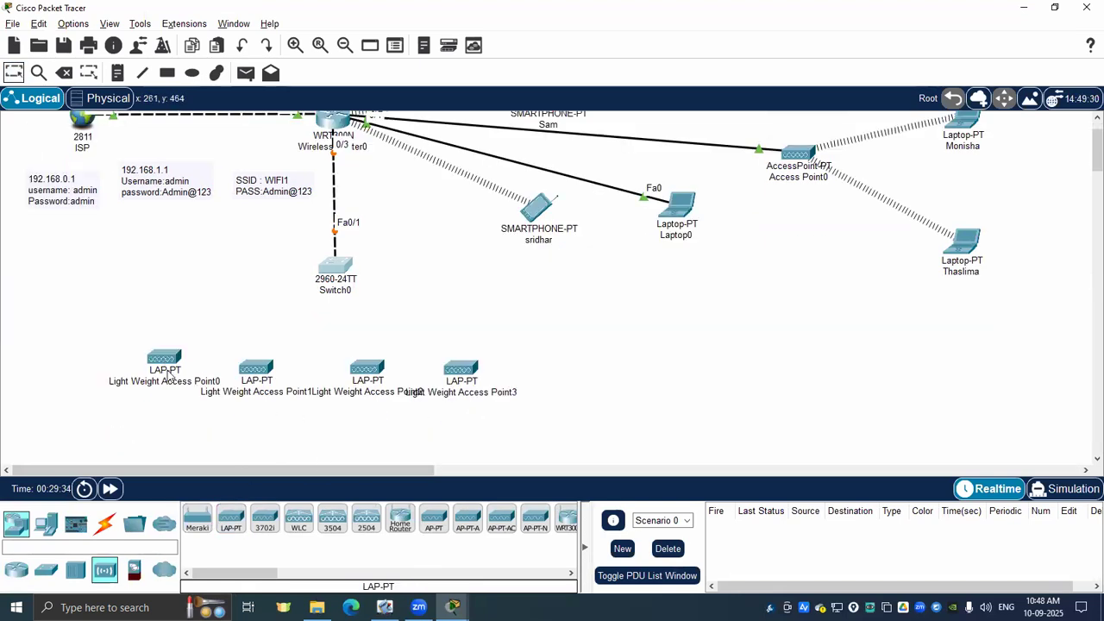
{"action": "left_click_drag", "start_coordinate": [168, 372], "coordinate": [158, 393]}
{"action": "left_click_drag", "start_coordinate": [257, 379], "coordinate": [277, 380]}
{"action": "left_click_drag", "start_coordinate": [382, 377], "coordinate": [395, 363]}
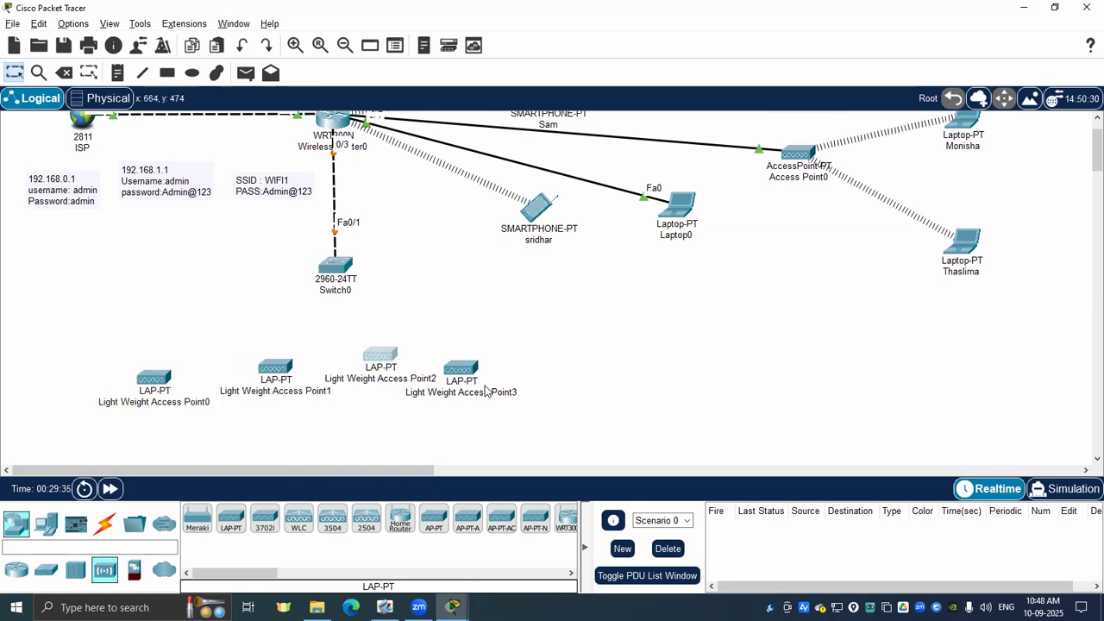
{"action": "left_click_drag", "start_coordinate": [471, 381], "coordinate": [544, 368]}
{"action": "left_click_drag", "start_coordinate": [380, 360], "coordinate": [400, 370]}
{"action": "left_click_drag", "start_coordinate": [159, 379], "coordinate": [151, 365]}
- Rename the four lightweight access points AP1, AP2, AP3 and AP4 in order from left to right
{"action": "left_click", "coordinate": [143, 387]}
{"action": "type", "text": "AP1"}
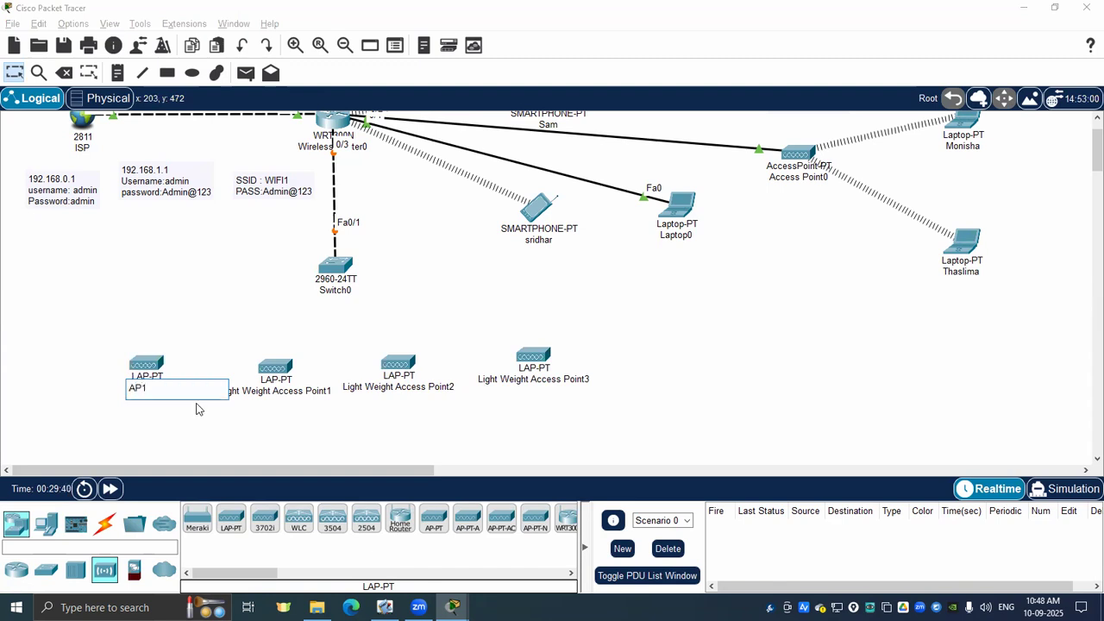
{"action": "left_click", "coordinate": [241, 455]}
{"action": "left_click", "coordinate": [273, 391]}
{"action": "type", "text": "AP2"}
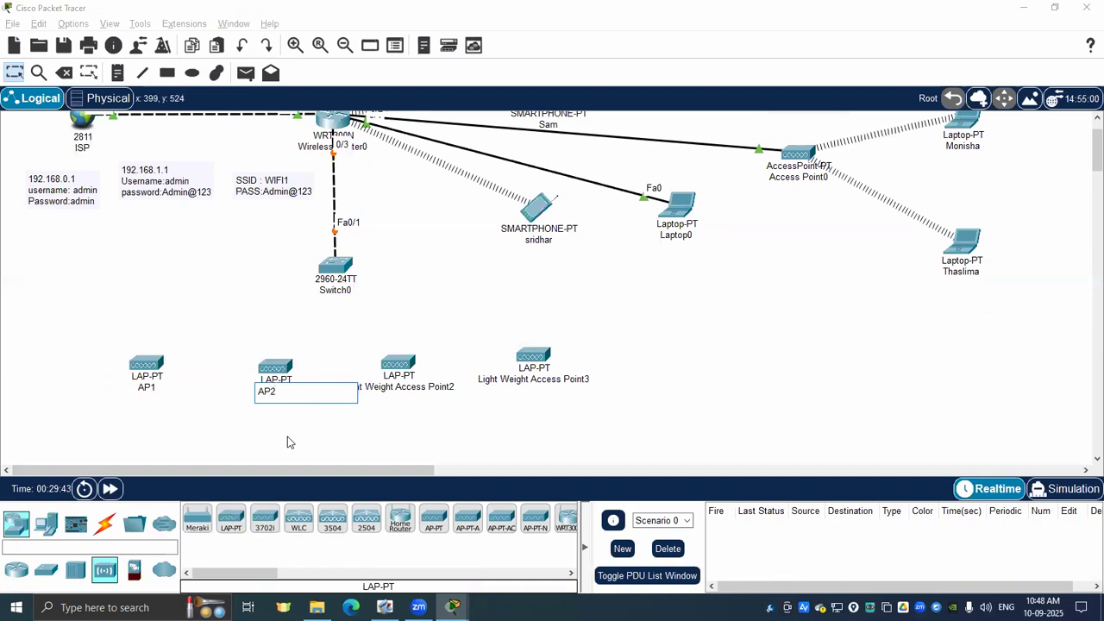
{"action": "left_click", "coordinate": [290, 443]}
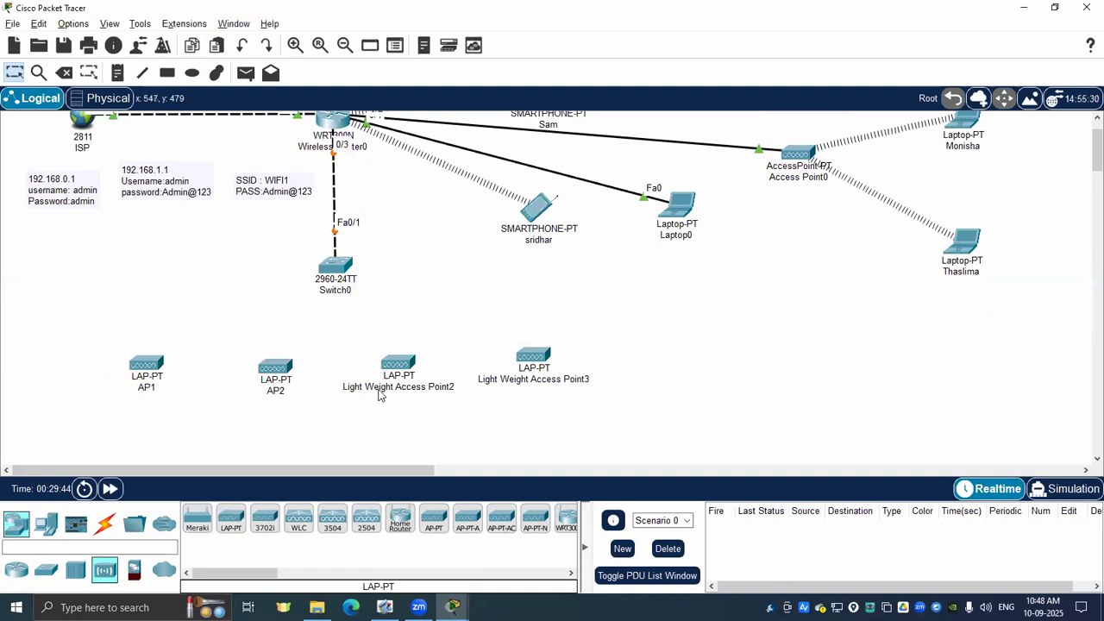
{"action": "left_click", "coordinate": [380, 392]}
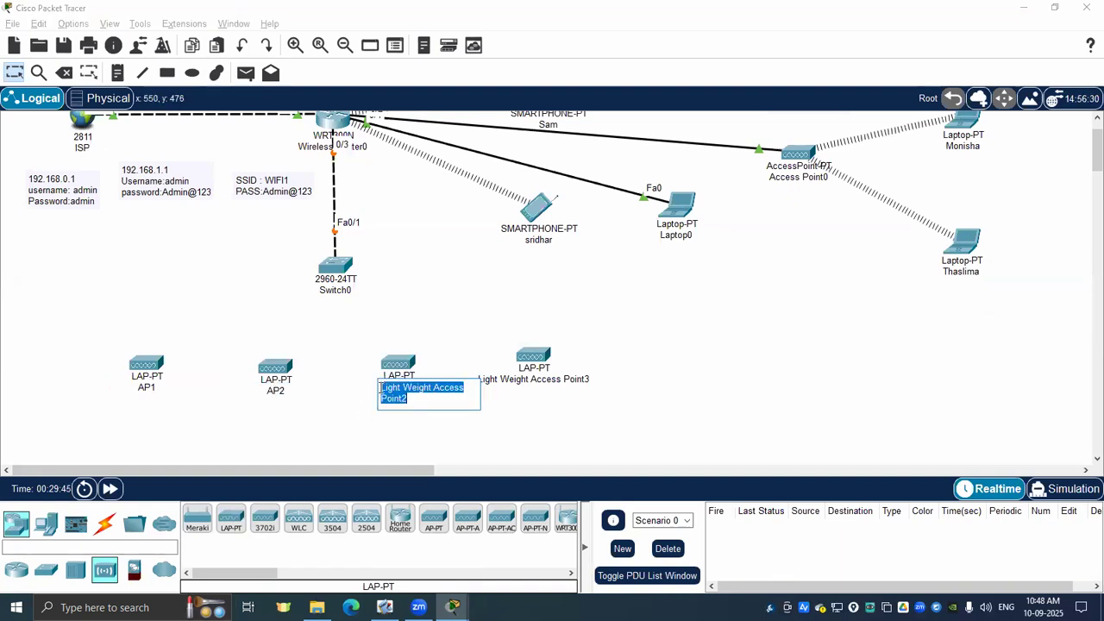
{"action": "type", "text": "AP"}
{"action": "left_click", "coordinate": [553, 386]}
{"action": "type", "text": "AP"}
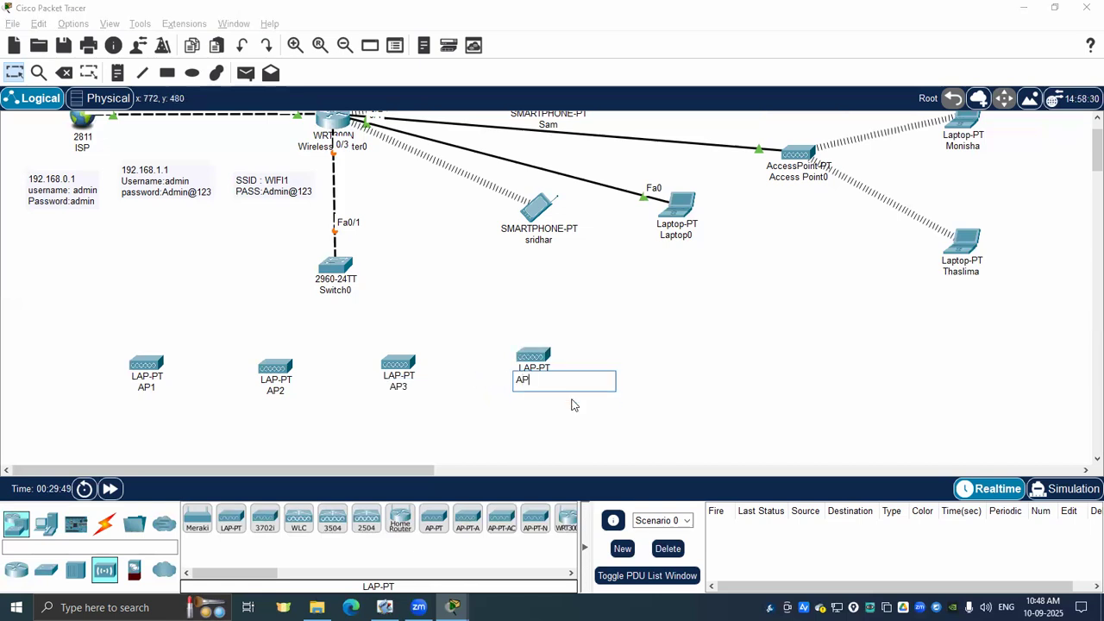
{"action": "type", "text": "4"}
{"action": "left_click", "coordinate": [498, 470]}
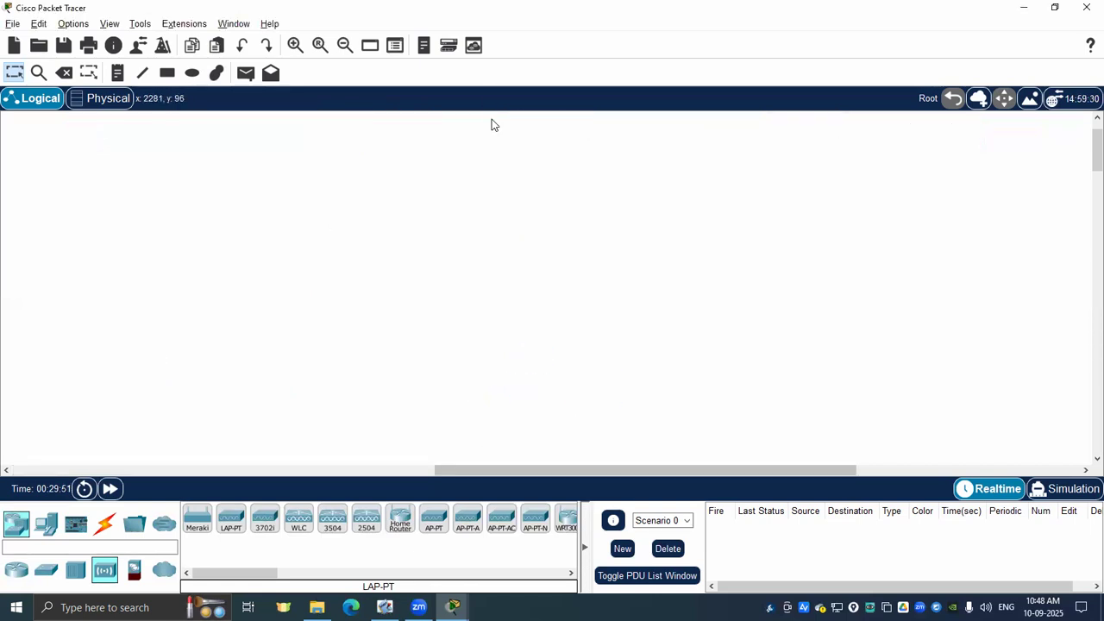
- Connect AP1, AP2, AP3 and AP4 to Switch0 with automatically chosen cables
{"action": "left_click_drag", "start_coordinate": [475, 470], "coordinate": [45, 435]}
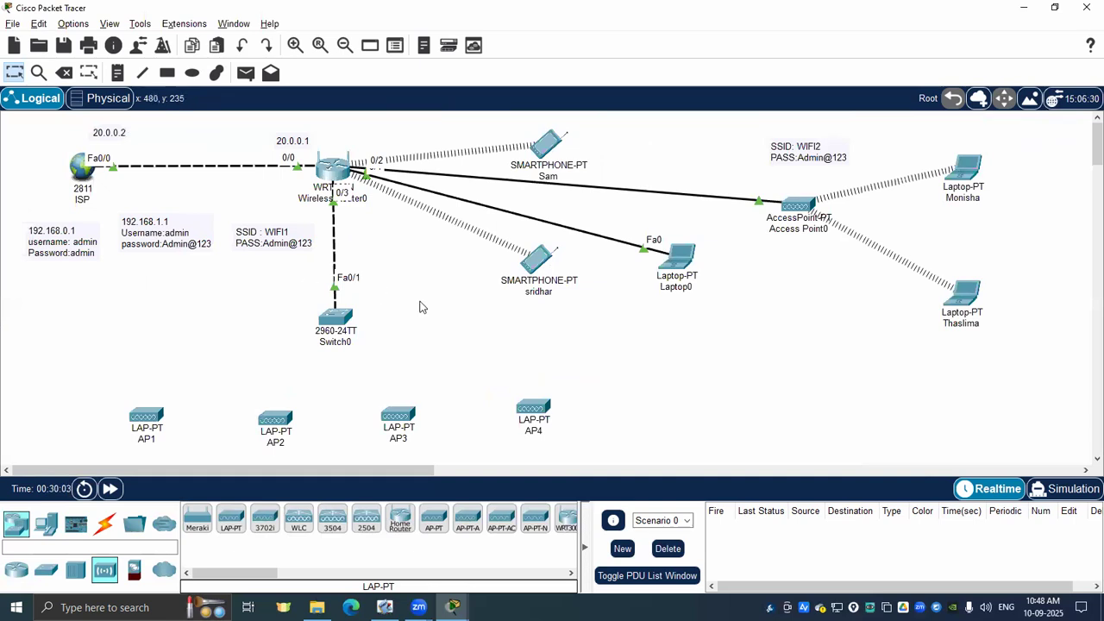
{"action": "left_click", "coordinate": [104, 523]}
{"action": "left_click", "coordinate": [197, 518]}
{"action": "left_click", "coordinate": [146, 417]}
{"action": "left_click", "coordinate": [331, 329]}
{"action": "left_click", "coordinate": [329, 330]}
{"action": "left_click", "coordinate": [272, 418]}
{"action": "left_click", "coordinate": [390, 409]}
{"action": "left_click", "coordinate": [335, 321]}
{"action": "left_click", "coordinate": [335, 321]}
{"action": "left_click", "coordinate": [519, 407]}
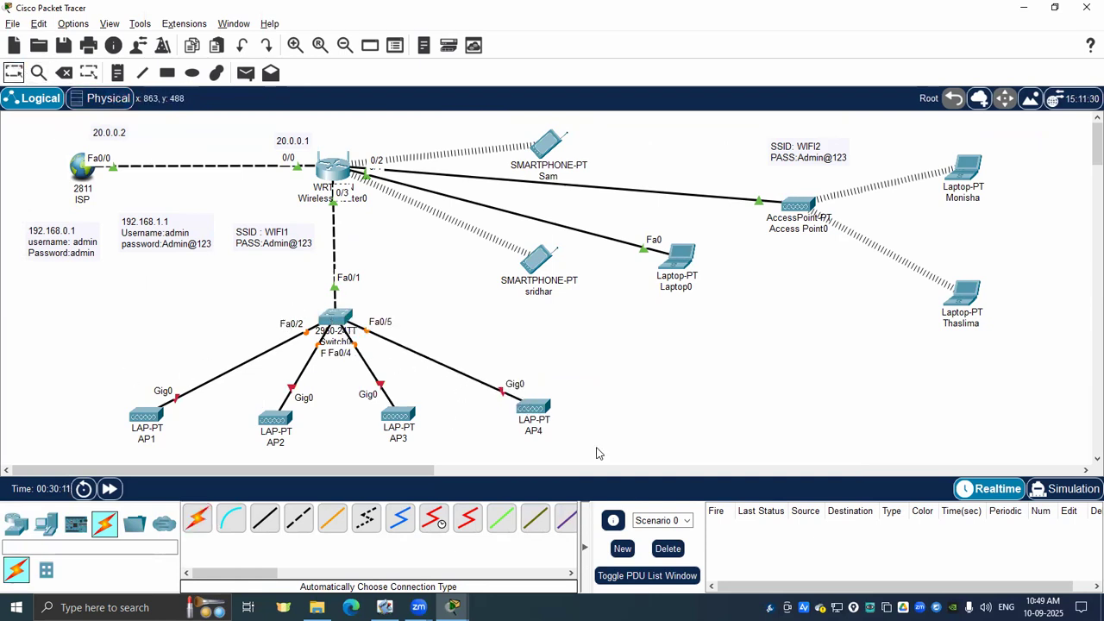
- Move AP3 and AP4 slightly lower in the access point row
{"action": "left_click_drag", "start_coordinate": [533, 415], "coordinate": [527, 423]}
{"action": "left_click_drag", "start_coordinate": [396, 416], "coordinate": [399, 429]}
{"action": "left_click_drag", "start_coordinate": [522, 420], "coordinate": [520, 428]}
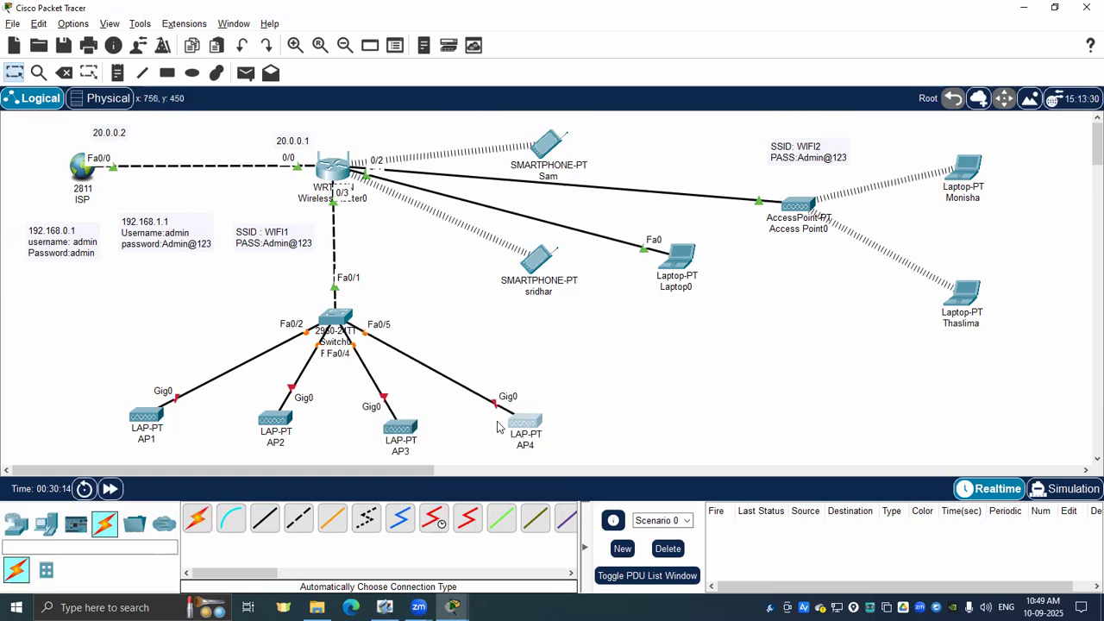
- Place a WLC-3504 wireless LAN controller to the right of Switch0, above AP4
{"action": "left_click", "coordinate": [16, 527]}
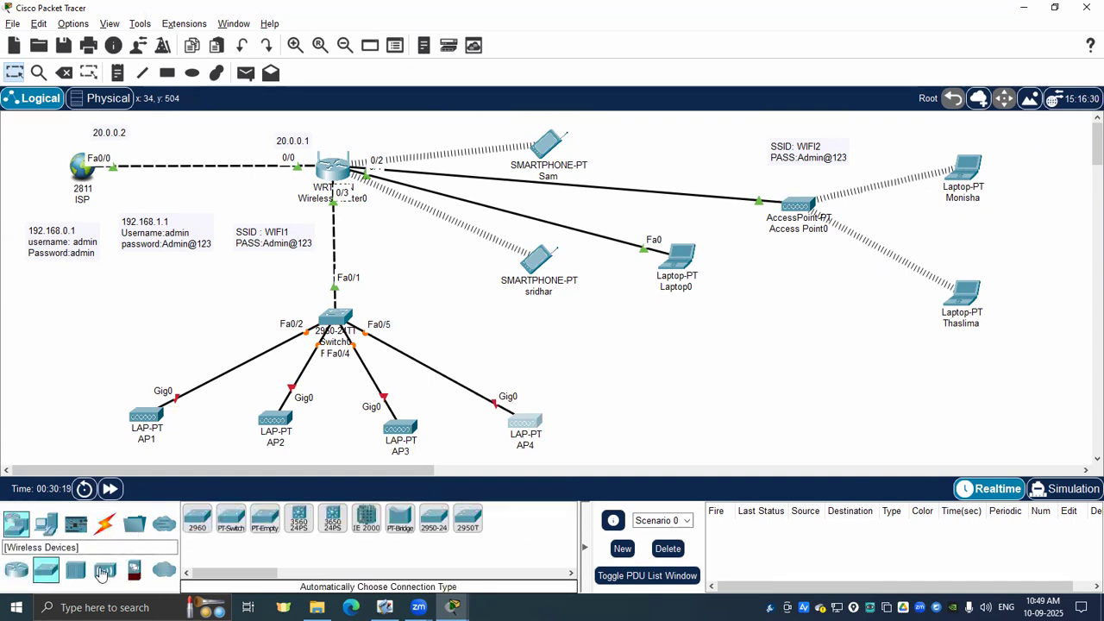
{"action": "left_click", "coordinate": [104, 570]}
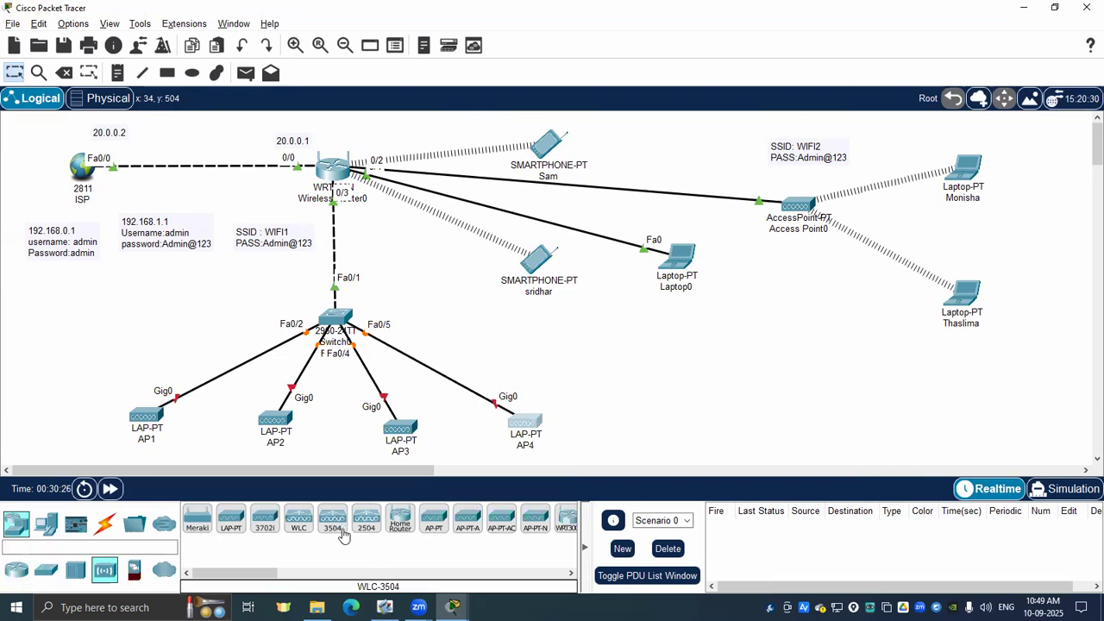
{"action": "left_click_drag", "start_coordinate": [339, 534], "coordinate": [498, 328]}
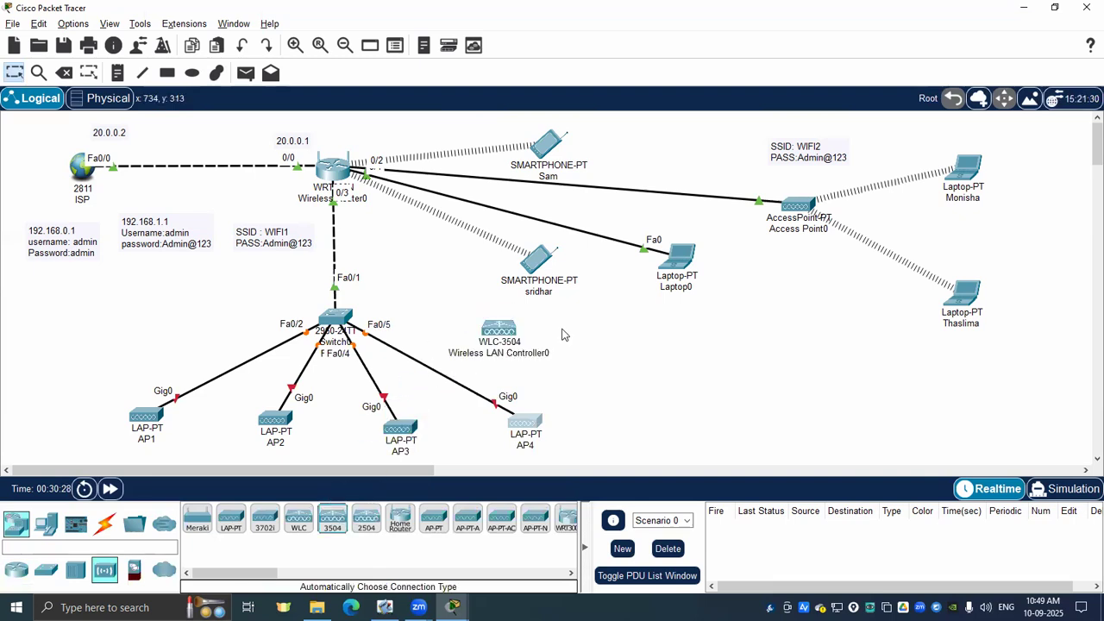
{"action": "left_click", "coordinate": [489, 353]}
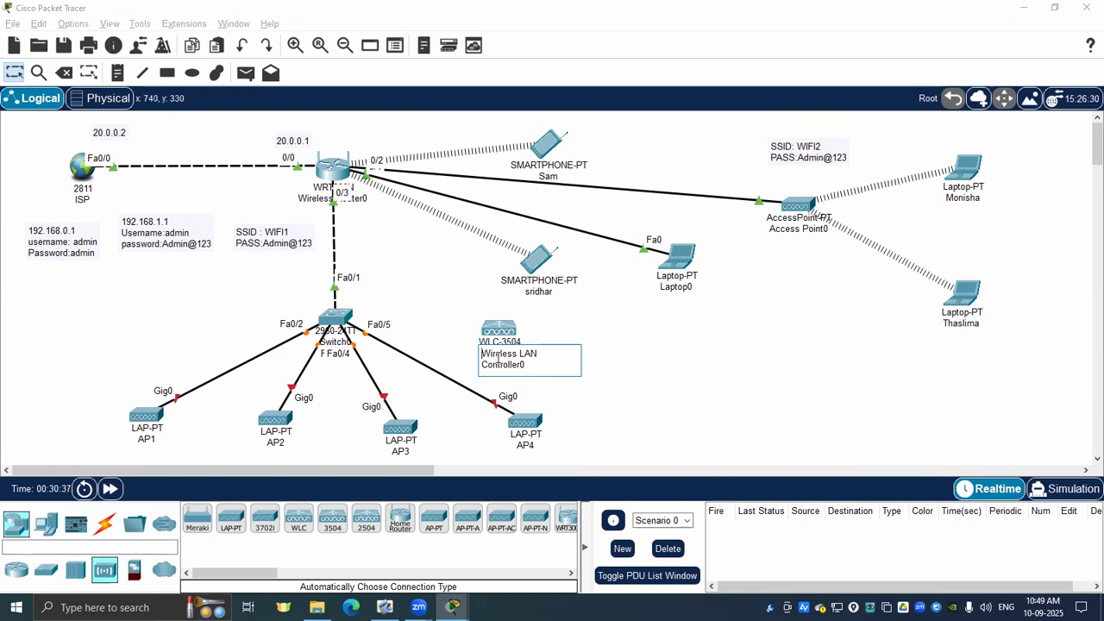
{"action": "left_click", "coordinate": [612, 333]}
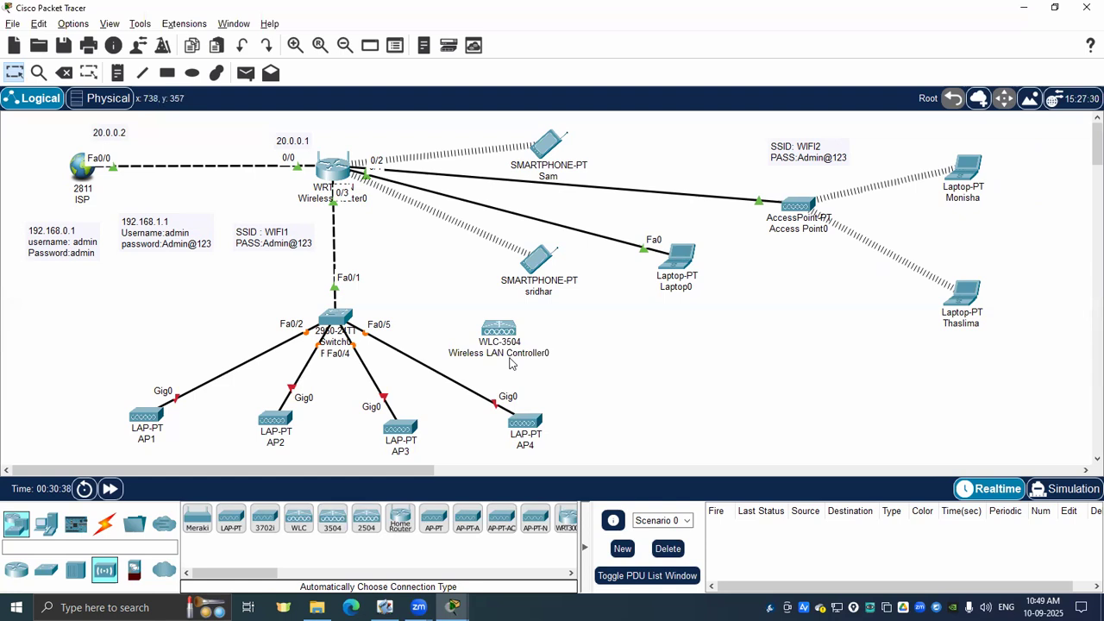
{"action": "left_click_drag", "start_coordinate": [499, 339], "coordinate": [494, 329]}
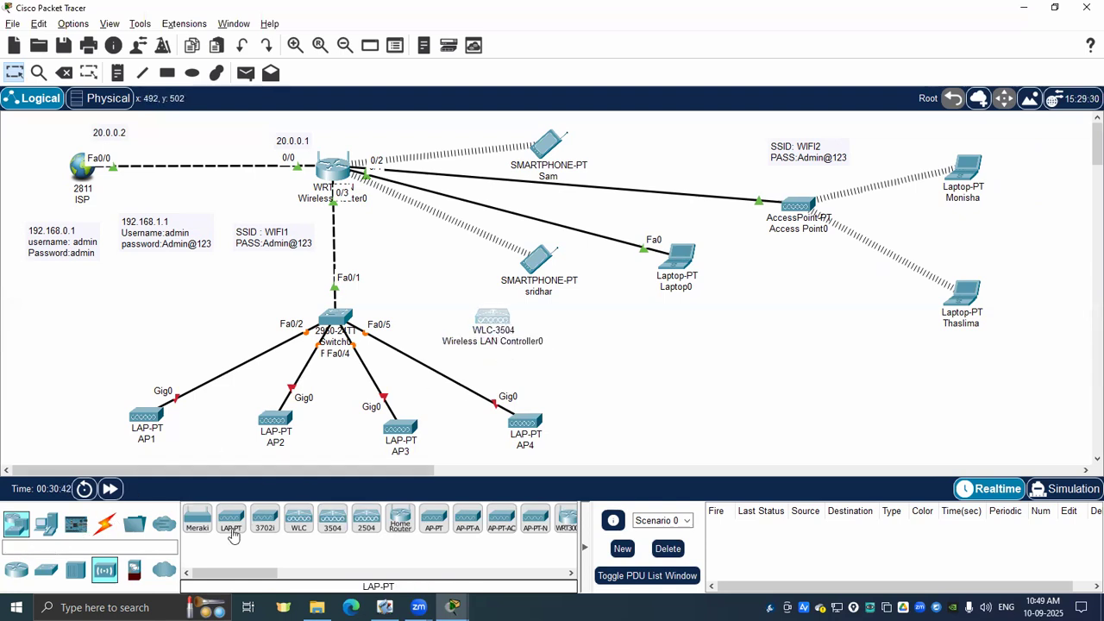
{"action": "mouse_move", "coordinate": [513, 344]}
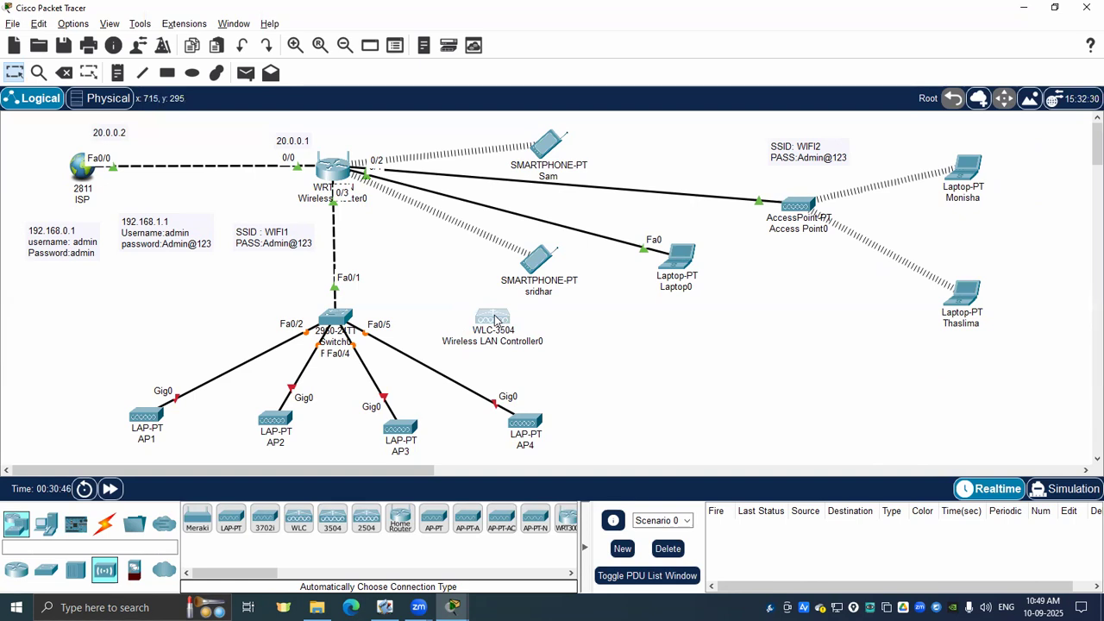
{"action": "mouse_move", "coordinate": [495, 320]}
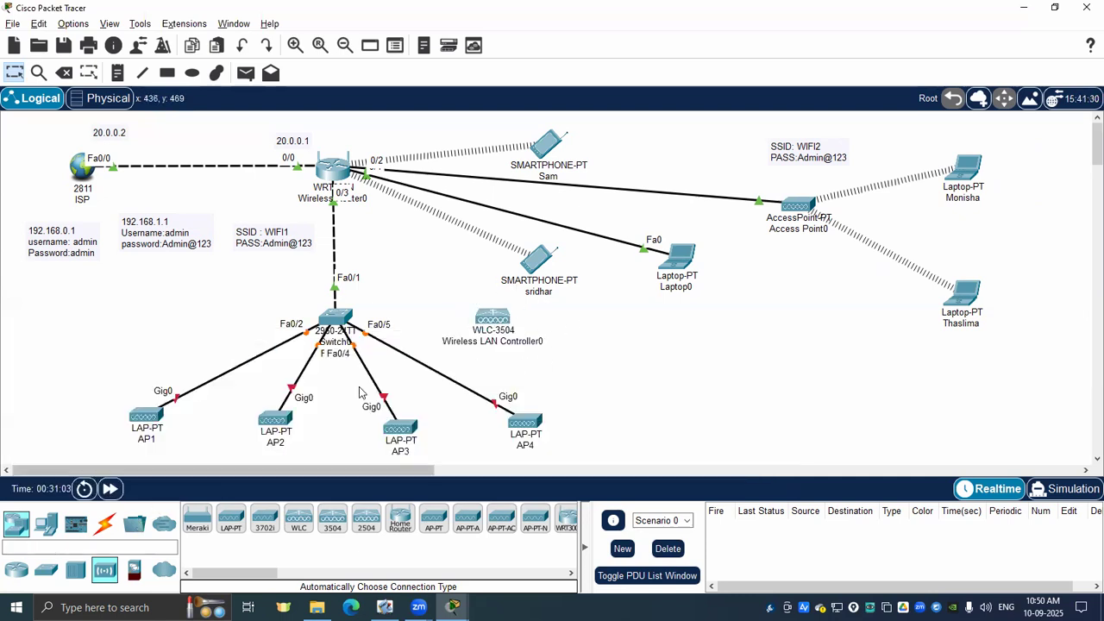
- Delete the cable between Wireless Router0 and Laptop0, and move Laptop0 level with the wireless LAN controller
{"action": "key", "text": "Delete"}
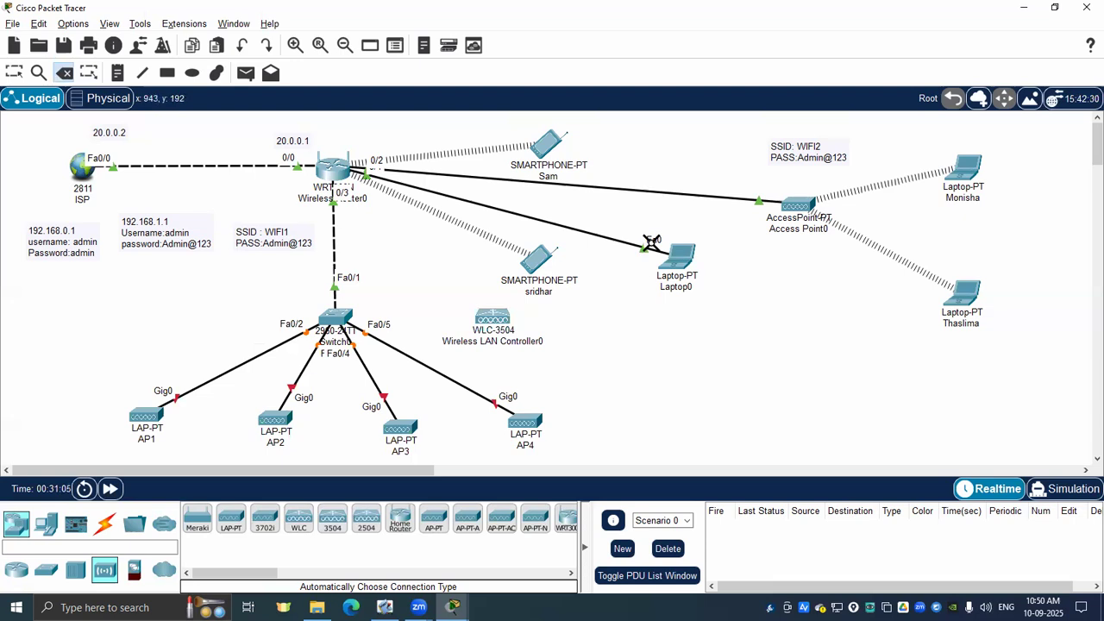
{"action": "left_click", "coordinate": [644, 248]}
{"action": "key", "text": "Escape"}
{"action": "left_click_drag", "start_coordinate": [616, 239], "coordinate": [706, 313]}
{"action": "left_click_drag", "start_coordinate": [681, 259], "coordinate": [723, 315]}
- Connect GigabitEthernet1 on the wireless LAN controller to FastEthernet0 on Laptop0 with a copper straight-through cable
{"action": "left_click", "coordinate": [104, 524]}
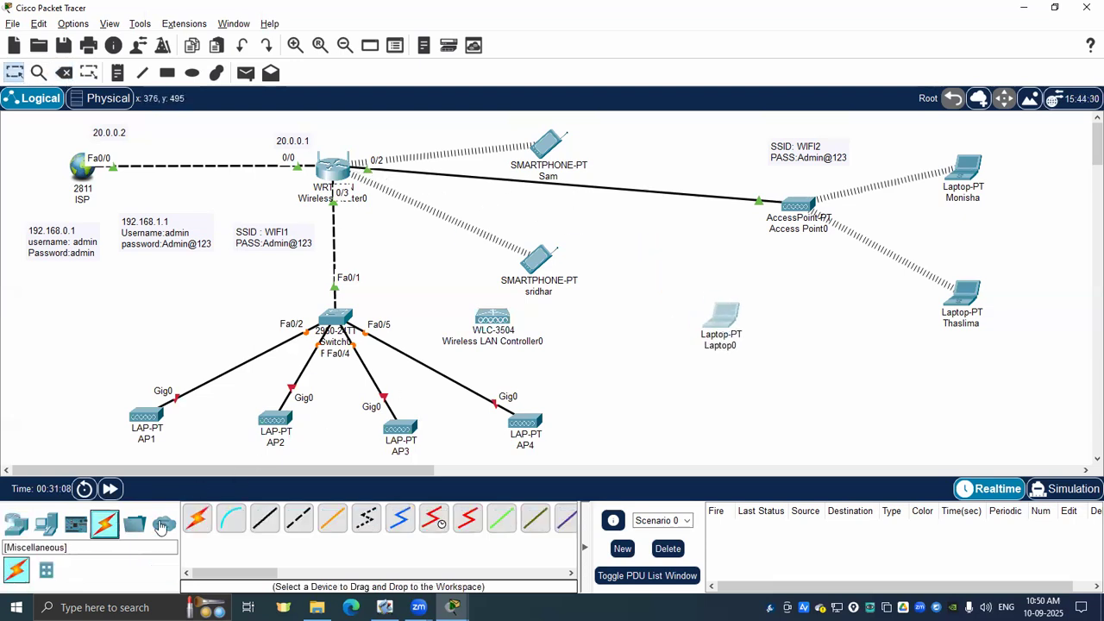
{"action": "left_click", "coordinate": [265, 517]}
{"action": "left_click", "coordinate": [489, 320]}
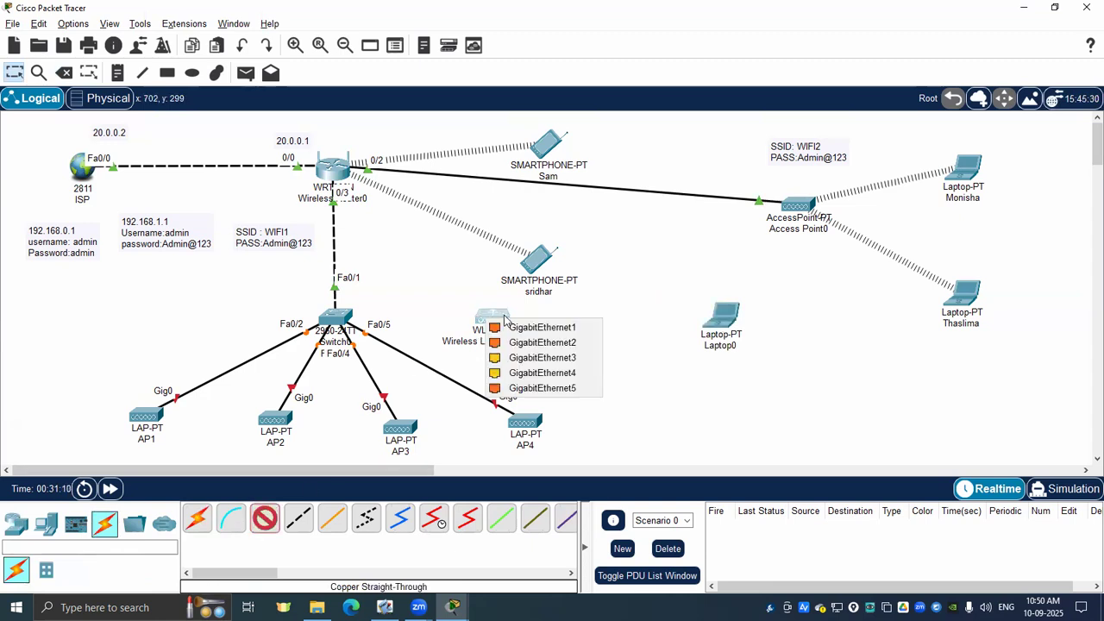
{"action": "left_click", "coordinate": [529, 328]}
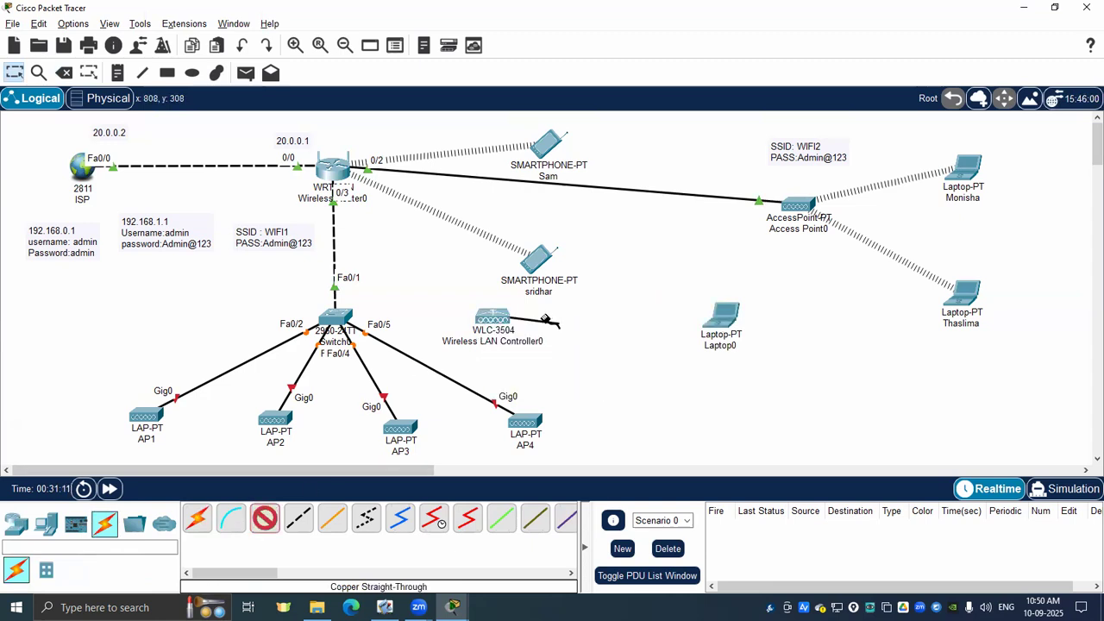
{"action": "left_click", "coordinate": [718, 316]}
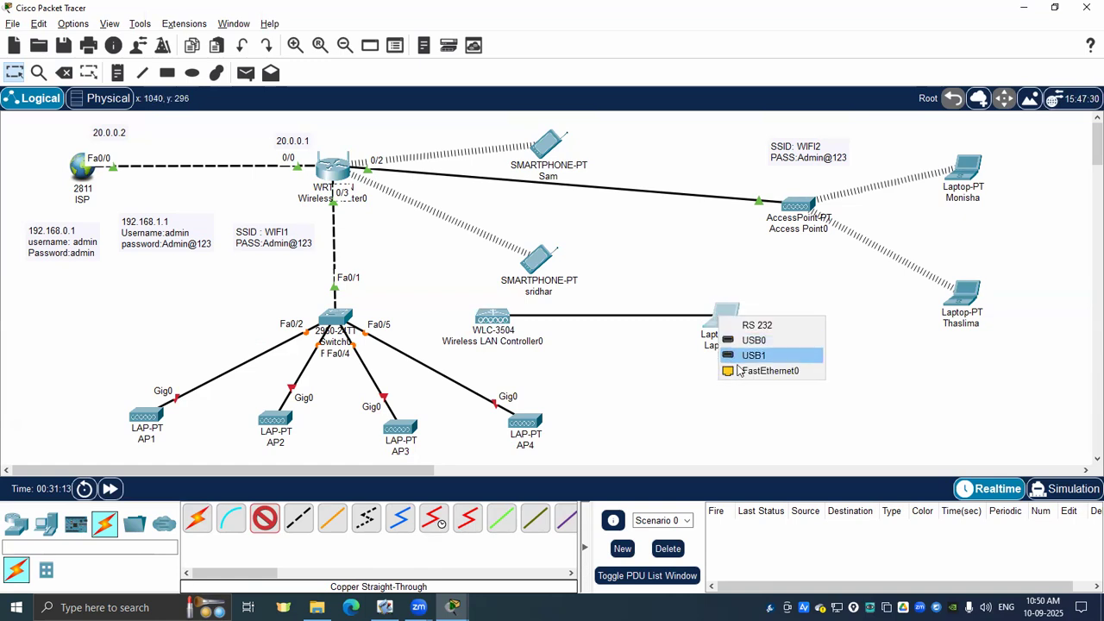
{"action": "left_click", "coordinate": [752, 371]}
{"action": "left_click_drag", "start_coordinate": [491, 324], "coordinate": [490, 319]}
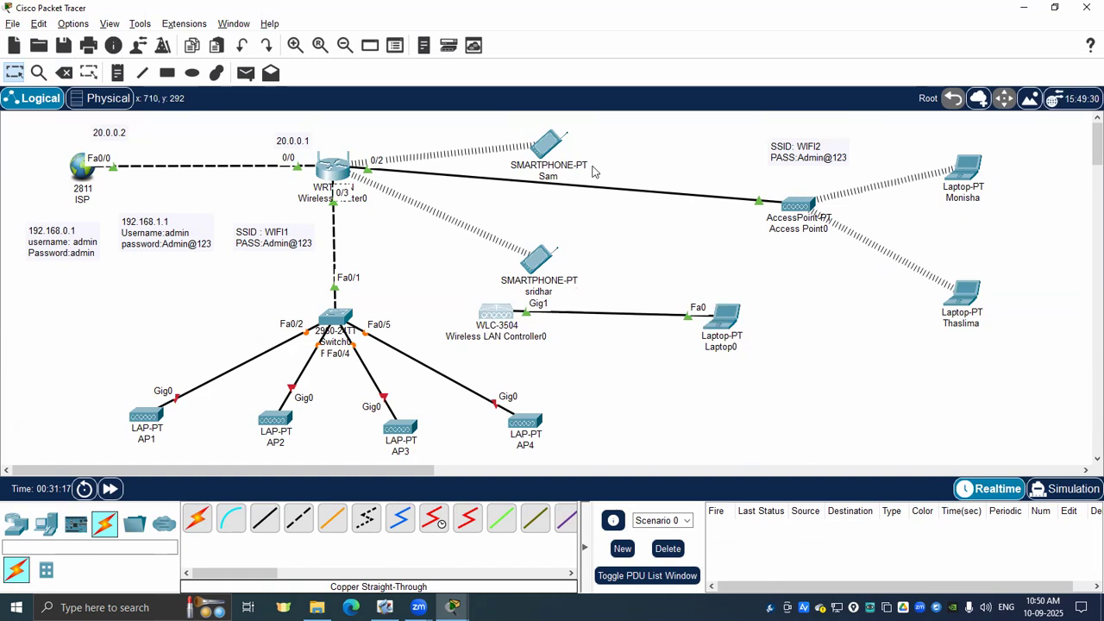
- Set the wireless LAN controller's management IPv4 address to 192.168.1.200
{"action": "left_click", "coordinate": [514, 304]}
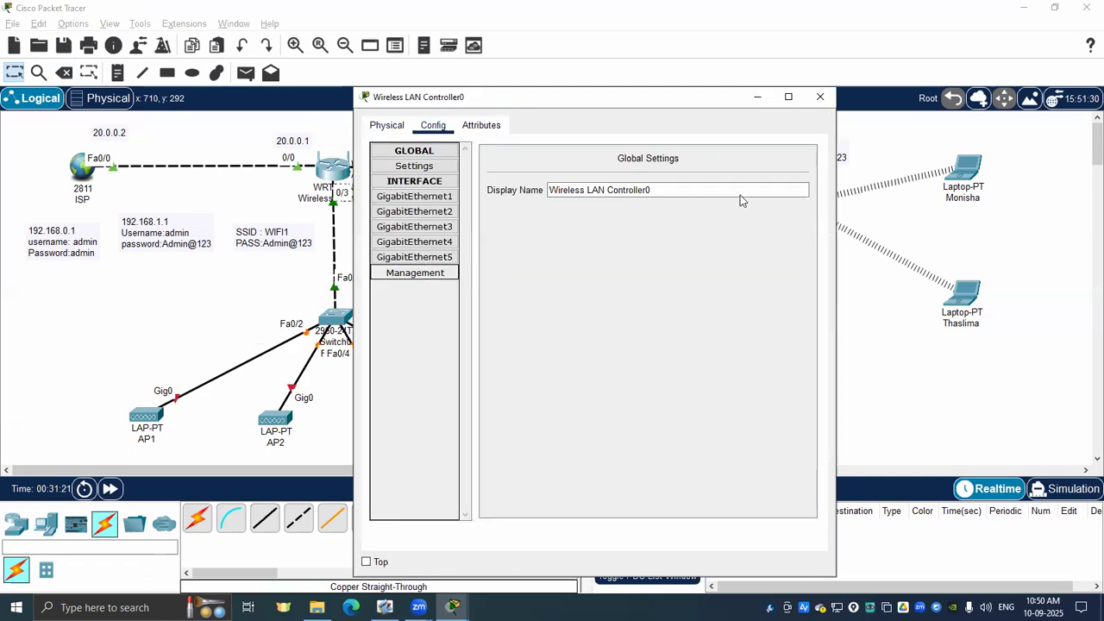
{"action": "left_click", "coordinate": [390, 272]}
{"action": "left_click_drag", "start_coordinate": [757, 191], "coordinate": [605, 192]}
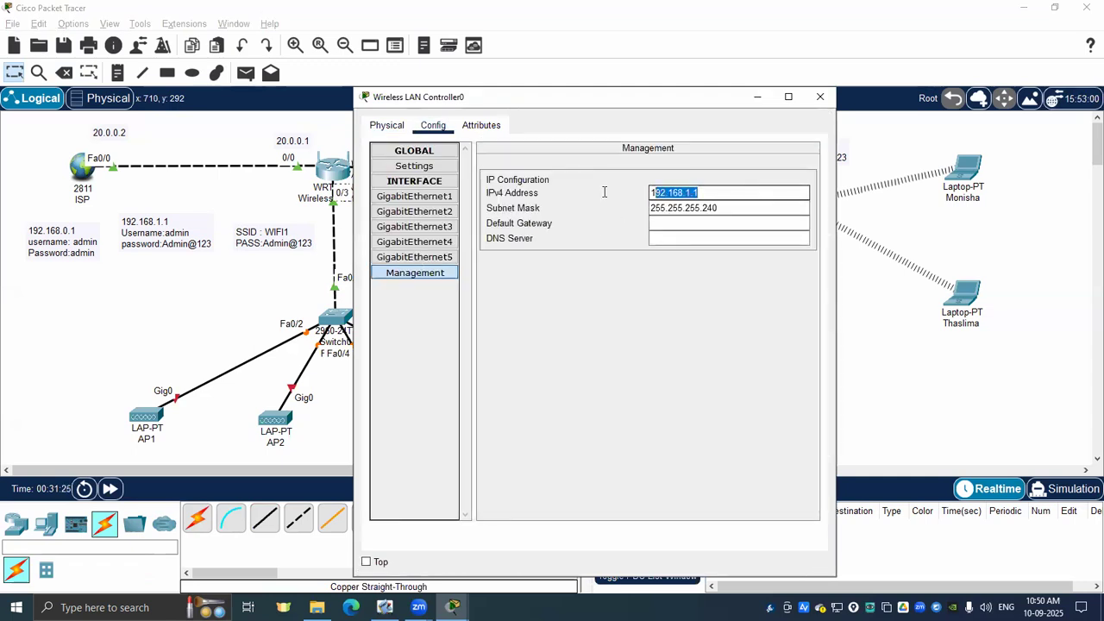
{"action": "key", "text": "BackSpace"}
{"action": "type", "text": "92.168.1"}
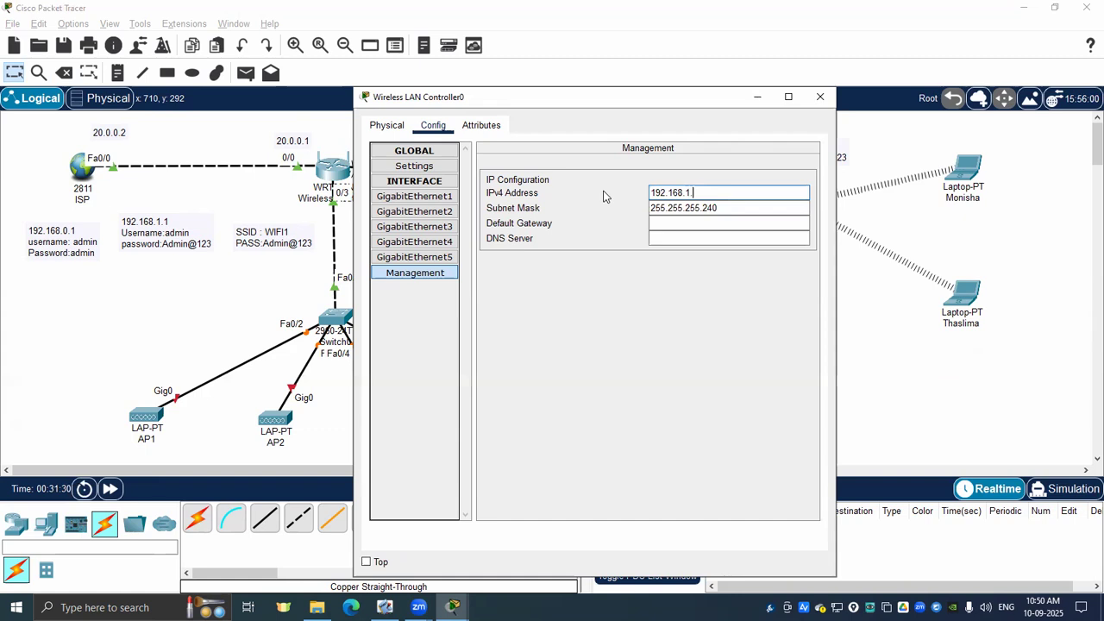
- Set the controller's management subnet mask to 255.255.255.0
{"action": "left_click", "coordinate": [730, 207]}
{"action": "left_click_drag", "start_coordinate": [737, 207], "coordinate": [599, 214]}
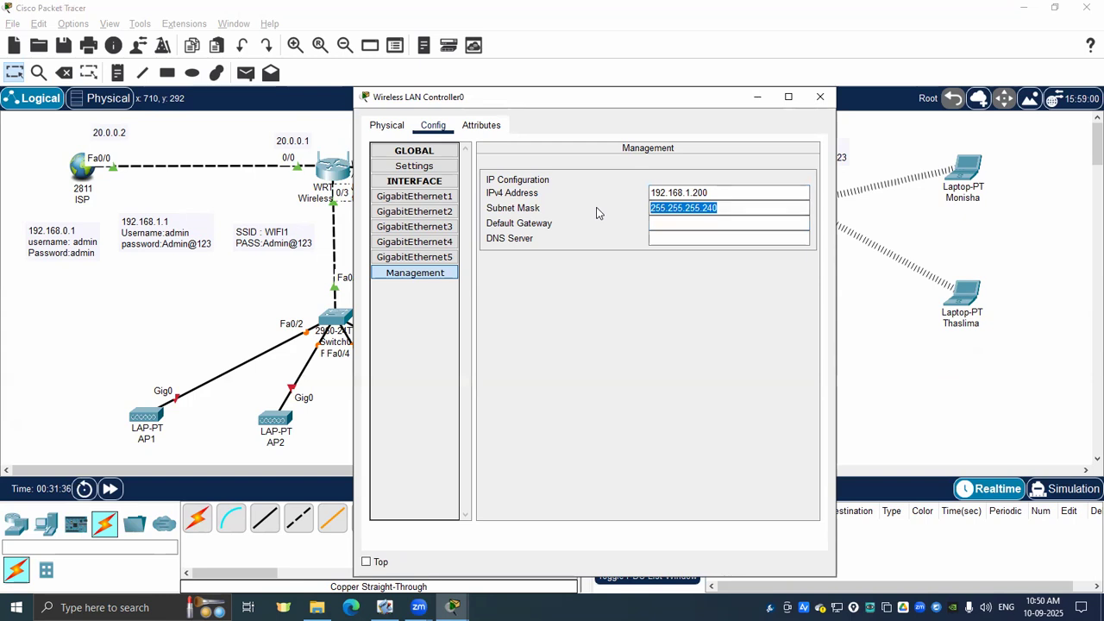
{"action": "left_click", "coordinate": [730, 208]}
{"action": "key", "text": "BackSpace"}
{"action": "key", "text": "BackSpace"}
{"action": "key", "text": "BackSpace"}
{"action": "key", "text": "BackSpace"}
{"action": "key", "text": "BackSpace"}
{"action": "key", "text": "BackSpace"}
{"action": "key", "text": "BackSpace"}
{"action": "key", "text": "BackSpace"}
{"action": "key", "text": "BackSpace"}
{"action": "key", "text": "BackSpace"}
{"action": "key", "text": "BackSpace"}
{"action": "key", "text": "BackSpace"}
{"action": "type", "text": "553.05"}
{"action": "key", "text": "ctrl+a"}
{"action": "type", "text": "1"}
{"action": "key", "text": "ctrl+a"}
{"action": "type", "text": "255.255.2"}
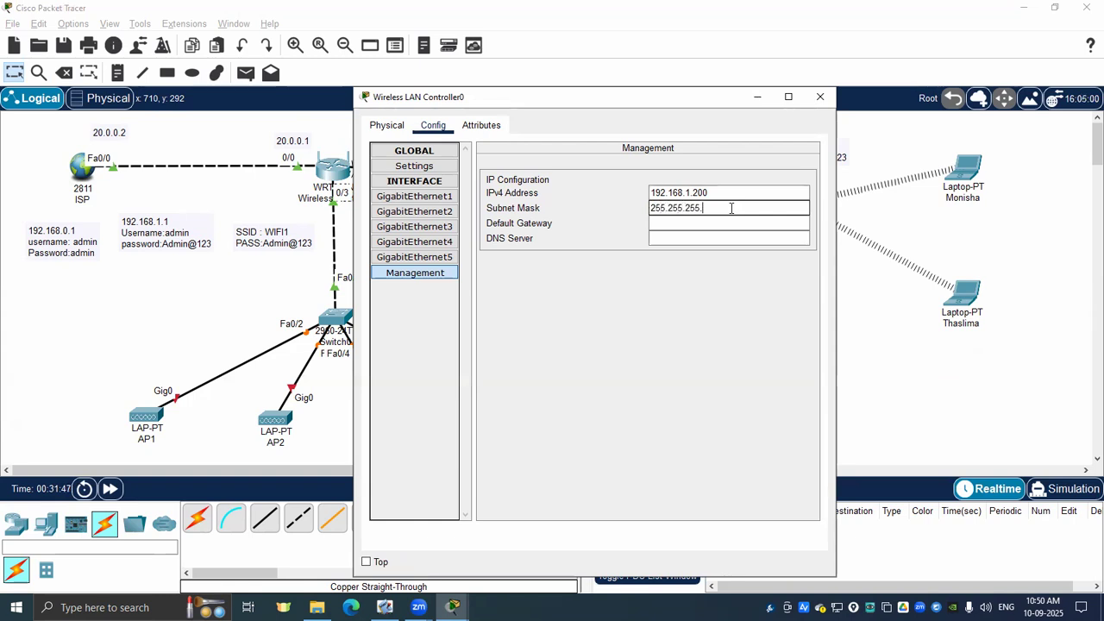
- Set the controller's default gateway to 192.168.1.1 and DNS server to 8.8.8.8, and close its configuration
{"action": "left_click", "coordinate": [709, 221]}
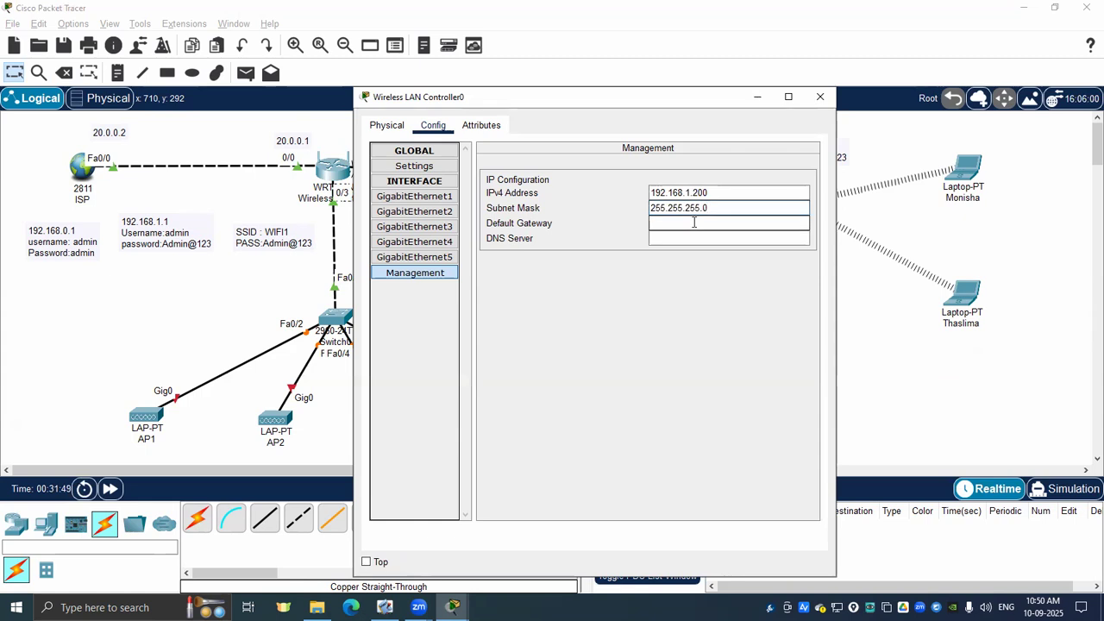
{"action": "left_click", "coordinate": [706, 221]}
{"action": "type", "text": "192.168"}
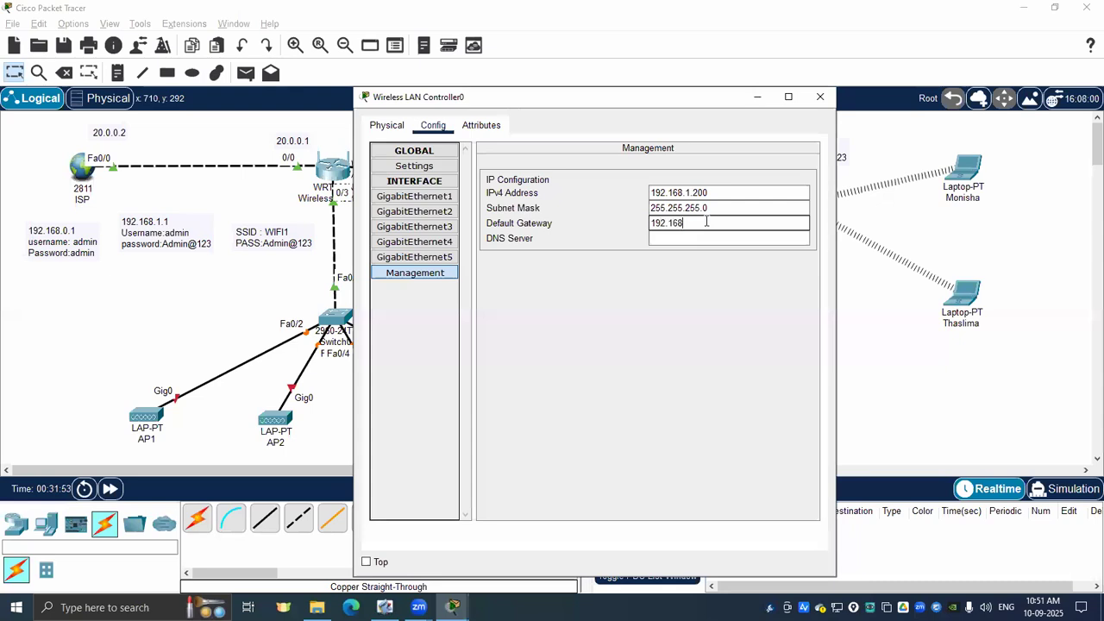
{"action": "left_click", "coordinate": [732, 240]}
{"action": "type", "text": "8.8"}
{"action": "key", "text": "BackSpace"}
{"action": "key", "text": "BackSpace"}
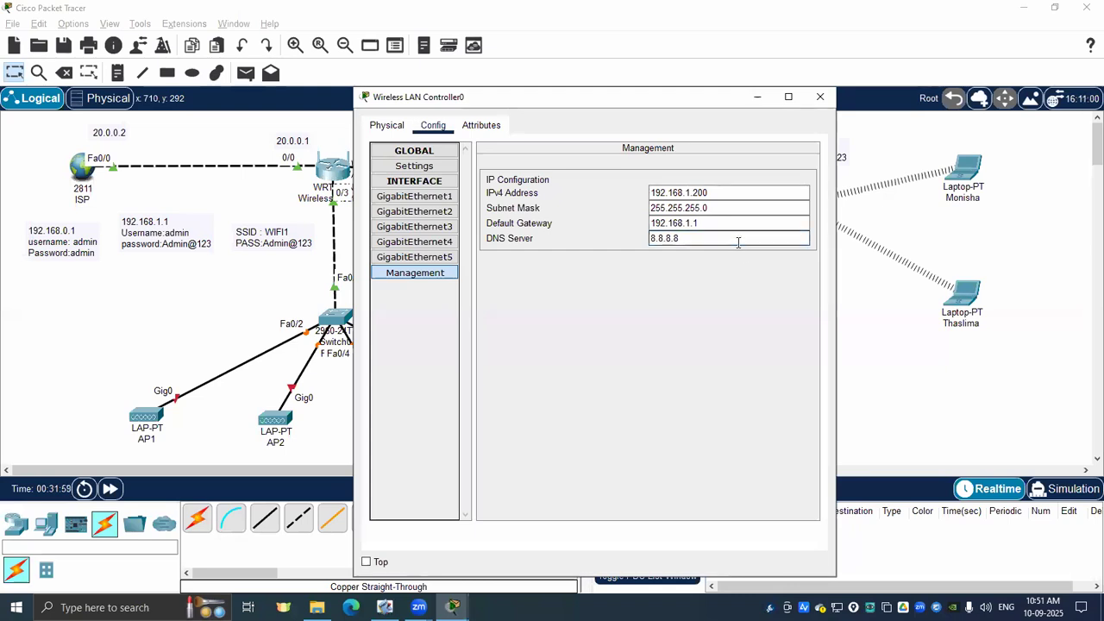
{"action": "left_click", "coordinate": [744, 208]}
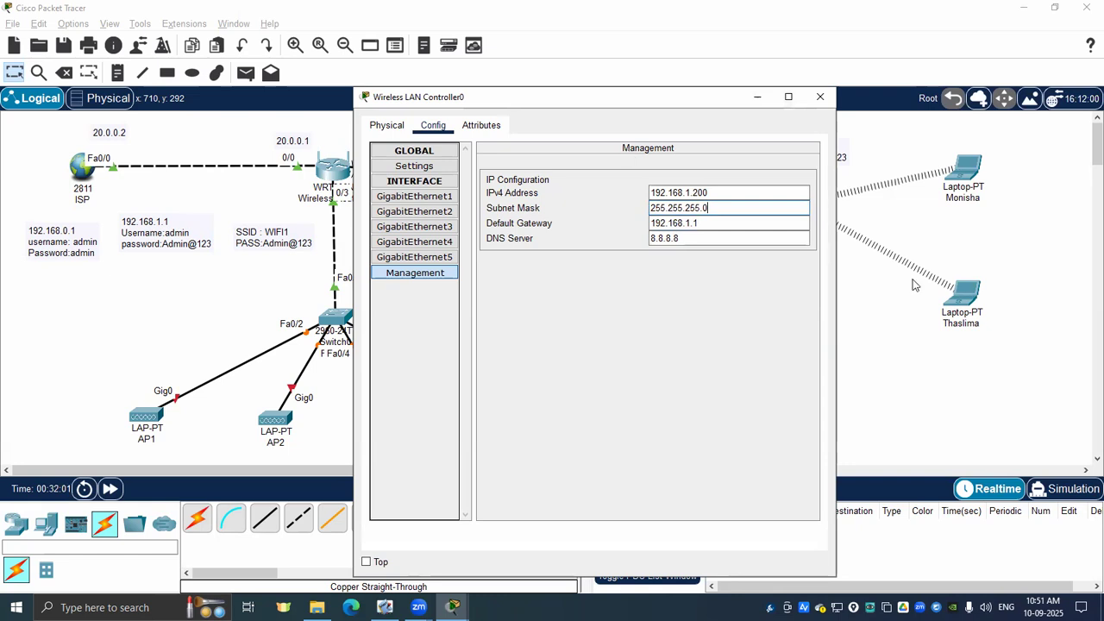
{"action": "left_click", "coordinate": [399, 129]}
{"action": "left_click", "coordinate": [821, 98]}
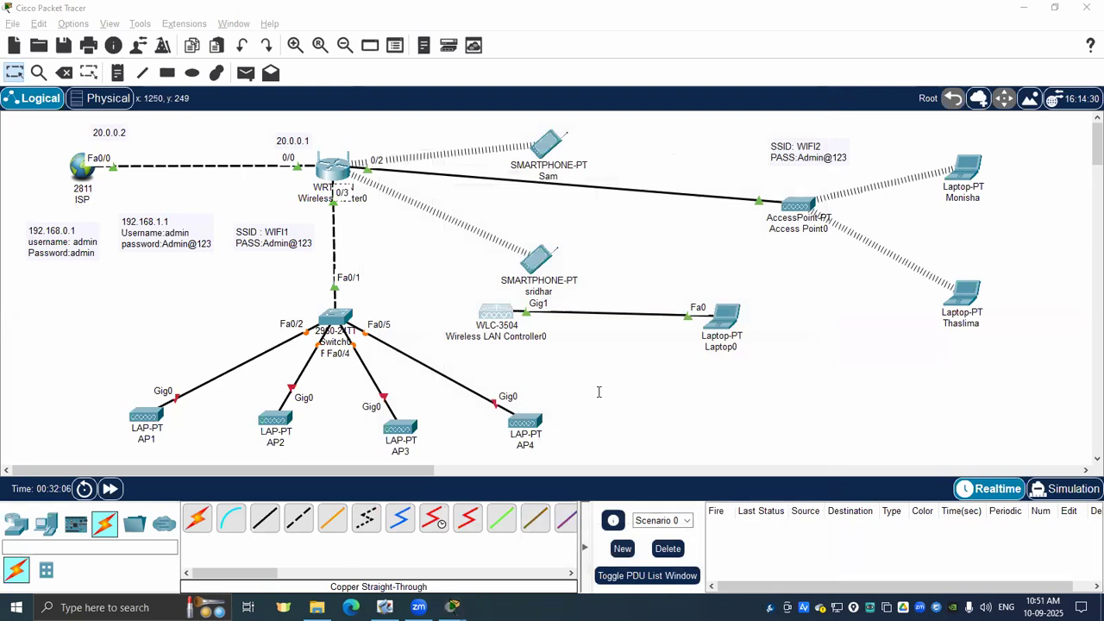
- Switch Laptop0 to static IP configuration with the IPv4 address 192.168.1.10
{"action": "left_click", "coordinate": [727, 320]}
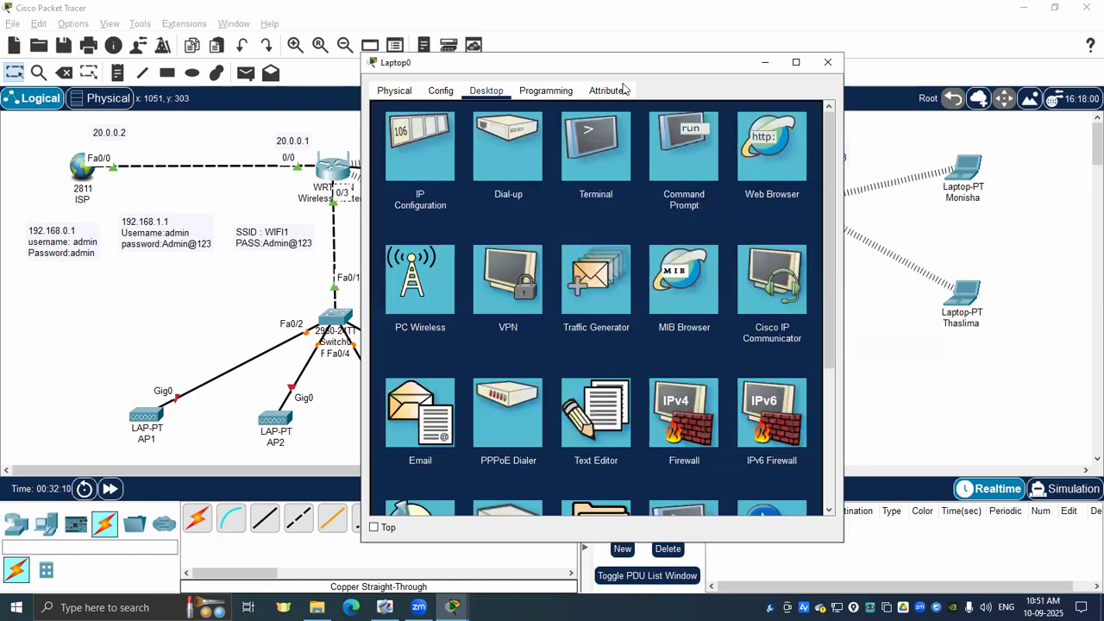
{"action": "left_click_drag", "start_coordinate": [624, 86], "coordinate": [994, 144]}
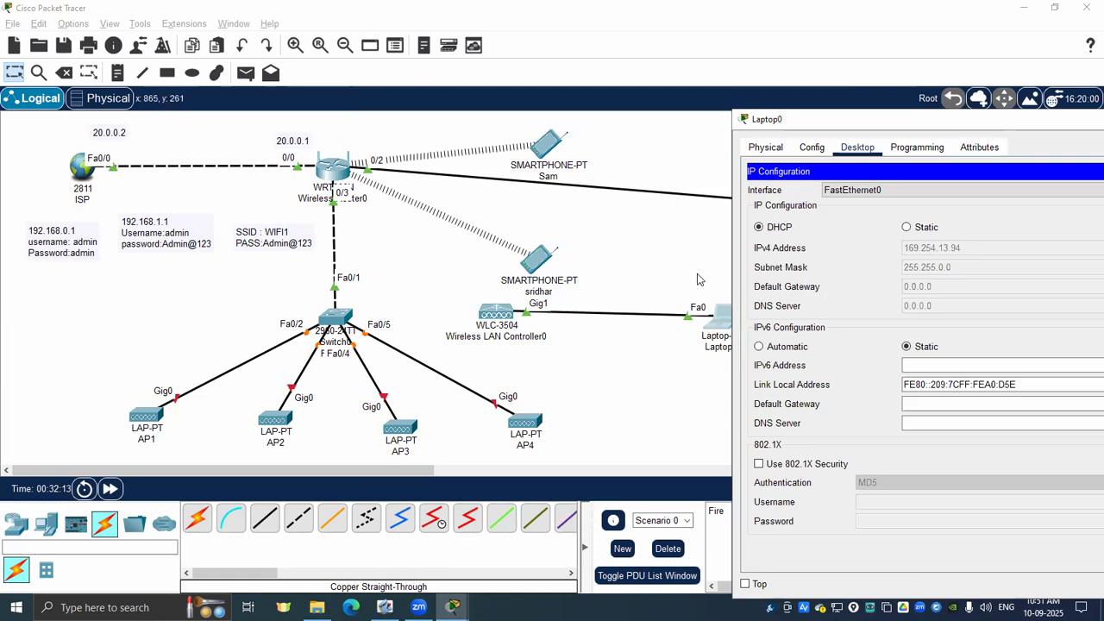
{"action": "left_click", "coordinate": [915, 231]}
{"action": "left_click", "coordinate": [759, 226]}
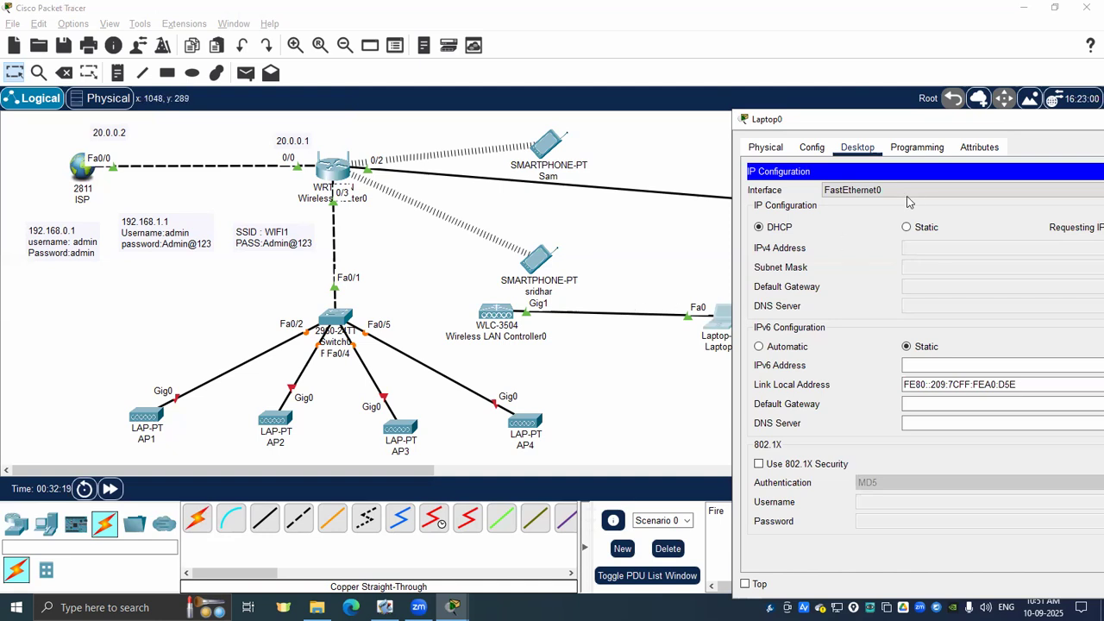
{"action": "left_click", "coordinate": [910, 227]}
{"action": "left_click", "coordinate": [895, 248]}
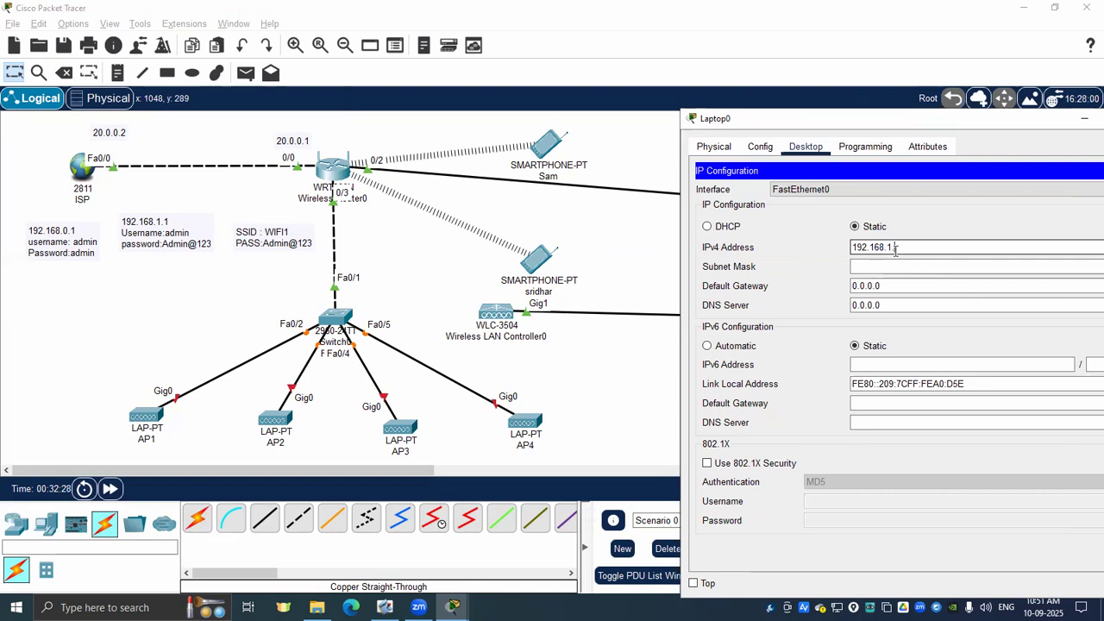
{"action": "type", "text": "10"}
- Give Laptop0 the subnet mask 255.255.255.0 and default gateway 192.168.1.1, and close its IP configuration
{"action": "key", "text": "Tab"}
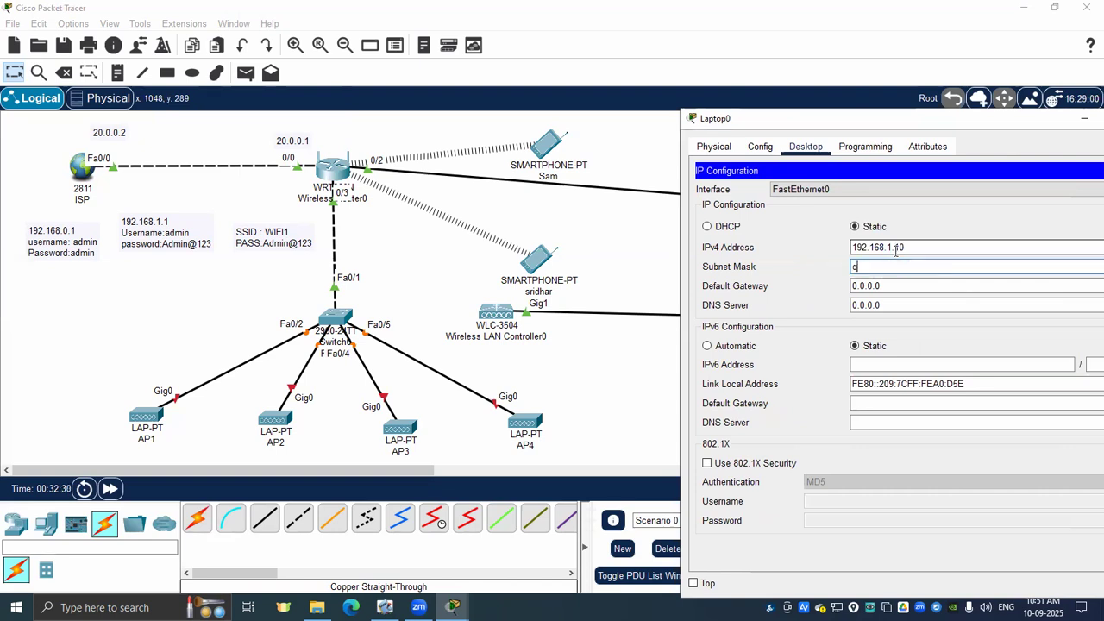
{"action": "key", "text": "BackSpace"}
{"action": "key", "text": "BackSpace"}
{"action": "key", "text": "BackSpace"}
{"action": "key", "text": "Tab"}
{"action": "type", "text": "192.168.1.1"}
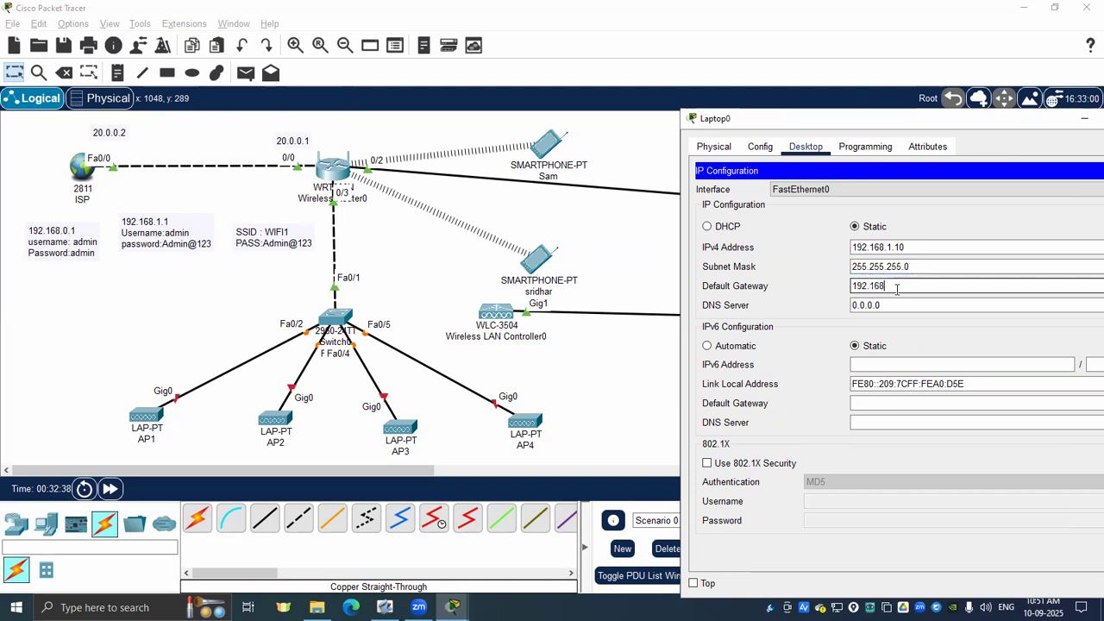
{"action": "left_click_drag", "start_coordinate": [901, 121], "coordinate": [789, 459]}
{"action": "left_click", "coordinate": [983, 171]}
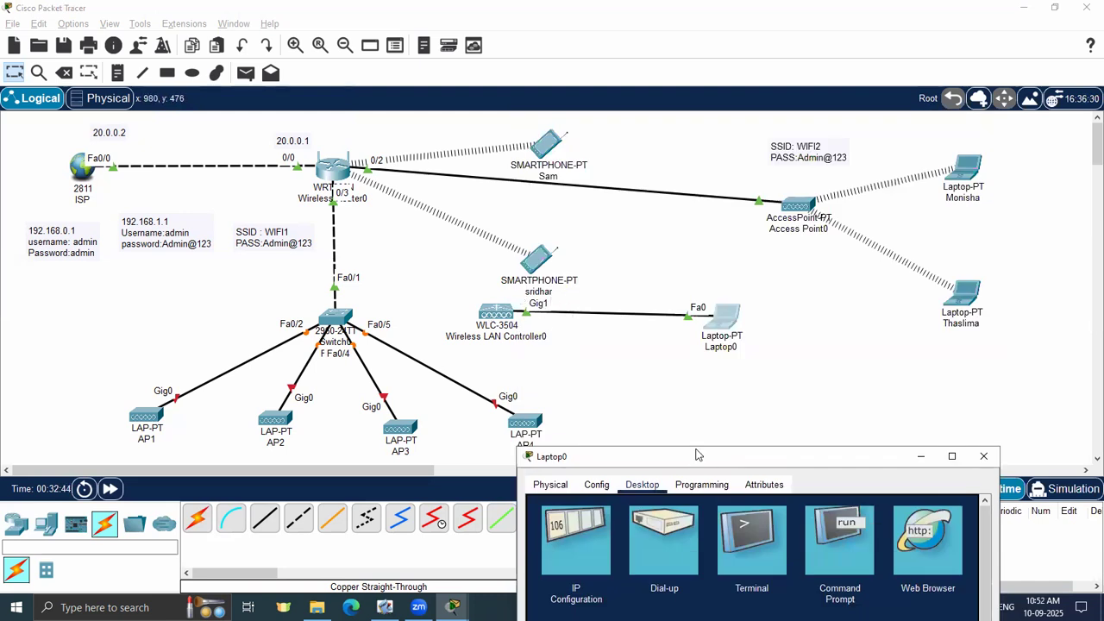
- Connect Switch0 to the wireless LAN controller with an automatically chosen cable and fast-forward the simulation time
{"action": "left_click_drag", "start_coordinate": [697, 454], "coordinate": [771, 352]}
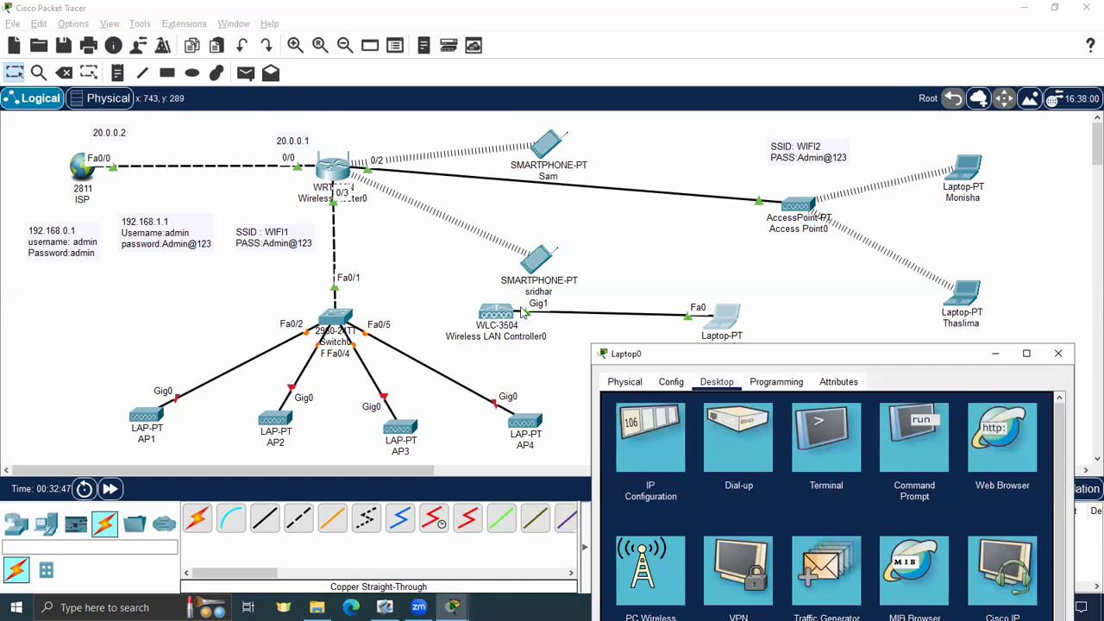
{"action": "left_click", "coordinate": [543, 354]}
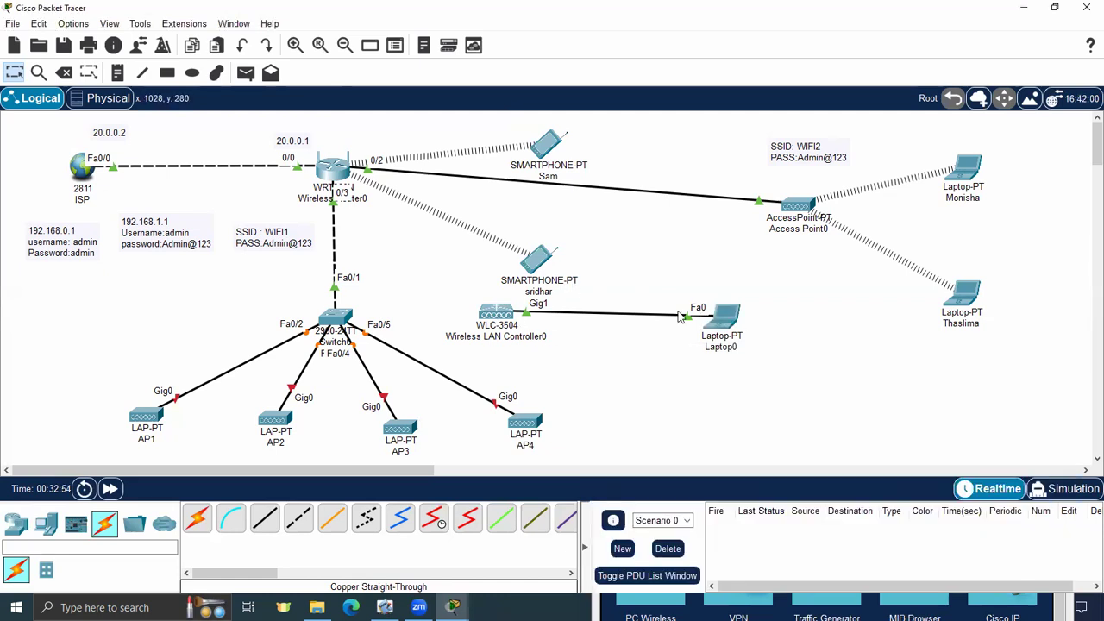
{"action": "left_click", "coordinate": [197, 517]}
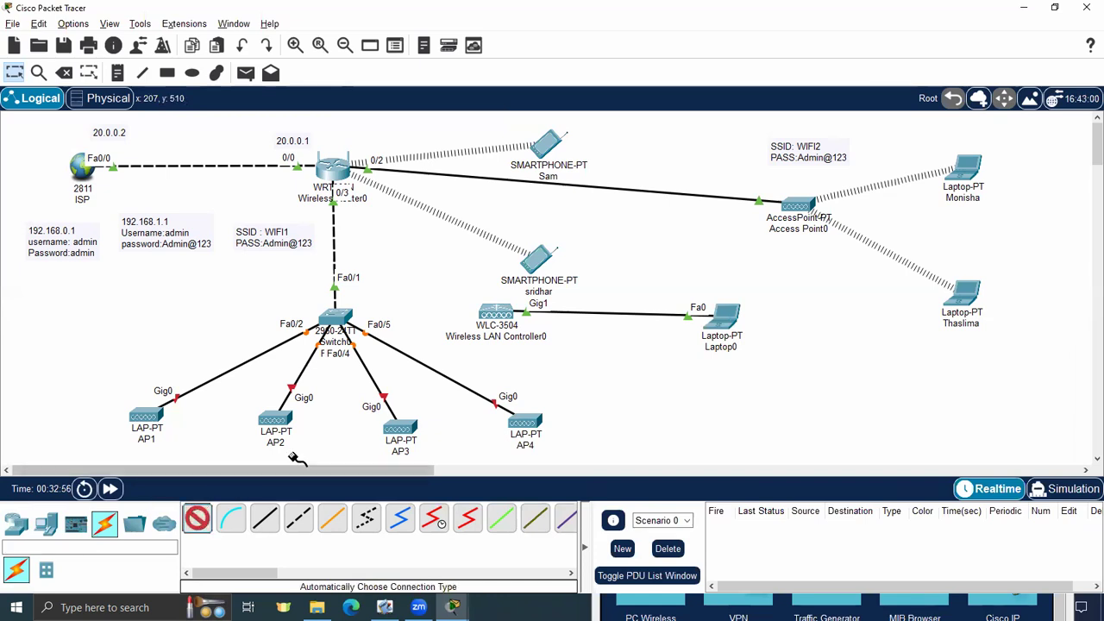
{"action": "left_click", "coordinate": [332, 321]}
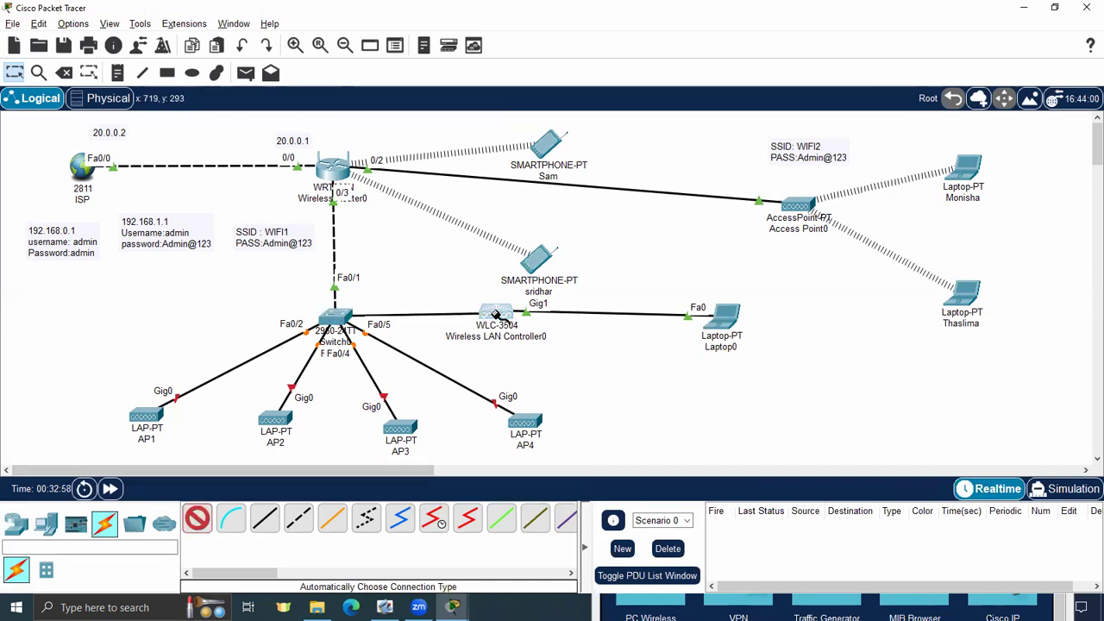
{"action": "left_click", "coordinate": [497, 314]}
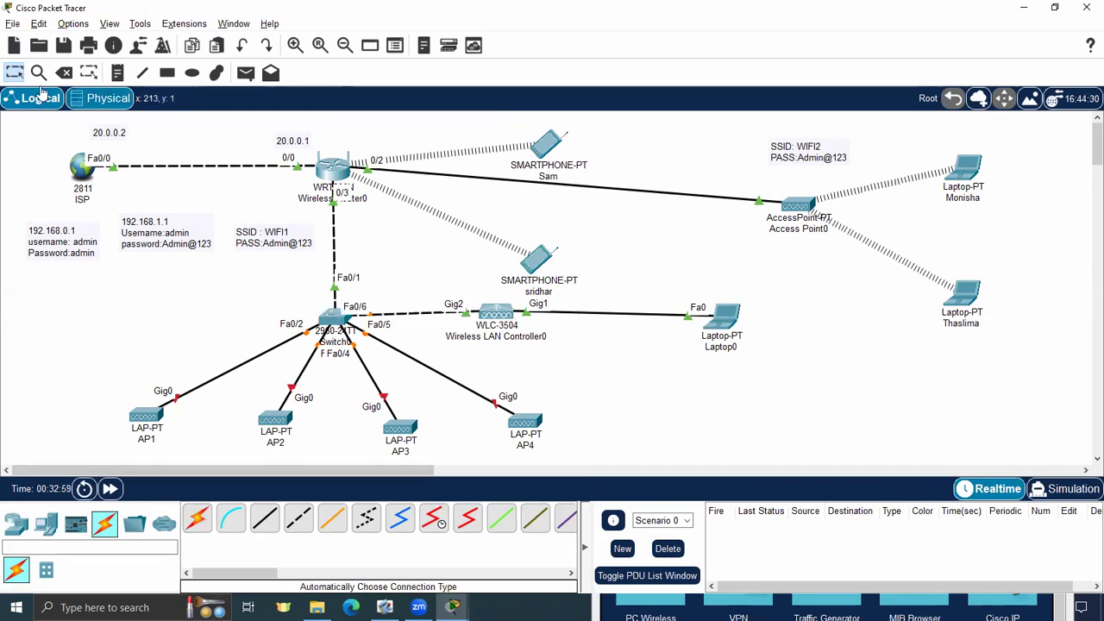
{"action": "left_click", "coordinate": [111, 488]}
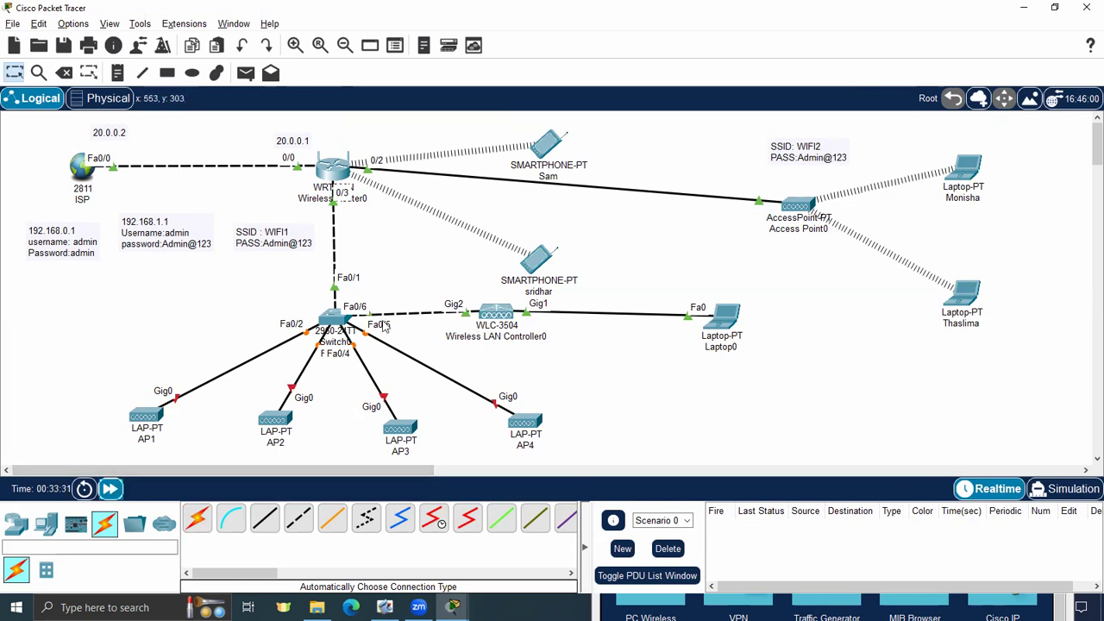
{"action": "left_click_drag", "start_coordinate": [499, 316], "coordinate": [513, 316]}
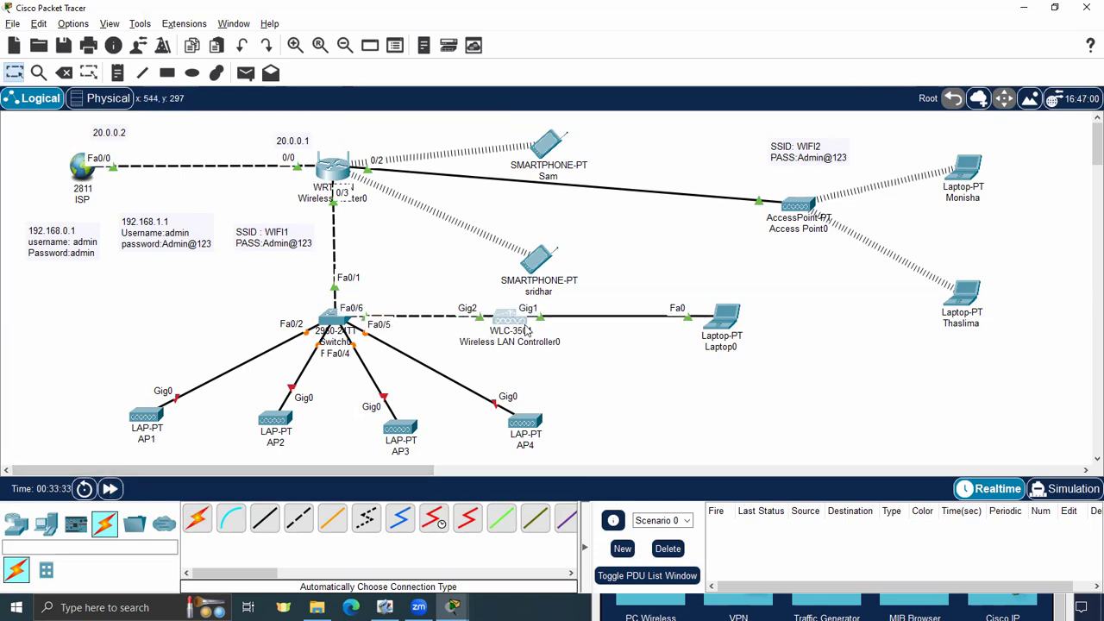
- Try to open the web browser on Laptop0
{"action": "left_click", "coordinate": [725, 334]}
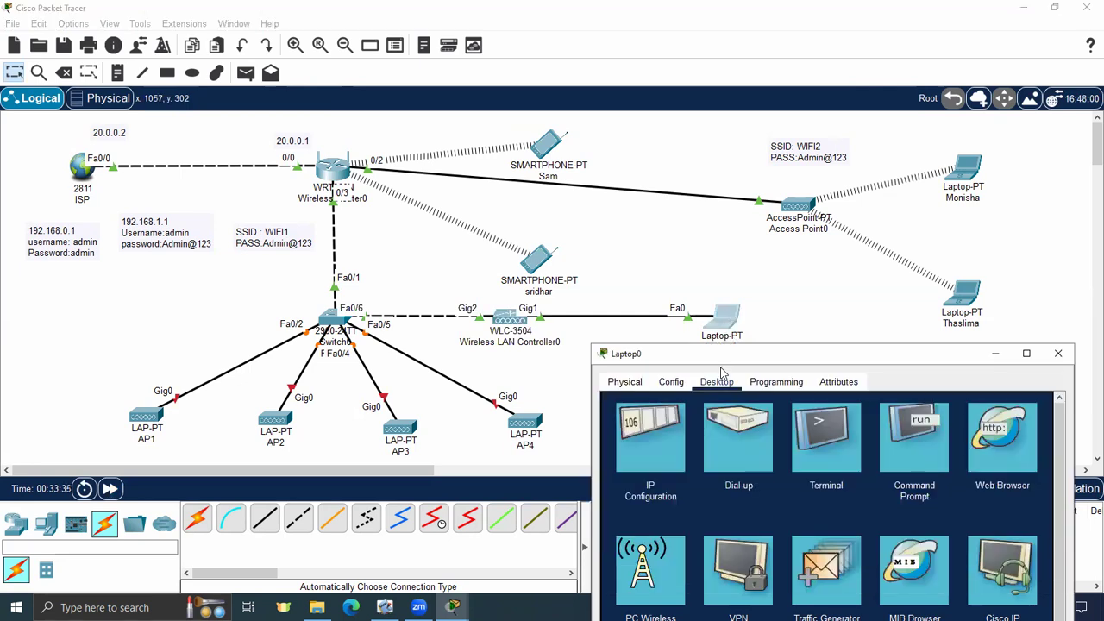
{"action": "left_click_drag", "start_coordinate": [733, 356], "coordinate": [907, 160]}
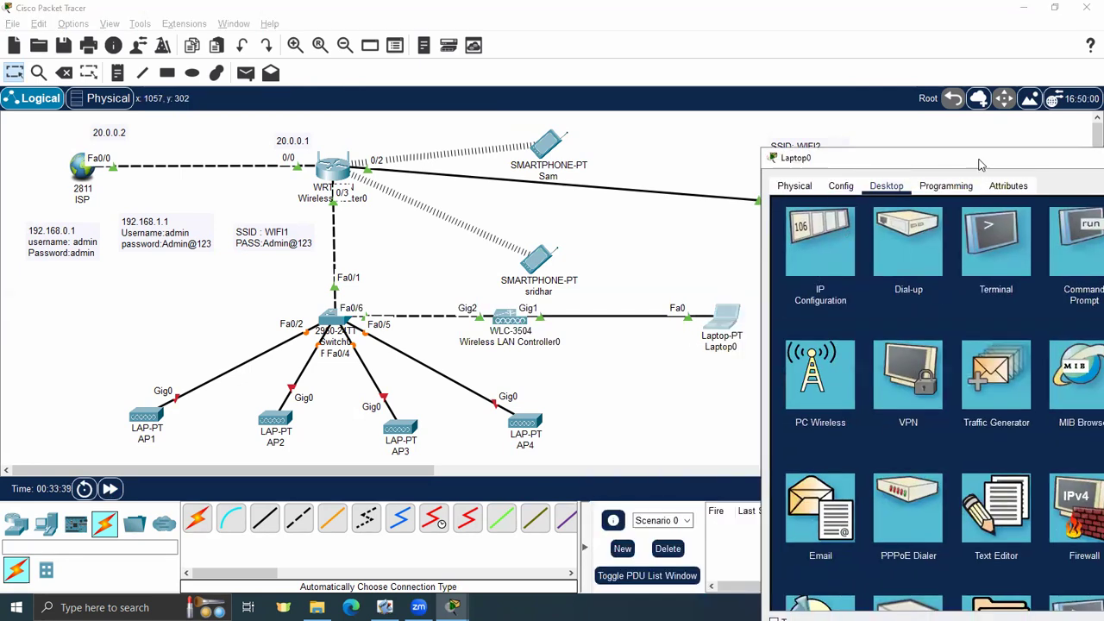
{"action": "left_click_drag", "start_coordinate": [981, 162], "coordinate": [836, 164]}
{"action": "left_click", "coordinate": [1034, 256]}
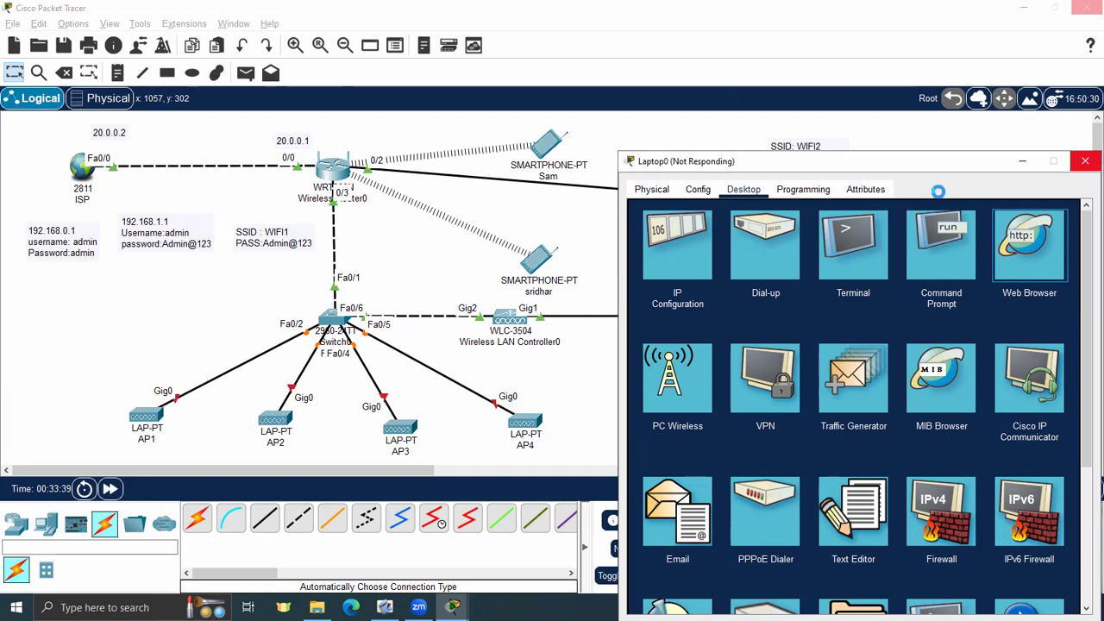
{"action": "left_click", "coordinate": [1021, 162]}
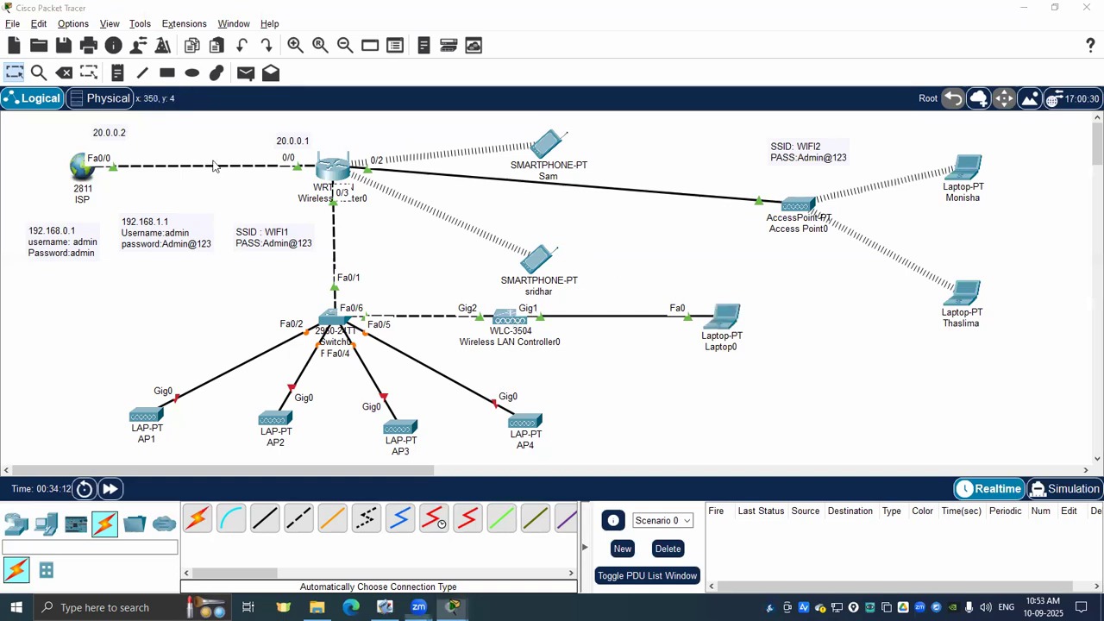
- Place a note in the empty area above AP1 and AP2 with the text SSID:HR
{"action": "left_click", "coordinate": [118, 72]}
{"action": "left_click", "coordinate": [137, 324]}
{"action": "type", "text": "SSID:"}
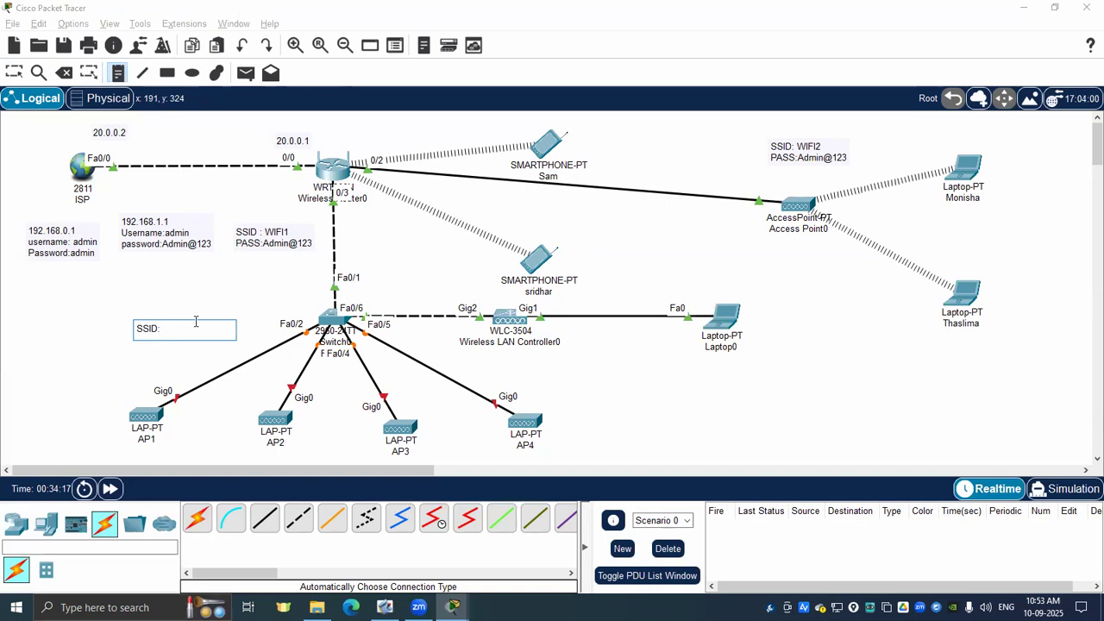
{"action": "type", "text": "HR"}
{"action": "key", "text": "Return"}
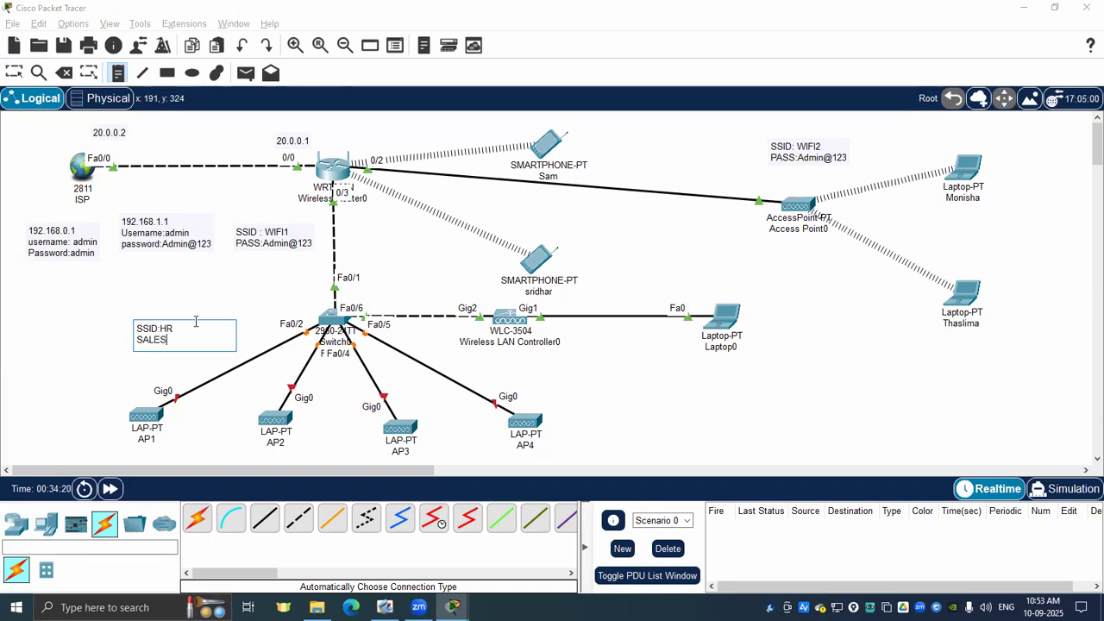
- Complete the SSID:HR note's second line with the PASS: label and Wi-Fi password, and move the note closer to Switch0
{"action": "key", "text": "BackSpace"}
{"action": "key", "text": "BackSpace"}
{"action": "key", "text": "BackSpace"}
{"action": "key", "text": "BackSpace"}
{"action": "key", "text": "BackSpace"}
{"action": "key", "text": "Return"}
{"action": "key", "text": "BackSpace"}
{"action": "key", "text": "BackSpace"}
{"action": "type", "text": "min@123"}
{"action": "left_click", "coordinate": [13, 74]}
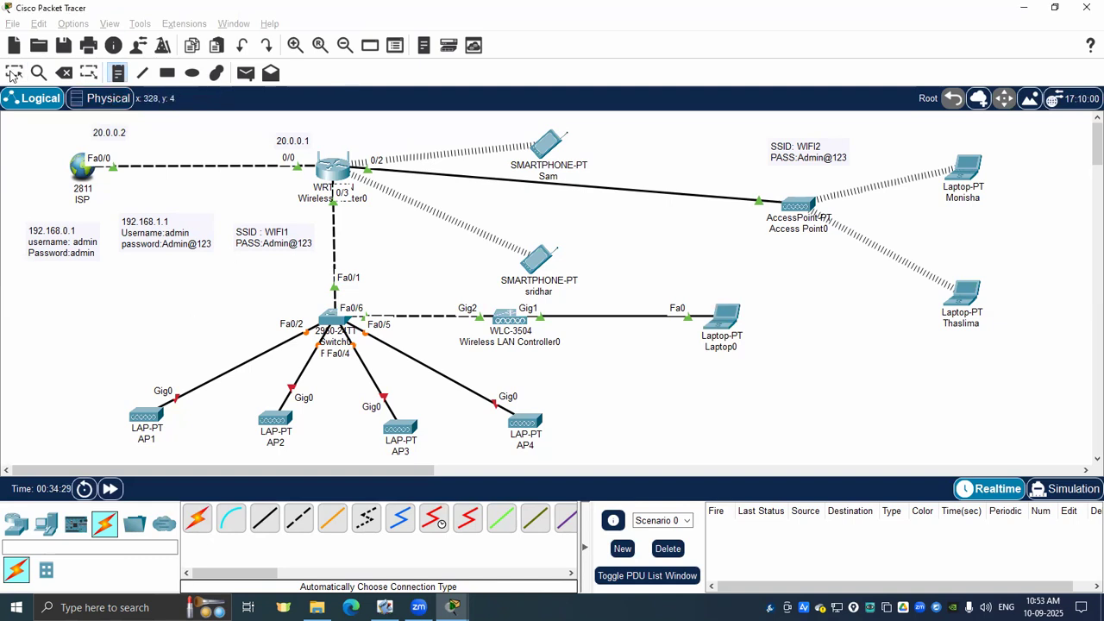
{"action": "left_click_drag", "start_coordinate": [155, 331], "coordinate": [188, 317]}
{"action": "left_click", "coordinate": [107, 285]}
- Place a note below the wireless LAN controller reading SSID:SALES, with the Wi-Fi password on a PASS: line
{"action": "left_click", "coordinate": [118, 73]}
{"action": "left_click", "coordinate": [489, 368]}
{"action": "type", "text": "S"}
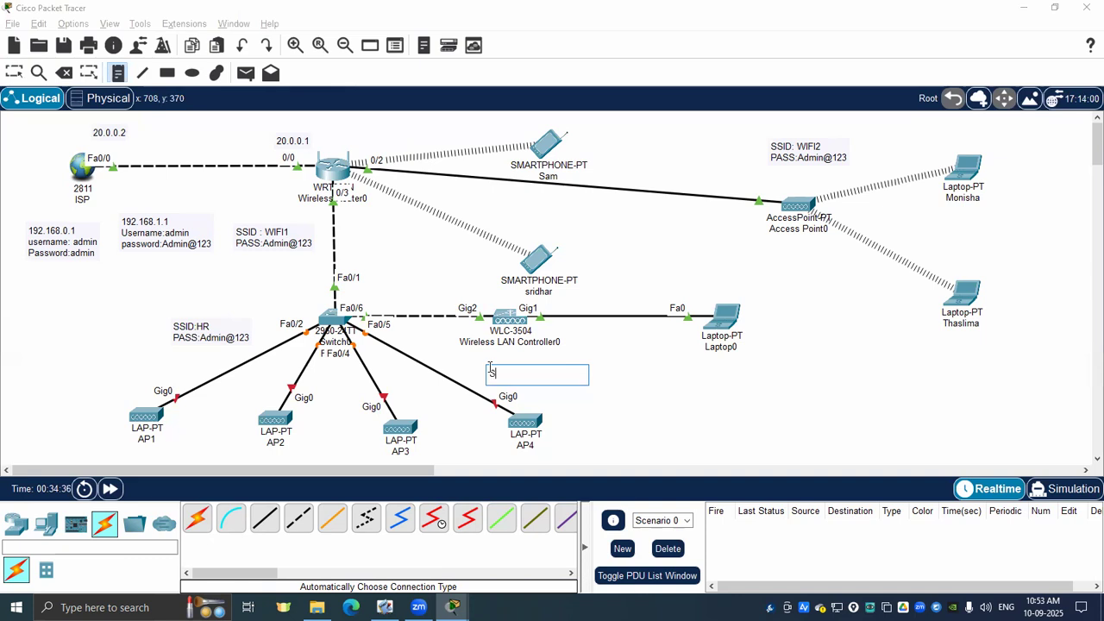
{"action": "type", "text": "SID:SALES"}
{"action": "key", "text": "Return"}
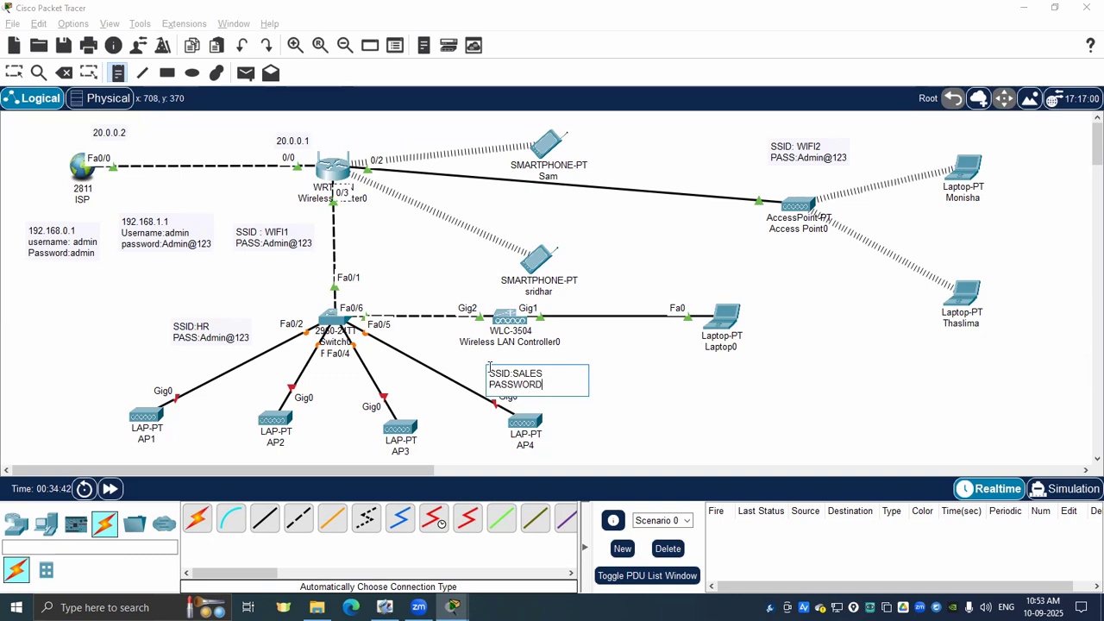
{"action": "key", "text": "BackSpace"}
{"action": "key", "text": "BackSpace"}
{"action": "key", "text": "BackSpace"}
{"action": "key", "text": "BackSpace"}
{"action": "left_click", "coordinate": [627, 395]}
- Move the SSID:SALES note between AP3 and AP4, and the SSID:HR note between AP1 and AP2
{"action": "left_click", "coordinate": [12, 75]}
{"action": "left_click_drag", "start_coordinate": [483, 373], "coordinate": [415, 419]}
{"action": "left_click_drag", "start_coordinate": [200, 337], "coordinate": [205, 416]}
{"action": "left_click", "coordinate": [748, 367]}
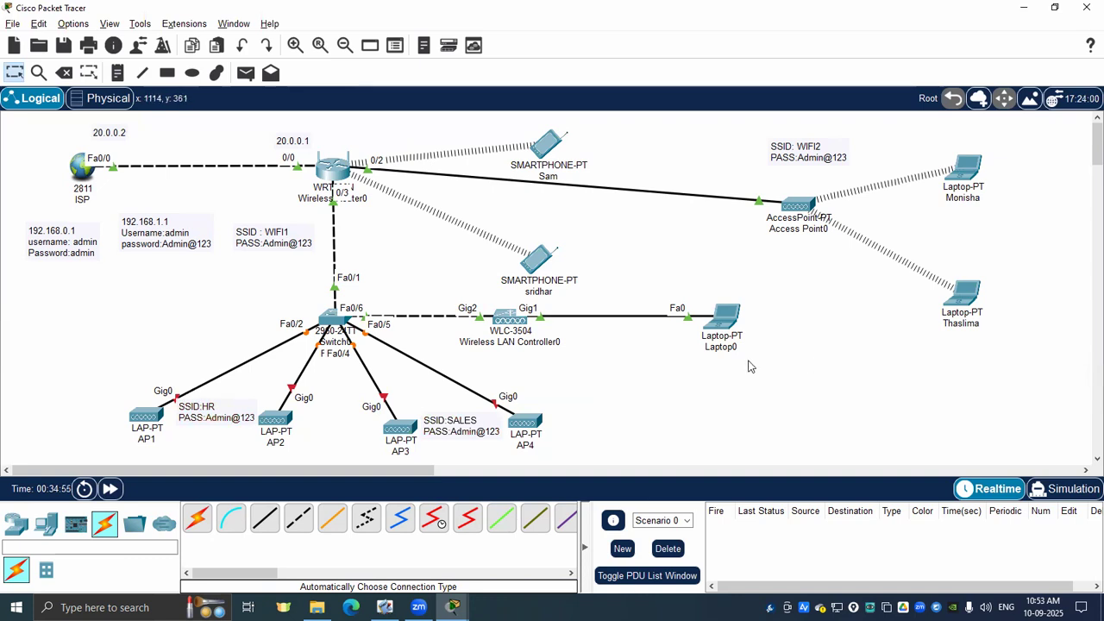
{"action": "left_click", "coordinate": [725, 318]}
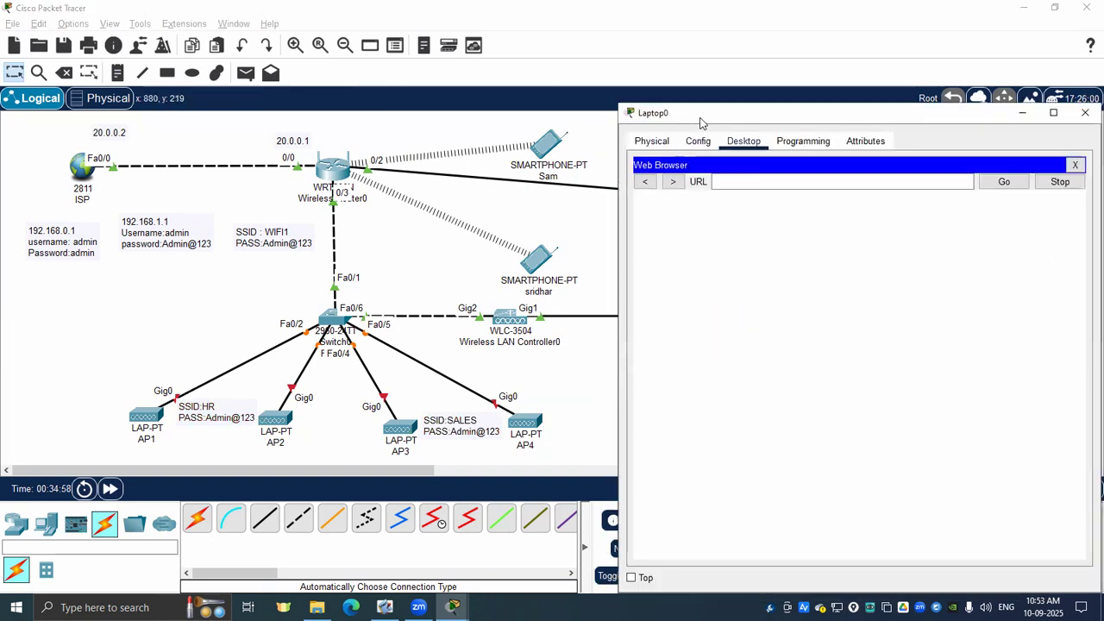
{"action": "left_click_drag", "start_coordinate": [736, 114], "coordinate": [771, 121]}
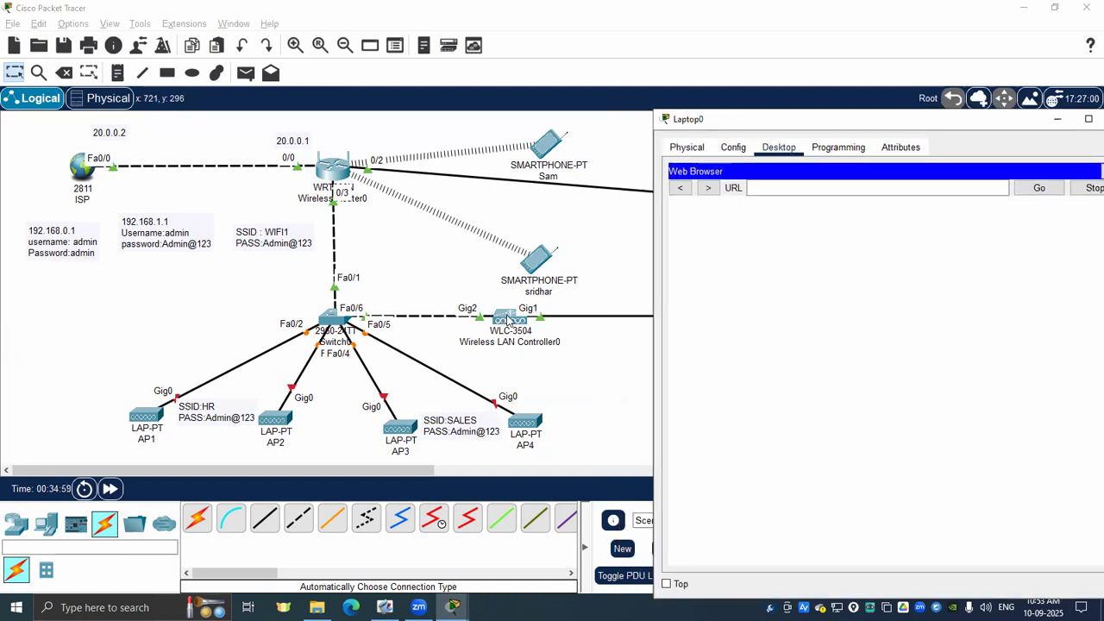
{"action": "left_click", "coordinate": [779, 190]}
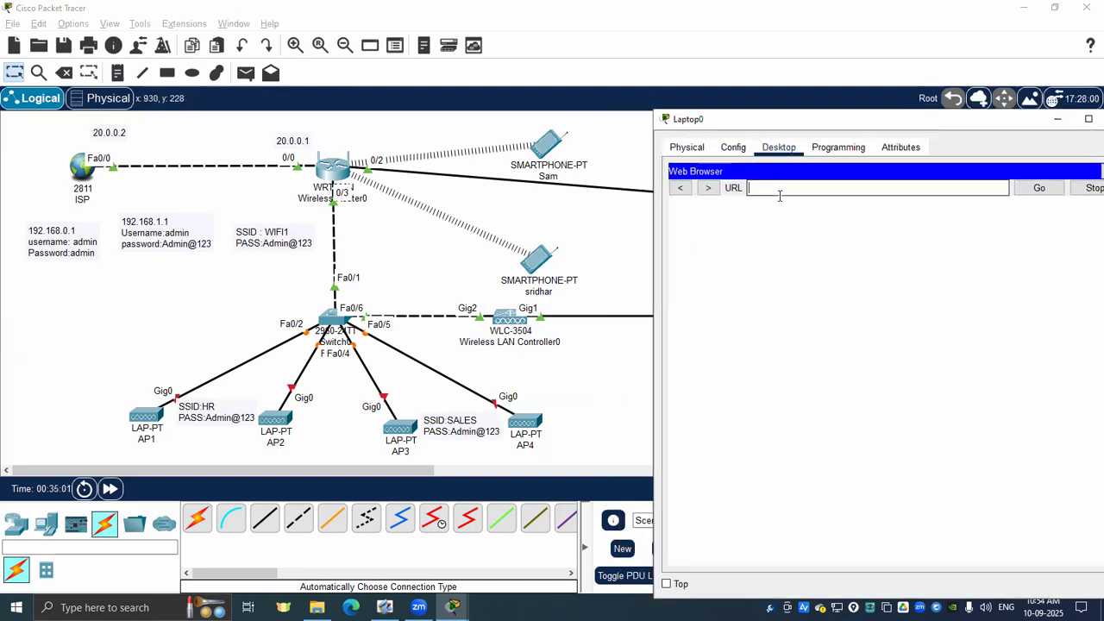
{"action": "type", "text": "192.168"}
{"action": "key", "text": "Return"}
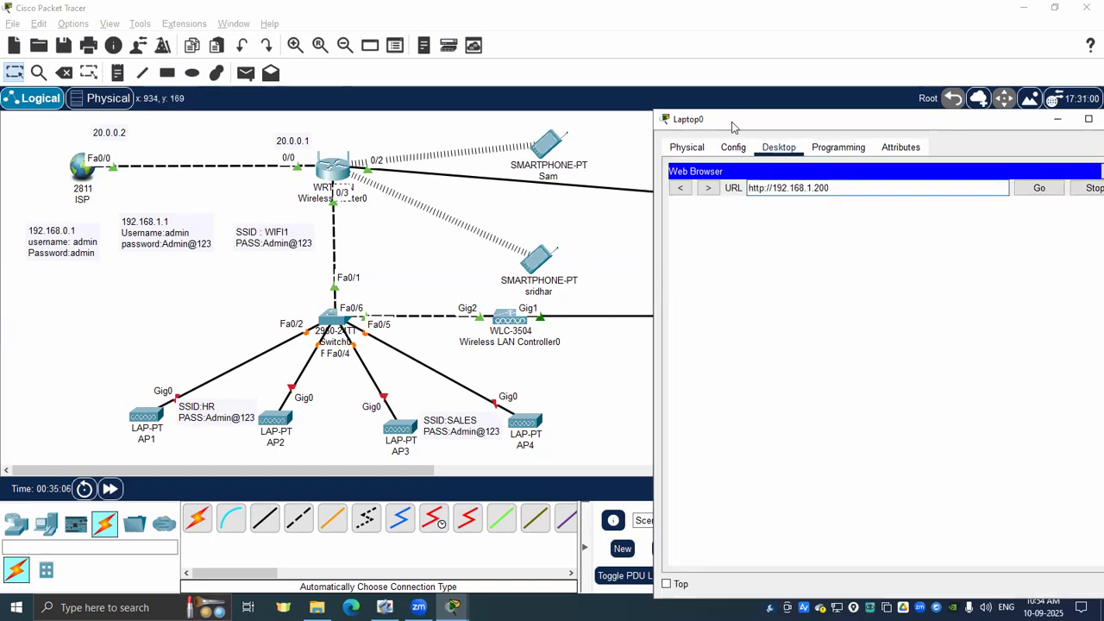
- Fast-forward the simulation time several times, returning to Laptop0's browser, until the controller page loads
{"action": "left_click_drag", "start_coordinate": [731, 123], "coordinate": [896, 125]}
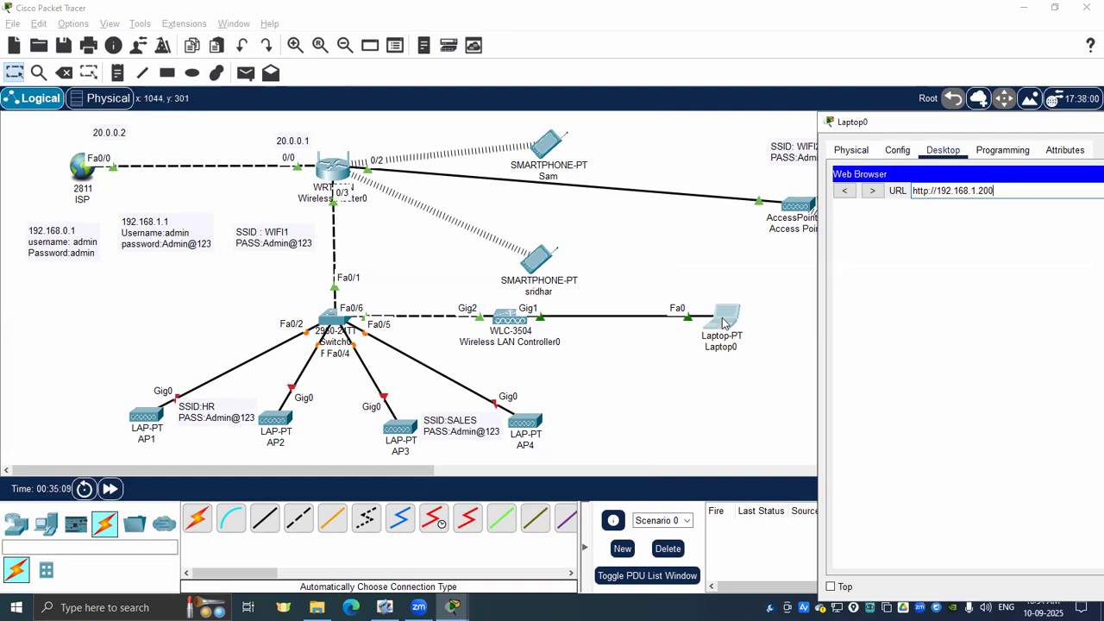
{"action": "left_click_drag", "start_coordinate": [994, 191], "coordinate": [905, 194]}
{"action": "left_click", "coordinate": [917, 191]}
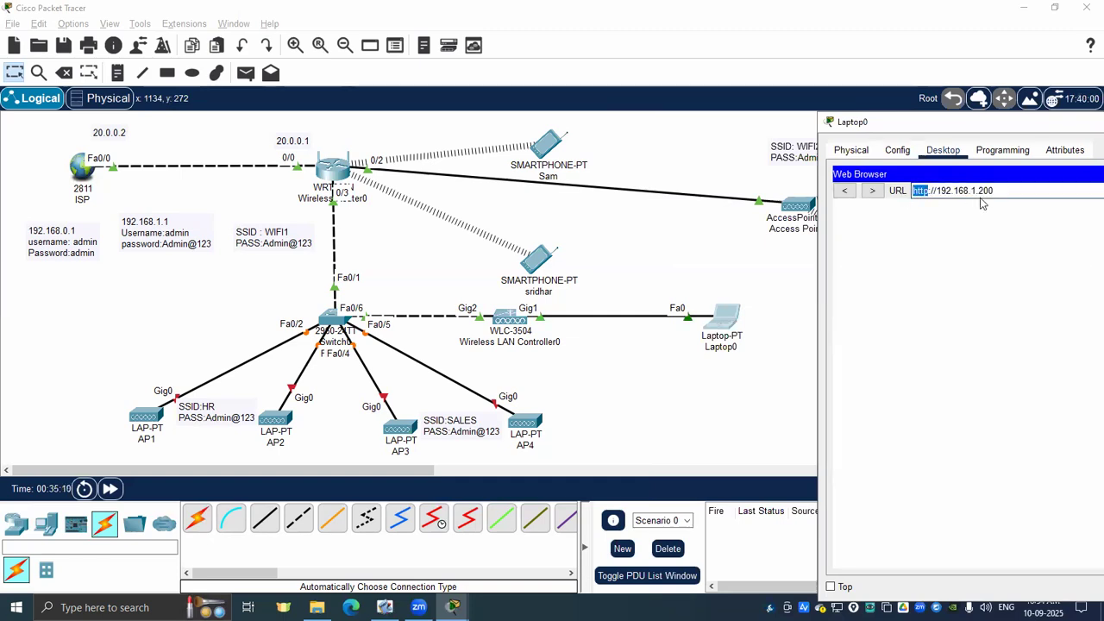
{"action": "left_click", "coordinate": [112, 489]}
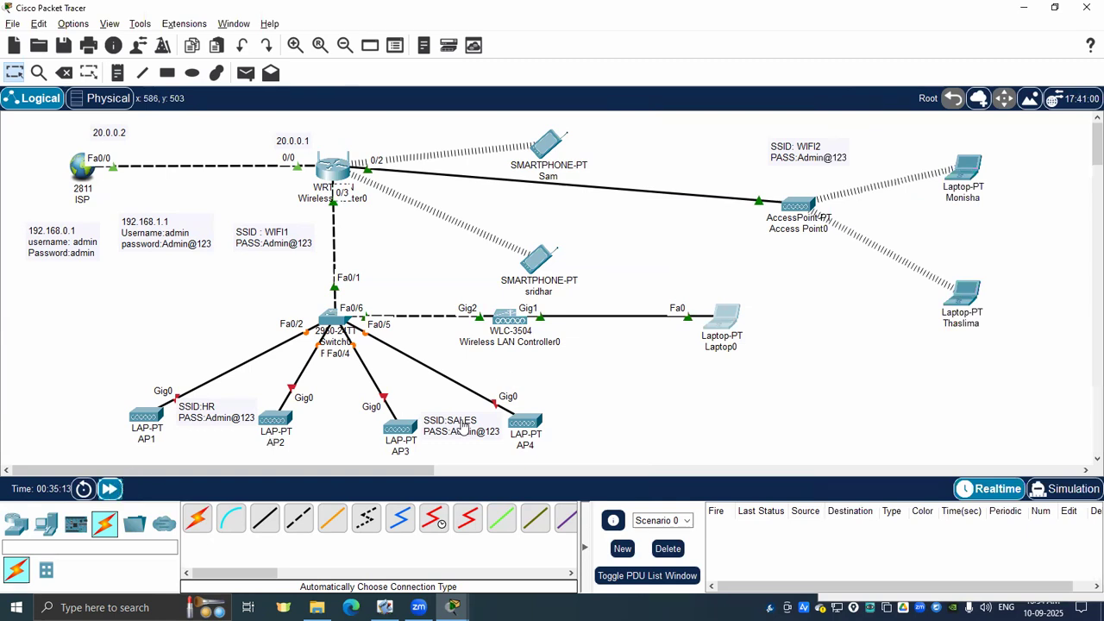
{"action": "left_click", "coordinate": [737, 328]}
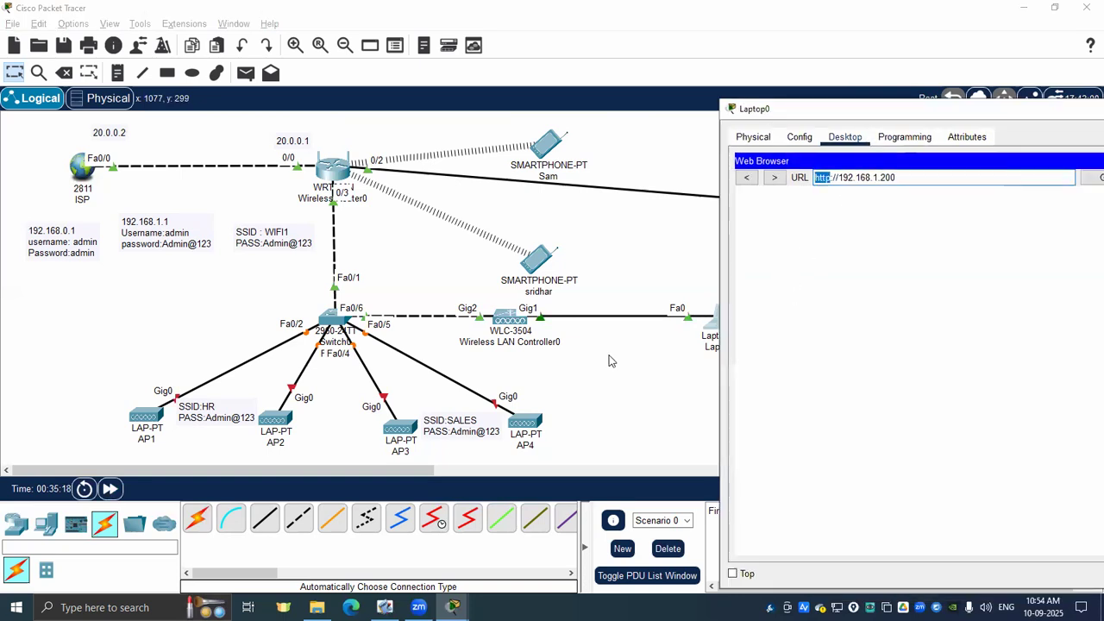
{"action": "left_click", "coordinate": [115, 489]}
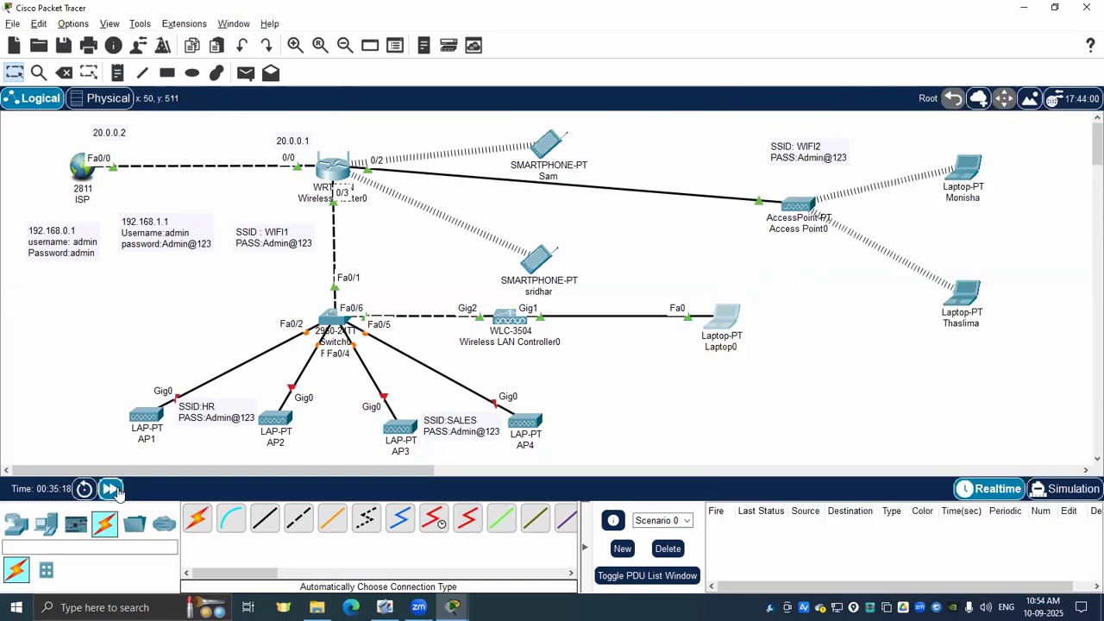
{"action": "left_click", "coordinate": [732, 312]}
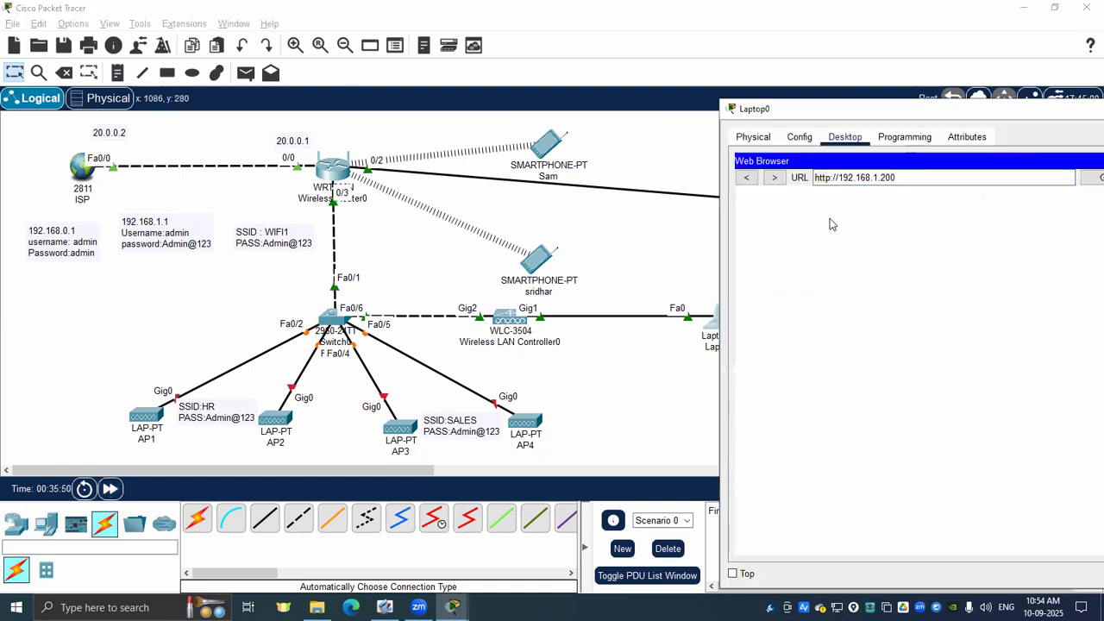
{"action": "left_click", "coordinate": [110, 490]}
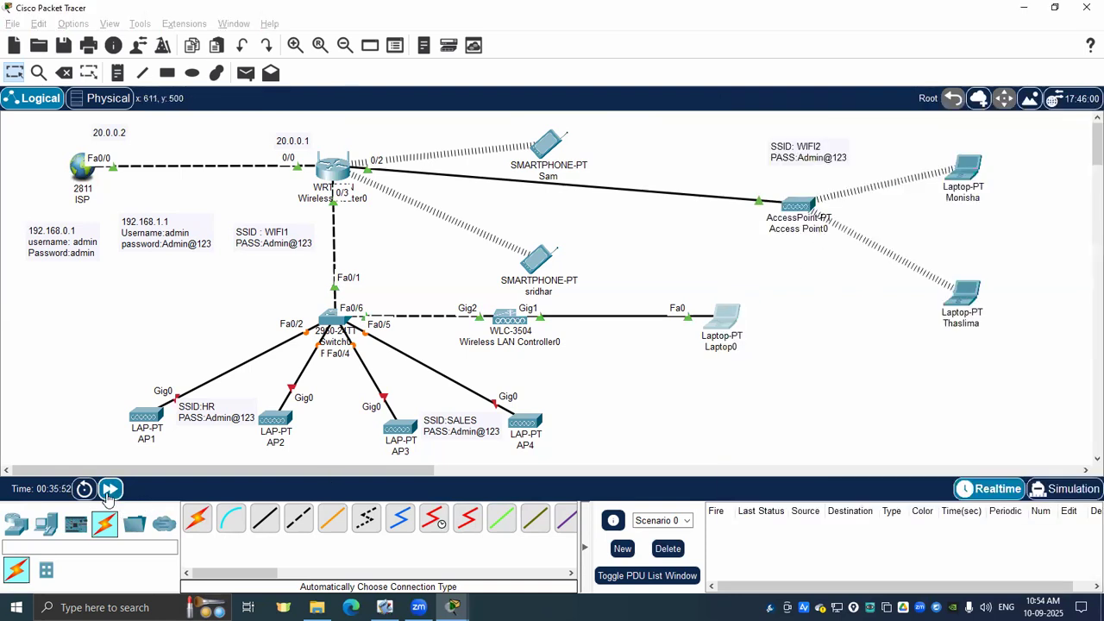
{"action": "left_click", "coordinate": [731, 320]}
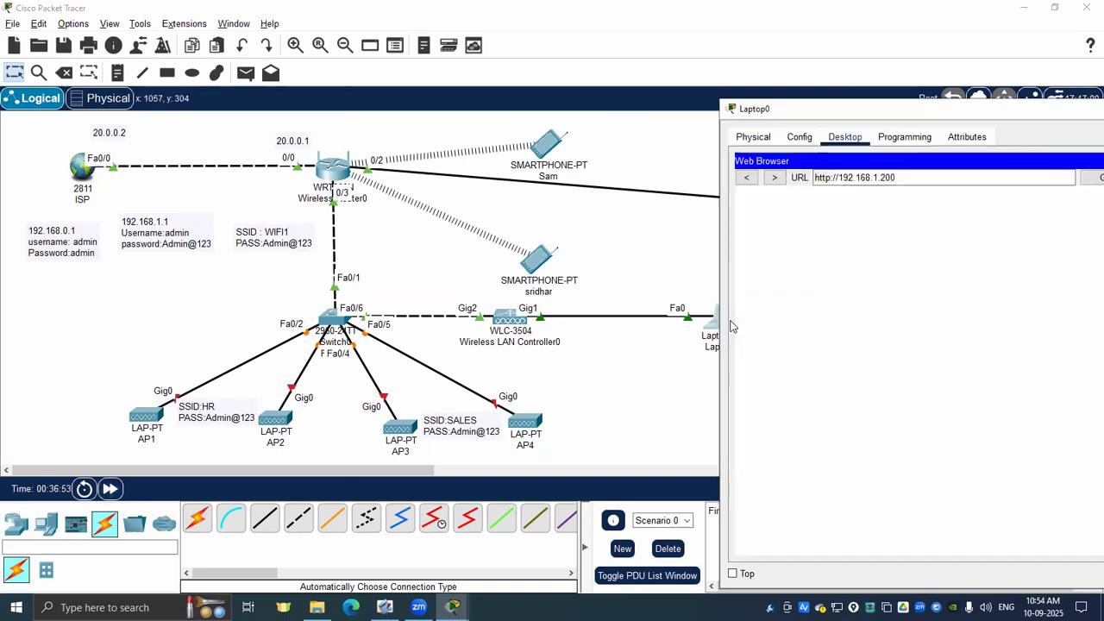
- Maximize Laptop0's browser window and examine the wireless LAN controller's admin account creation page
{"action": "left_click_drag", "start_coordinate": [877, 115], "coordinate": [614, 76]}
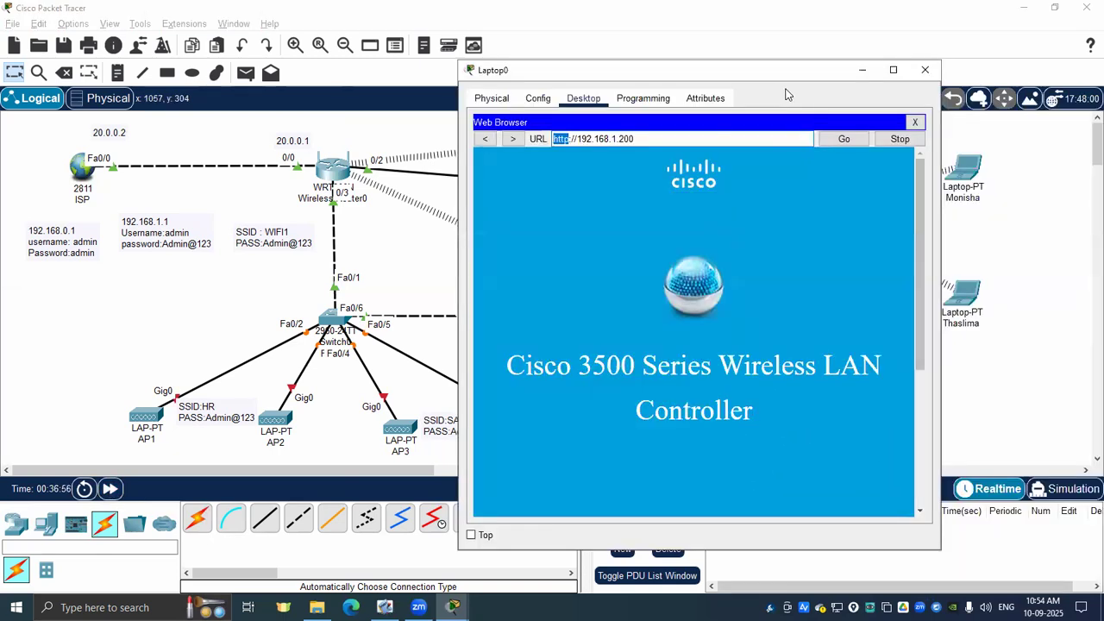
{"action": "double_click", "coordinate": [763, 77]}
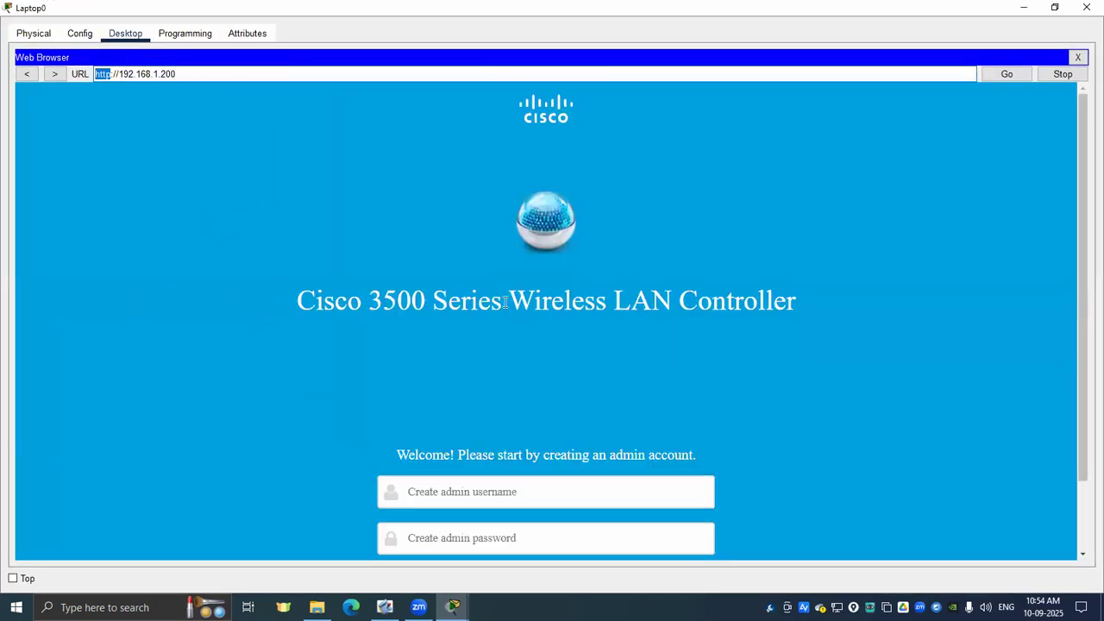
{"action": "scroll", "coordinate": [505, 302], "scroll_direction": "down", "scroll_amount": 2}
{"action": "left_click_drag", "start_coordinate": [305, 210], "coordinate": [405, 218]}
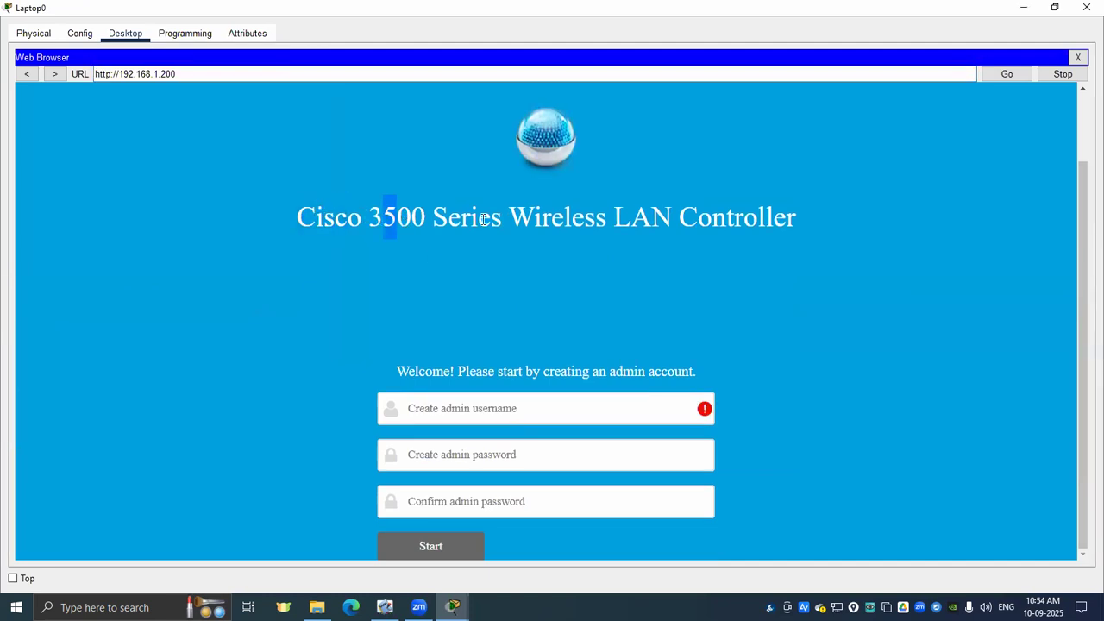
{"action": "left_click_drag", "start_coordinate": [480, 219], "coordinate": [572, 219]}
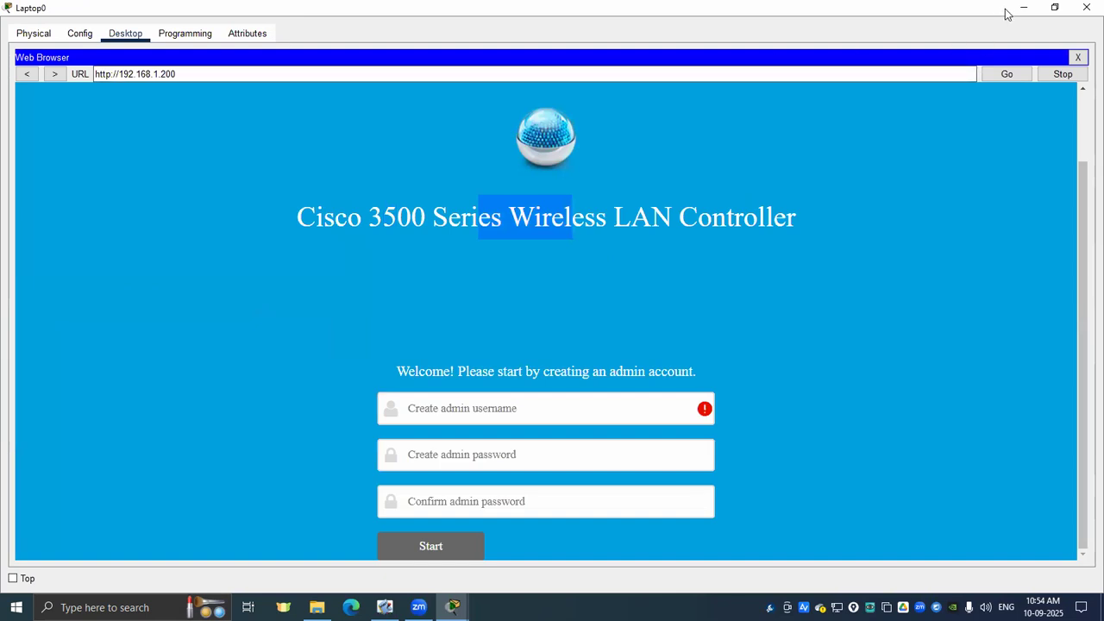
{"action": "left_click", "coordinate": [1086, 8]}
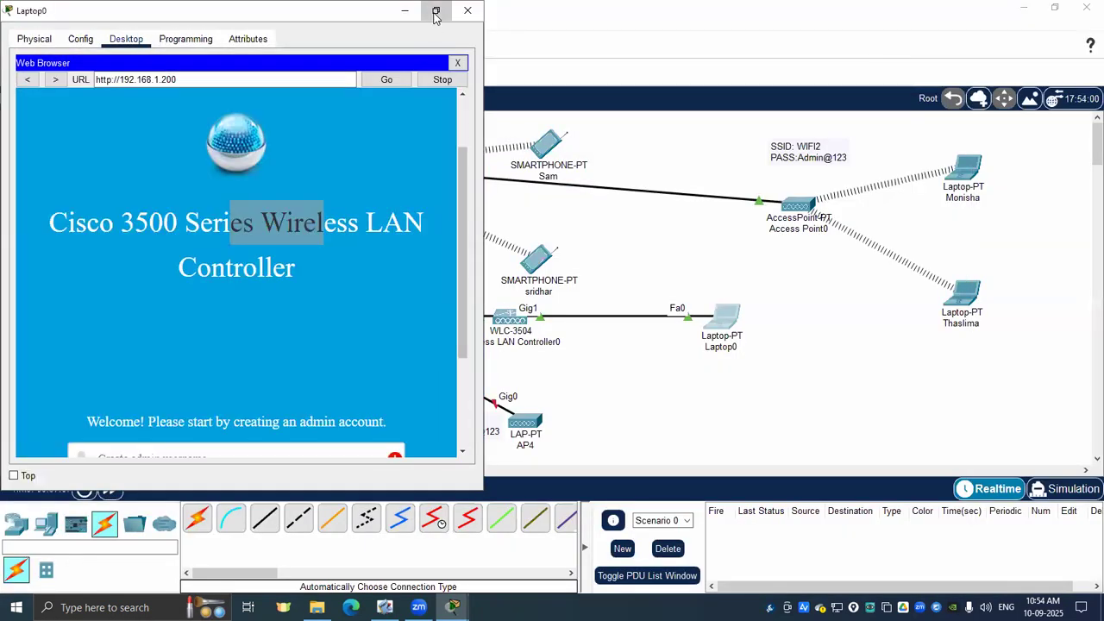
{"action": "left_click", "coordinate": [437, 13]}
{"action": "left_click", "coordinate": [893, 69]}
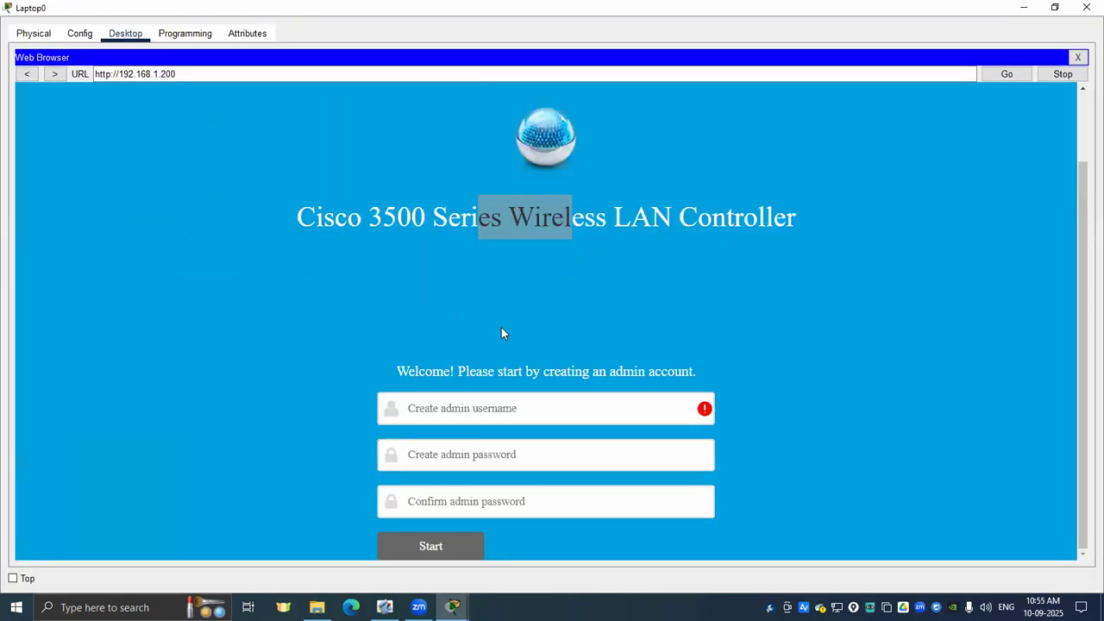
- Set the controller's new admin username to admin
{"action": "left_click", "coordinate": [451, 411]}
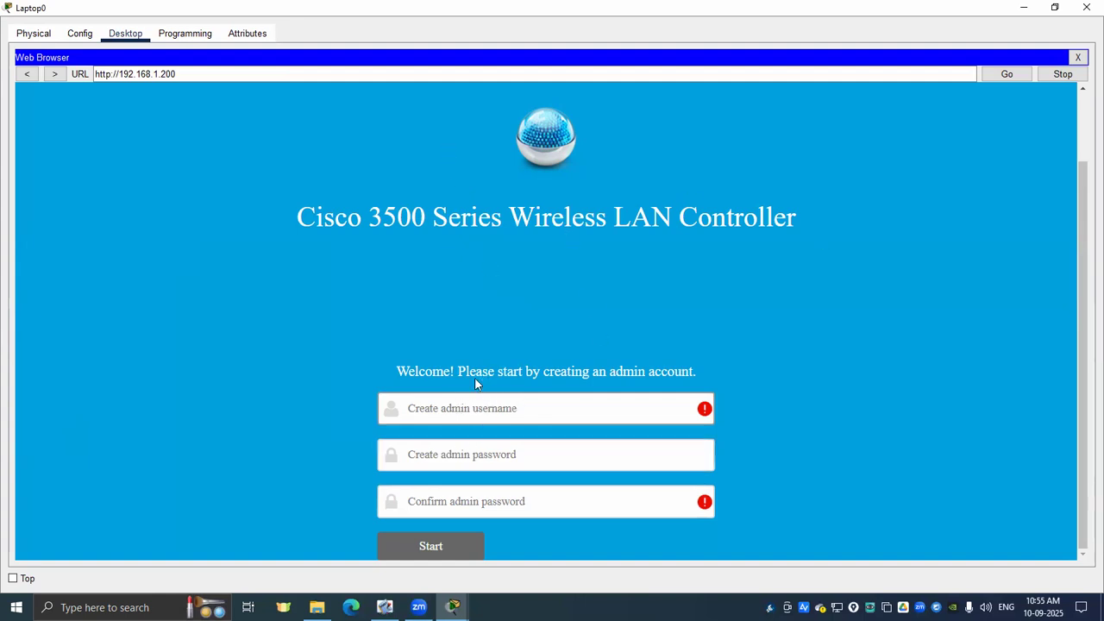
{"action": "left_click", "coordinate": [458, 396]}
{"action": "type", "text": "admin"}
- Enter and confirm the controller's admin password, and start the controller setup
{"action": "key", "text": "Tab"}
{"action": "type", "text": "Cisco123"}
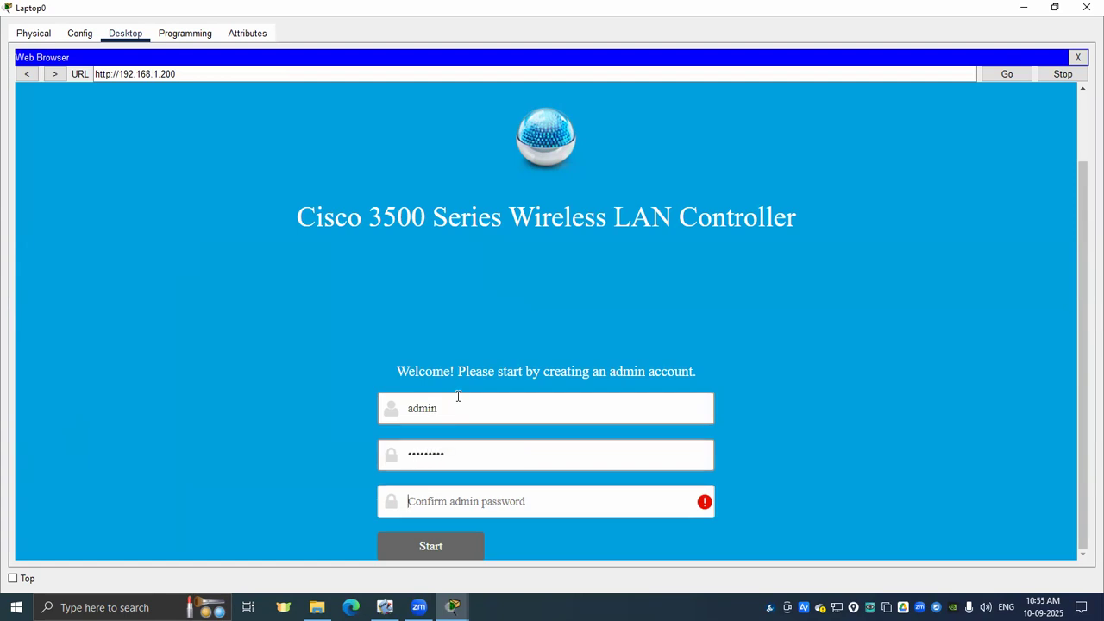
{"action": "type", "text": "Cisco@123"}
{"action": "left_click_drag", "start_coordinate": [454, 408], "coordinate": [404, 409]}
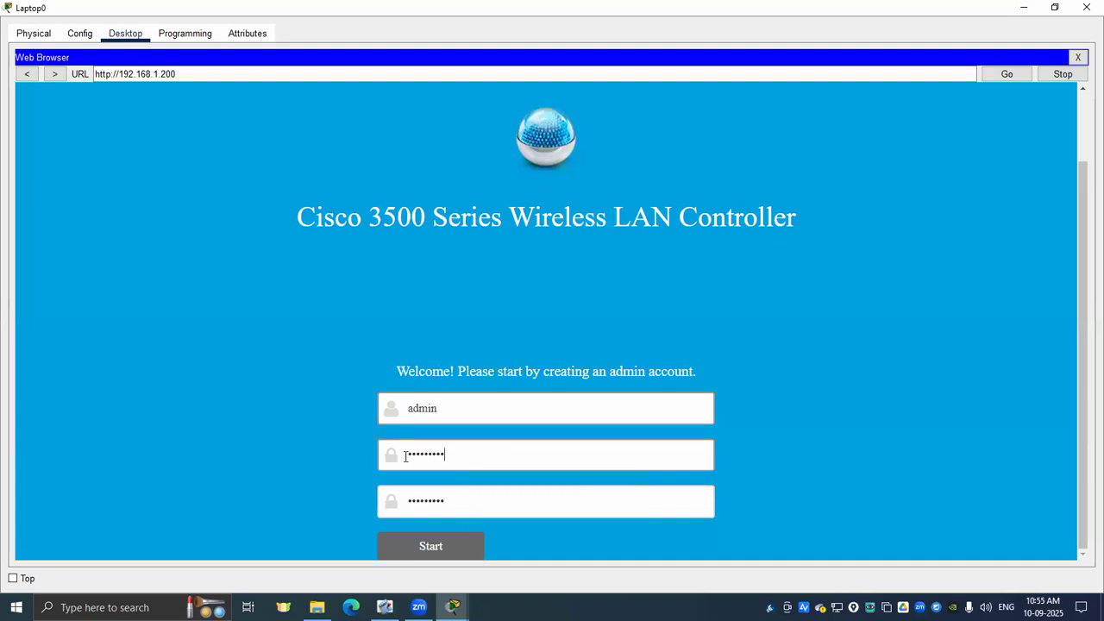
{"action": "double_click", "coordinate": [462, 463]}
{"action": "left_click", "coordinate": [439, 552]}
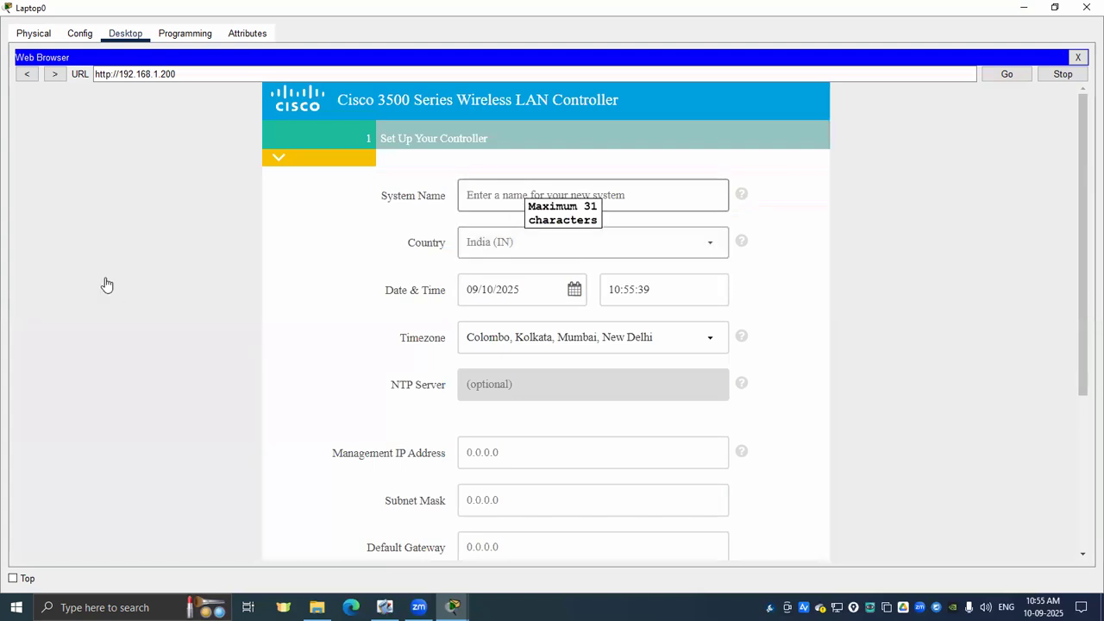
- Set the controller's system name to WLC and its management IP address to 192.168.1.200
{"action": "left_click", "coordinate": [527, 200]}
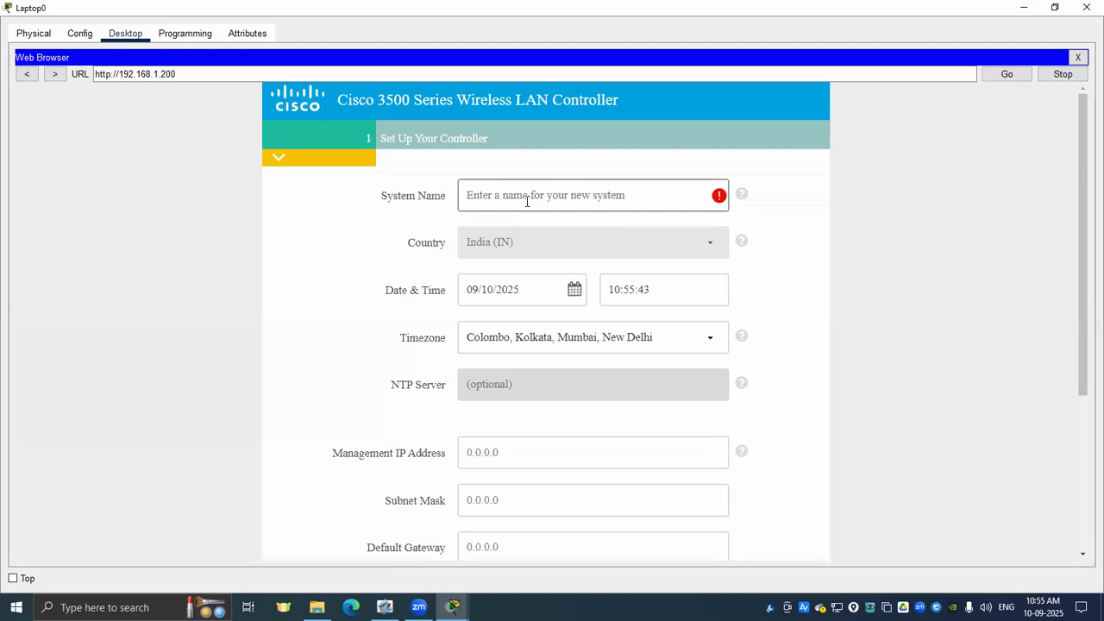
{"action": "type", "text": "WLC"}
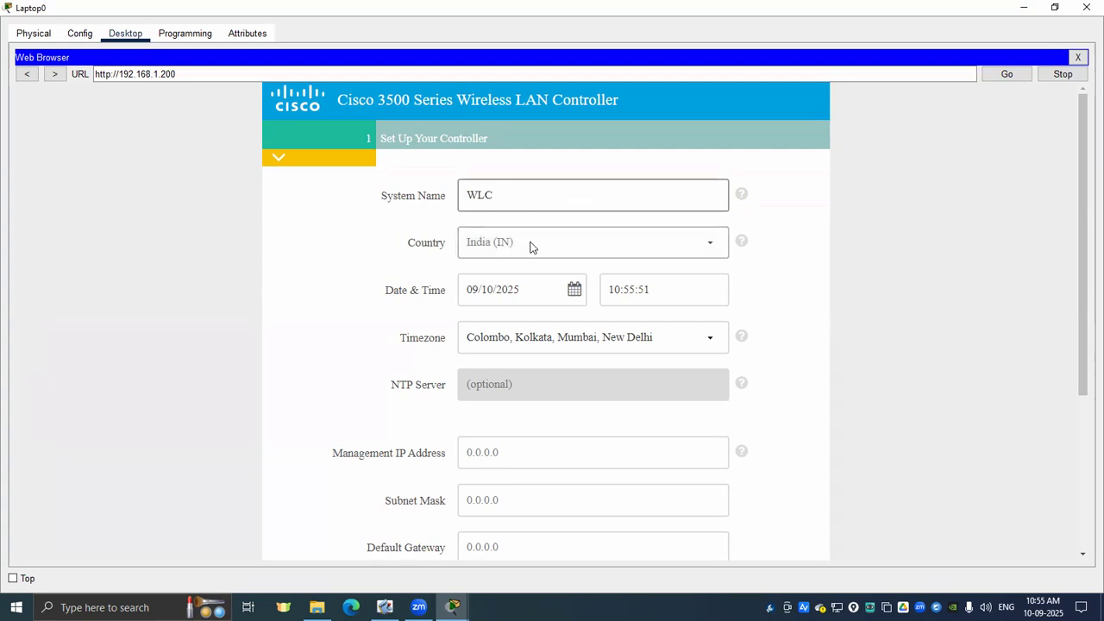
{"action": "scroll", "coordinate": [721, 304], "scroll_direction": "down", "scroll_amount": 3}
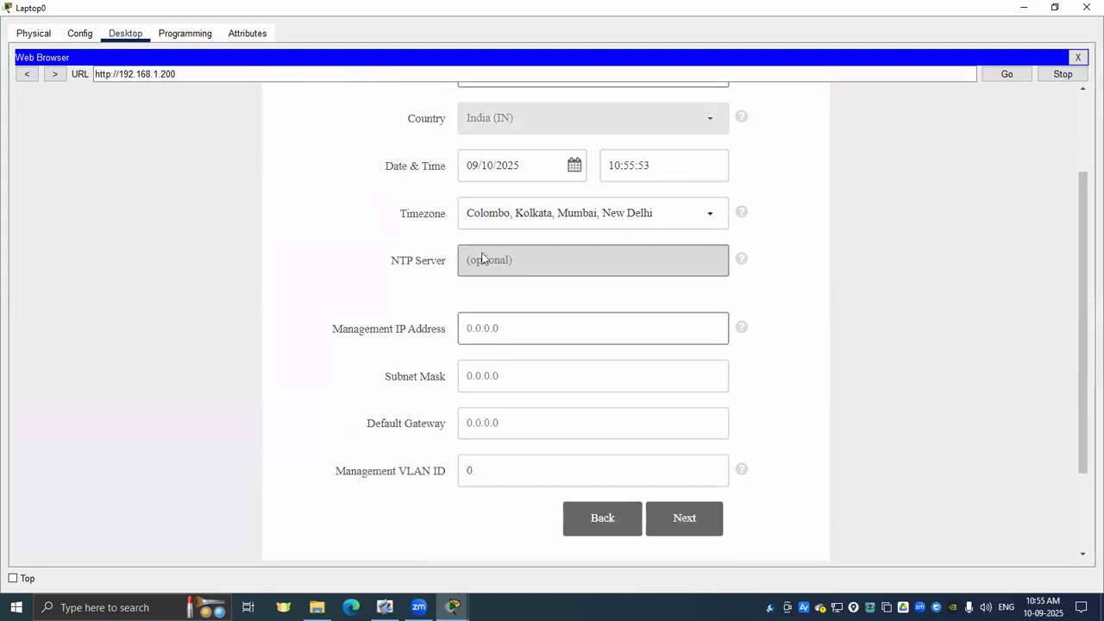
{"action": "left_click", "coordinate": [502, 328]}
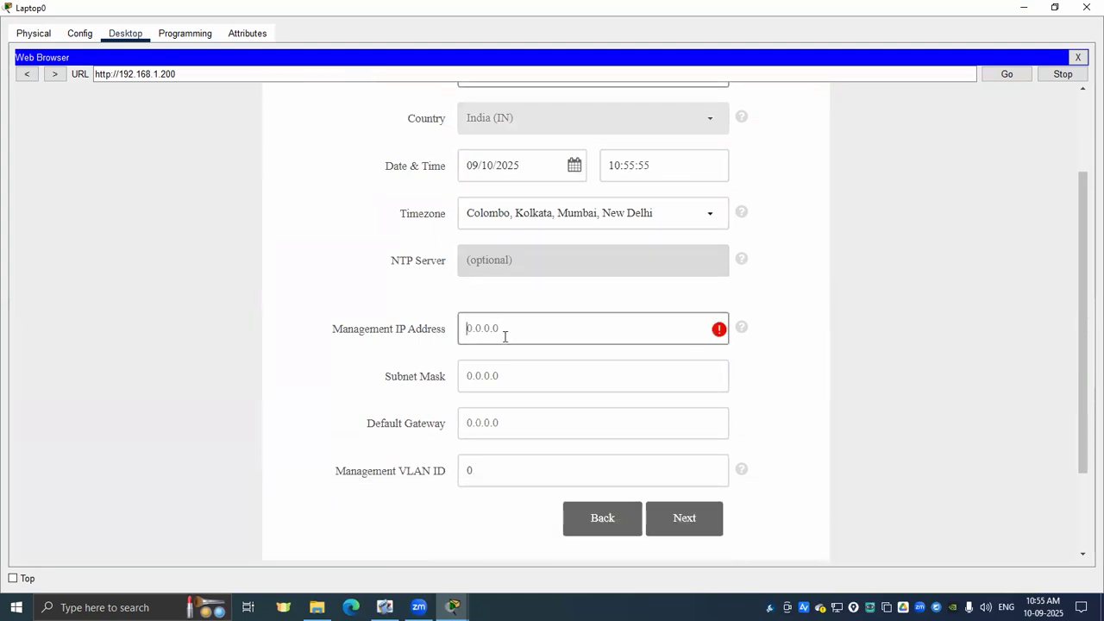
{"action": "type", "text": "192.168.1.120"}
{"action": "key", "text": "BackSpace"}
{"action": "key", "text": "BackSpace"}
{"action": "key", "text": "BackSpace"}
{"action": "key", "text": "BackSpace"}
{"action": "type", "text": ".200"}
{"action": "key", "text": "Tab"}
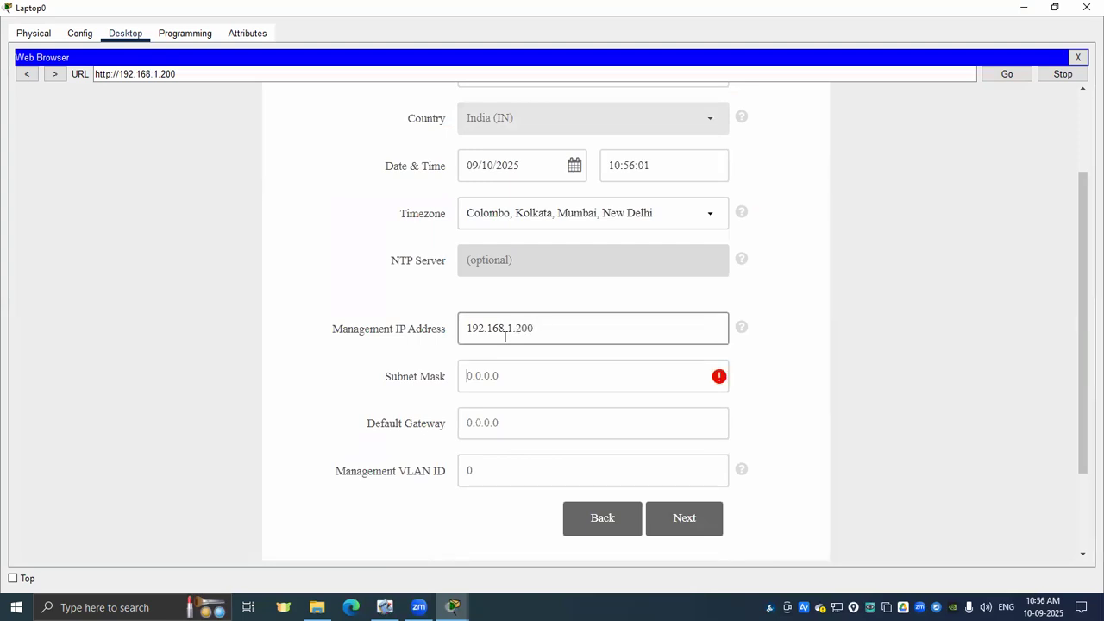
- Give the controller the subnet mask 255.255.255.0 and the default gateway 192.168.1.1
{"action": "type", "text": "255.255.255.0"}
{"action": "key", "text": "Tab"}
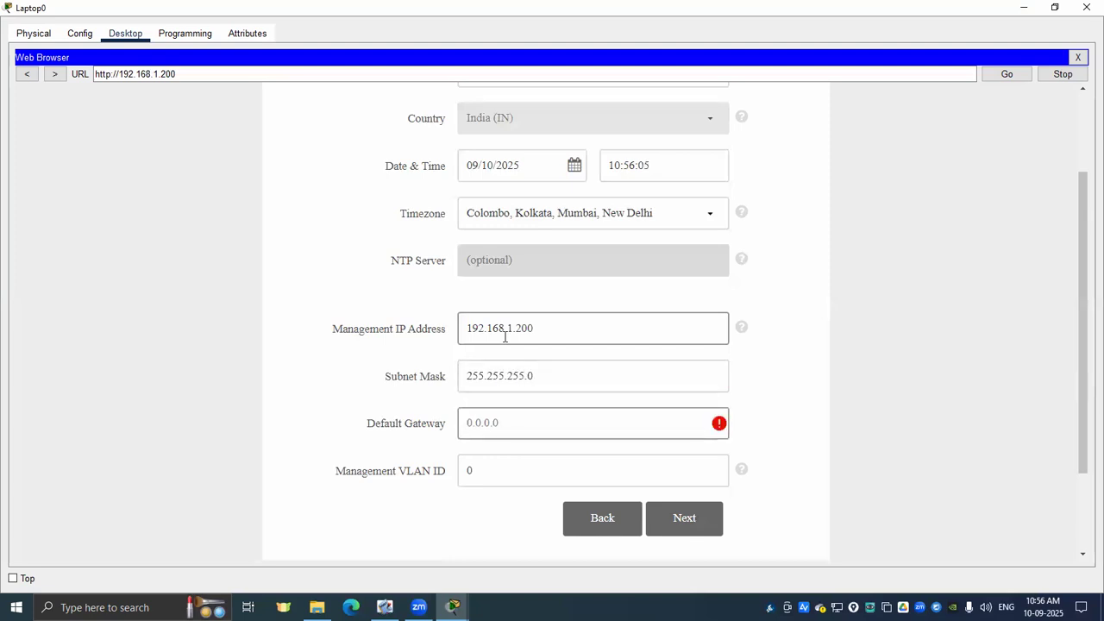
{"action": "type", "text": "192.168.1.1"}
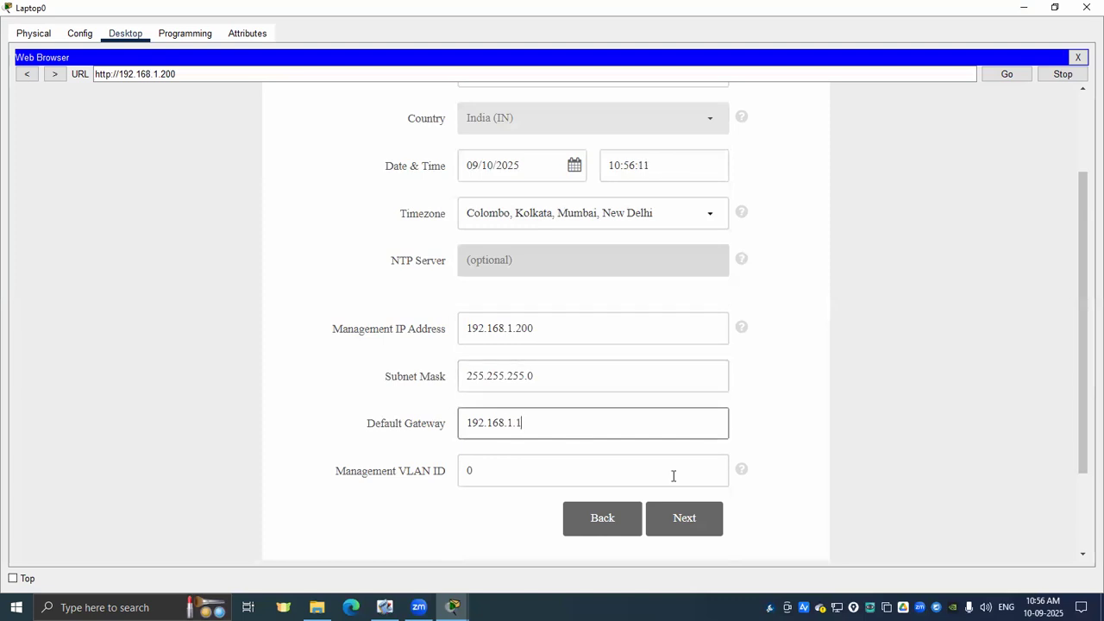
- Accept the controller's basic settings and name the employee network HR
{"action": "left_click", "coordinate": [700, 522]}
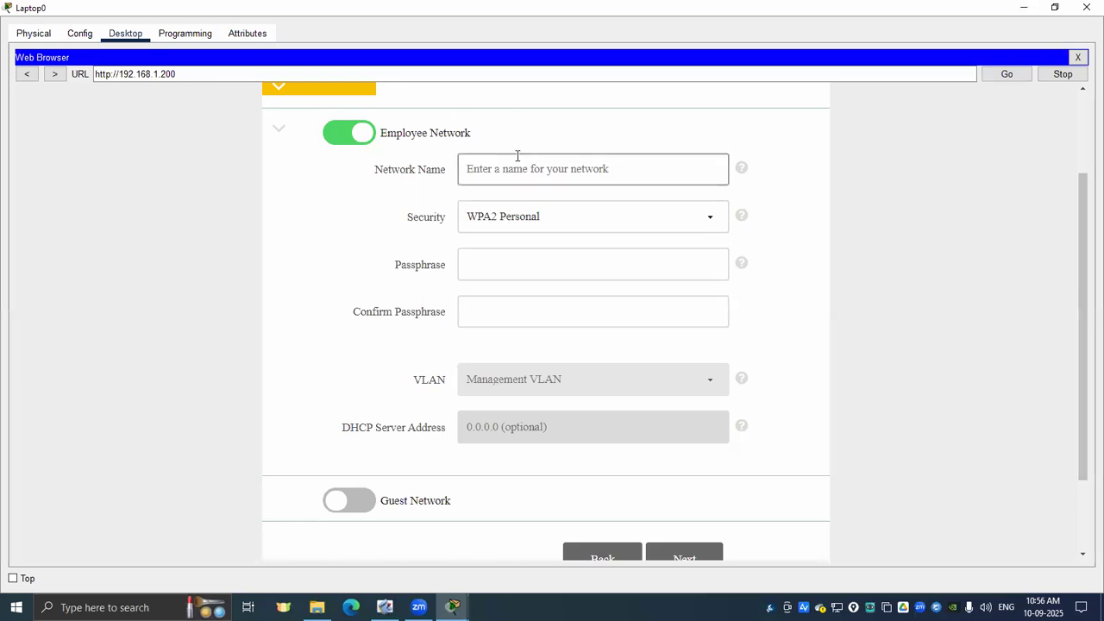
{"action": "left_click", "coordinate": [478, 166]}
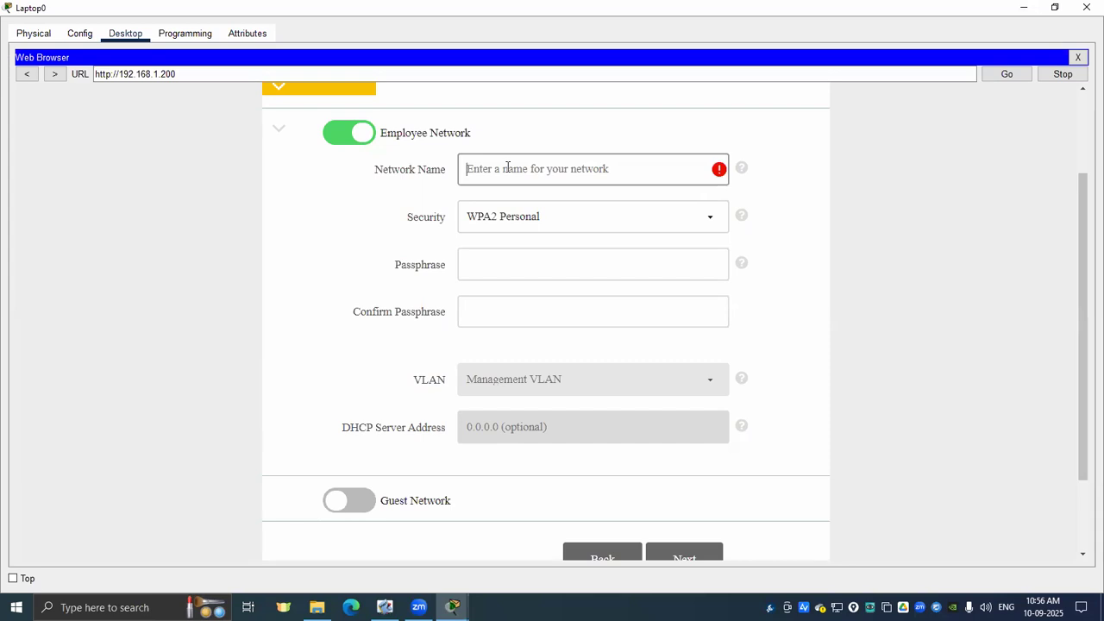
{"action": "type", "text": "HR"}
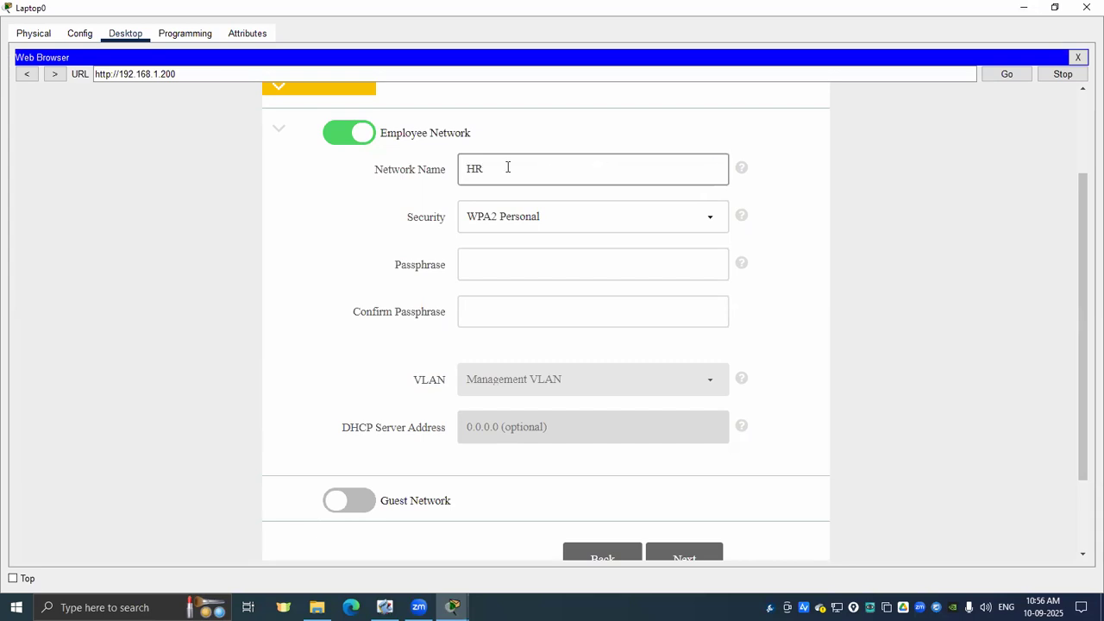
{"action": "left_click_drag", "start_coordinate": [508, 168], "coordinate": [432, 169]}
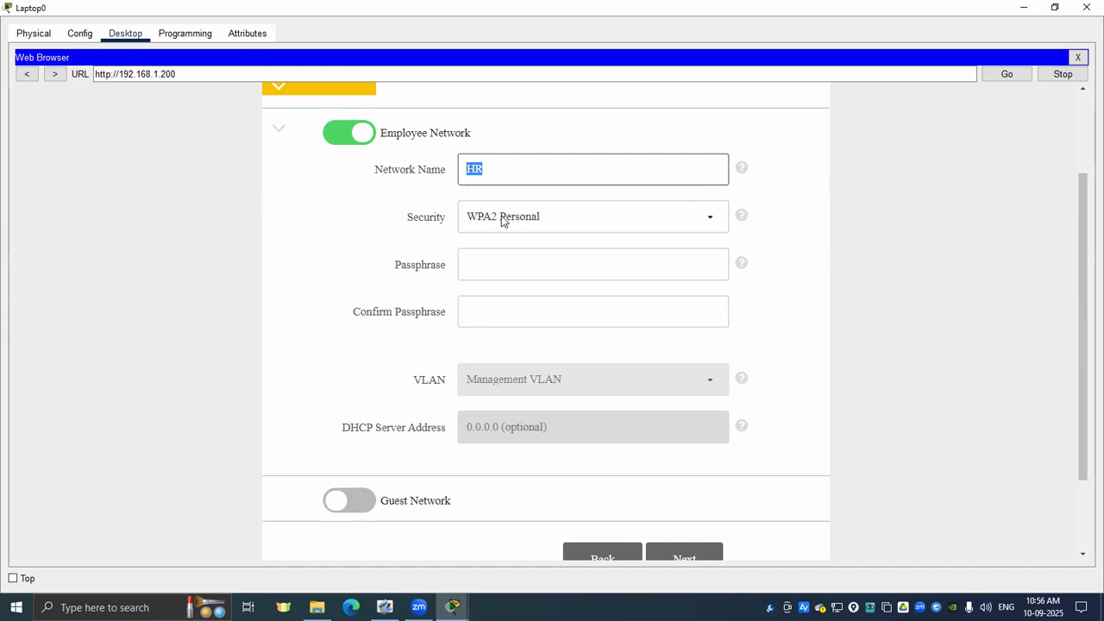
- Enter and confirm the employee network's WPA2 Personal passphrase
{"action": "left_click", "coordinate": [501, 261]}
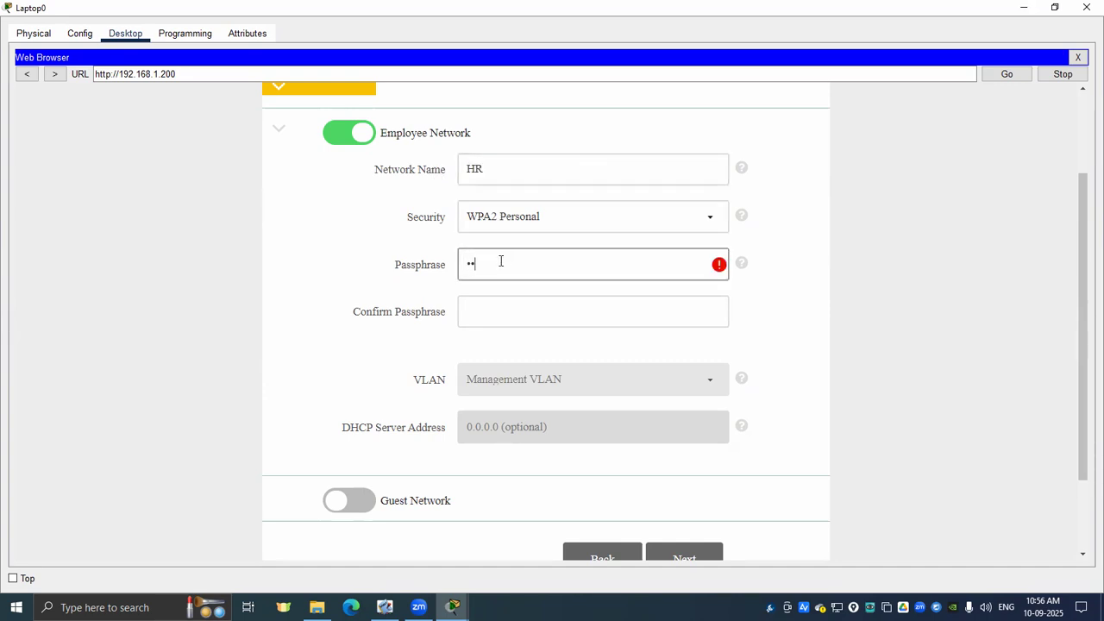
{"action": "type", "text": "123456789"}
{"action": "key", "text": "Tab"}
{"action": "type", "text": "1234567"}
{"action": "left_click", "coordinate": [567, 263]}
{"action": "left_click_drag", "start_coordinate": [535, 263], "coordinate": [455, 267]}
{"action": "type", "text": "12"}
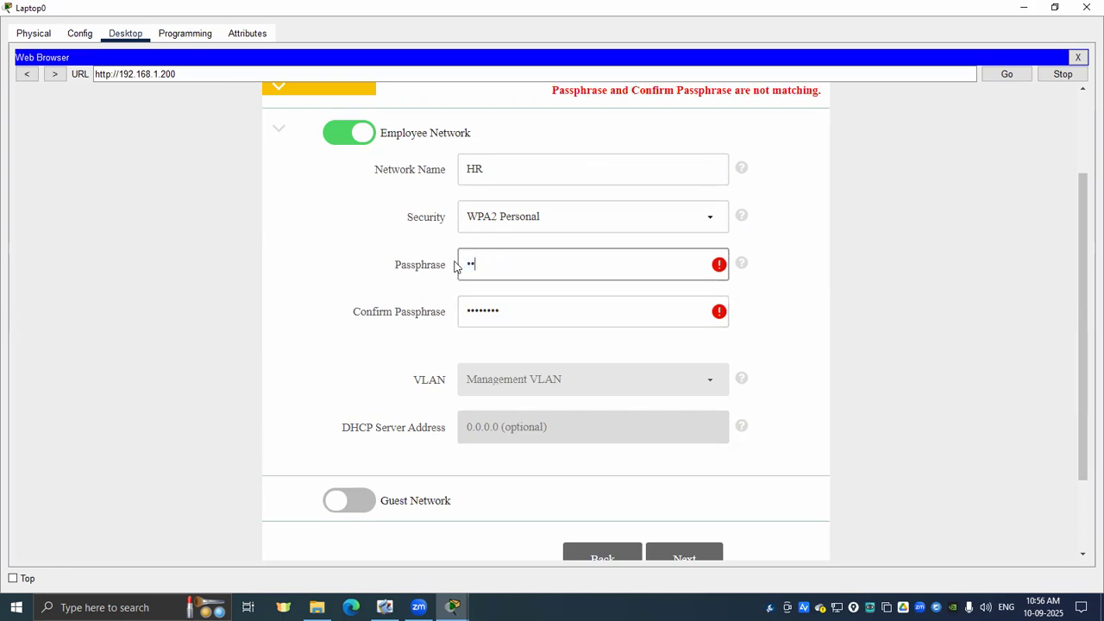
{"action": "type", "text": "3456789"}
{"action": "key", "text": "Tab"}
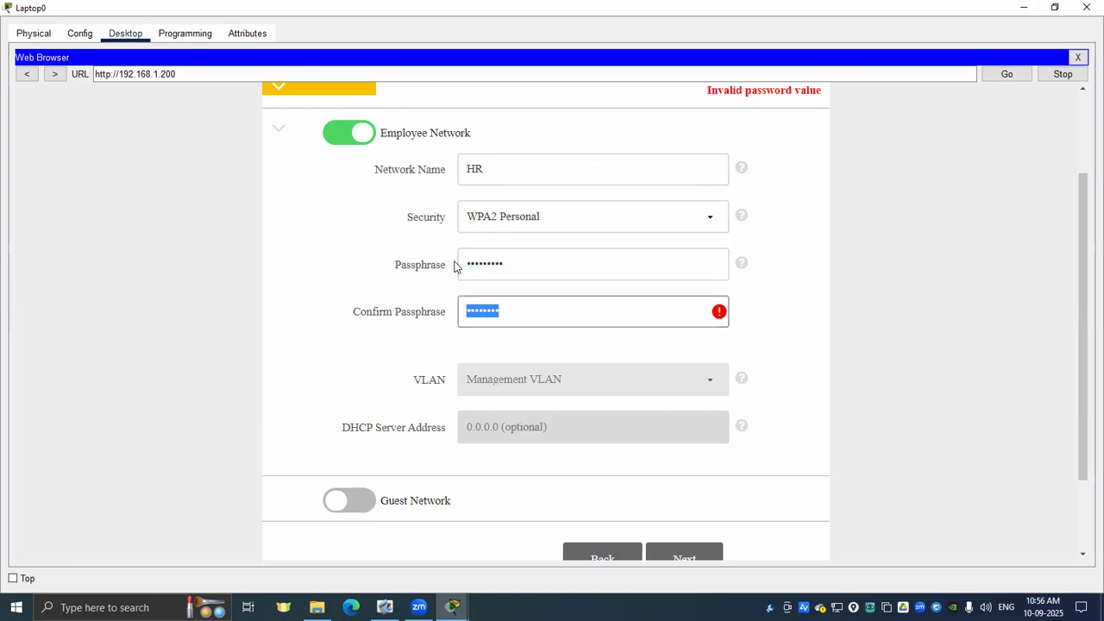
{"action": "type", "text": "123456789"}
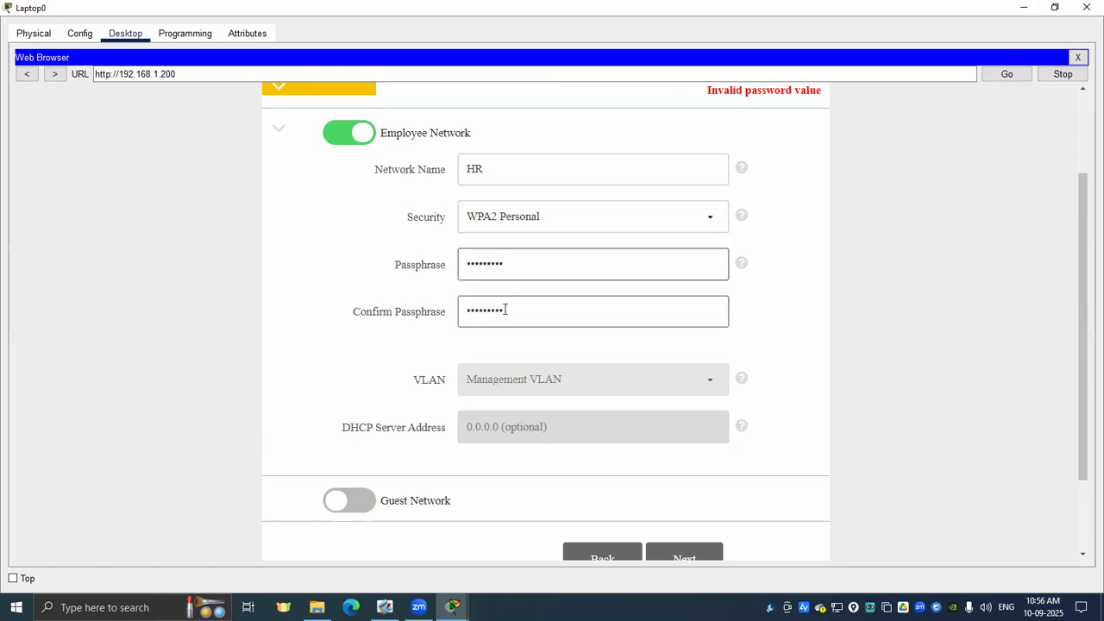
- Change the employee network's name to hr
{"action": "left_click", "coordinate": [492, 165]}
{"action": "double_click", "coordinate": [459, 167]}
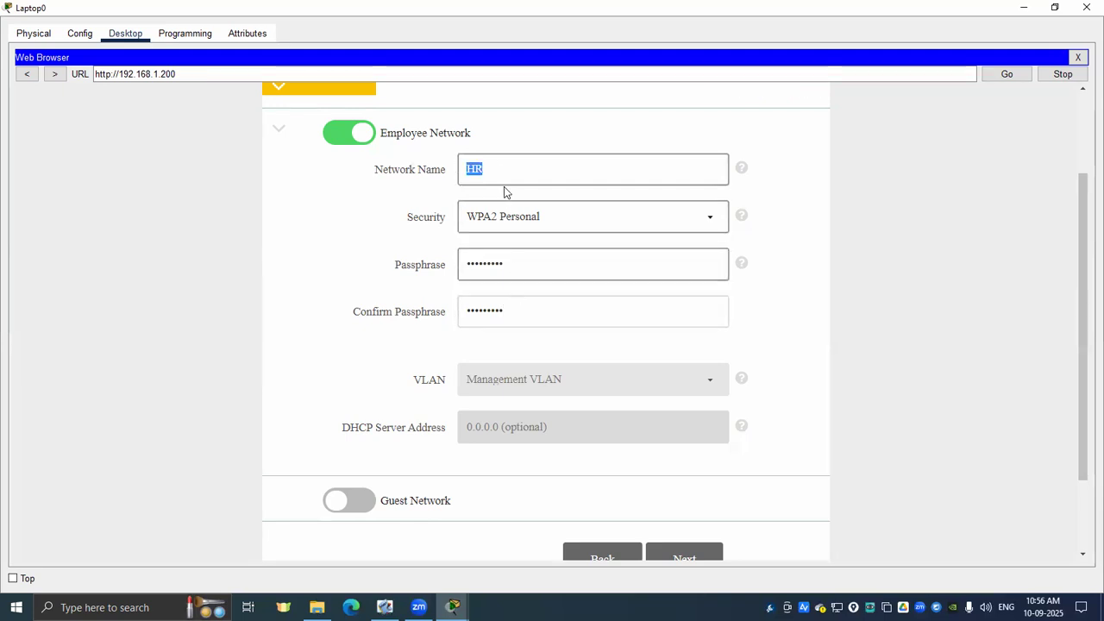
{"action": "type", "text": "hr"}
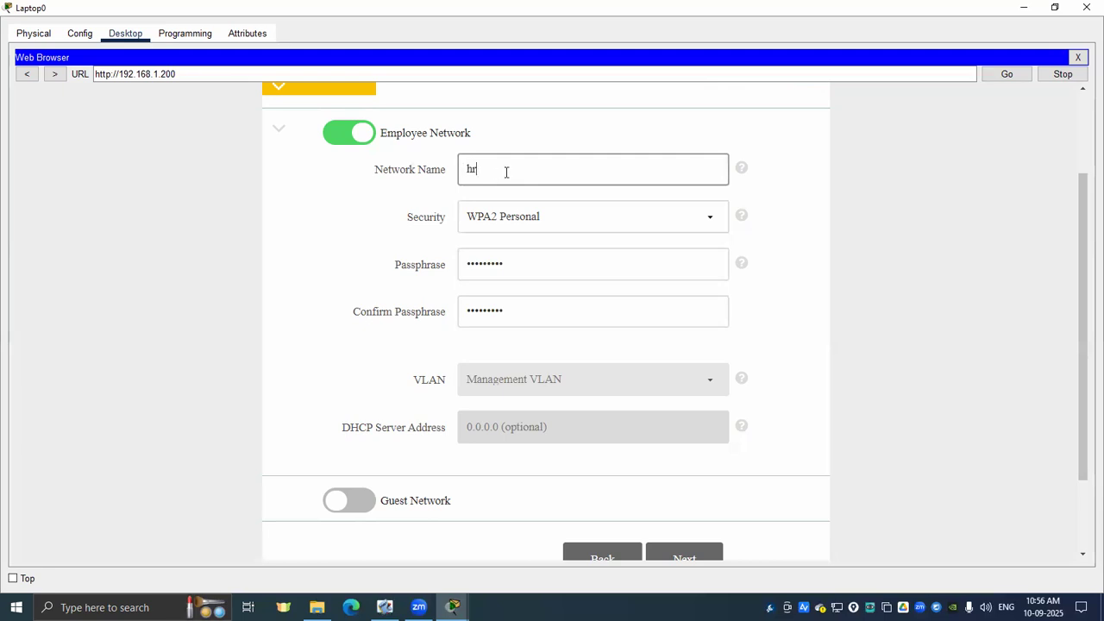
{"action": "double_click", "coordinate": [515, 177]}
- Submit the wireless network settings and accept the default advanced settings
{"action": "left_click_drag", "start_coordinate": [538, 265], "coordinate": [453, 263]}
{"action": "left_click_drag", "start_coordinate": [520, 311], "coordinate": [435, 313]}
{"action": "scroll", "coordinate": [657, 501], "scroll_direction": "down", "scroll_amount": 2}
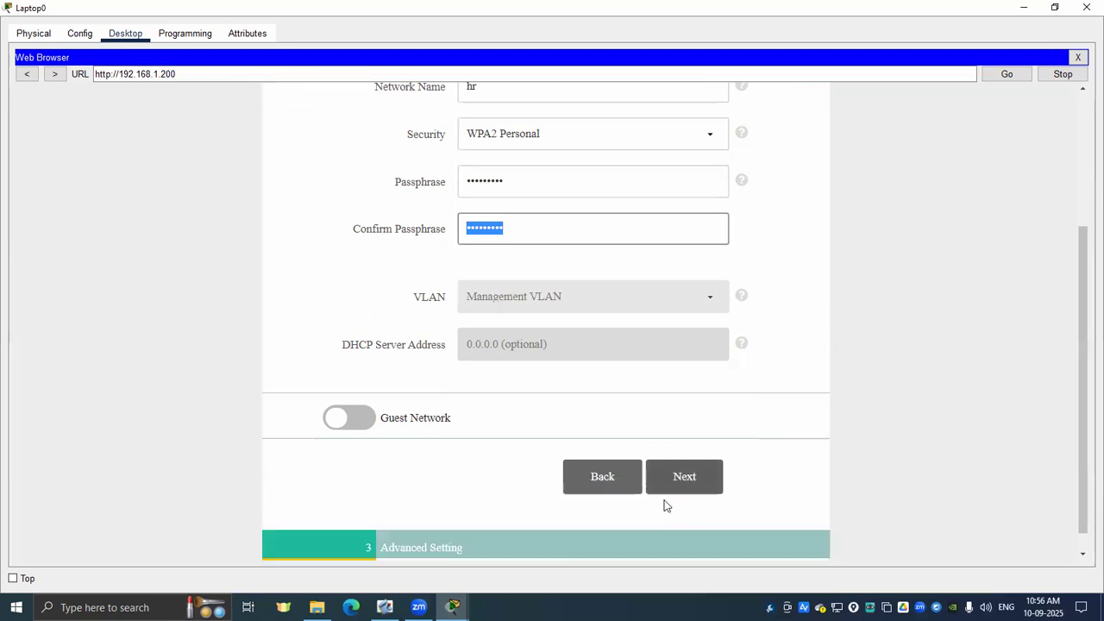
{"action": "scroll", "coordinate": [636, 458], "scroll_direction": "down", "scroll_amount": 1}
{"action": "left_click", "coordinate": [671, 444]}
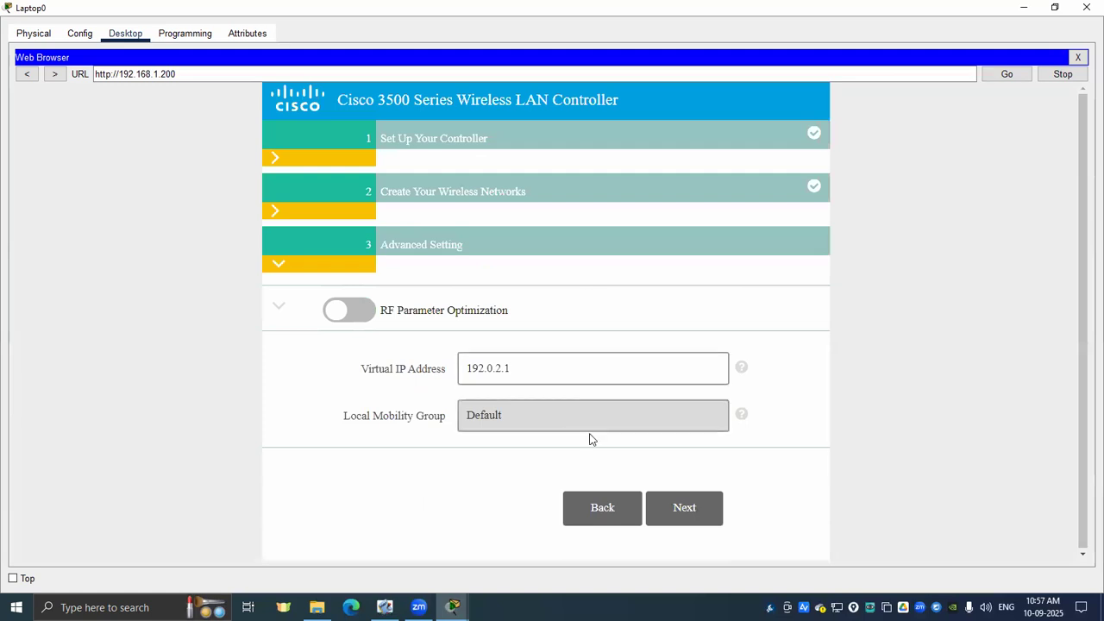
{"action": "left_click", "coordinate": [694, 518]}
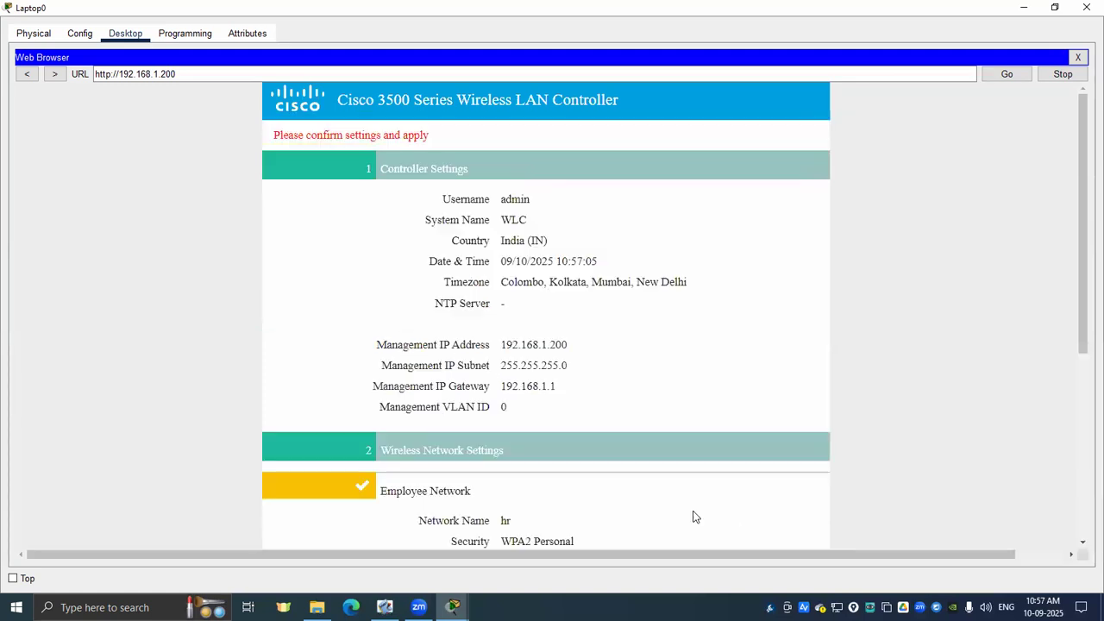
- Review the controller and employee network settings in the confirmation summary
{"action": "scroll", "coordinate": [655, 432], "scroll_direction": "down", "scroll_amount": 3}
{"action": "scroll", "coordinate": [534, 241], "scroll_direction": "up", "scroll_amount": 2}
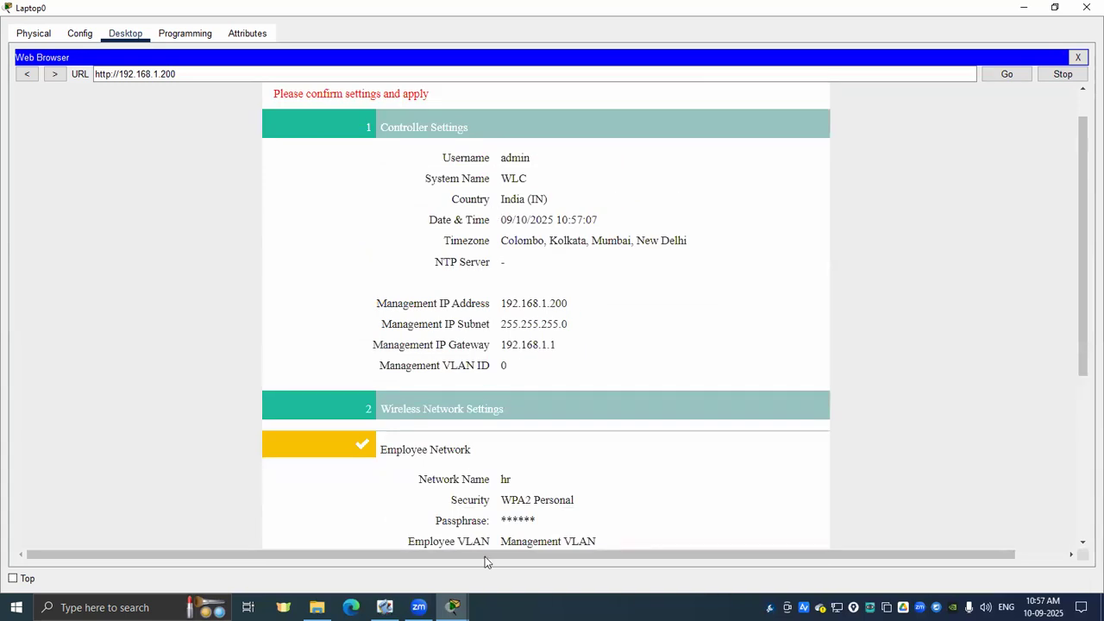
{"action": "left_click_drag", "start_coordinate": [504, 185], "coordinate": [532, 185]}
{"action": "left_click_drag", "start_coordinate": [503, 302], "coordinate": [557, 347]}
{"action": "left_click", "coordinate": [541, 325]}
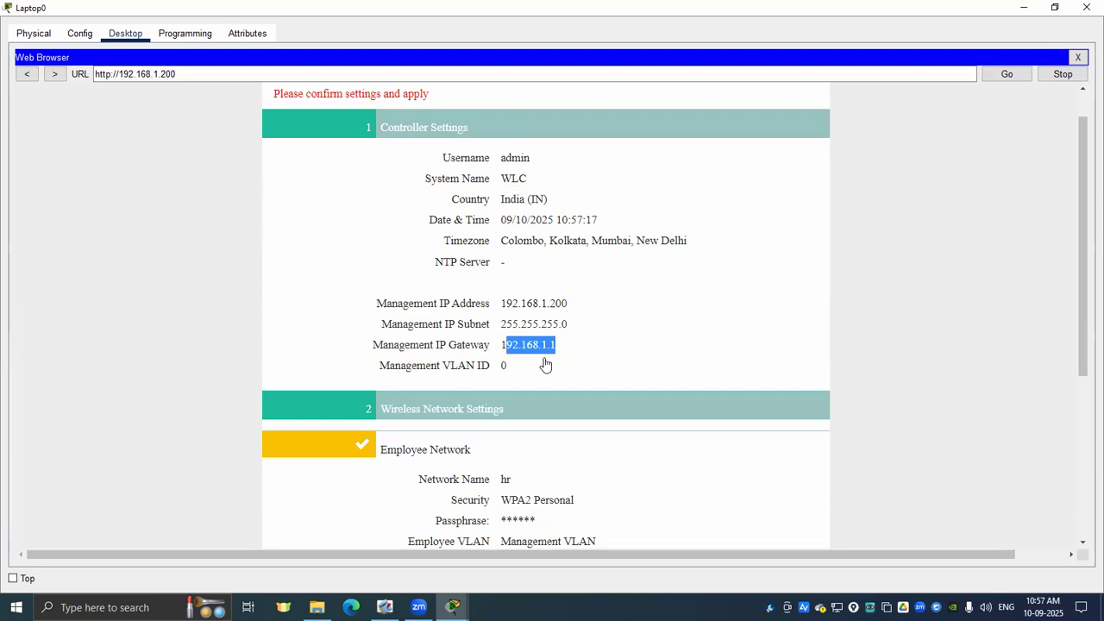
{"action": "scroll", "coordinate": [556, 363], "scroll_direction": "down", "scroll_amount": 2}
{"action": "scroll", "coordinate": [556, 363], "scroll_direction": "down", "scroll_amount": 2}
{"action": "triple_click", "coordinate": [504, 314]}
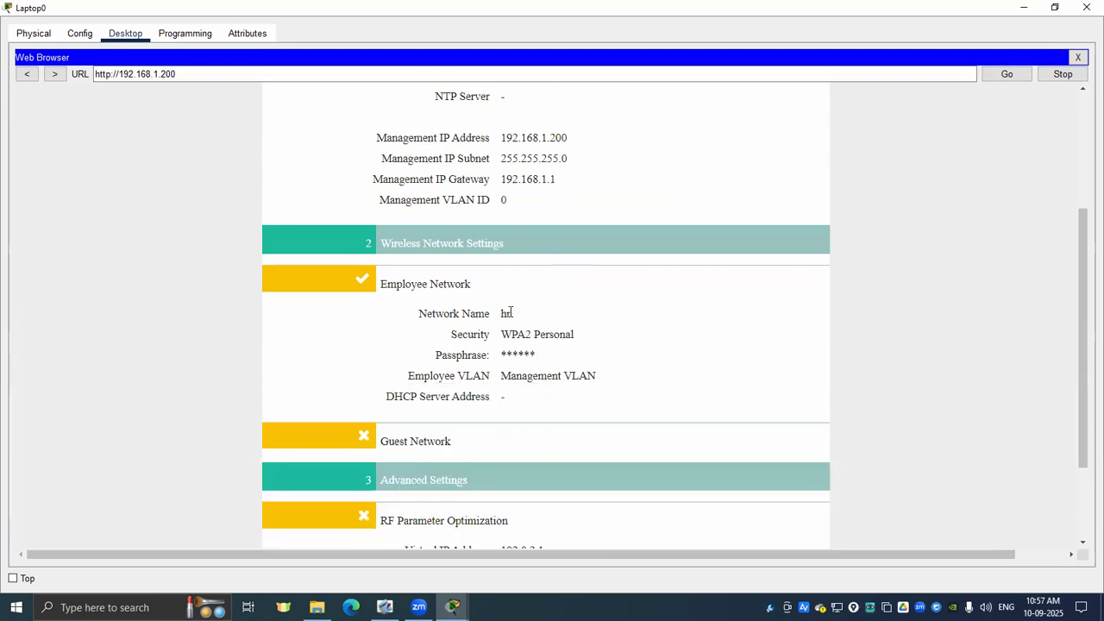
{"action": "left_click_drag", "start_coordinate": [503, 335], "coordinate": [529, 356]}
{"action": "scroll", "coordinate": [590, 375], "scroll_direction": "down", "scroll_amount": 3}
- Apply the controller configuration with a reboot and fast-forward the simulation time
{"action": "left_click", "coordinate": [673, 514]}
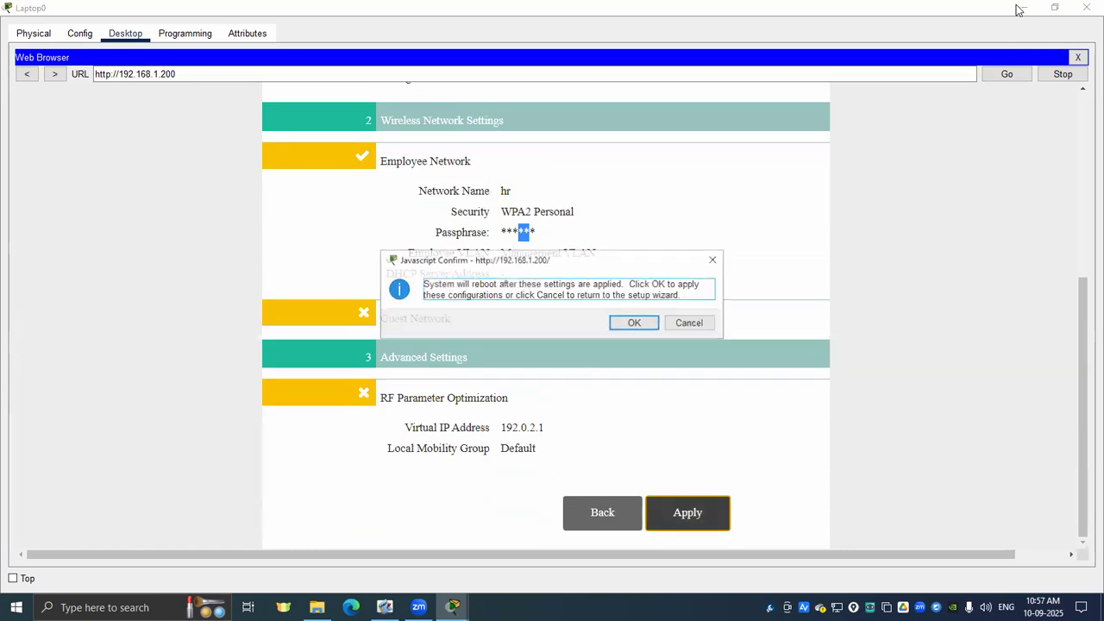
{"action": "left_click", "coordinate": [638, 322]}
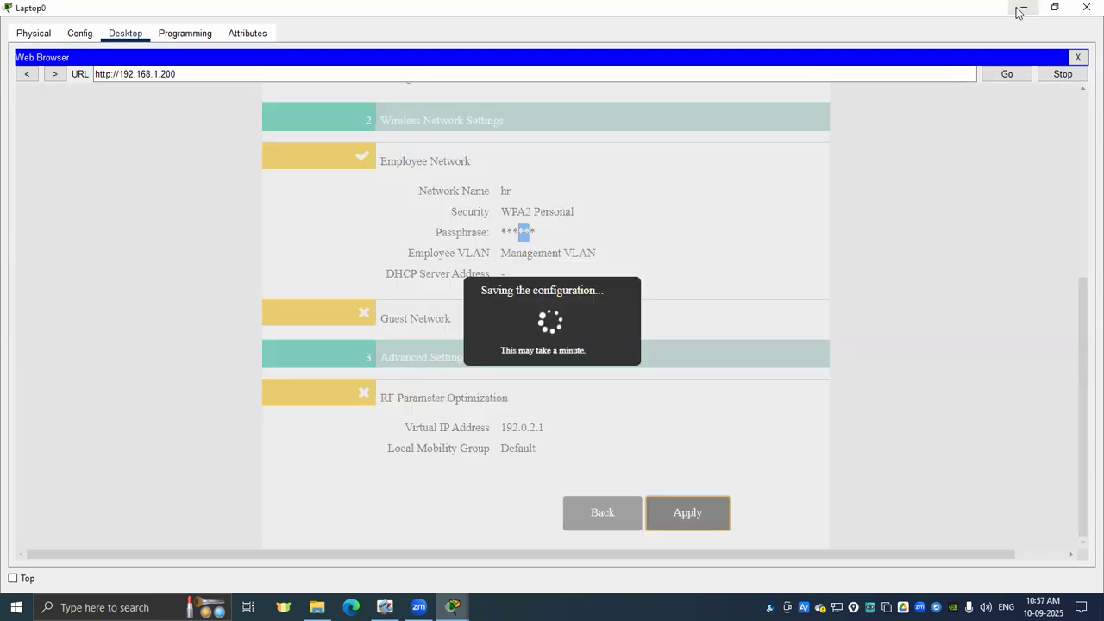
{"action": "left_click", "coordinate": [1024, 8]}
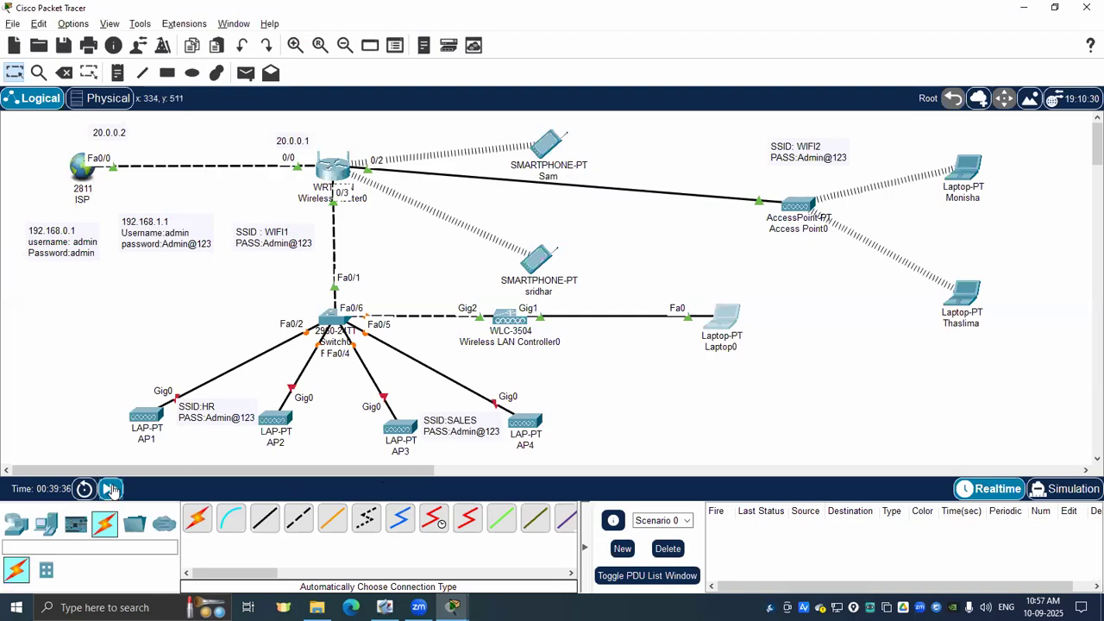
{"action": "left_click", "coordinate": [112, 490]}
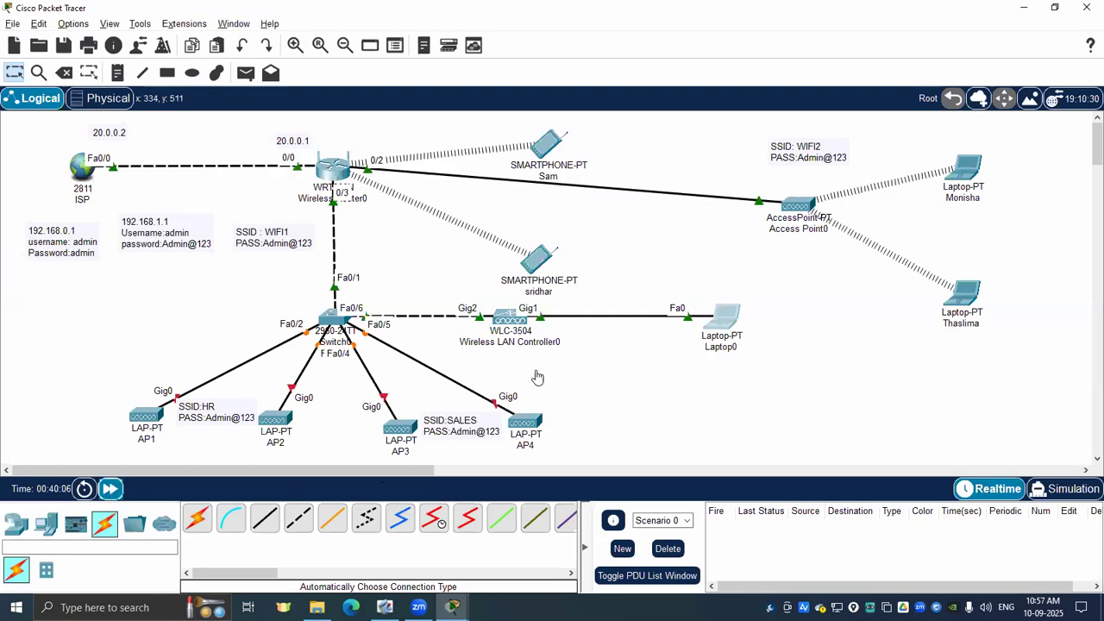
- Reopen Laptop0 beside the topology and try to load 192.168.1.200 over http in its web browser
{"action": "left_click", "coordinate": [721, 319]}
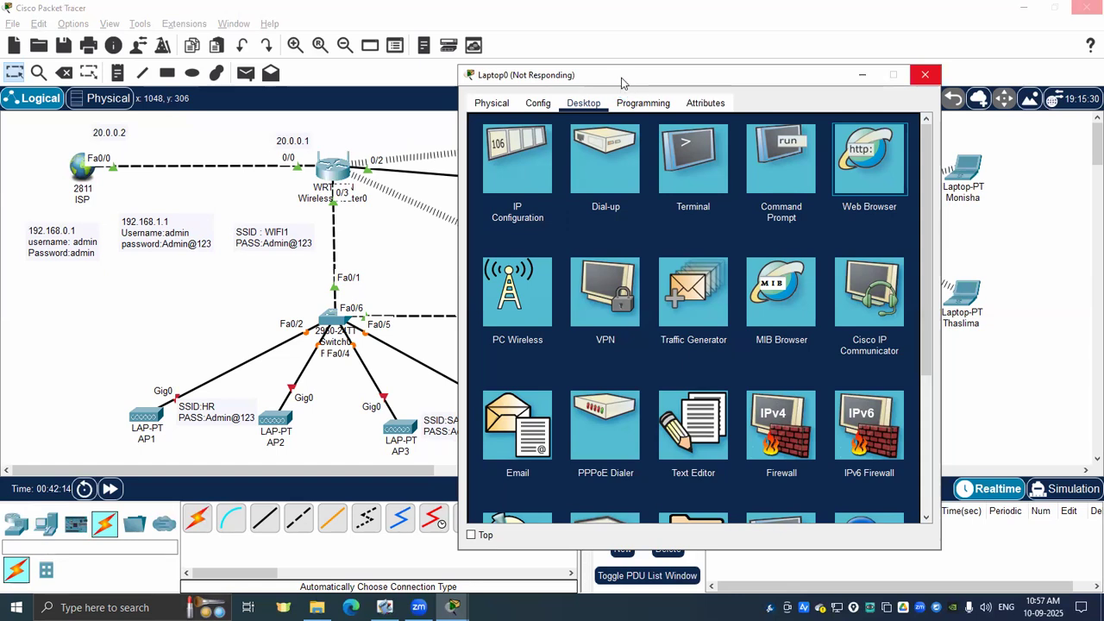
{"action": "left_click_drag", "start_coordinate": [610, 79], "coordinate": [830, 89]}
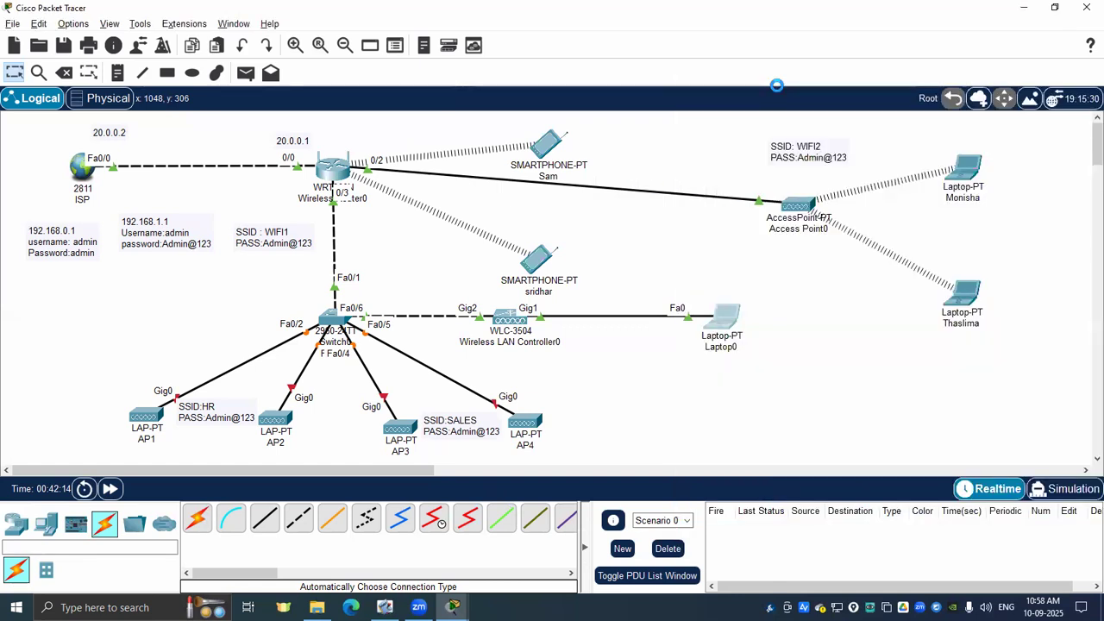
{"action": "mouse_move", "coordinate": [452, 607]}
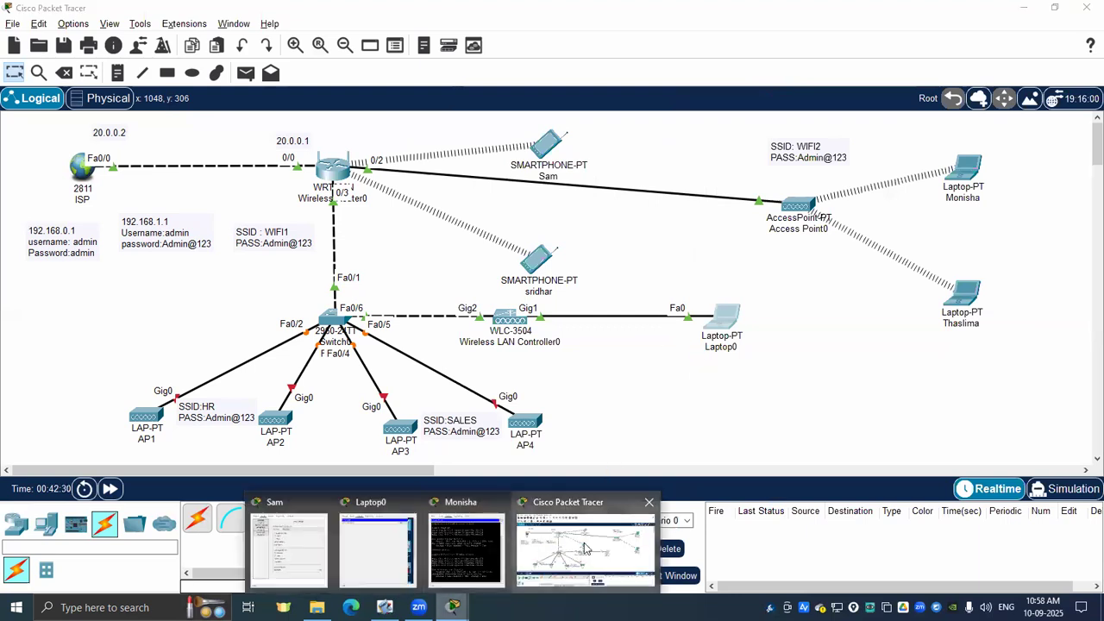
{"action": "left_click", "coordinate": [388, 550]}
{"action": "left_click", "coordinate": [796, 152]}
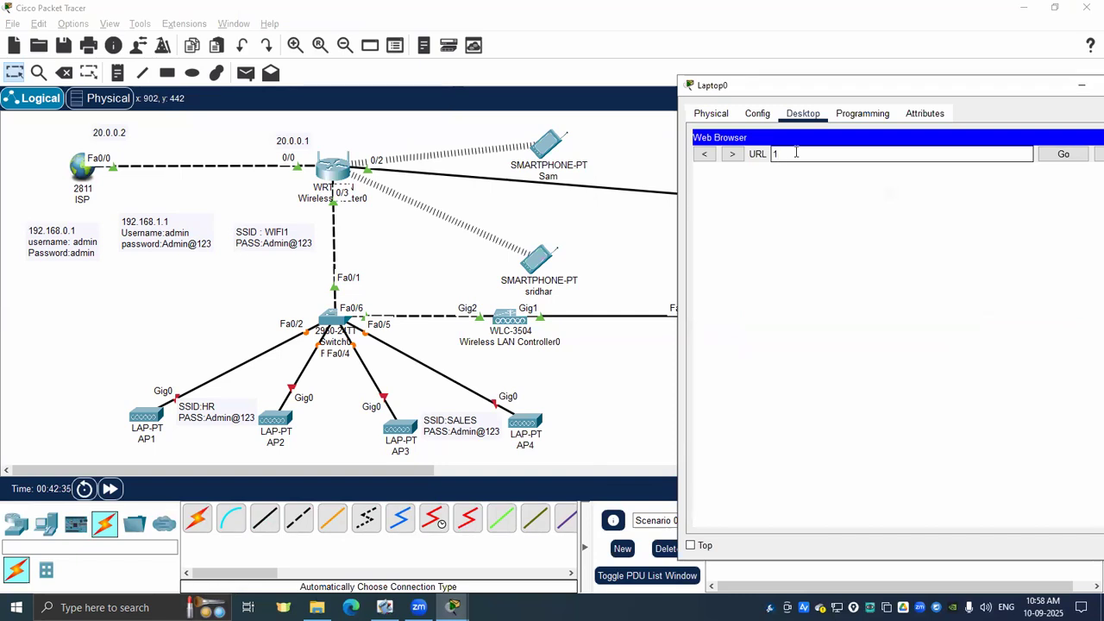
{"action": "type", "text": "192.168.1.200"}
{"action": "key", "text": "Return"}
{"action": "left_click_drag", "start_coordinate": [725, 176], "coordinate": [843, 187]}
{"action": "left_click", "coordinate": [830, 182]}
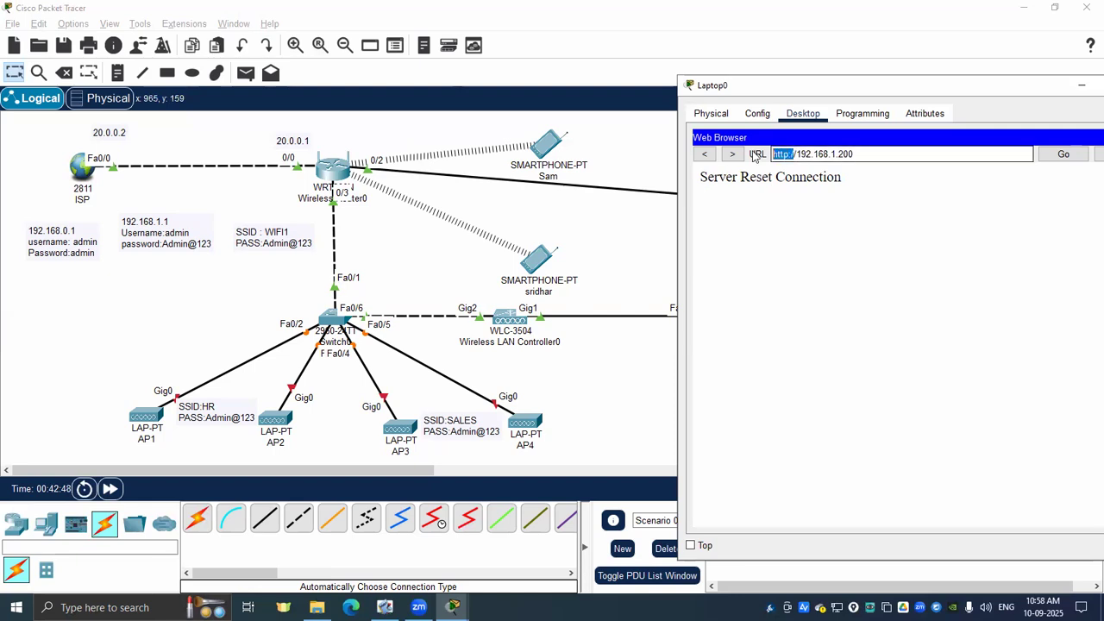
{"action": "left_click", "coordinate": [788, 151]}
{"action": "type", "text": "s"}
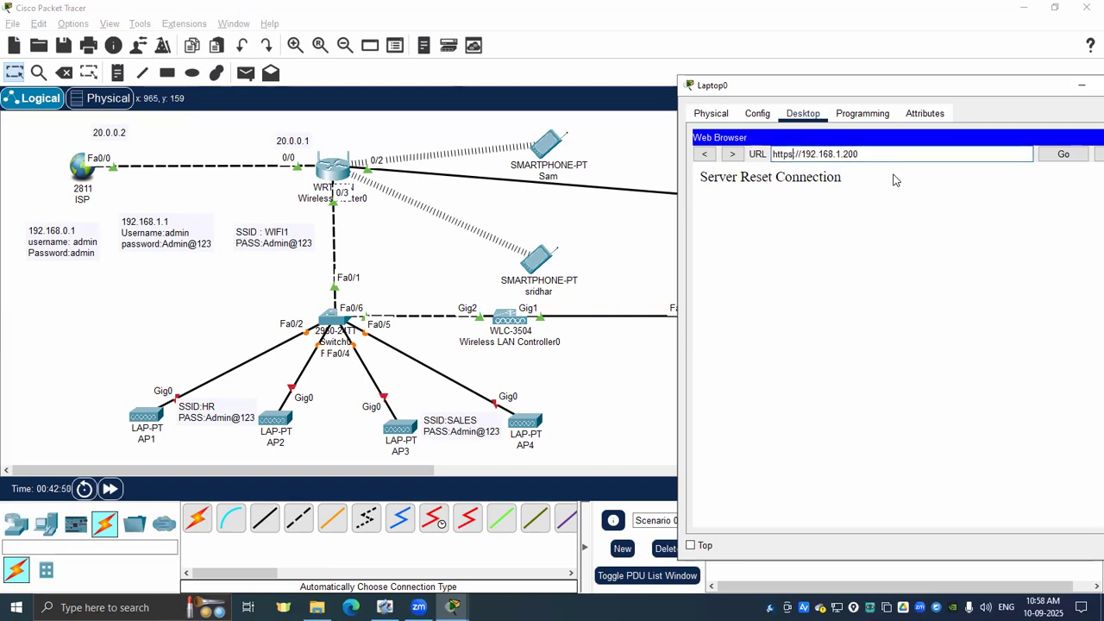
{"action": "left_click", "coordinate": [1056, 157]}
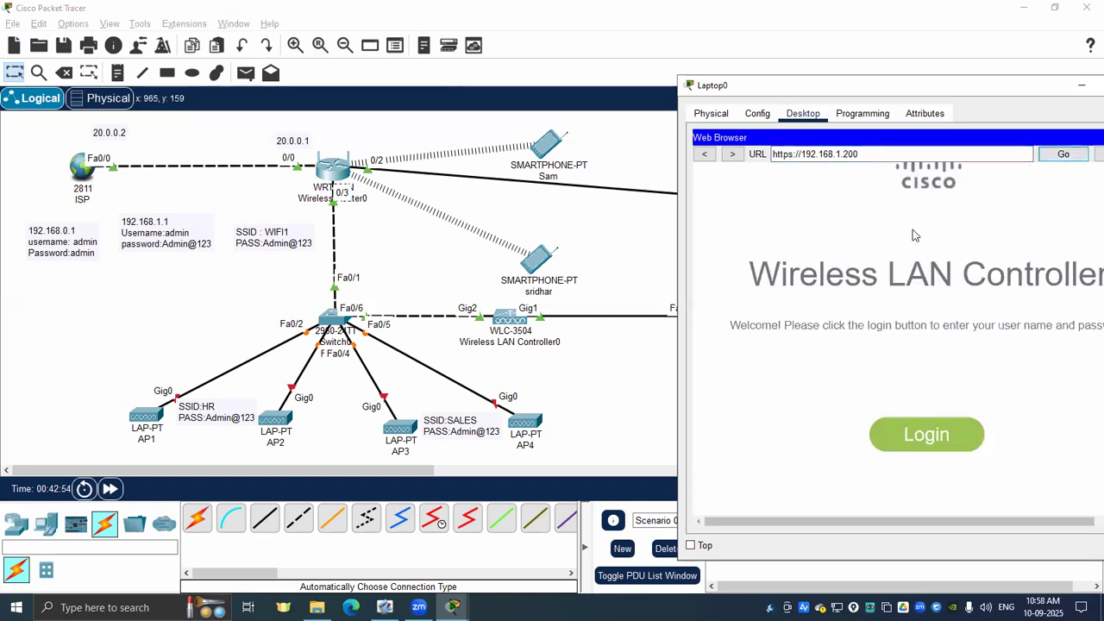
{"action": "double_click", "coordinate": [780, 156]}
{"action": "left_click", "coordinate": [849, 156]}
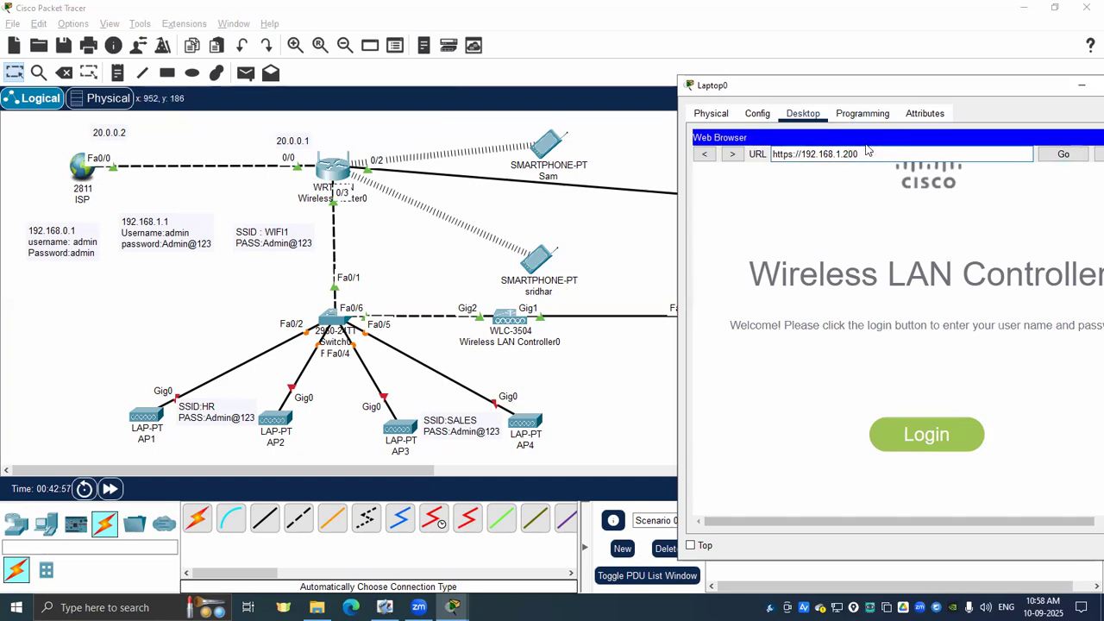
{"action": "double_click", "coordinate": [932, 88]}
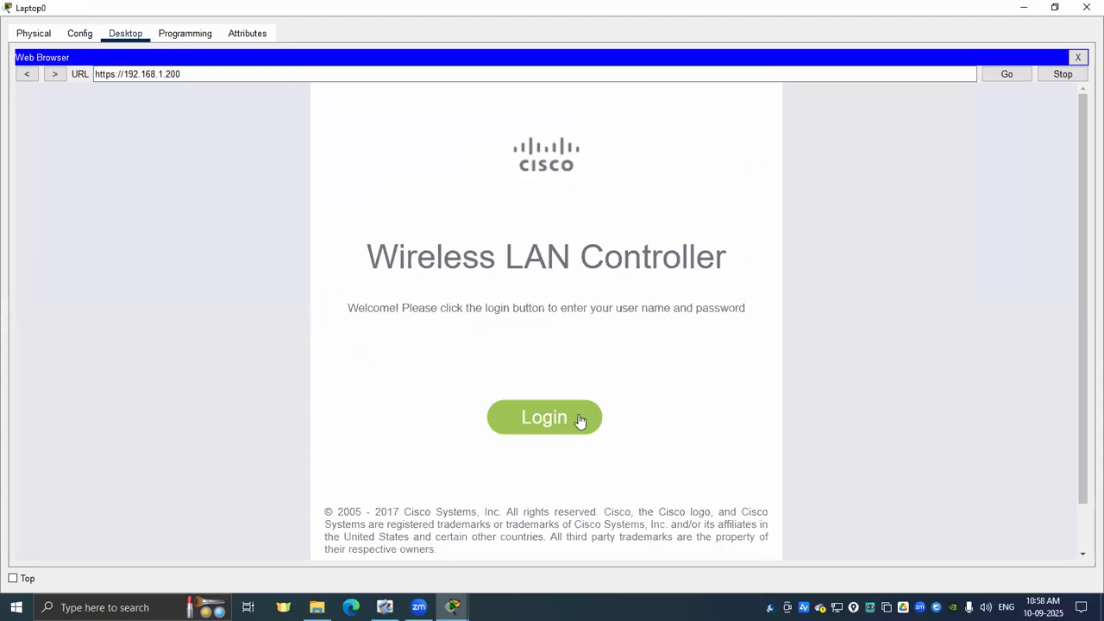
- Log in to the wireless LAN controller with the username admin and the admin password
{"action": "left_click", "coordinate": [579, 421]}
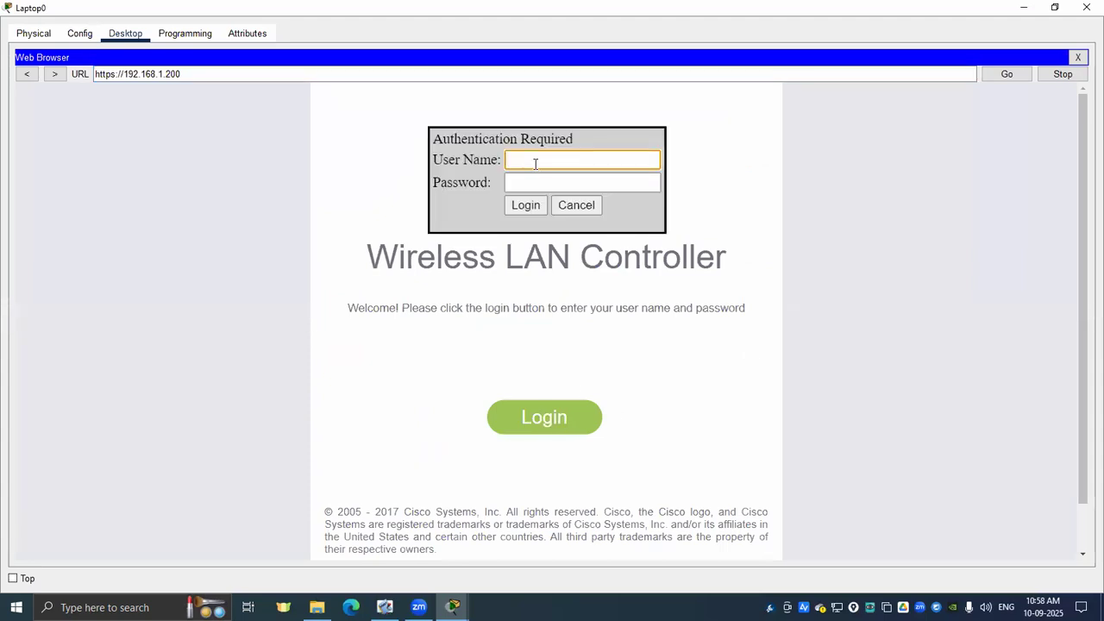
{"action": "type", "text": "admin"}
{"action": "key", "text": "Tab"}
{"action": "type", "text": "adm"}
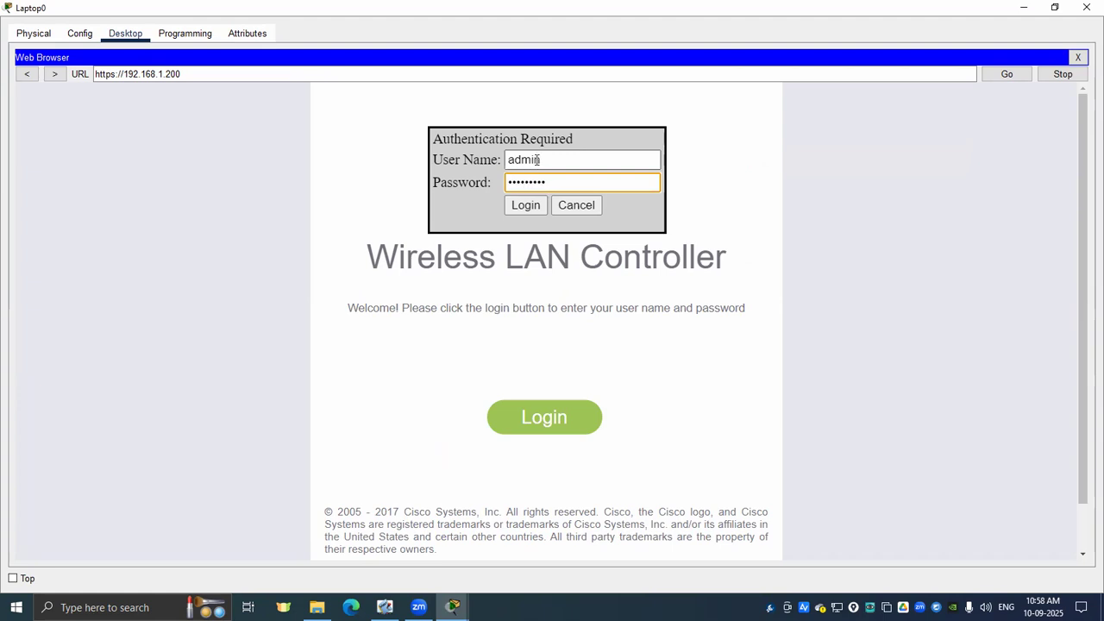
{"action": "left_click", "coordinate": [526, 206]}
- Fast-forward the simulation time to load the controller's monitor page, and view it in the maximized Laptop0 window
{"action": "left_click", "coordinate": [1054, 6]}
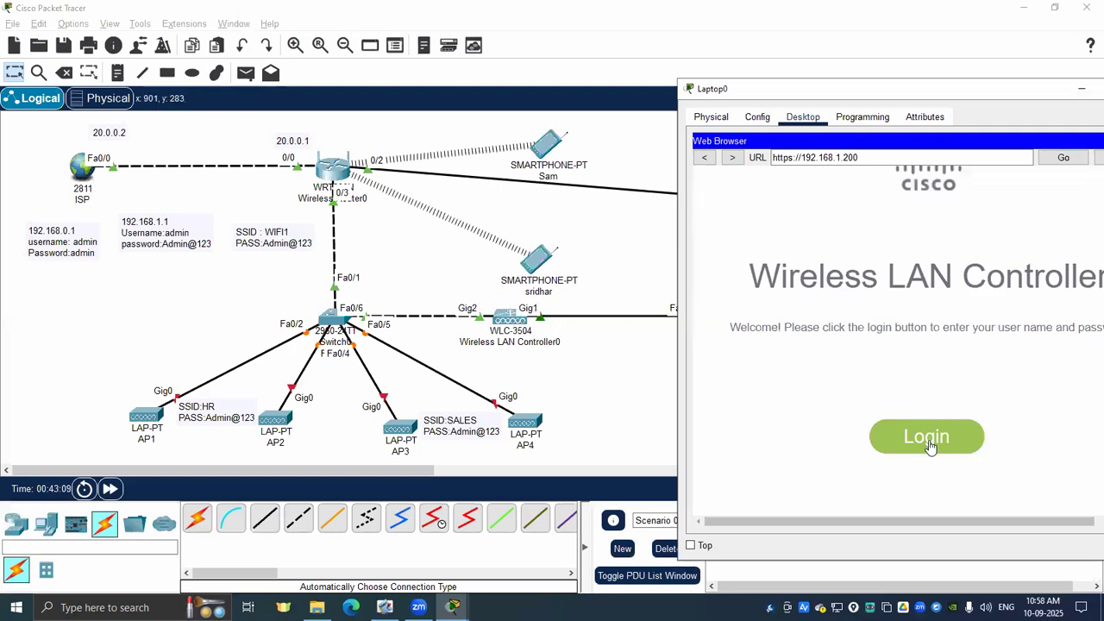
{"action": "left_click", "coordinate": [118, 489]}
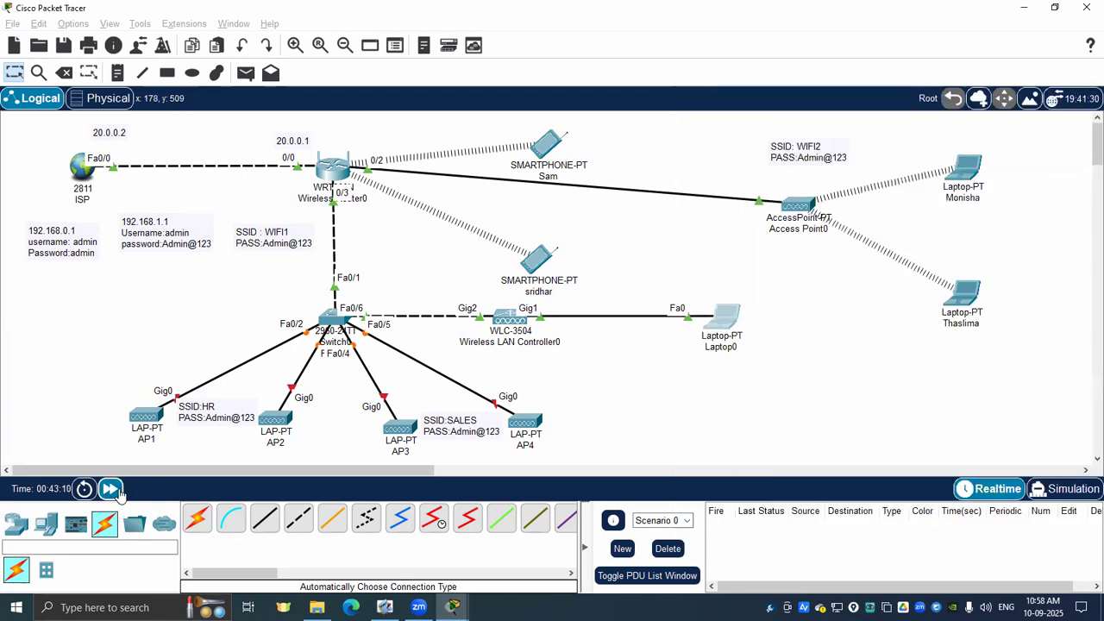
{"action": "left_click", "coordinate": [112, 489]}
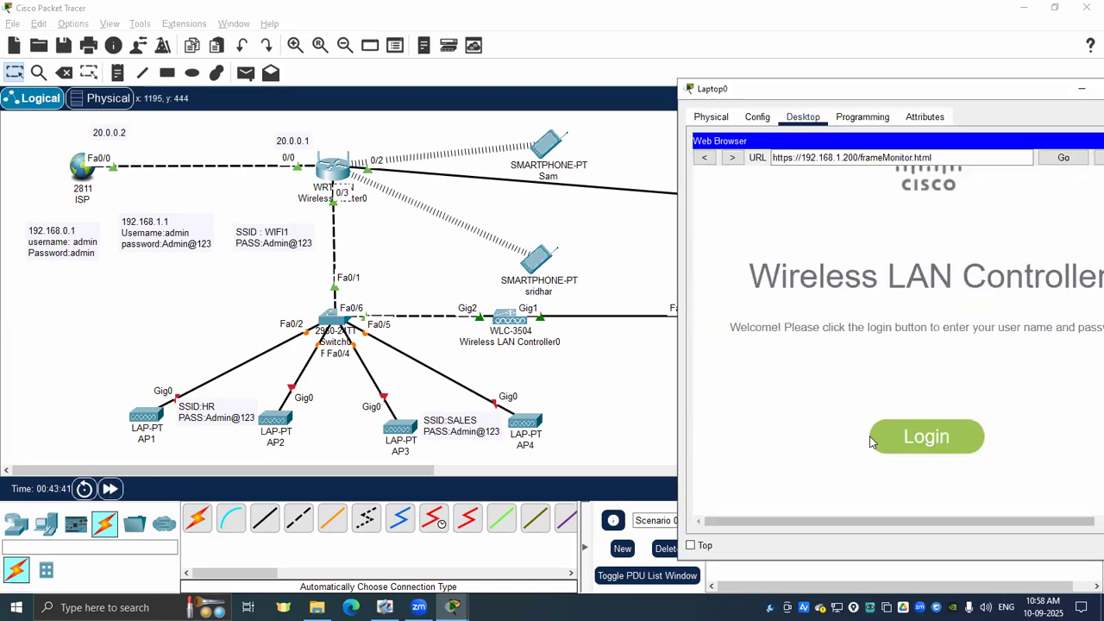
{"action": "left_click", "coordinate": [873, 439]}
{"action": "double_click", "coordinate": [859, 90]}
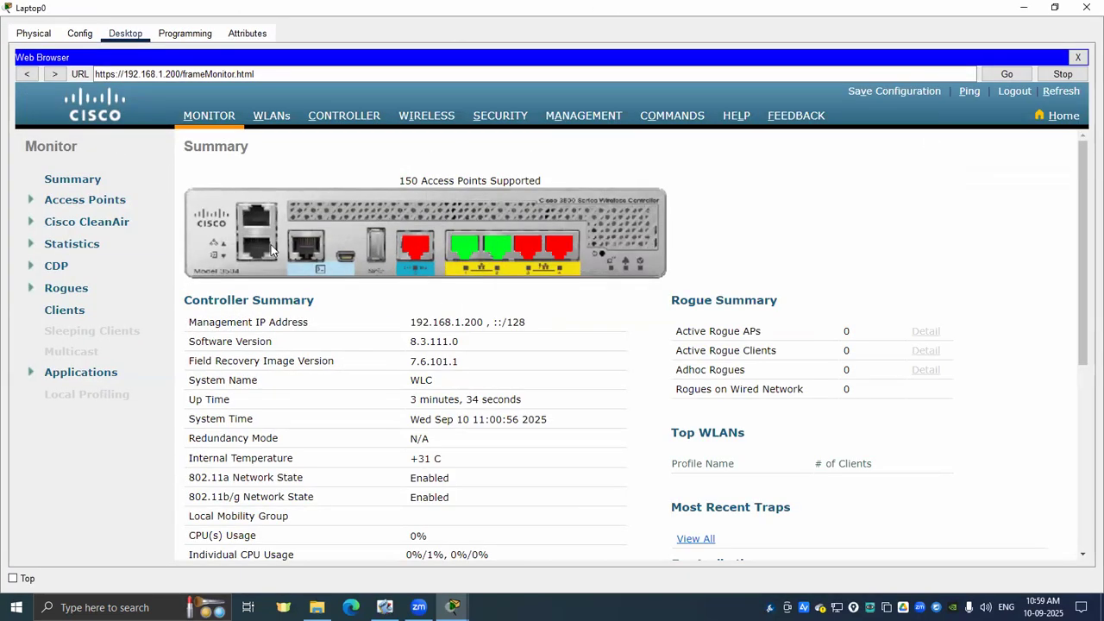
{"action": "left_click_drag", "start_coordinate": [412, 178], "coordinate": [495, 181]}
{"action": "left_click_drag", "start_coordinate": [413, 180], "coordinate": [496, 181]}
{"action": "left_click", "coordinate": [466, 183]}
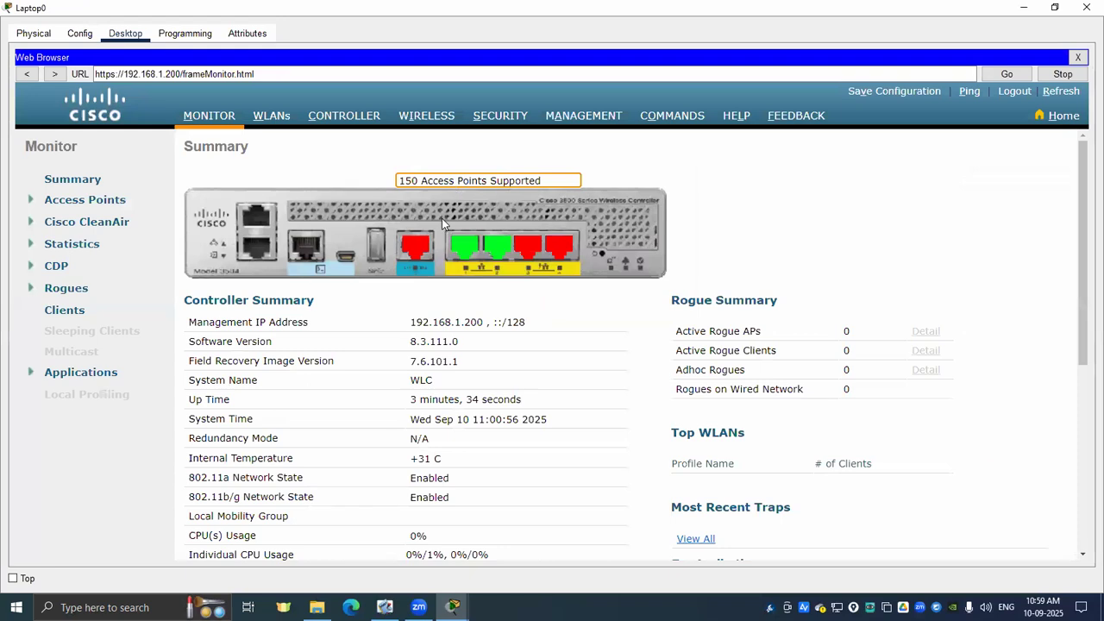
- Check the controller's supported access points and its Access Point Summary, and return to the topology with Laptop0 minimized
{"action": "scroll", "coordinate": [379, 312], "scroll_direction": "down", "scroll_amount": 1}
{"action": "left_click_drag", "start_coordinate": [411, 280], "coordinate": [481, 284]}
{"action": "scroll", "coordinate": [429, 430], "scroll_direction": "down", "scroll_amount": 7}
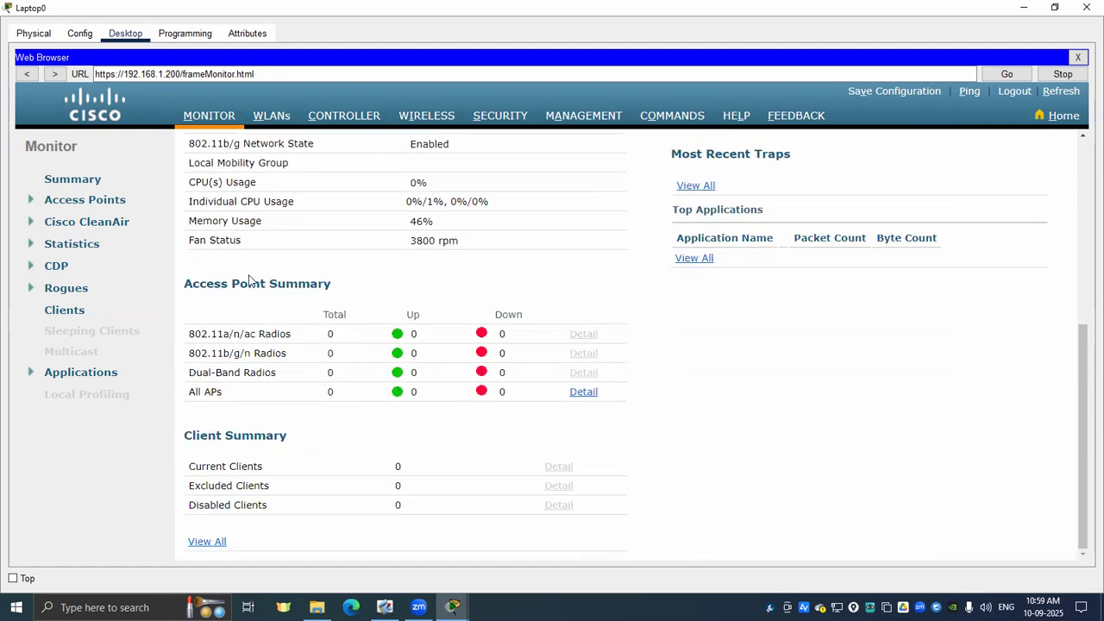
{"action": "left_click_drag", "start_coordinate": [193, 283], "coordinate": [306, 288]}
{"action": "left_click", "coordinate": [413, 333]}
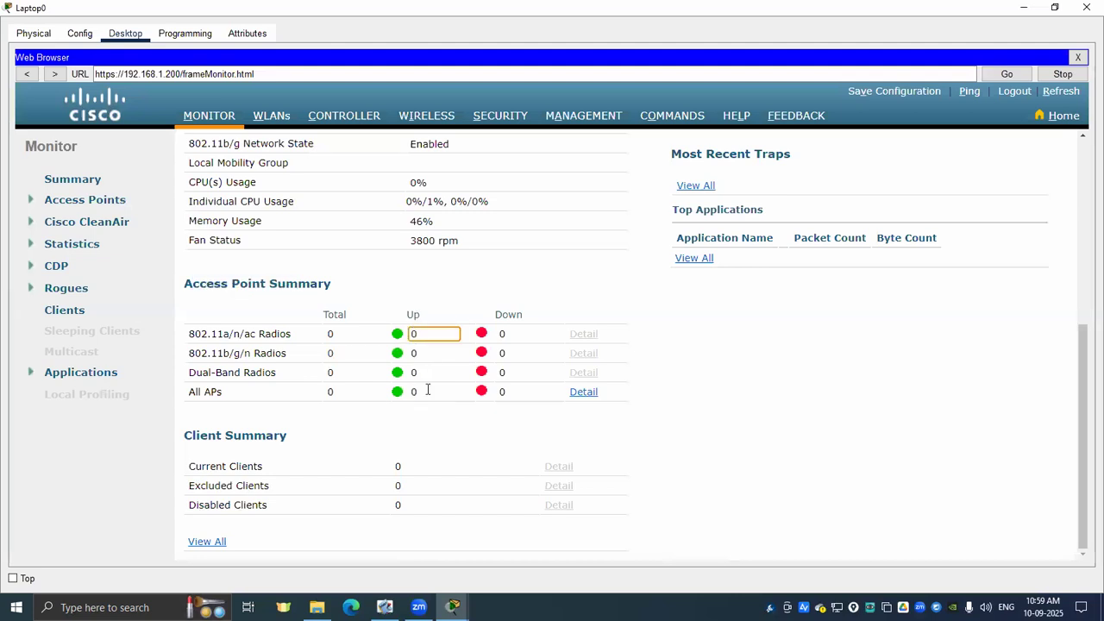
{"action": "left_click", "coordinate": [1024, 8]}
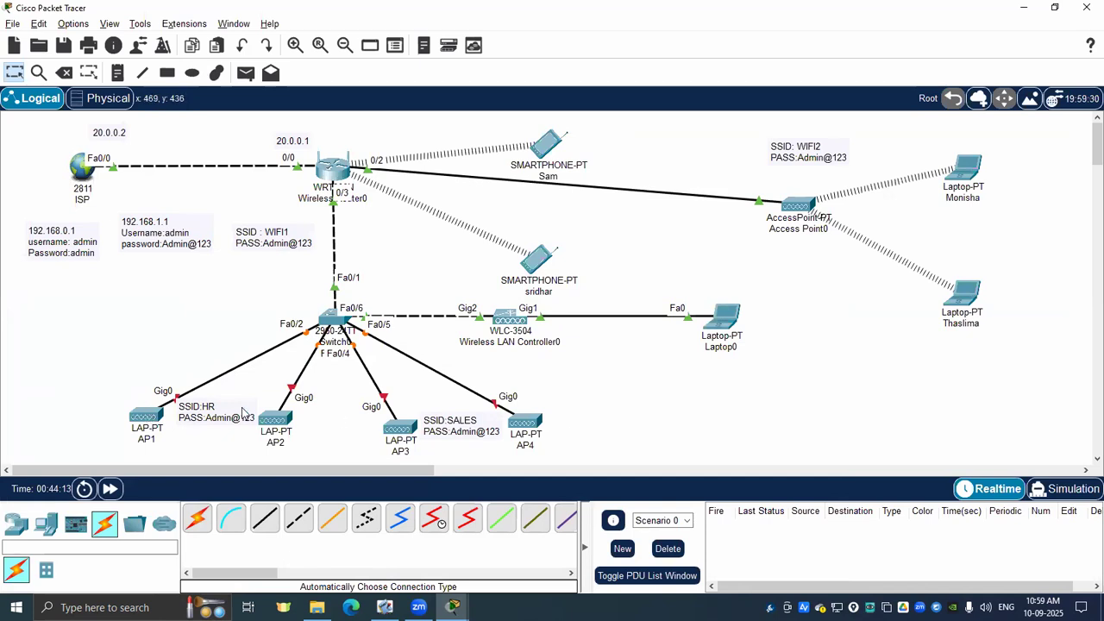
- Power on AP1 by connecting the power adapter to its power port, and close its device window
{"action": "left_click", "coordinate": [154, 418]}
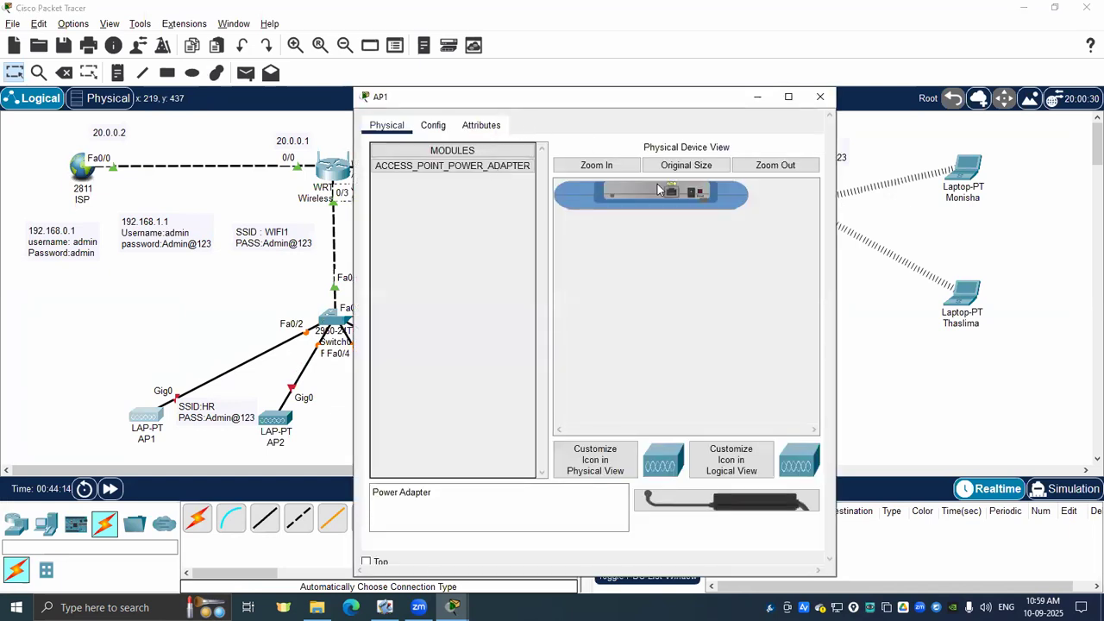
{"action": "left_click", "coordinate": [609, 164]}
{"action": "left_click_drag", "start_coordinate": [640, 428], "coordinate": [765, 436]}
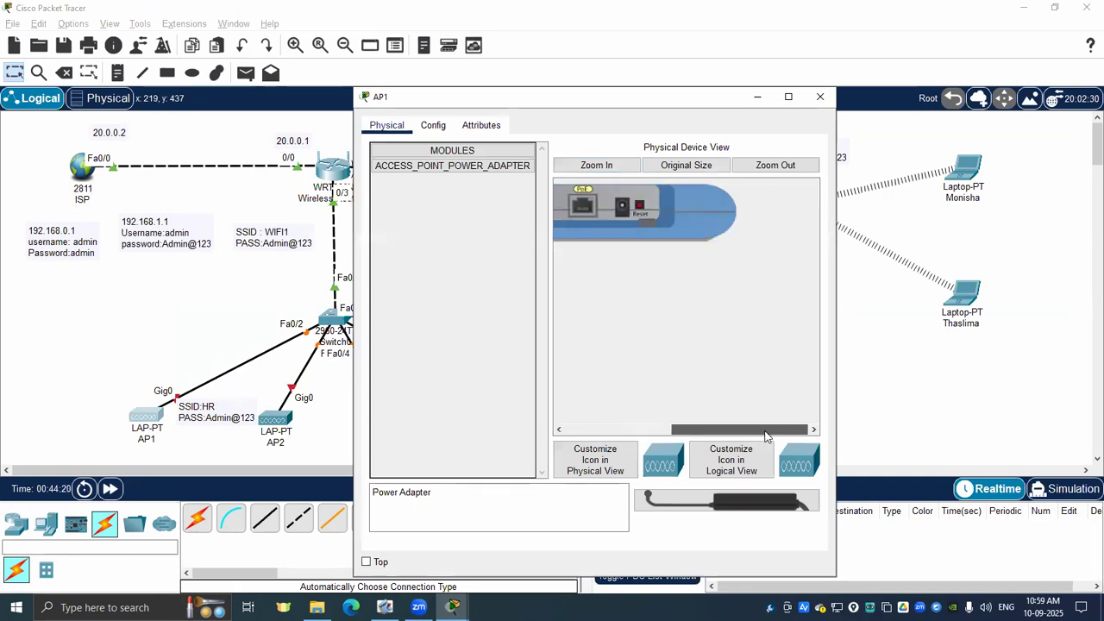
{"action": "left_click_drag", "start_coordinate": [660, 509], "coordinate": [625, 207]}
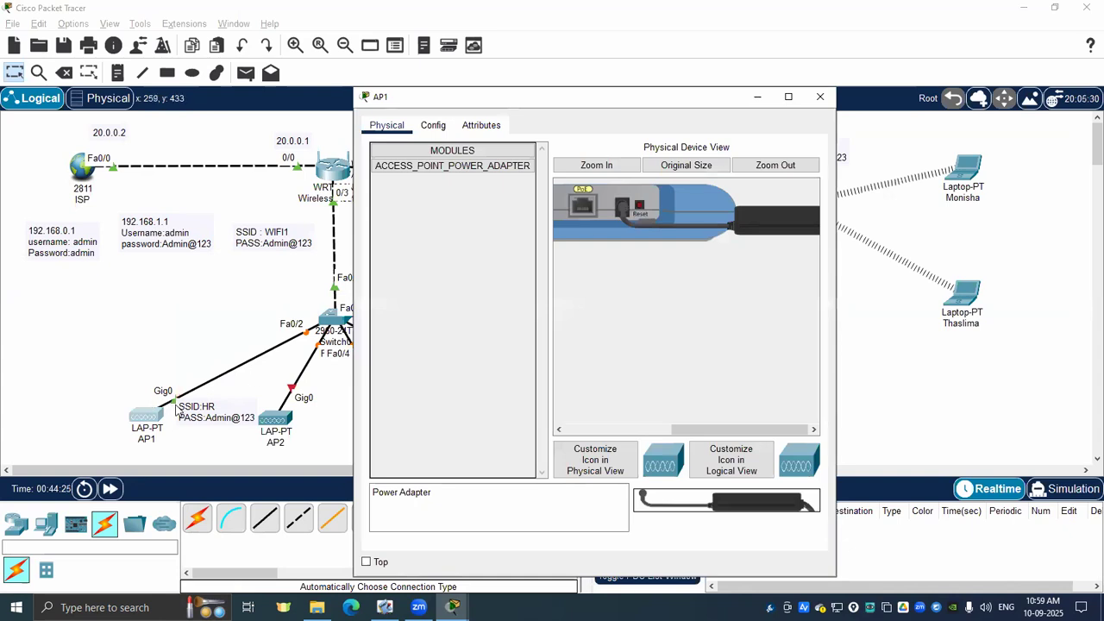
{"action": "left_click", "coordinate": [820, 97]}
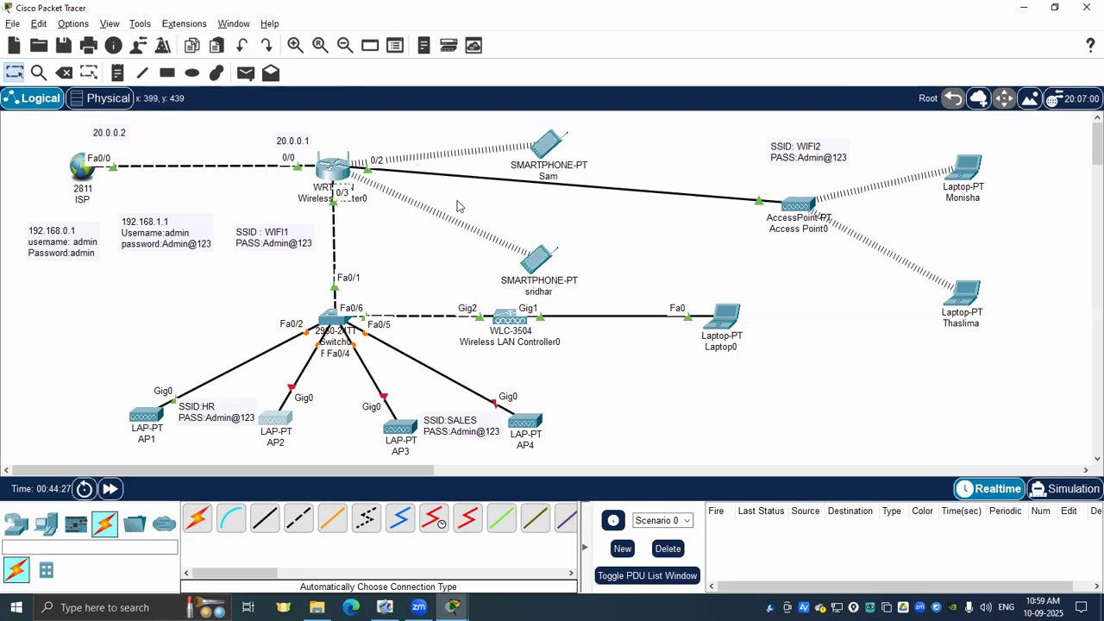
- Connect the power adapter to AP2's power port and close its device window
{"action": "left_click", "coordinate": [625, 165]}
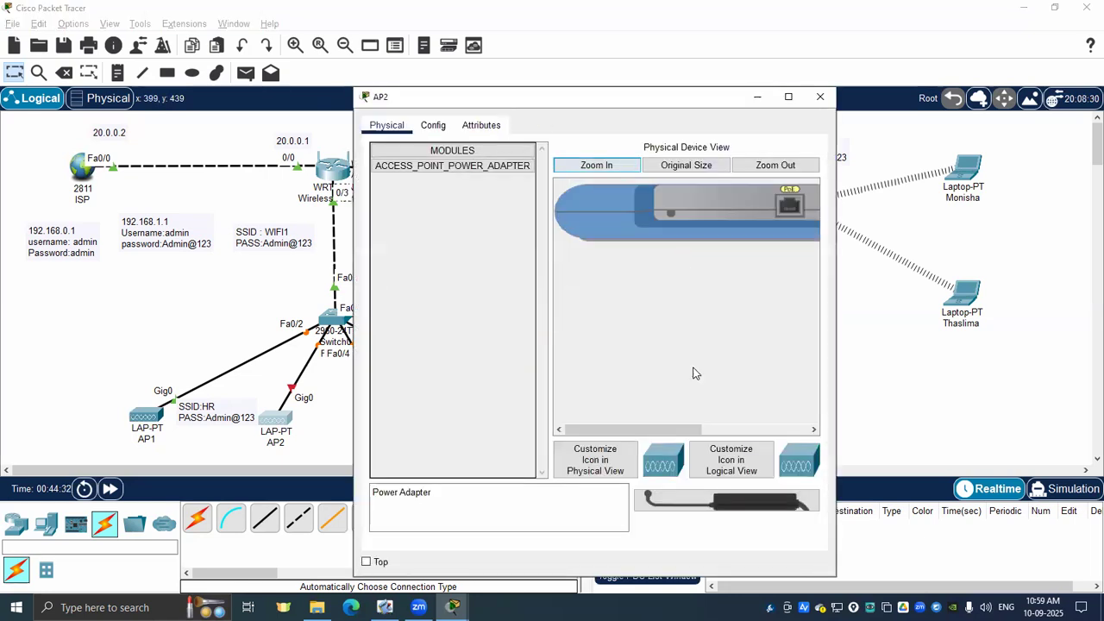
{"action": "left_click_drag", "start_coordinate": [659, 430], "coordinate": [737, 429]}
{"action": "left_click_drag", "start_coordinate": [684, 503], "coordinate": [679, 203]}
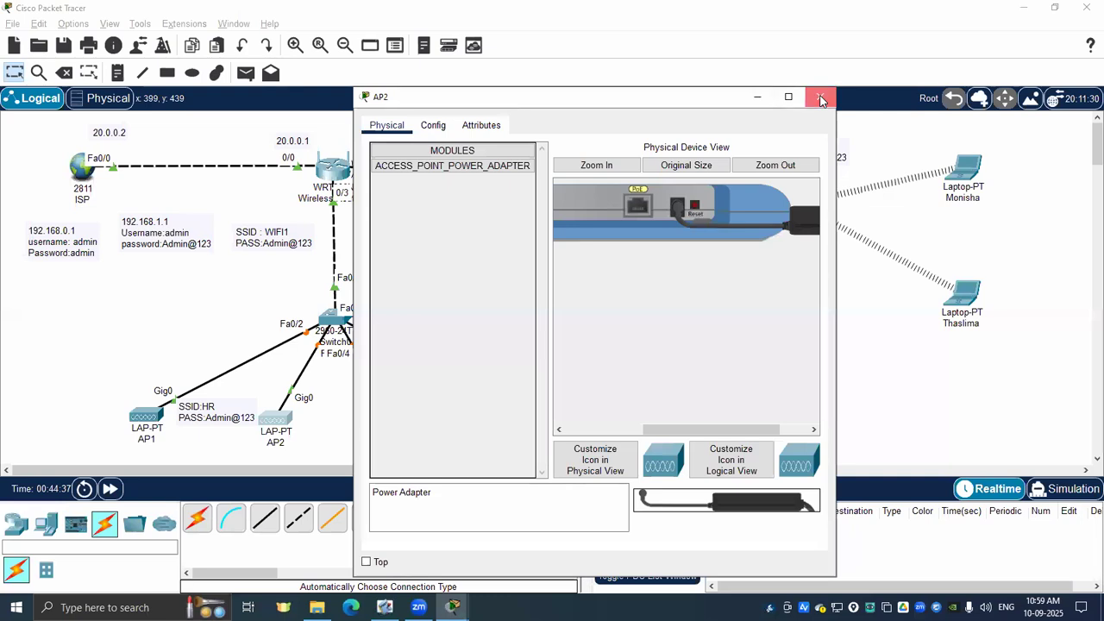
{"action": "left_click", "coordinate": [820, 95]}
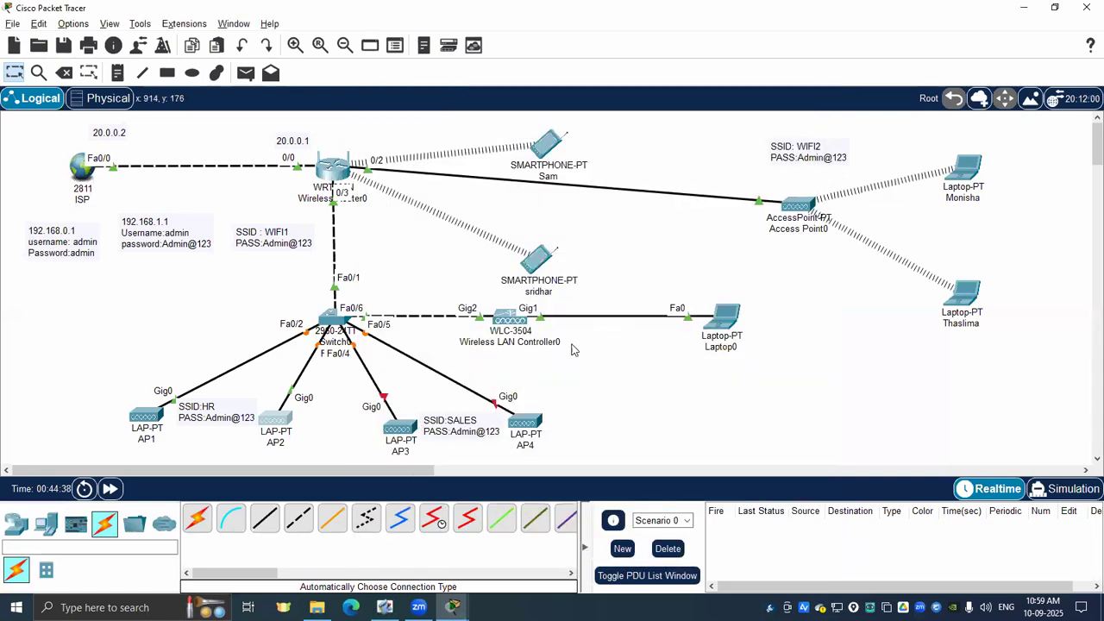
- Fit the power adapter to AP3's power port and close its device window
{"action": "left_click", "coordinate": [399, 429]}
{"action": "left_click", "coordinate": [603, 166]}
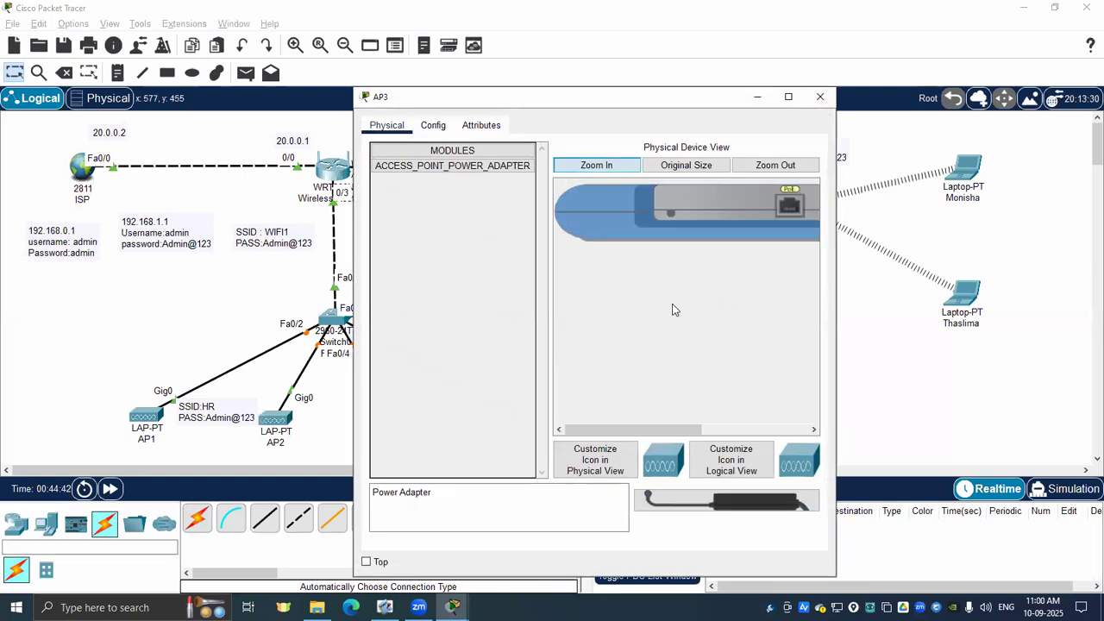
{"action": "left_click_drag", "start_coordinate": [656, 427], "coordinate": [748, 428]}
{"action": "left_click_drag", "start_coordinate": [678, 509], "coordinate": [765, 158]}
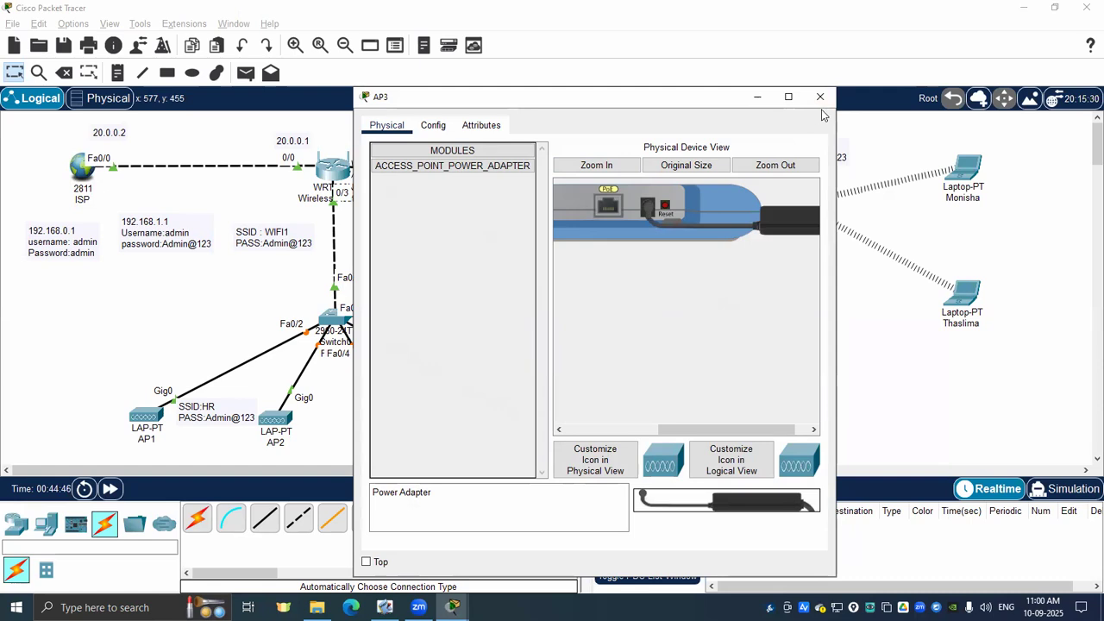
{"action": "left_click", "coordinate": [821, 96]}
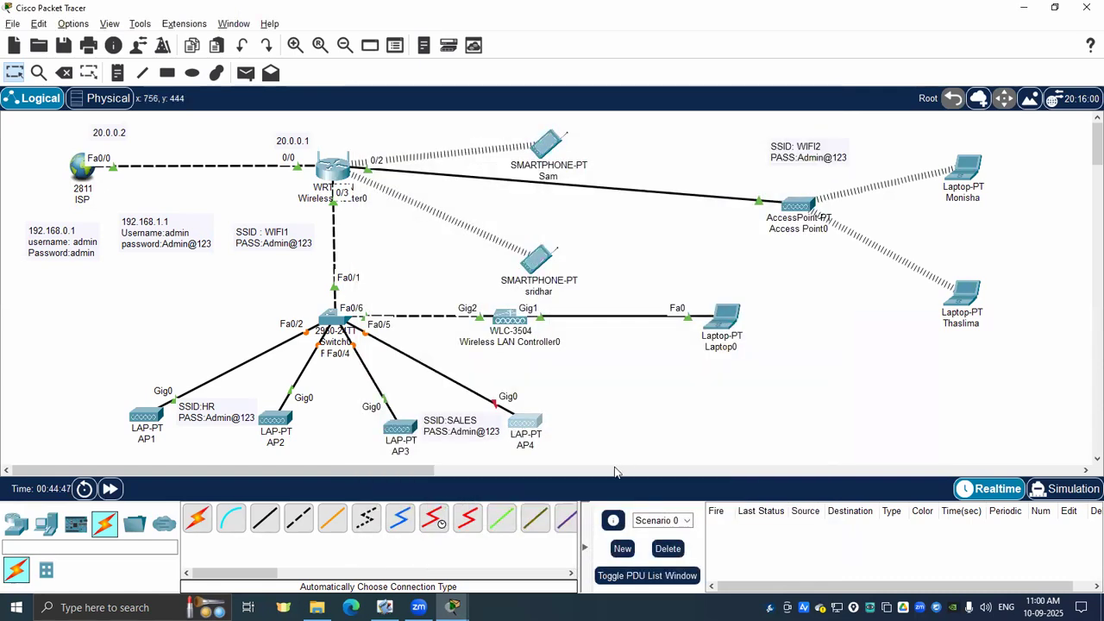
- Attach the power adapter to AP4's power port and close its device window
{"action": "left_click", "coordinate": [525, 422]}
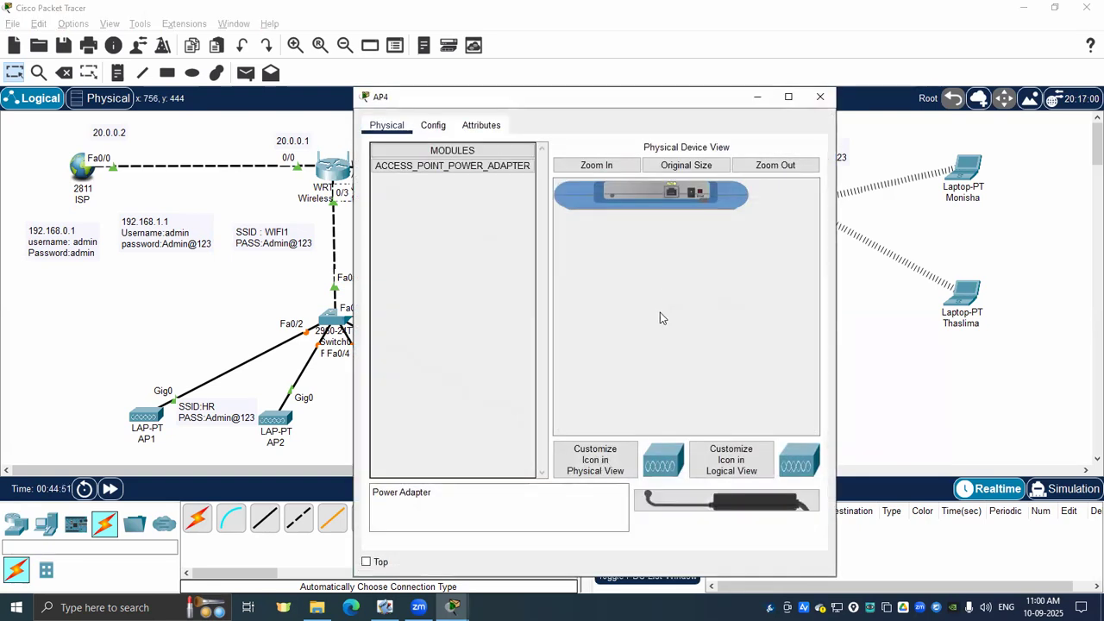
{"action": "left_click", "coordinate": [593, 166]}
{"action": "left_click_drag", "start_coordinate": [692, 426], "coordinate": [744, 429]}
{"action": "left_click_drag", "start_coordinate": [726, 500], "coordinate": [727, 211]}
{"action": "left_click", "coordinate": [820, 96]}
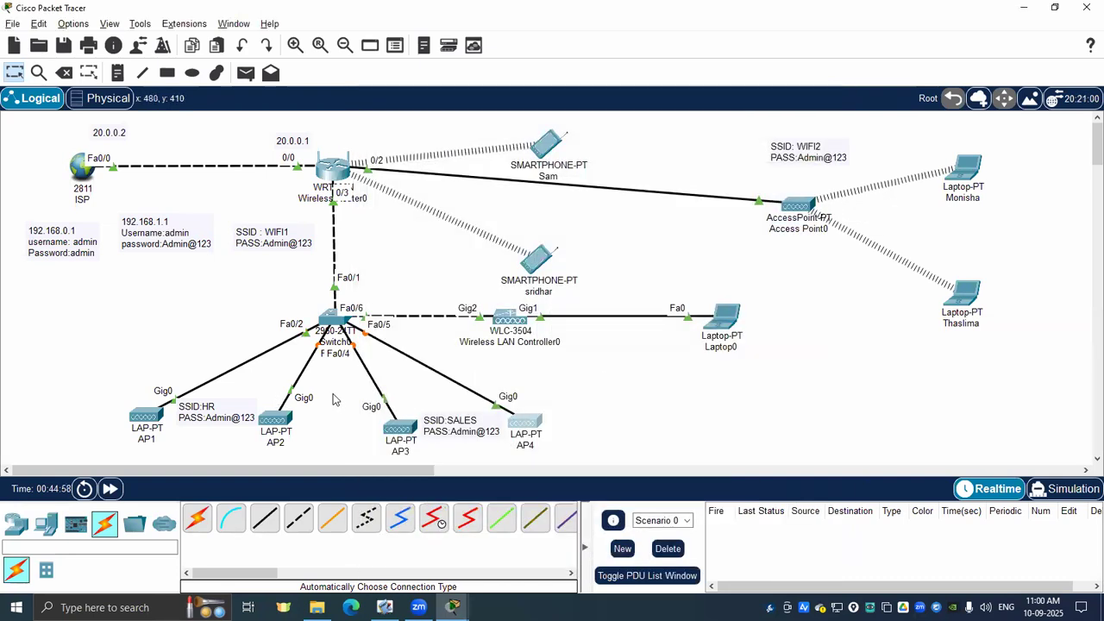
- Examine the four lightweight APs, their switch links and their HR and SALES notes in the topology
{"action": "left_click_drag", "start_coordinate": [75, 386], "coordinate": [656, 450]}
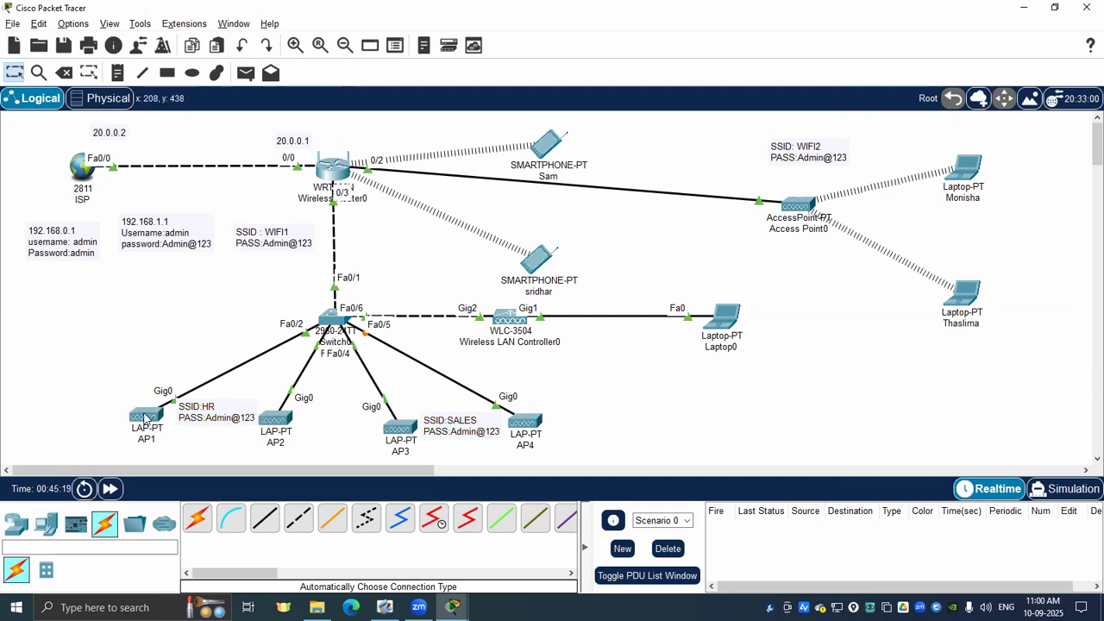
{"action": "mouse_move", "coordinate": [145, 418]}
{"action": "mouse_move", "coordinate": [283, 421]}
{"action": "mouse_move", "coordinate": [411, 432]}
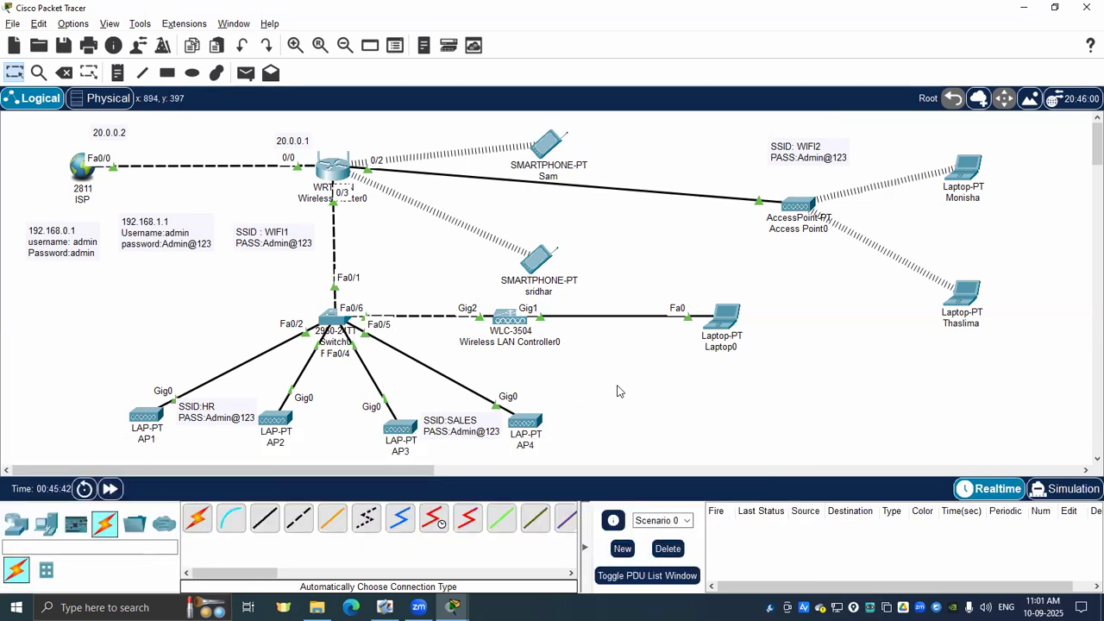
{"action": "left_click_drag", "start_coordinate": [615, 385], "coordinate": [103, 455]}
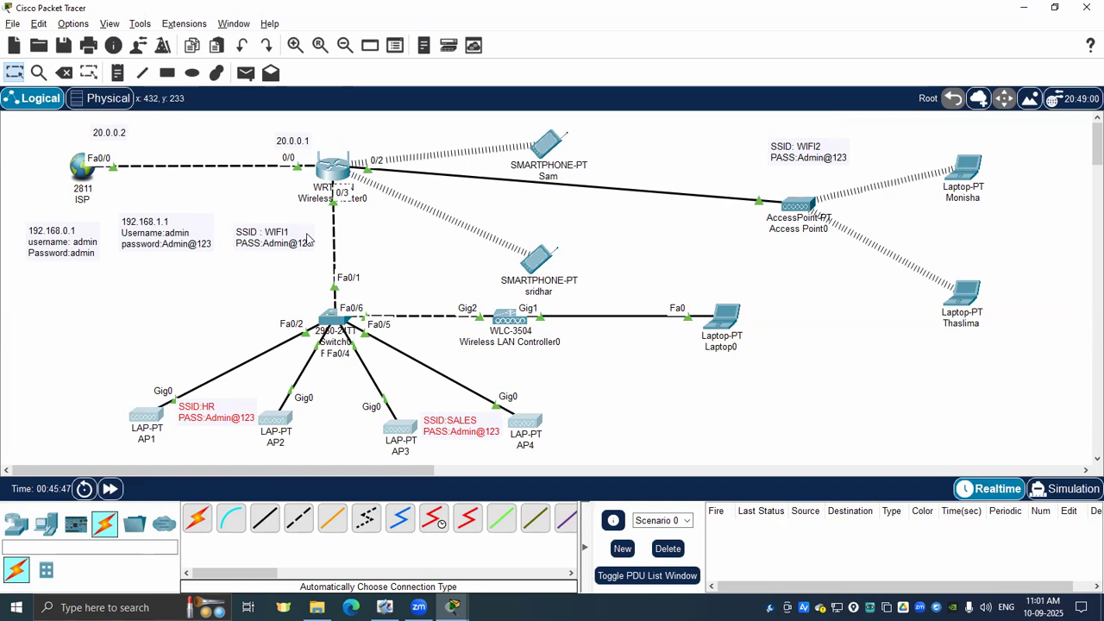
{"action": "left_click_drag", "start_coordinate": [93, 397], "coordinate": [637, 426]}
{"action": "left_click", "coordinate": [759, 371]}
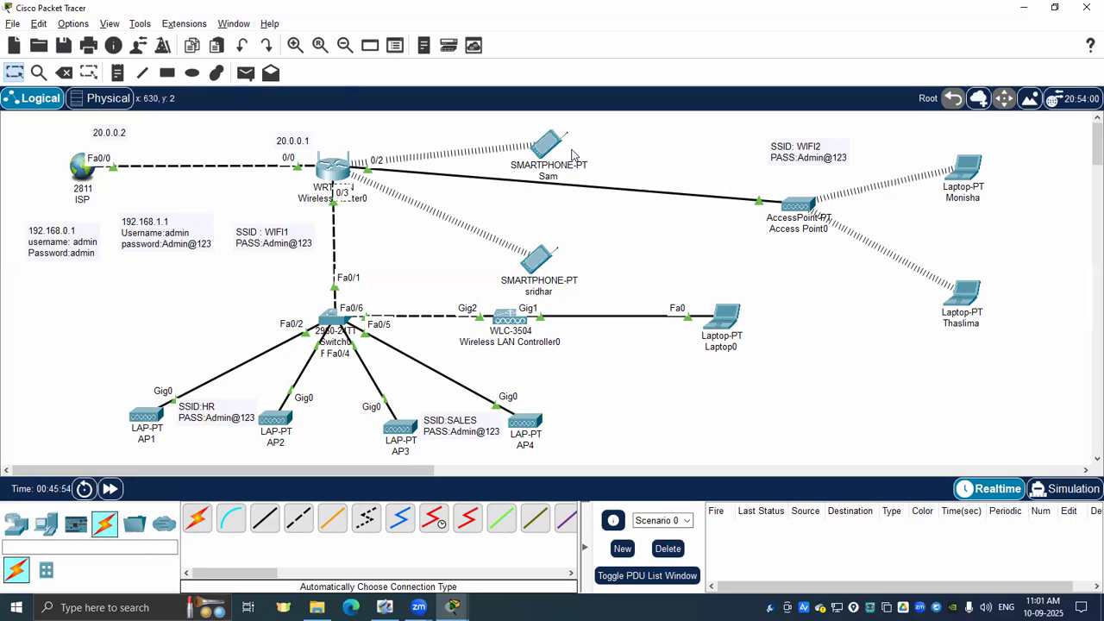
{"action": "left_click_drag", "start_coordinate": [93, 390], "coordinate": [604, 450]}
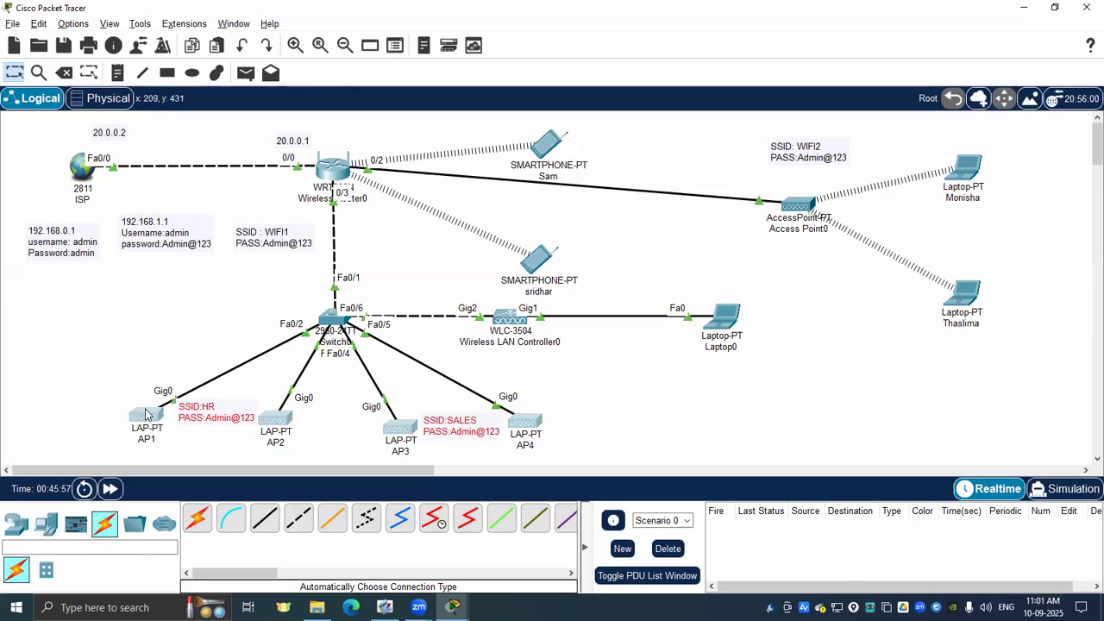
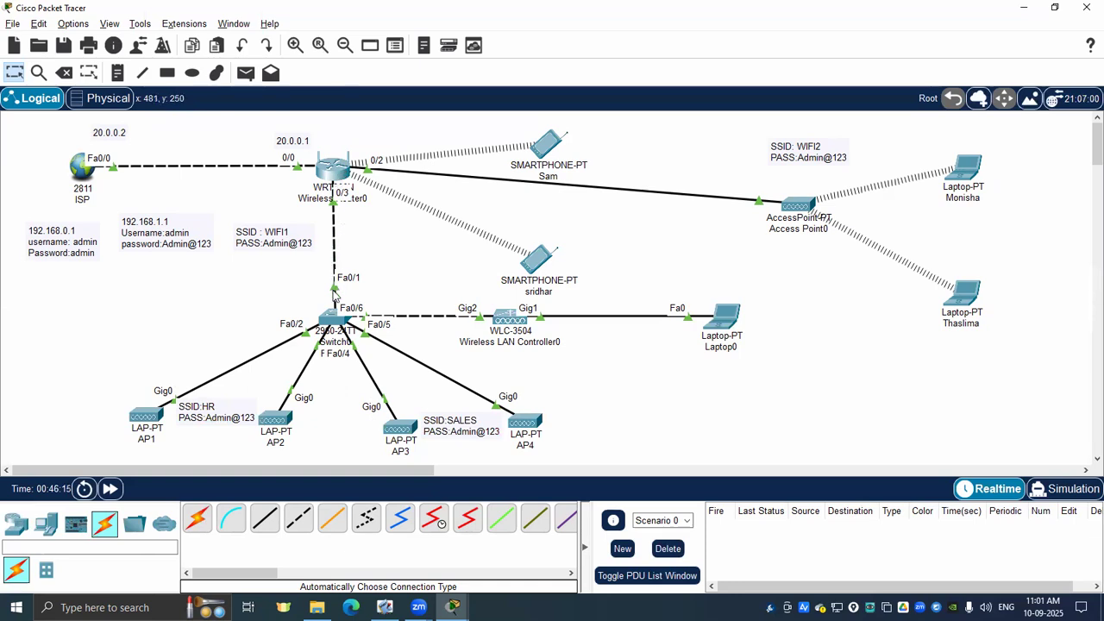
{"action": "left_click_drag", "start_coordinate": [410, 425], "coordinate": [690, 440]}
{"action": "left_click_drag", "start_coordinate": [49, 138], "coordinate": [97, 182]}
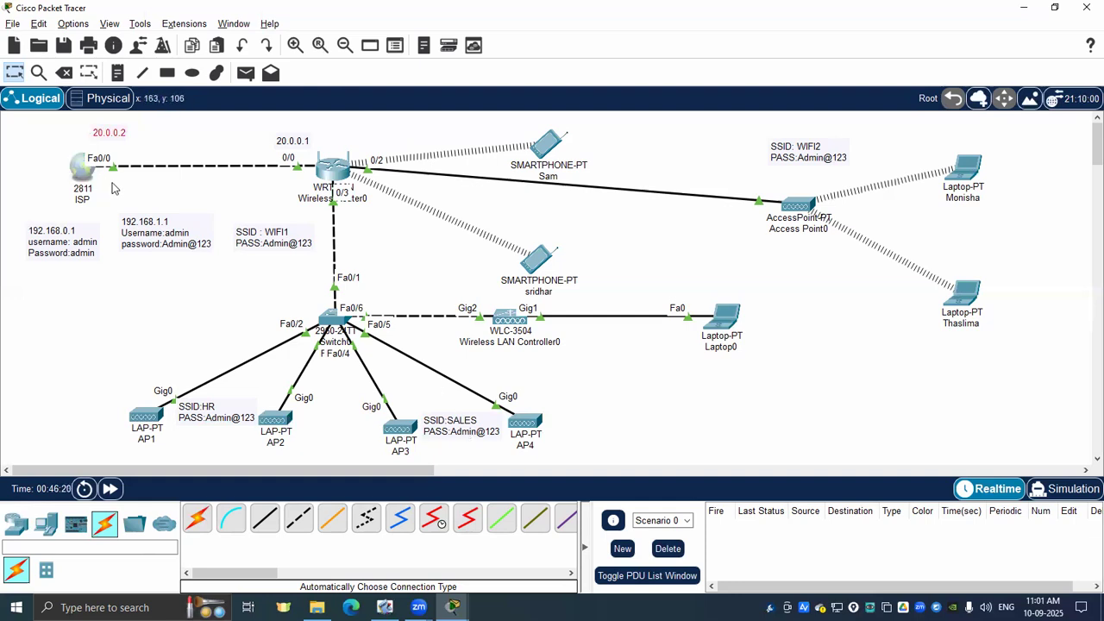
{"action": "left_click_drag", "start_coordinate": [81, 365], "coordinate": [384, 426]}
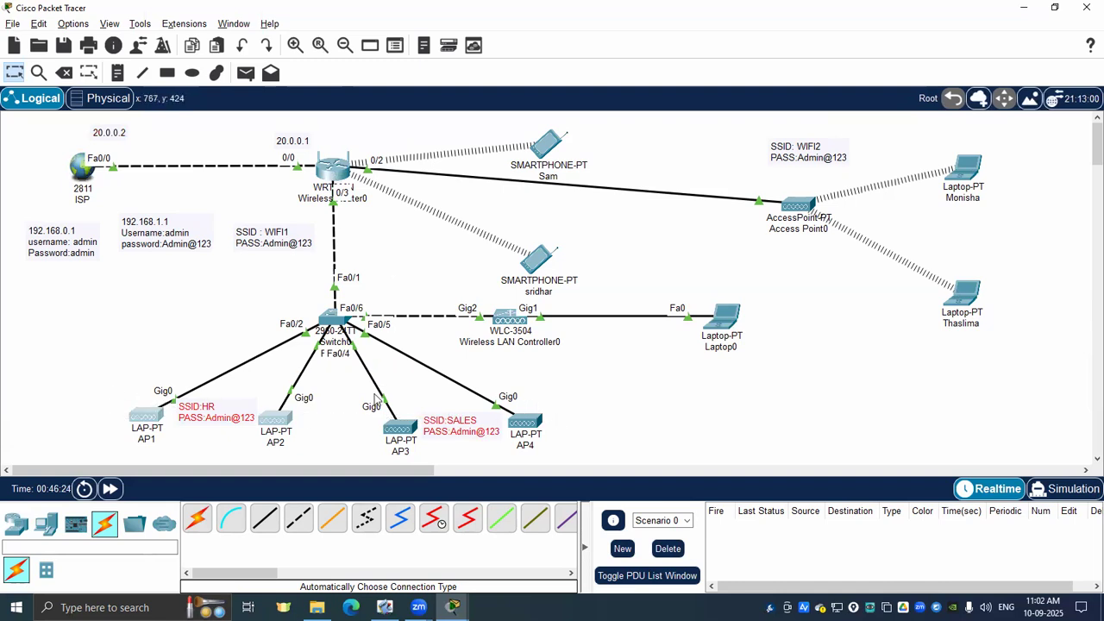
{"action": "left_click", "coordinate": [197, 363]}
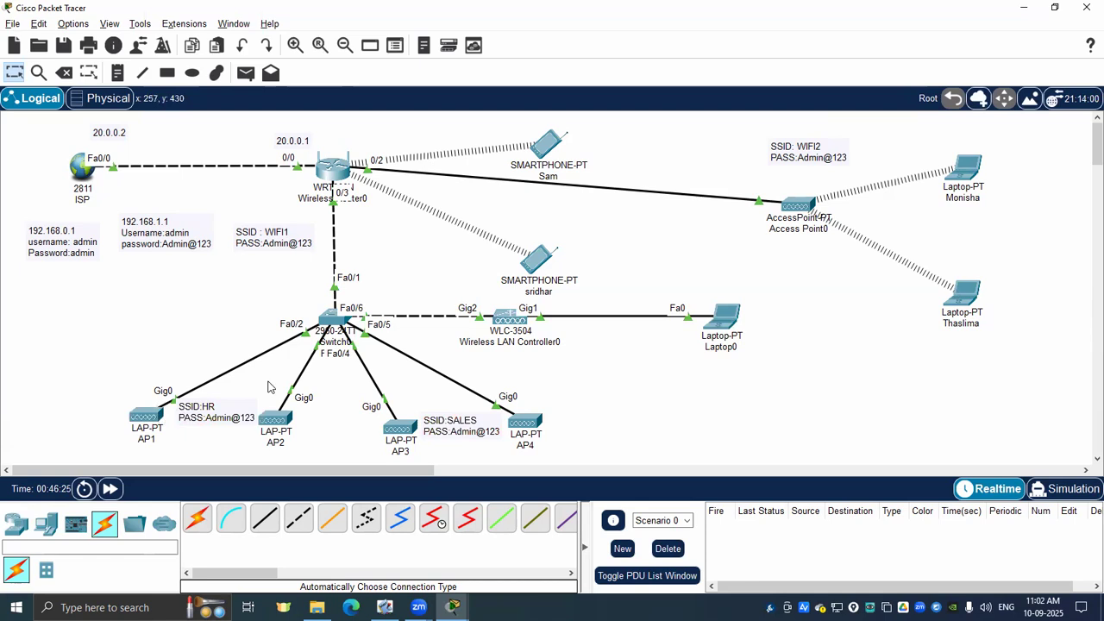
- Open Laptop0's browser, check the Access Point Summary on the controller's Monitor page, and refresh the page
{"action": "left_click", "coordinate": [709, 319]}
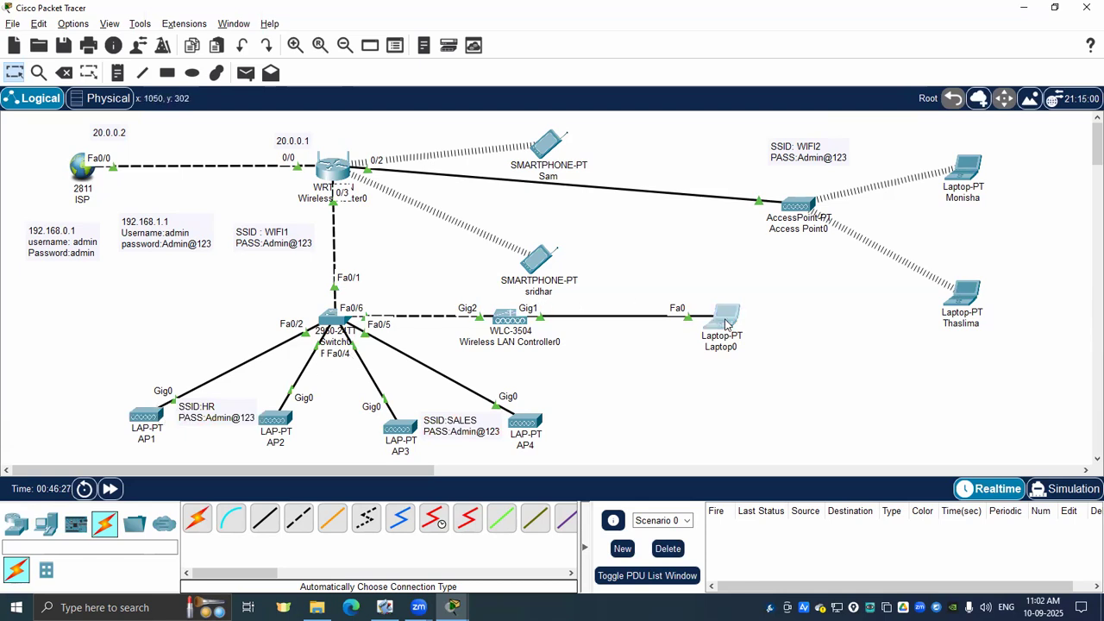
{"action": "left_click_drag", "start_coordinate": [882, 89], "coordinate": [394, 2]}
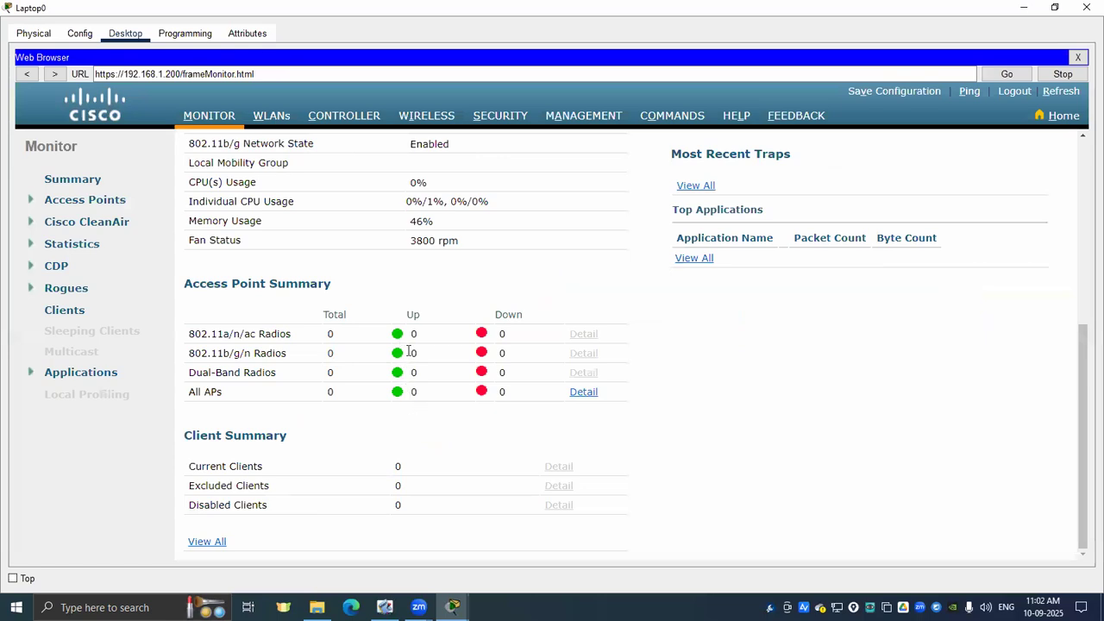
{"action": "scroll", "coordinate": [549, 399], "scroll_direction": "up", "scroll_amount": 5}
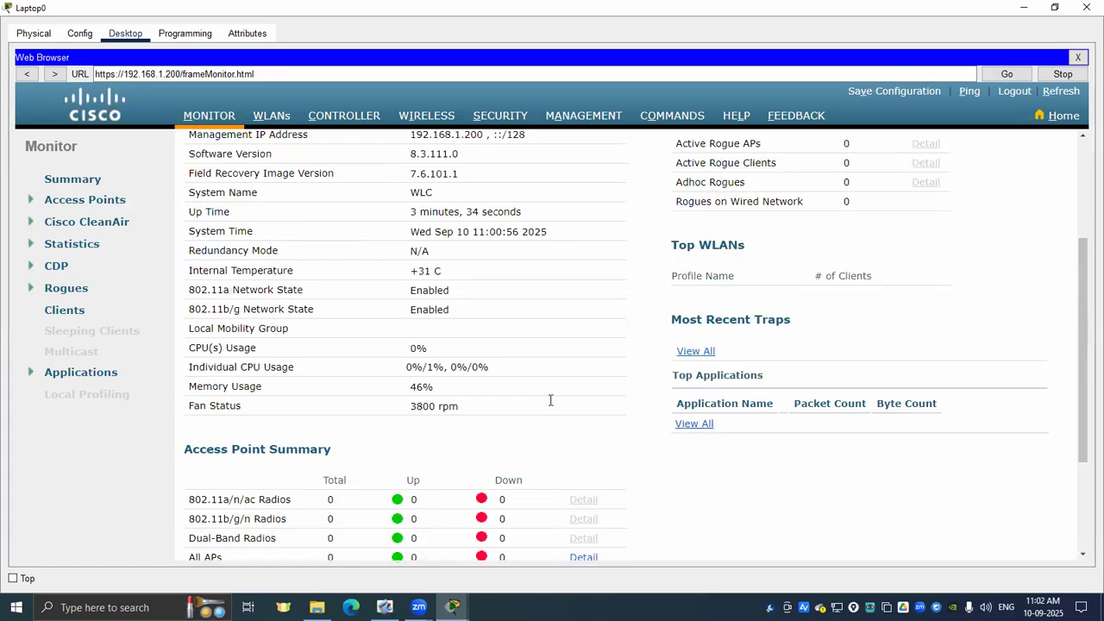
{"action": "scroll", "coordinate": [604, 400], "scroll_direction": "up", "scroll_amount": 1}
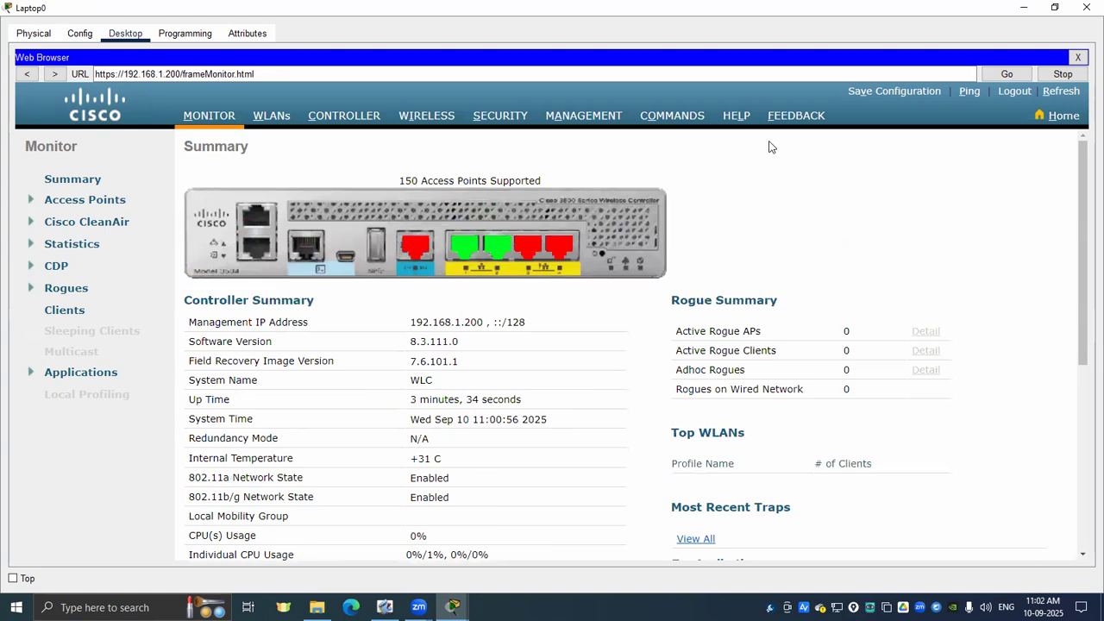
{"action": "scroll", "coordinate": [752, 342], "scroll_direction": "down", "scroll_amount": 3}
{"action": "left_click", "coordinate": [1060, 91]}
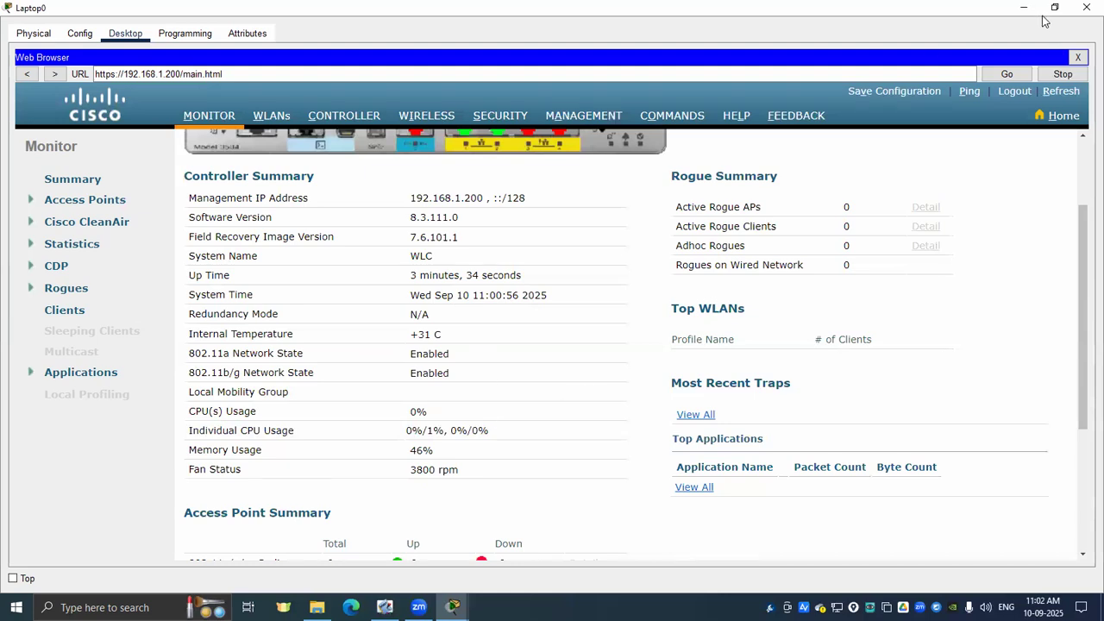
- Examine the refreshed Controller Summary and Access Point Summary for joined lightweight APs
{"action": "scroll", "coordinate": [734, 296], "scroll_direction": "down", "scroll_amount": 1}
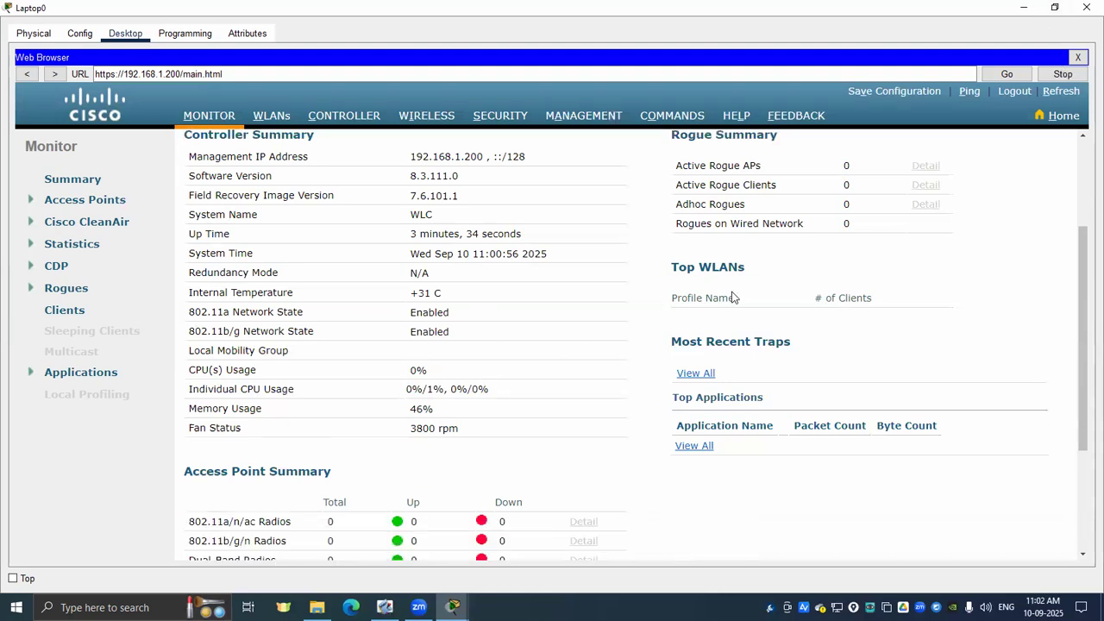
{"action": "scroll", "coordinate": [734, 293], "scroll_direction": "up", "scroll_amount": 2}
{"action": "scroll", "coordinate": [735, 290], "scroll_direction": "down", "scroll_amount": 1}
{"action": "scroll", "coordinate": [742, 285], "scroll_direction": "up", "scroll_amount": 1}
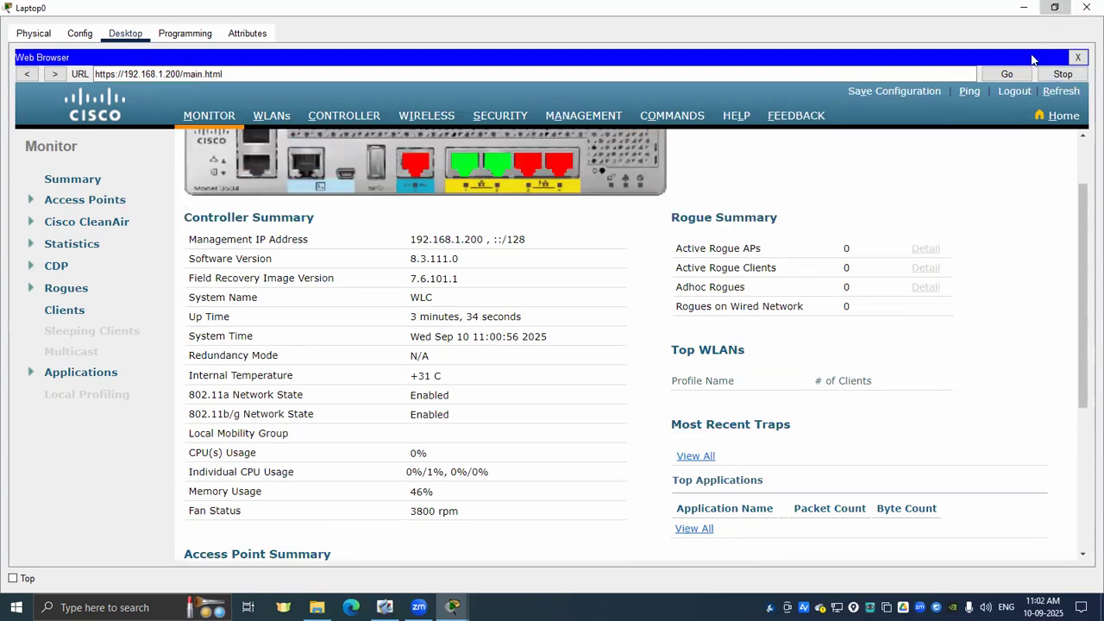
{"action": "left_click", "coordinate": [1054, 8]}
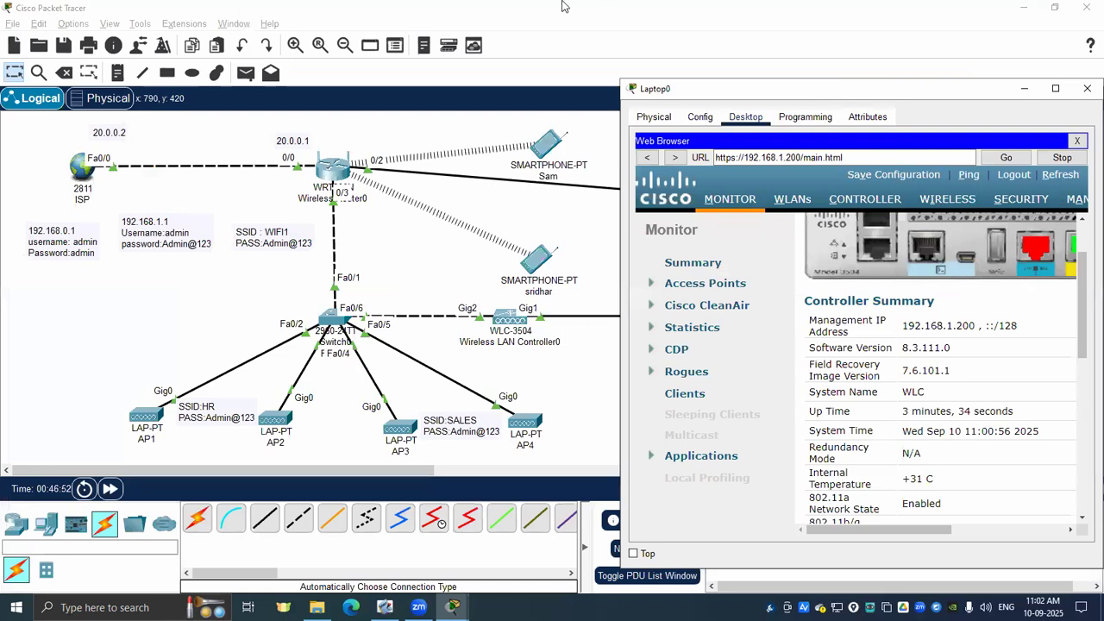
{"action": "left_click_drag", "start_coordinate": [563, 6], "coordinate": [561, 1]}
{"action": "scroll", "coordinate": [552, 347], "scroll_direction": "down", "scroll_amount": 4}
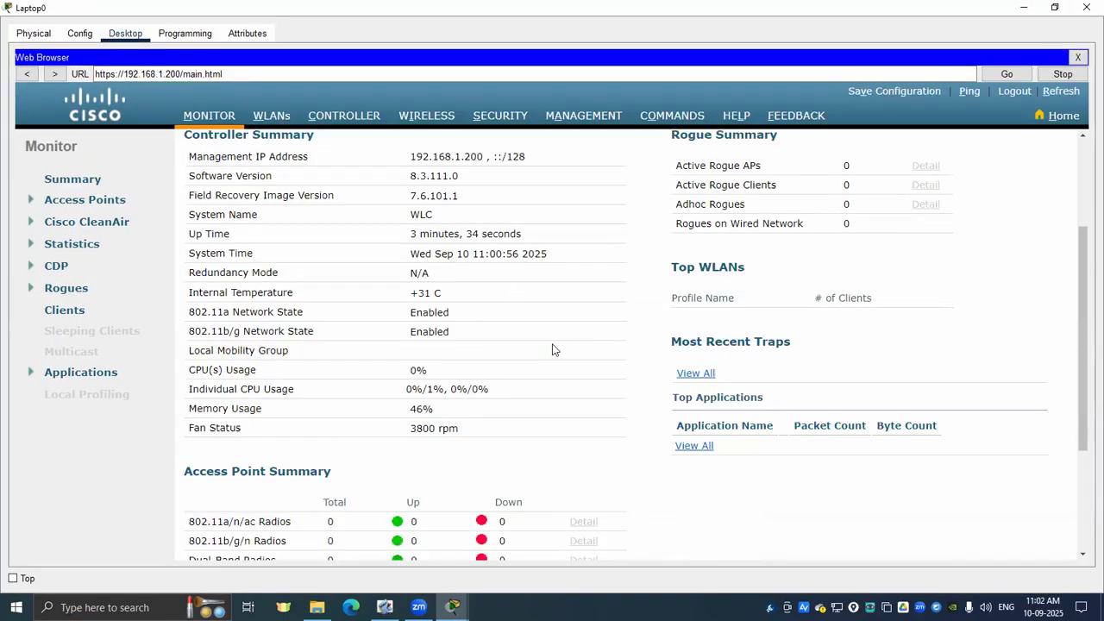
{"action": "scroll", "coordinate": [633, 438], "scroll_direction": "up", "scroll_amount": 2}
- Fast-forward the simulation time and look at the controller summary on Laptop0 again
{"action": "left_click", "coordinate": [1054, 7]}
{"action": "left_click", "coordinate": [107, 492]}
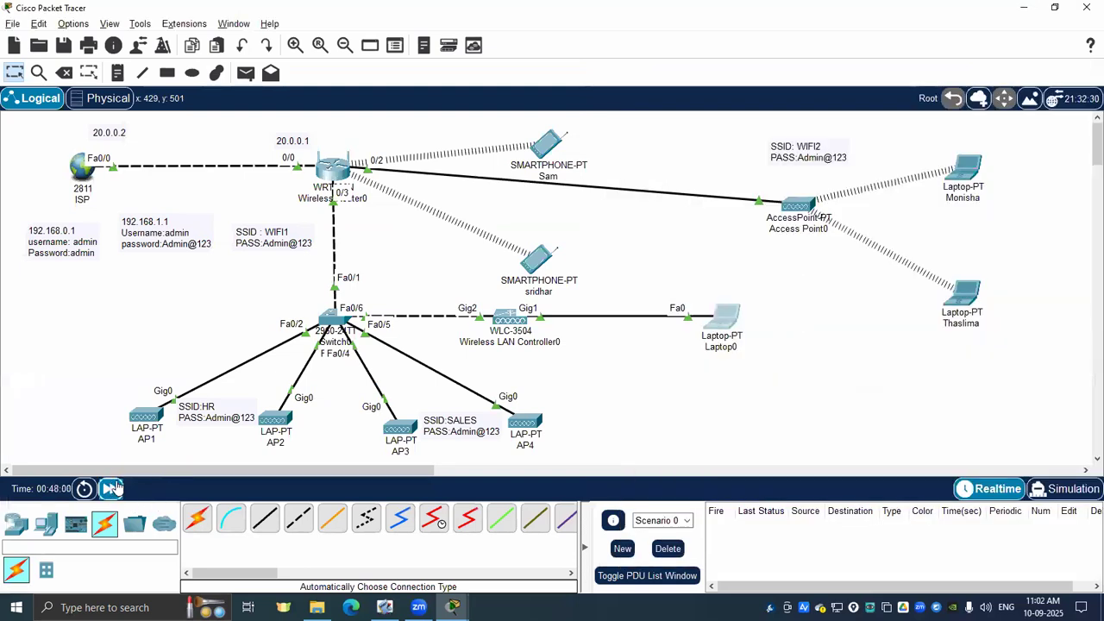
{"action": "left_click", "coordinate": [115, 489]}
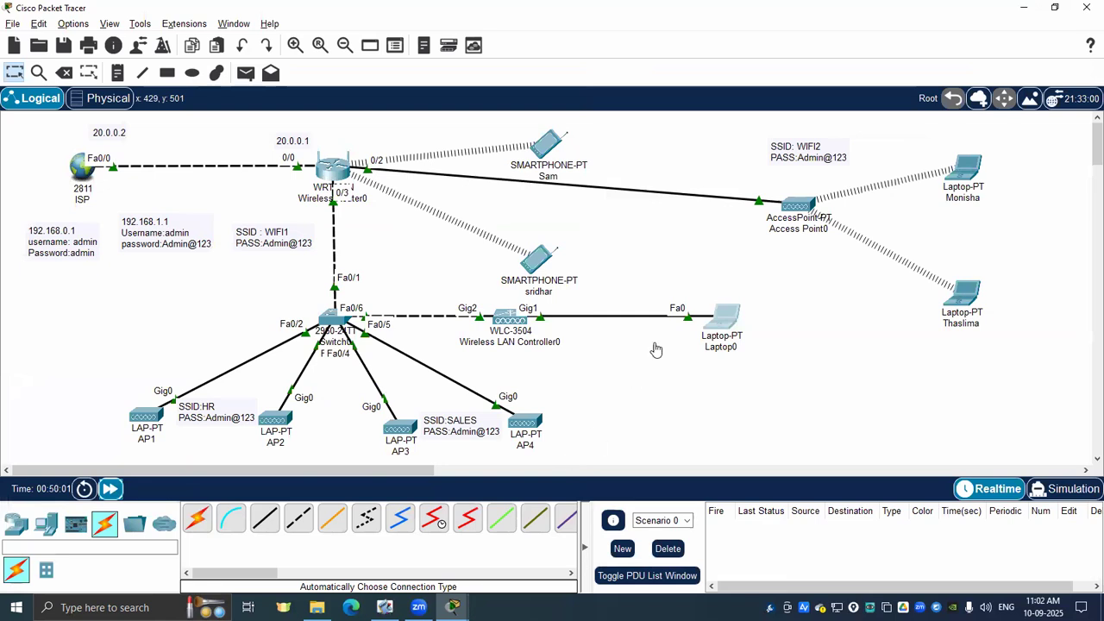
{"action": "left_click", "coordinate": [732, 320]}
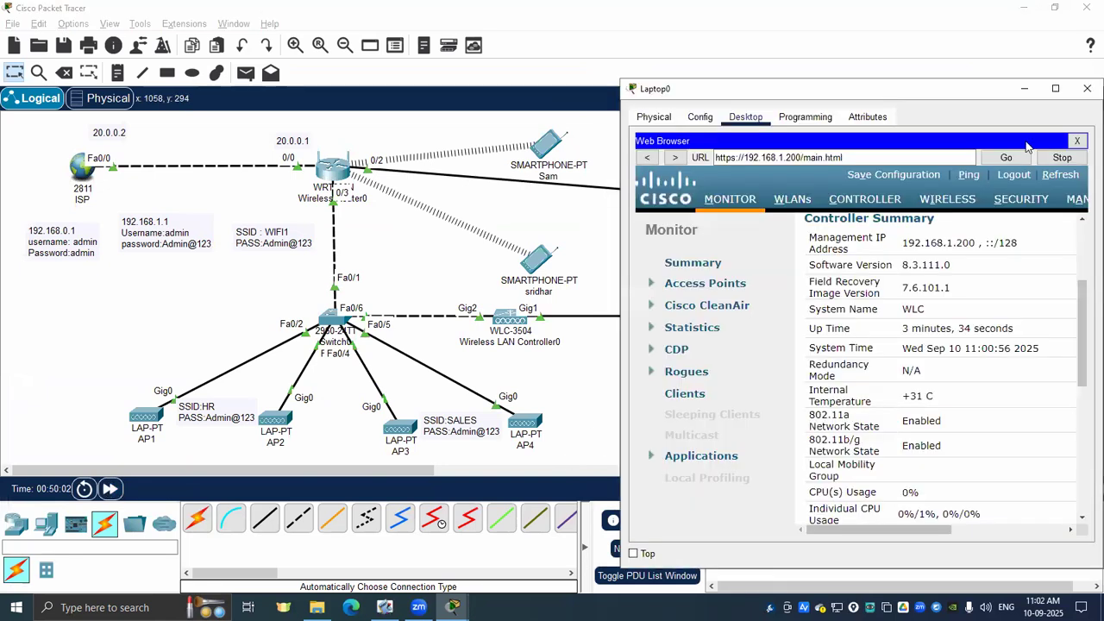
{"action": "left_click_drag", "start_coordinate": [947, 95], "coordinate": [697, 9]}
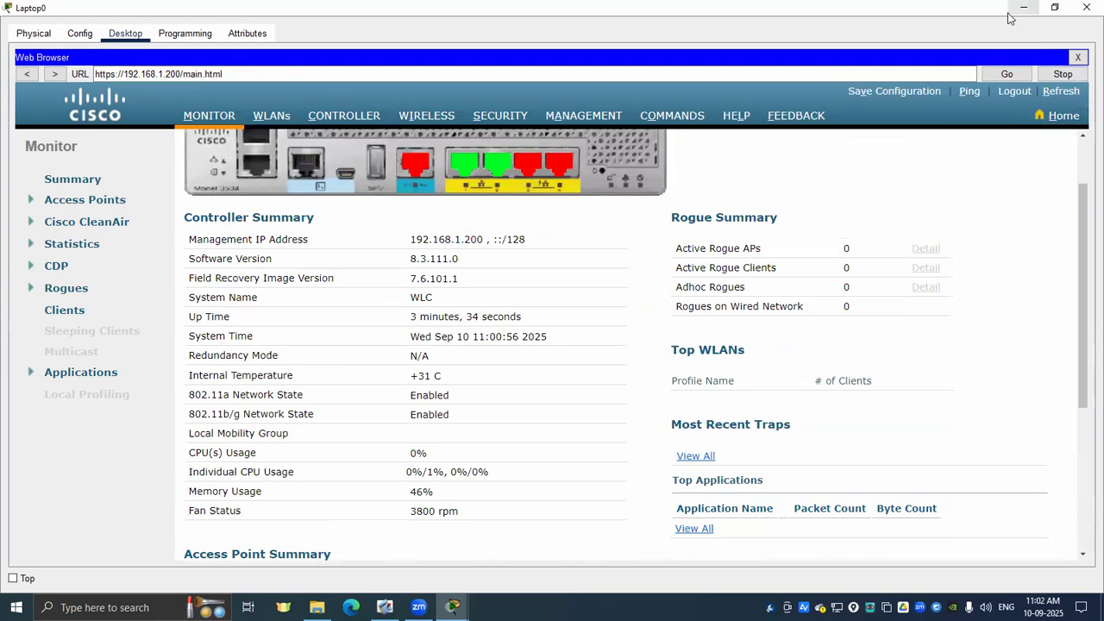
{"action": "left_click", "coordinate": [1024, 11]}
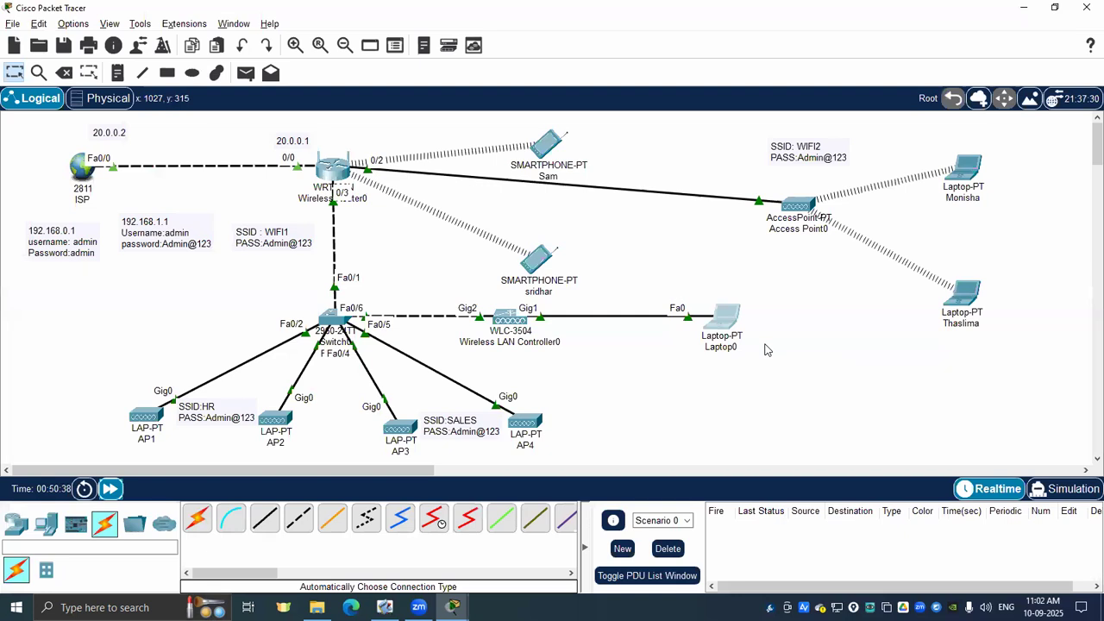
- Reload the controller's Monitor page in Laptop0's browser
{"action": "left_click", "coordinate": [721, 320]}
{"action": "scroll", "coordinate": [894, 385], "scroll_direction": "down", "scroll_amount": 4}
{"action": "scroll", "coordinate": [907, 358], "scroll_direction": "up", "scroll_amount": 1}
{"action": "left_click", "coordinate": [730, 199]}
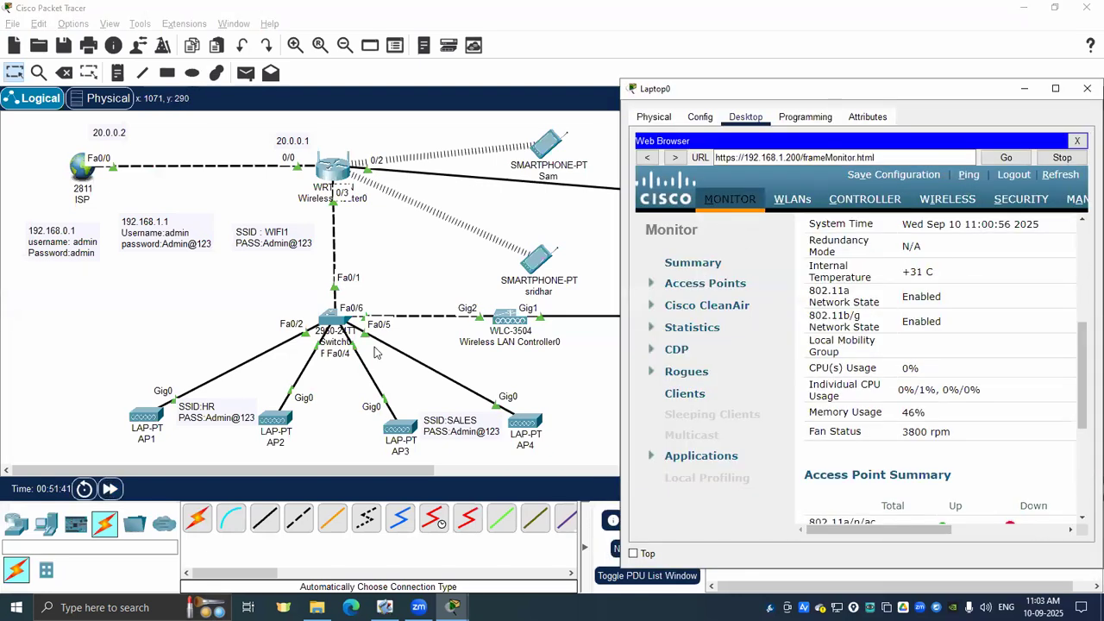
- Fast-forward the simulation time repeatedly to give the lightweight APs time to join the controller
{"action": "left_click", "coordinate": [104, 490]}
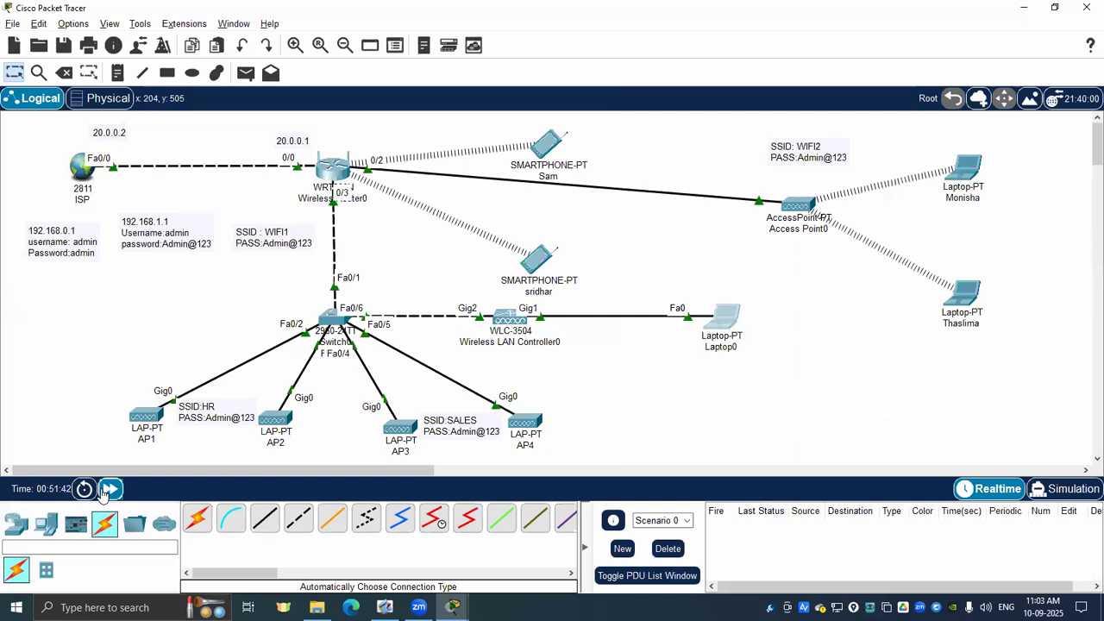
{"action": "left_click", "coordinate": [110, 489]}
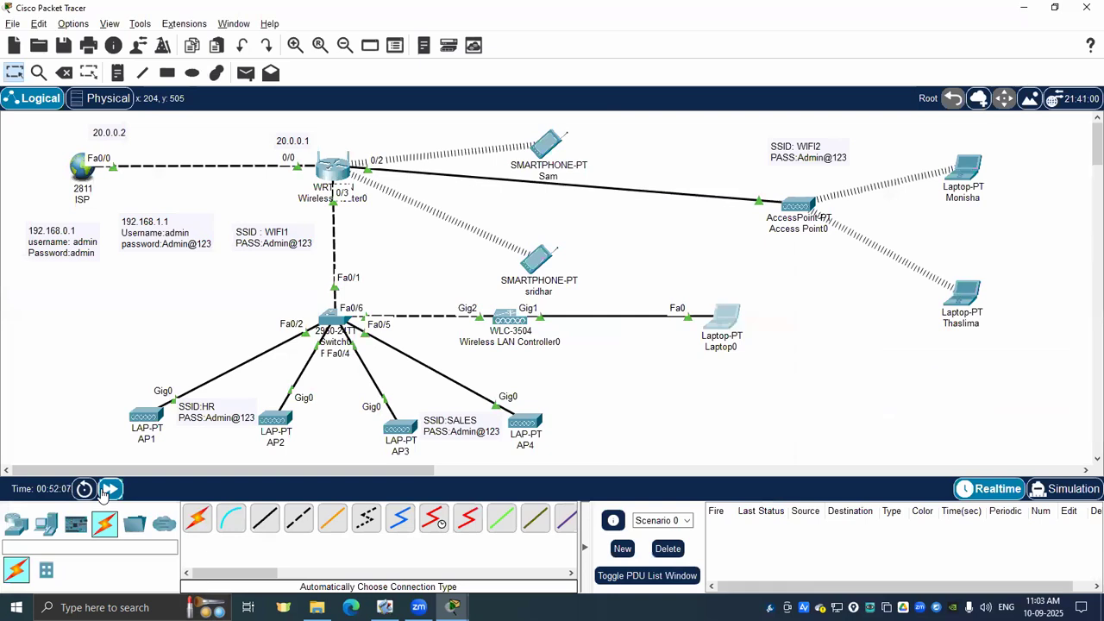
{"action": "left_click", "coordinate": [105, 490]}
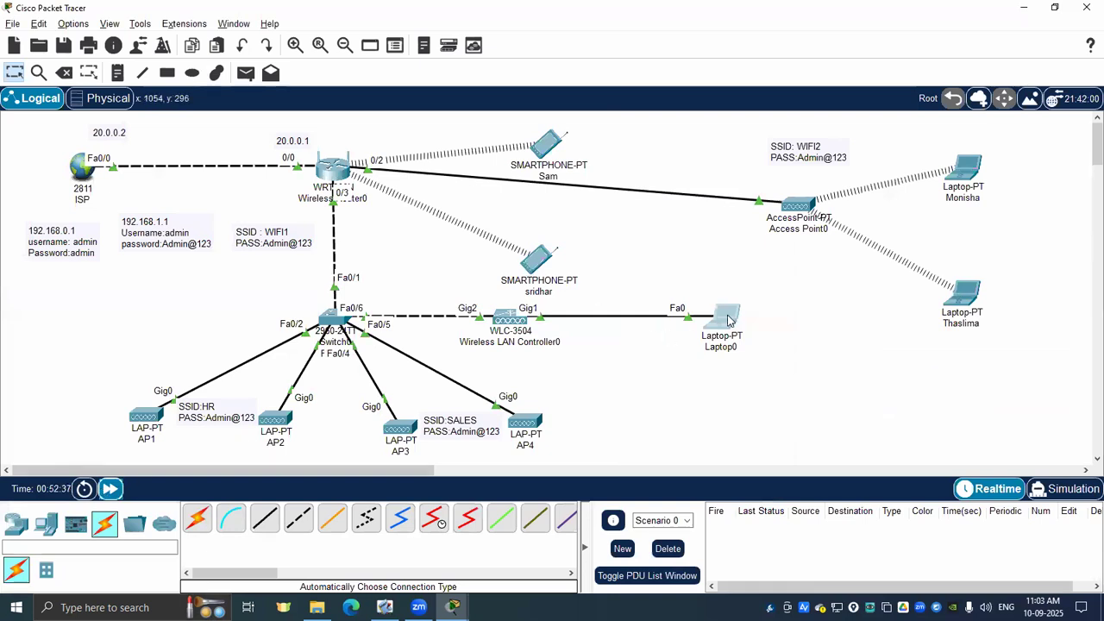
- Check the radio and All APs rows of the Access Point Summary on Laptop0, then return to the topology
{"action": "left_click", "coordinate": [729, 319]}
{"action": "scroll", "coordinate": [980, 387], "scroll_direction": "down", "scroll_amount": 9}
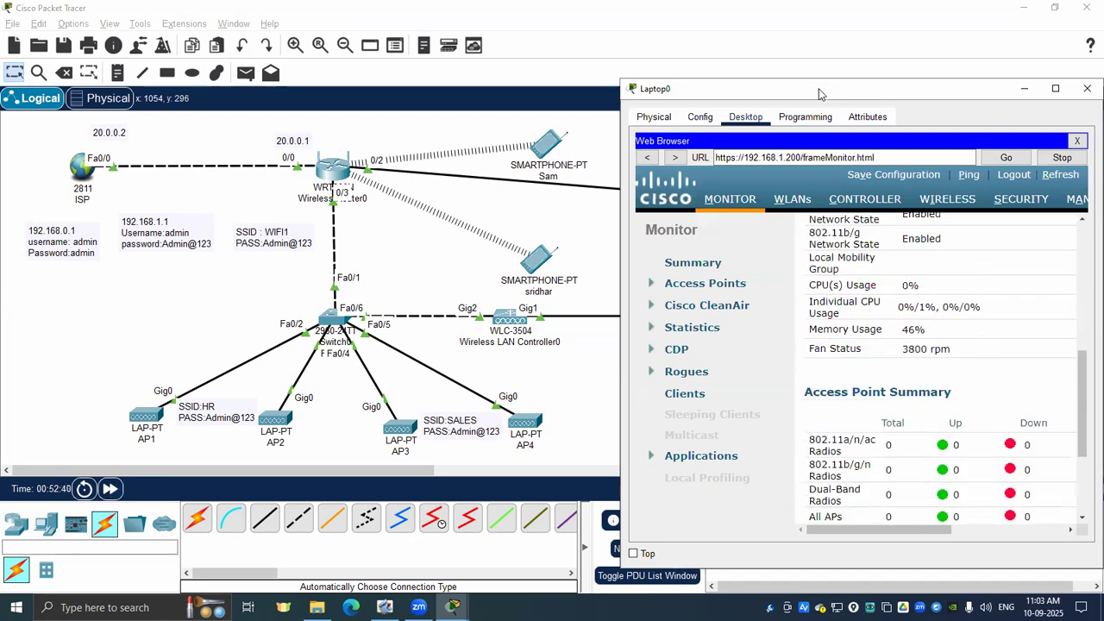
{"action": "left_click_drag", "start_coordinate": [772, 87], "coordinate": [529, 1]}
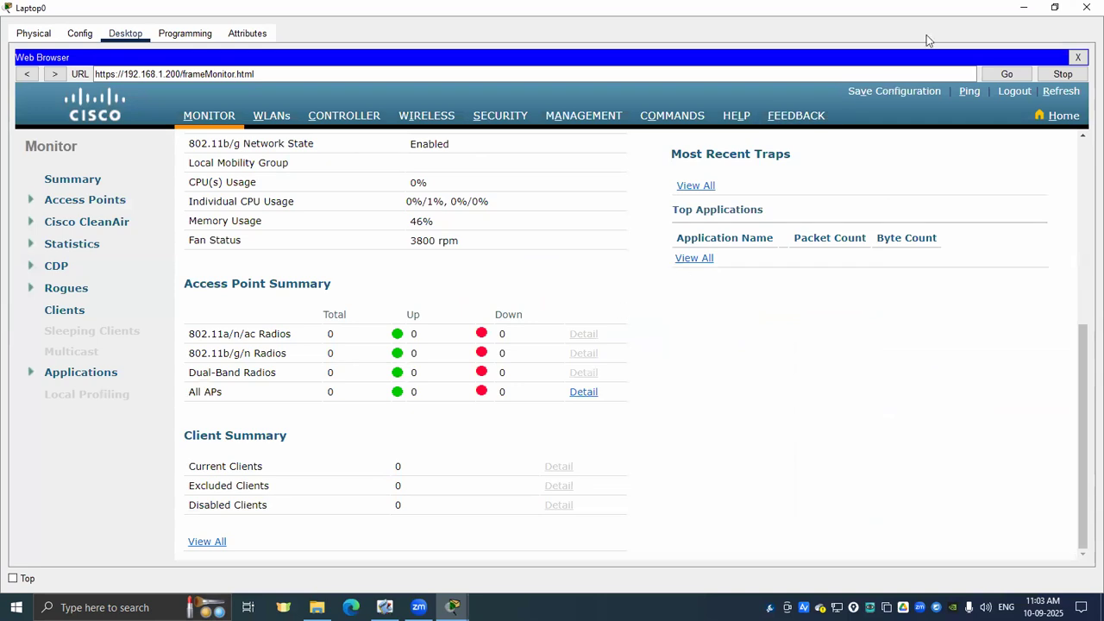
{"action": "double_click", "coordinate": [727, 21]}
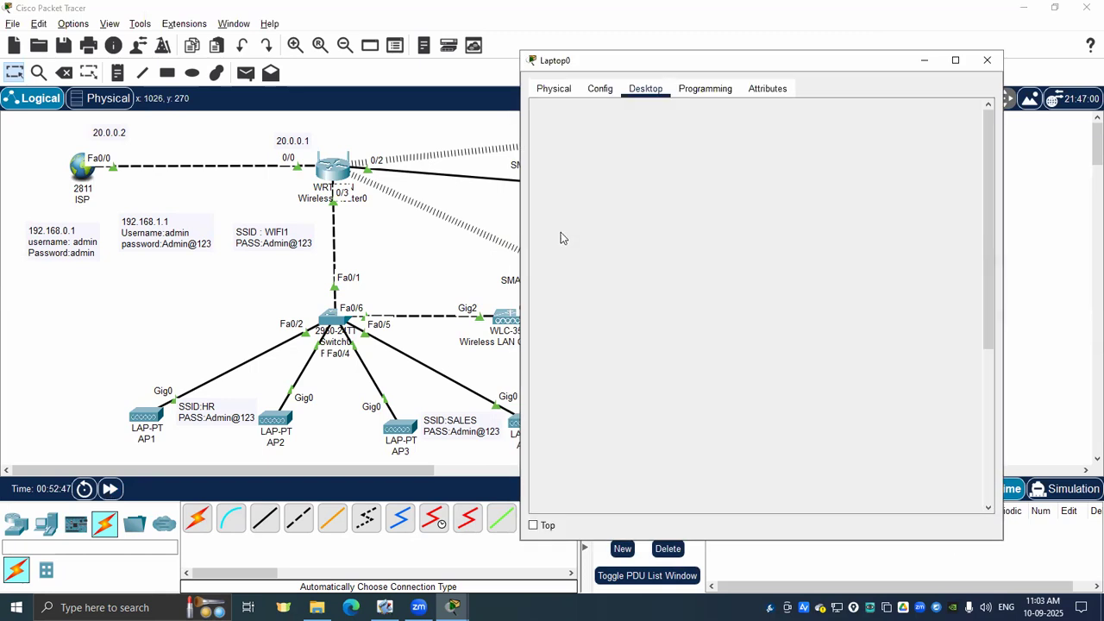
{"action": "left_click", "coordinate": [649, 92]}
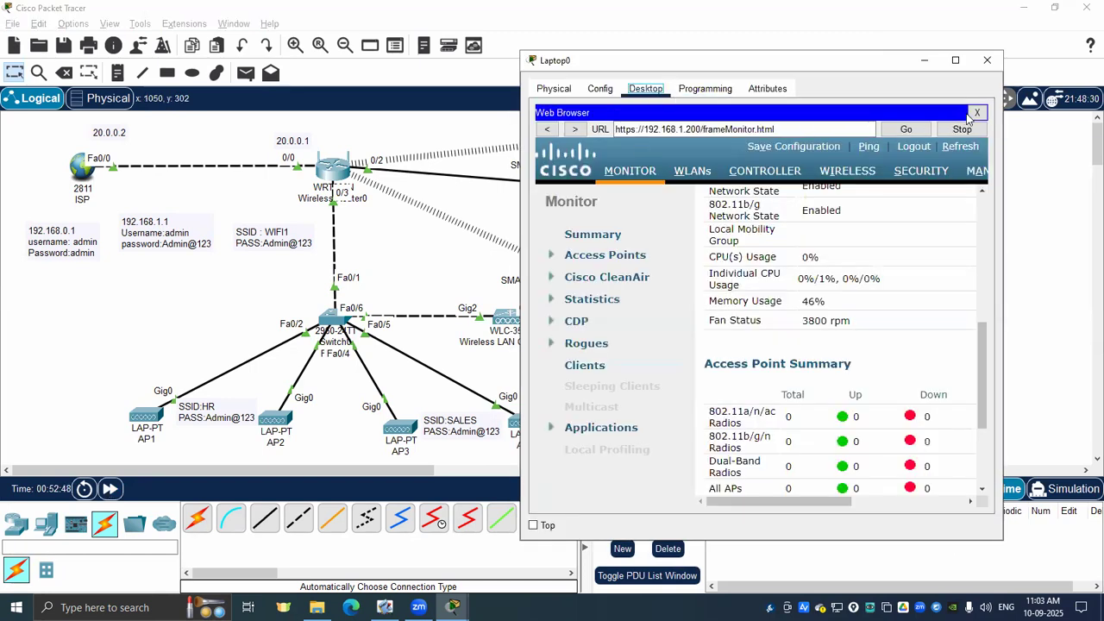
{"action": "left_click_drag", "start_coordinate": [836, 69], "coordinate": [824, 52]}
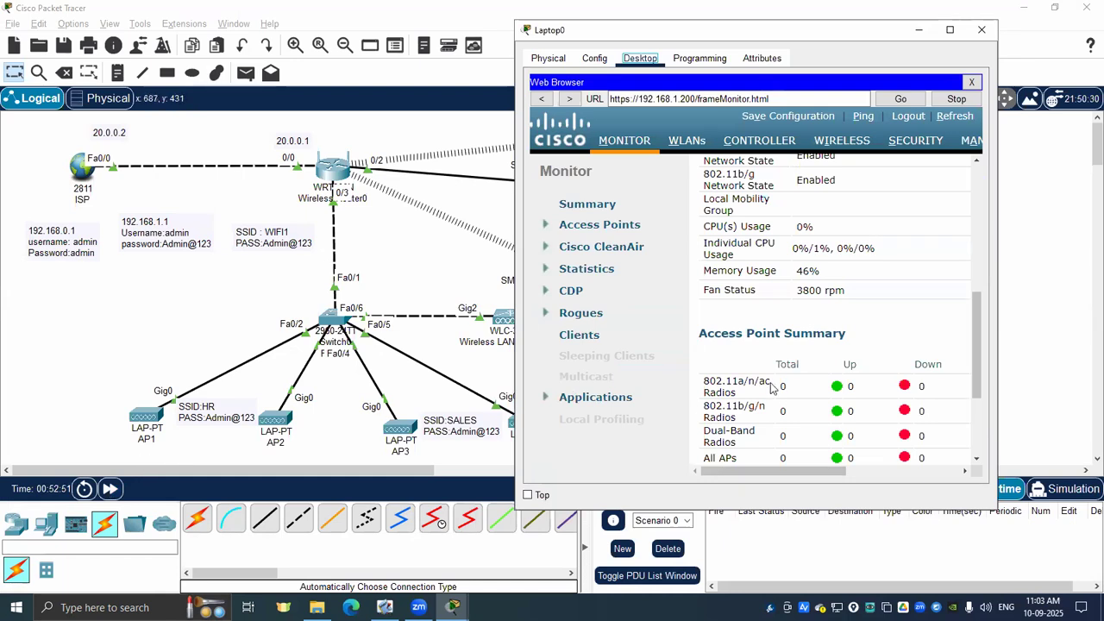
{"action": "scroll", "coordinate": [770, 382], "scroll_direction": "down", "scroll_amount": 2}
{"action": "left_click", "coordinate": [438, 255]}
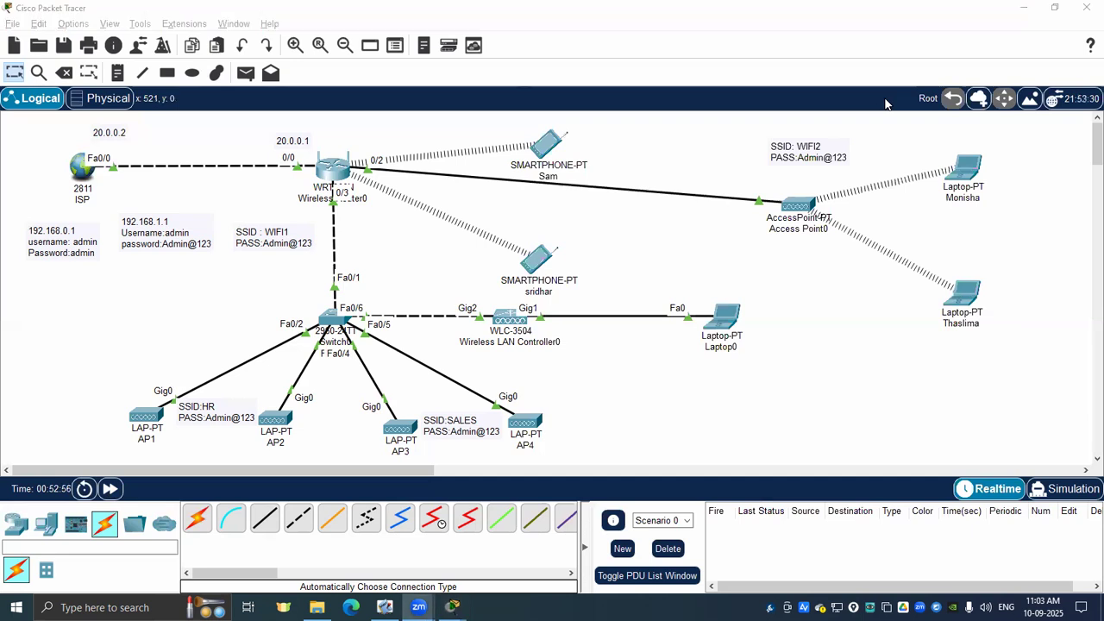
- Return to Laptop0's browser and bring the Access Point Summary into view alongside the topology with Wireless LAN Controller1
{"action": "key", "text": "alt+Tab"}
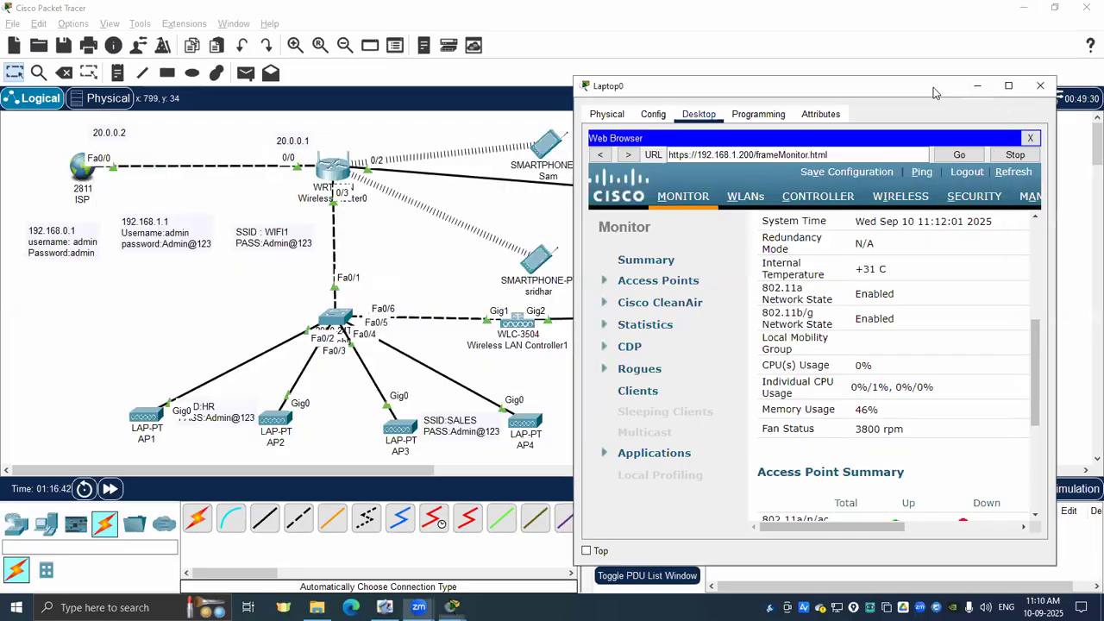
{"action": "left_click_drag", "start_coordinate": [934, 88], "coordinate": [863, 47]}
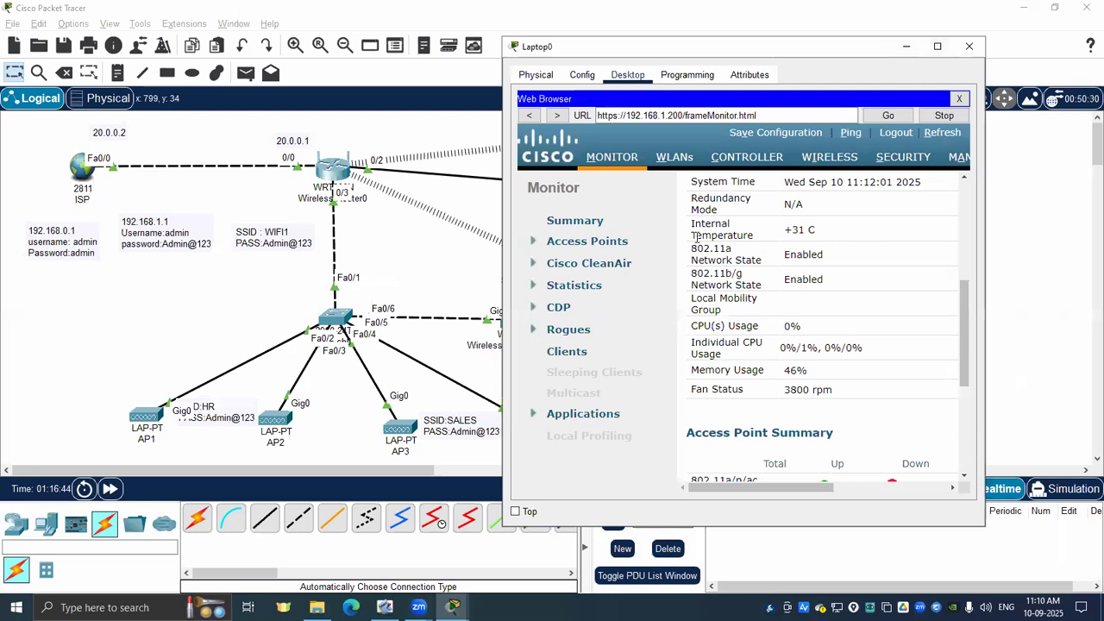
{"action": "left_click_drag", "start_coordinate": [672, 55], "coordinate": [749, 72]}
{"action": "scroll", "coordinate": [905, 401], "scroll_direction": "up", "scroll_amount": 2}
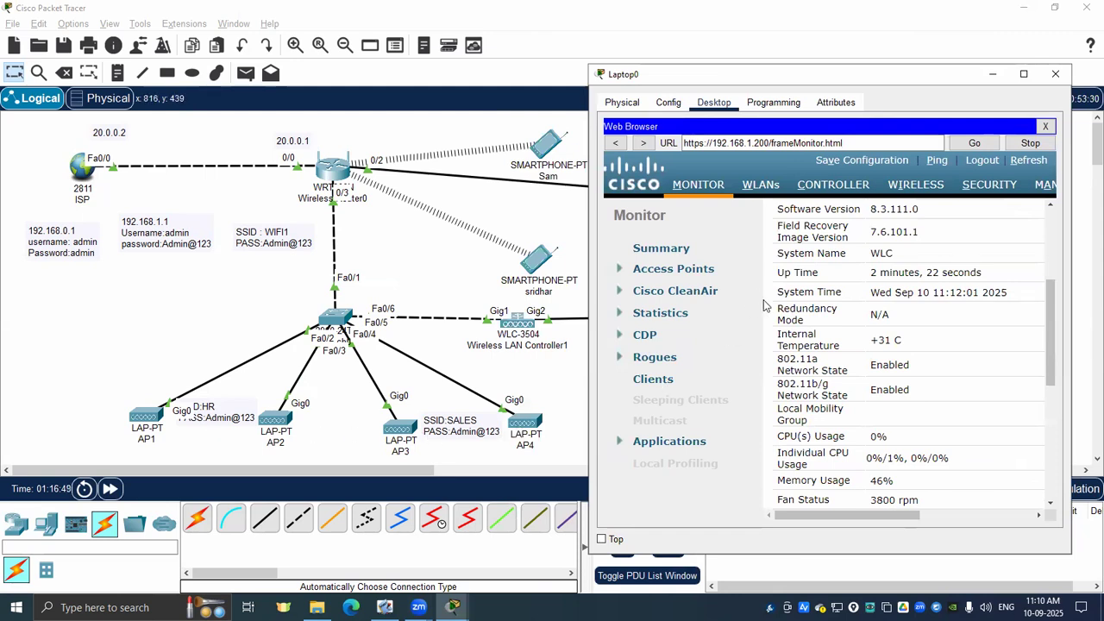
{"action": "scroll", "coordinate": [862, 345], "scroll_direction": "down", "scroll_amount": 7}
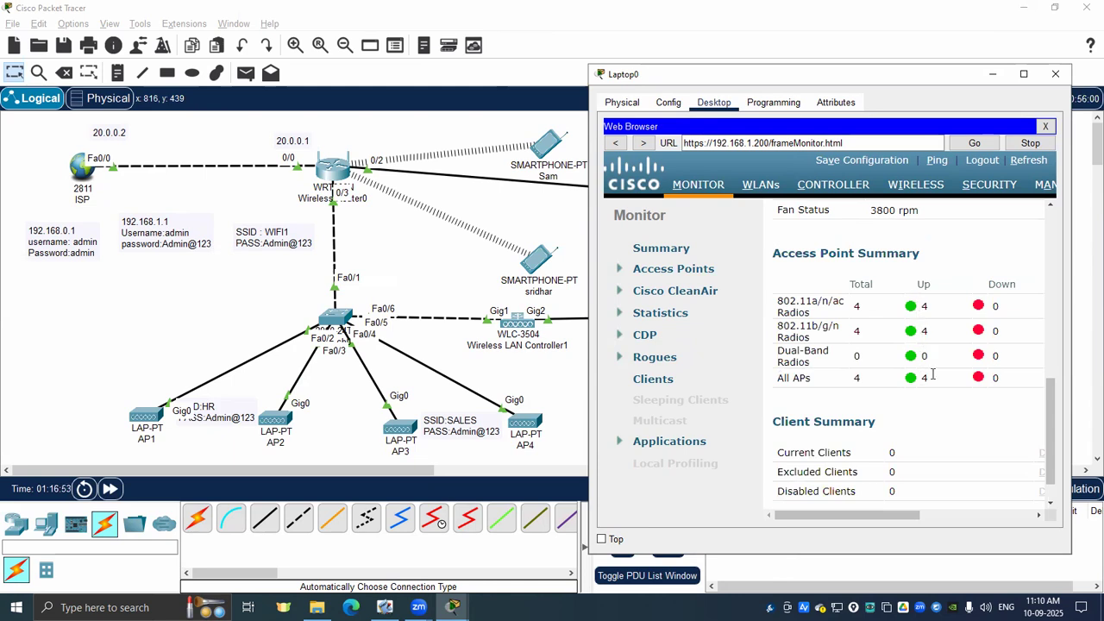
- Compare the Up values of the 802.11a/n/ac radios, 802.11b/g/n radios and All APs rows
{"action": "double_click", "coordinate": [925, 307]}
{"action": "double_click", "coordinate": [924, 332]}
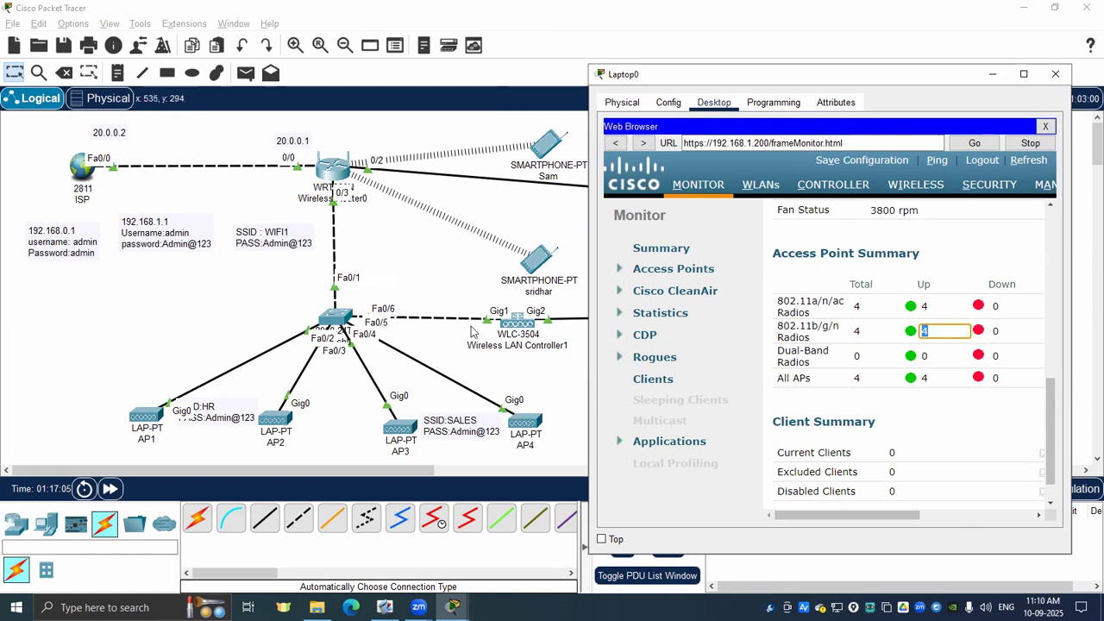
{"action": "left_click", "coordinate": [644, 317]}
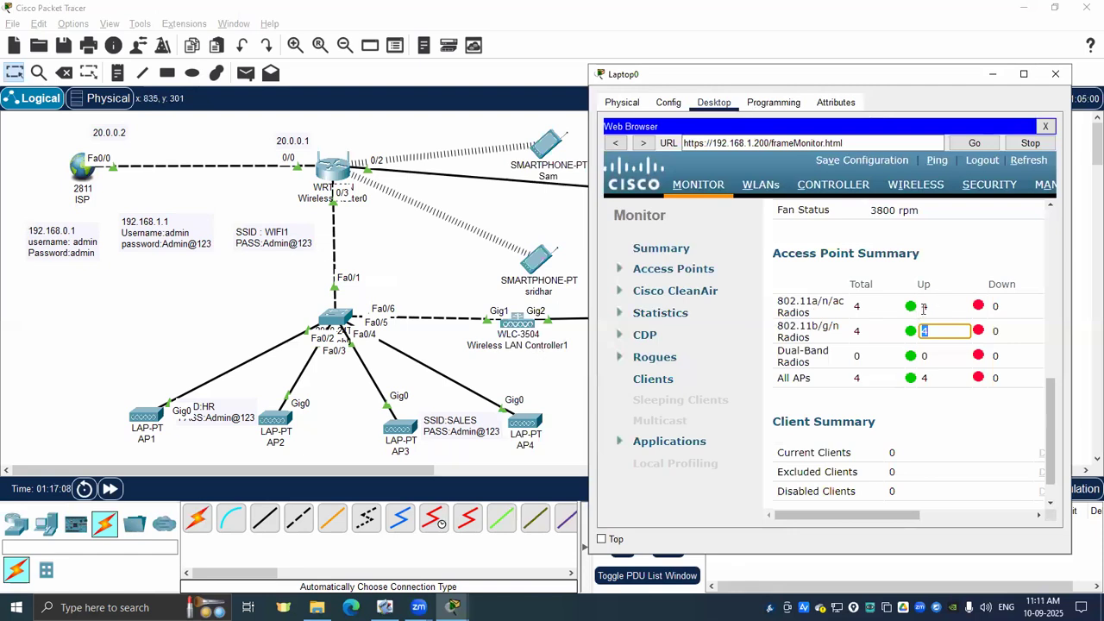
{"action": "left_click", "coordinate": [928, 308]}
{"action": "left_click", "coordinate": [919, 381]}
{"action": "left_click_drag", "start_coordinate": [805, 379], "coordinate": [784, 378]}
- Request the All APs detail from the Access Point Summary and widen Laptop0's window
{"action": "left_click", "coordinate": [1023, 74]}
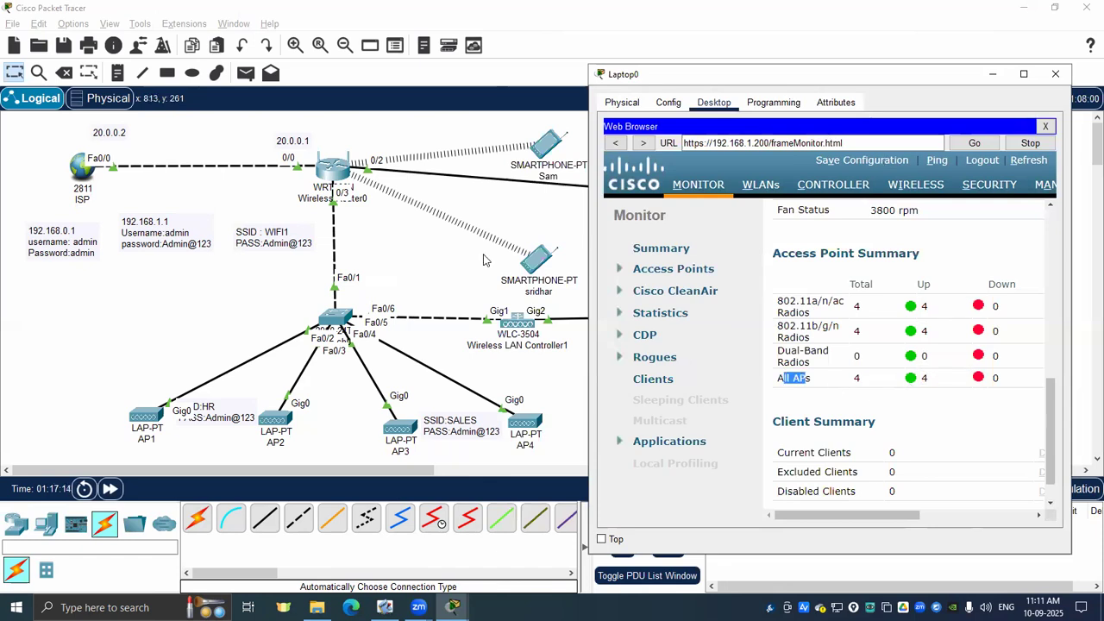
{"action": "left_click", "coordinate": [419, 388]}
{"action": "left_click", "coordinate": [369, 336]}
{"action": "left_click", "coordinate": [583, 393]}
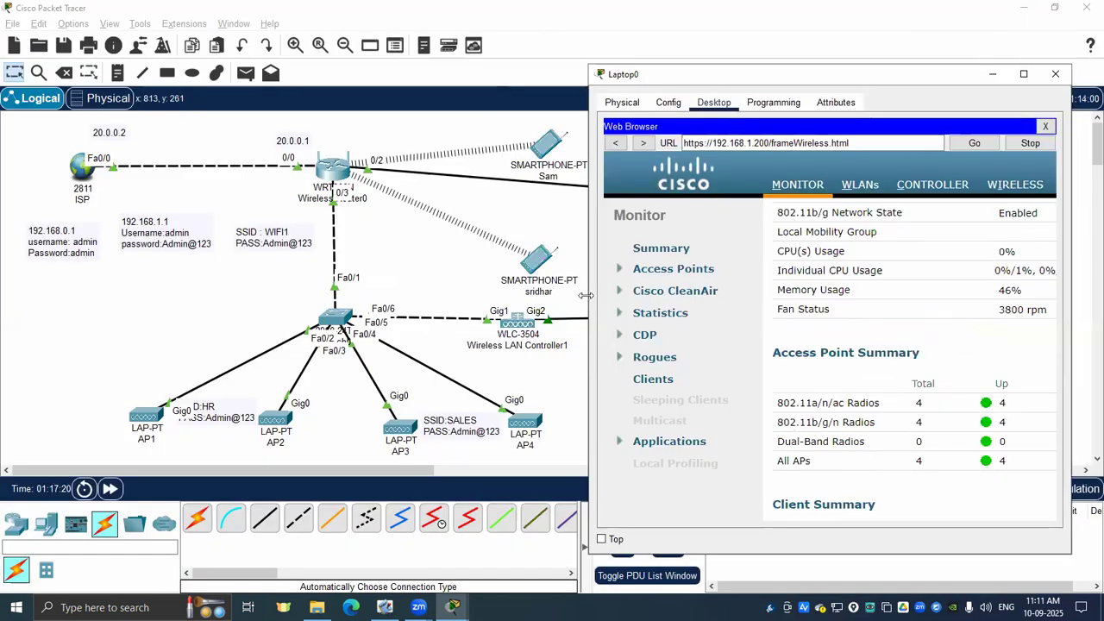
{"action": "left_click_drag", "start_coordinate": [585, 296], "coordinate": [238, 297]}
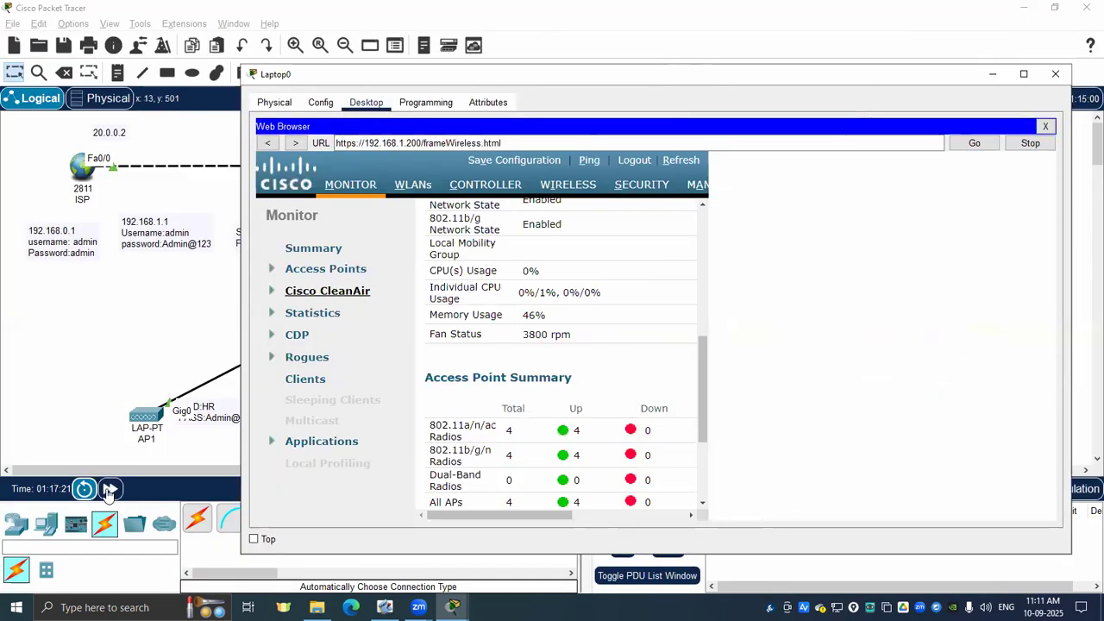
- Keep Laptop0's window on top and review the columns of the All APs table for the four access points
{"action": "left_click", "coordinate": [254, 539]}
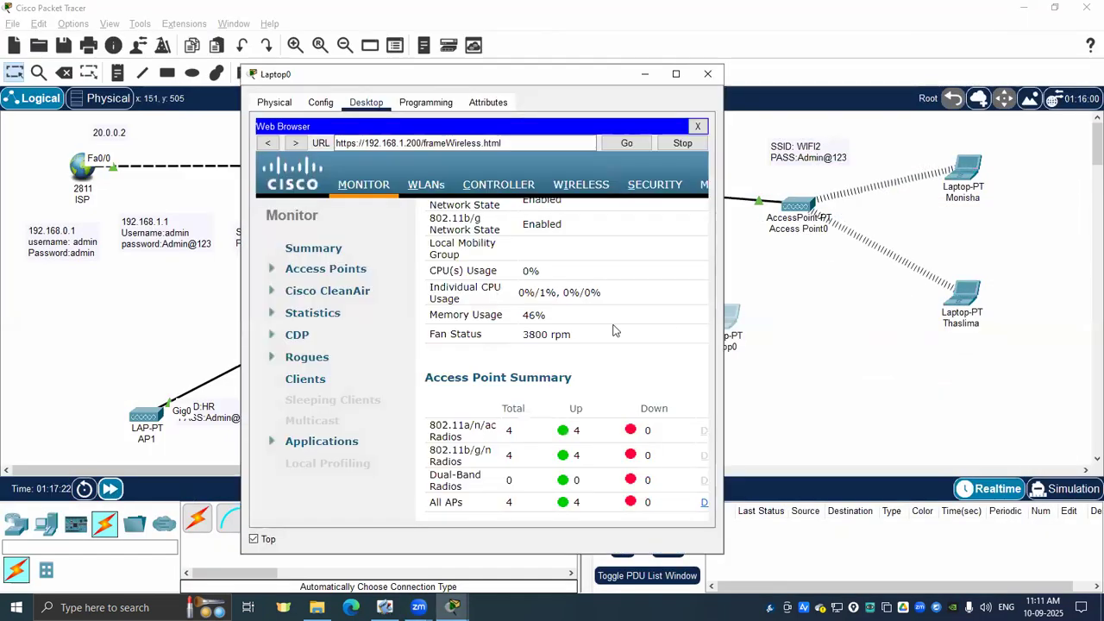
{"action": "left_click", "coordinate": [678, 75]}
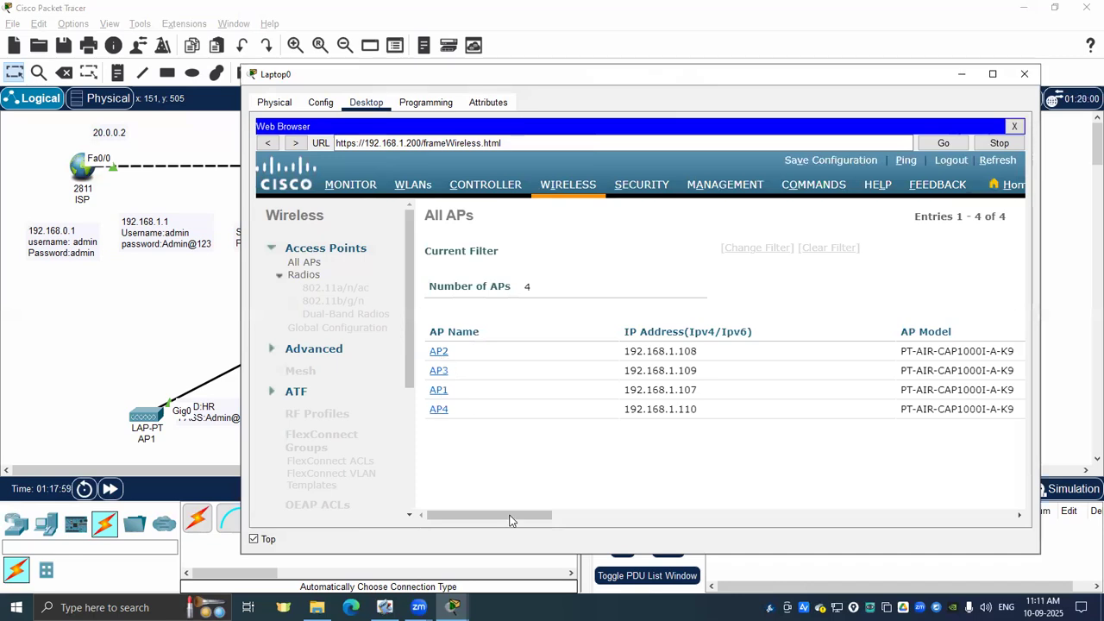
{"action": "left_click_drag", "start_coordinate": [554, 523], "coordinate": [615, 397]}
{"action": "left_click_drag", "start_coordinate": [614, 516], "coordinate": [762, 525]}
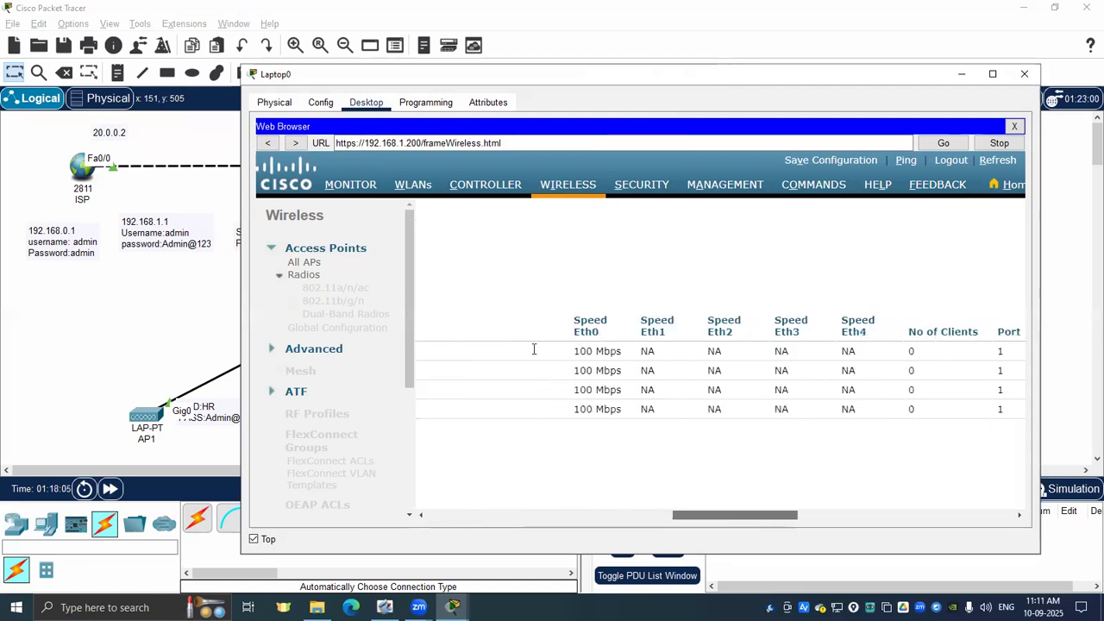
{"action": "left_click_drag", "start_coordinate": [771, 522], "coordinate": [980, 526]}
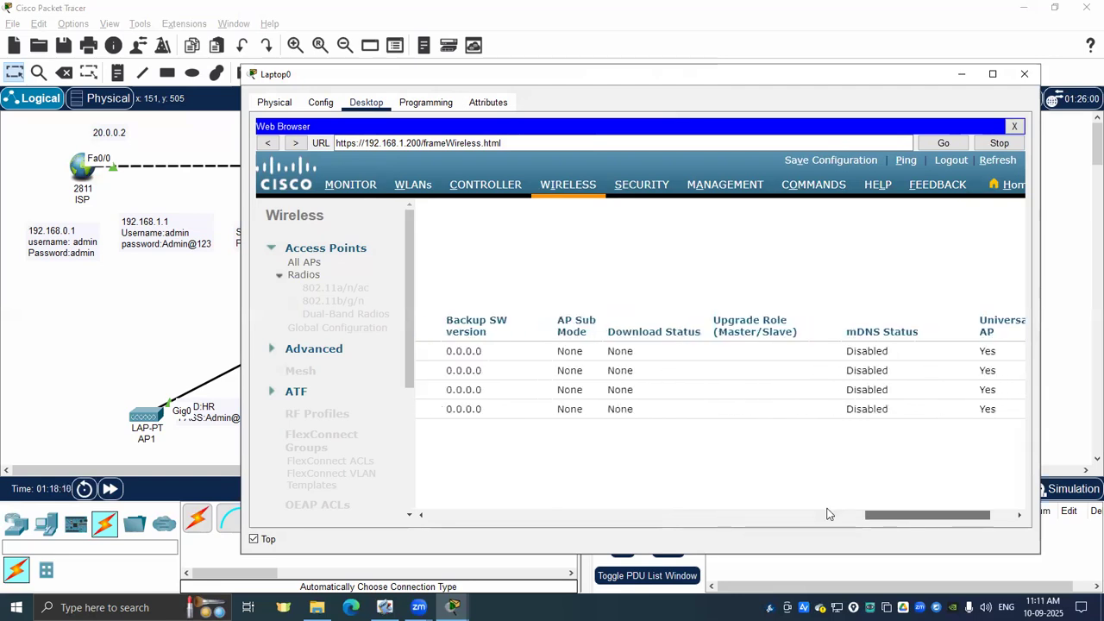
{"action": "left_click", "coordinate": [828, 515]}
{"action": "scroll", "coordinate": [513, 502], "scroll_direction": "left", "scroll_amount": 10}
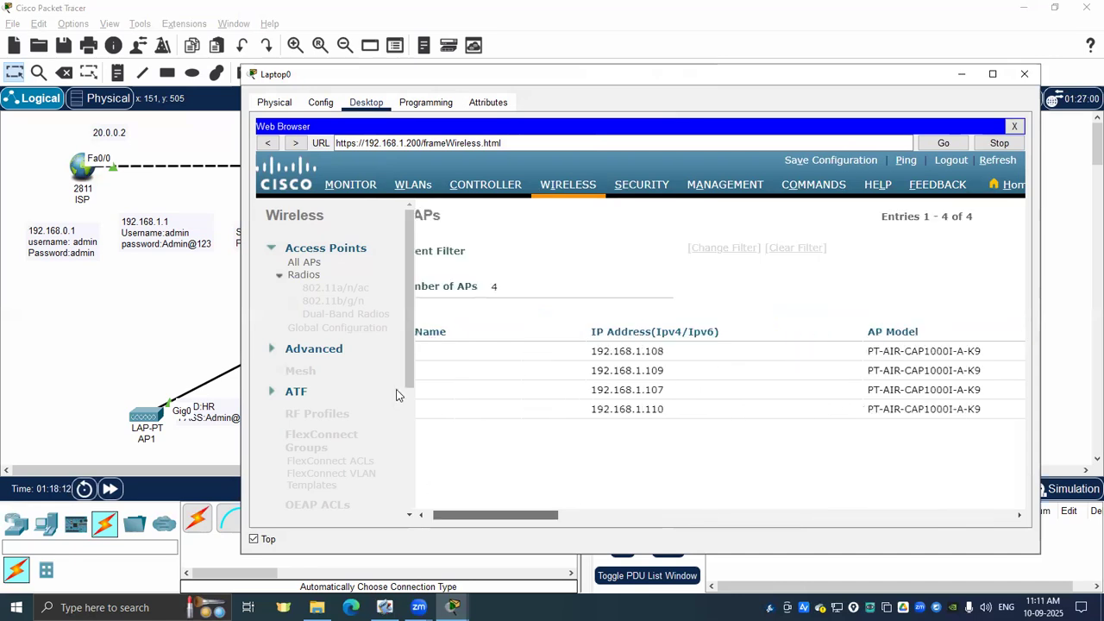
{"action": "scroll", "coordinate": [446, 491], "scroll_direction": "left", "scroll_amount": 1}
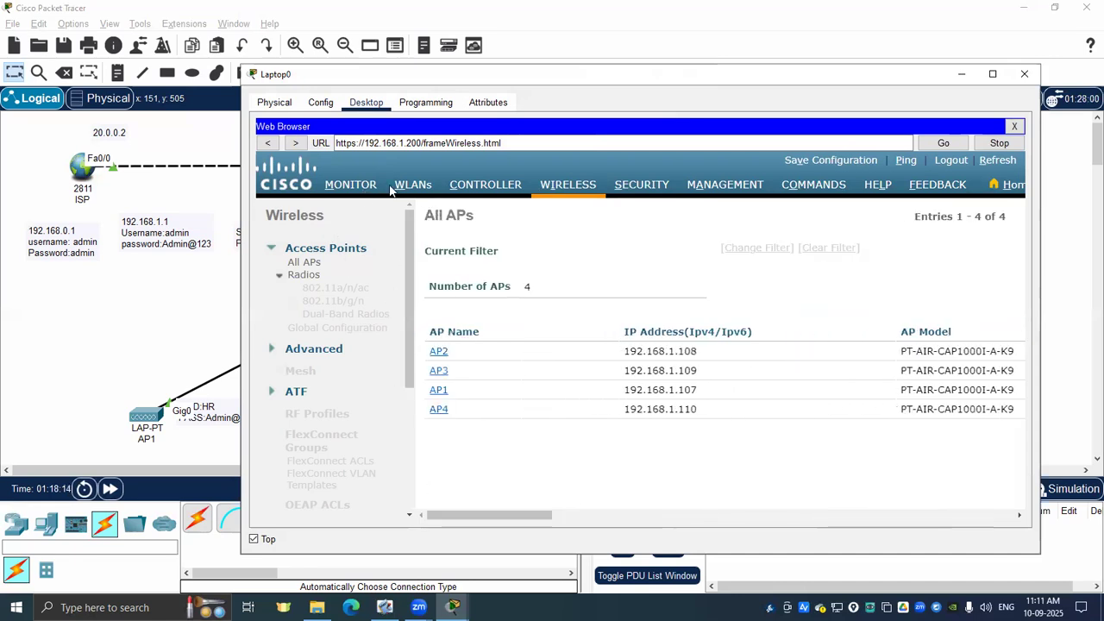
- Return the controller to its Monitor page, hide Laptop0's window, and move the SSID:HR note clear of AP1's Gig0 label
{"action": "left_click", "coordinate": [340, 187]}
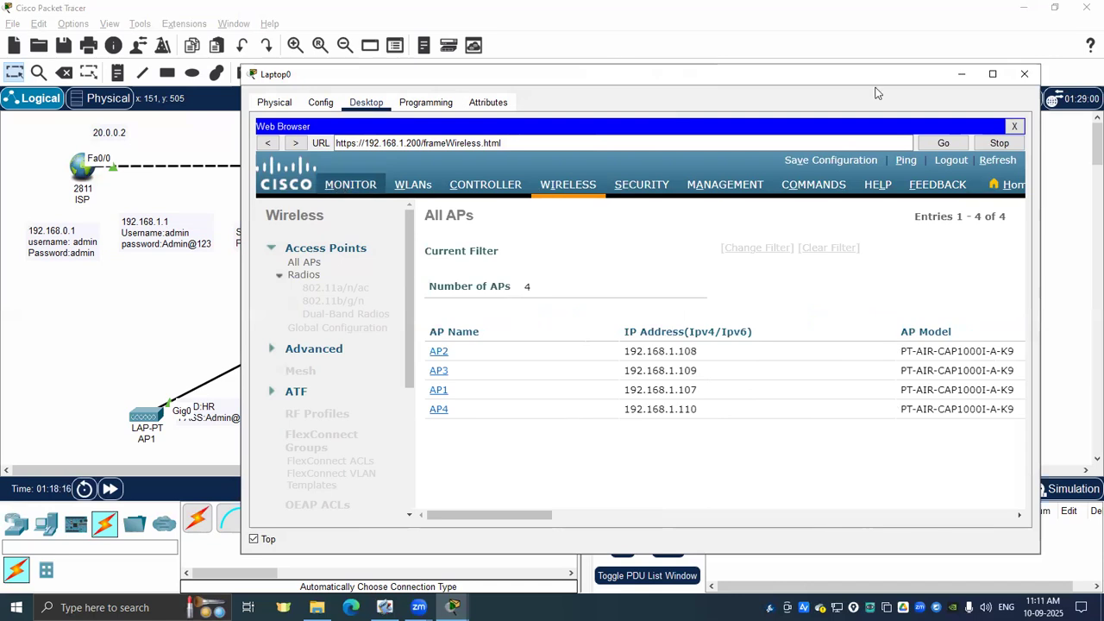
{"action": "left_click", "coordinate": [962, 75]}
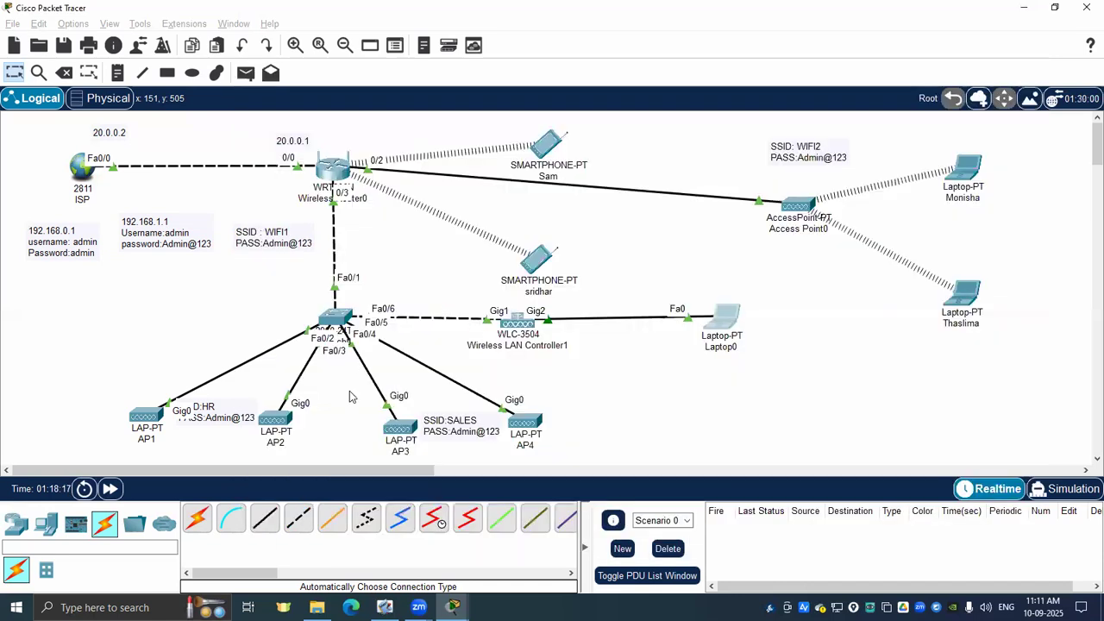
{"action": "key", "text": "alt+d"}
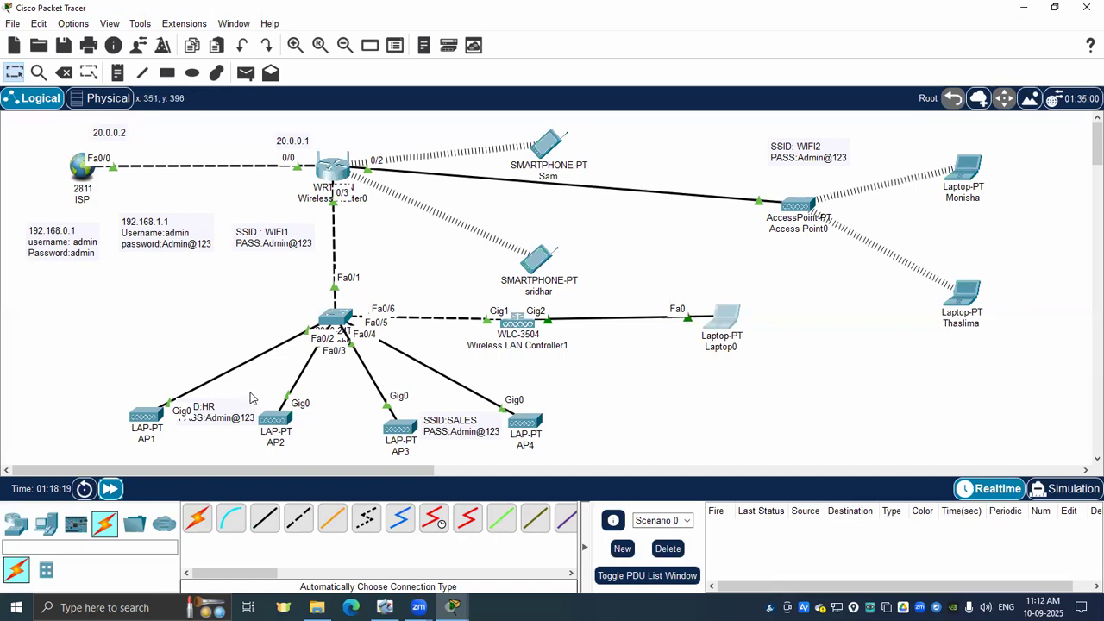
{"action": "scroll", "coordinate": [251, 392], "scroll_direction": "down", "scroll_amount": 3}
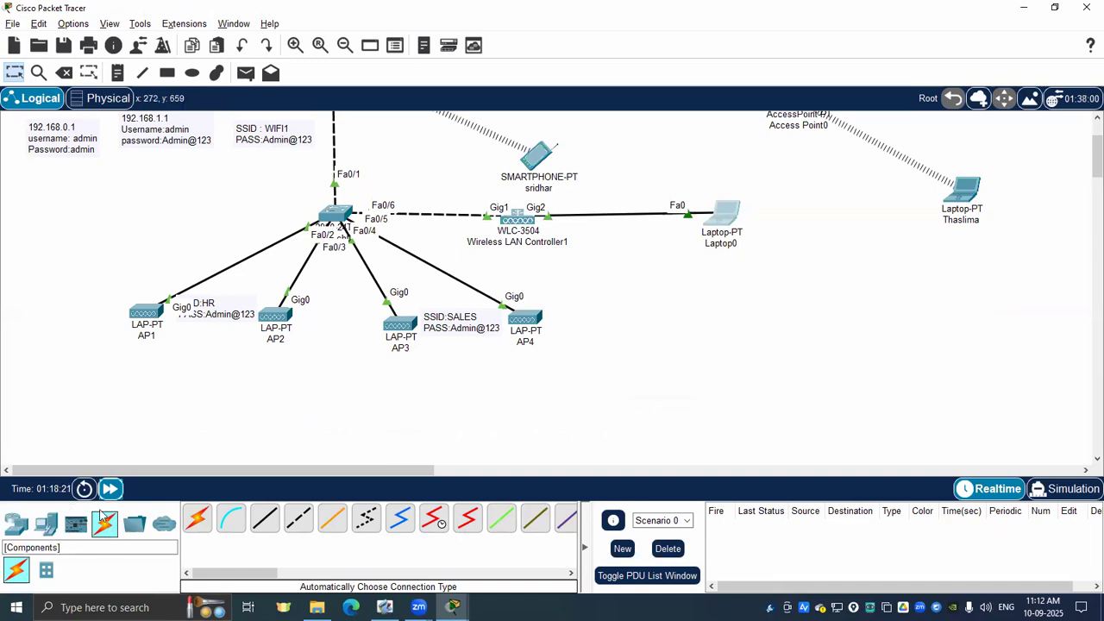
{"action": "left_click", "coordinate": [46, 523]}
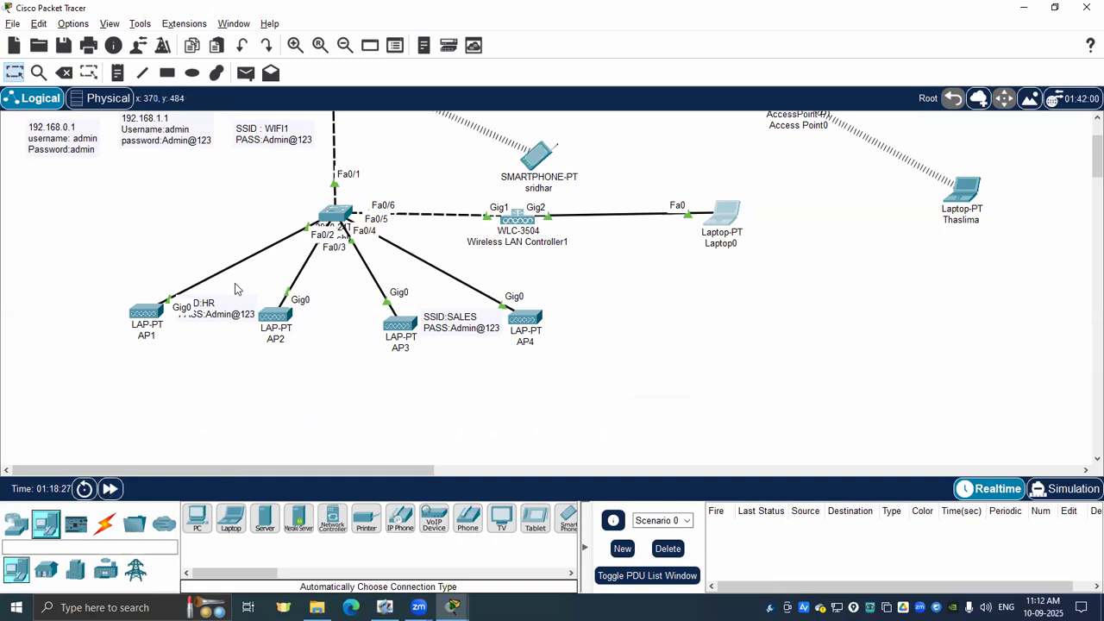
{"action": "left_click_drag", "start_coordinate": [222, 298], "coordinate": [235, 298]}
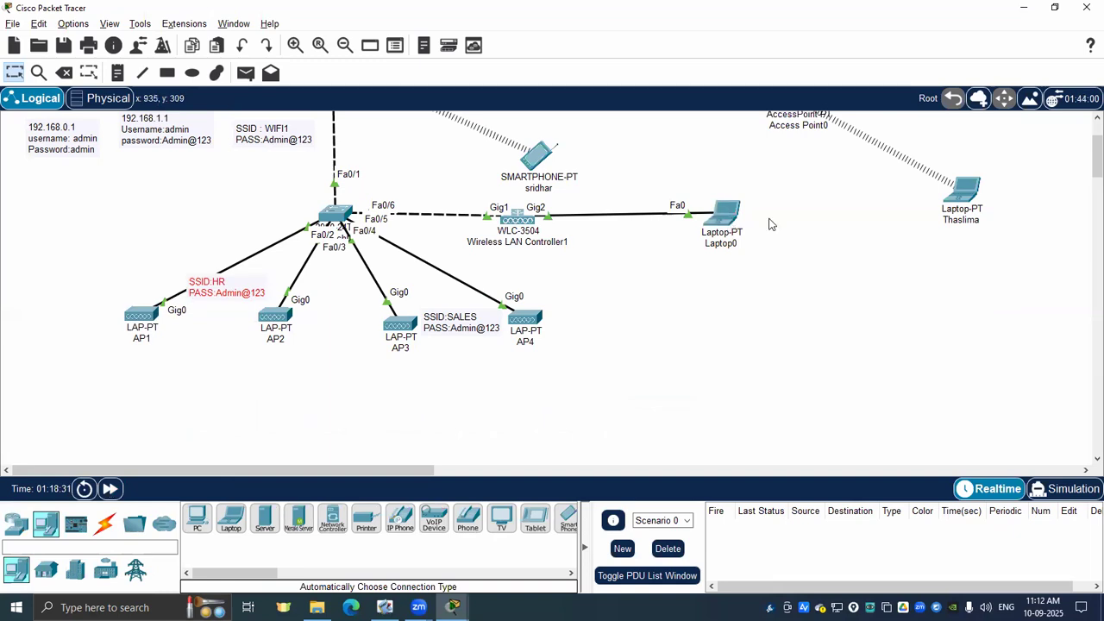
- Open the controller's WLANs list on Laptop0 and check the hr WLAN's profile name, SSID, admin status and security policies
{"action": "left_click", "coordinate": [723, 213]}
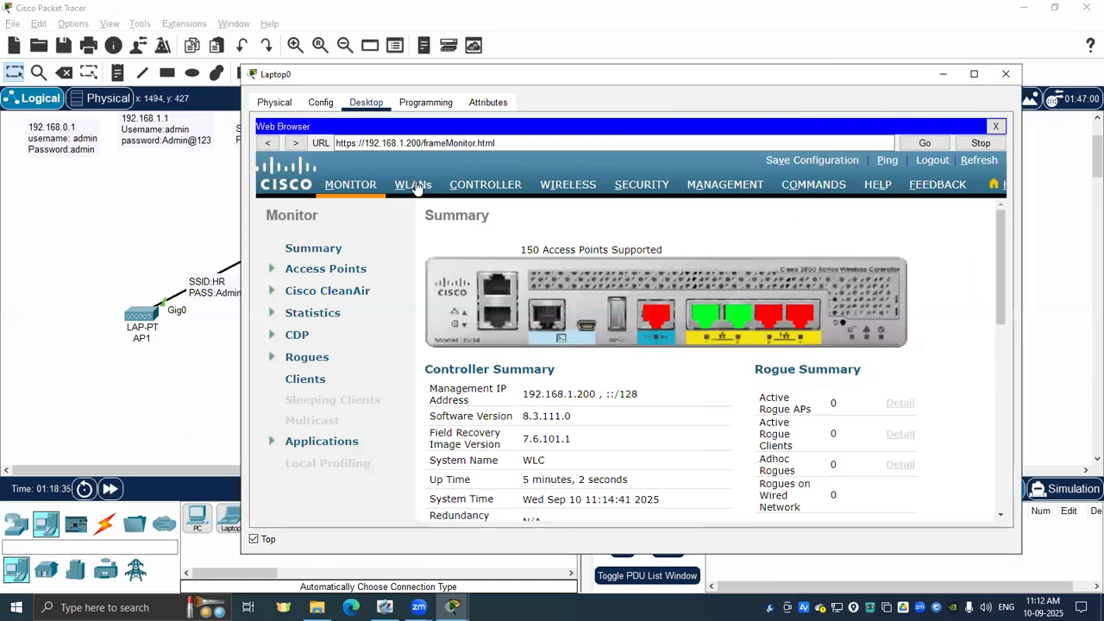
{"action": "left_click", "coordinate": [418, 186]}
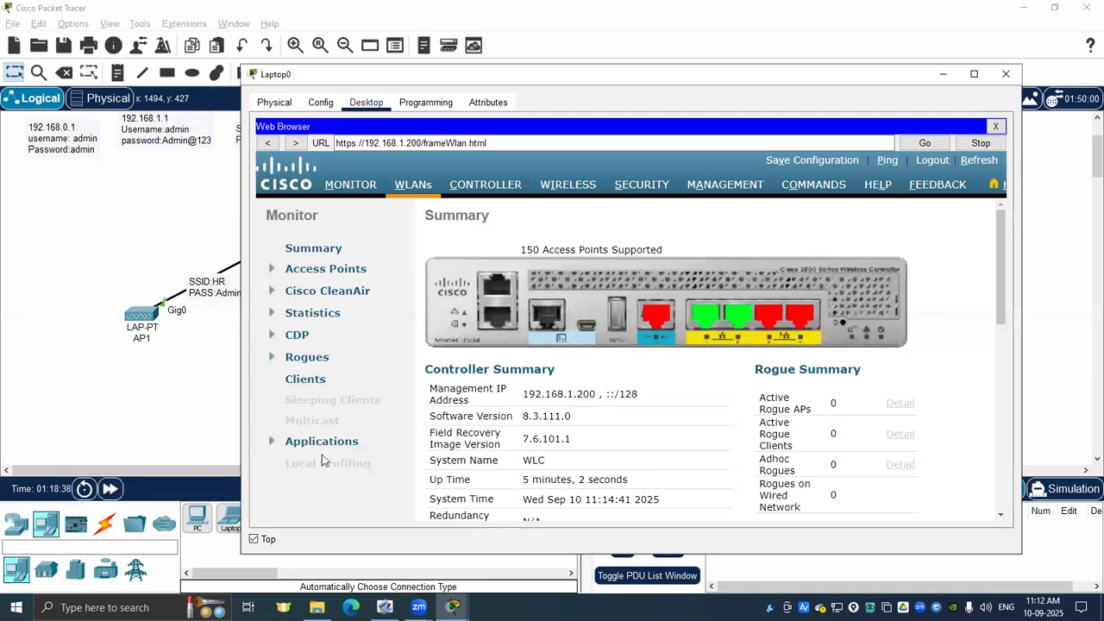
{"action": "left_click", "coordinate": [111, 490]}
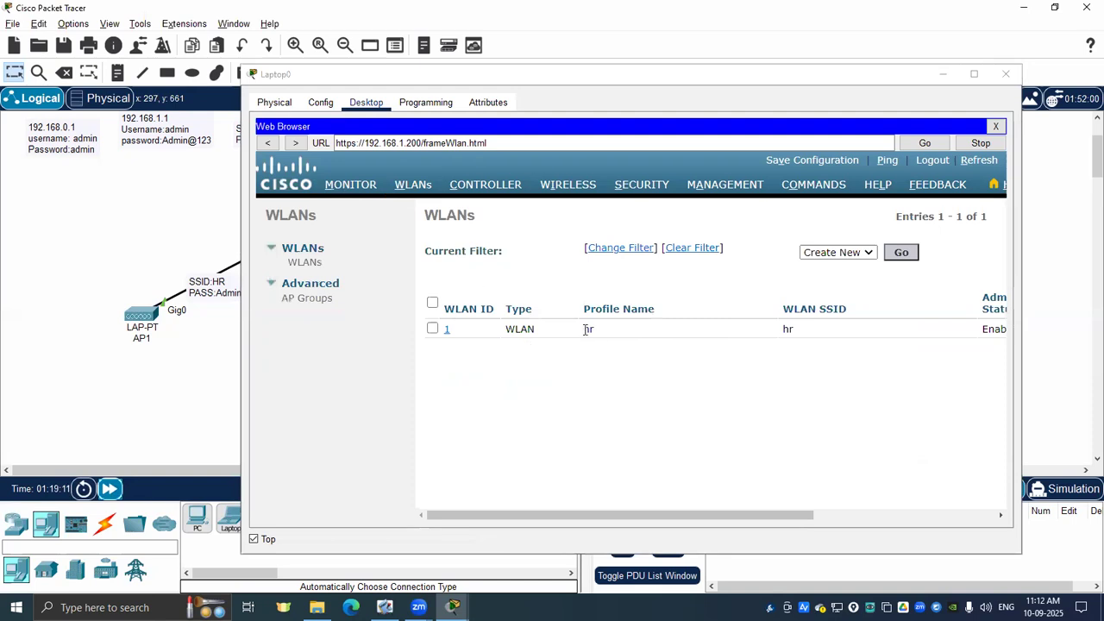
{"action": "left_click", "coordinate": [669, 517]}
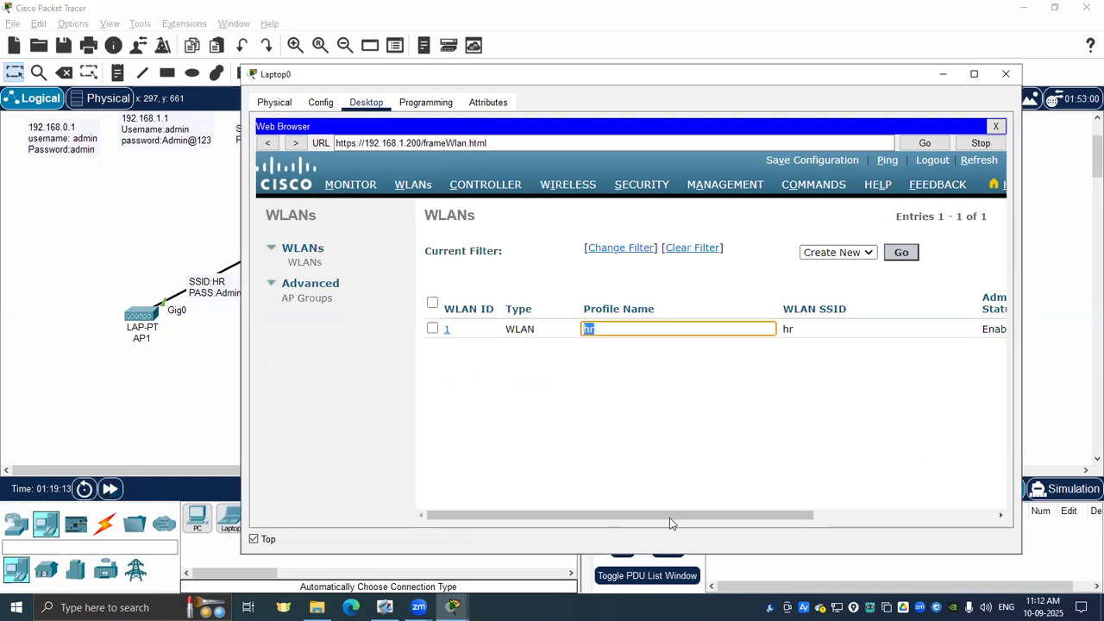
{"action": "left_click", "coordinate": [565, 328]}
{"action": "left_click", "coordinate": [713, 330]}
{"action": "left_click_drag", "start_coordinate": [800, 517], "coordinate": [616, 501]}
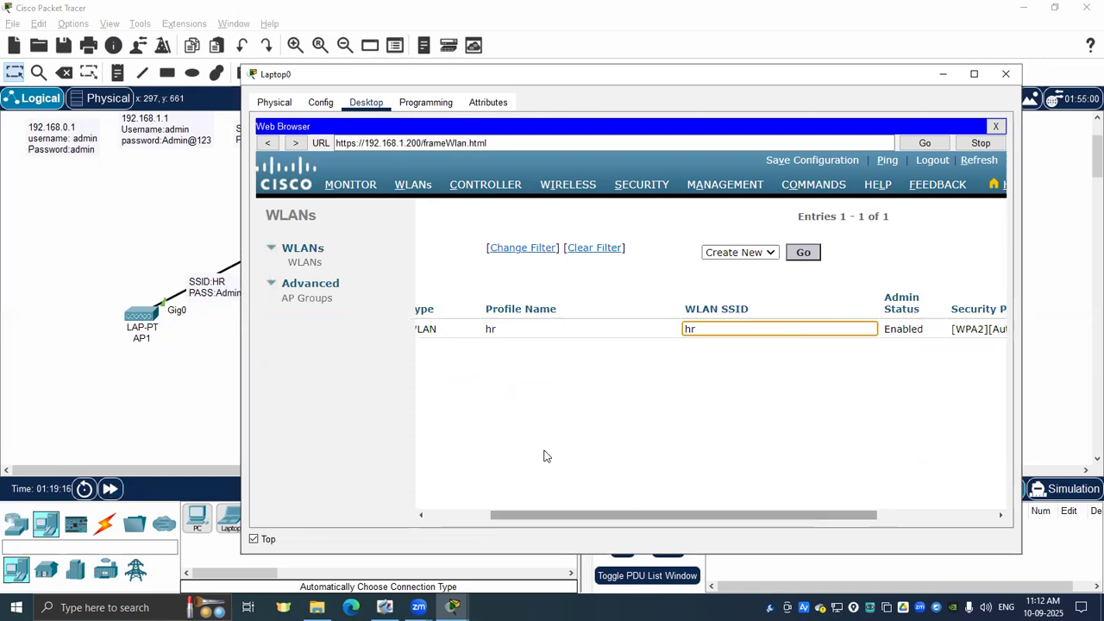
{"action": "left_click", "coordinate": [885, 514]}
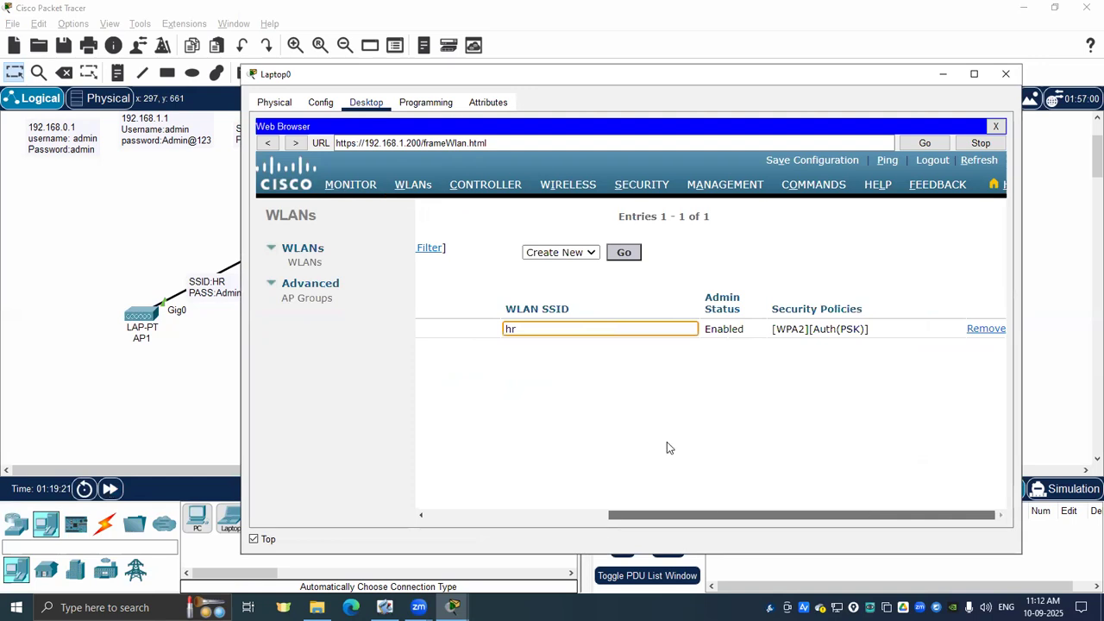
{"action": "left_click_drag", "start_coordinate": [666, 443], "coordinate": [677, 427]}
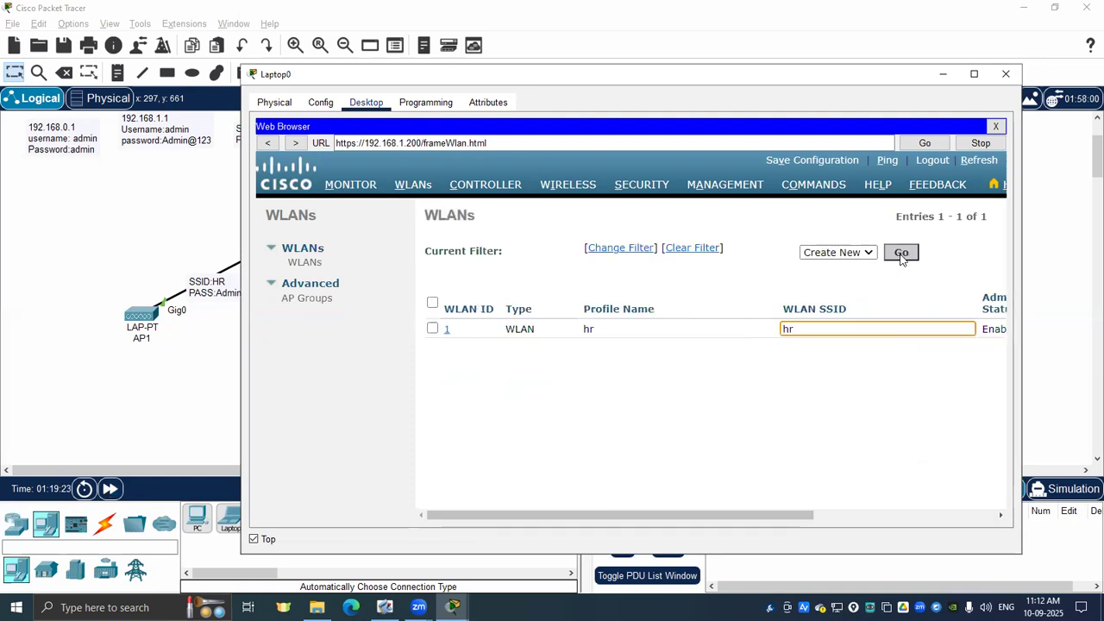
- Create a new WLAN with ID 2, profile name sales and SSID sales, fast-forwarding the simulation time to load the pages
{"action": "left_click", "coordinate": [902, 253]}
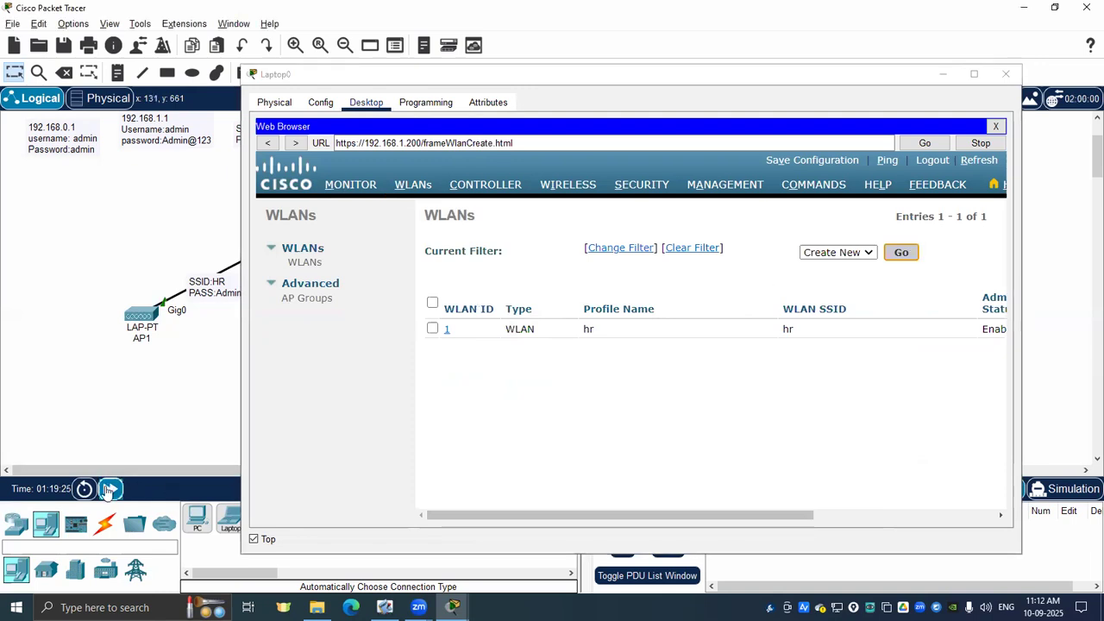
{"action": "left_click", "coordinate": [110, 489]}
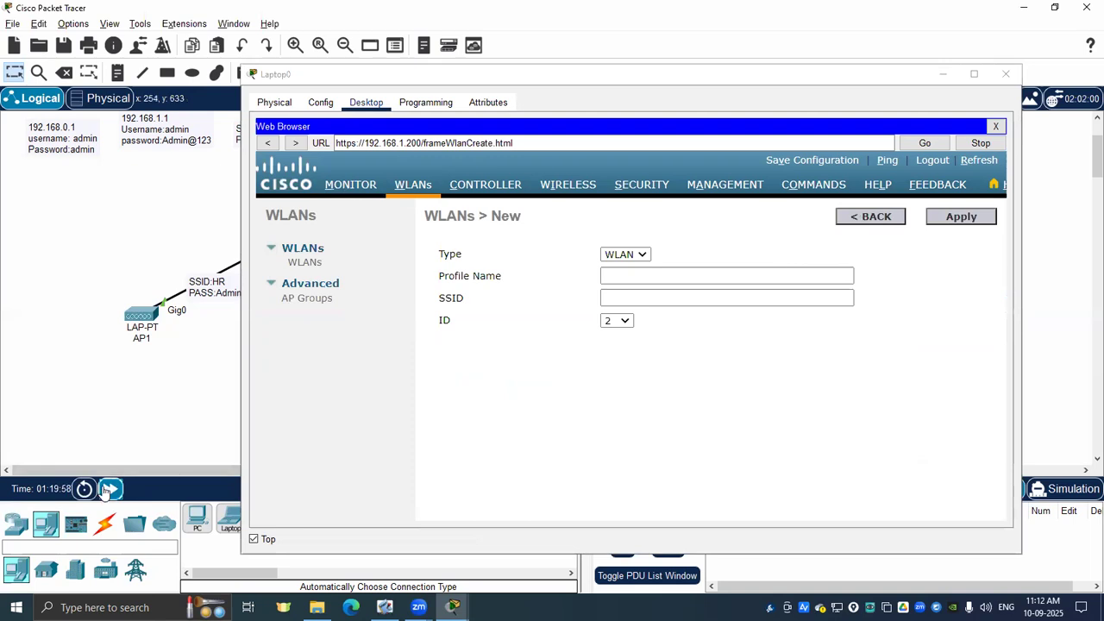
{"action": "left_click", "coordinate": [700, 274]}
{"action": "type", "text": "sales"}
{"action": "left_click", "coordinate": [704, 293]}
{"action": "type", "text": "sales"}
{"action": "key", "text": "shift+Tab"}
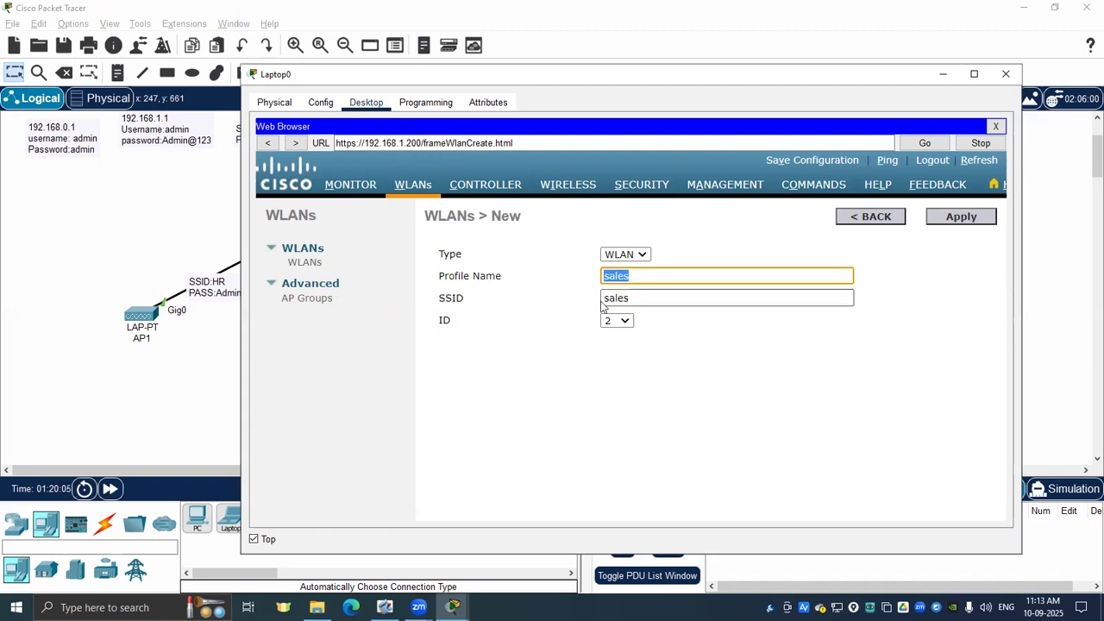
{"action": "key", "text": "Tab"}
{"action": "left_click", "coordinate": [962, 223]}
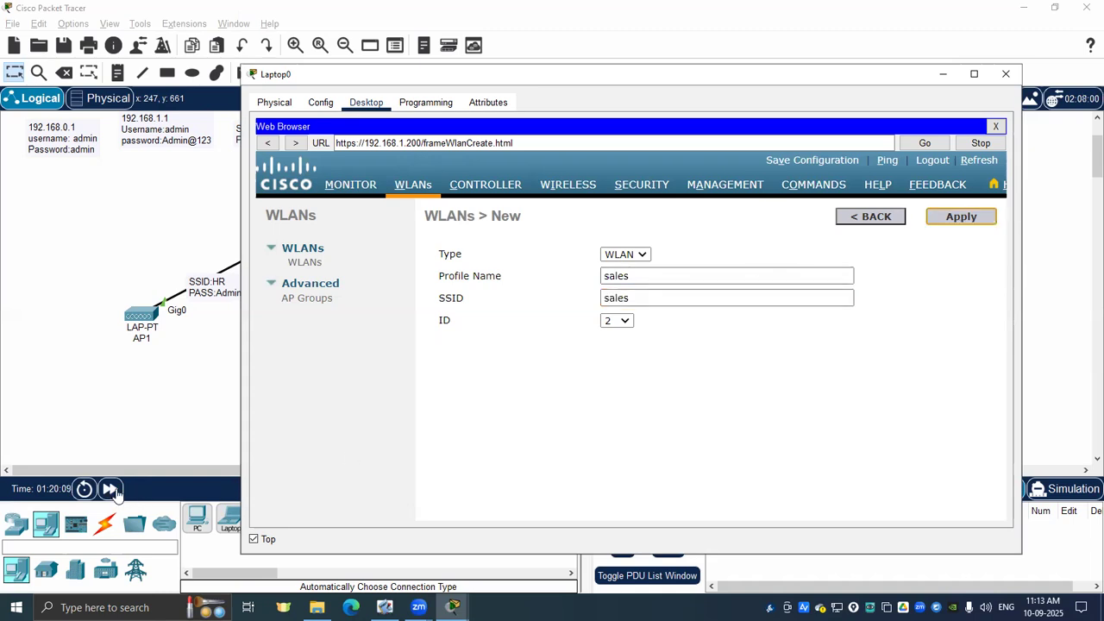
{"action": "left_click", "coordinate": [112, 490]}
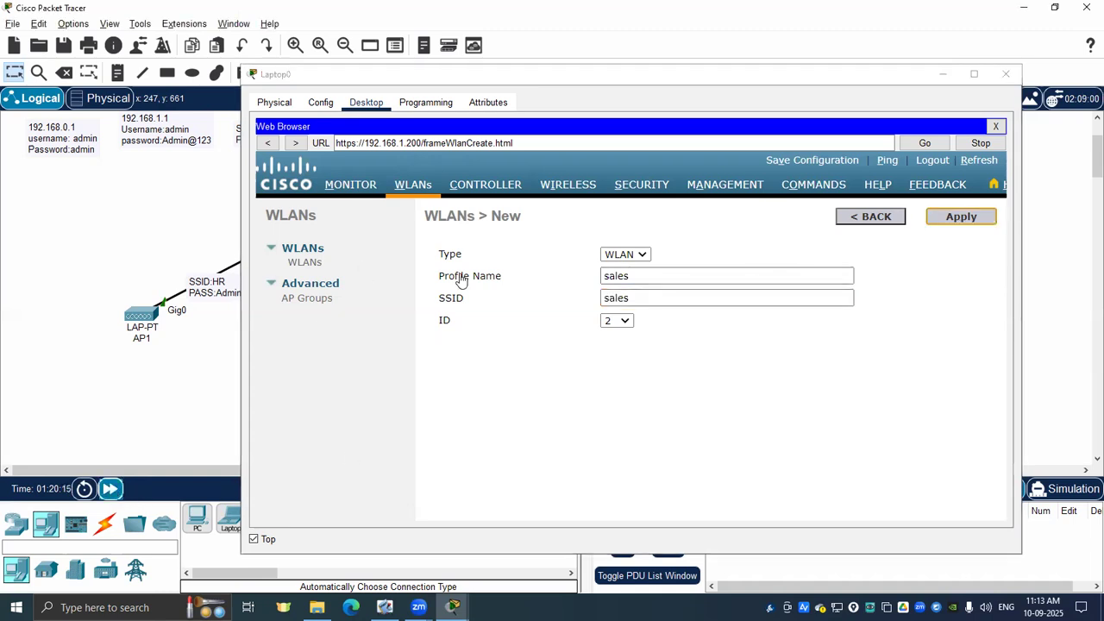
- Enable the sales WLAN and set its Layer 2 security to WPA+WPA2 with the WPA2 policy and AES encryption
{"action": "left_click_drag", "start_coordinate": [593, 290], "coordinate": [575, 290]}
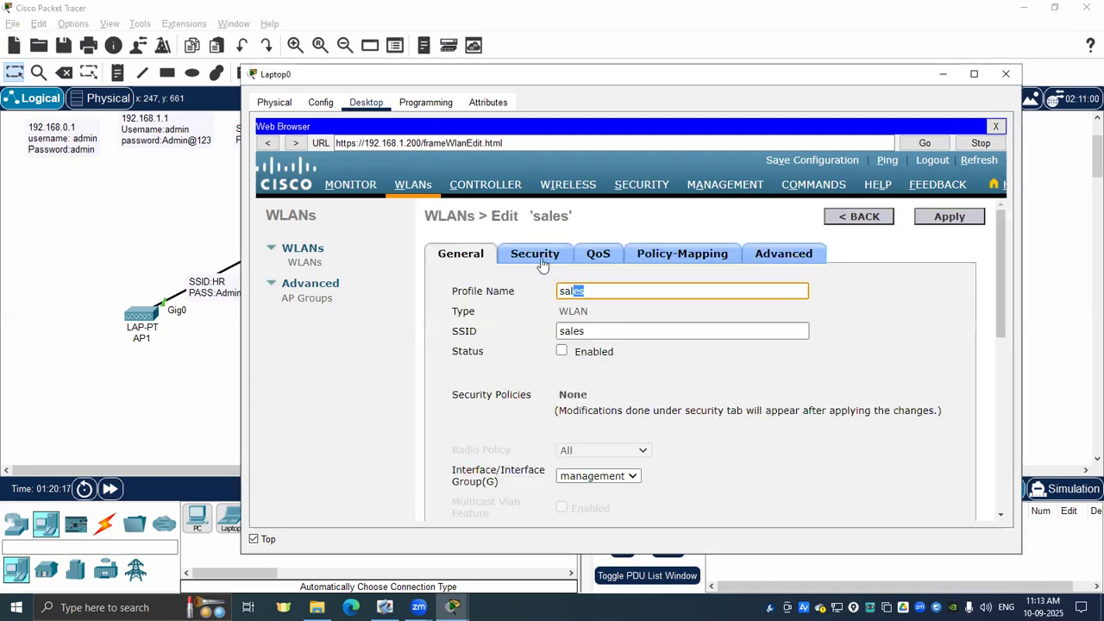
{"action": "left_click", "coordinate": [561, 352]}
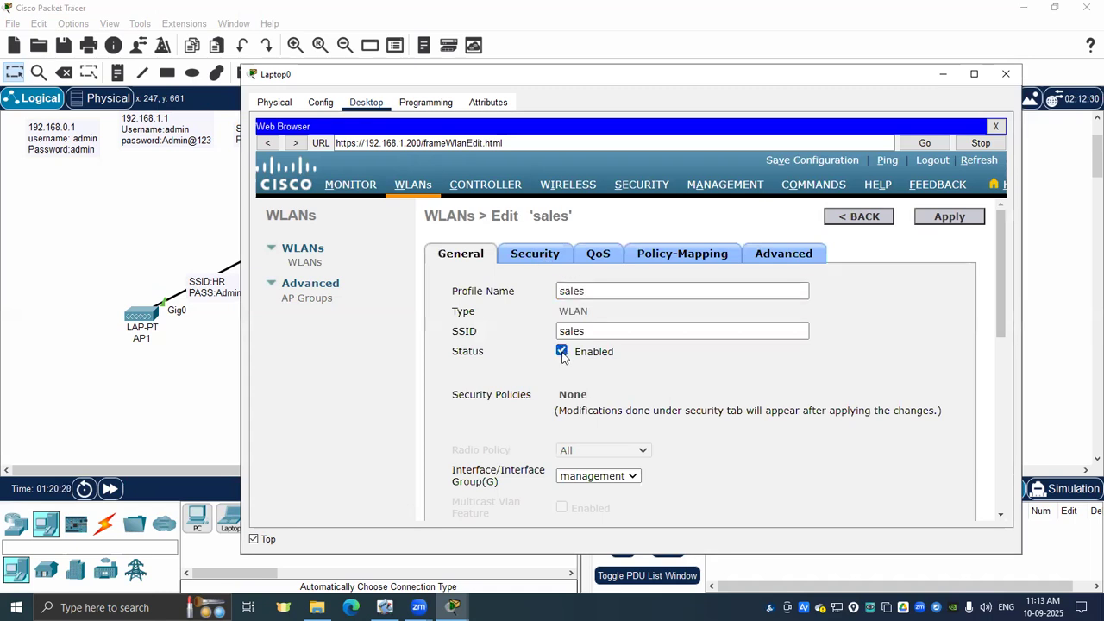
{"action": "left_click", "coordinate": [515, 259]}
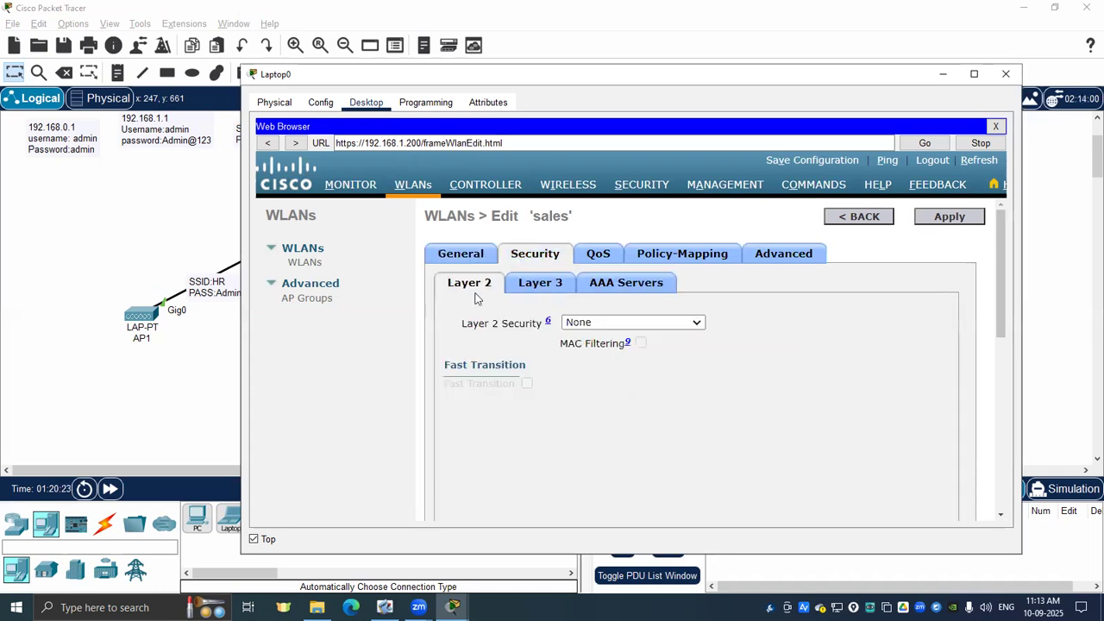
{"action": "left_click", "coordinate": [616, 326]}
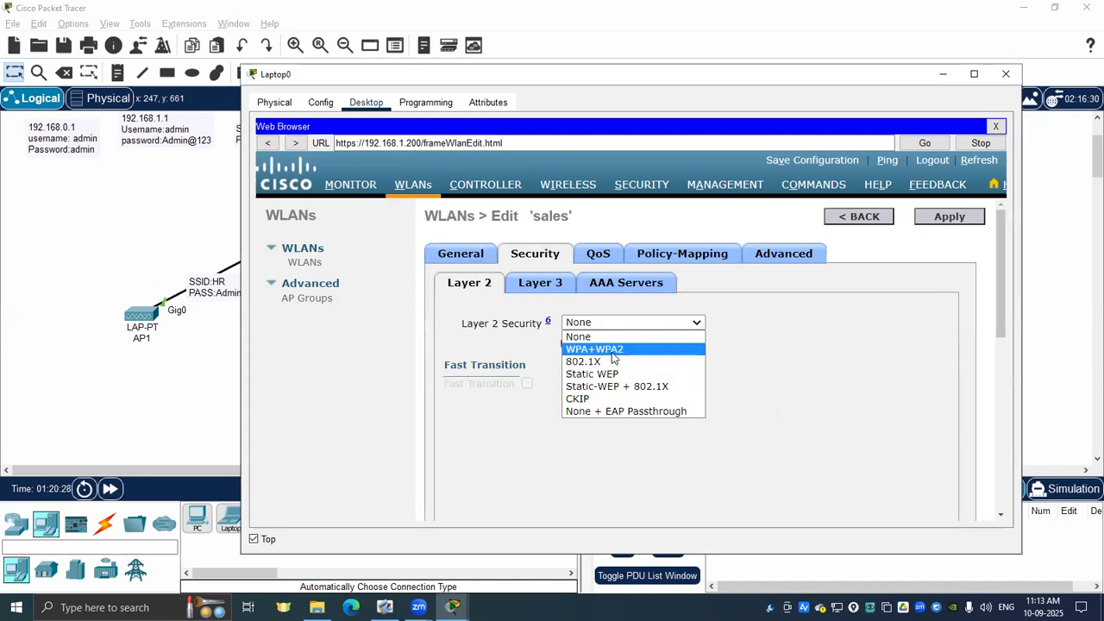
{"action": "left_click", "coordinate": [631, 356]}
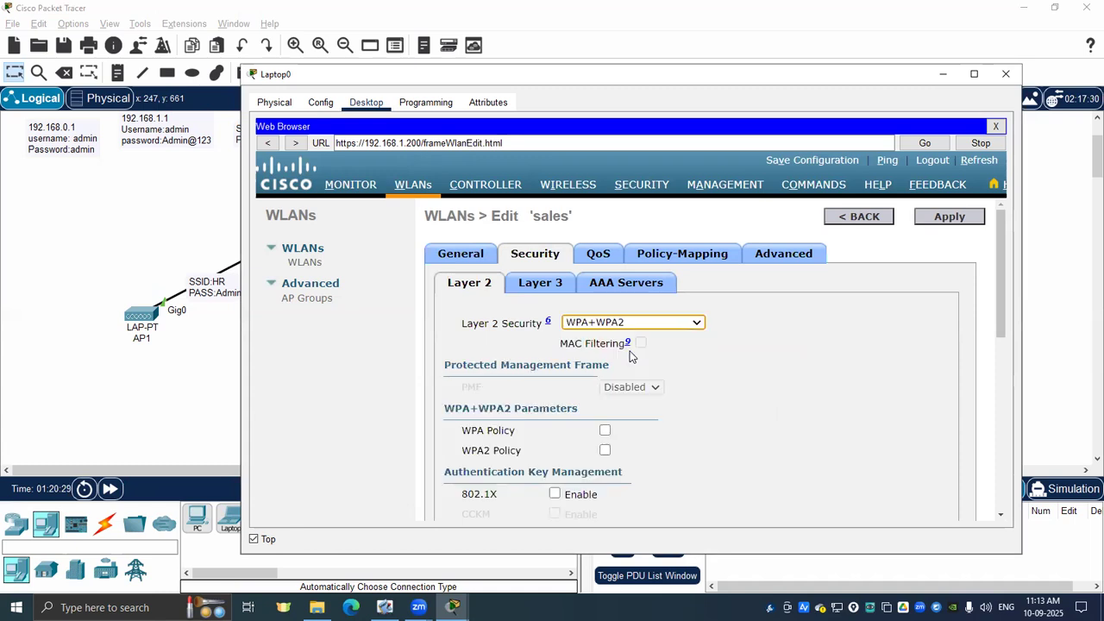
{"action": "scroll", "coordinate": [599, 436], "scroll_direction": "down", "scroll_amount": 1}
{"action": "left_click", "coordinate": [606, 410]}
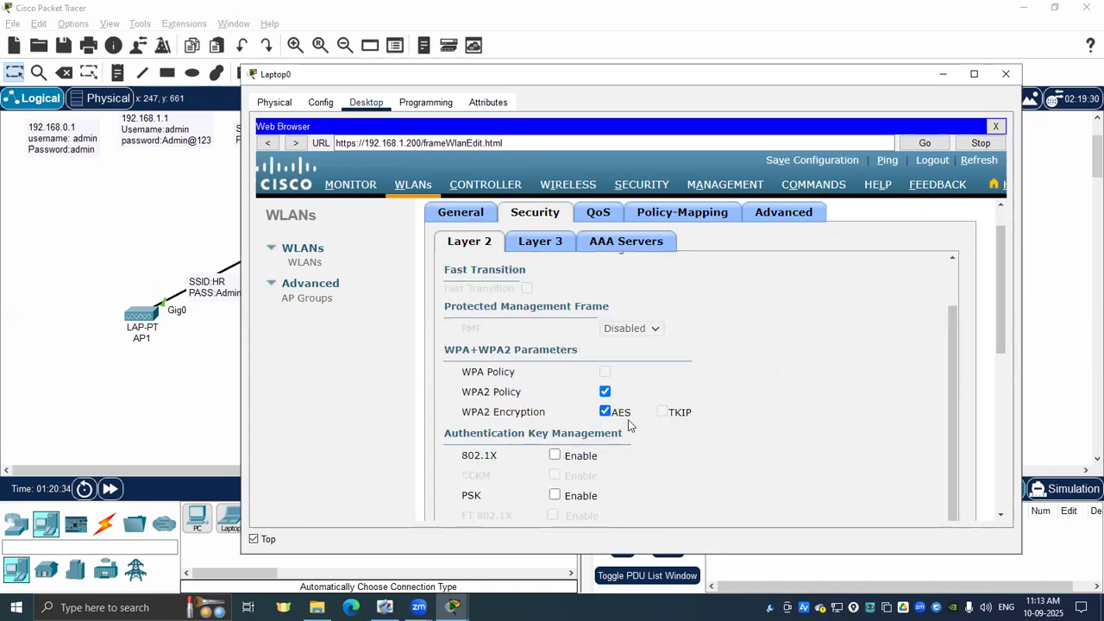
- Enable PSK authentication for the sales WLAN, enter the pre-shared key in ASCII format, and apply the settings
{"action": "scroll", "coordinate": [628, 422], "scroll_direction": "down", "scroll_amount": 1}
{"action": "scroll", "coordinate": [604, 379], "scroll_direction": "down", "scroll_amount": 1}
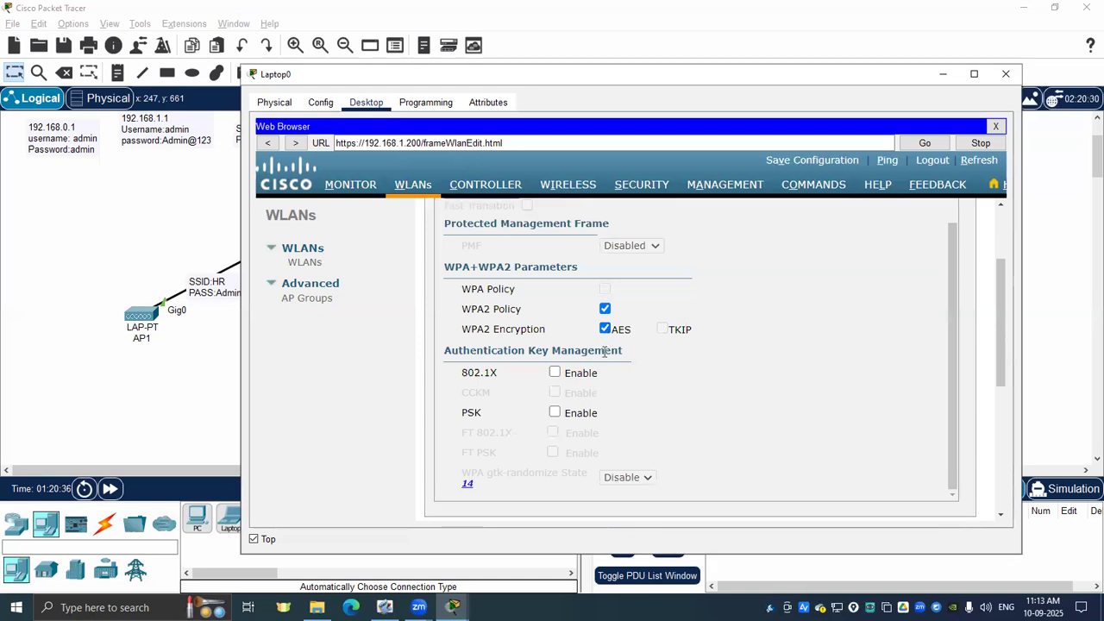
{"action": "left_click", "coordinate": [554, 413]}
{"action": "scroll", "coordinate": [611, 427], "scroll_direction": "down", "scroll_amount": 1}
{"action": "left_click", "coordinate": [597, 452]}
{"action": "type", "text": "AdAd"}
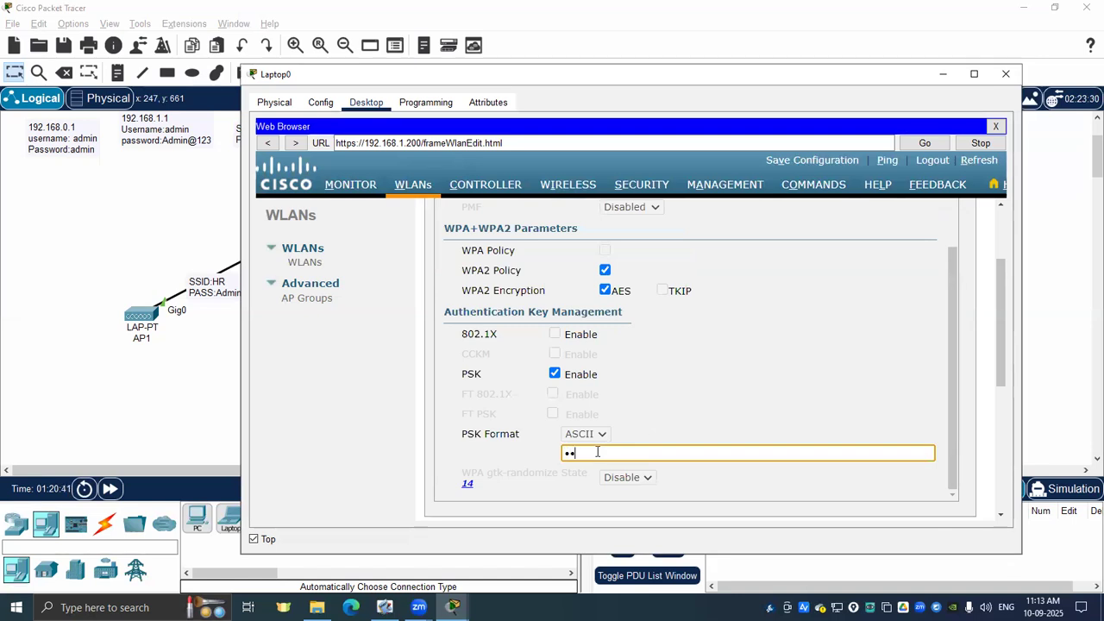
{"action": "scroll", "coordinate": [733, 440], "scroll_direction": "down", "scroll_amount": 8}
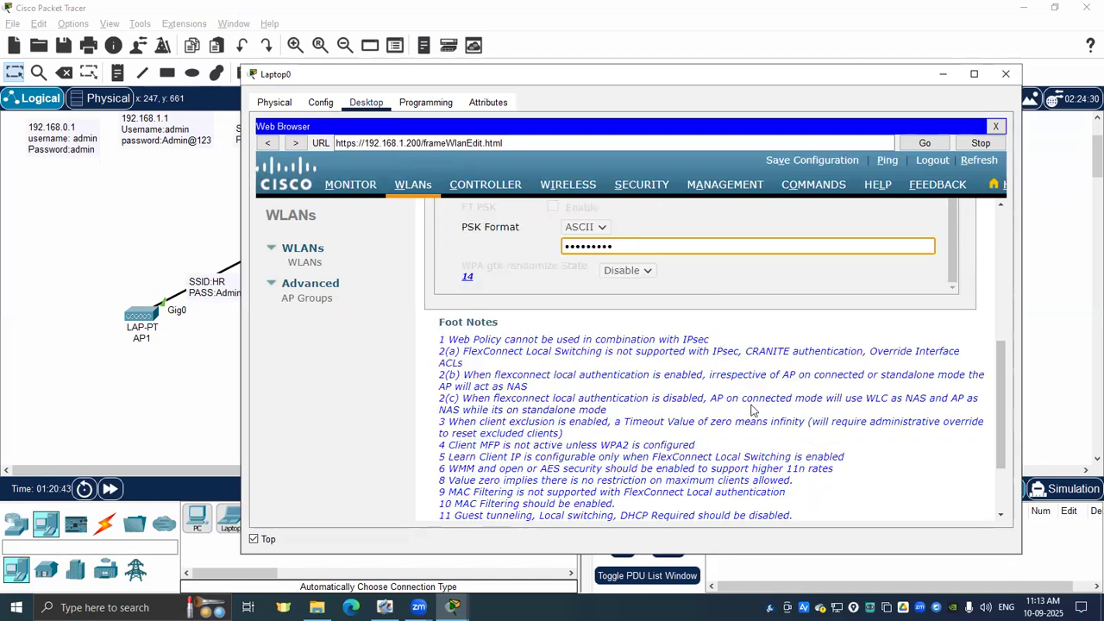
{"action": "scroll", "coordinate": [889, 397], "scroll_direction": "up", "scroll_amount": 10}
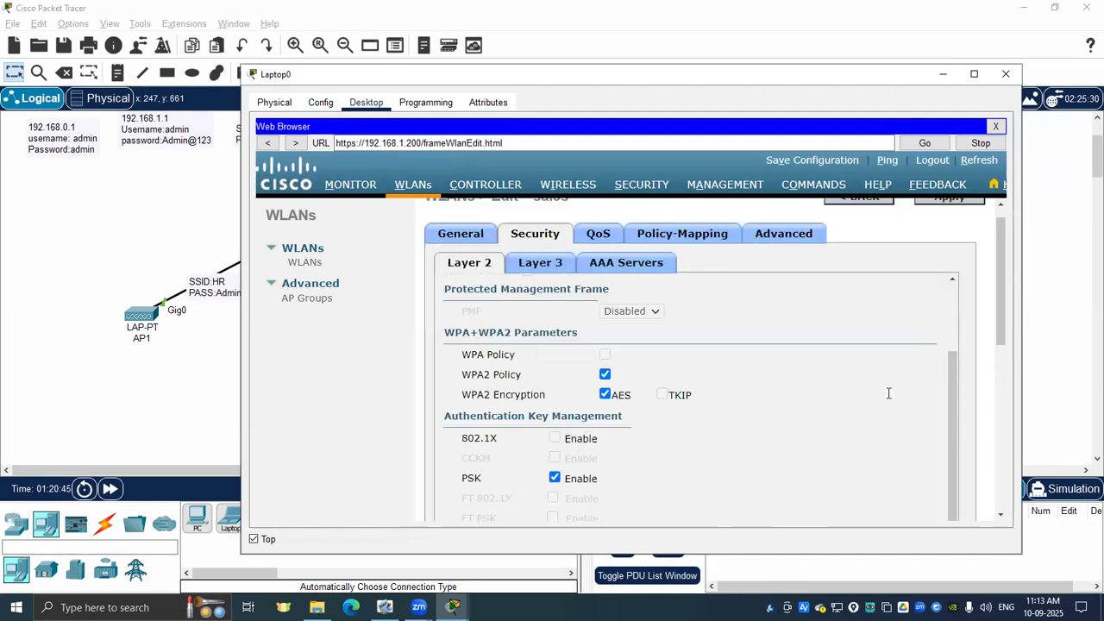
{"action": "left_click", "coordinate": [949, 218]}
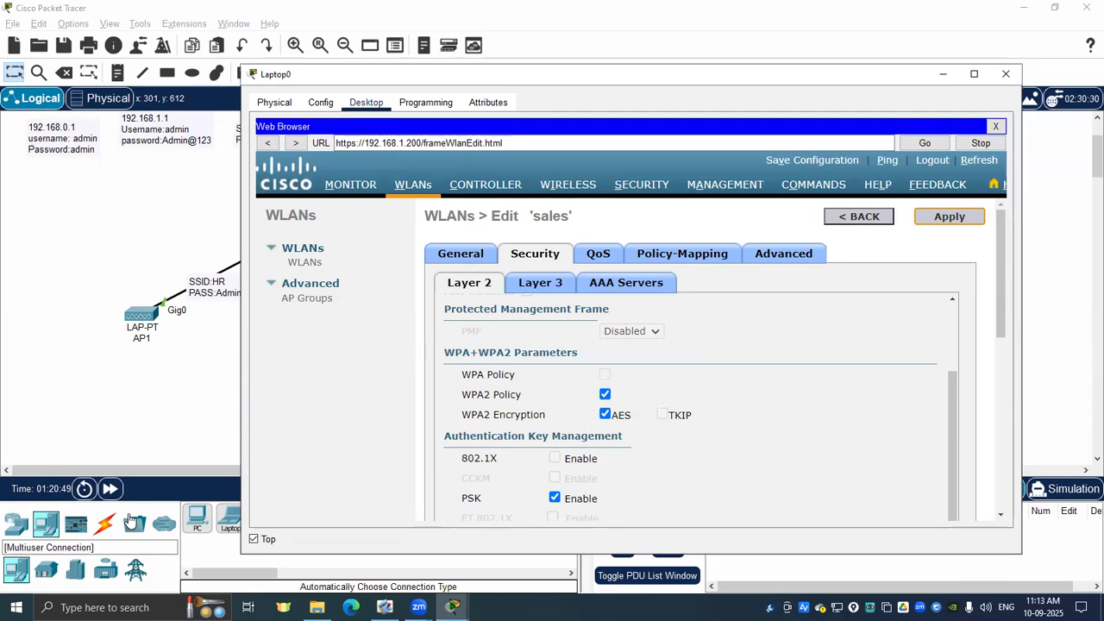
- Fast-forward the simulation, return to the WLANs list, check the profile name and SSID of WLAN 2, and minimize Laptop0
{"action": "left_click", "coordinate": [111, 489]}
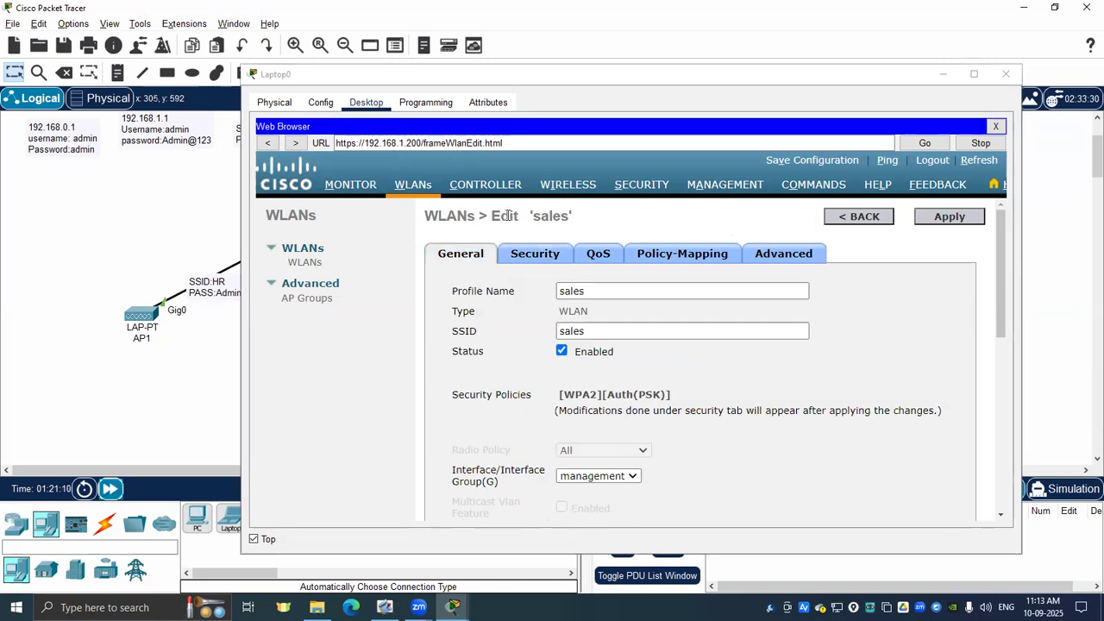
{"action": "left_click", "coordinate": [306, 264]}
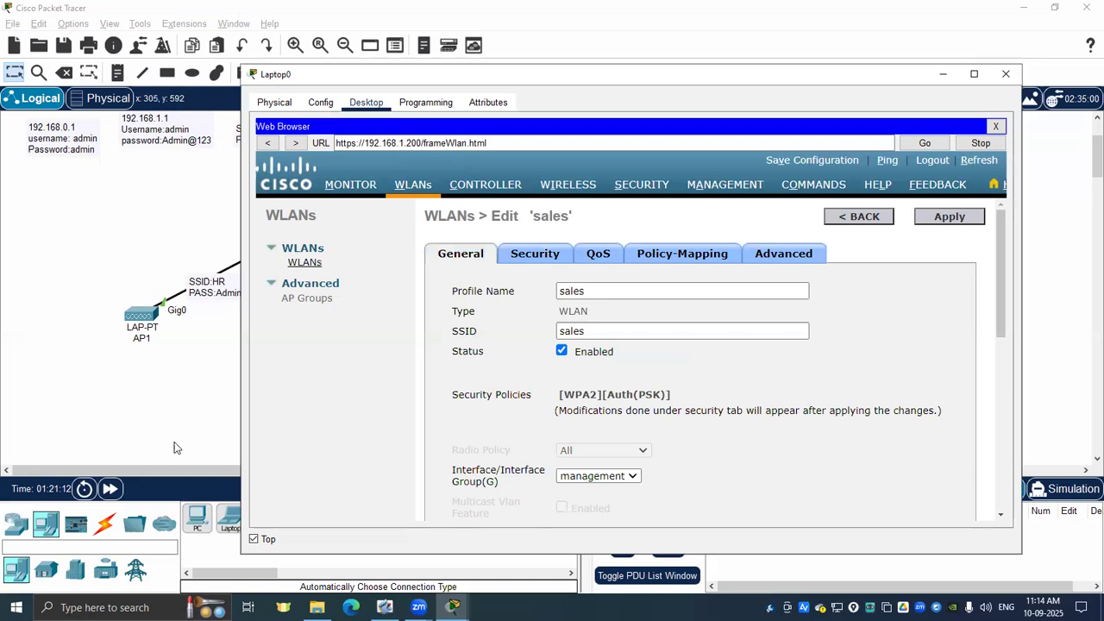
{"action": "left_click", "coordinate": [111, 490]}
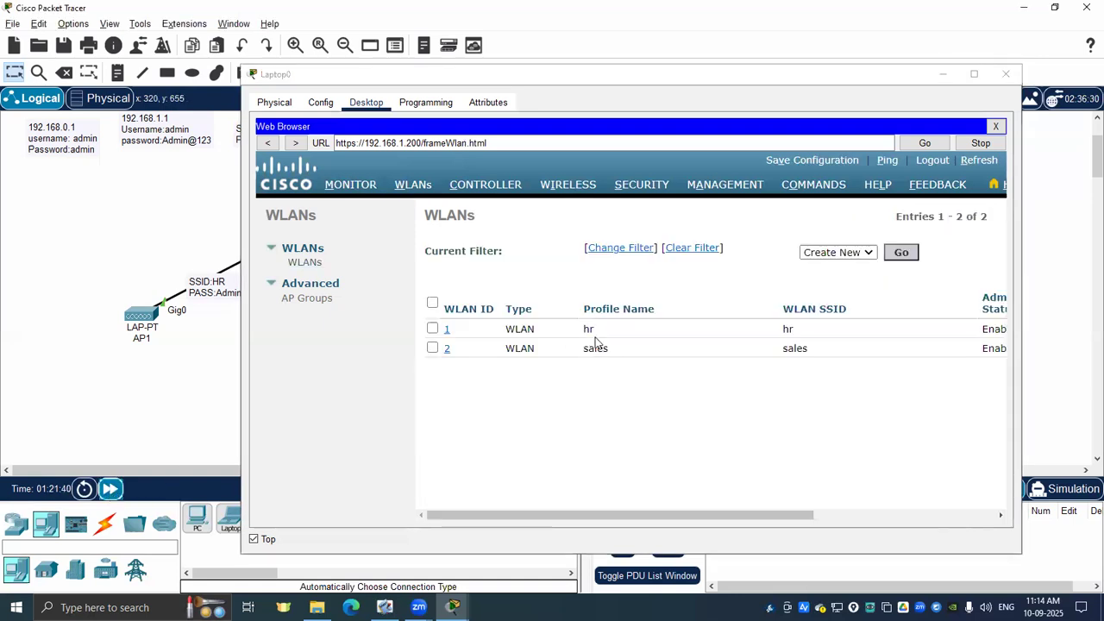
{"action": "left_click_drag", "start_coordinate": [582, 347], "coordinate": [616, 348]}
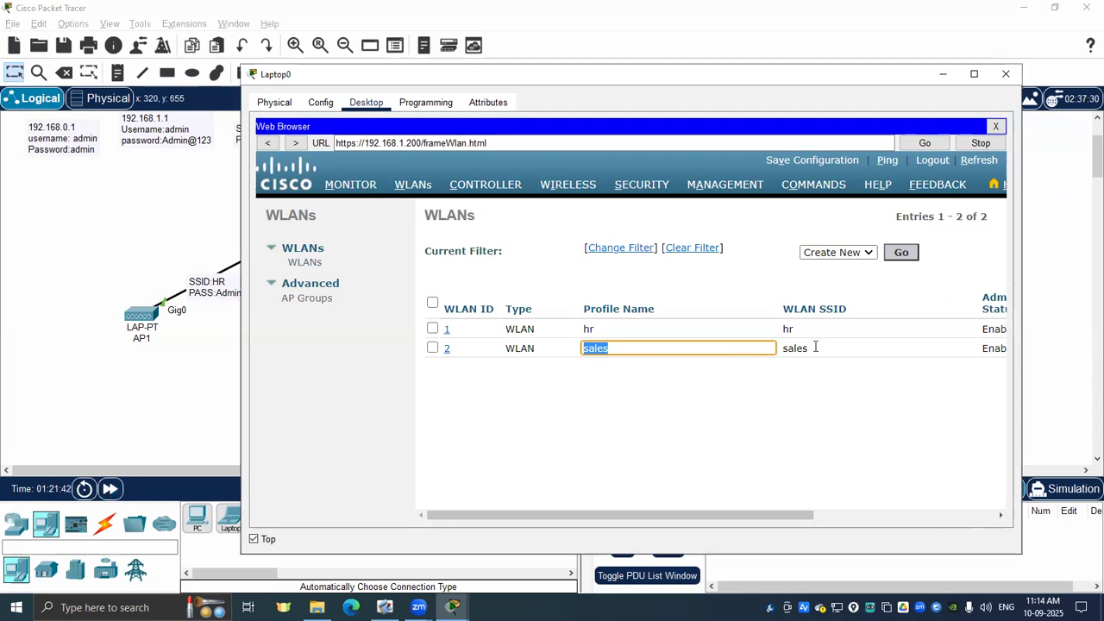
{"action": "left_click_drag", "start_coordinate": [789, 514], "coordinate": [635, 467]}
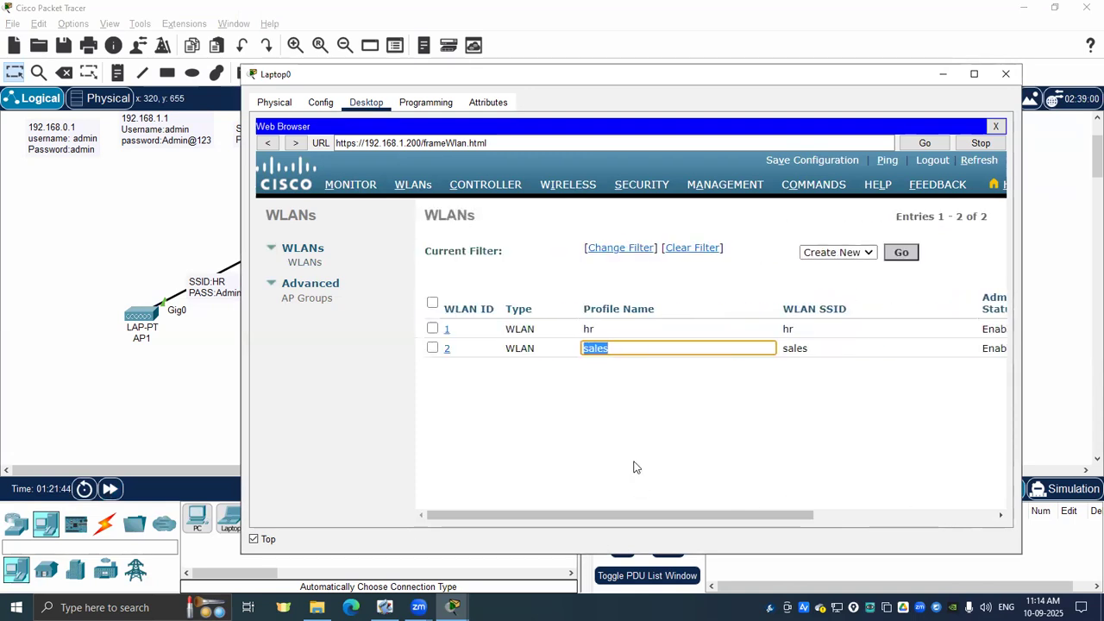
{"action": "left_click", "coordinate": [944, 75]}
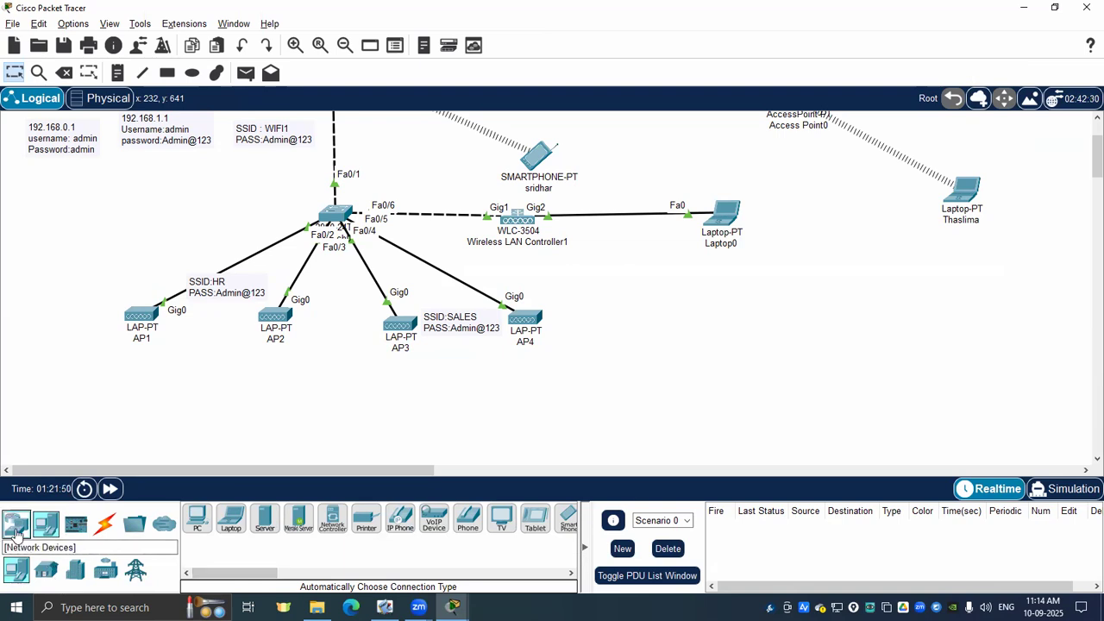
- Place a smartphone in the workspace below AP1 and rename it with its owner's first name
{"action": "left_click", "coordinate": [16, 524]}
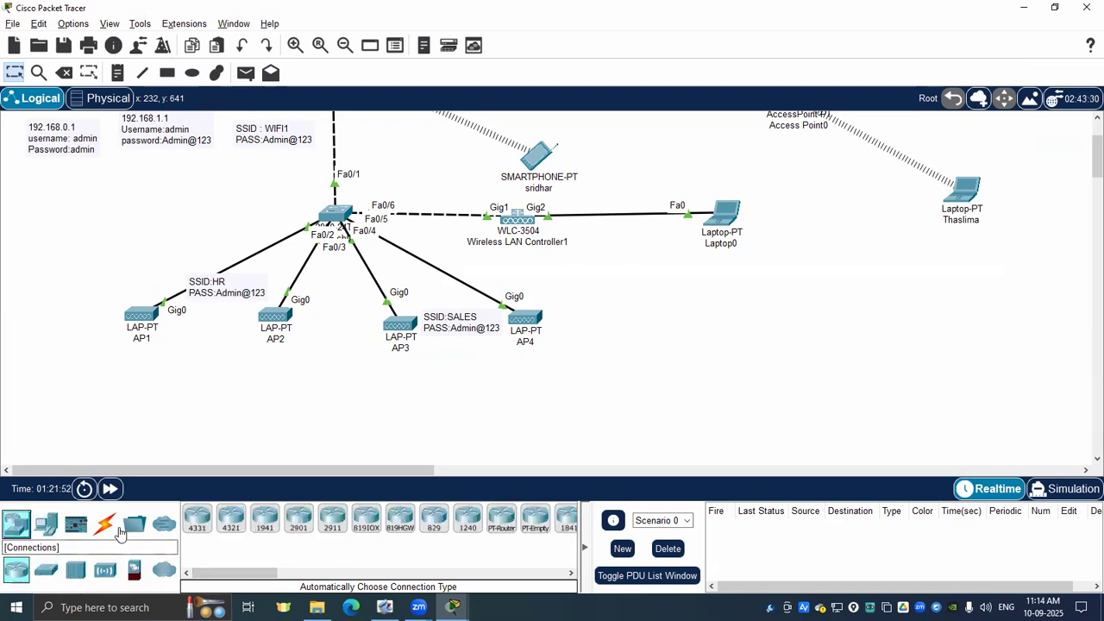
{"action": "left_click", "coordinate": [46, 523]}
{"action": "left_click", "coordinate": [302, 576]}
{"action": "left_click", "coordinate": [426, 517]}
{"action": "left_click_drag", "start_coordinate": [318, 418], "coordinate": [168, 418]}
{"action": "left_click", "coordinate": [169, 421]}
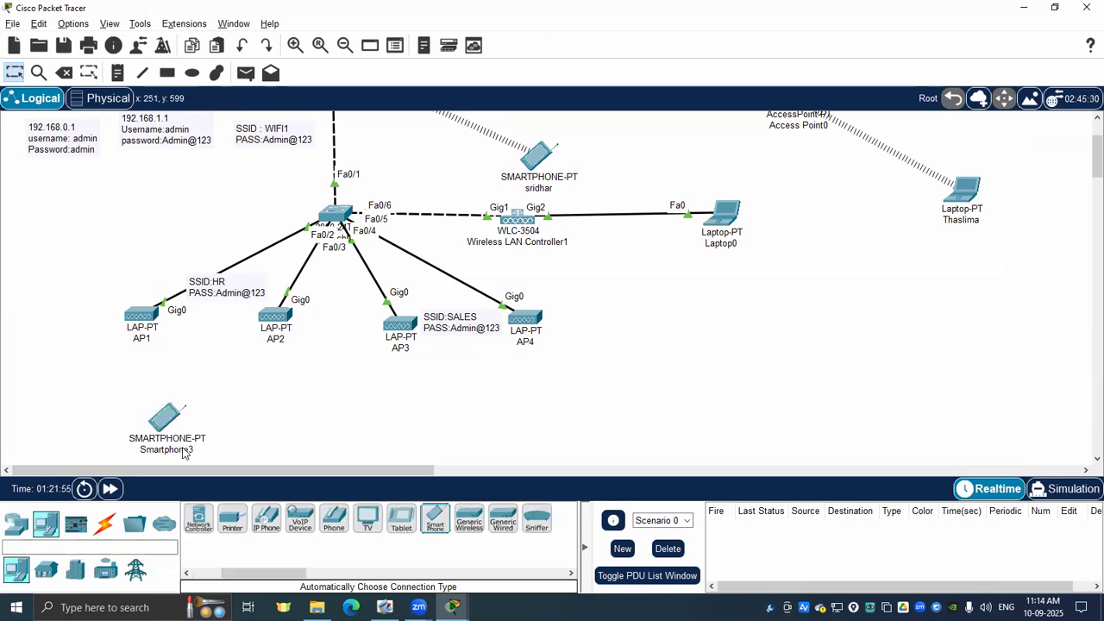
{"action": "left_click", "coordinate": [181, 455]}
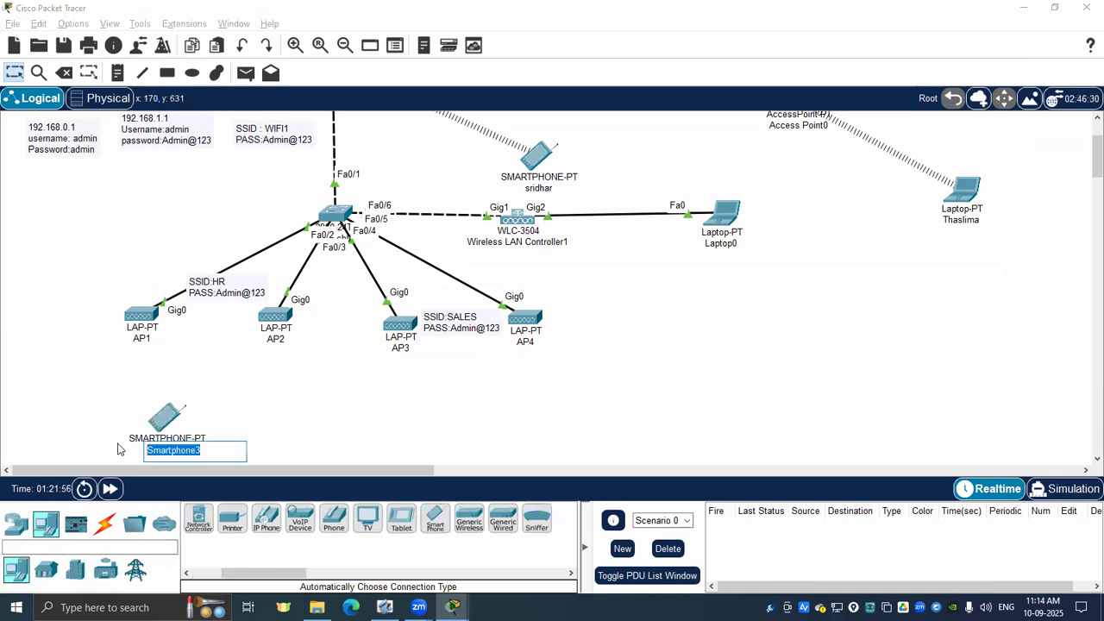
{"action": "type", "text": "sam"}
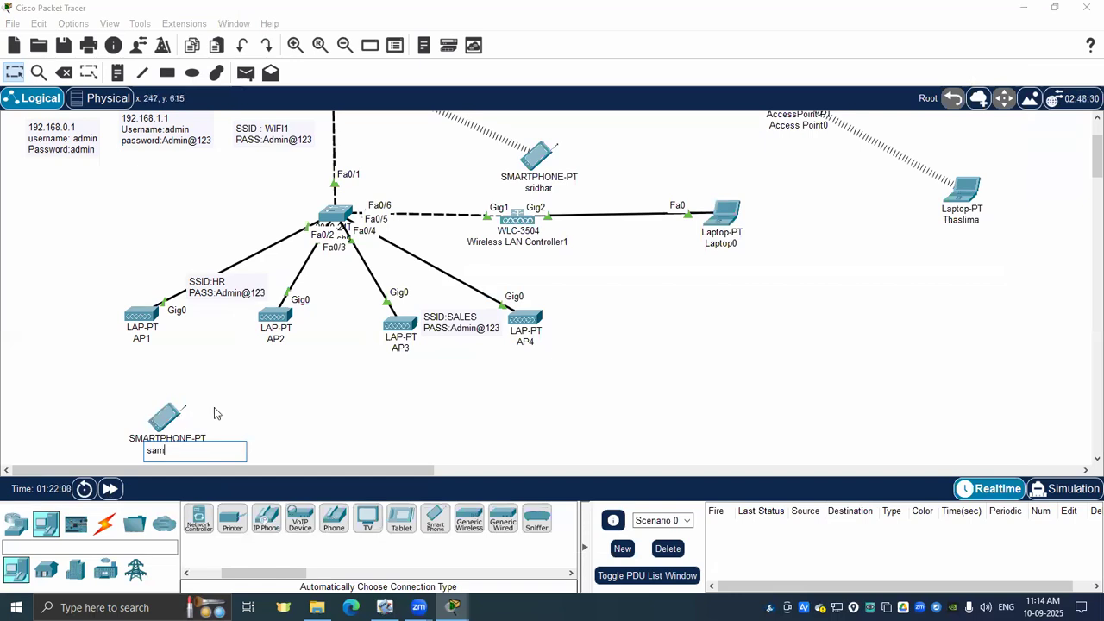
- Move the new smartphone below AP4 and set its Wireless0 SSID to hr
{"action": "mouse_move", "coordinate": [178, 421]}
{"action": "left_mouse_down"}
{"action": "mouse_move", "coordinate": [207, 407]}
{"action": "mouse_move", "coordinate": [169, 414]}
{"action": "left_mouse_up"}
{"action": "left_click_drag", "start_coordinate": [230, 358], "coordinate": [535, 421]}
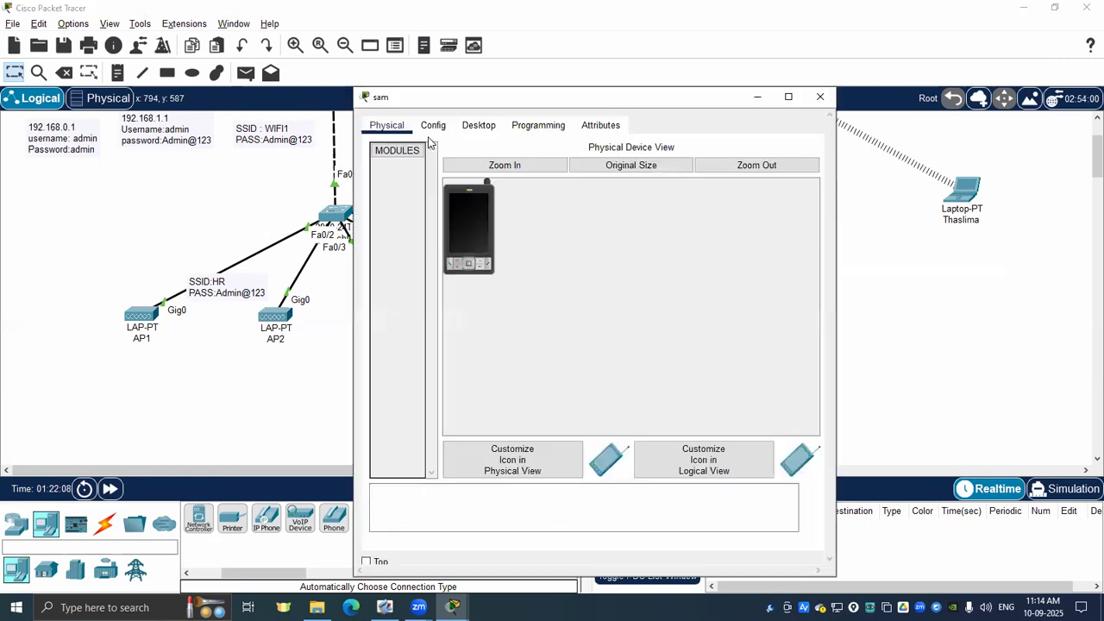
{"action": "left_click_drag", "start_coordinate": [434, 106], "coordinate": [737, 153]}
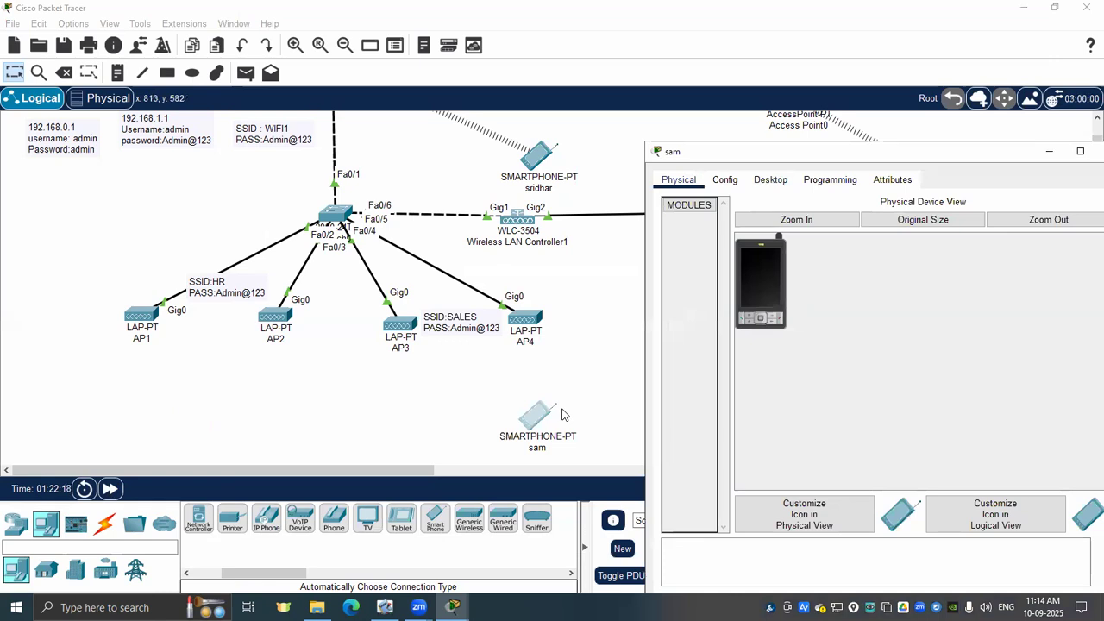
{"action": "left_click", "coordinate": [730, 187]}
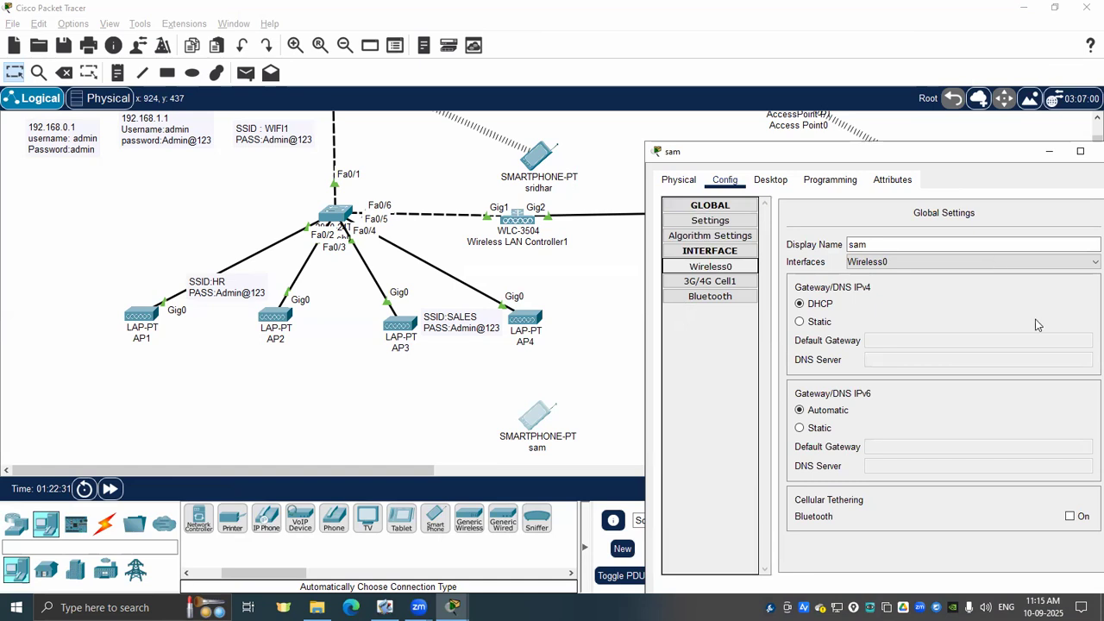
{"action": "double_click", "coordinate": [993, 274]}
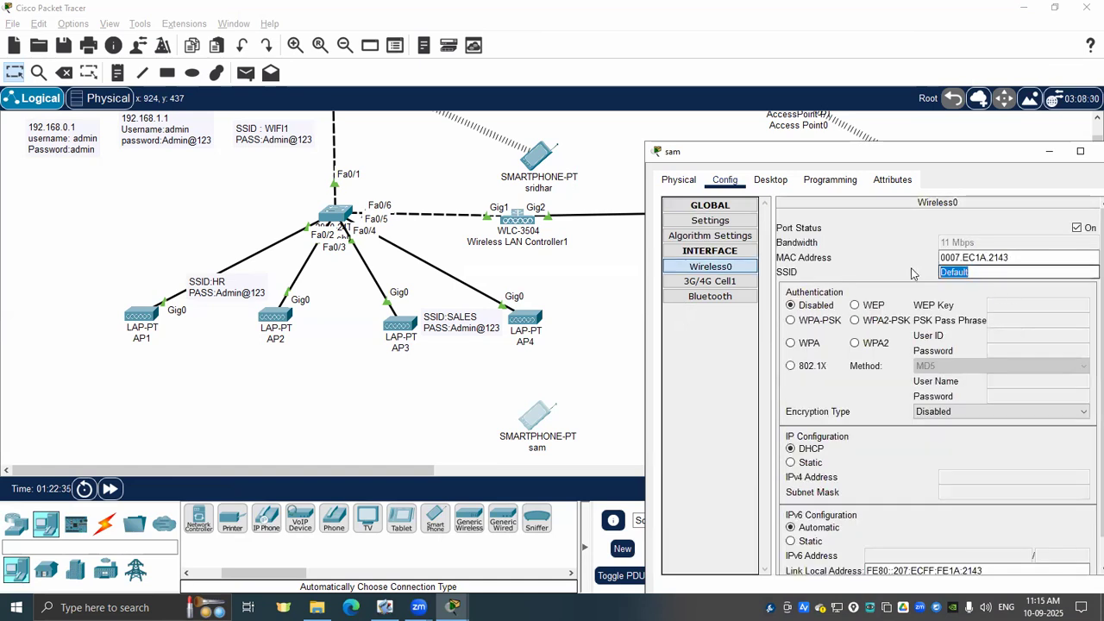
{"action": "type", "text": "H"}
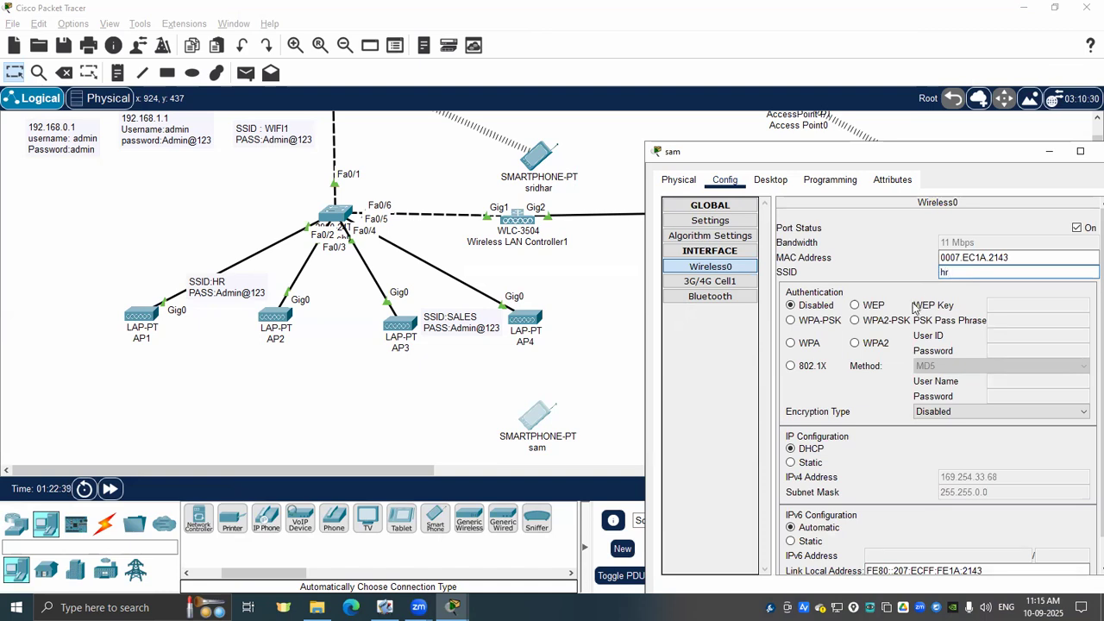
- Set the smartphone's Wireless0 authentication to WPA2-PSK, enter the PSK pass phrase, and move the phone to the lower right of AP4, below Laptop0
{"action": "left_click", "coordinate": [888, 322]}
{"action": "left_click", "coordinate": [1008, 320]}
{"action": "type", "text": "Admin@123"}
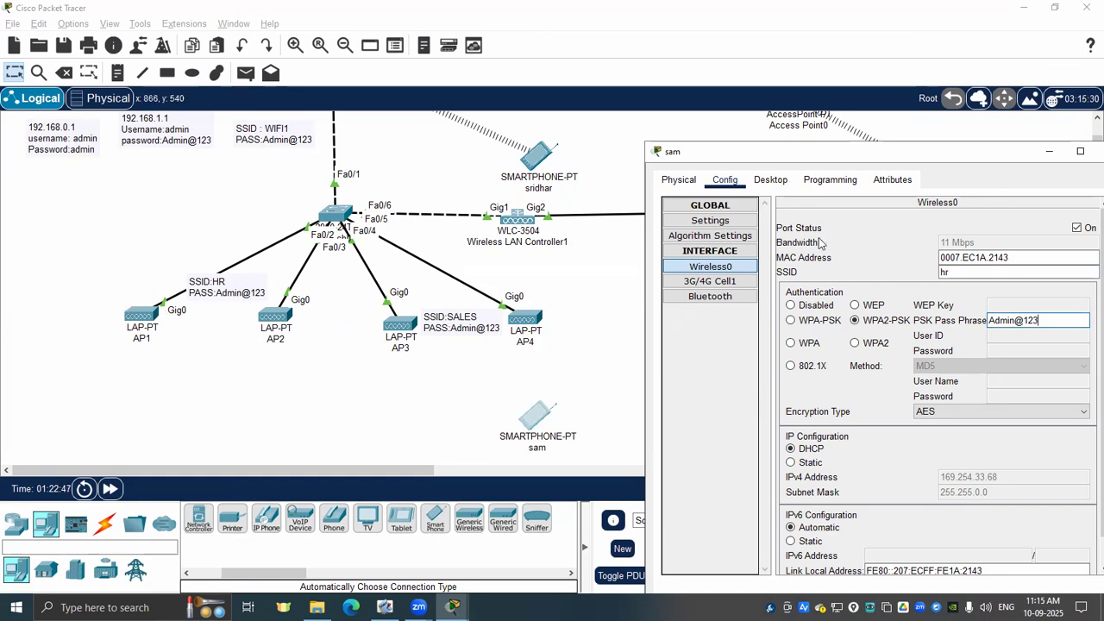
{"action": "left_click", "coordinate": [726, 246]}
{"action": "left_click", "coordinate": [1051, 155]}
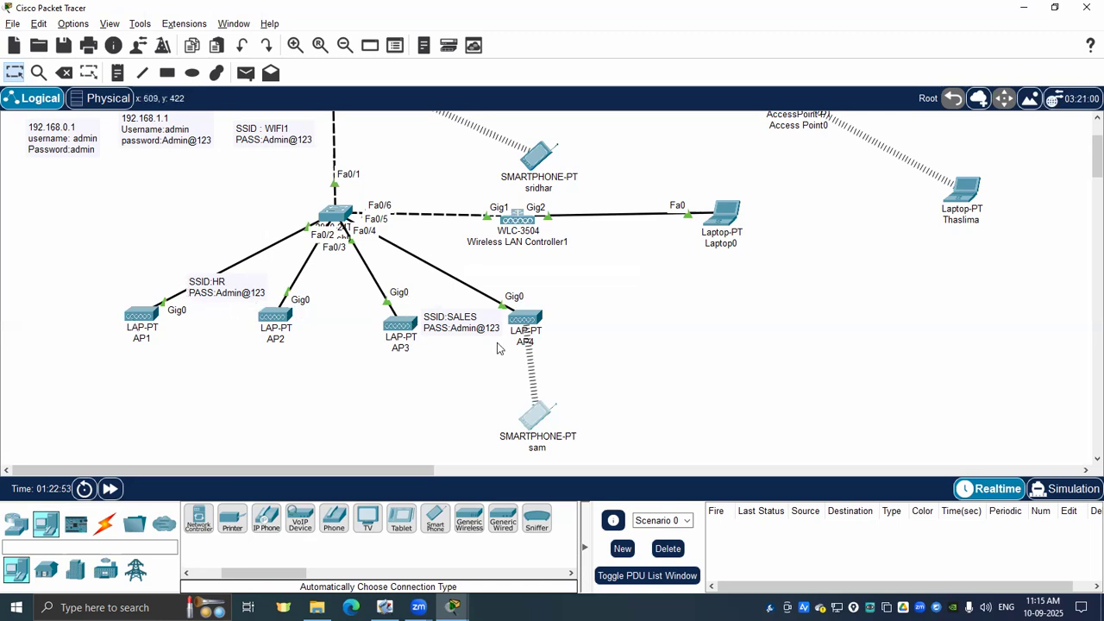
{"action": "left_click", "coordinate": [544, 419]}
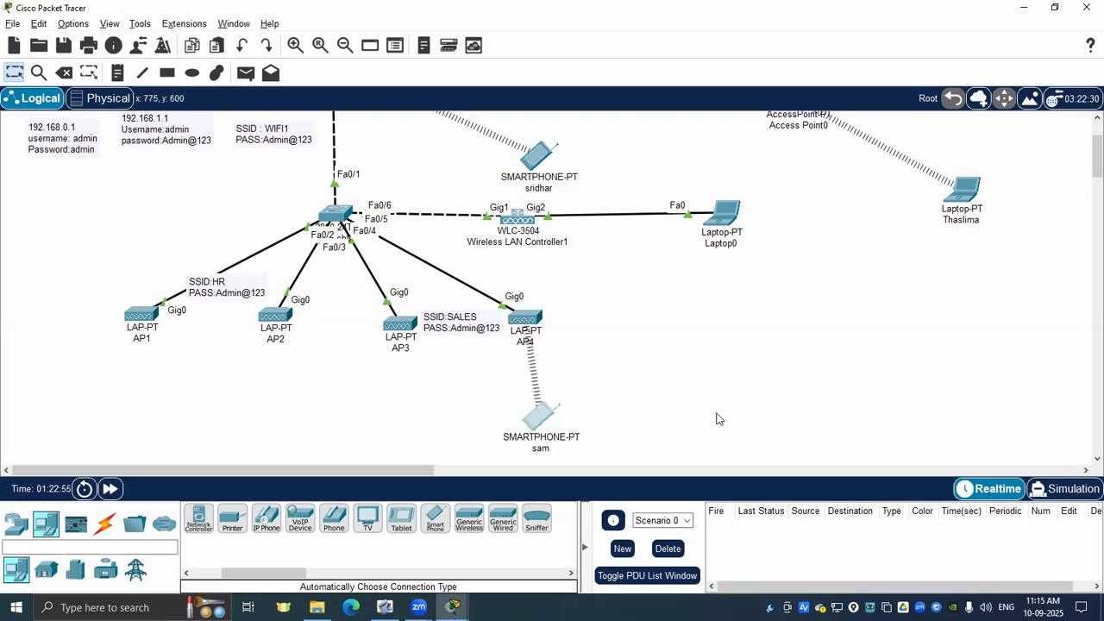
{"action": "left_click_drag", "start_coordinate": [538, 421], "coordinate": [750, 381]}
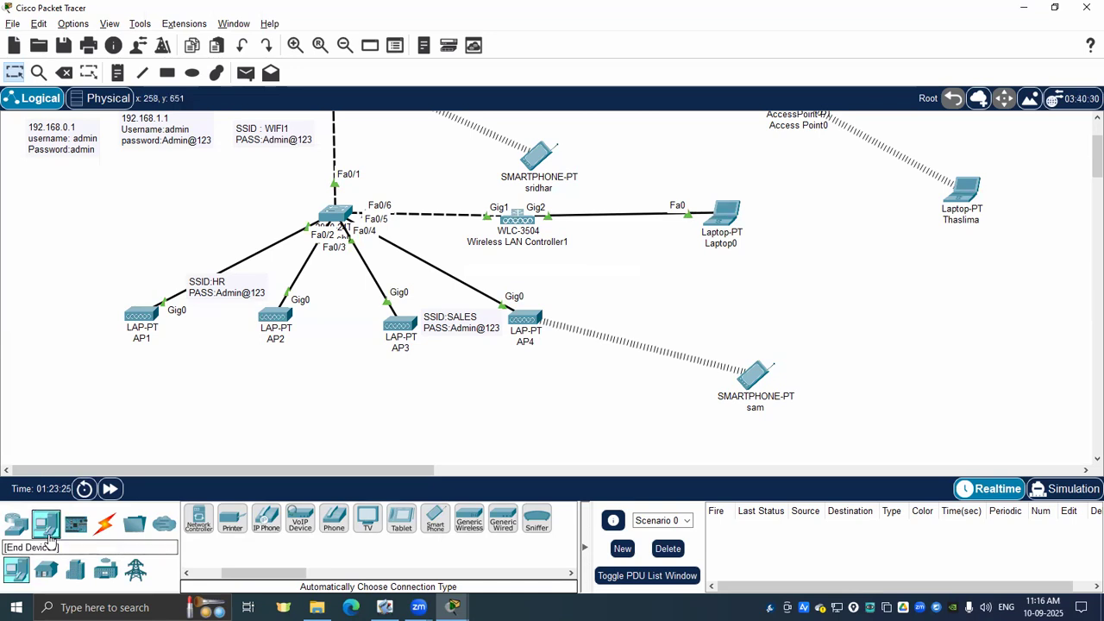
- Place a second smartphone in the workspace below AP4 and rename it with its owner's first name
{"action": "left_click", "coordinate": [17, 524]}
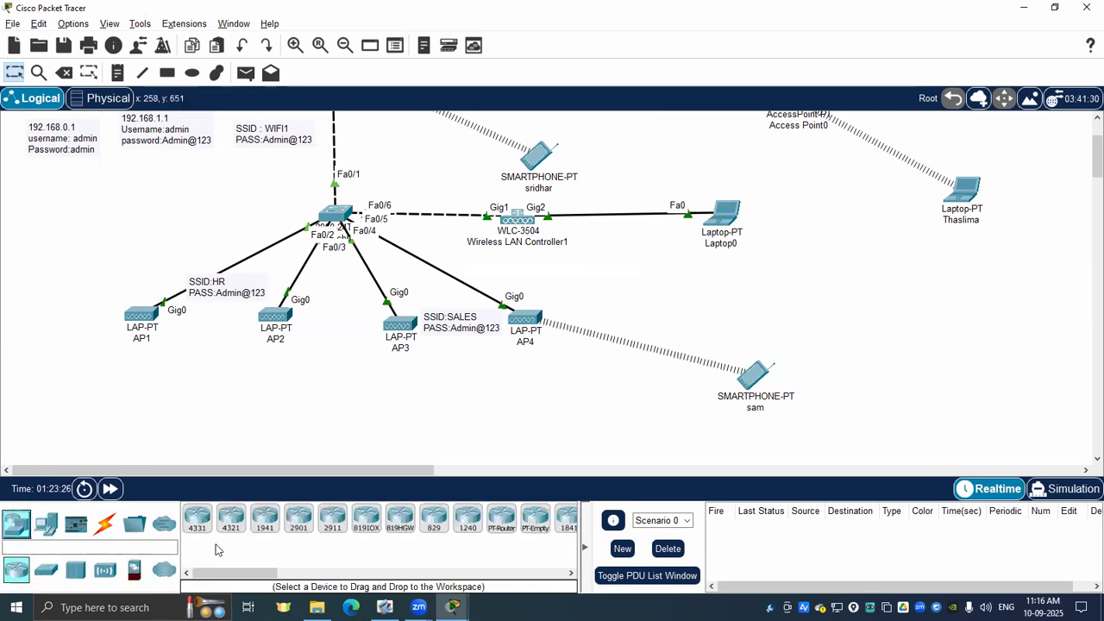
{"action": "left_click", "coordinate": [47, 524]}
{"action": "left_click_drag", "start_coordinate": [435, 517], "coordinate": [517, 435]}
{"action": "left_click", "coordinate": [518, 435]}
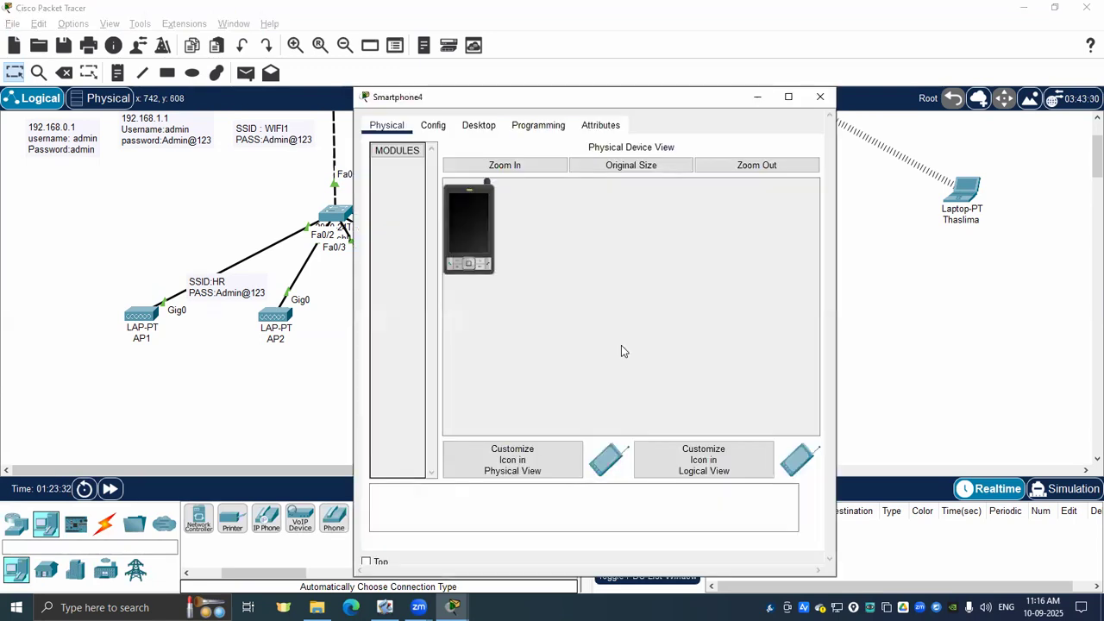
{"action": "left_click", "coordinate": [821, 96]}
{"action": "left_click", "coordinate": [534, 450]}
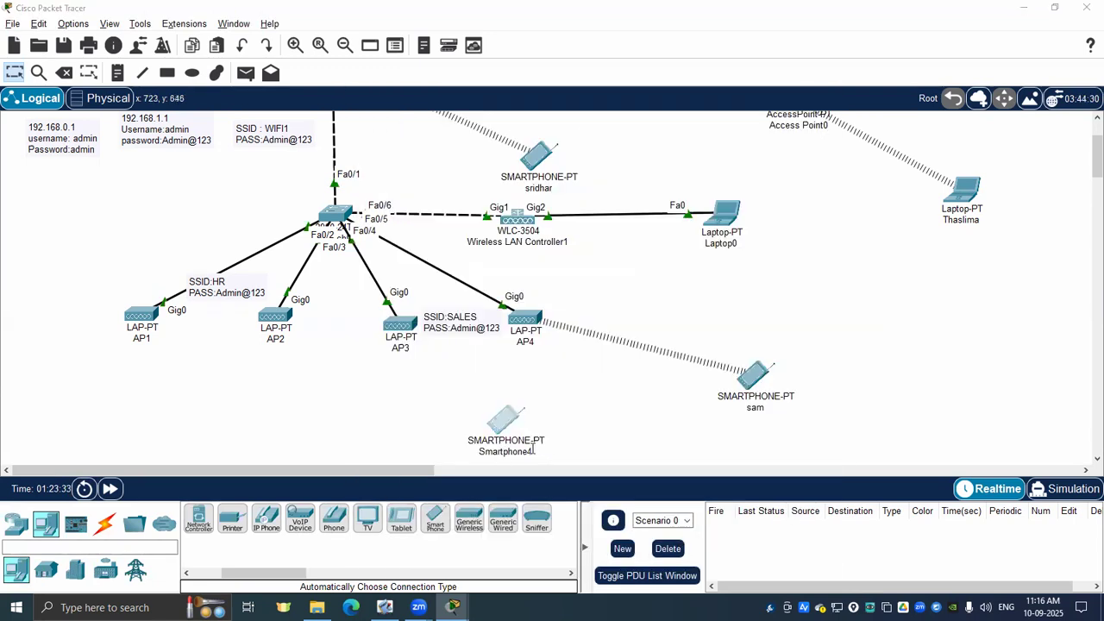
{"action": "type", "text": "P"}
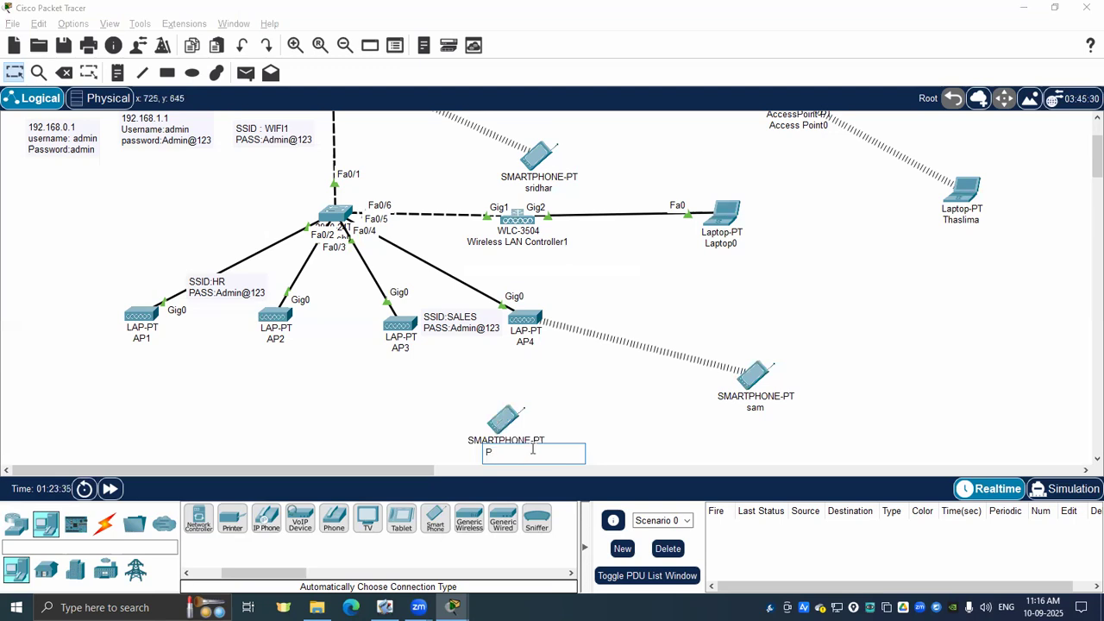
{"action": "type", "text": "raveen"}
{"action": "key", "text": "Return"}
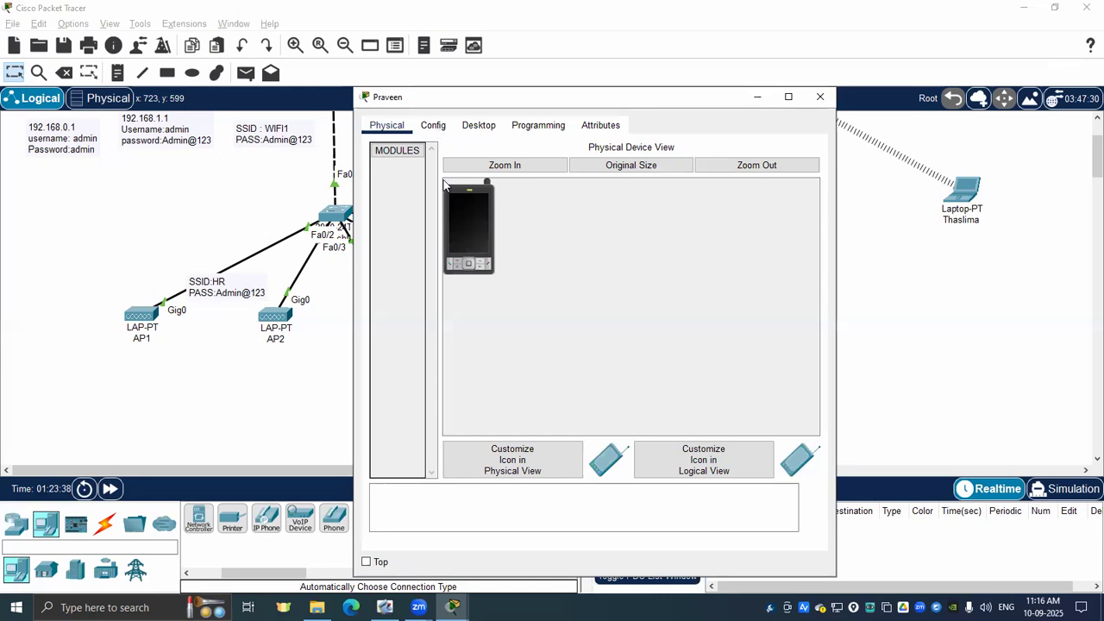
- Move the second smartphone below AP1 and set its Wireless0 SSID to sales
{"action": "left_click", "coordinate": [434, 127]}
{"action": "left_click", "coordinate": [418, 212]}
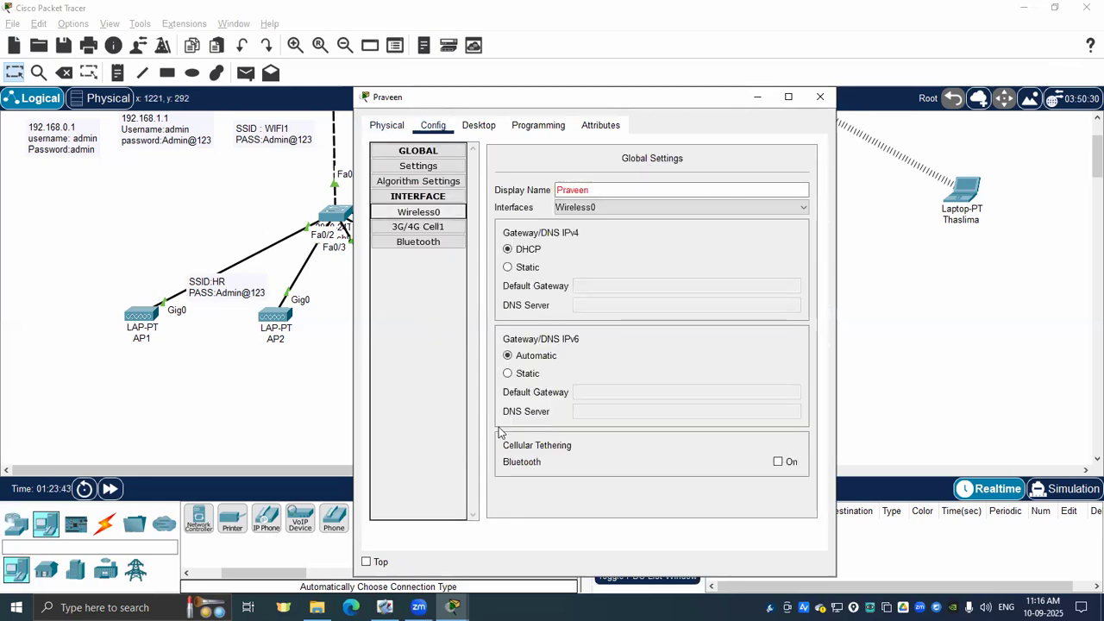
{"action": "left_click_drag", "start_coordinate": [471, 97], "coordinate": [697, 115]}
{"action": "left_click_drag", "start_coordinate": [518, 426], "coordinate": [181, 406]}
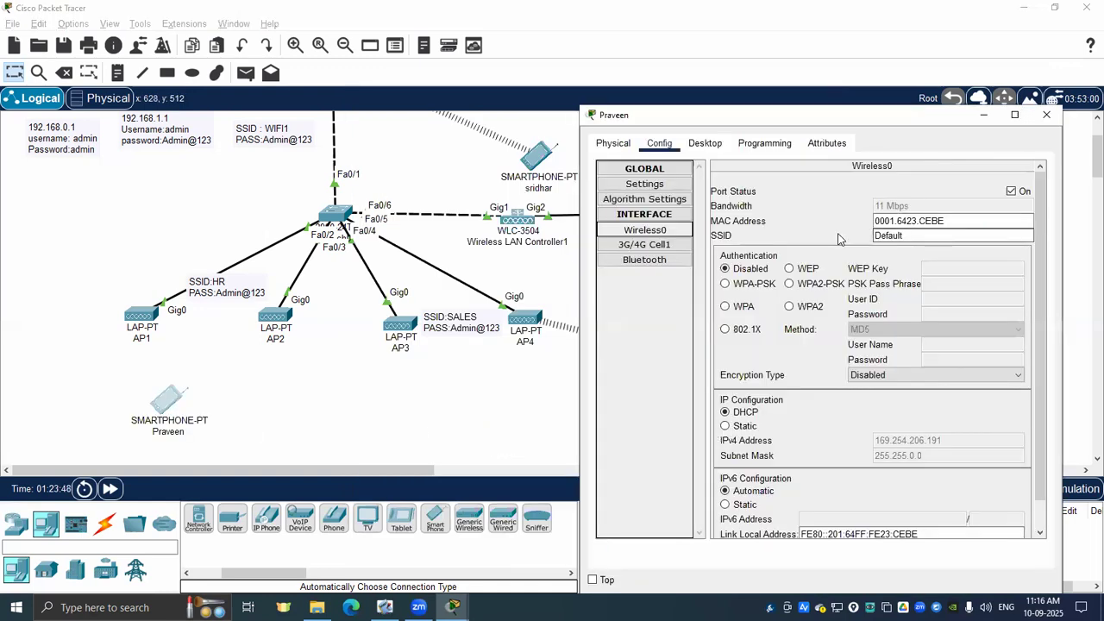
{"action": "left_click", "coordinate": [838, 239]}
{"action": "type", "text": "sales"}
- Set the second smartphone's Wireless0 authentication to WPA2-PSK and enter the PSK pass phrase
{"action": "key", "text": "Tab"}
{"action": "key", "text": "space"}
{"action": "left_click", "coordinate": [960, 283]}
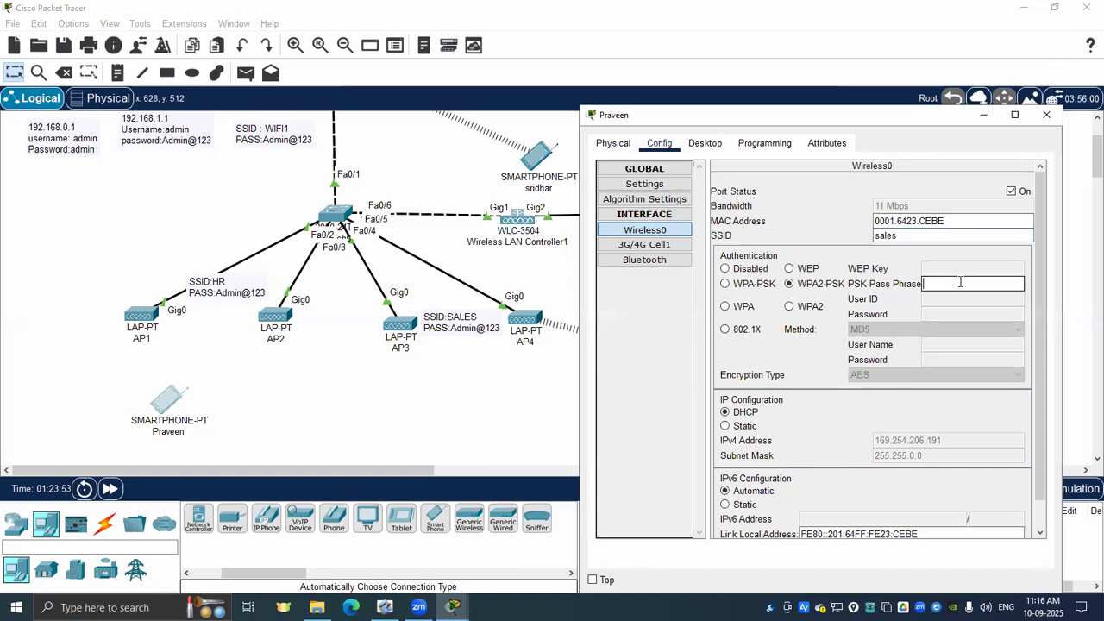
{"action": "type", "text": "Admin@123"}
{"action": "key", "text": "Return"}
{"action": "left_click", "coordinate": [640, 184]}
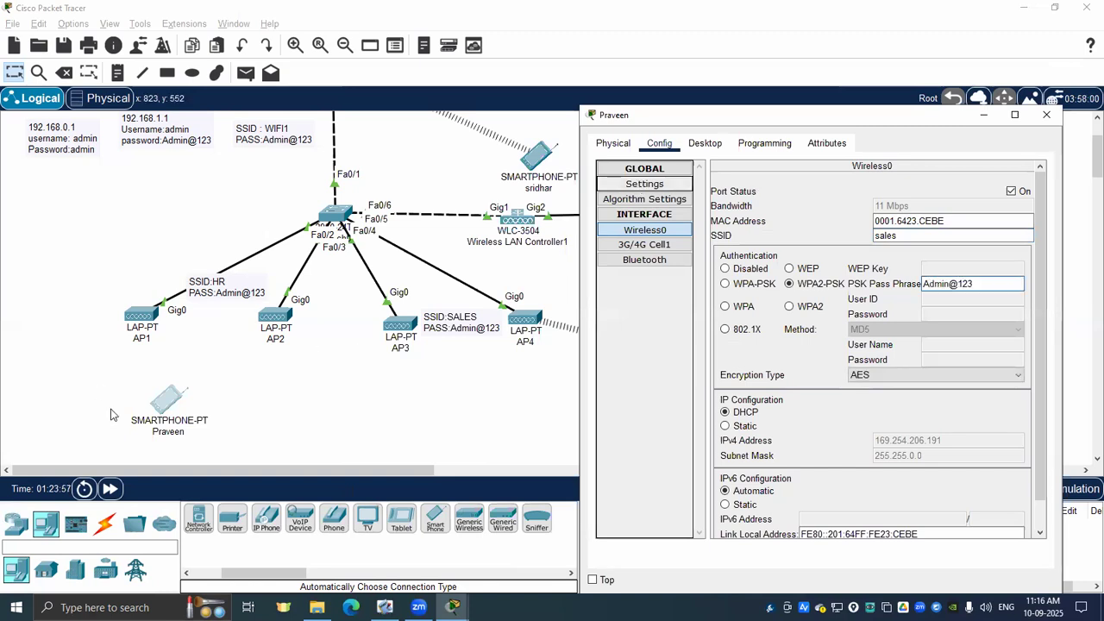
{"action": "left_click", "coordinate": [114, 252]}
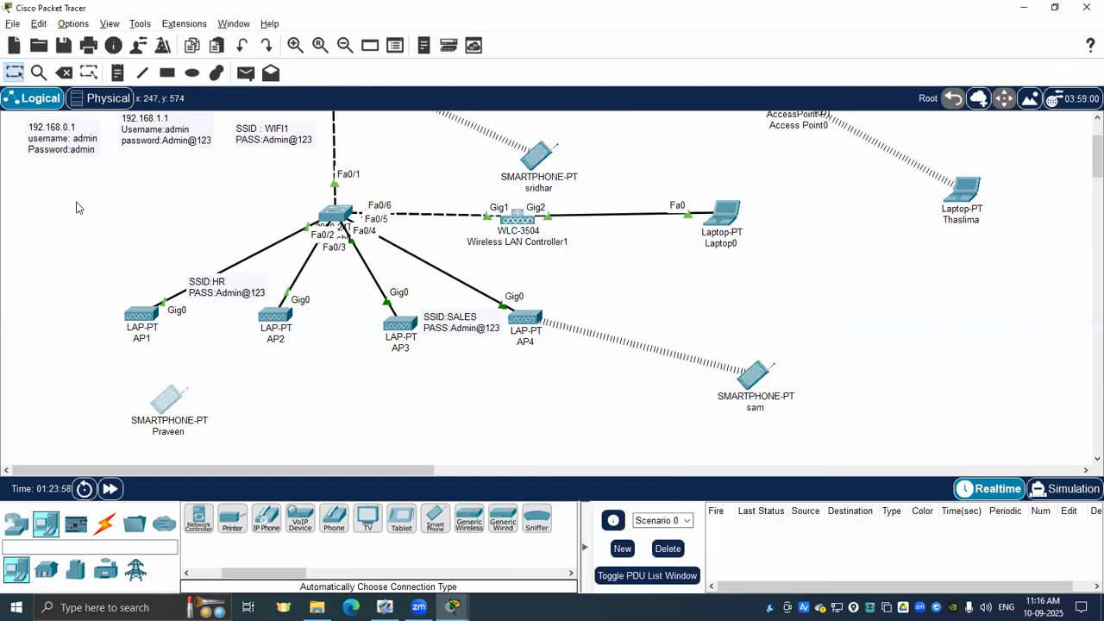
- Reposition the second smartphone around the access points, leaving it to the lower right of AP4
{"action": "left_click_drag", "start_coordinate": [76, 207], "coordinate": [77, 208]}
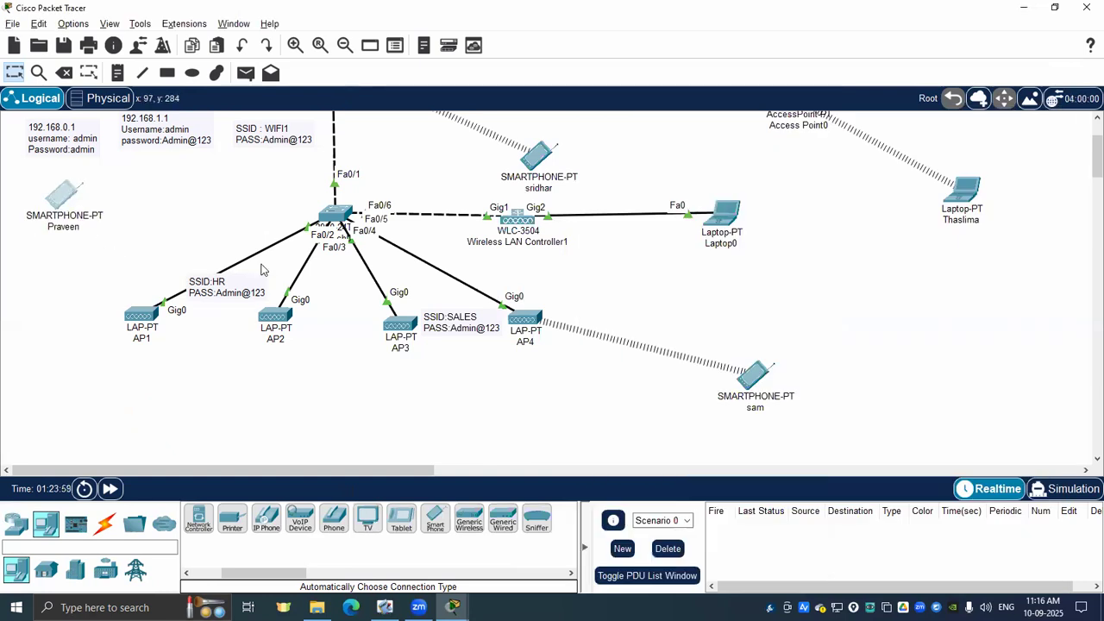
{"action": "left_click_drag", "start_coordinate": [57, 218], "coordinate": [121, 414]}
{"action": "left_click_drag", "start_coordinate": [350, 449], "coordinate": [489, 395]}
{"action": "left_click_drag", "start_coordinate": [526, 438], "coordinate": [619, 442]}
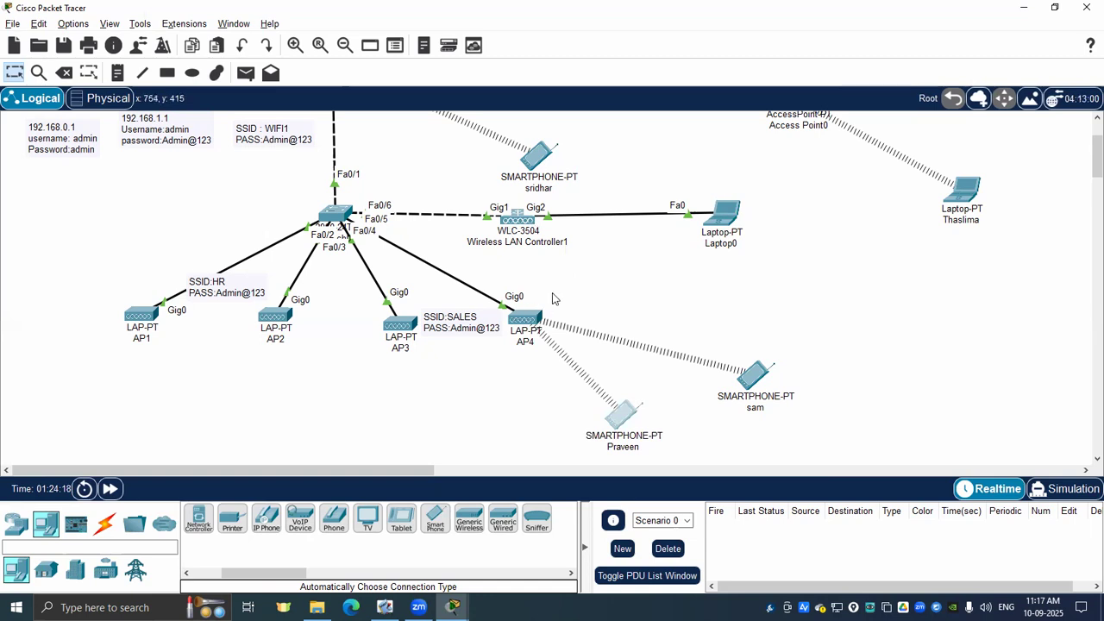
{"action": "left_click_drag", "start_coordinate": [576, 280], "coordinate": [355, 361]}
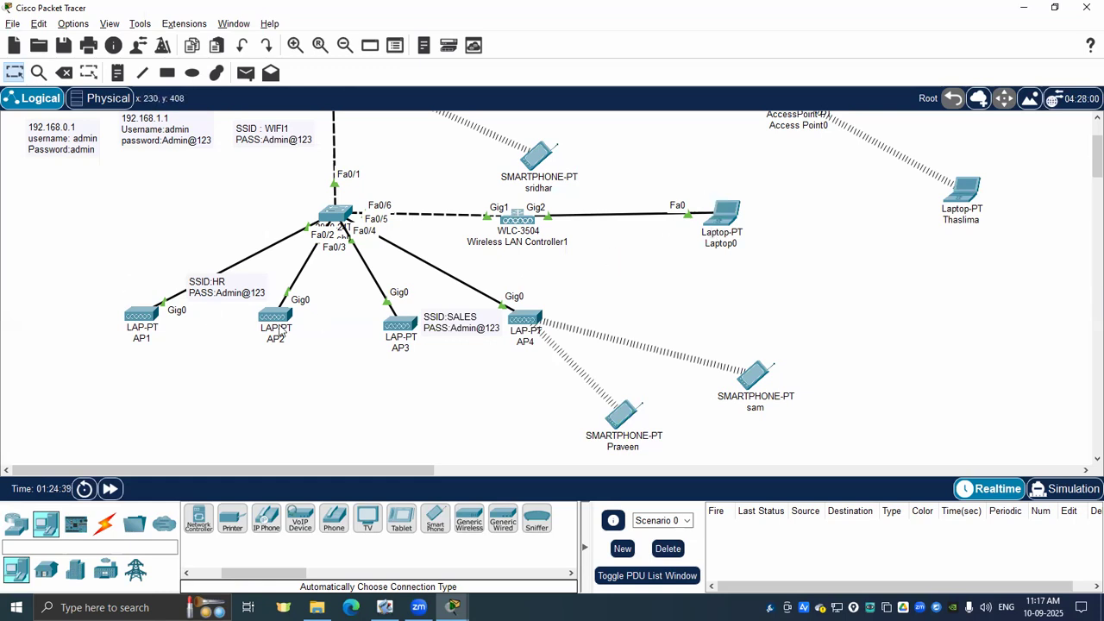
{"action": "left_click_drag", "start_coordinate": [103, 274], "coordinate": [307, 349]}
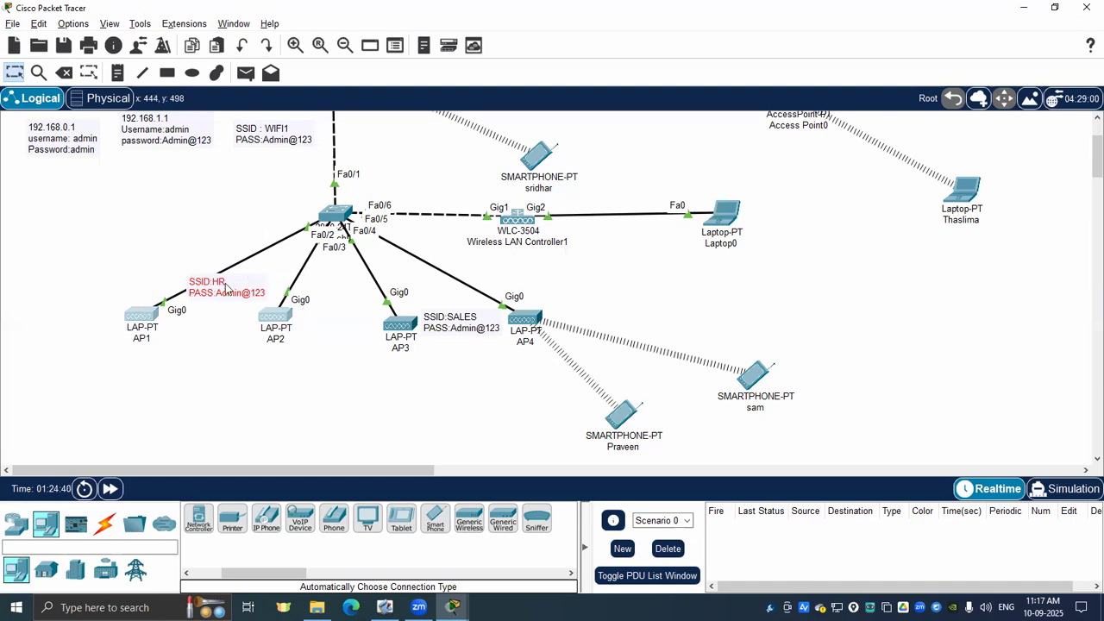
{"action": "left_click_drag", "start_coordinate": [572, 283], "coordinate": [370, 357]}
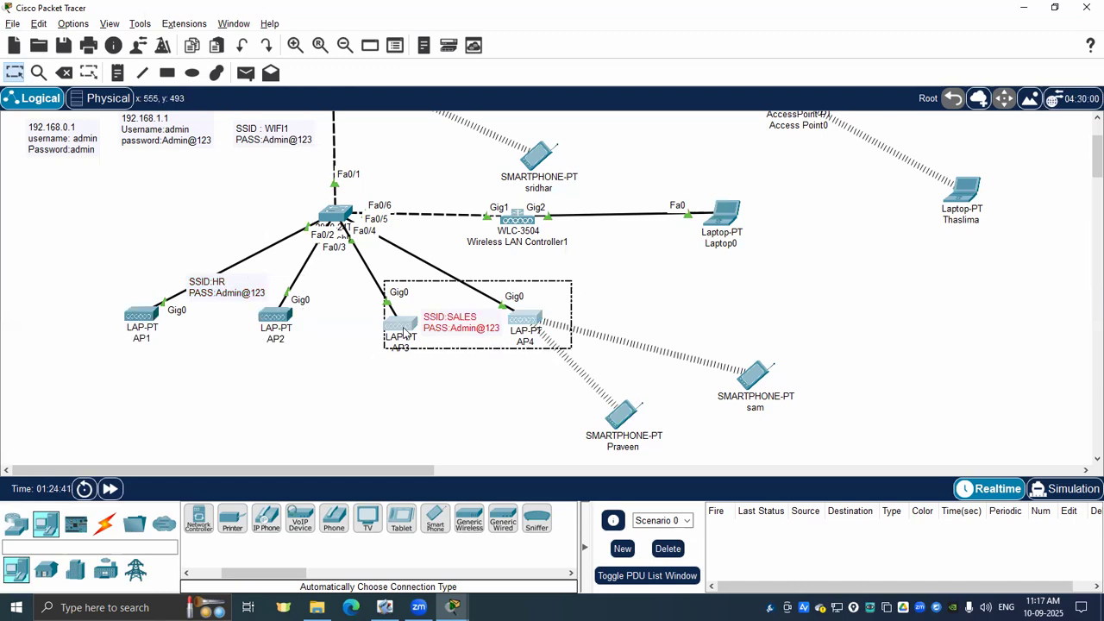
{"action": "left_click", "coordinate": [704, 231]}
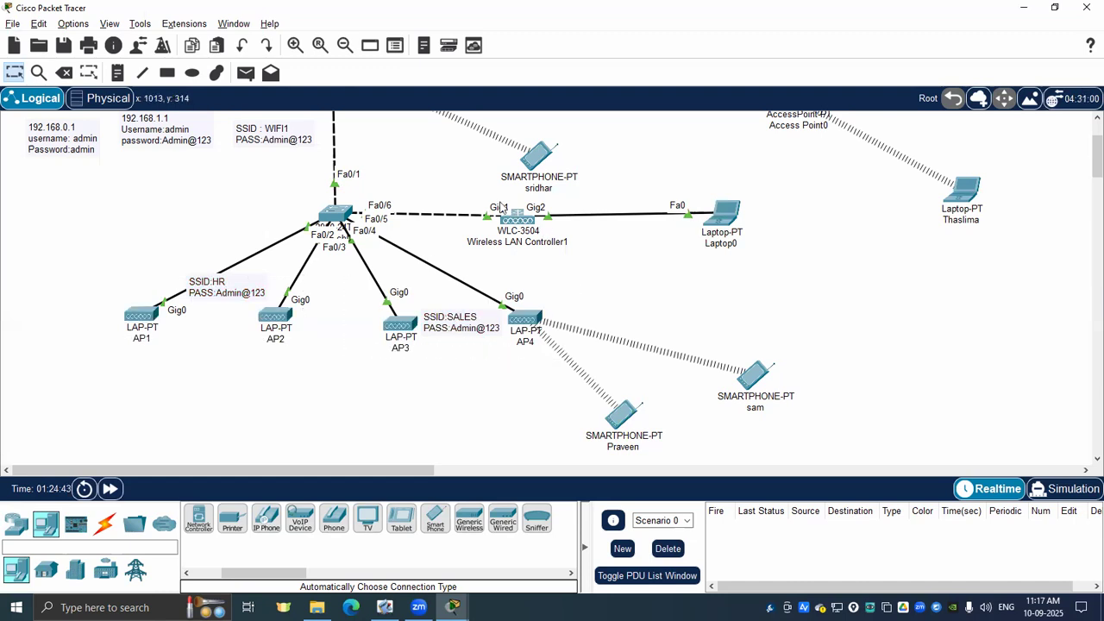
- Open the wireless controller's AP Groups page in Laptop0's web browser
{"action": "left_click", "coordinate": [729, 226]}
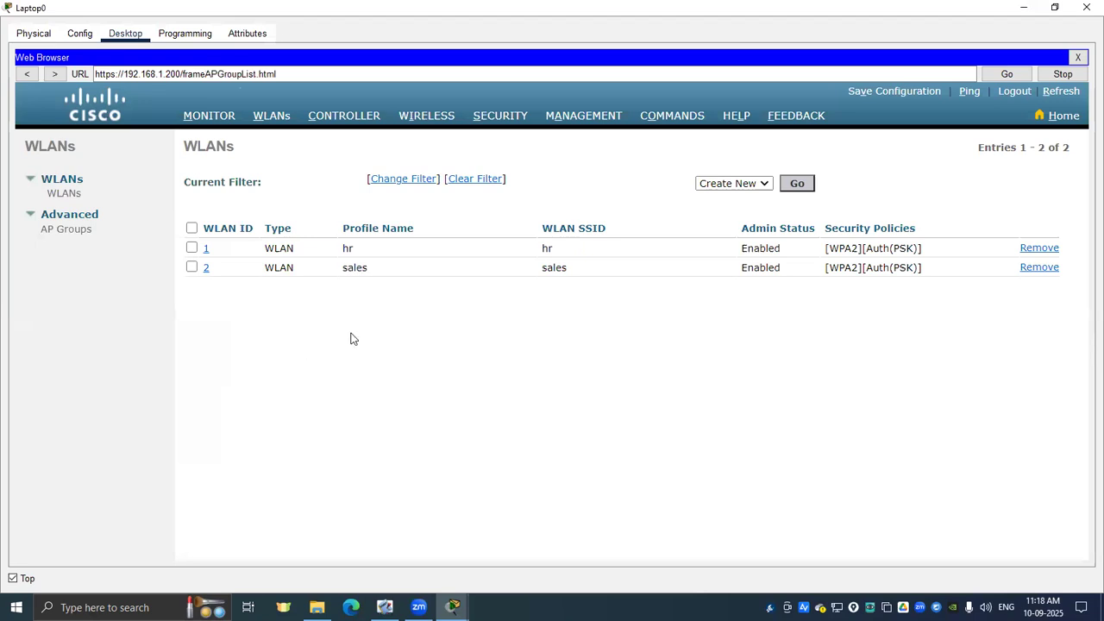
{"action": "left_click", "coordinate": [916, 93]}
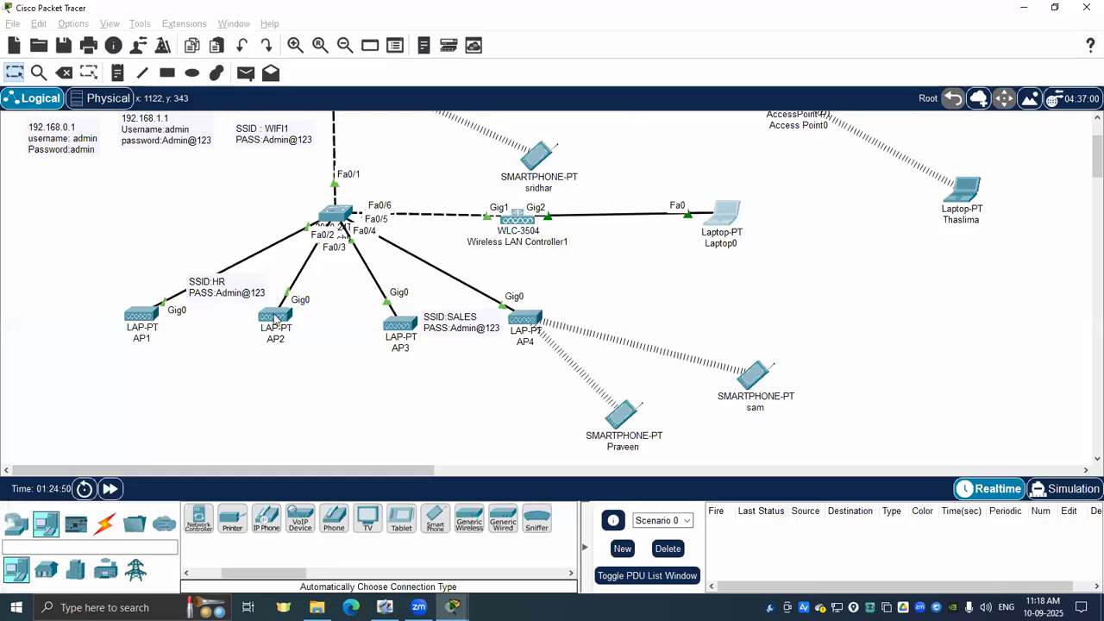
- Place a note reading "HR_APS" in the workspace just below AP1 and AP2
{"action": "key", "text": "n"}
{"action": "left_click", "coordinate": [234, 345]}
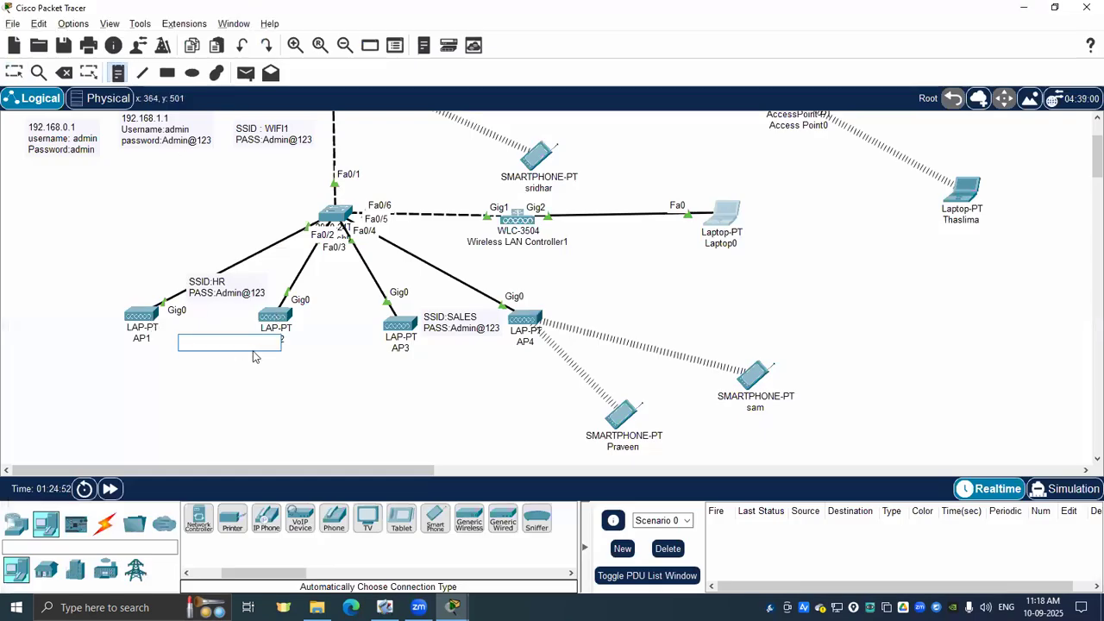
{"action": "type", "text": "HR_APS"}
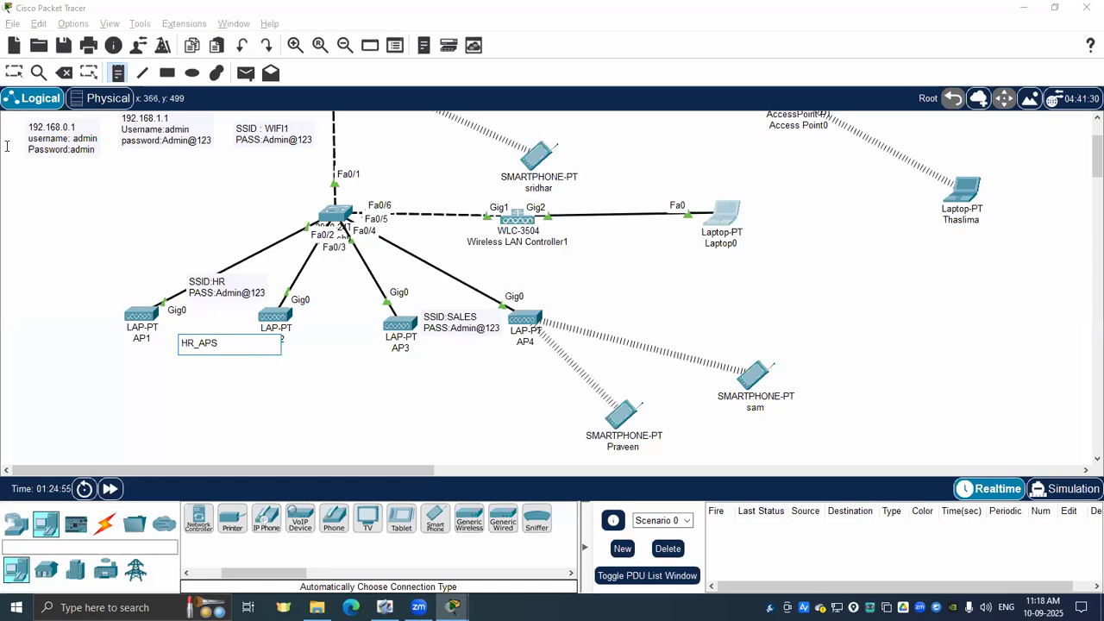
{"action": "left_click", "coordinate": [11, 71]}
- Prefix the HR_APS note with "GROUP NAME :" and move it lower, centred beneath AP1 and AP2
{"action": "left_click", "coordinate": [210, 361]}
{"action": "double_click", "coordinate": [201, 358]}
{"action": "type", "text": "G"}
{"action": "type", "text": "P"}
{"action": "type", "text": "OUP"}
{"action": "type", "text": " NAM"}
{"action": "type", "text": "E :"}
{"action": "left_click", "coordinate": [249, 372]}
{"action": "left_click_drag", "start_coordinate": [238, 360], "coordinate": [273, 379]}
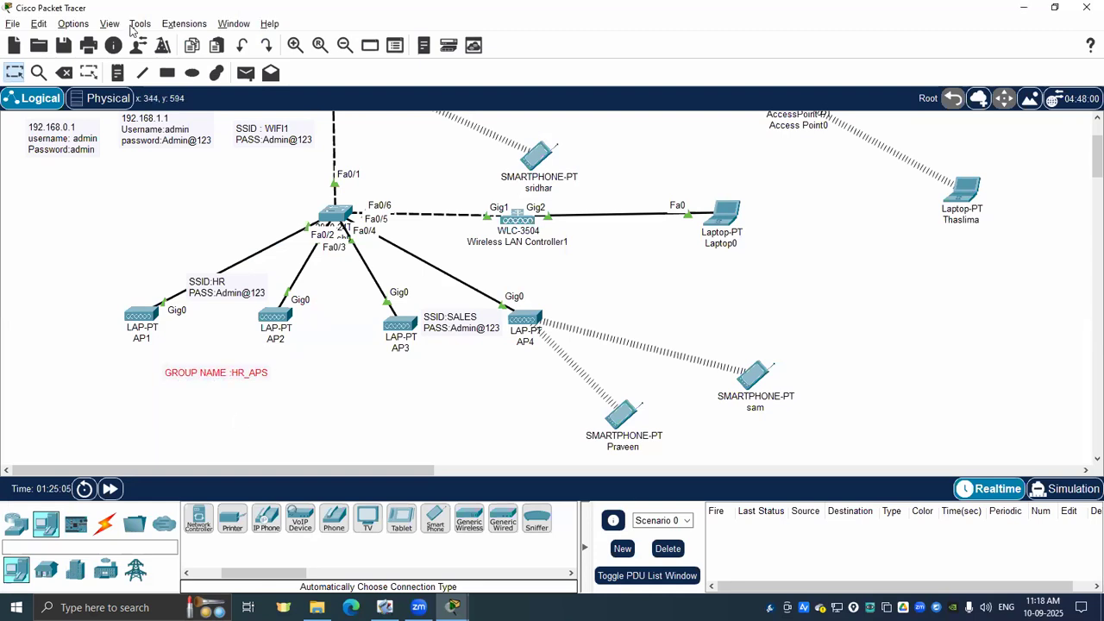
- Add the note "GROUP NAME : SALES_APS" beneath AP3 and AP4, and nudge both group notes into place
{"action": "key", "text": "n"}
{"action": "left_click", "coordinate": [401, 374]}
{"action": "type", "text": "GR"}
{"action": "type", "text": "UO"}
{"action": "type", "text": "GROUPS"}
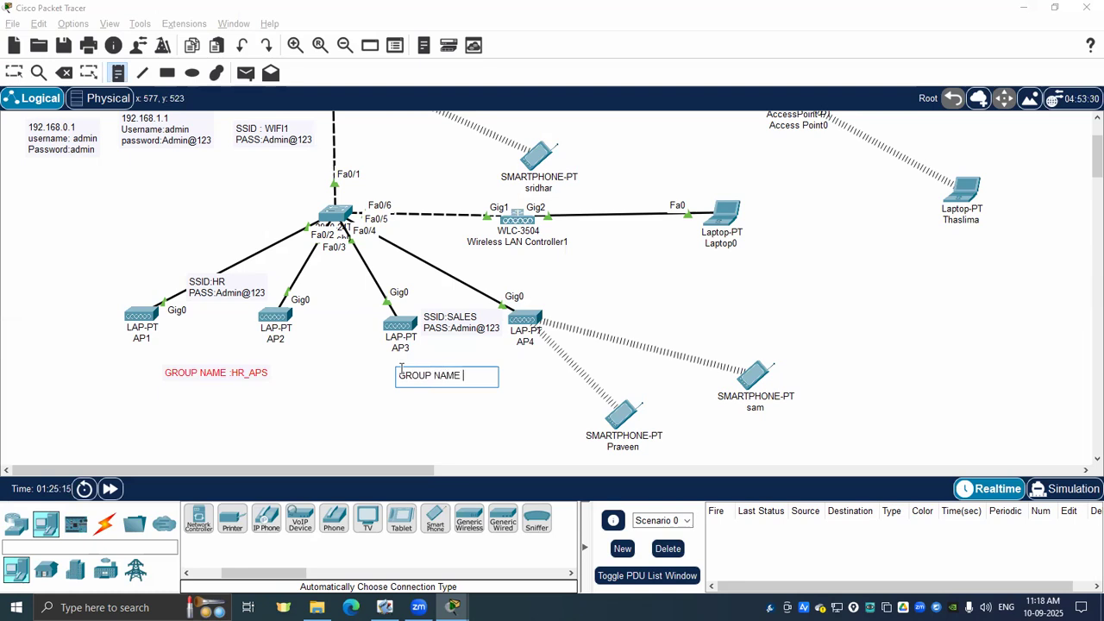
{"action": "type", "text": " NAME : SALES_APS"}
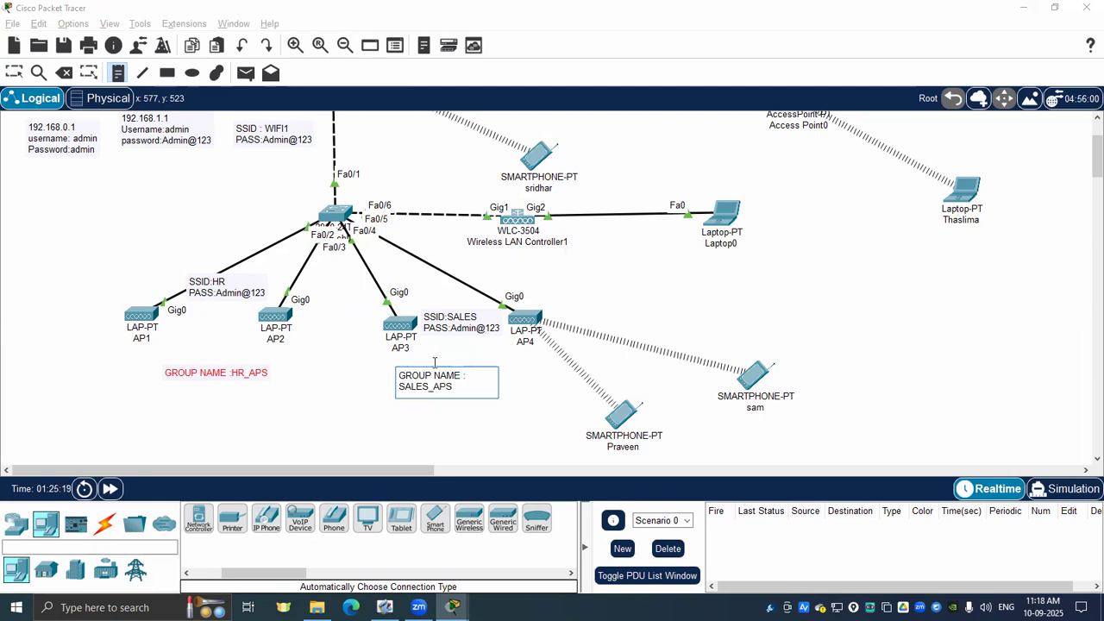
{"action": "left_click", "coordinate": [14, 74]}
{"action": "left_click_drag", "start_coordinate": [452, 385], "coordinate": [452, 389]}
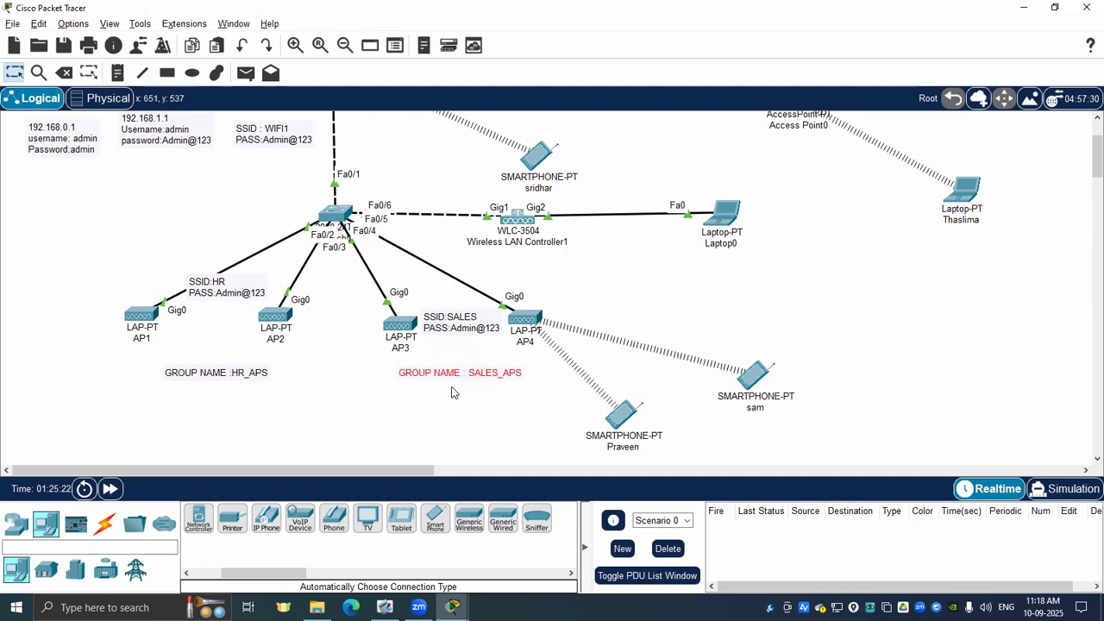
{"action": "left_click_drag", "start_coordinate": [247, 373], "coordinate": [254, 377]}
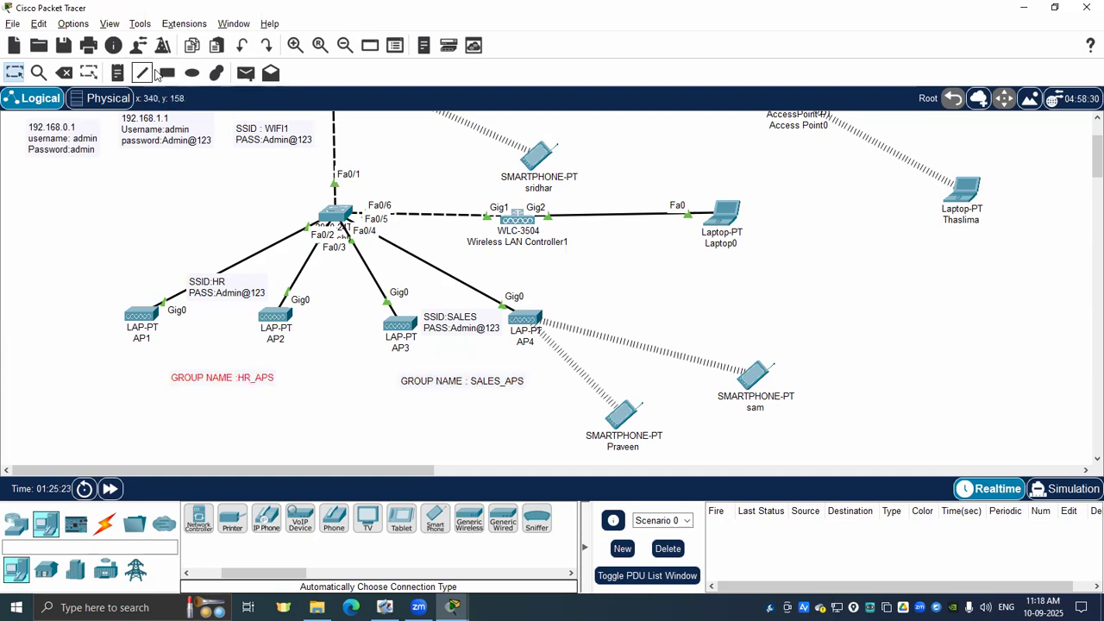
- Draw unfilled rectangles around AP1 and AP2 and around AP3 and AP4, each enclosing its group note
{"action": "left_click", "coordinate": [167, 72]}
{"action": "mouse_move", "coordinate": [94, 257]}
{"action": "left_mouse_down"}
{"action": "mouse_move", "coordinate": [301, 362]}
{"action": "mouse_move", "coordinate": [318, 399]}
{"action": "left_mouse_up"}
{"action": "mouse_move", "coordinate": [363, 262]}
{"action": "left_mouse_down"}
{"action": "mouse_move", "coordinate": [505, 396]}
{"action": "mouse_move", "coordinate": [567, 402]}
{"action": "mouse_move", "coordinate": [564, 393]}
{"action": "left_mouse_up"}
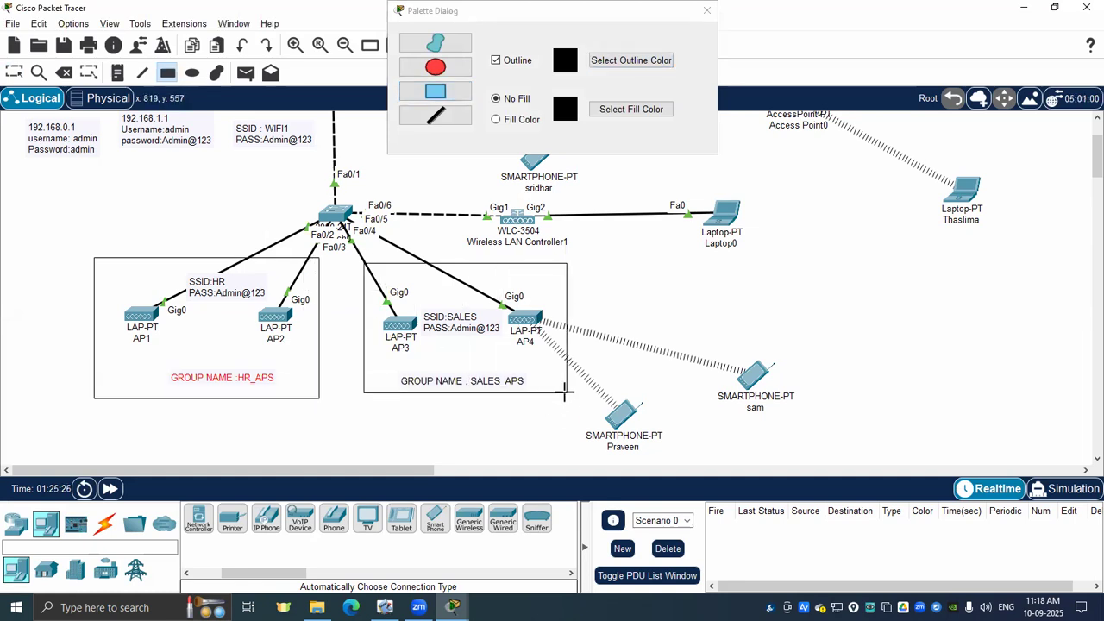
{"action": "left_click", "coordinate": [707, 11]}
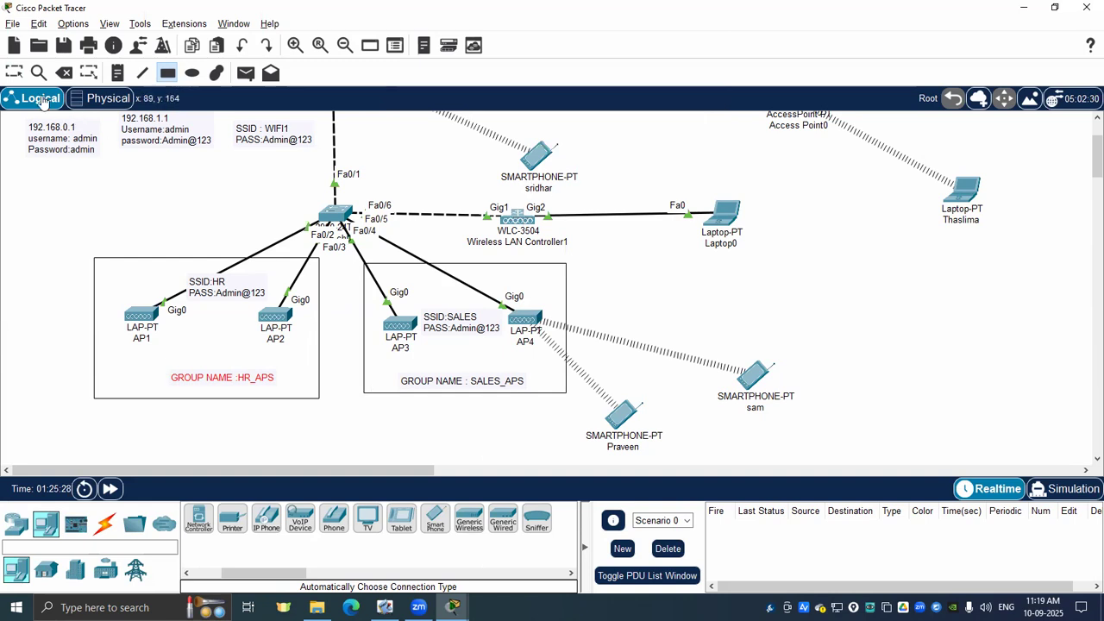
{"action": "left_click", "coordinate": [16, 74]}
- Bring back Laptop0's AP Groups page in a restored window and widen it to the screen's edge
{"action": "mouse_move", "coordinate": [452, 607]}
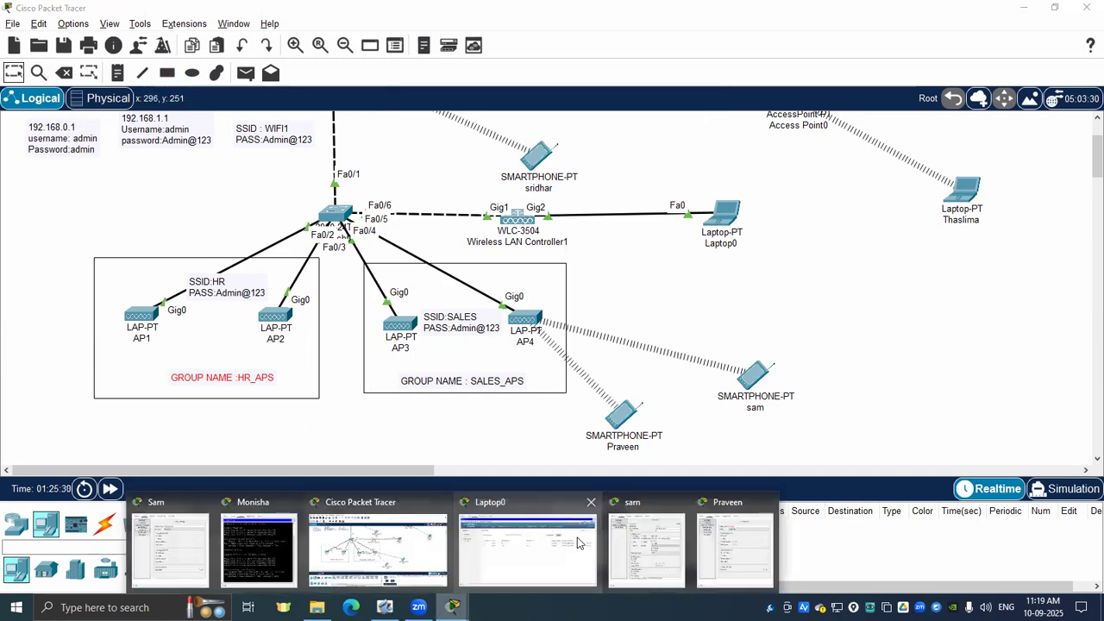
{"action": "left_click", "coordinate": [575, 545]}
{"action": "left_click", "coordinate": [435, 7]}
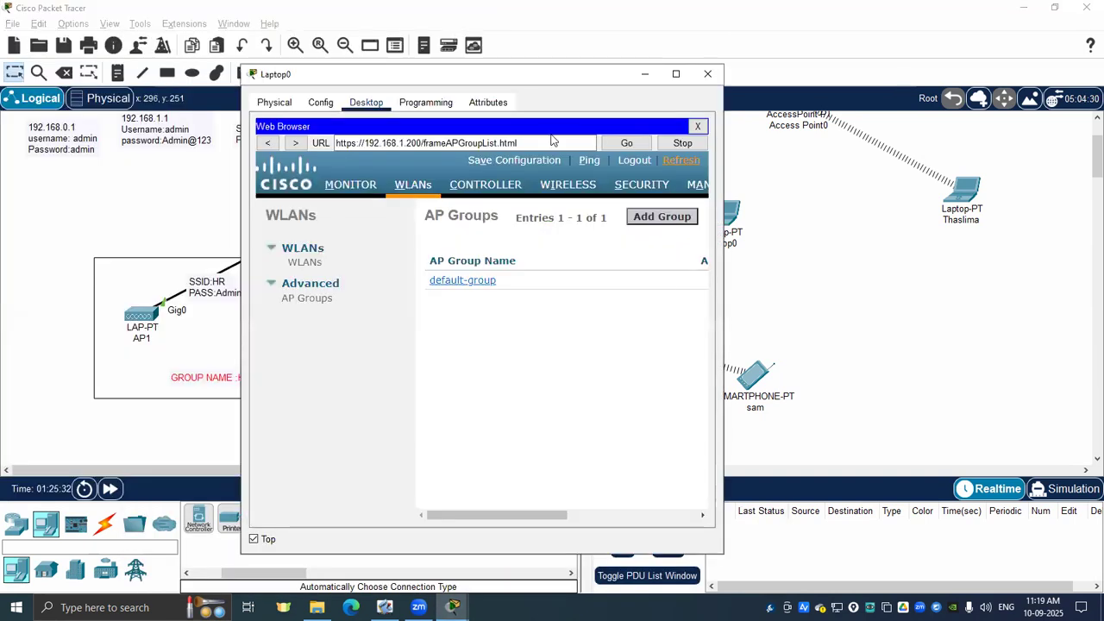
{"action": "left_click", "coordinate": [677, 75]}
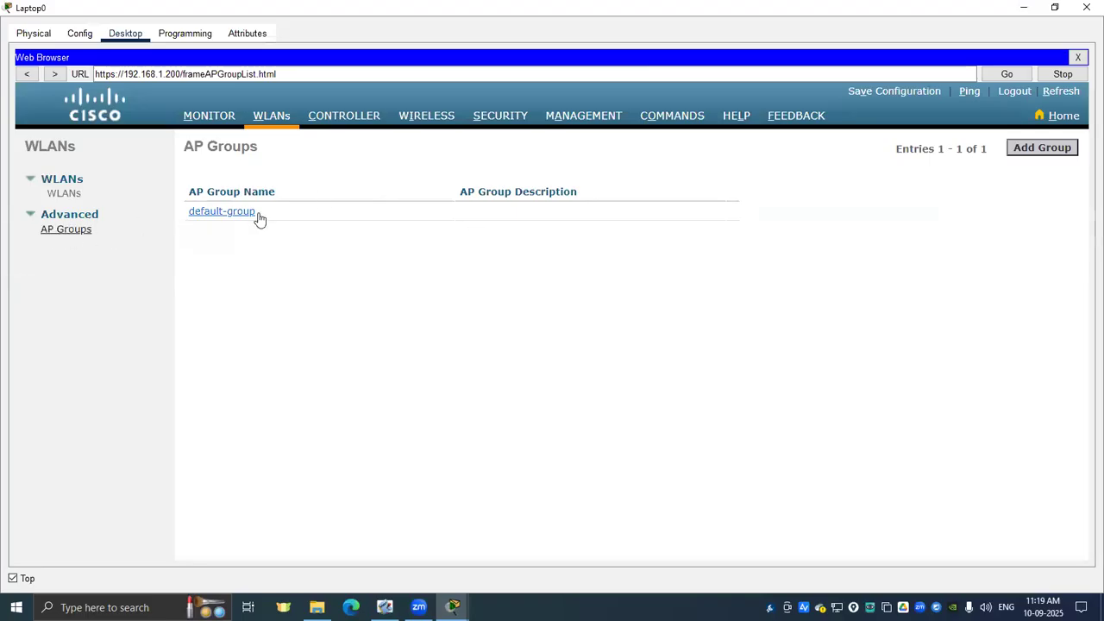
{"action": "left_click", "coordinate": [220, 215]}
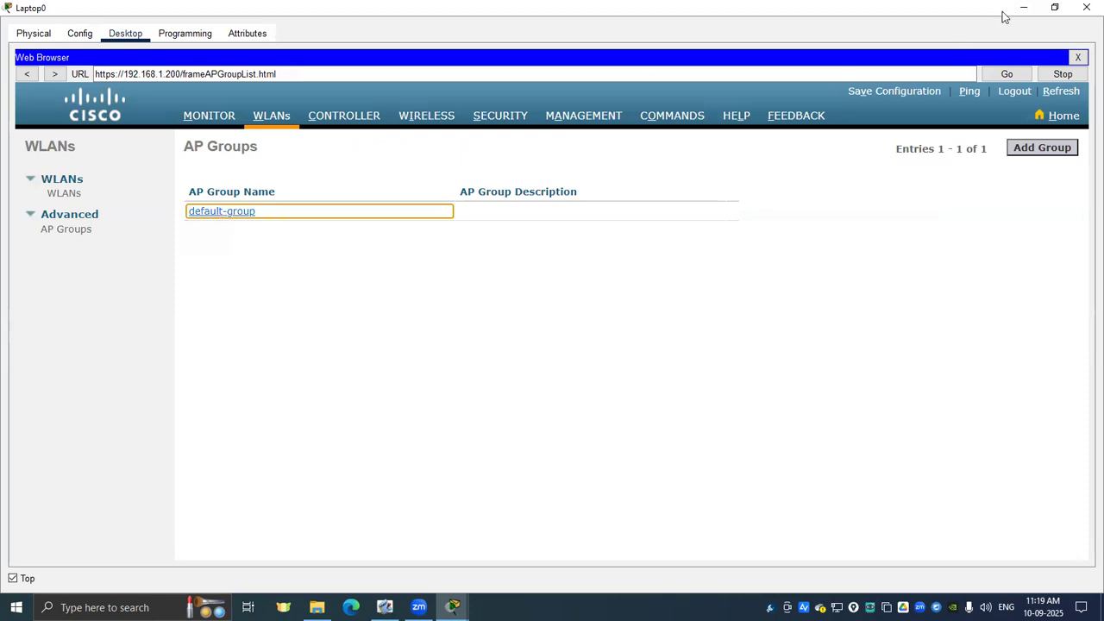
{"action": "left_click", "coordinate": [1053, 8]}
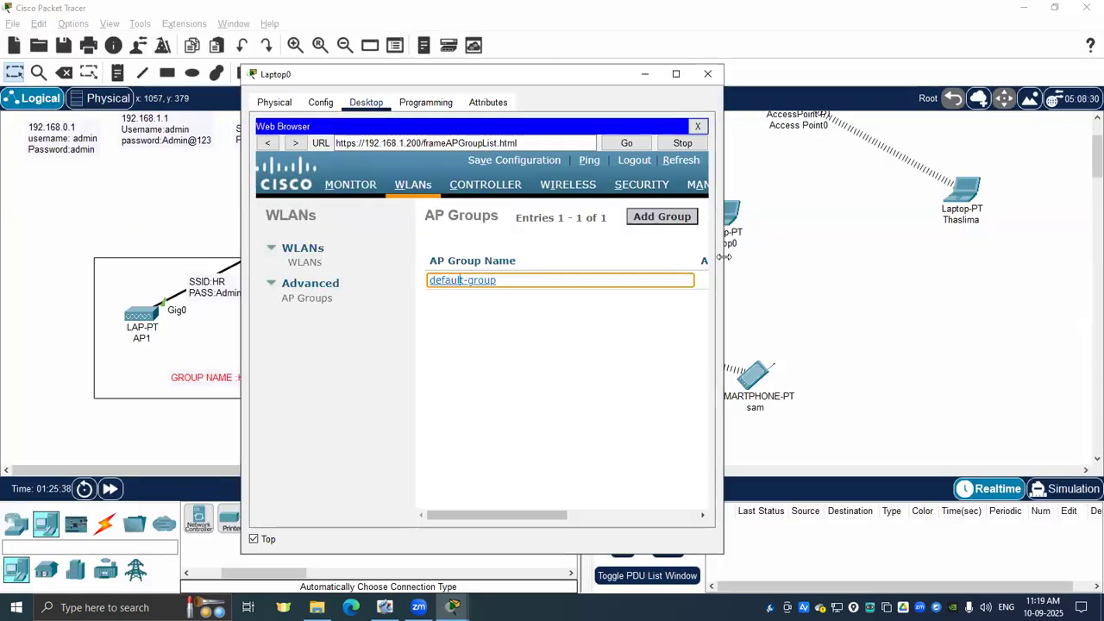
{"action": "left_click_drag", "start_coordinate": [722, 257], "coordinate": [1102, 256]}
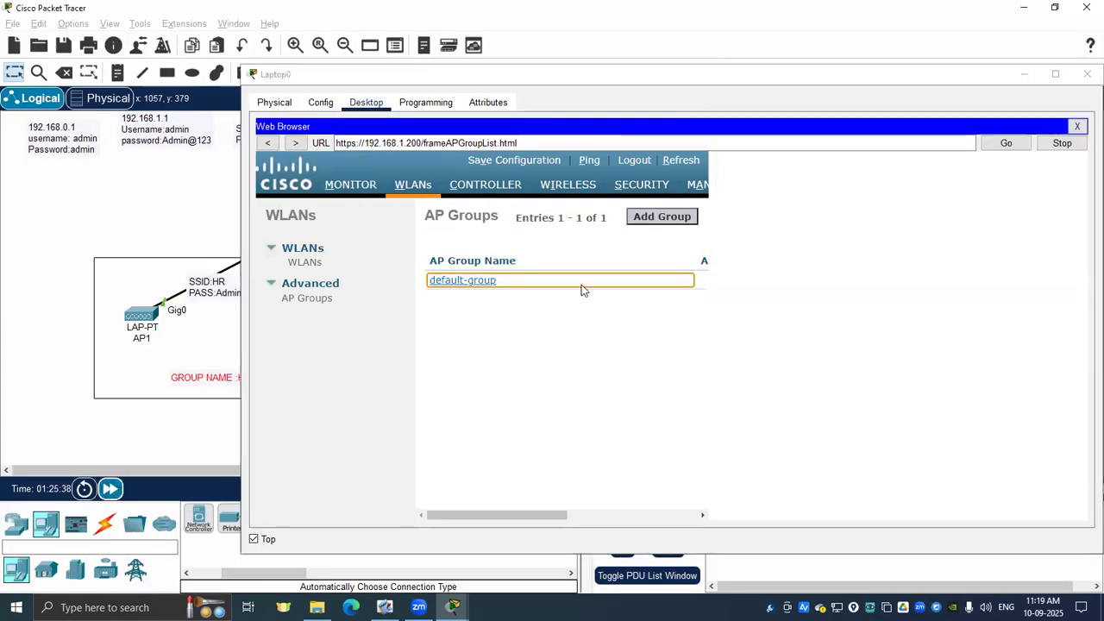
- Examine which access points belong to default-group, and return to the AP Groups list
{"action": "left_click", "coordinate": [679, 285]}
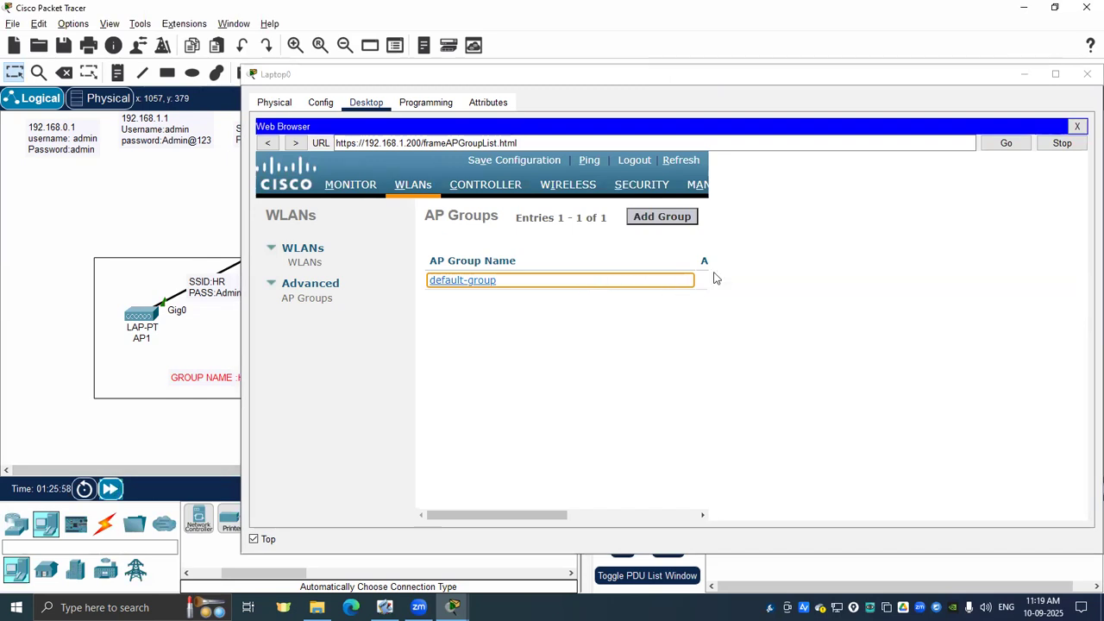
{"action": "left_click", "coordinate": [592, 257]}
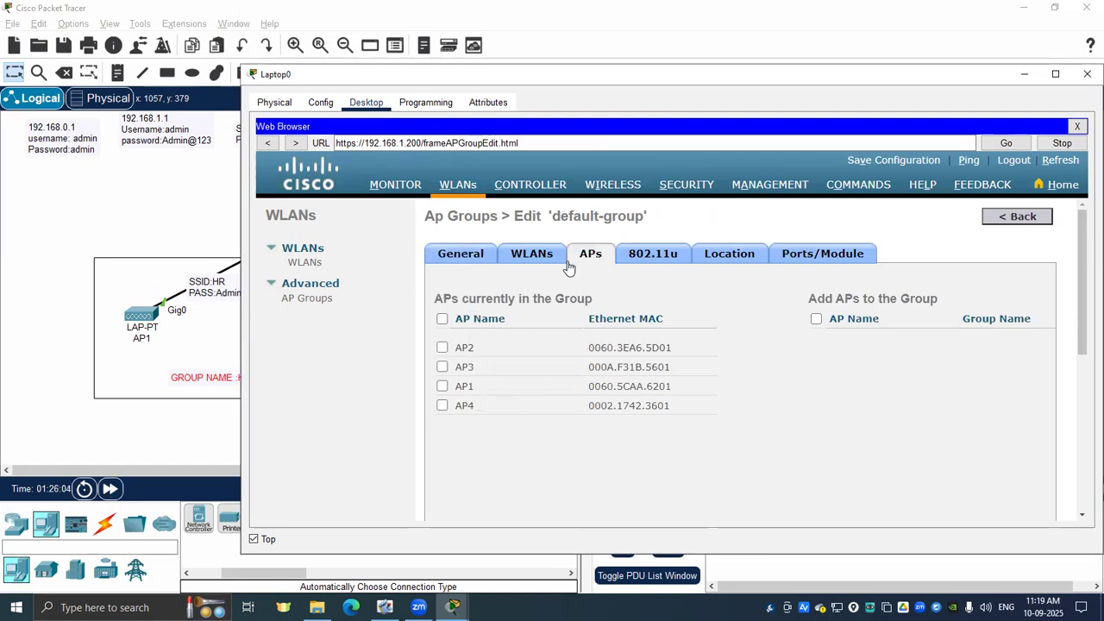
{"action": "left_click", "coordinate": [462, 259]}
{"action": "left_click", "coordinate": [307, 297]}
{"action": "left_click", "coordinate": [143, 487]}
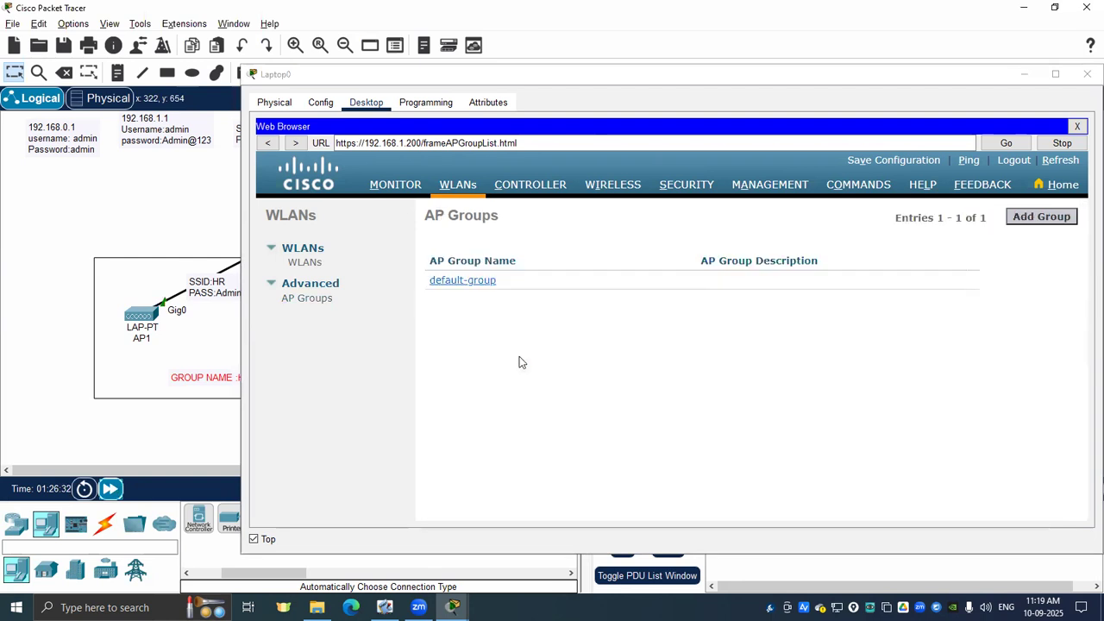
- Examine the WLANs assigned to default-group and its general settings, and return to the AP Groups list
{"action": "left_click", "coordinate": [460, 290]}
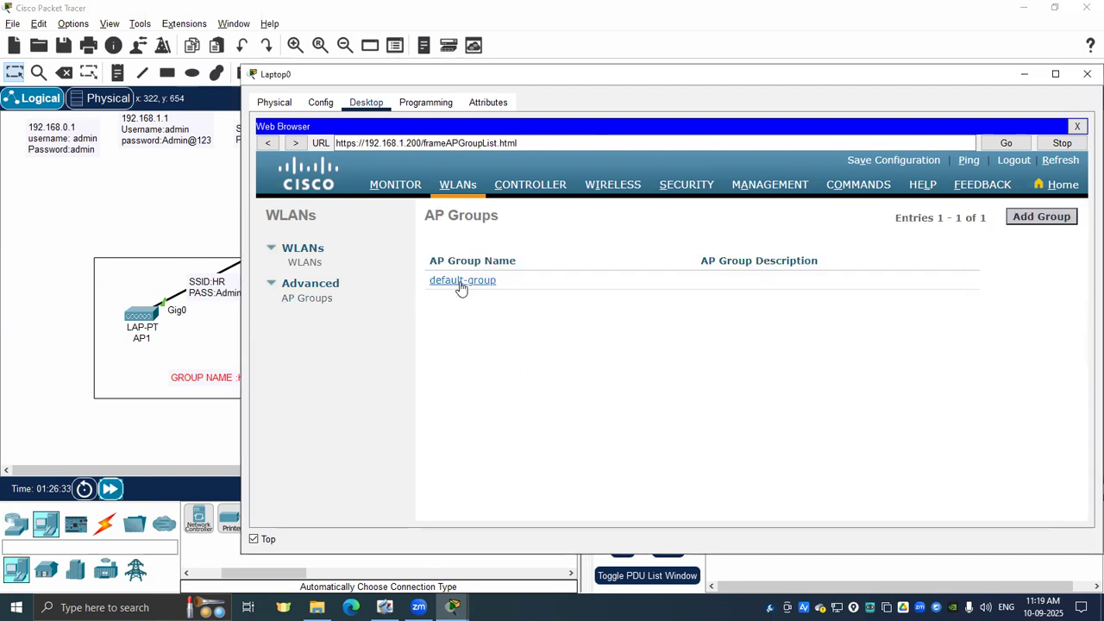
{"action": "left_click", "coordinate": [476, 282]}
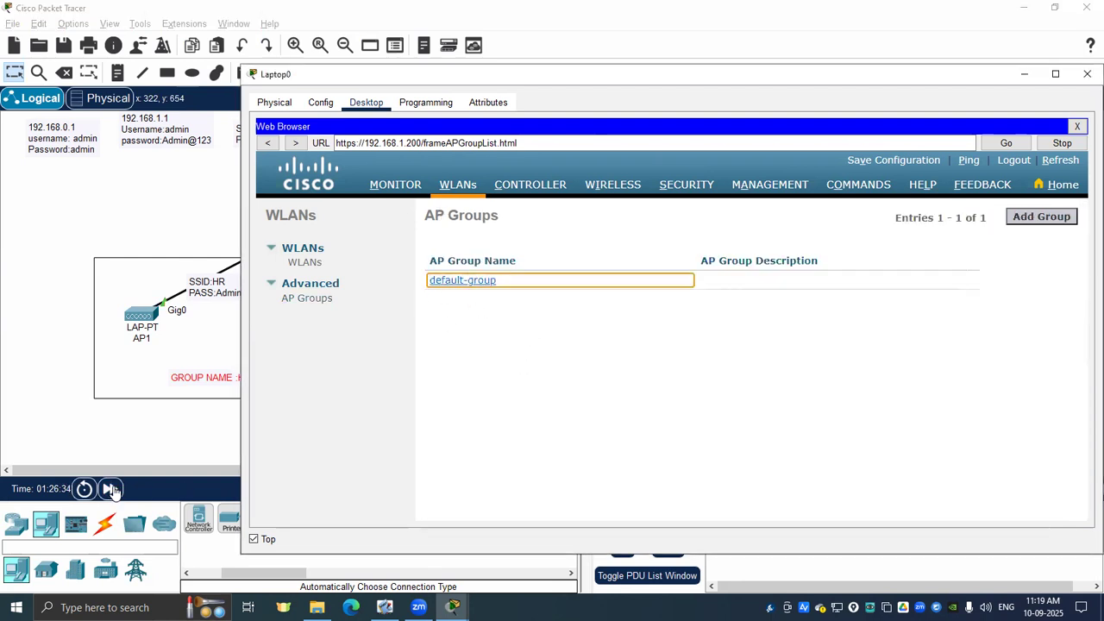
{"action": "left_click", "coordinate": [110, 489]}
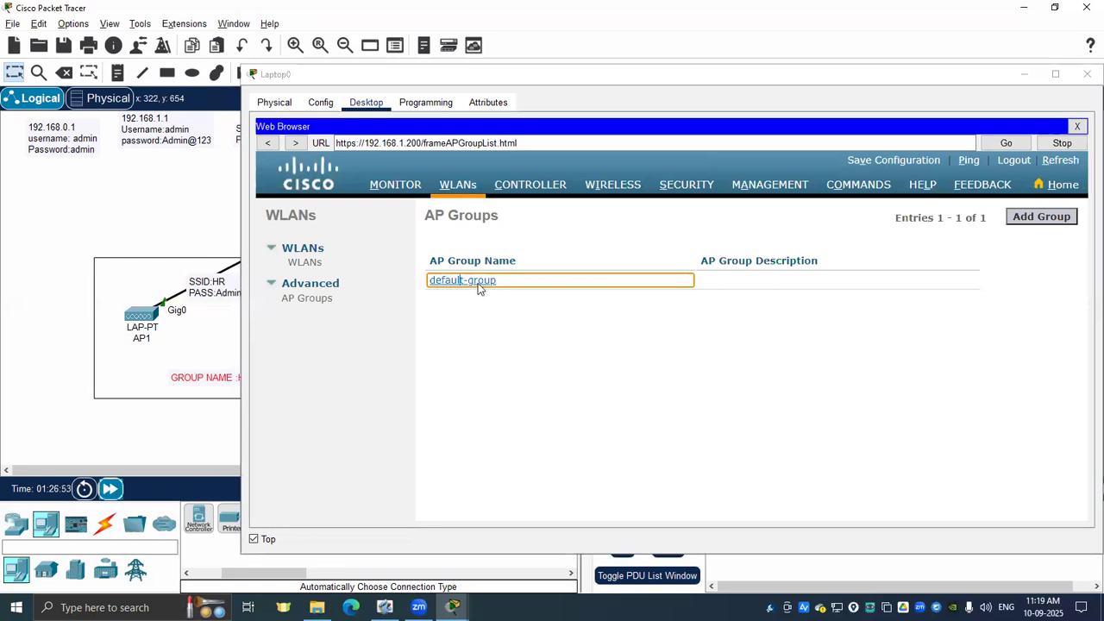
{"action": "left_click", "coordinate": [522, 280]}
{"action": "left_click", "coordinate": [545, 261]}
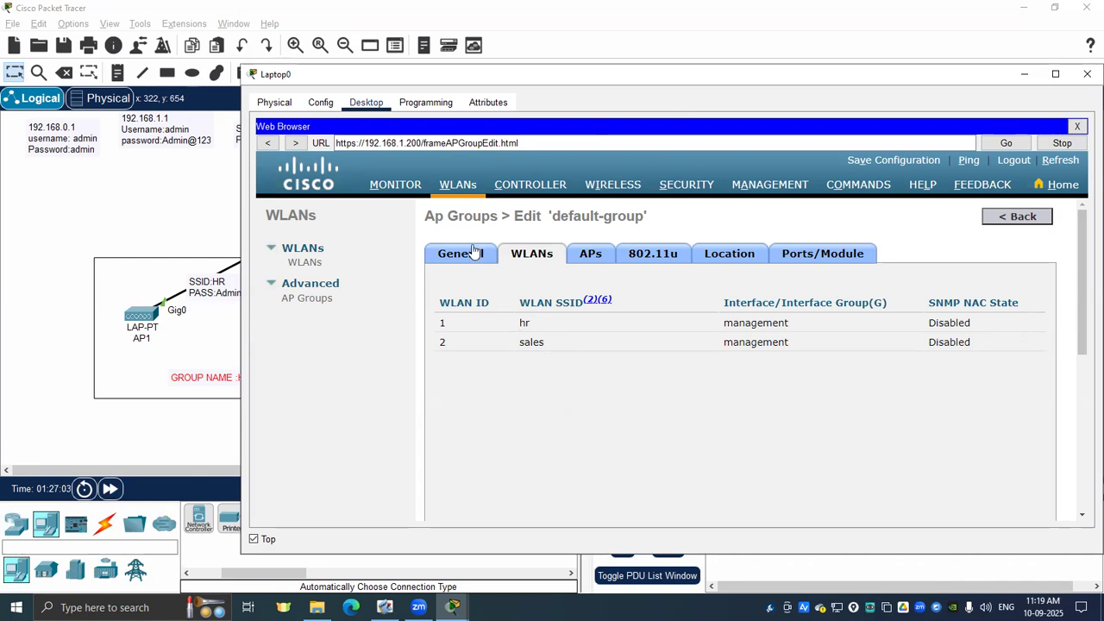
{"action": "left_click", "coordinate": [476, 257]}
{"action": "left_click", "coordinate": [310, 297]}
{"action": "left_click", "coordinate": [110, 489]}
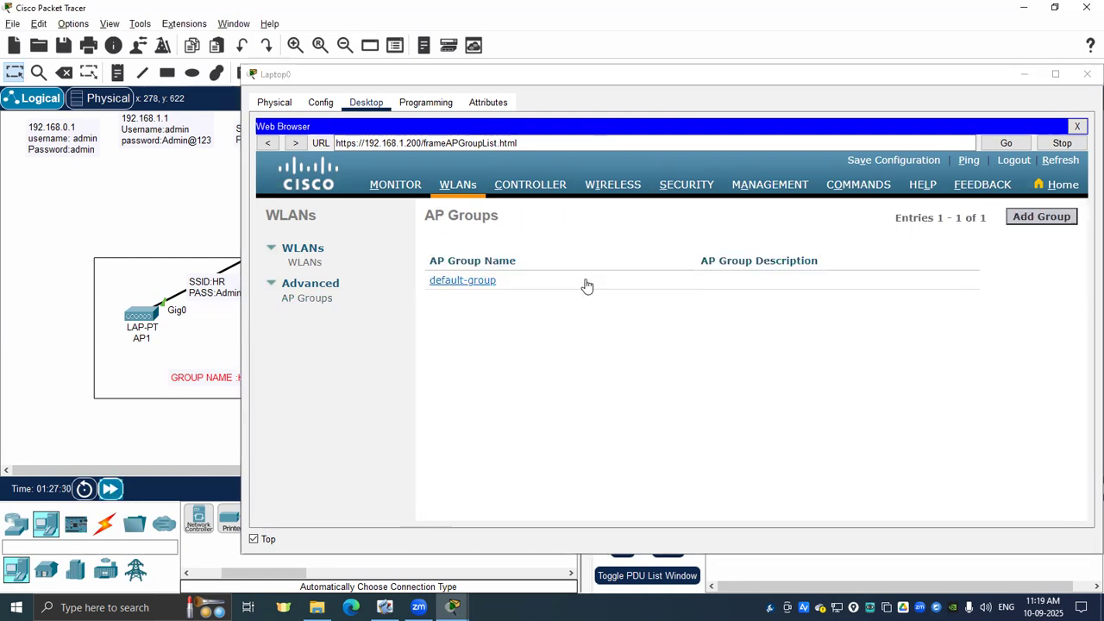
- Add an AP group named HR_APS with the description HR_APS
{"action": "left_click", "coordinate": [1027, 224]}
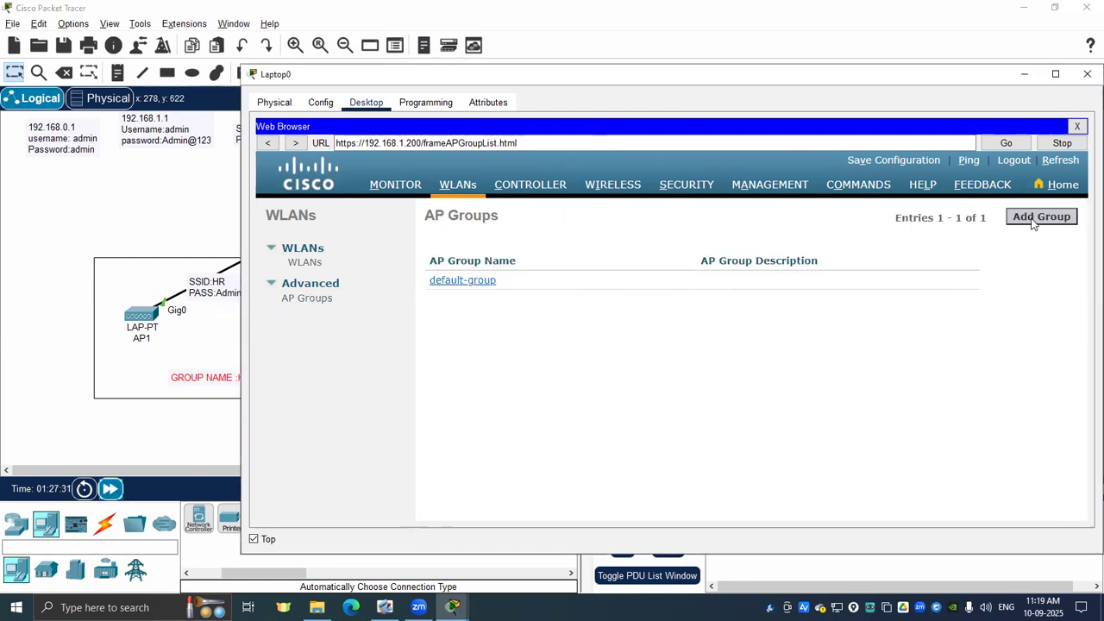
{"action": "left_click", "coordinate": [1033, 221]}
{"action": "left_click", "coordinate": [547, 294]}
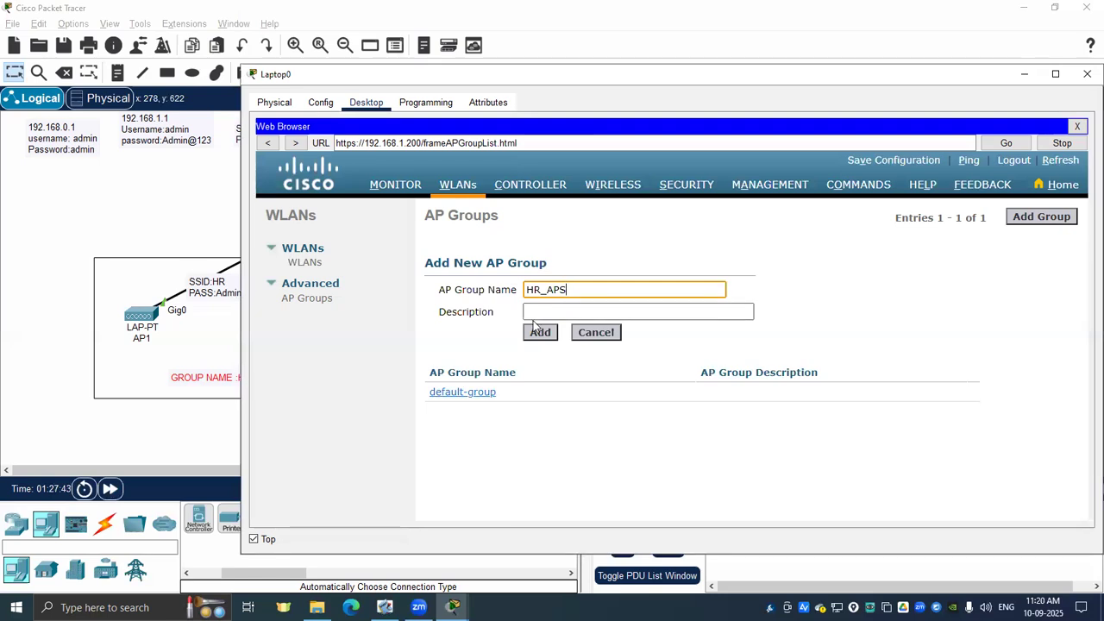
{"action": "left_click_drag", "start_coordinate": [567, 289], "coordinate": [525, 290]}
{"action": "key", "text": "ctrl+c"}
{"action": "left_click", "coordinate": [552, 312]}
{"action": "key", "text": "ctrl+v"}
{"action": "left_click", "coordinate": [541, 336]}
{"action": "left_click", "coordinate": [119, 489]}
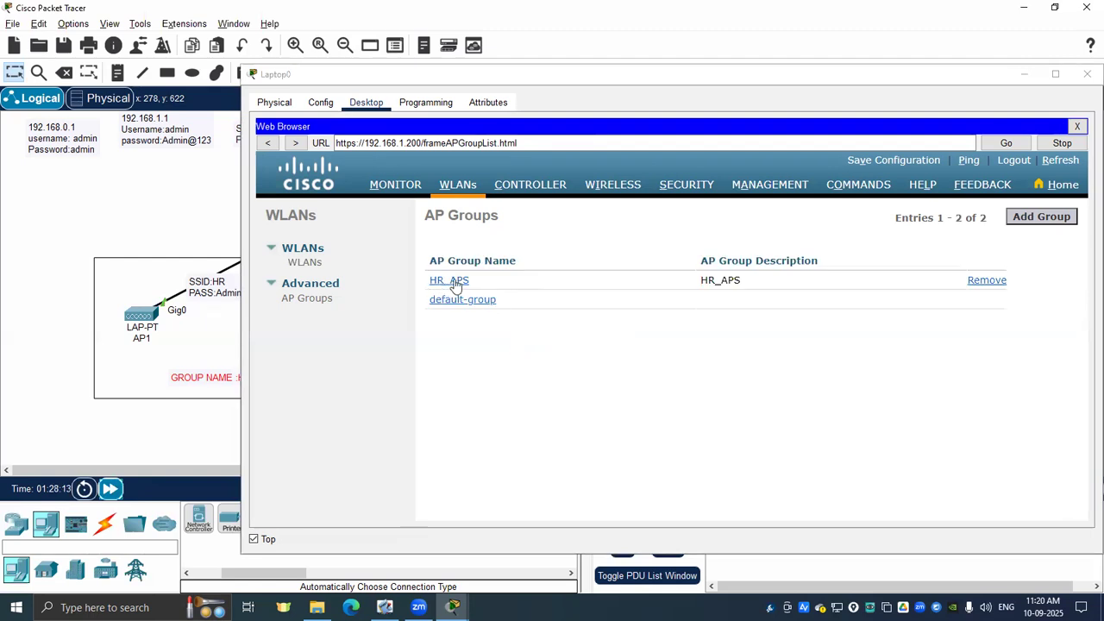
- Add an AP group named SALES_APS with the description SALES_APS
{"action": "left_click", "coordinate": [1038, 220]}
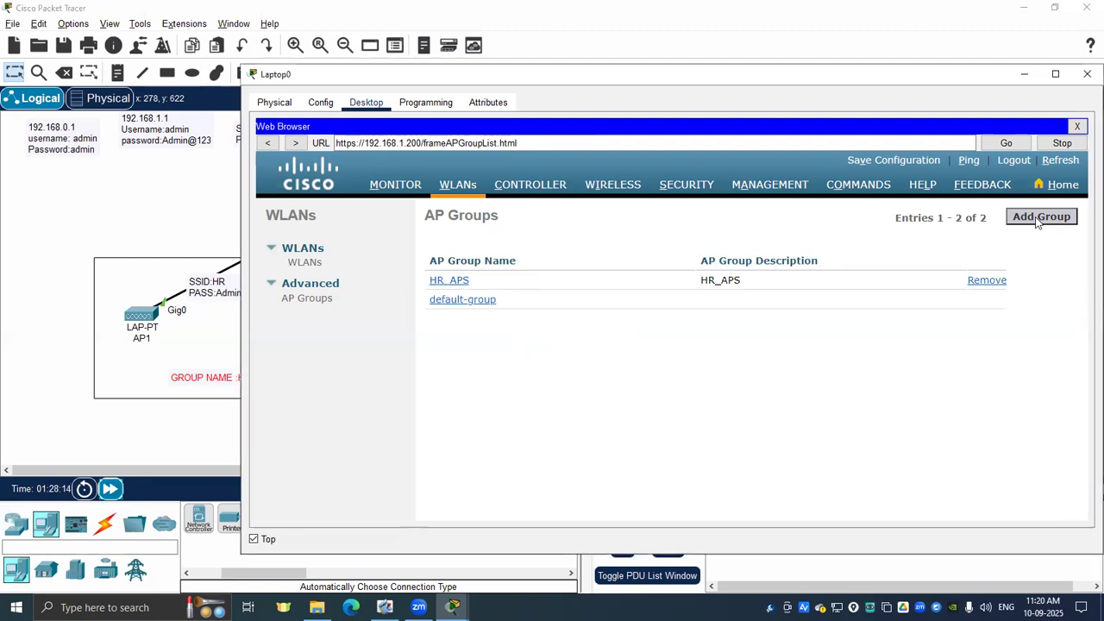
{"action": "left_click", "coordinate": [587, 289]}
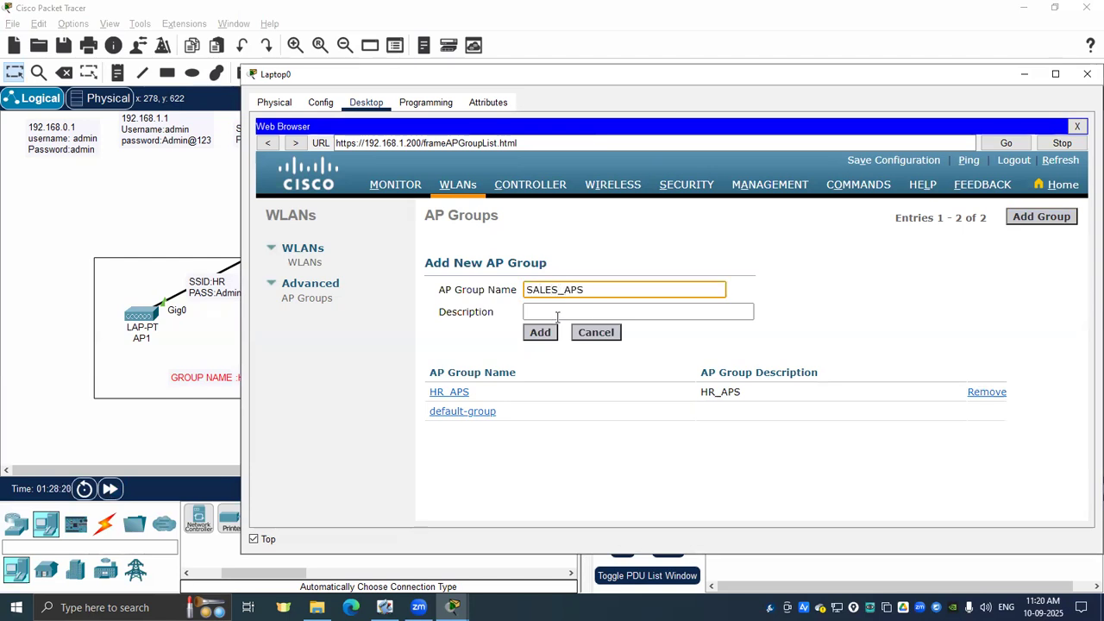
{"action": "key", "text": "ctrl+a"}
{"action": "key", "text": "ctrl+c"}
{"action": "left_click", "coordinate": [559, 313]}
{"action": "key", "text": "ctrl+v"}
{"action": "left_click", "coordinate": [540, 333]}
{"action": "left_click", "coordinate": [109, 489]}
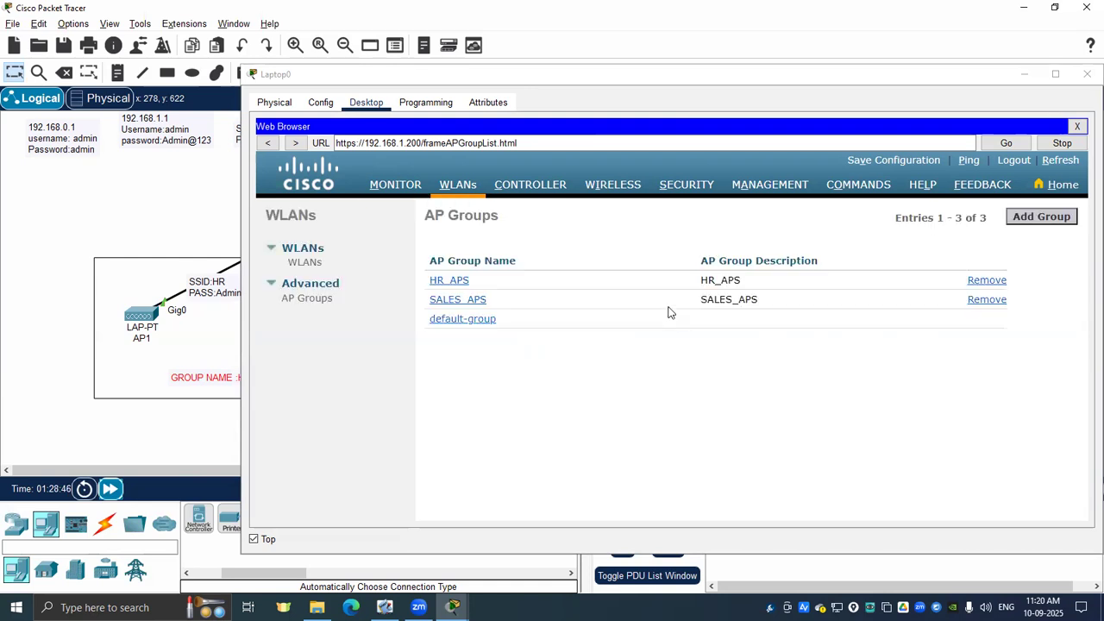
- Open the HR_APS group's access point assignment and select AP1 and AP2 for adding to the group
{"action": "left_click", "coordinate": [450, 282]}
{"action": "left_click", "coordinate": [451, 283]}
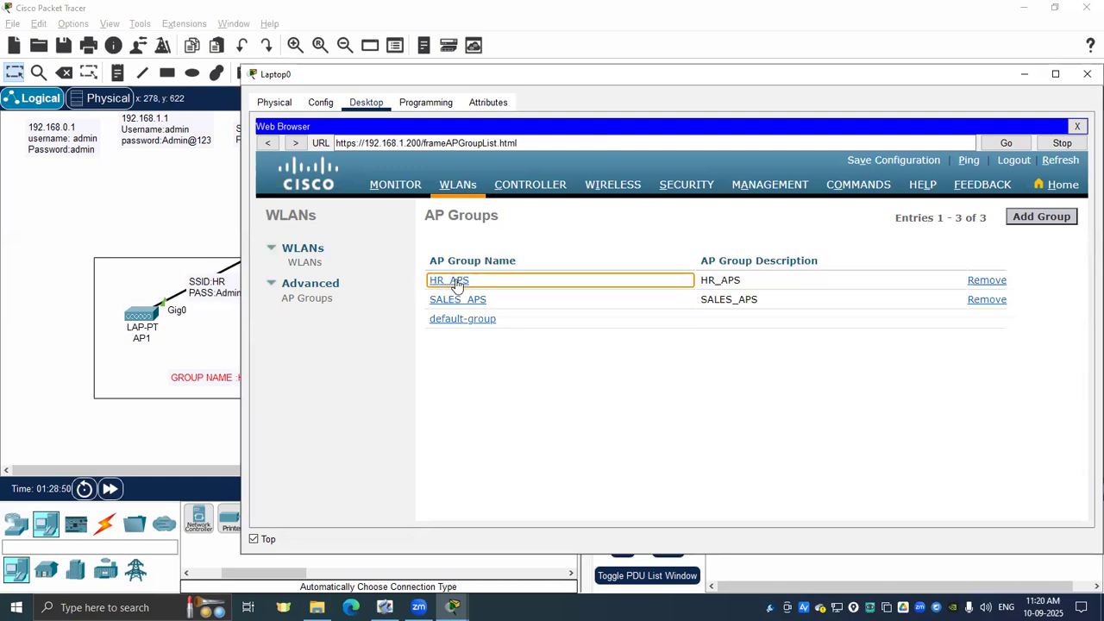
{"action": "left_click", "coordinate": [112, 500]}
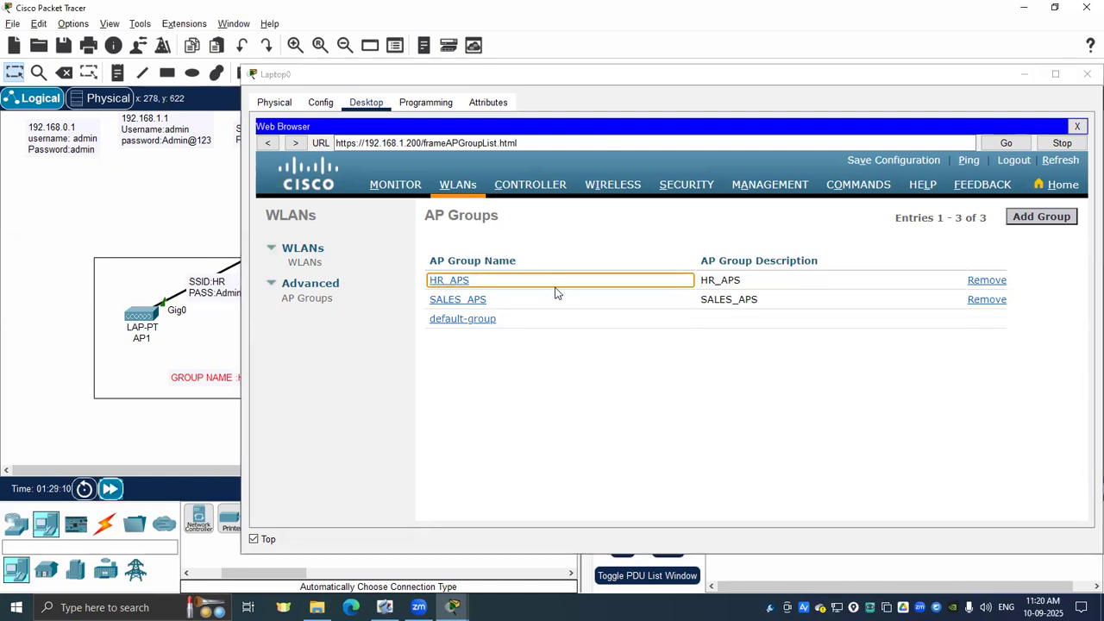
{"action": "left_click", "coordinate": [612, 278]}
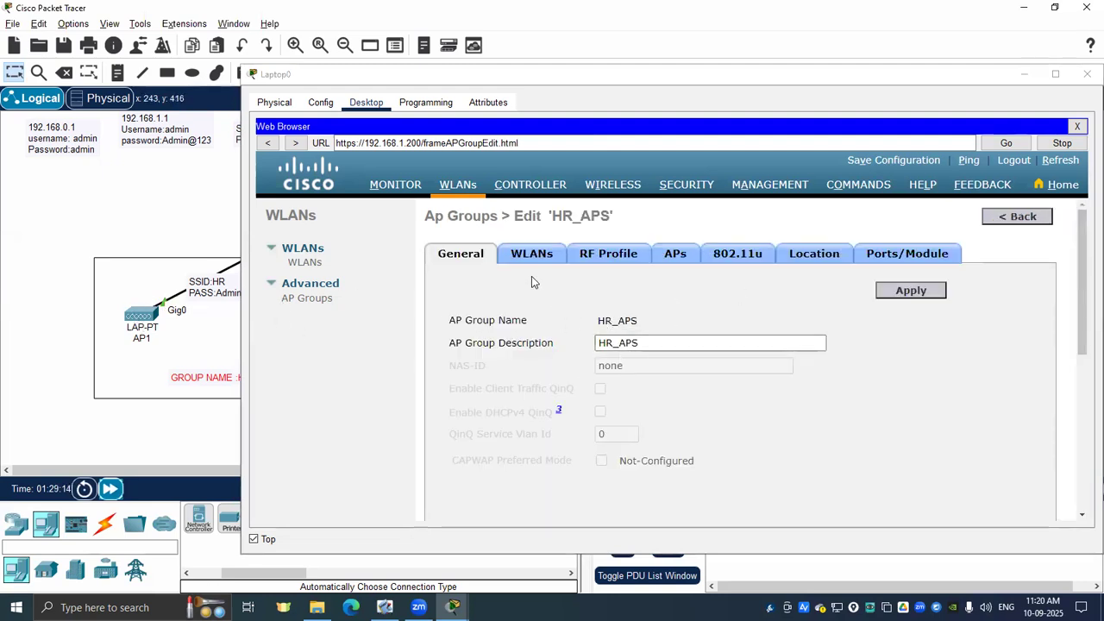
{"action": "left_click", "coordinate": [691, 257]}
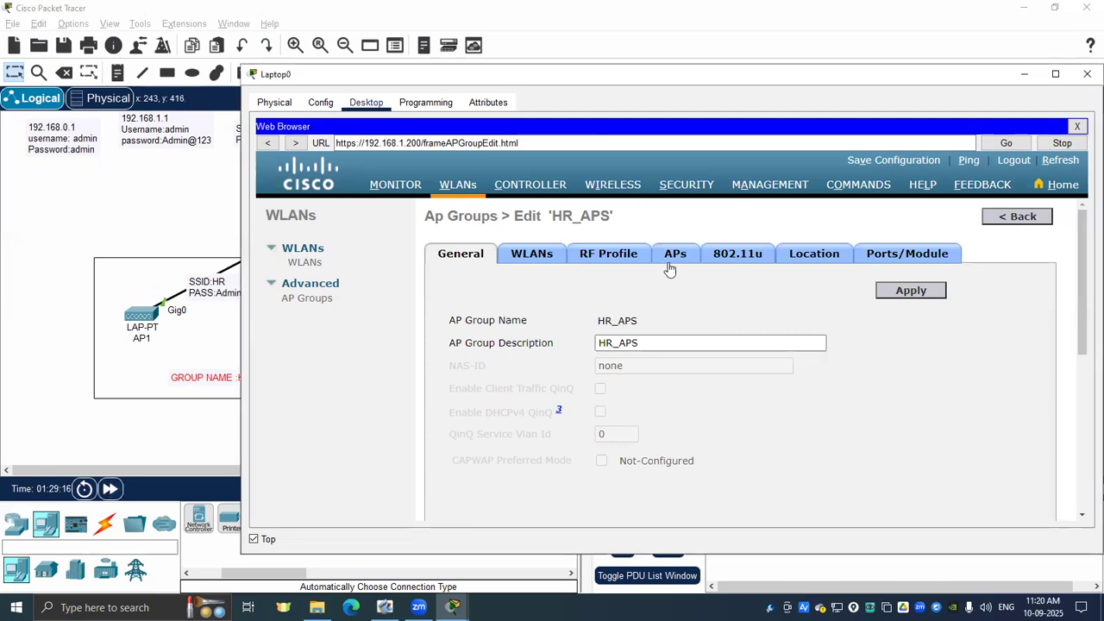
{"action": "left_click", "coordinate": [669, 269]}
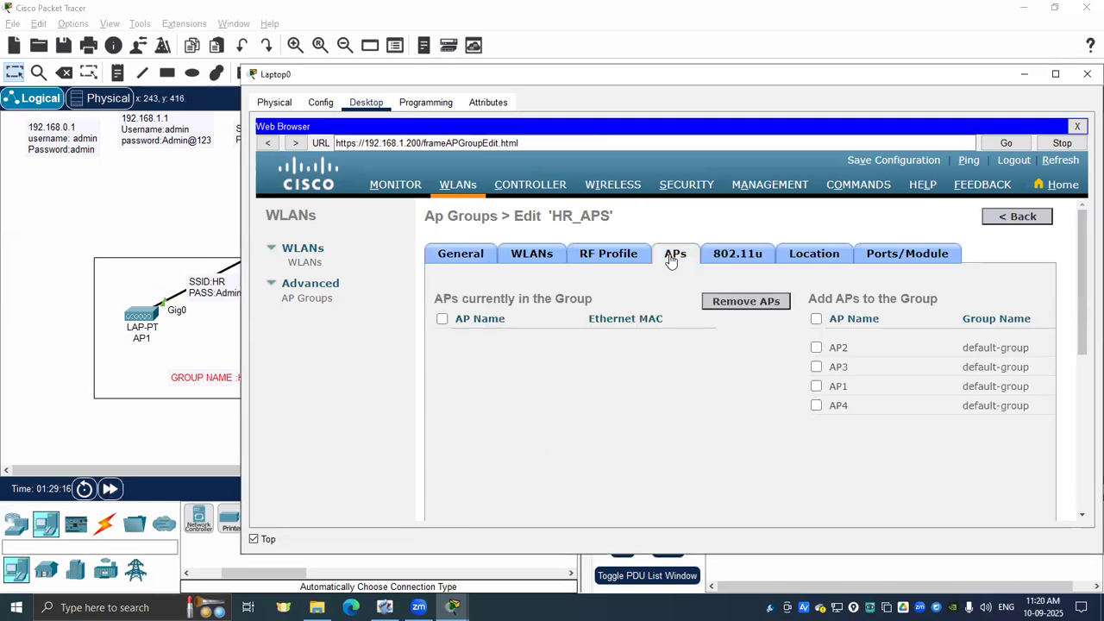
{"action": "left_click", "coordinate": [816, 386]}
{"action": "left_click", "coordinate": [816, 349]}
{"action": "left_click_drag", "start_coordinate": [435, 298], "coordinate": [580, 300]}
{"action": "left_click", "coordinate": [480, 292]}
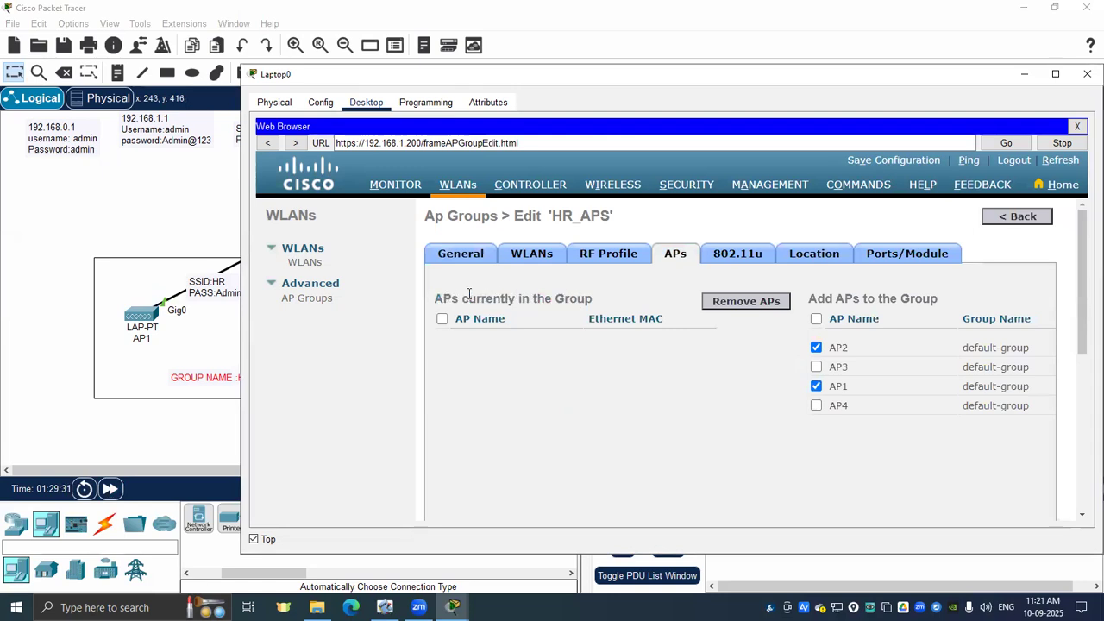
{"action": "left_click_drag", "start_coordinate": [563, 216], "coordinate": [625, 220]}
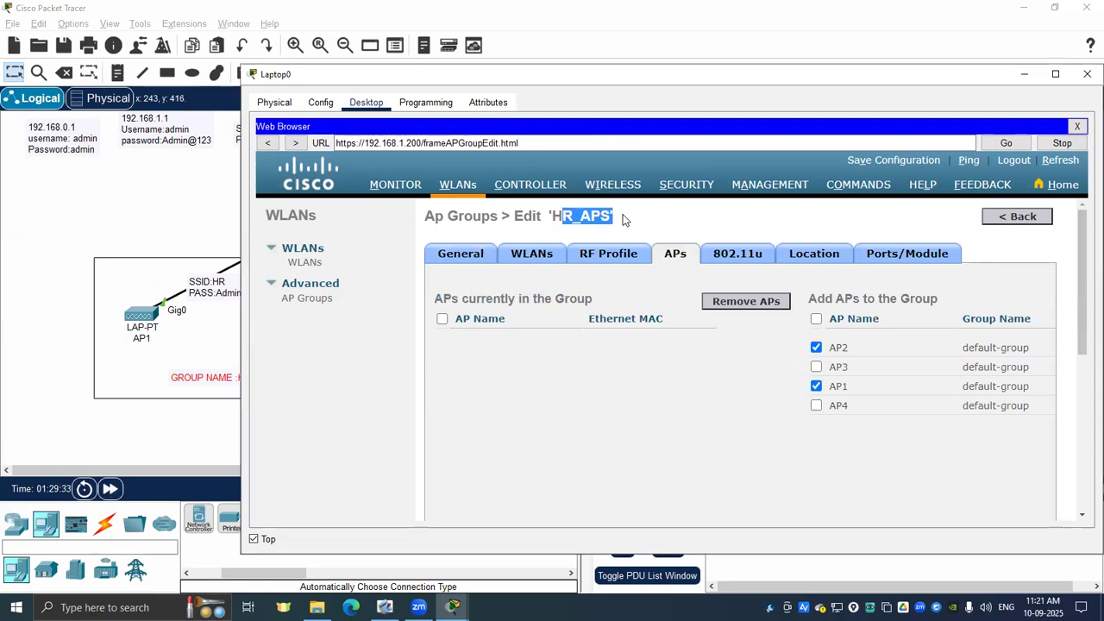
{"action": "left_click_drag", "start_coordinate": [451, 298], "coordinate": [480, 300]}
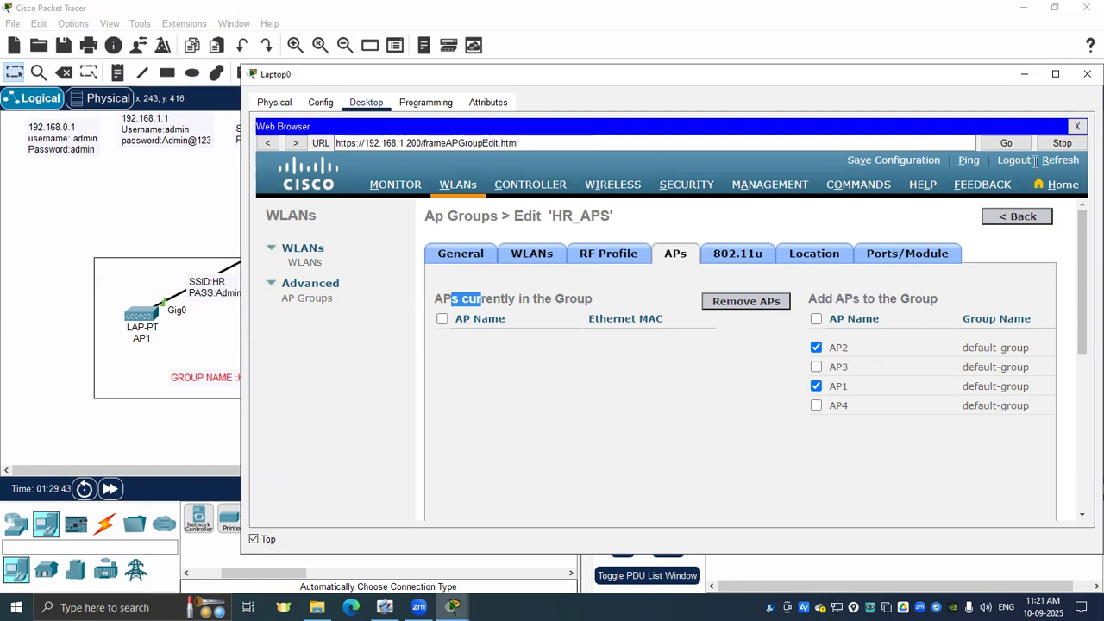
- Add the selected AP1 and AP2 to HR_APS and accept the reboot of the access points
{"action": "scroll", "coordinate": [857, 423], "scroll_direction": "down", "scroll_amount": 1}
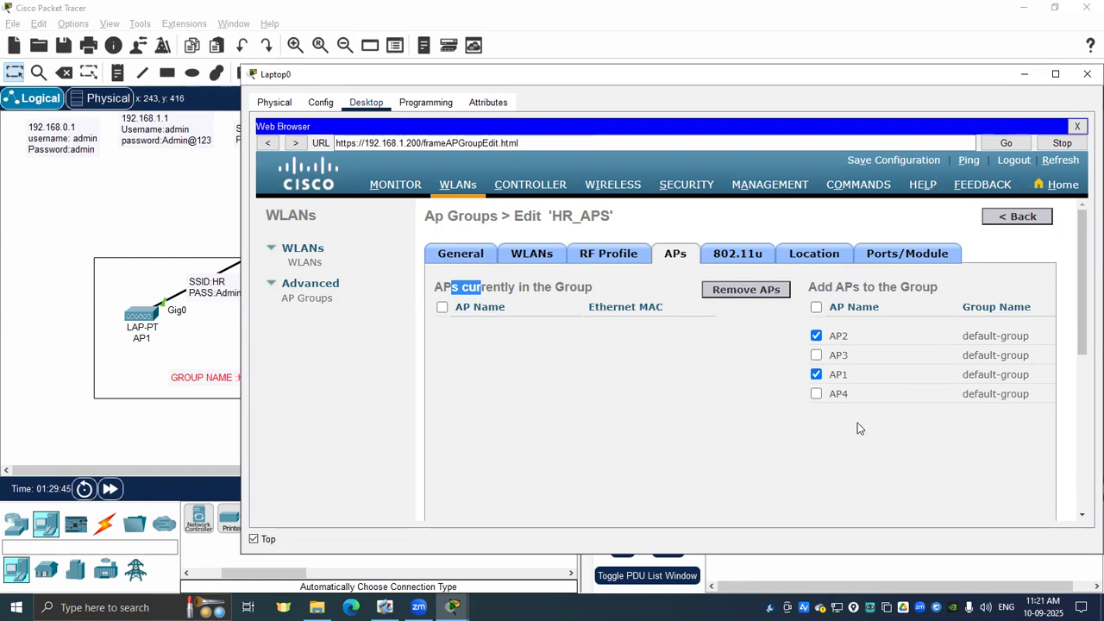
{"action": "left_click_drag", "start_coordinate": [1082, 251], "coordinate": [1084, 223]}
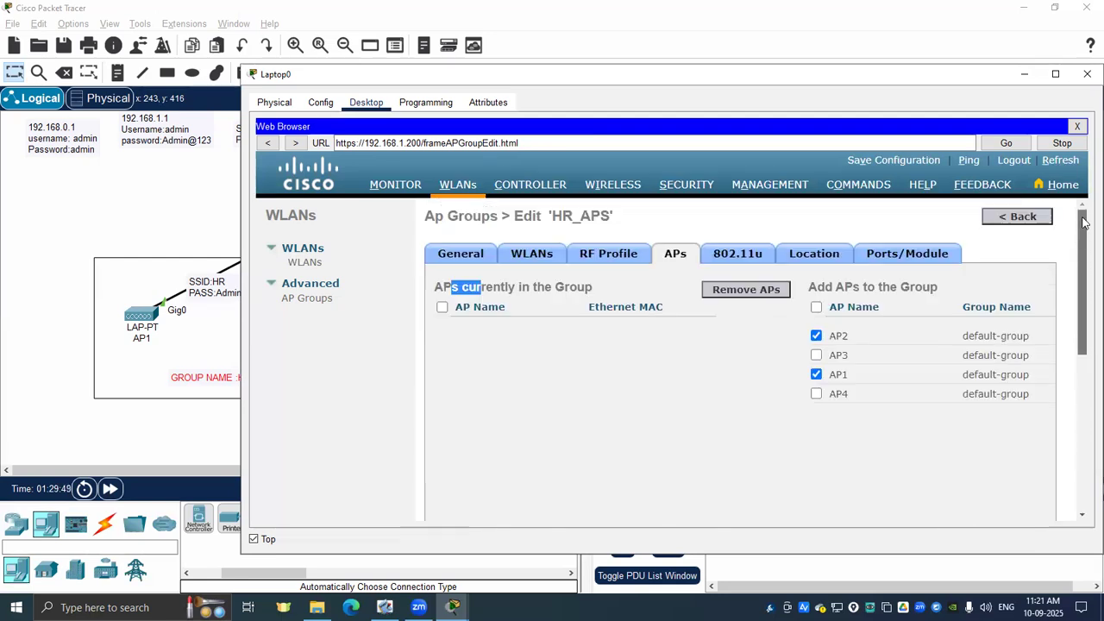
{"action": "left_click", "coordinate": [1055, 73]}
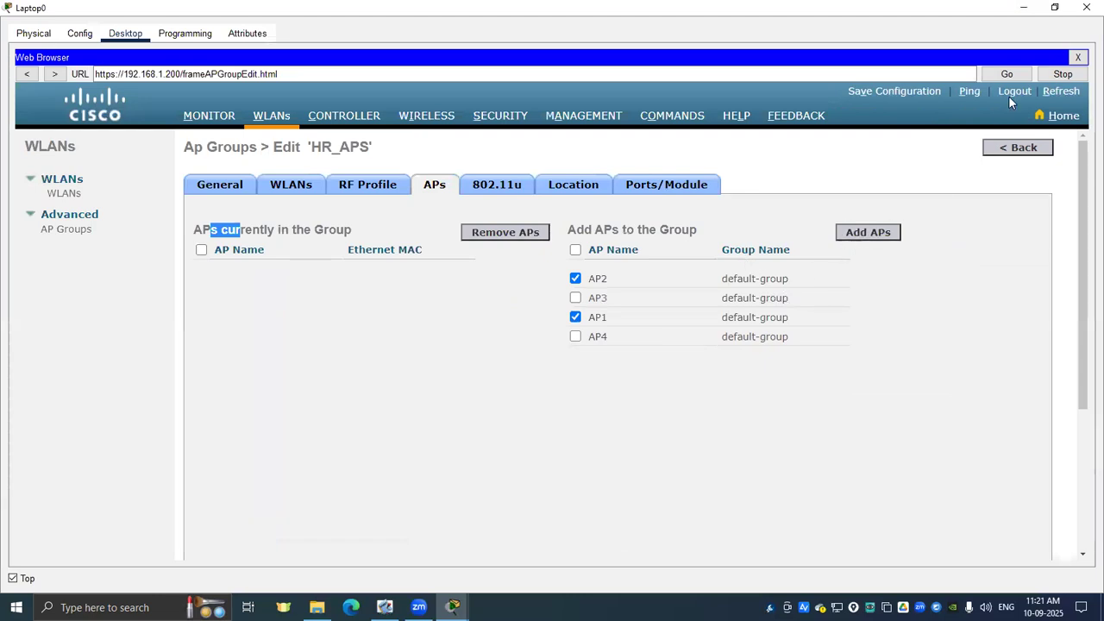
{"action": "left_click", "coordinate": [1054, 8]}
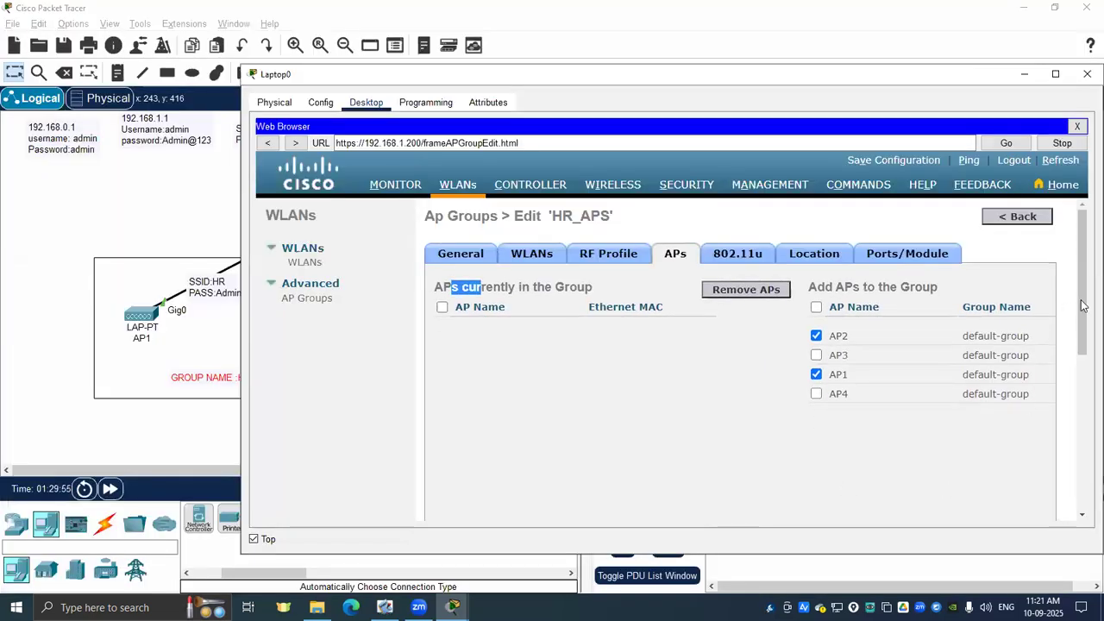
{"action": "left_click", "coordinate": [1055, 73]}
{"action": "left_click", "coordinate": [867, 232]}
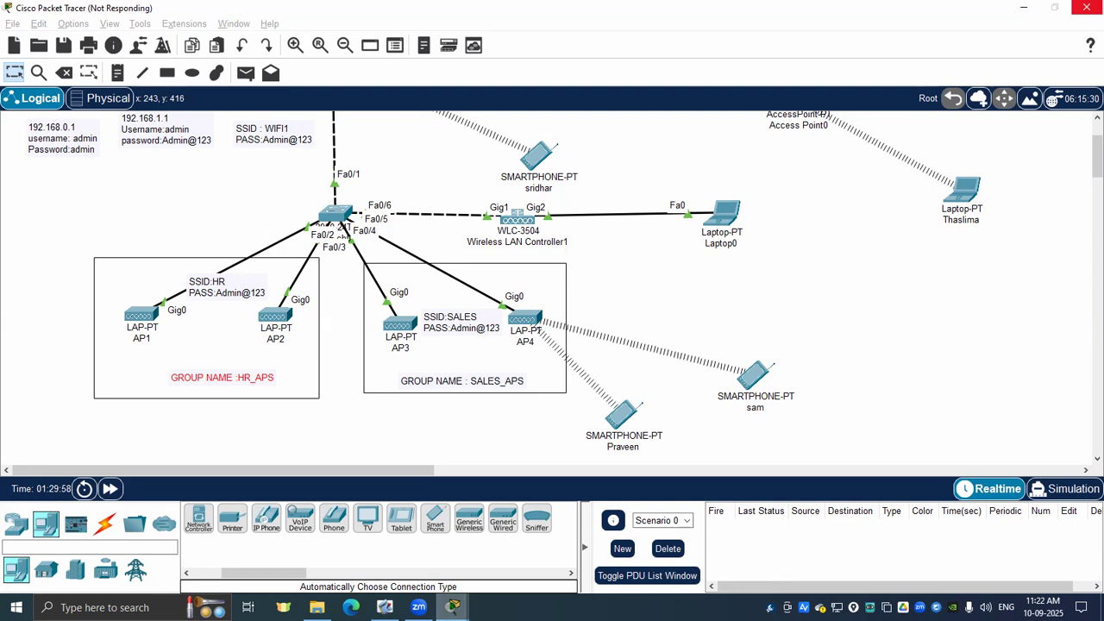
{"action": "mouse_move", "coordinate": [452, 607]}
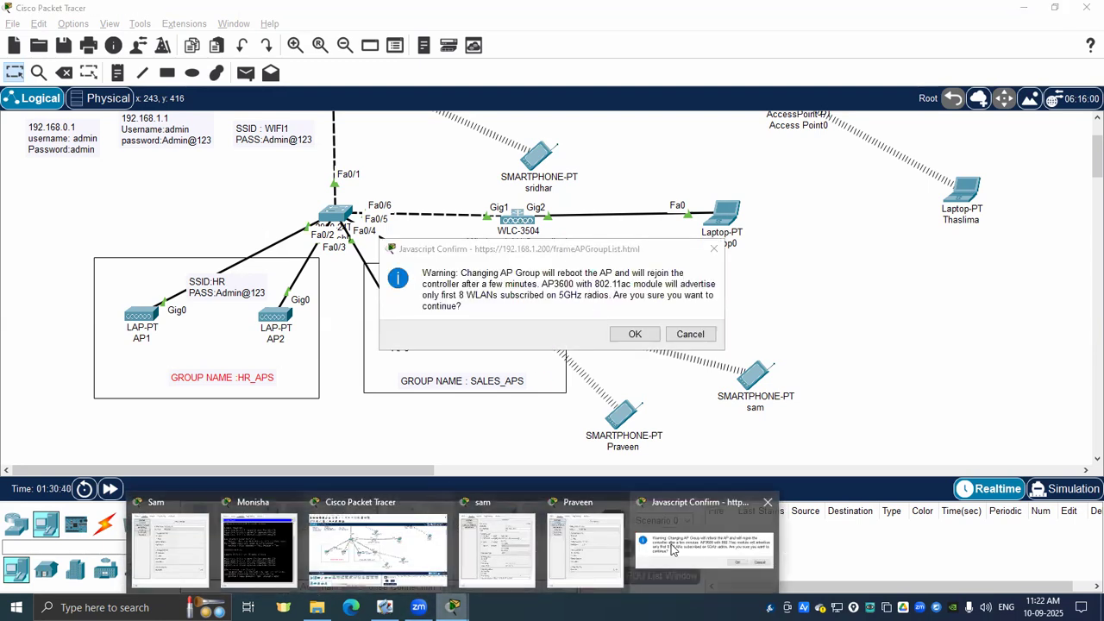
{"action": "left_click", "coordinate": [703, 550]}
{"action": "left_click", "coordinate": [632, 338]}
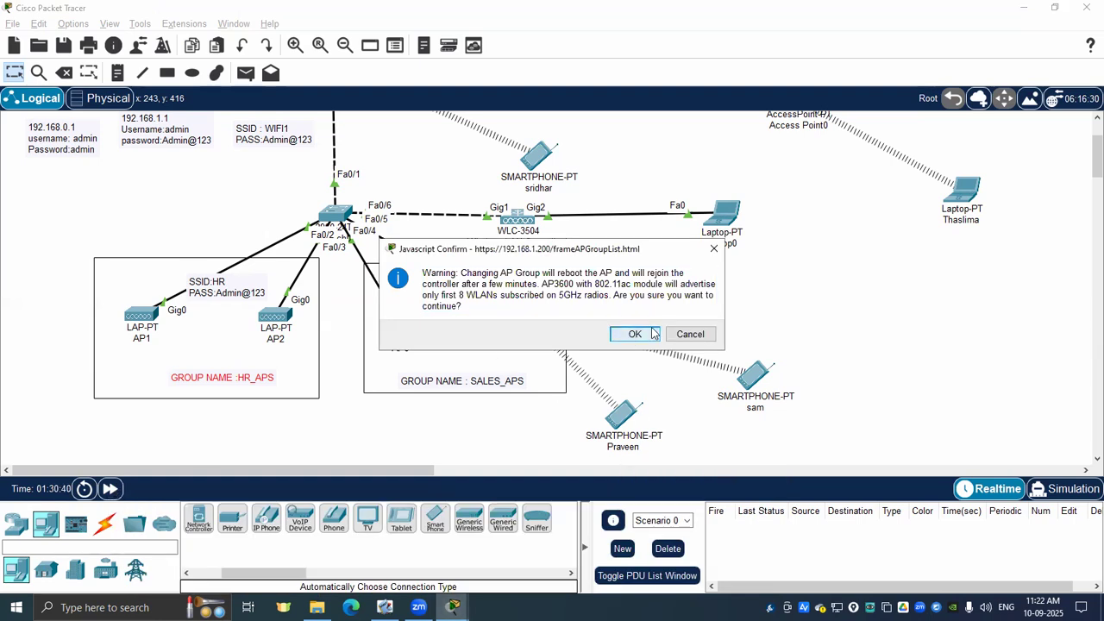
{"action": "left_click", "coordinate": [617, 340]}
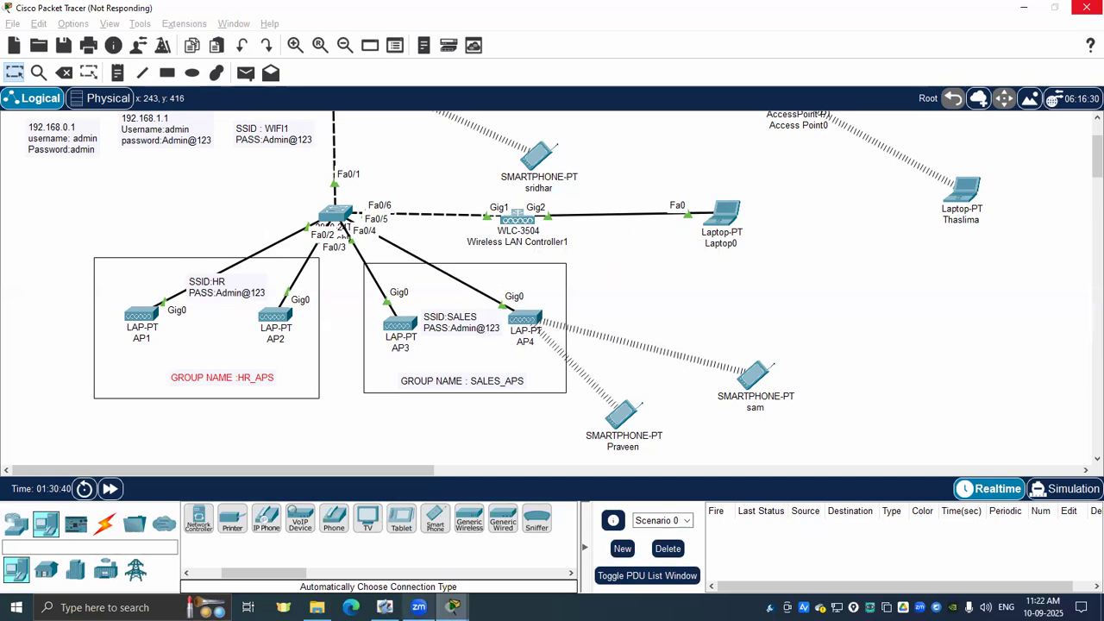
- Bring back the Laptop0 browser window and widen it to fit the HR_APS access point page
{"action": "mouse_move", "coordinate": [452, 604]}
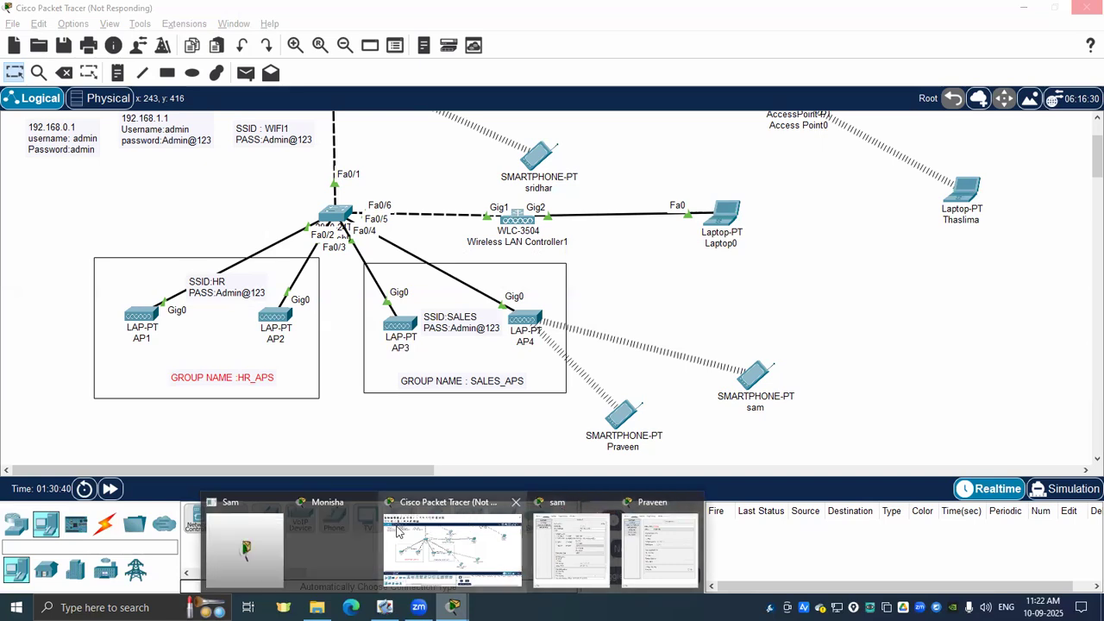
{"action": "left_click", "coordinate": [815, 400]}
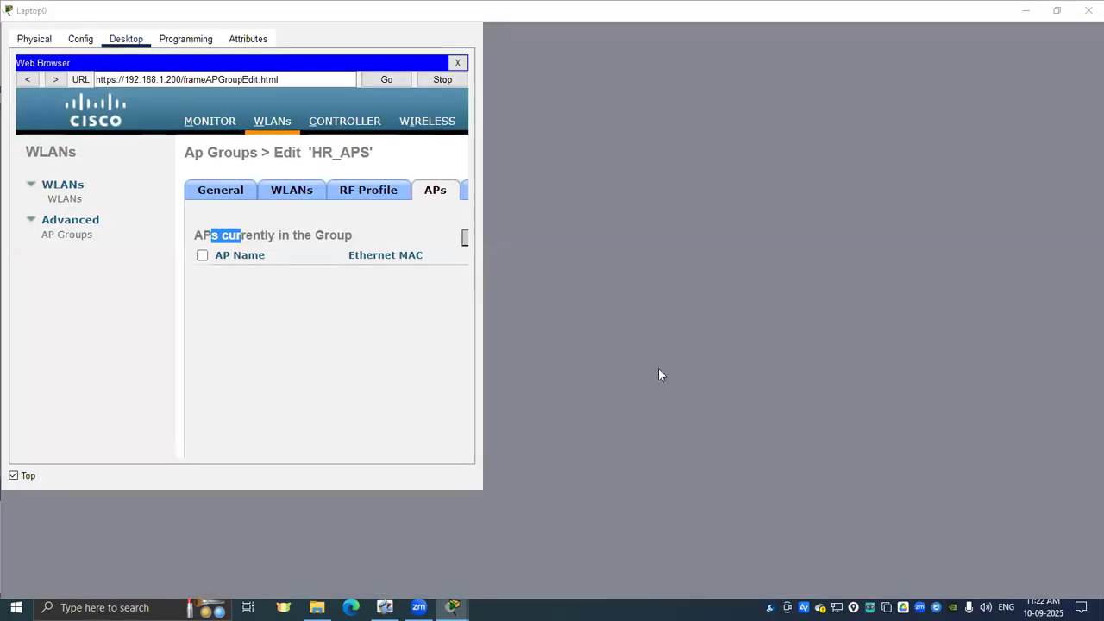
{"action": "double_click", "coordinate": [373, 19]}
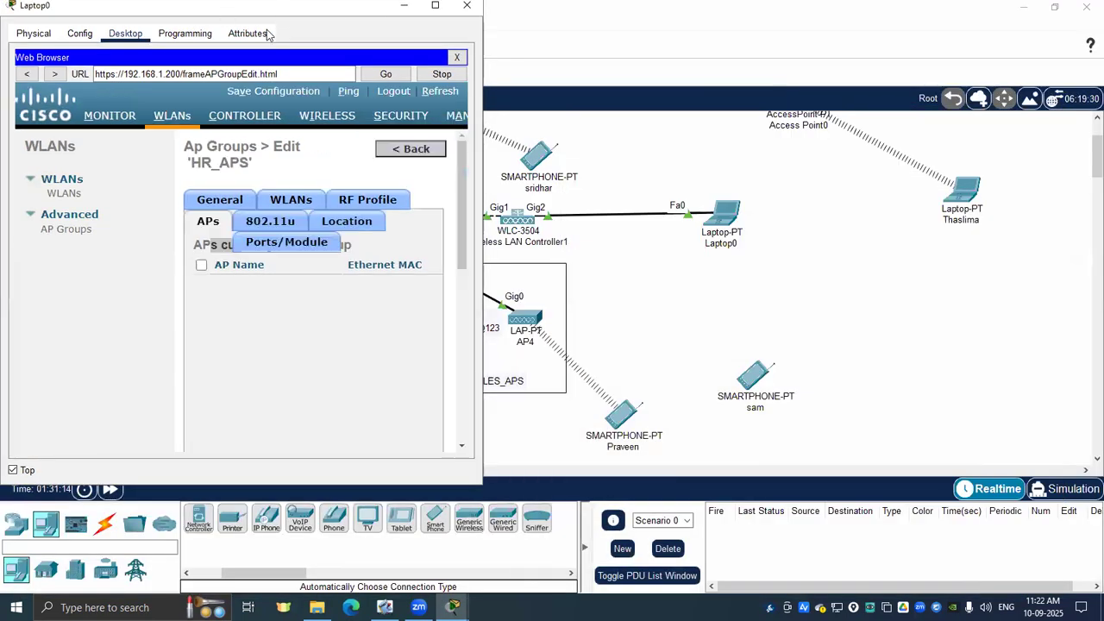
{"action": "left_click_drag", "start_coordinate": [225, 18], "coordinate": [653, 53]}
{"action": "left_click", "coordinate": [856, 50]}
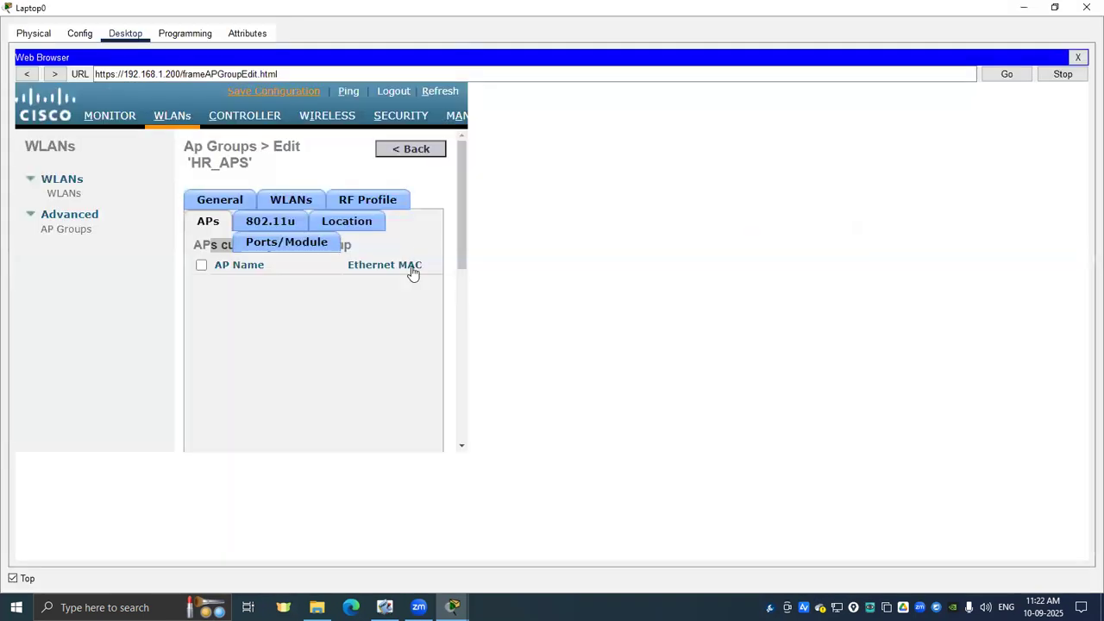
{"action": "left_click", "coordinate": [1054, 8]}
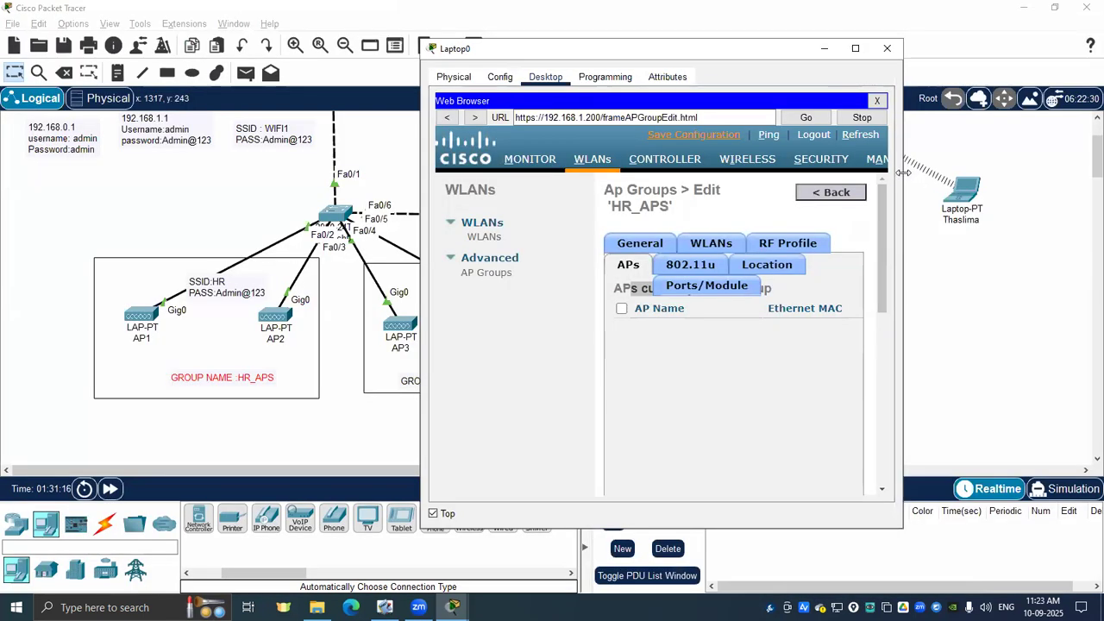
{"action": "left_click_drag", "start_coordinate": [903, 171], "coordinate": [1092, 171]}
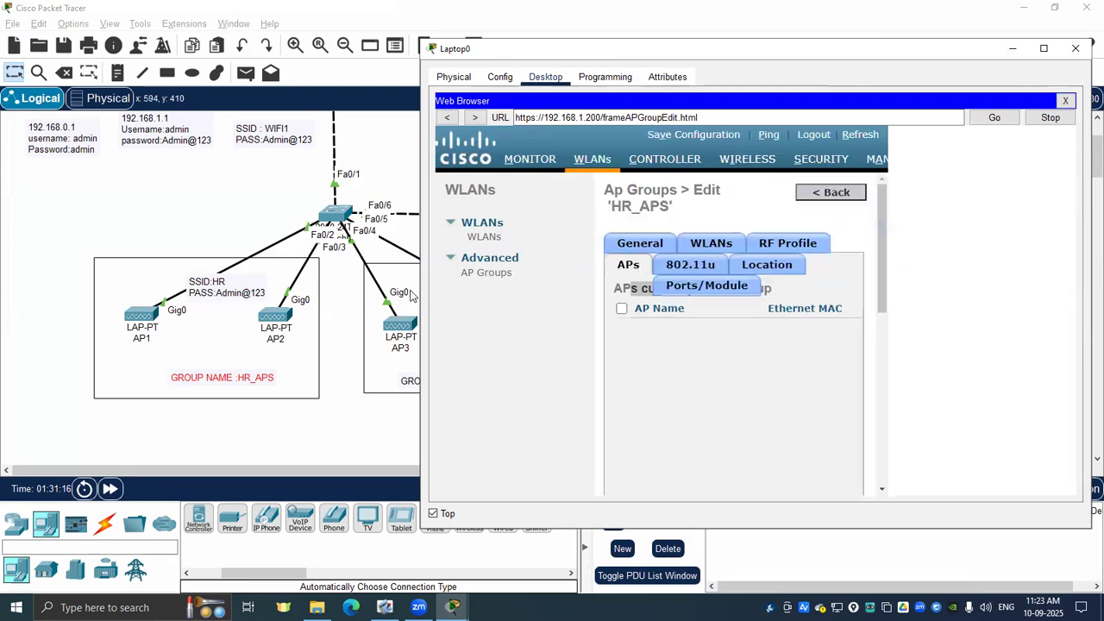
{"action": "left_click_drag", "start_coordinate": [245, 294], "coordinate": [229, 297]}
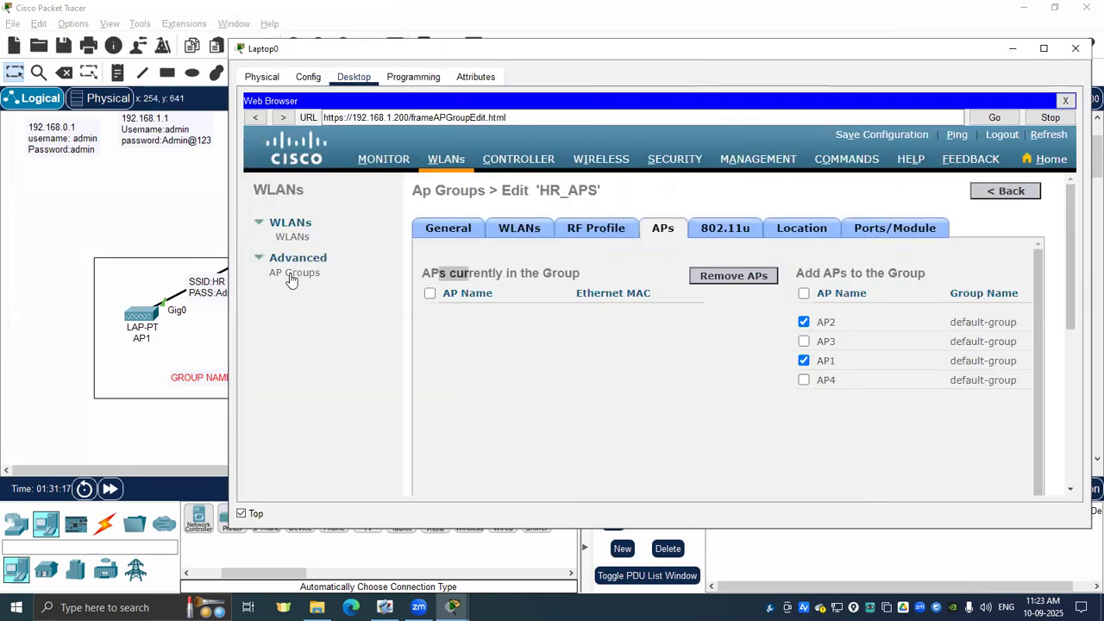
- Return to the AP Groups list, fast-forward the simulation time, and examine which access points belong to HR_APS
{"action": "left_click", "coordinate": [292, 281]}
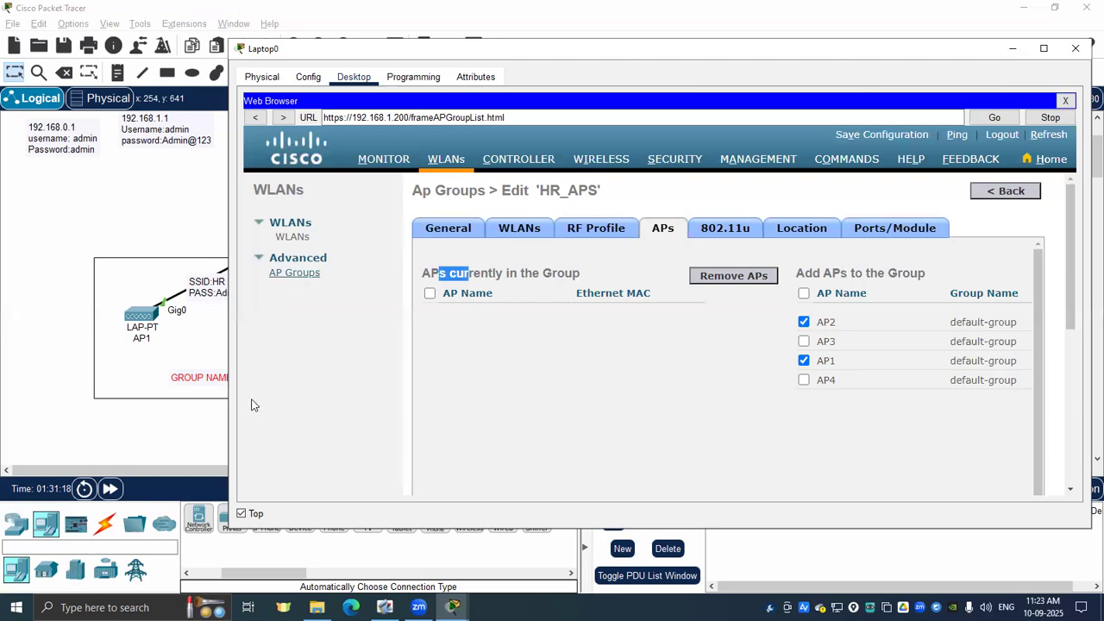
{"action": "left_click", "coordinate": [110, 489]}
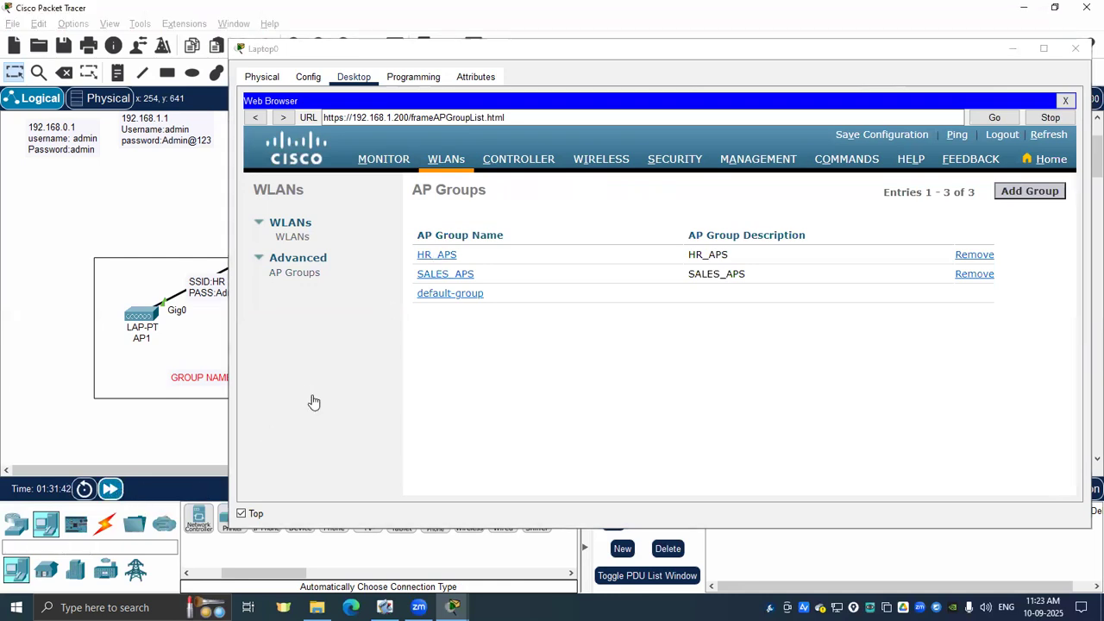
{"action": "left_click", "coordinate": [438, 255]}
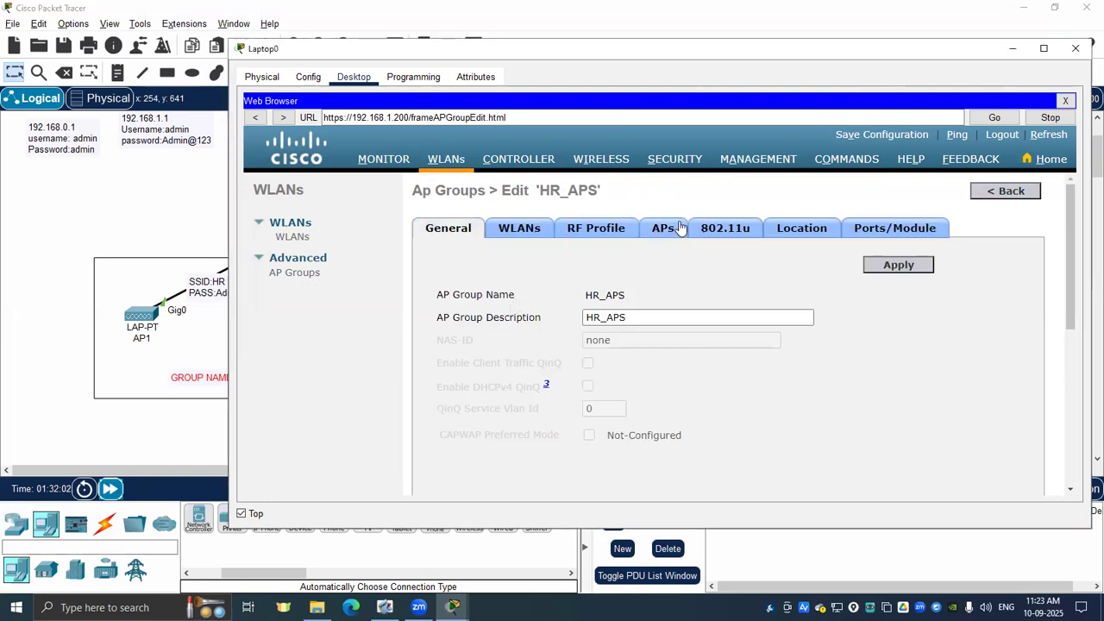
{"action": "left_click", "coordinate": [680, 227]}
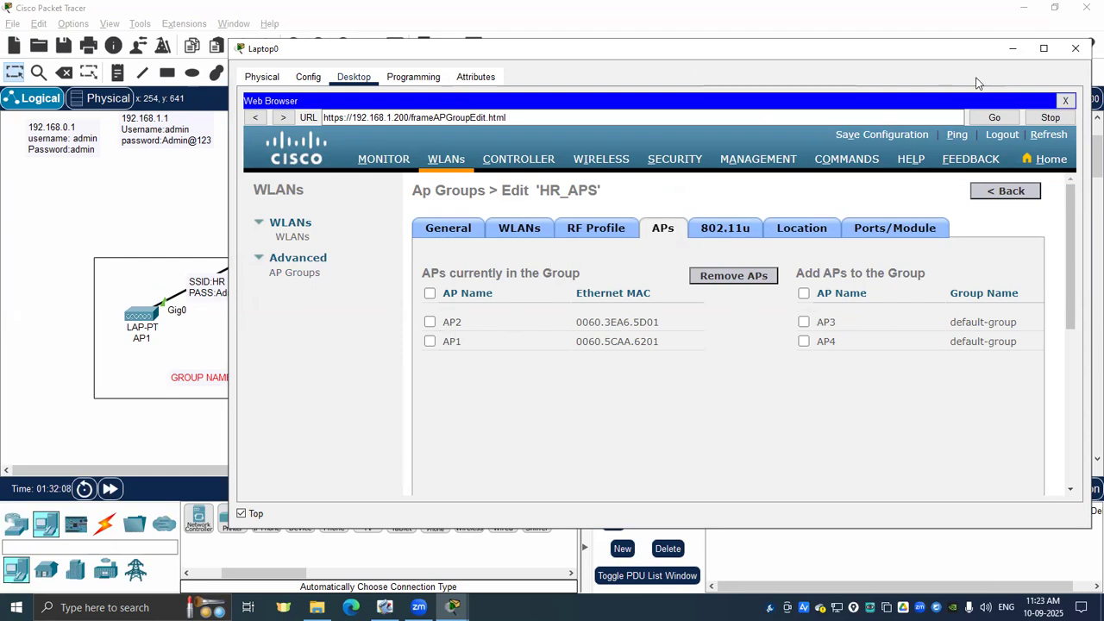
- Add the WLAN SSID hr(1) to the HR_APS group and apply the group's general settings
{"action": "left_click", "coordinate": [1013, 48]}
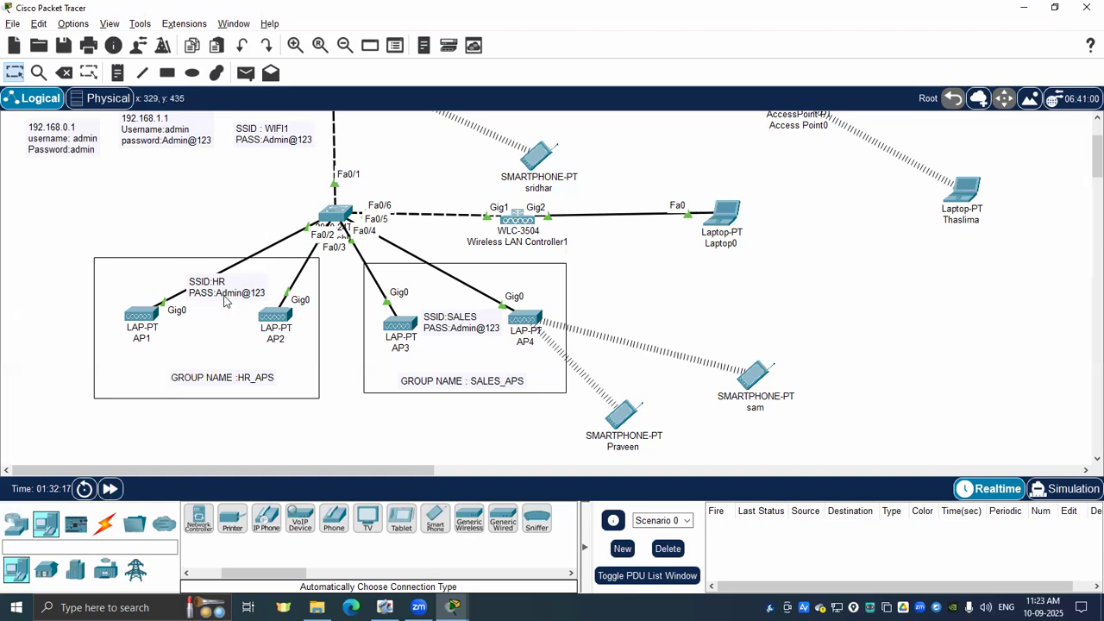
{"action": "left_click", "coordinate": [735, 228]}
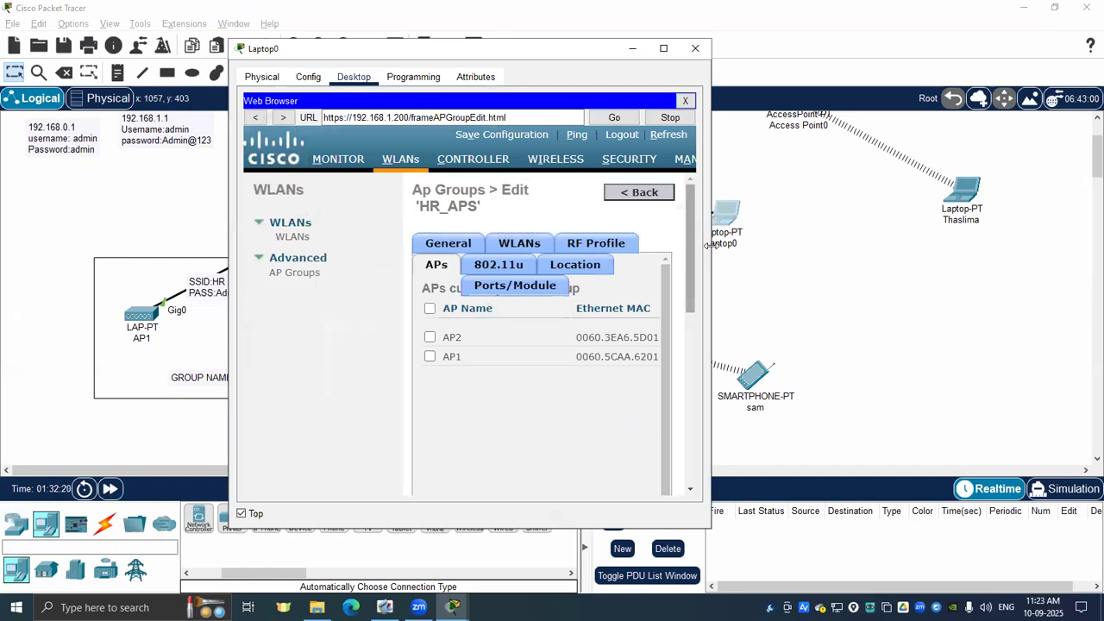
{"action": "left_click_drag", "start_coordinate": [1089, 244], "coordinate": [1096, 245]}
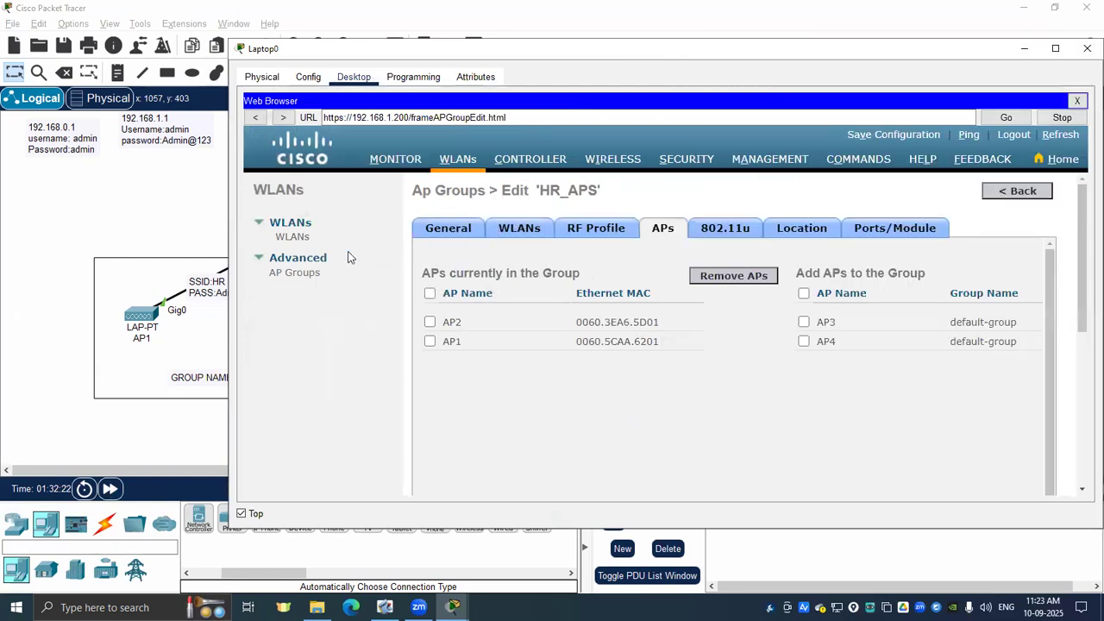
{"action": "left_click", "coordinate": [530, 229]}
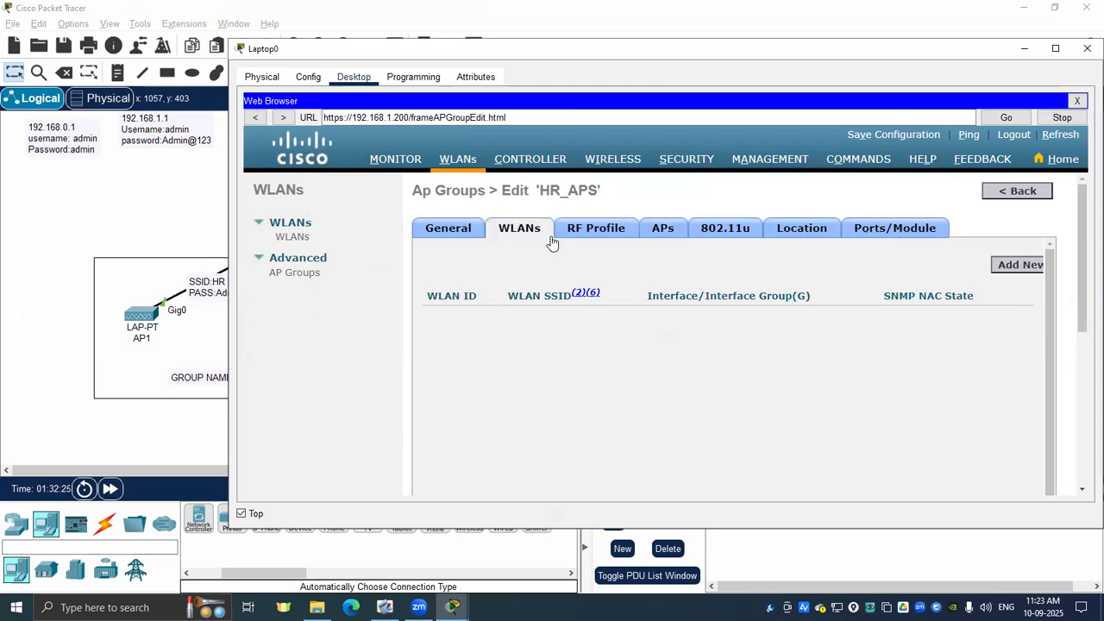
{"action": "left_click", "coordinate": [1021, 264]}
{"action": "left_click", "coordinate": [588, 345]}
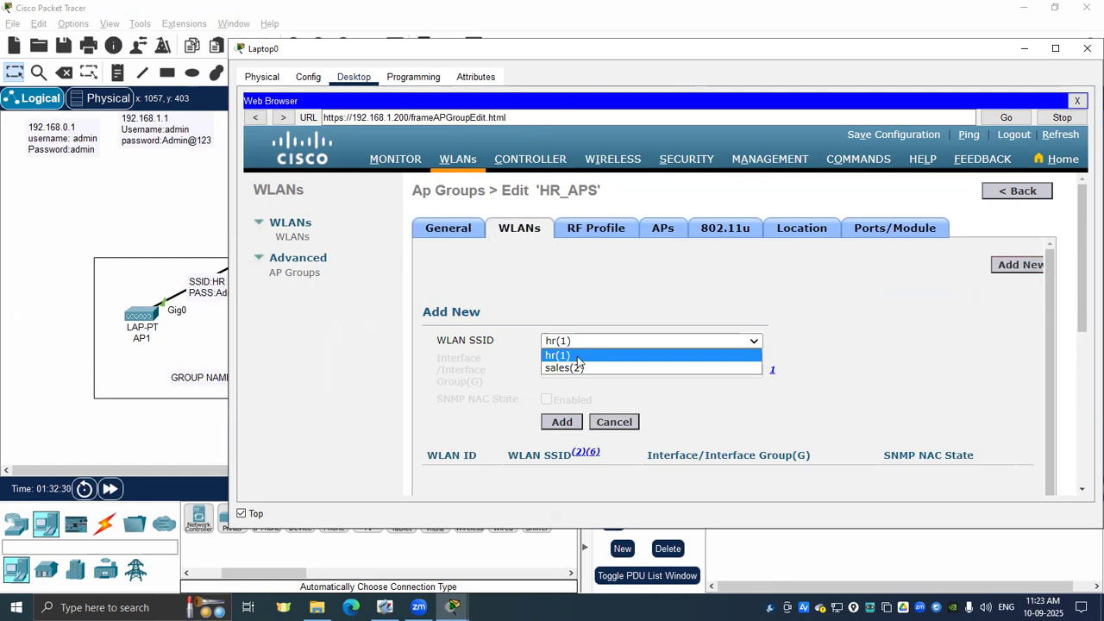
{"action": "left_click", "coordinate": [580, 358]}
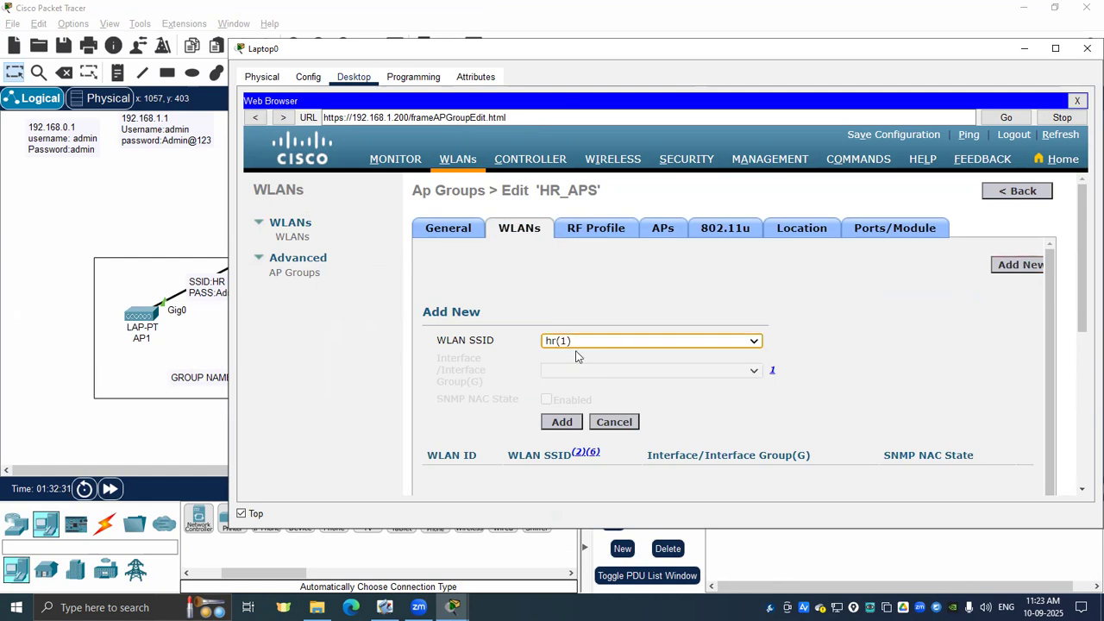
{"action": "left_click", "coordinate": [559, 425]}
{"action": "left_click", "coordinate": [113, 490]}
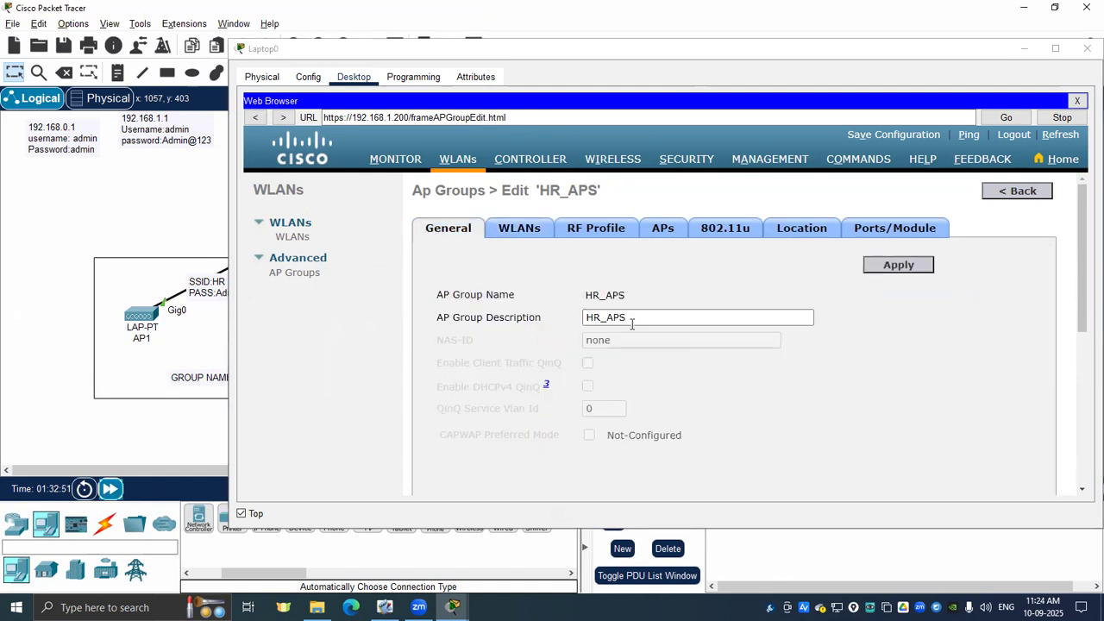
{"action": "left_click", "coordinate": [883, 264]}
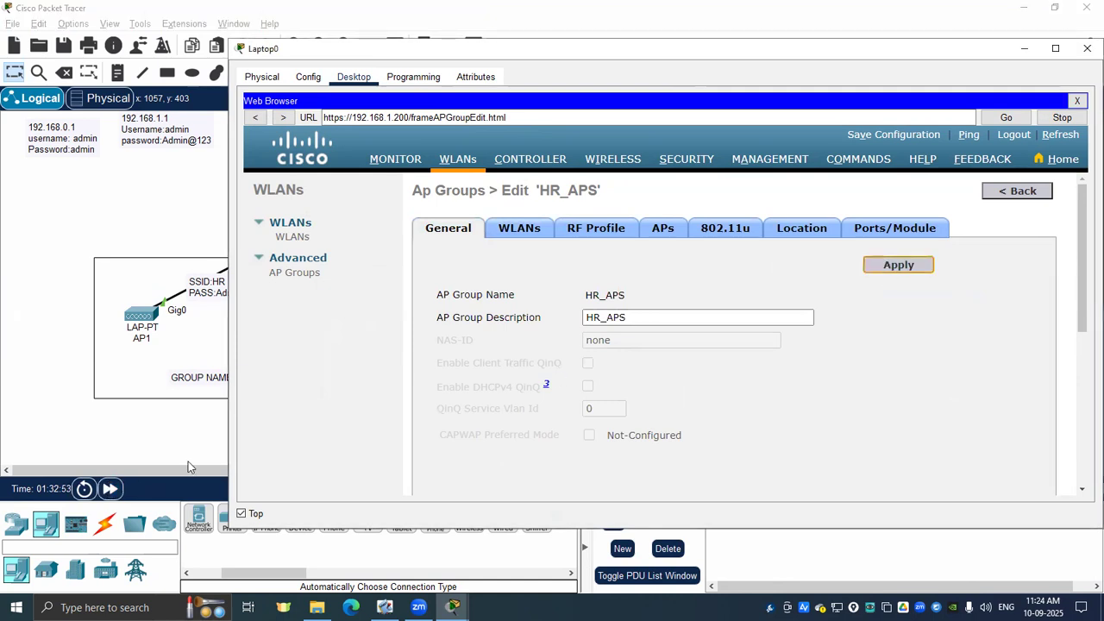
- Fast-forward the simulation and examine the WLANs and access points assigned to the HR_APS group
{"action": "left_click", "coordinate": [108, 491]}
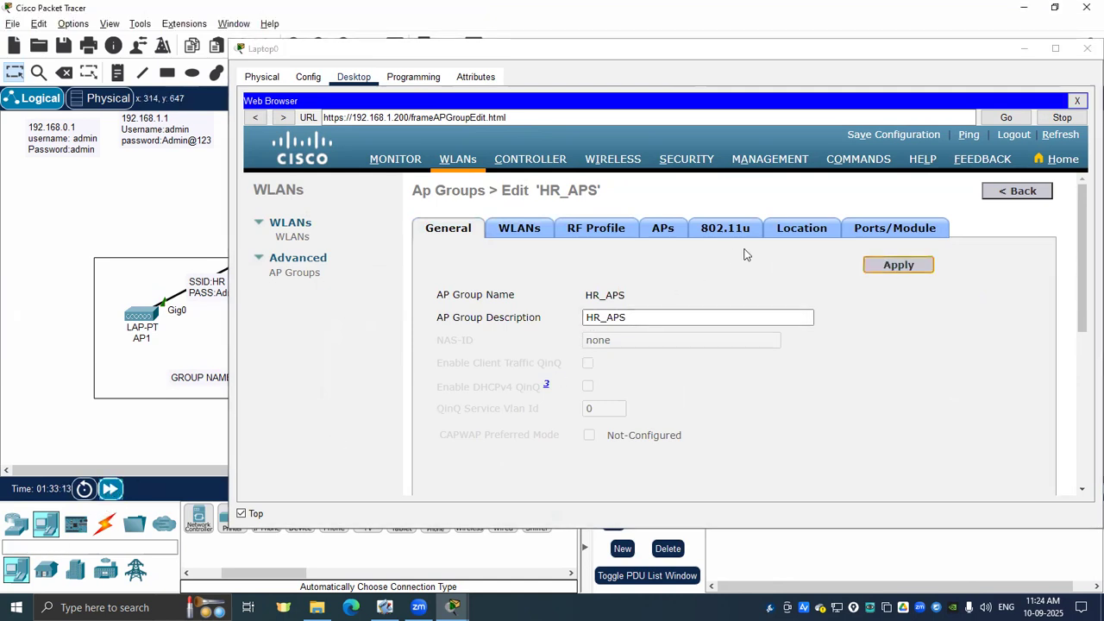
{"action": "left_click", "coordinate": [518, 234]}
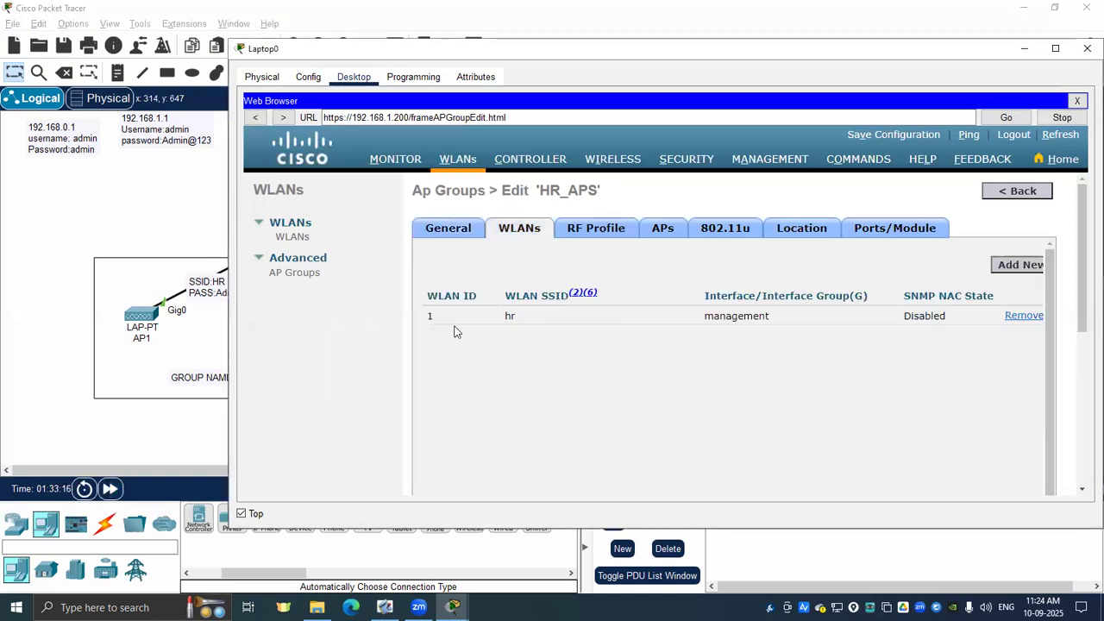
{"action": "left_click_drag", "start_coordinate": [519, 190], "coordinate": [605, 196]}
{"action": "left_click", "coordinate": [552, 190]}
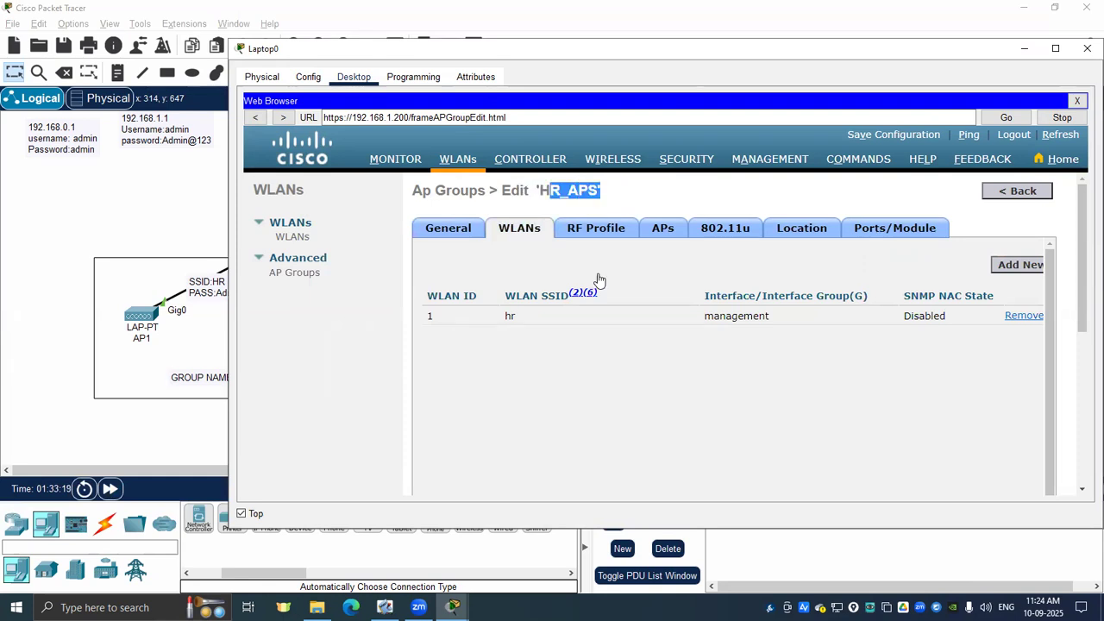
{"action": "left_click", "coordinate": [541, 315]}
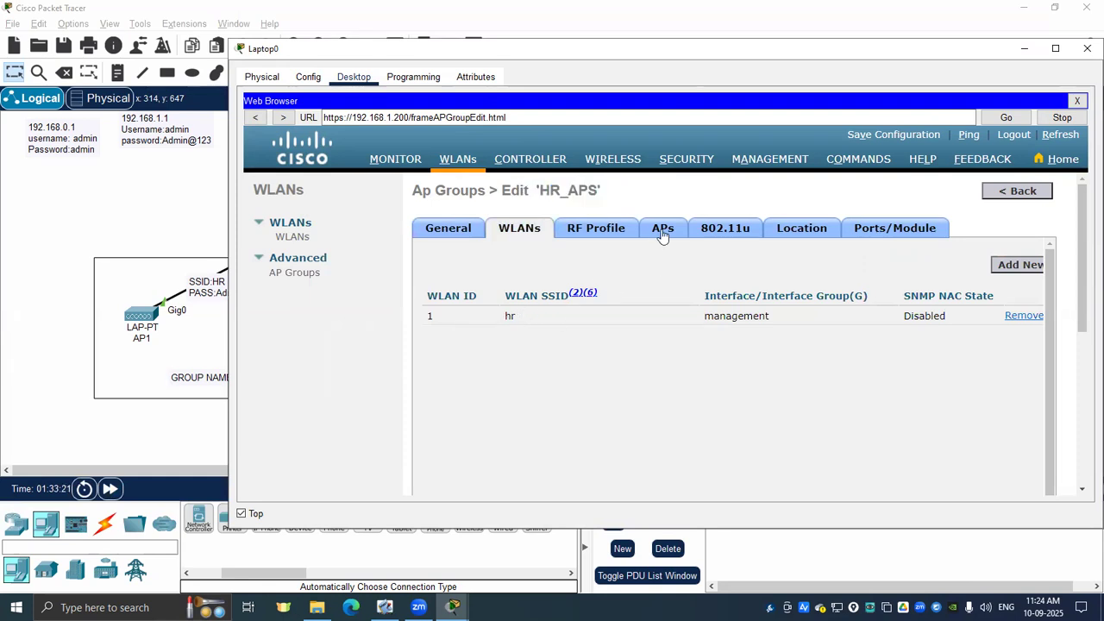
{"action": "left_click", "coordinate": [662, 231]}
{"action": "left_click", "coordinate": [1027, 48]}
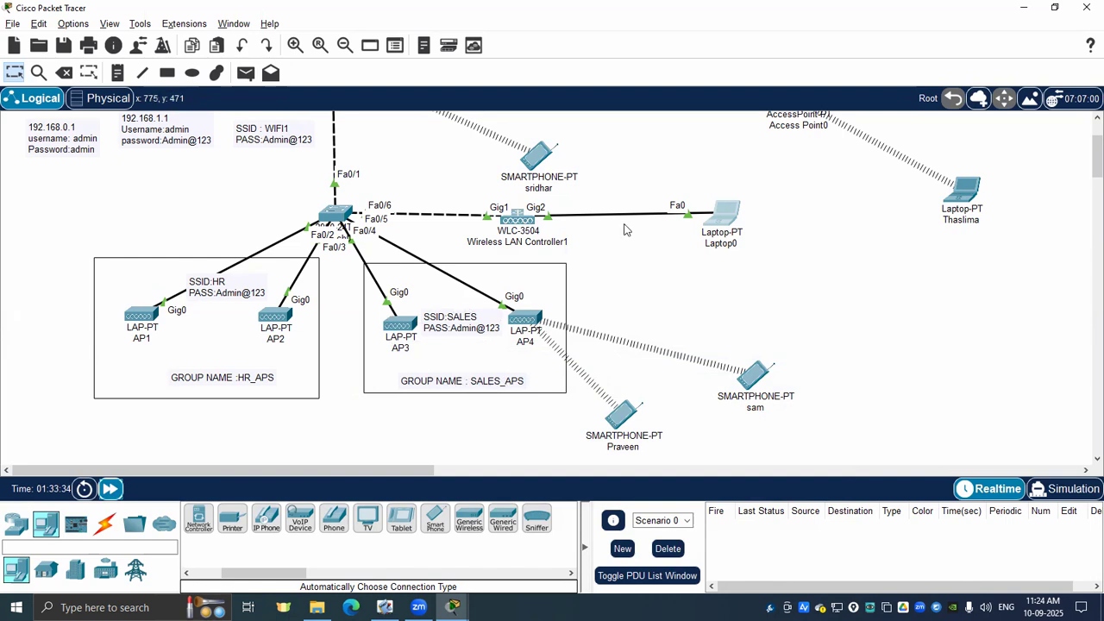
{"action": "left_click", "coordinate": [722, 214]}
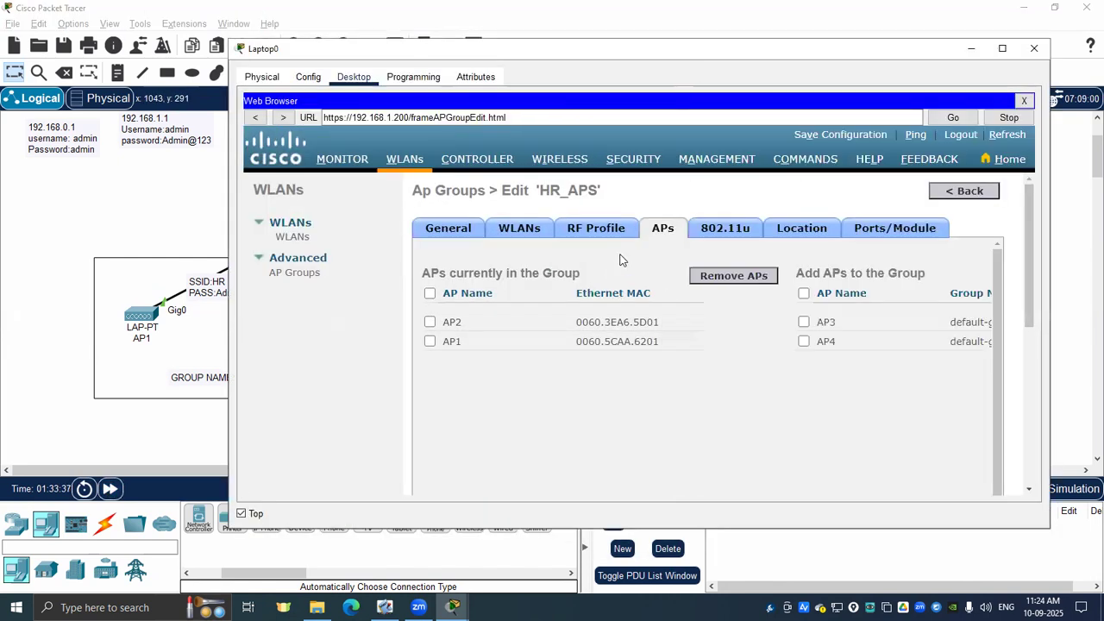
- Return to the AP Groups list, fast-forward the simulation time, and open the SALES_APS group for editing
{"action": "left_click", "coordinate": [294, 272]}
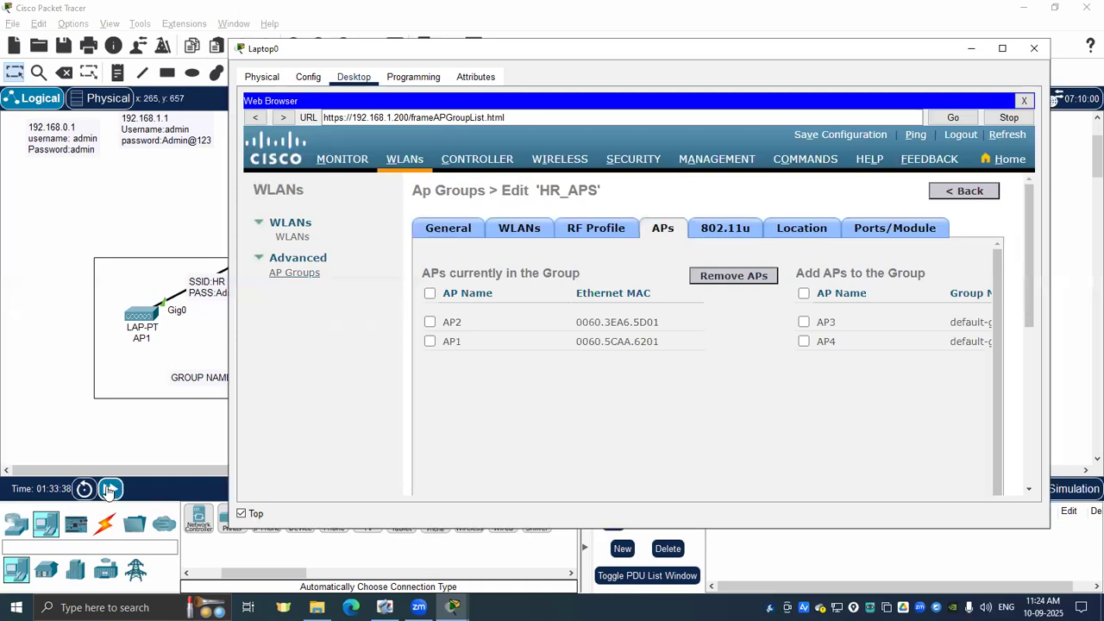
{"action": "left_click", "coordinate": [111, 489]}
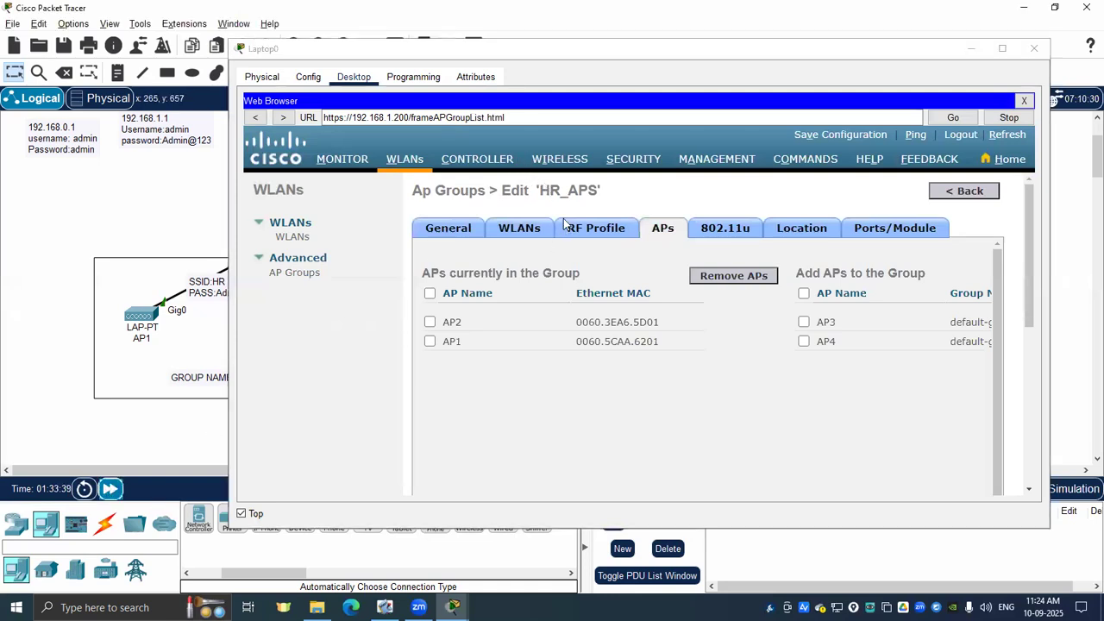
{"action": "left_click", "coordinate": [459, 275]}
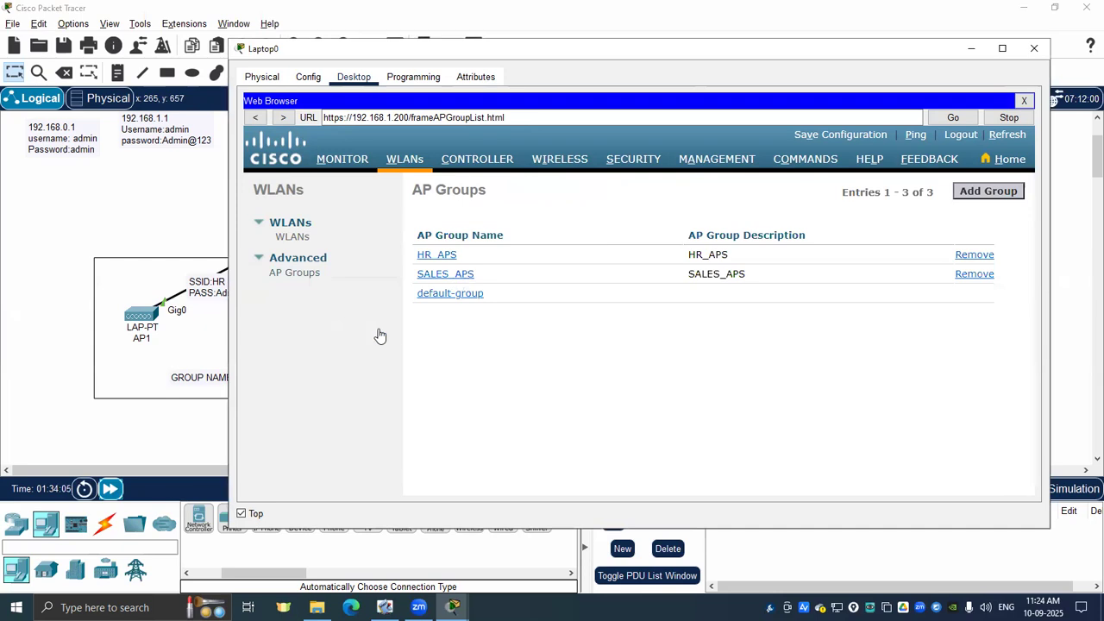
{"action": "left_click", "coordinate": [525, 272]}
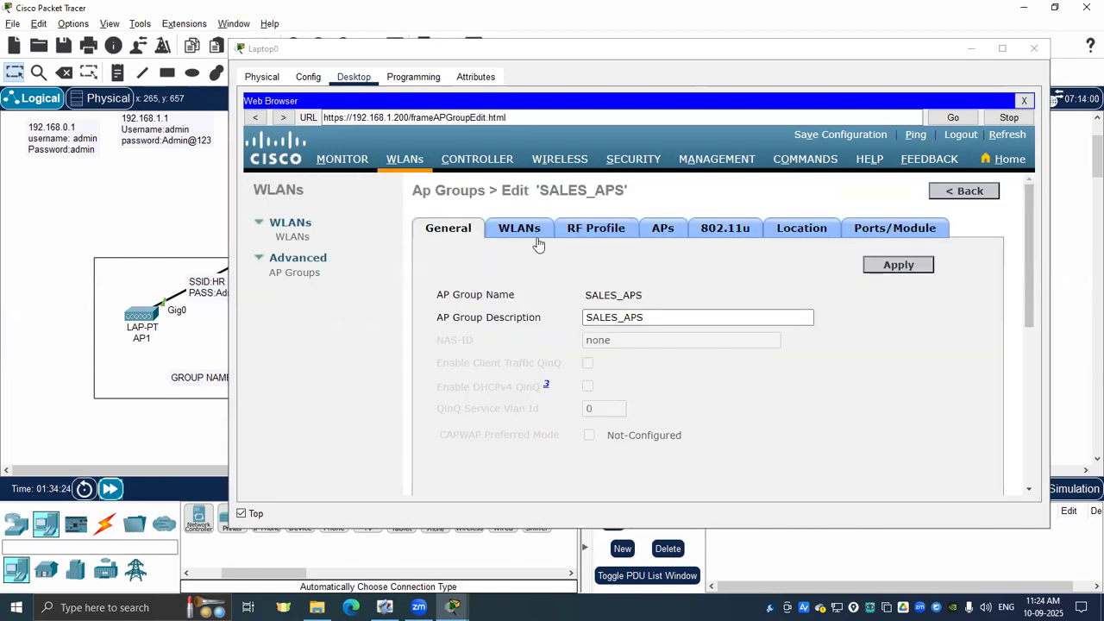
- Widen the Laptop0 window and add the WLAN SSID sales(2) to the SALES_APS group
{"action": "left_click", "coordinate": [533, 231]}
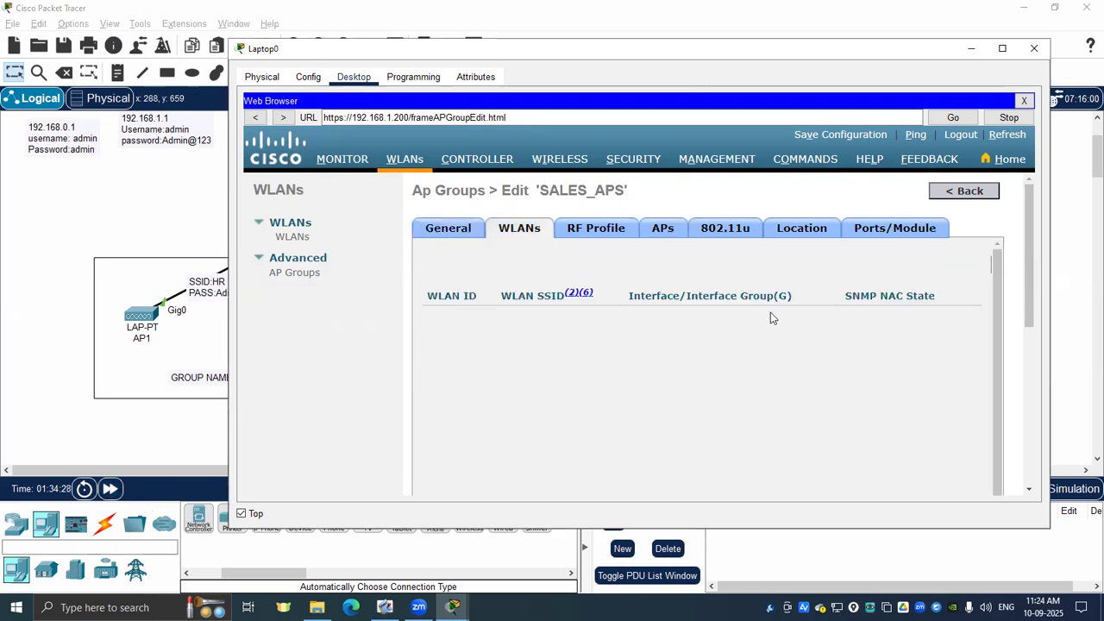
{"action": "left_click_drag", "start_coordinate": [1089, 276], "coordinate": [1050, 276]}
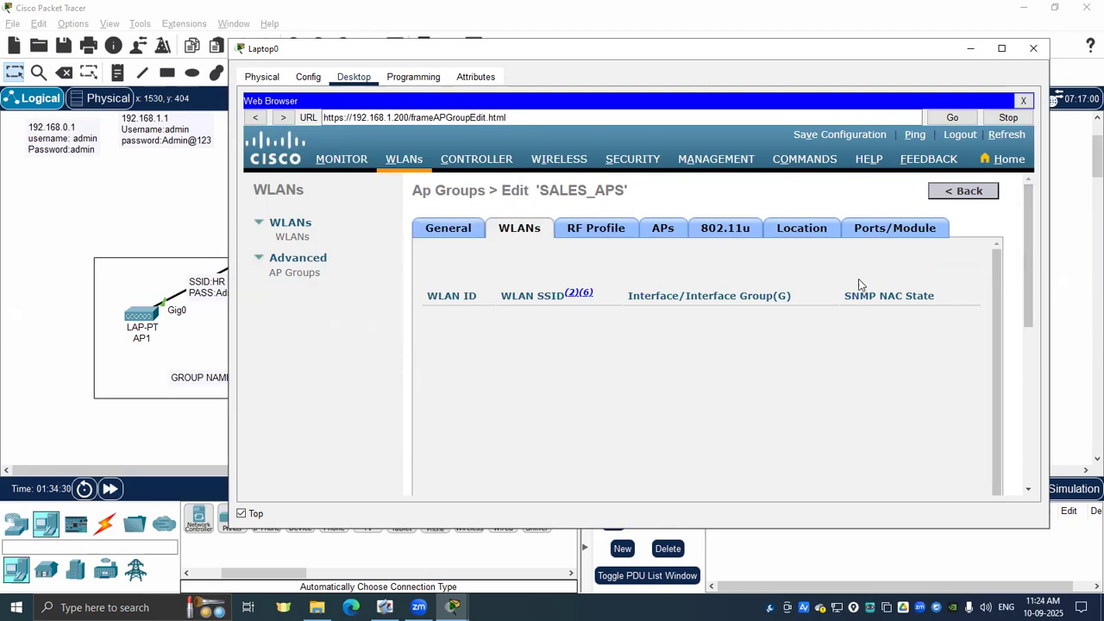
{"action": "left_click_drag", "start_coordinate": [221, 288], "coordinate": [85, 289]}
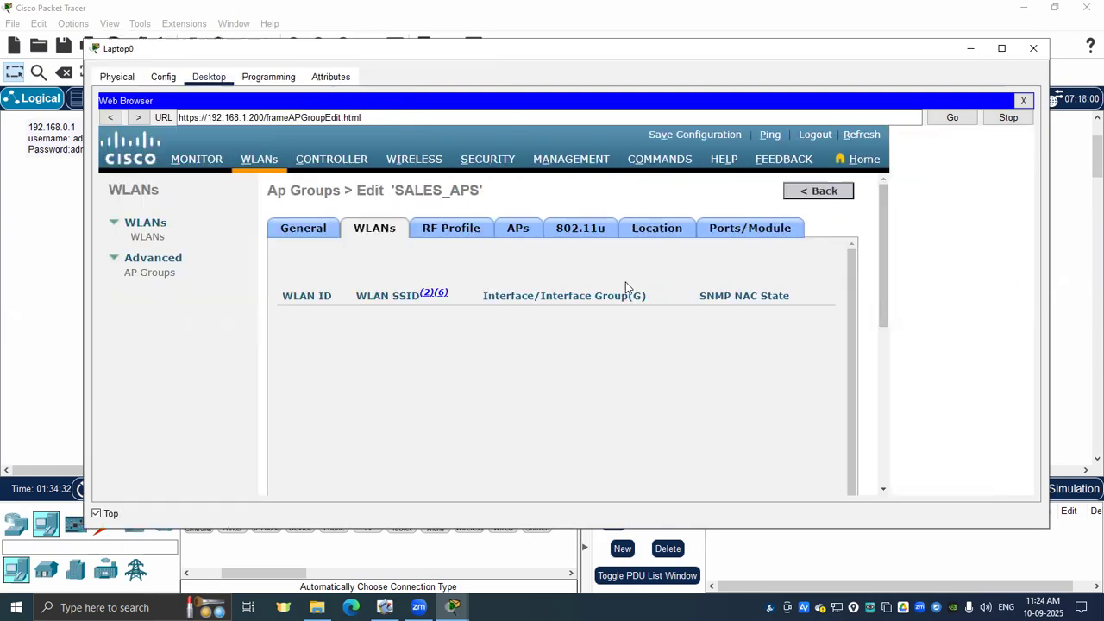
{"action": "left_click", "coordinate": [859, 268]}
{"action": "left_click", "coordinate": [468, 345]}
{"action": "left_click", "coordinate": [406, 365]}
{"action": "left_click", "coordinate": [412, 424]}
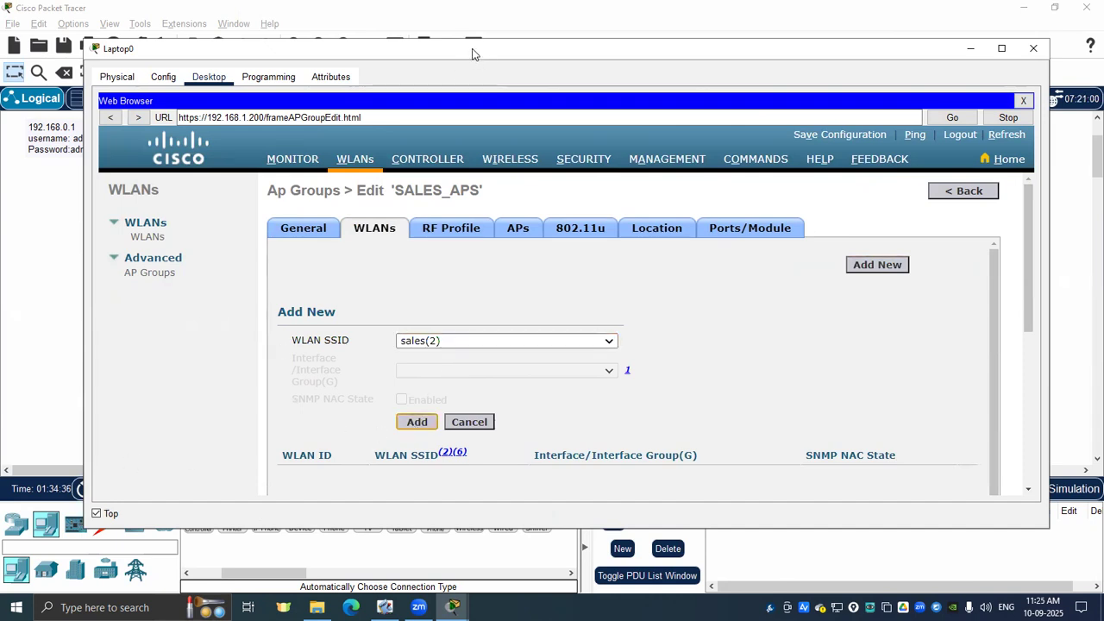
- Add AP3 and AP4 to the SALES_APS group and accept the reboot of the access points
{"action": "left_click_drag", "start_coordinate": [483, 49], "coordinate": [581, 40]}
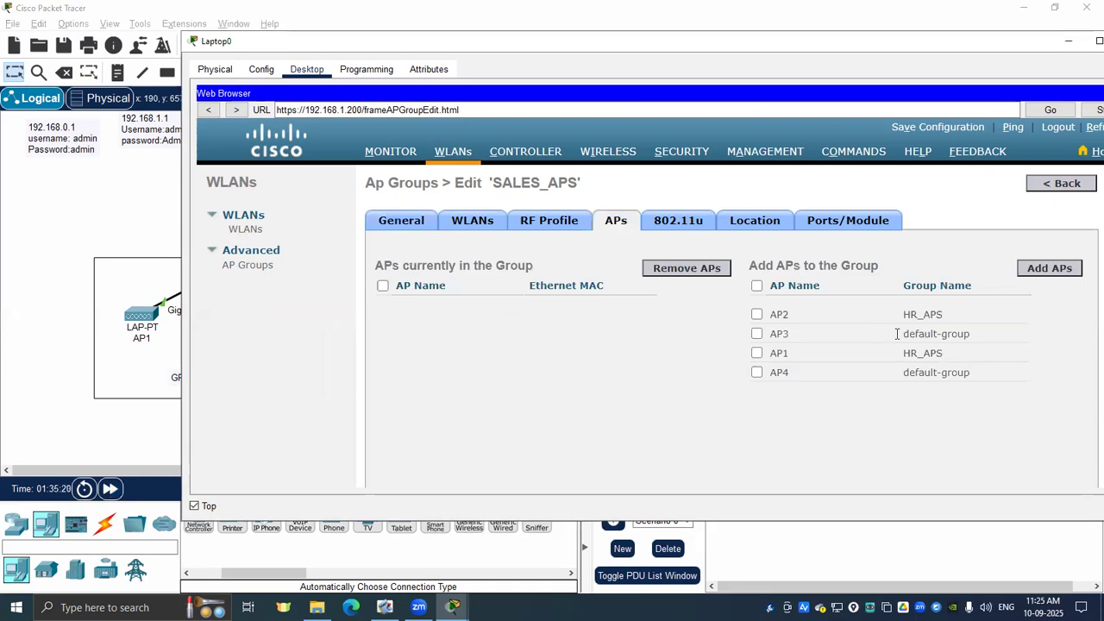
{"action": "left_click_drag", "start_coordinate": [974, 334], "coordinate": [929, 374]}
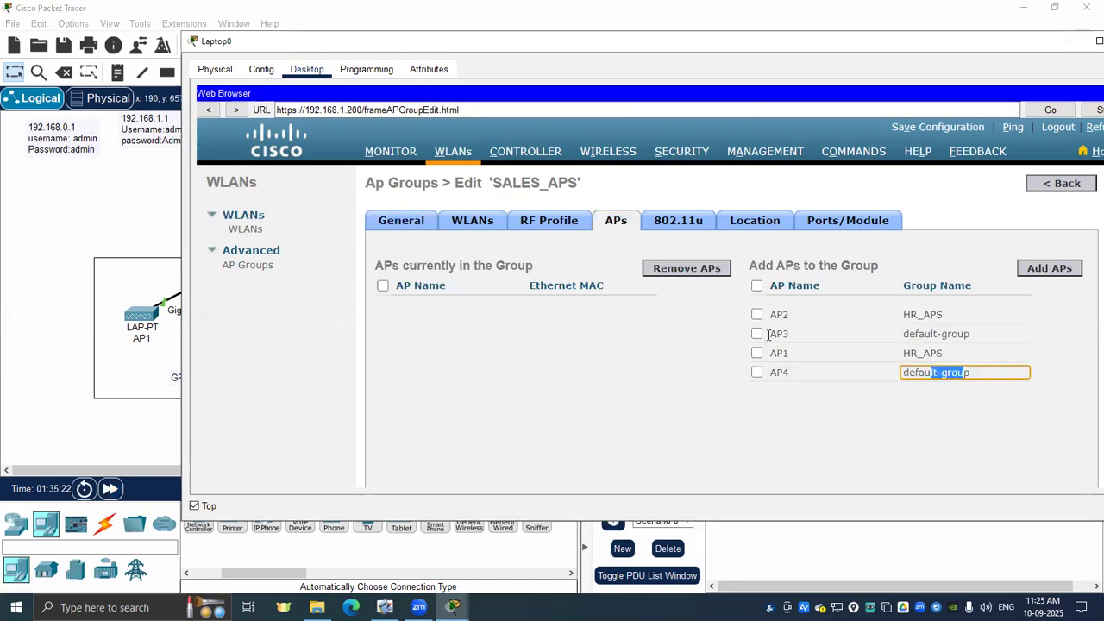
{"action": "left_click_drag", "start_coordinate": [771, 334], "coordinate": [782, 338]}
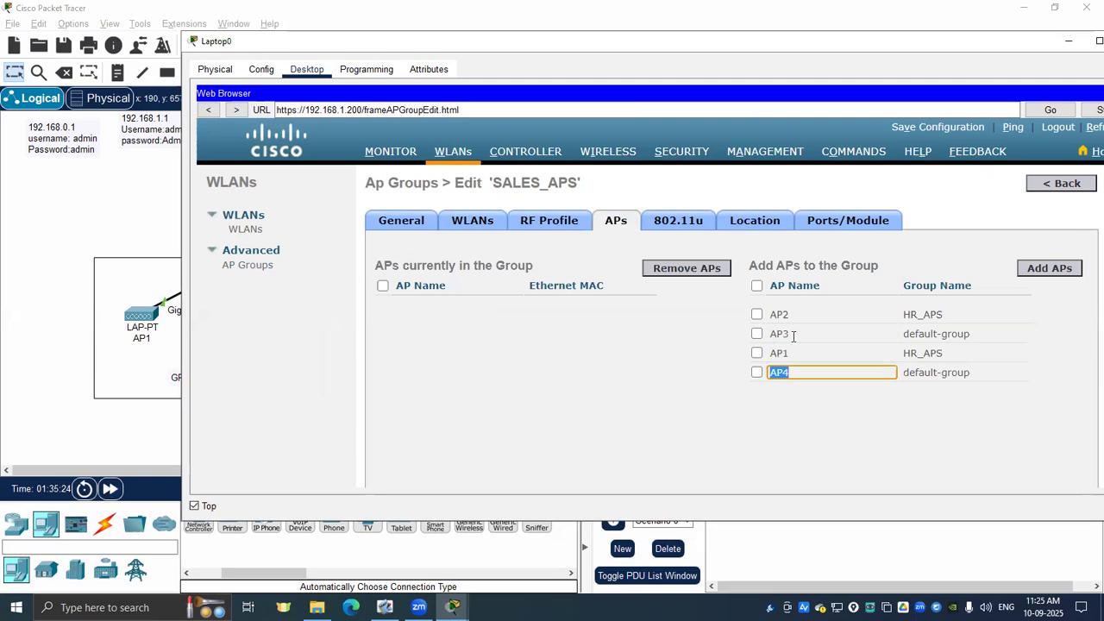
{"action": "left_click", "coordinate": [748, 332]}
{"action": "left_click", "coordinate": [756, 373]}
{"action": "left_click", "coordinate": [757, 334]}
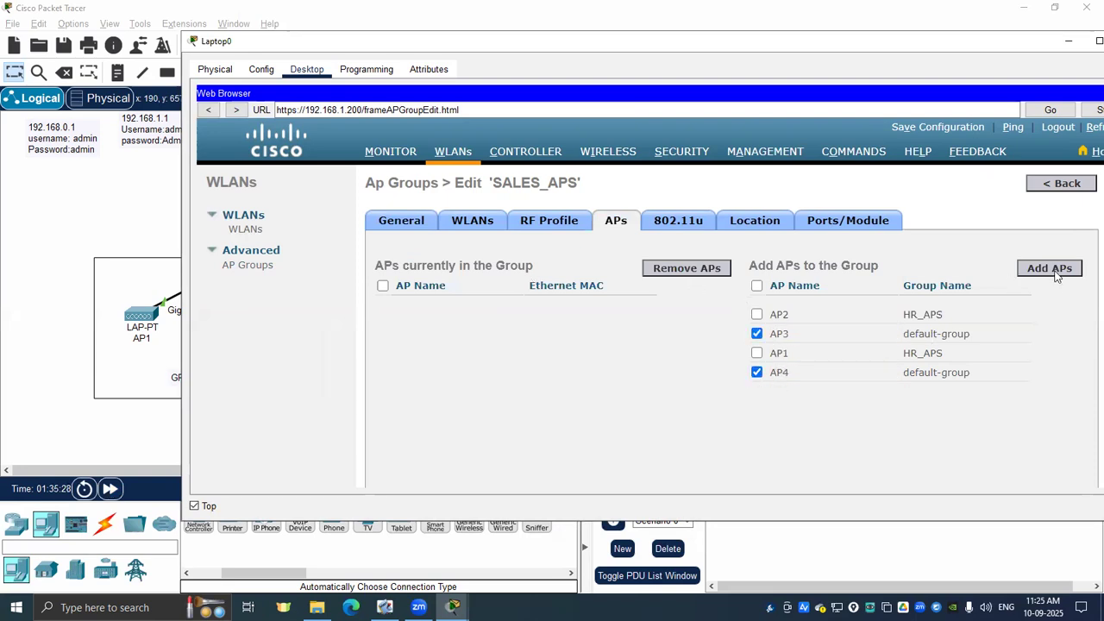
{"action": "left_click", "coordinate": [153, 476]}
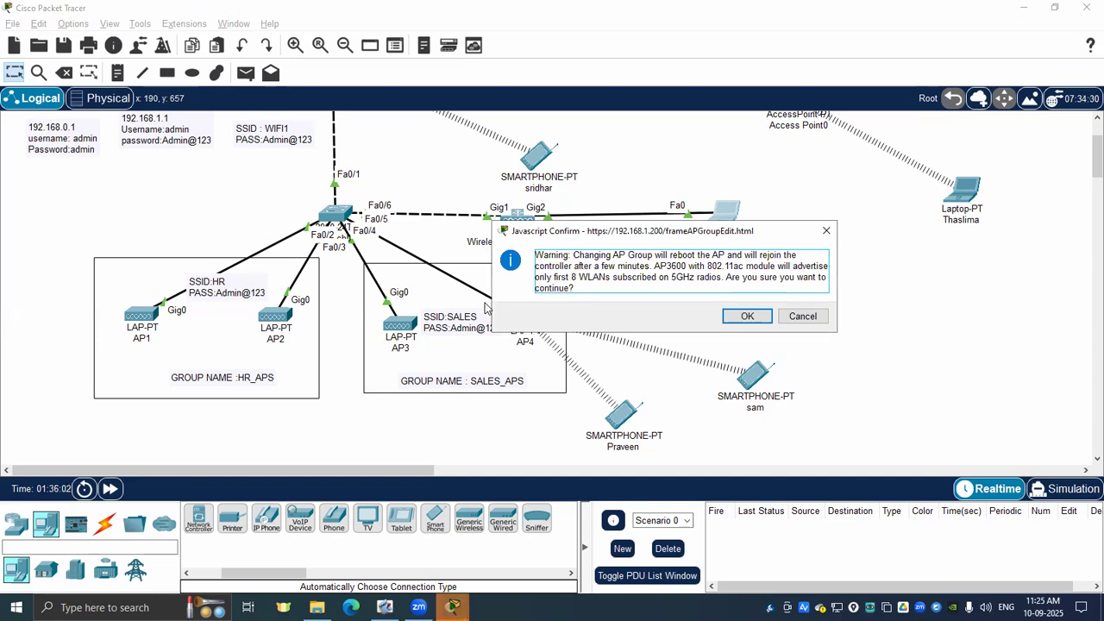
{"action": "left_click", "coordinate": [743, 316]}
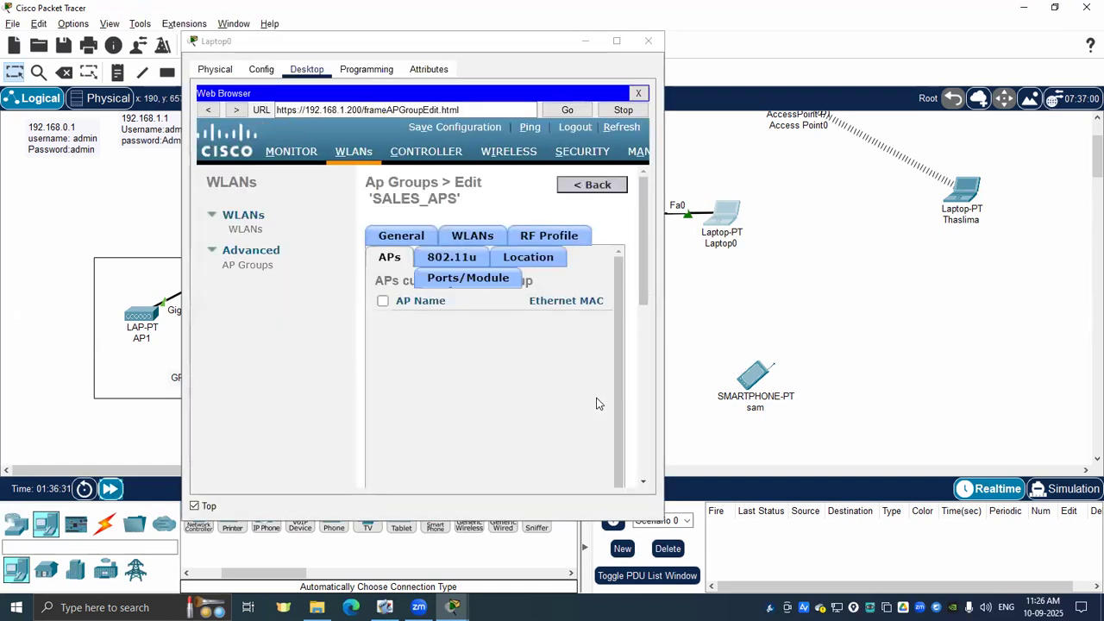
- Return to the AP Groups list in a widened Laptop0 window and fast-forward the simulation until it loads
{"action": "left_click", "coordinate": [614, 38]}
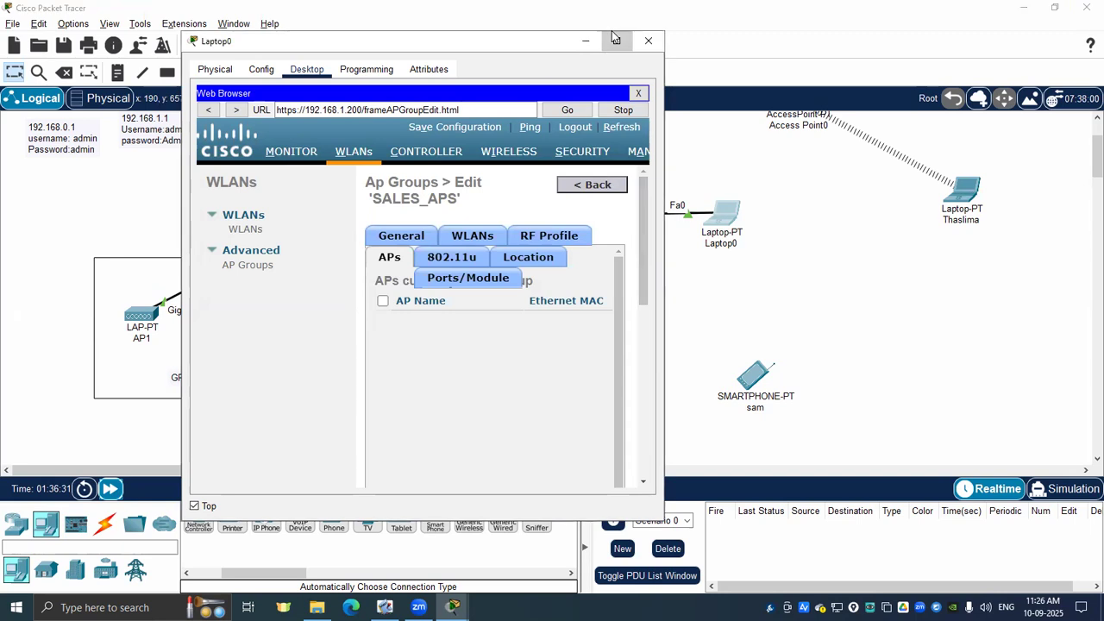
{"action": "left_click", "coordinate": [615, 38]}
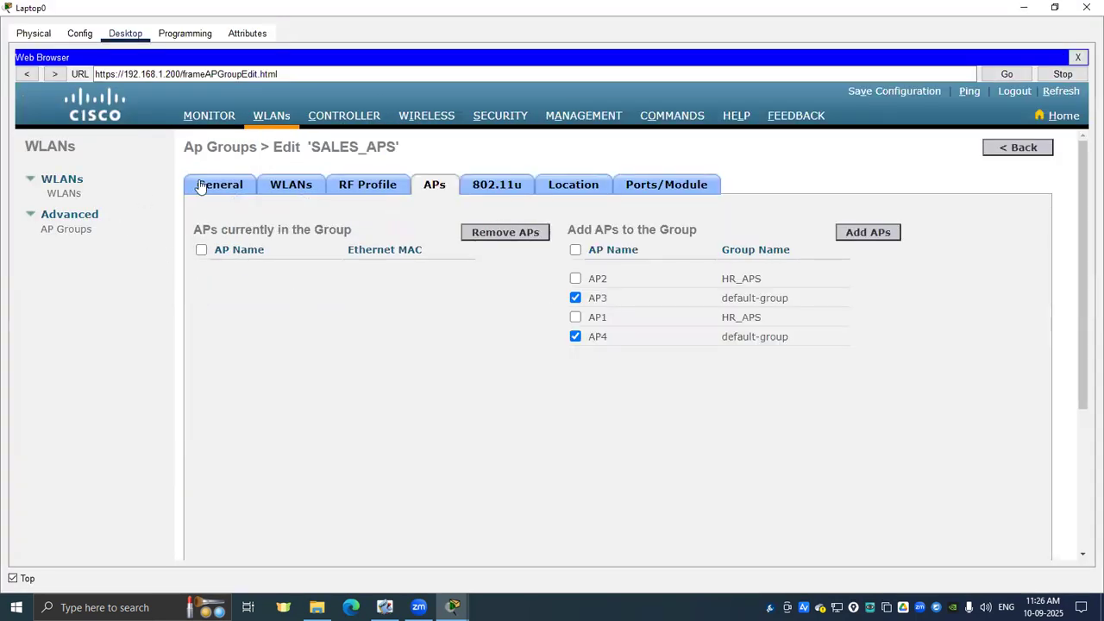
{"action": "left_click", "coordinate": [74, 231]}
{"action": "left_click", "coordinate": [1056, 7]}
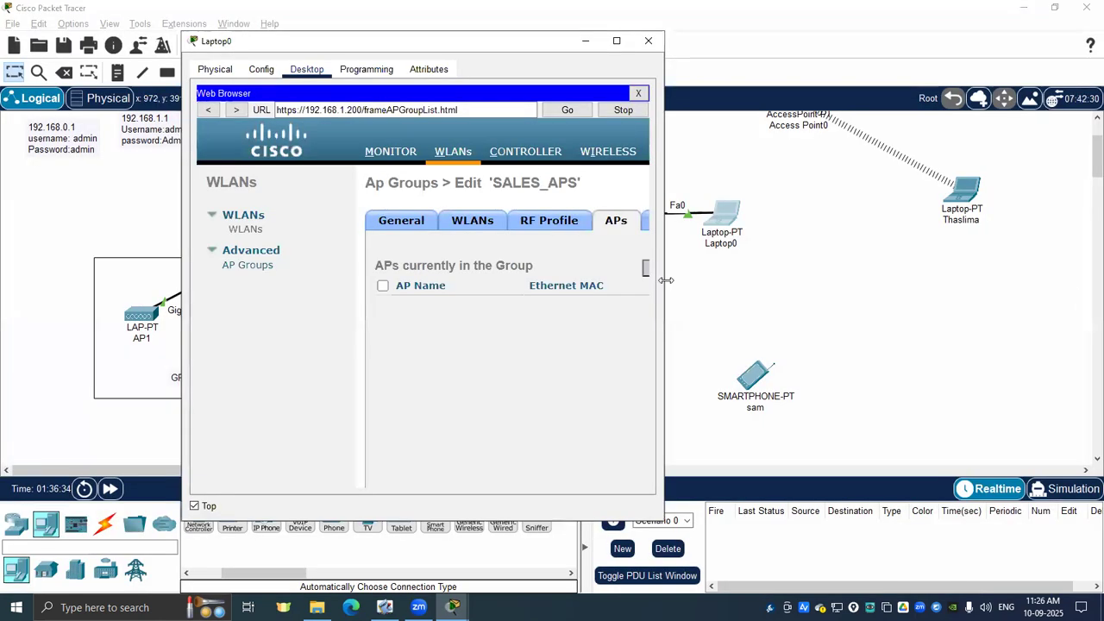
{"action": "left_click_drag", "start_coordinate": [666, 279], "coordinate": [942, 279]}
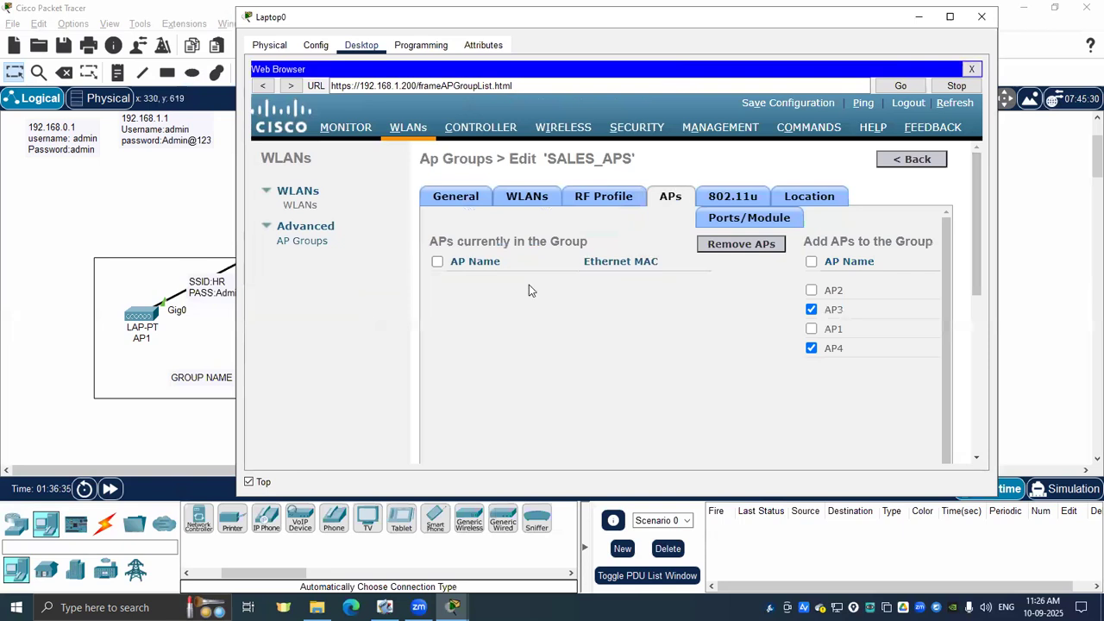
{"action": "left_click", "coordinate": [110, 488]}
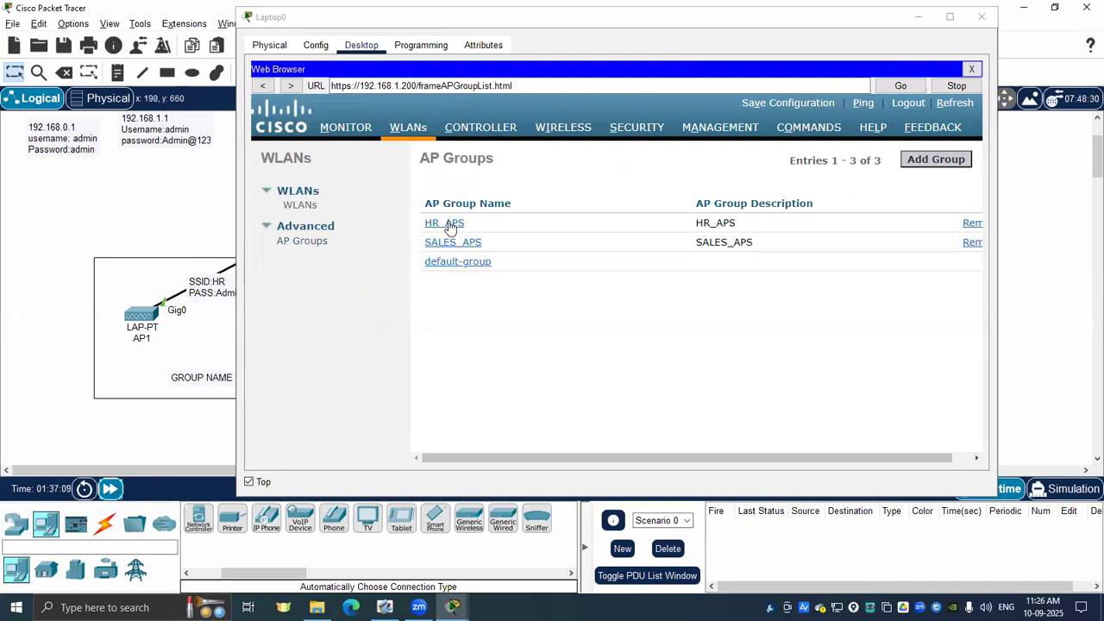
{"action": "left_click", "coordinate": [110, 491]}
- Open the HR_APS group to examine its access points, and go back to the AP Groups list
{"action": "left_click", "coordinate": [453, 223]}
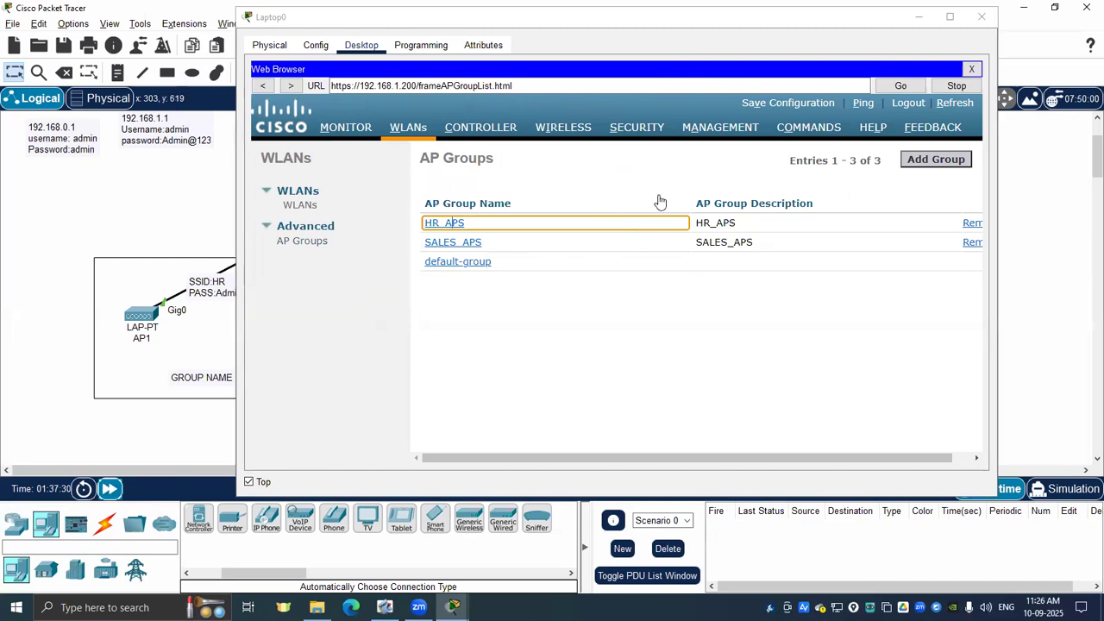
{"action": "left_click", "coordinate": [691, 253]}
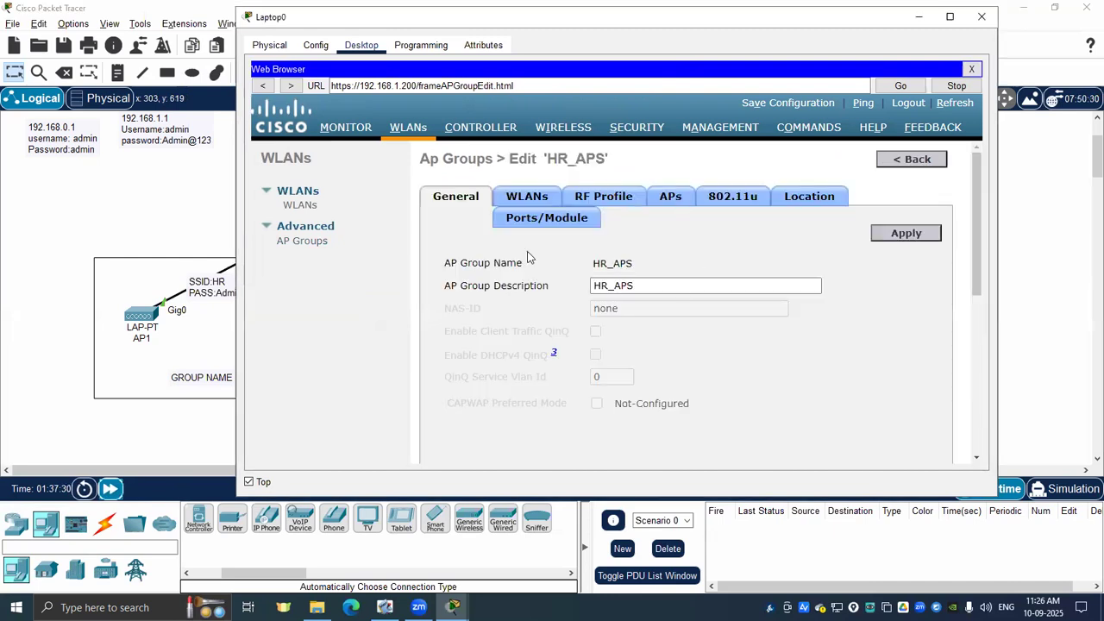
{"action": "left_click", "coordinate": [670, 196]}
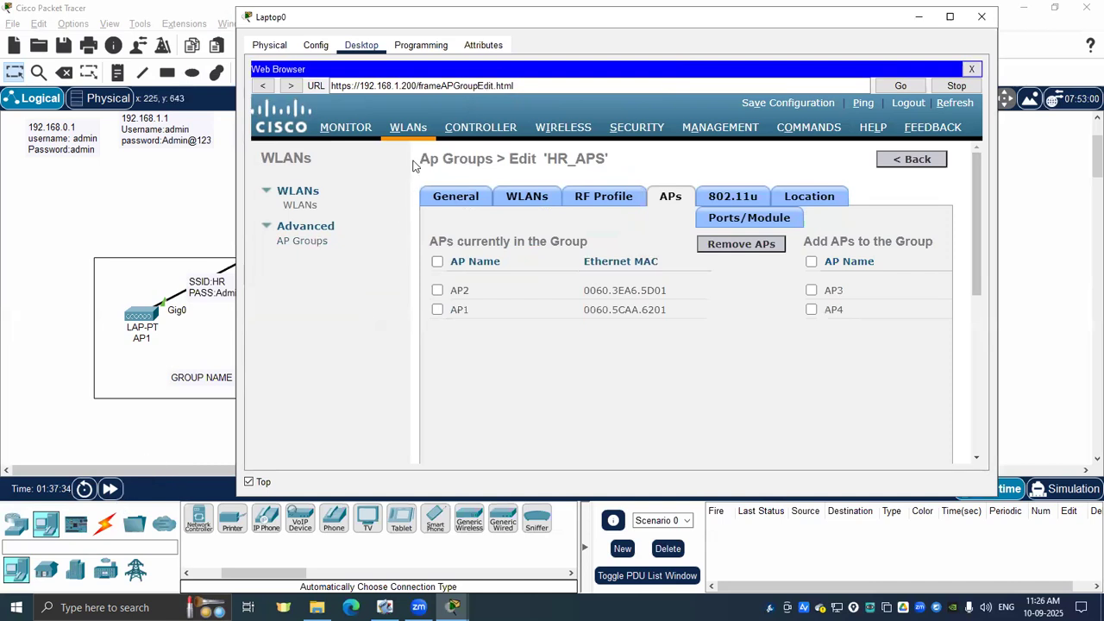
{"action": "left_click", "coordinate": [549, 200]}
{"action": "left_click", "coordinate": [313, 247]}
{"action": "left_click", "coordinate": [110, 492]}
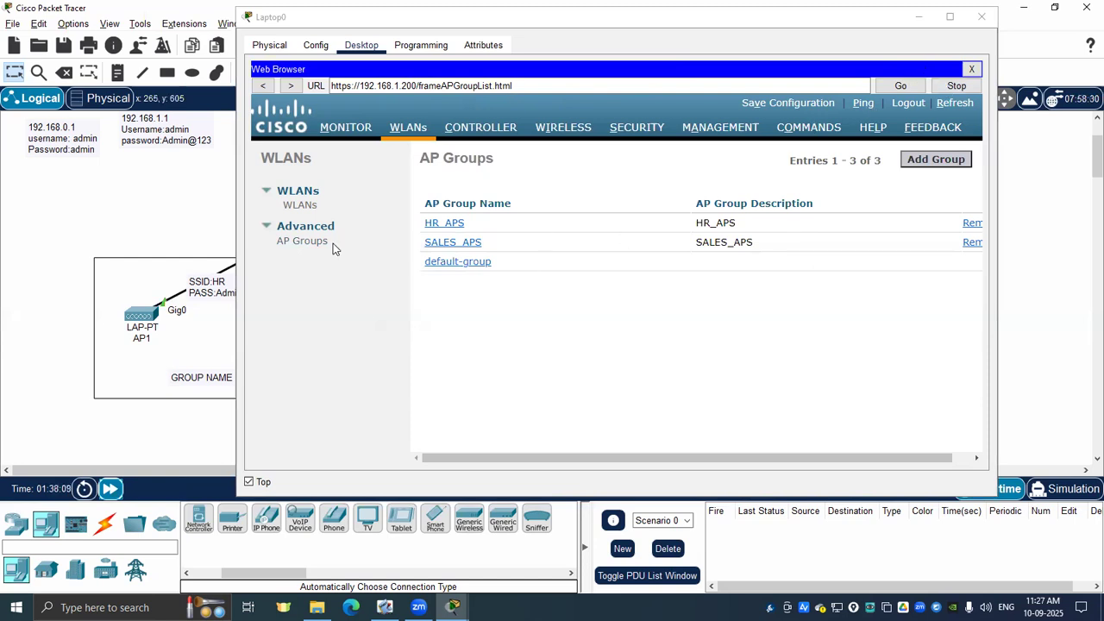
- Open the controller's Monitor summary, fast-forward the simulation, and look through the controller details
{"action": "left_click", "coordinate": [340, 128]}
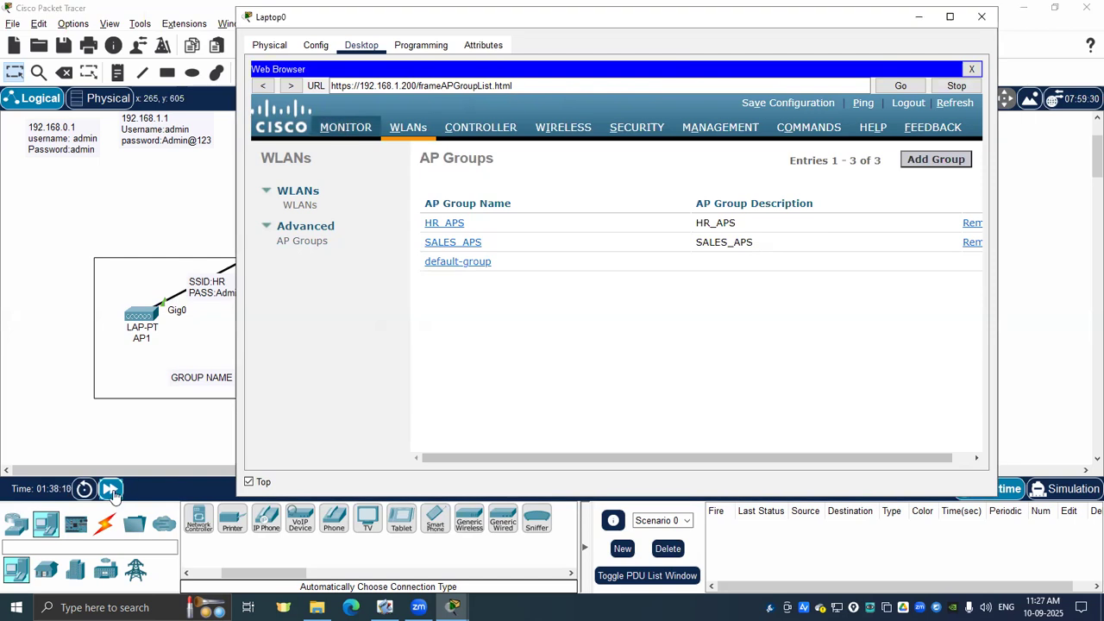
{"action": "left_click", "coordinate": [110, 488]}
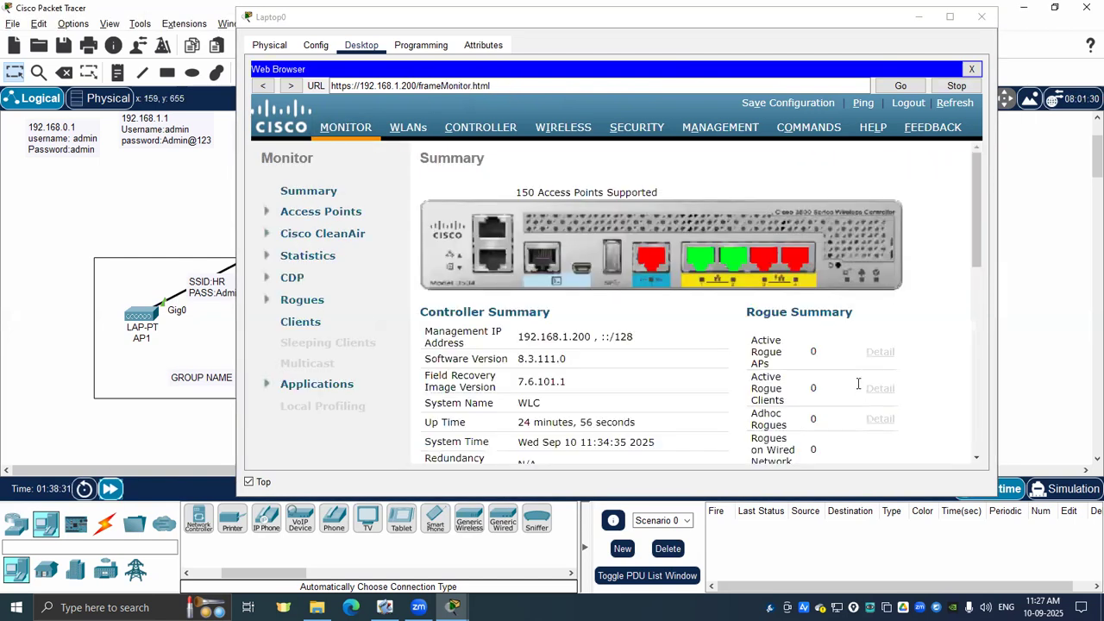
{"action": "scroll", "coordinate": [837, 370], "scroll_direction": "down", "scroll_amount": 5}
{"action": "scroll", "coordinate": [785, 335], "scroll_direction": "up", "scroll_amount": 2}
{"action": "left_click", "coordinate": [770, 361]}
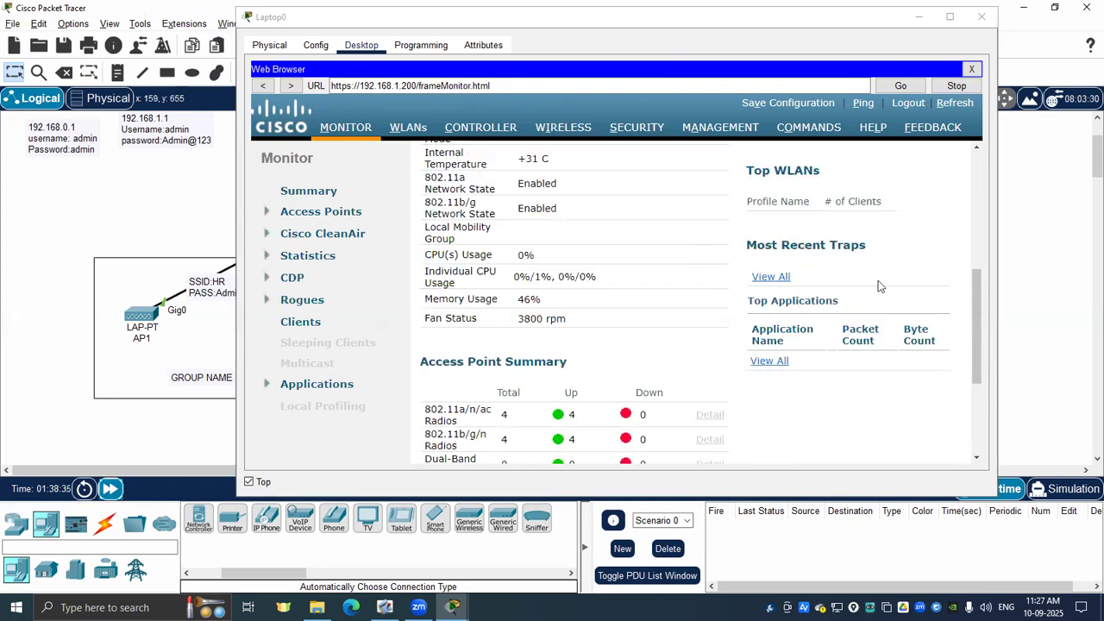
- Open the details of all APs from the Access Point Summary and view the list in a maximized window
{"action": "scroll", "coordinate": [727, 401], "scroll_direction": "down", "scroll_amount": 5}
{"action": "left_click", "coordinate": [703, 296]}
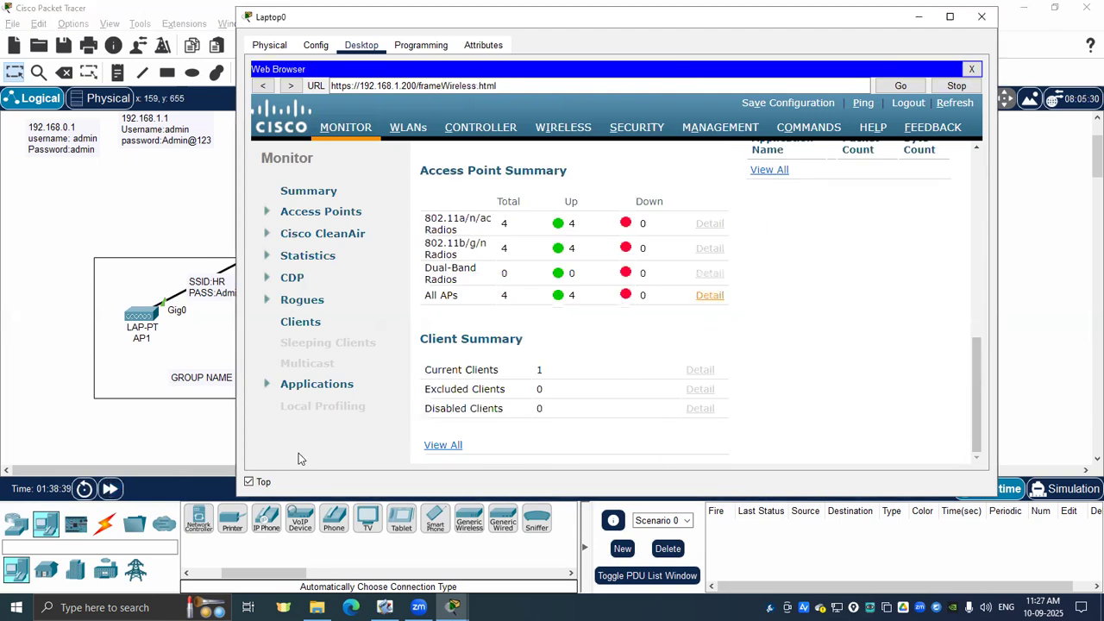
{"action": "left_click", "coordinate": [110, 489]}
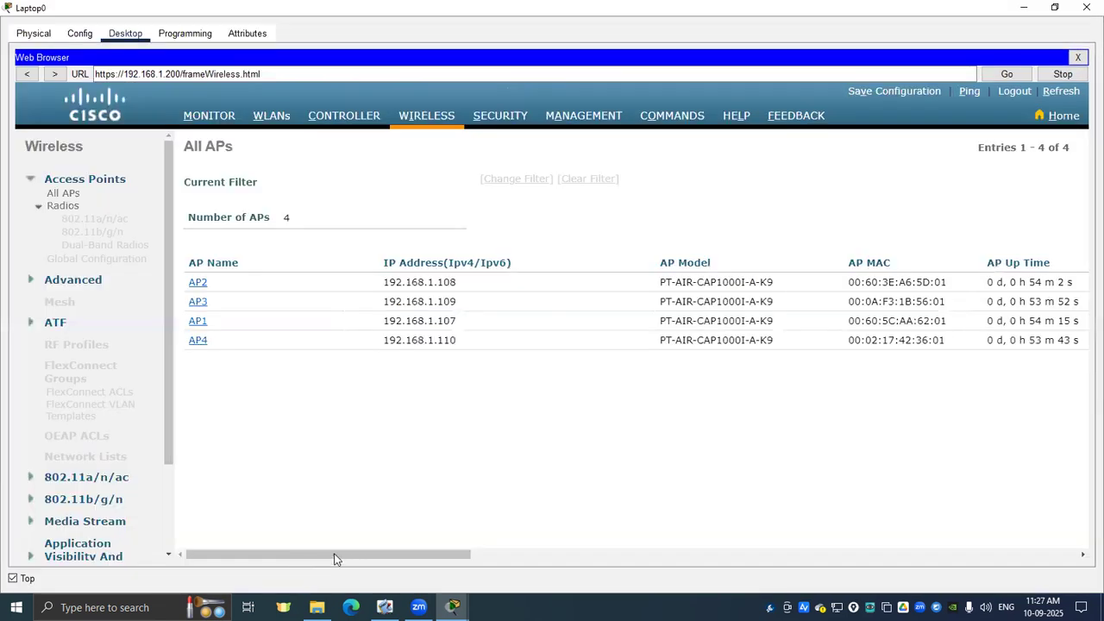
{"action": "left_click_drag", "start_coordinate": [336, 556], "coordinate": [963, 535]}
{"action": "left_click_drag", "start_coordinate": [508, 514], "coordinate": [195, 323]}
- Leave the controller's AP list and delete the unconnected smartphone outside the SALES_APS group from the workspace
{"action": "left_click", "coordinate": [1027, 12]}
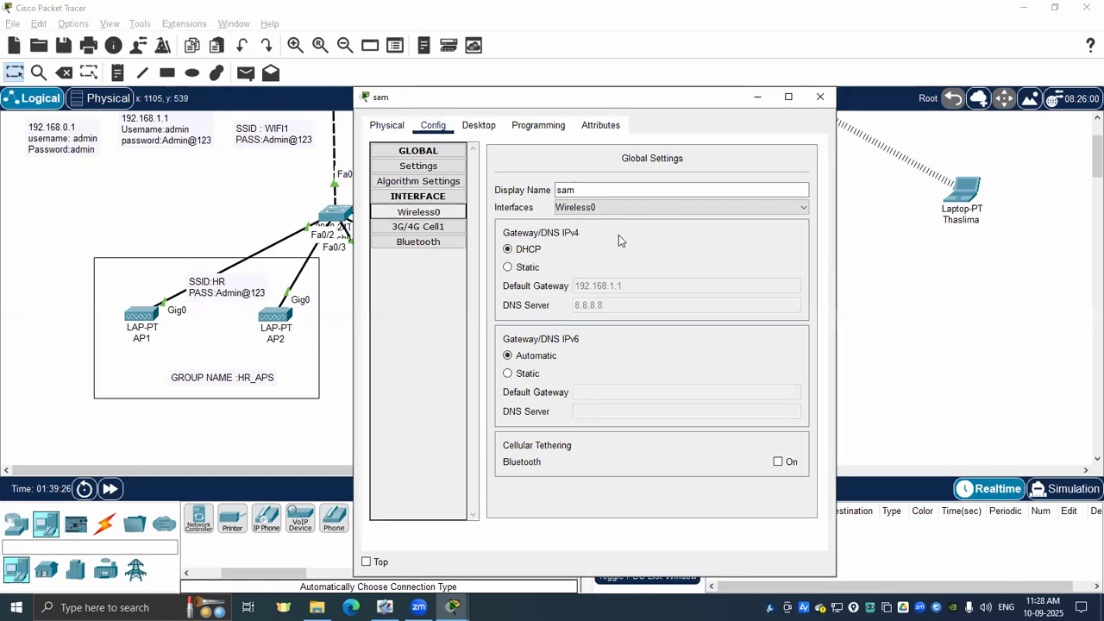
{"action": "left_click", "coordinate": [821, 98]}
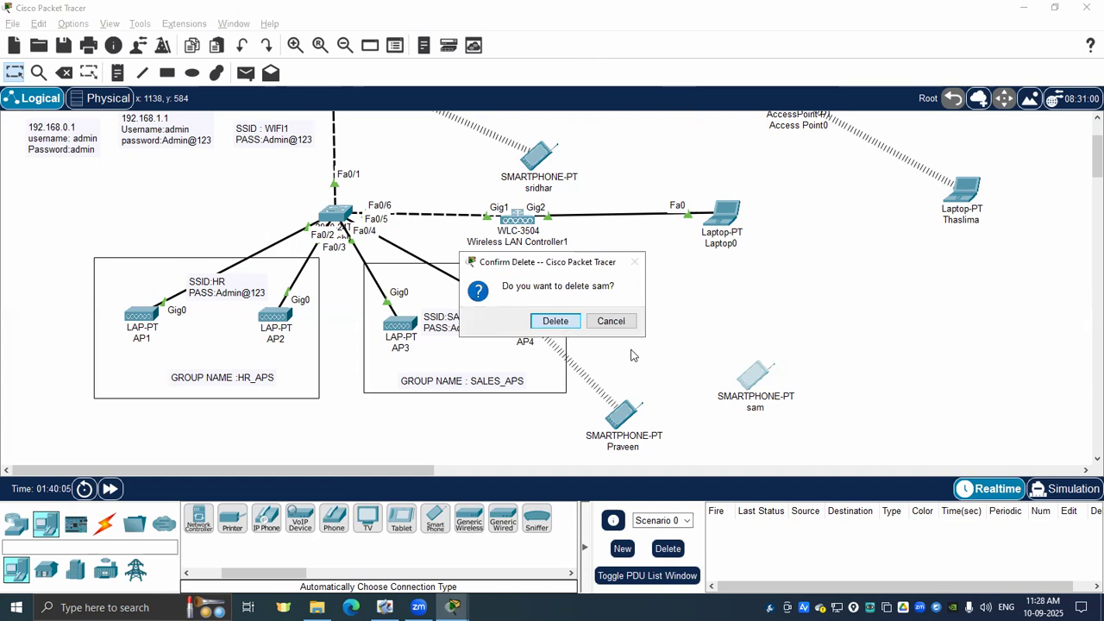
{"action": "key", "text": "Return"}
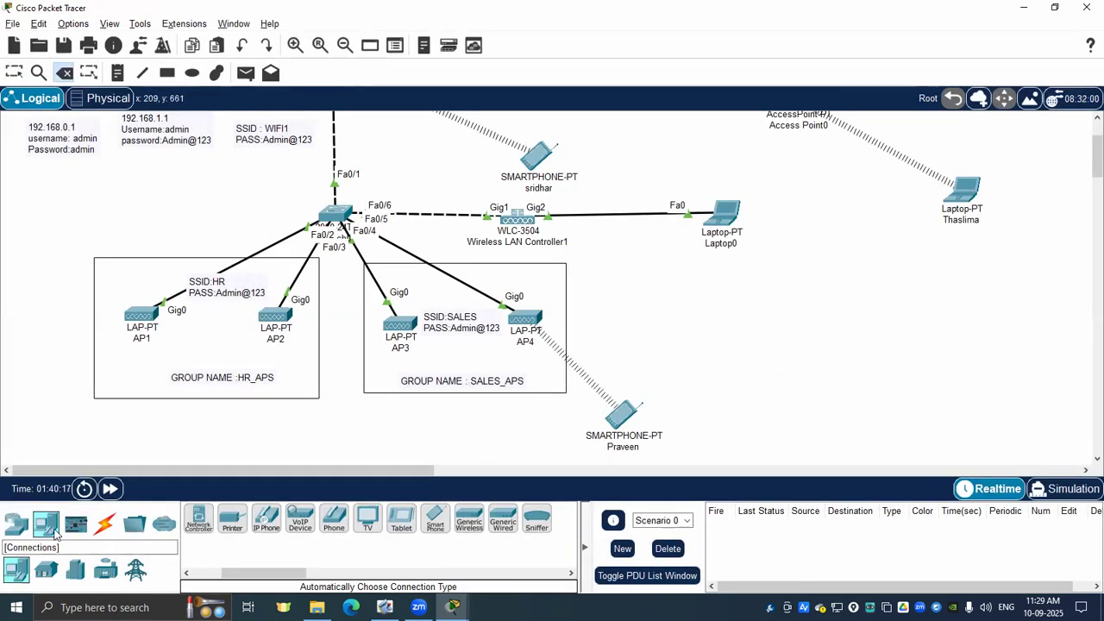
{"action": "key", "text": "Escape"}
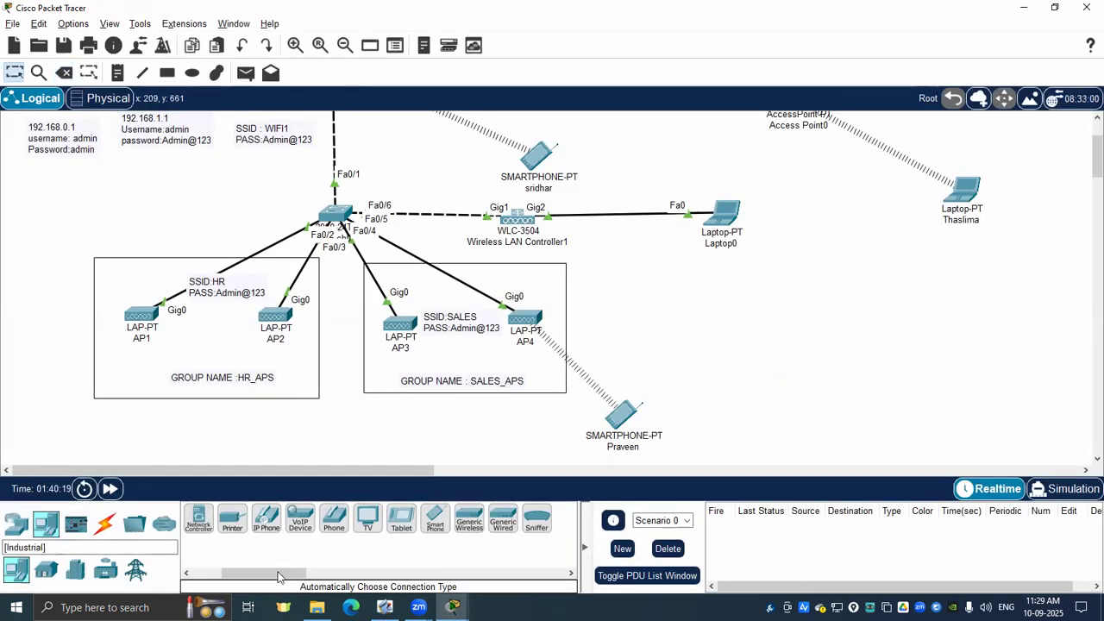
- Place one new smartphone just below the HR_APS group box, midway between AP1 and AP2
{"action": "left_click", "coordinate": [434, 519]}
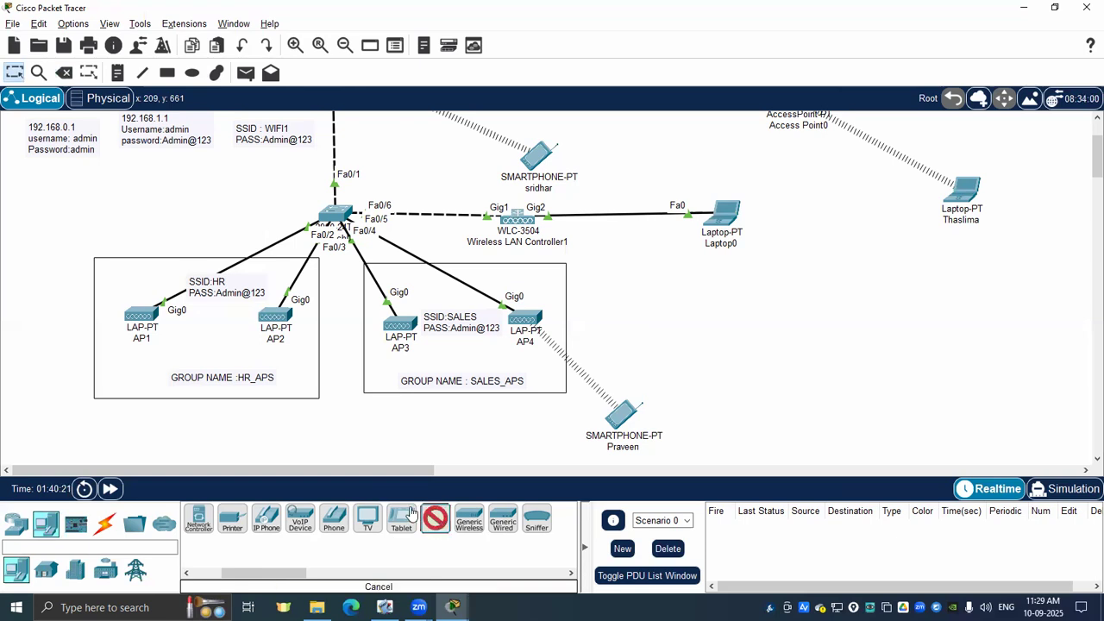
{"action": "left_click", "coordinate": [149, 411]}
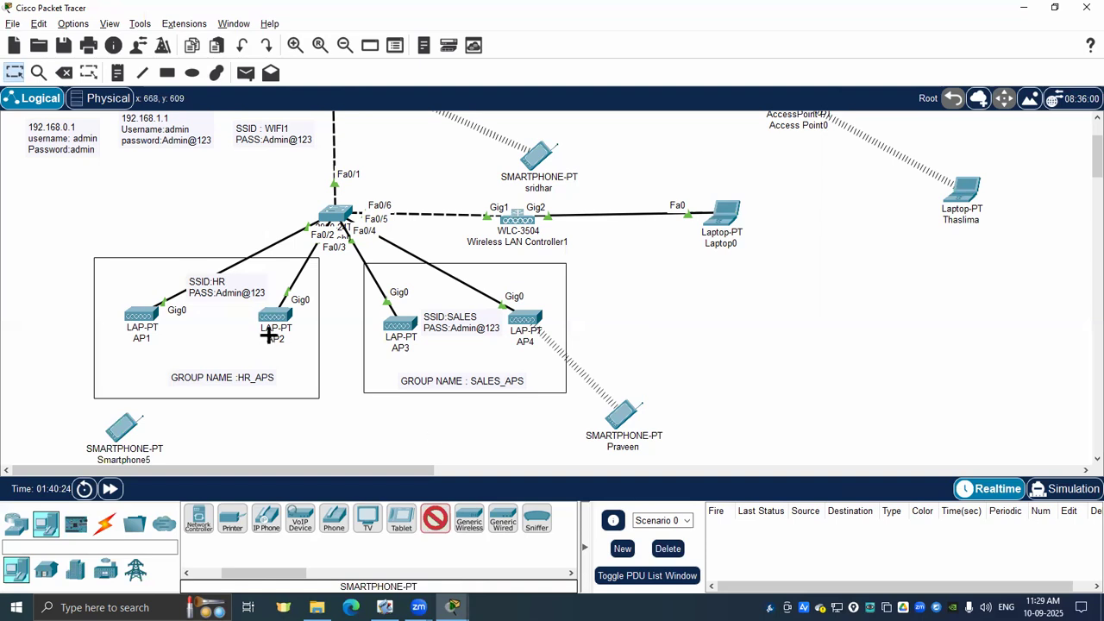
{"action": "left_click", "coordinate": [464, 424]}
{"action": "key", "text": "ctrl+z"}
{"action": "left_click", "coordinate": [15, 72]}
{"action": "left_click_drag", "start_coordinate": [122, 425], "coordinate": [202, 413]}
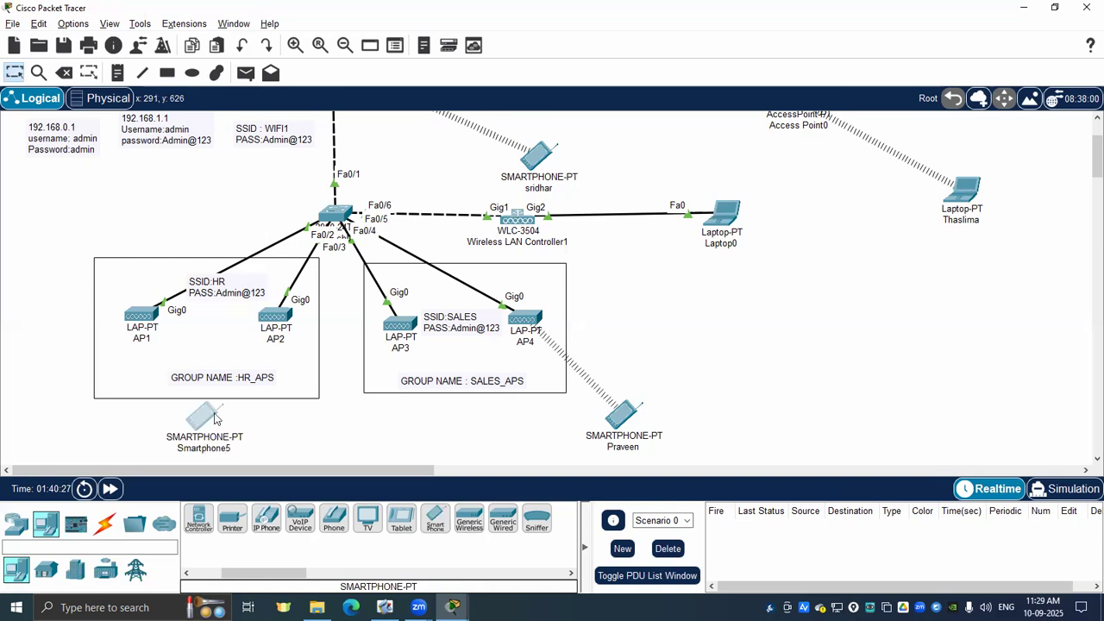
- Rename the new smartphone below the HR_APS box with the deleted smartphone's name
{"action": "left_click", "coordinate": [179, 448]}
{"action": "type", "text": "sam"}
{"action": "key", "text": "Return"}
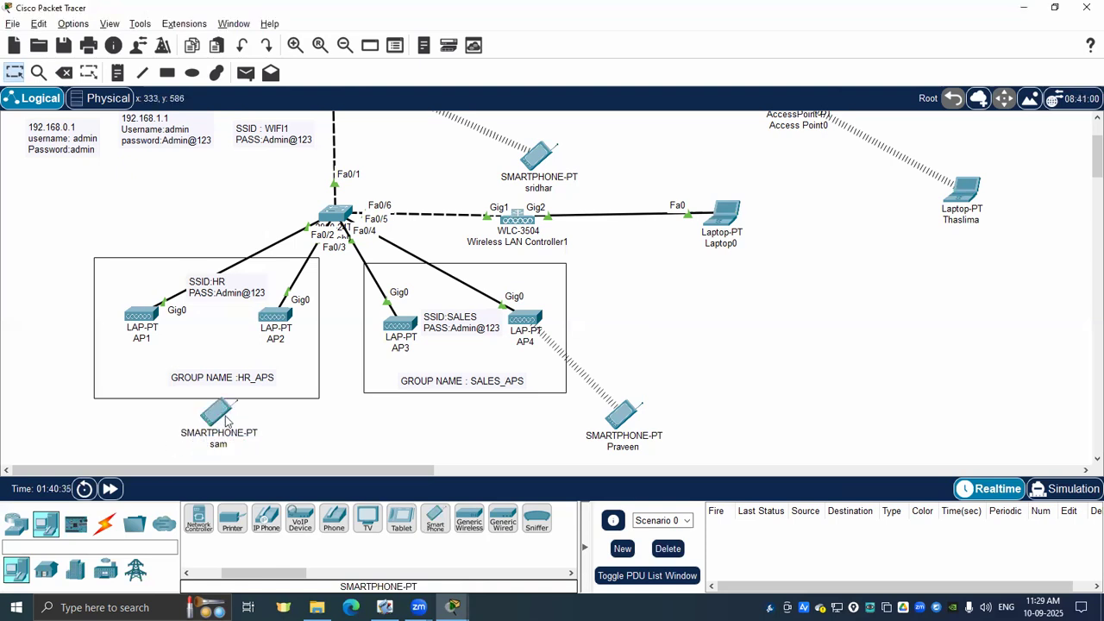
- Configure the new smartphone's Wireless0 with SSID hr, WPA2-PSK authentication and the HR network's pass phrase, and check its global settings
{"action": "left_click", "coordinate": [227, 421]}
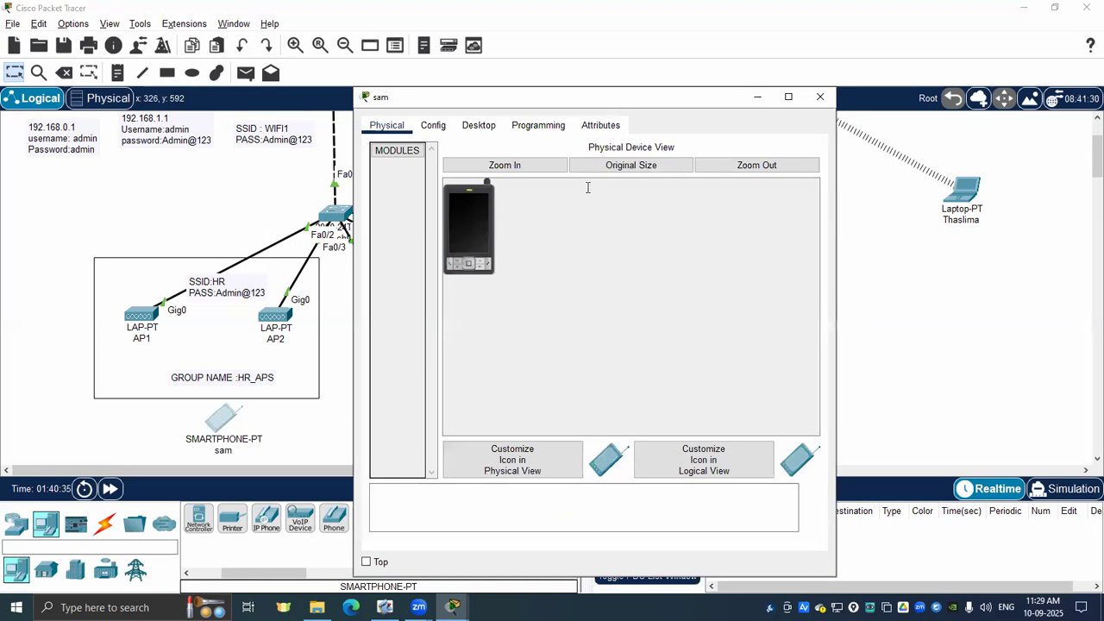
{"action": "left_click", "coordinate": [433, 125]}
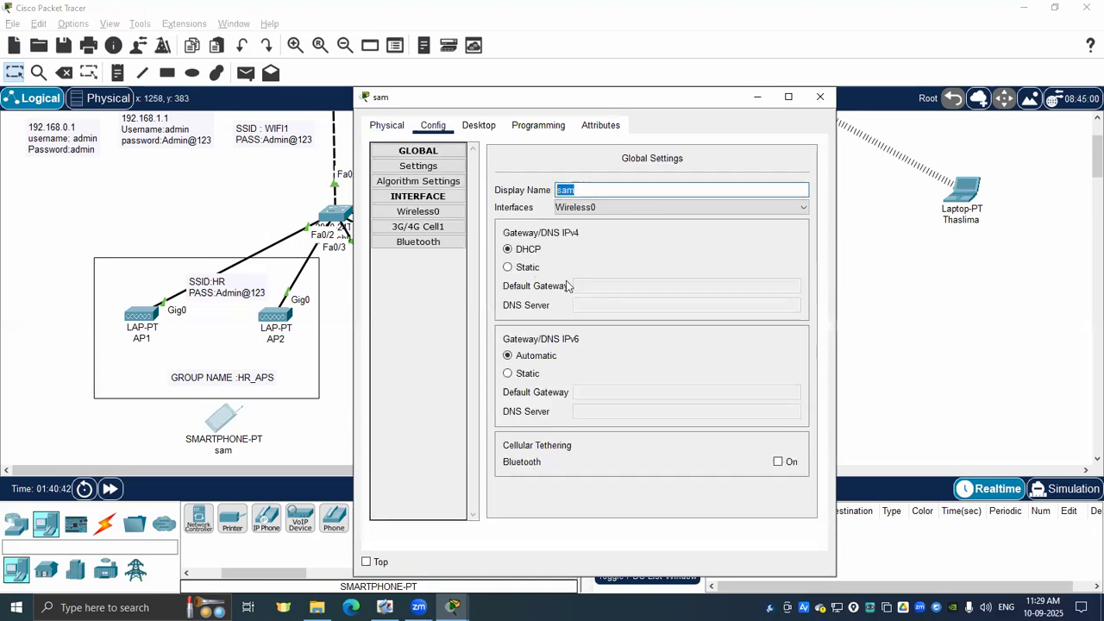
{"action": "left_click", "coordinate": [440, 210]}
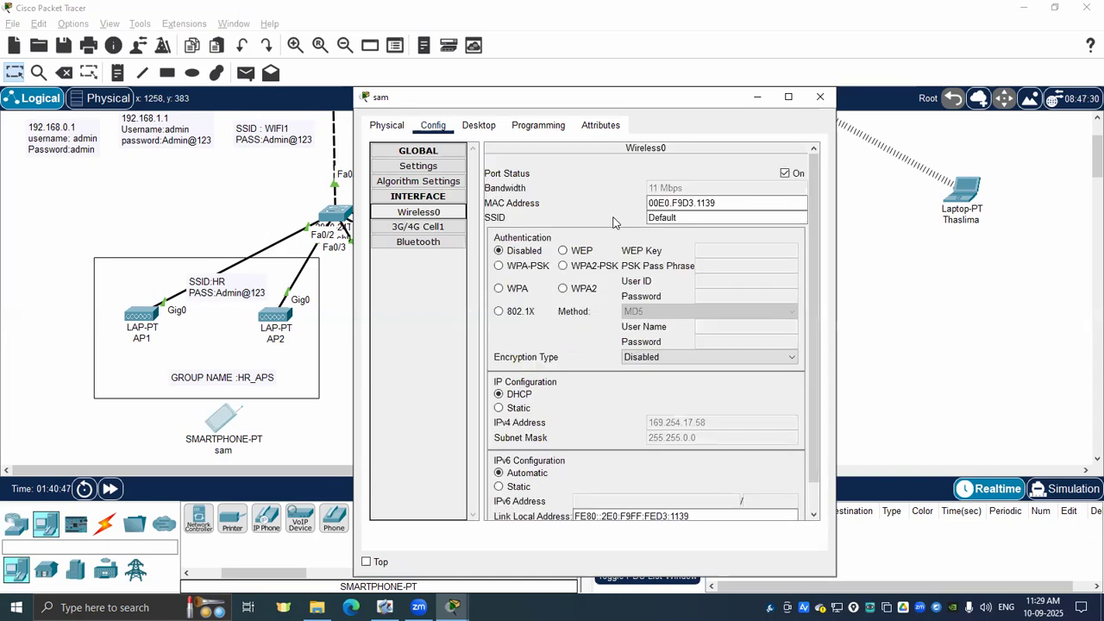
{"action": "left_click_drag", "start_coordinate": [682, 218], "coordinate": [613, 223]}
{"action": "type", "text": "hr"}
{"action": "left_click", "coordinate": [585, 266]}
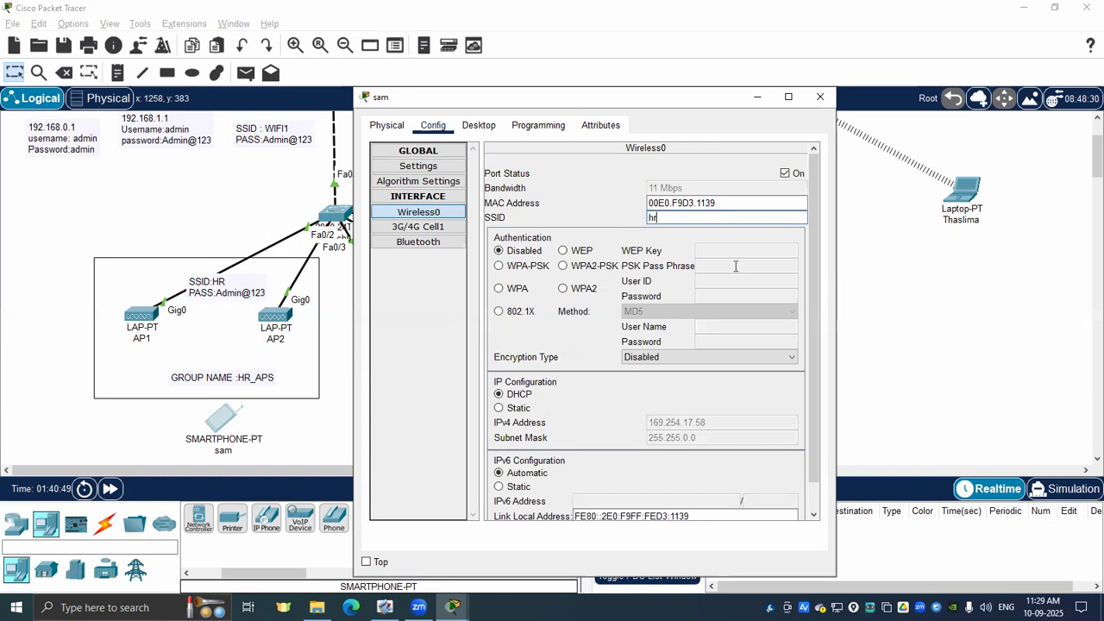
{"action": "left_click", "coordinate": [747, 264]}
{"action": "type", "text": "Admin@123"}
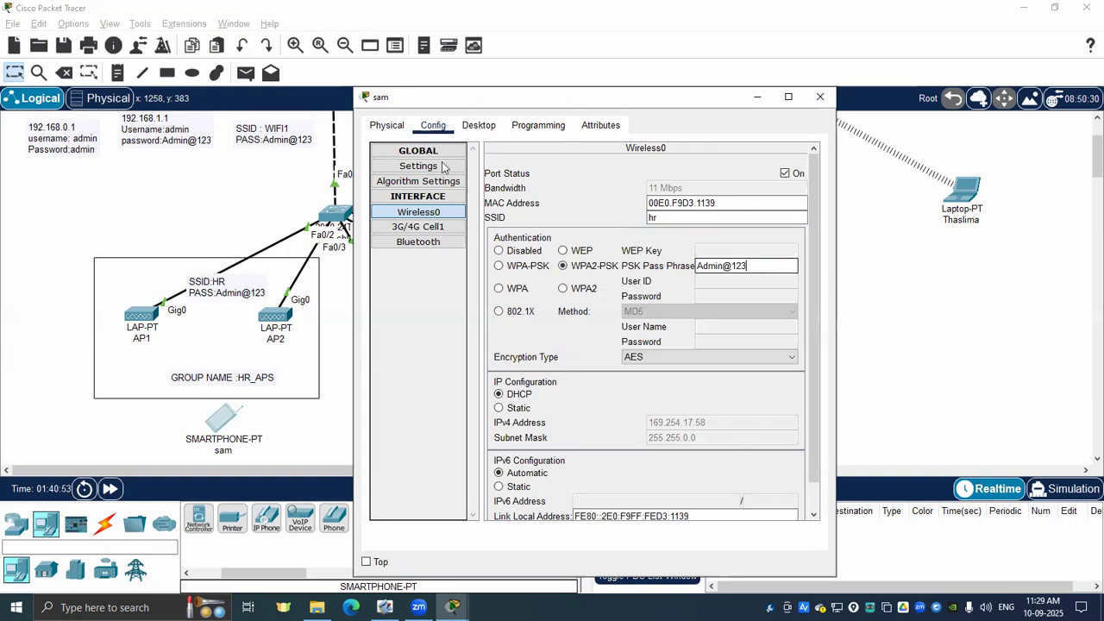
{"action": "left_click", "coordinate": [419, 167]}
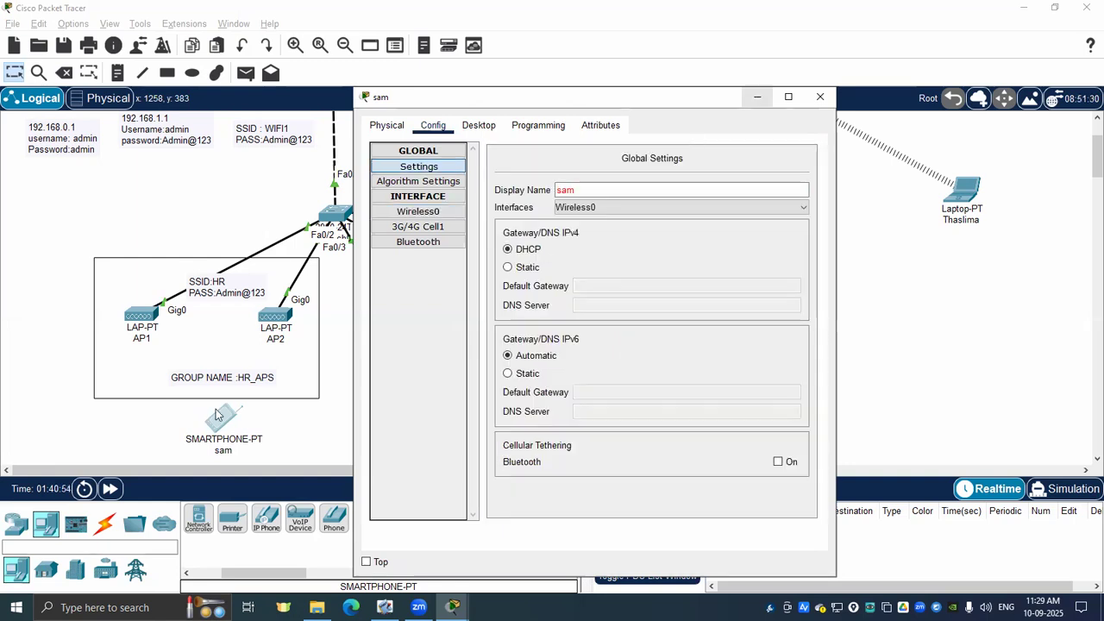
{"action": "left_click", "coordinate": [168, 321]}
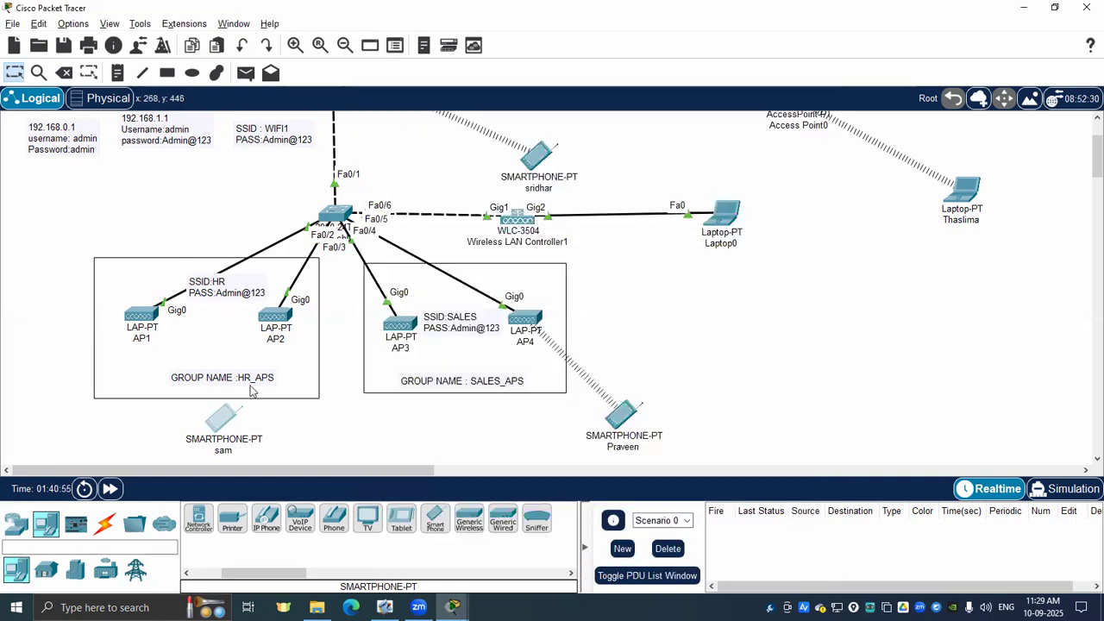
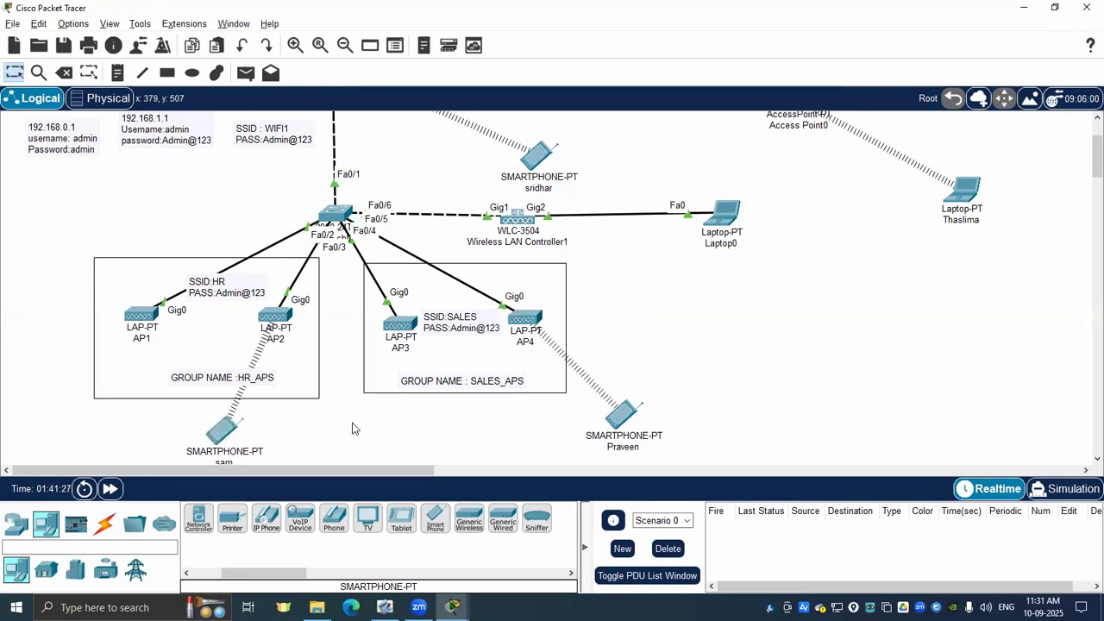
- Delete the cable between the switch and AP2 in the HR_APS group, and fast-forward the simulation time
{"action": "key", "text": "Delete"}
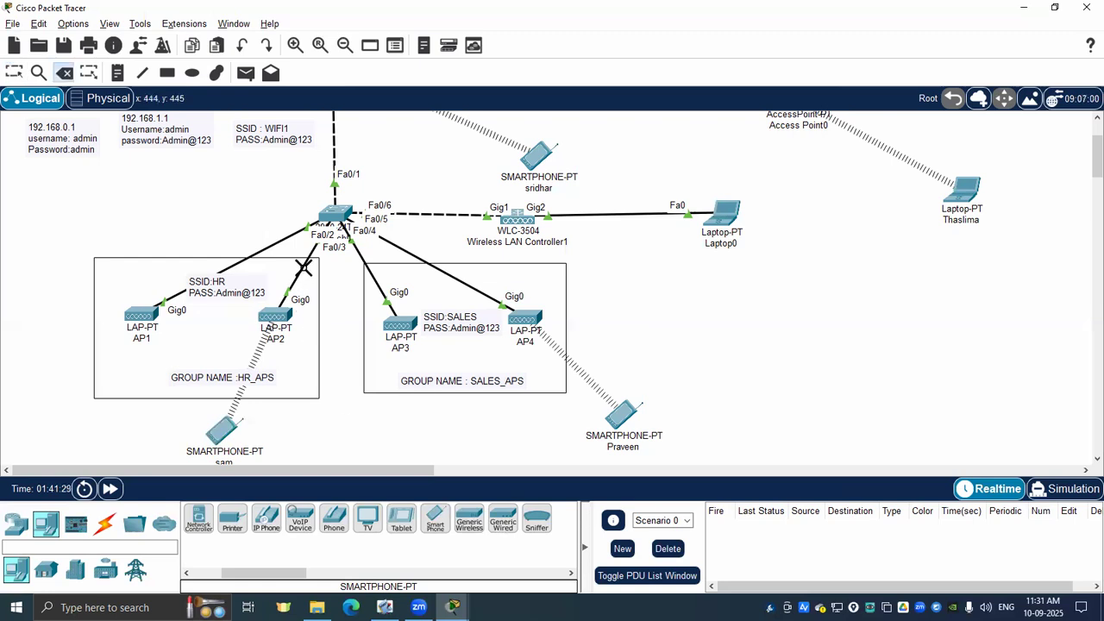
{"action": "left_click", "coordinate": [303, 268]}
{"action": "left_click", "coordinate": [14, 73]}
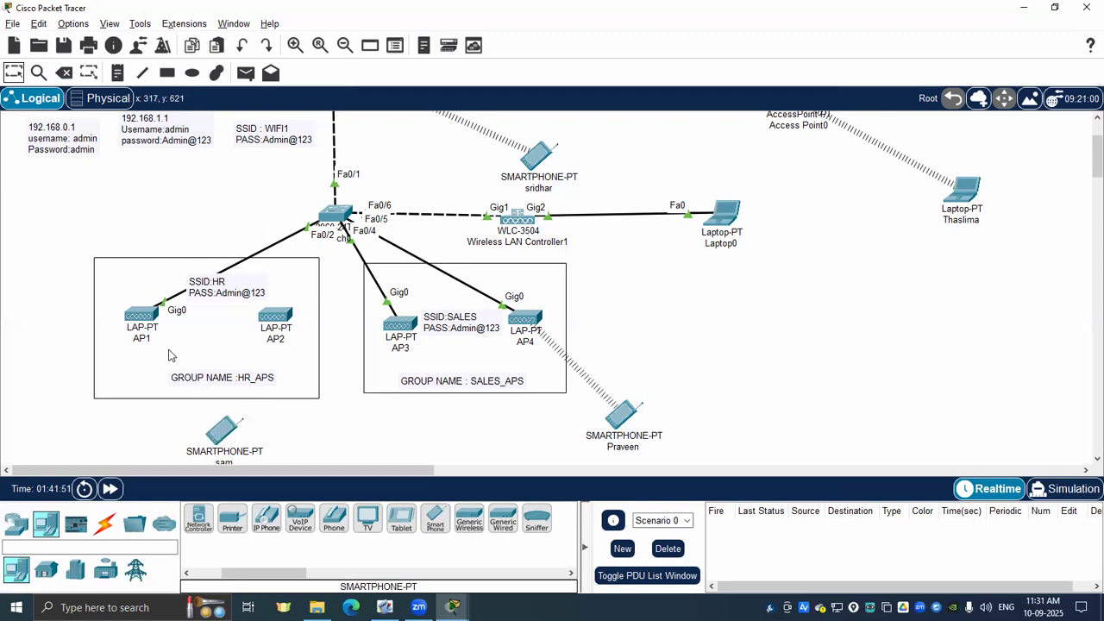
{"action": "left_click", "coordinate": [104, 490]}
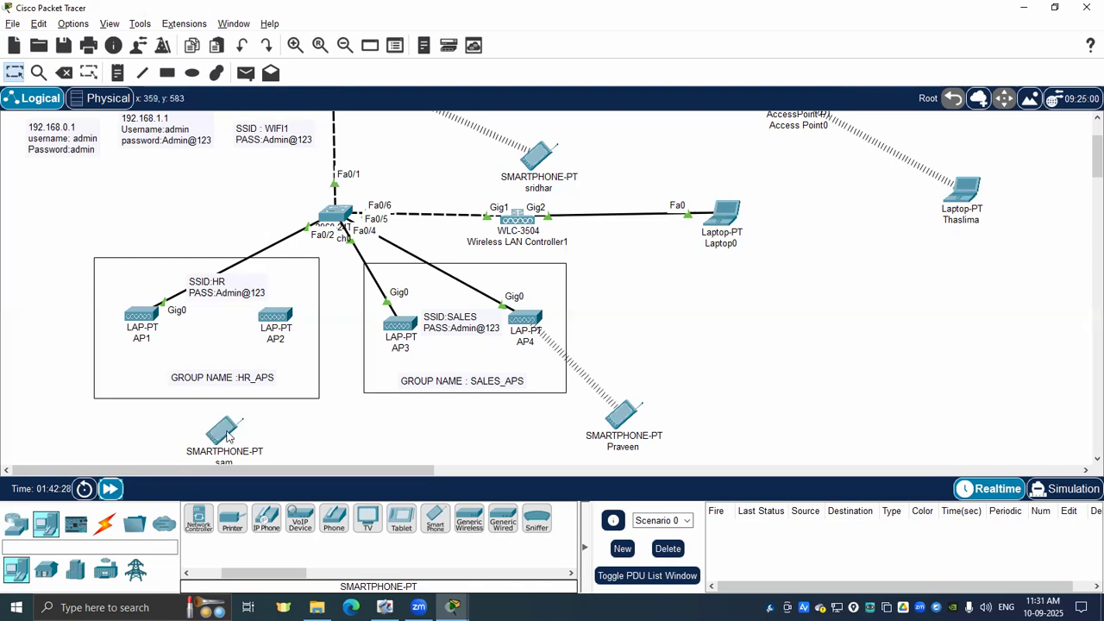
- Run arp -a in the command prompt of the smartphone below the HR_APS box to list its ARP entries
{"action": "mouse_move", "coordinate": [228, 436]}
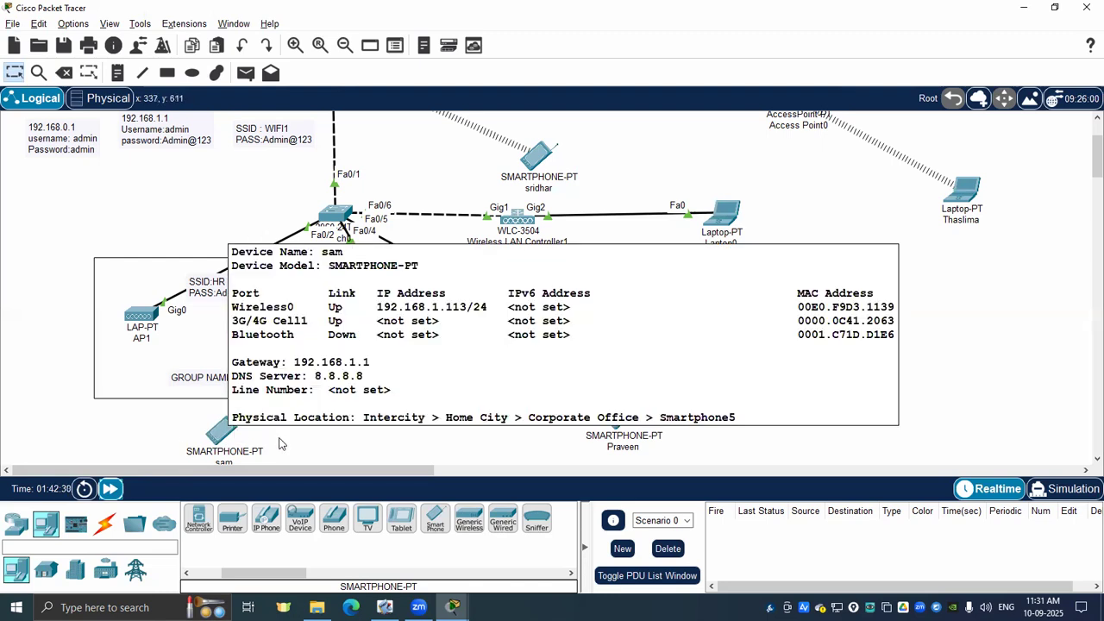
{"action": "left_click", "coordinate": [221, 442]}
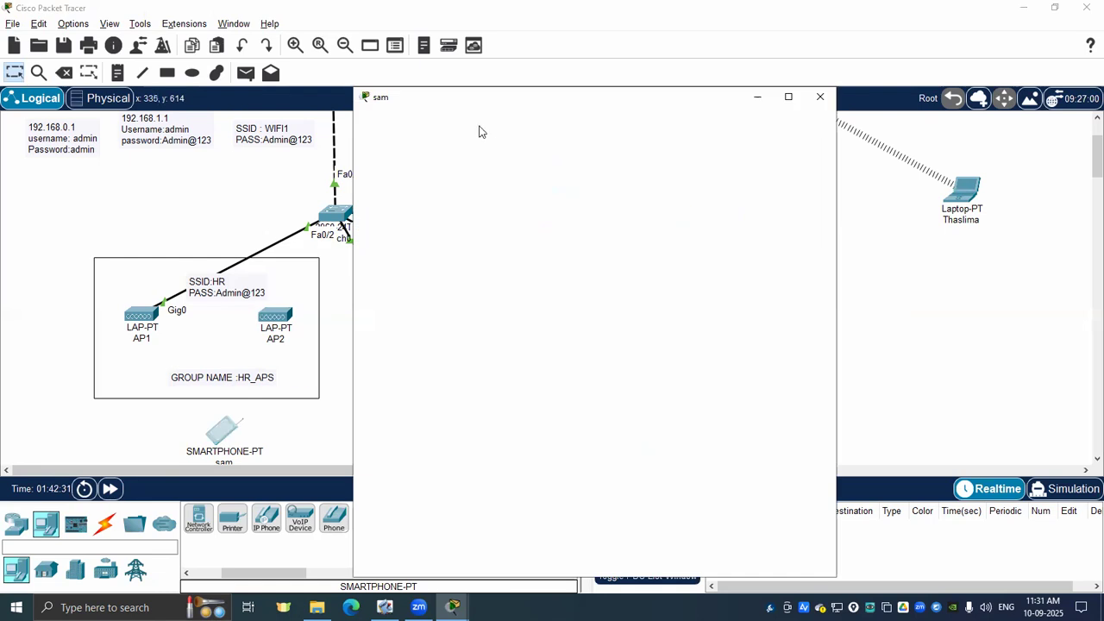
{"action": "left_click", "coordinate": [479, 125]}
{"action": "left_click", "coordinate": [576, 177]}
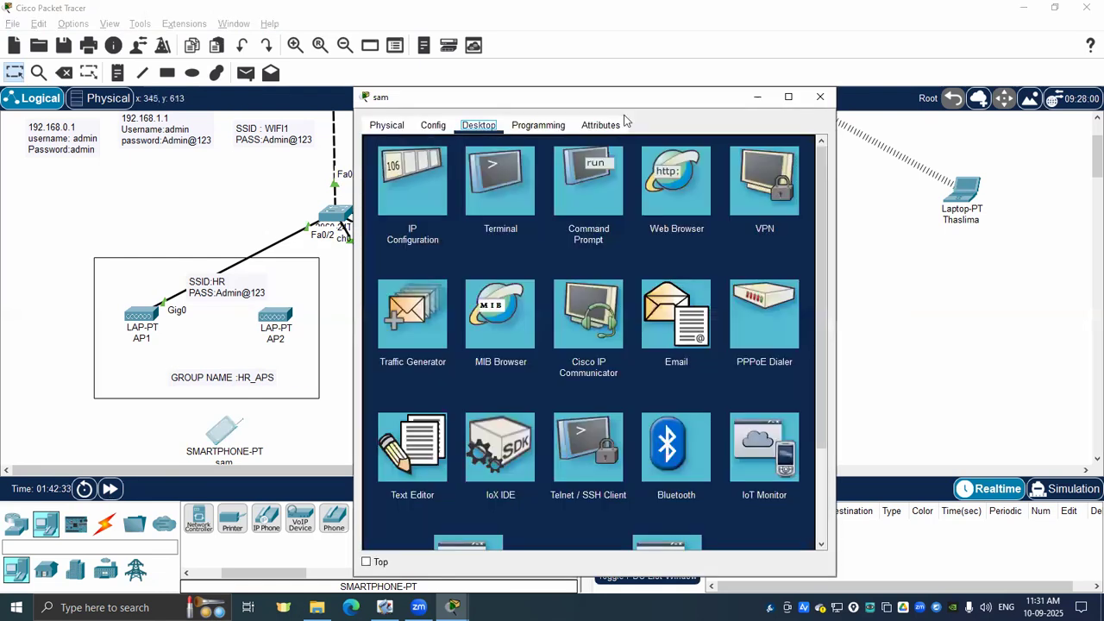
{"action": "left_click_drag", "start_coordinate": [554, 97], "coordinate": [717, 109]}
{"action": "type", "text": "ap"}
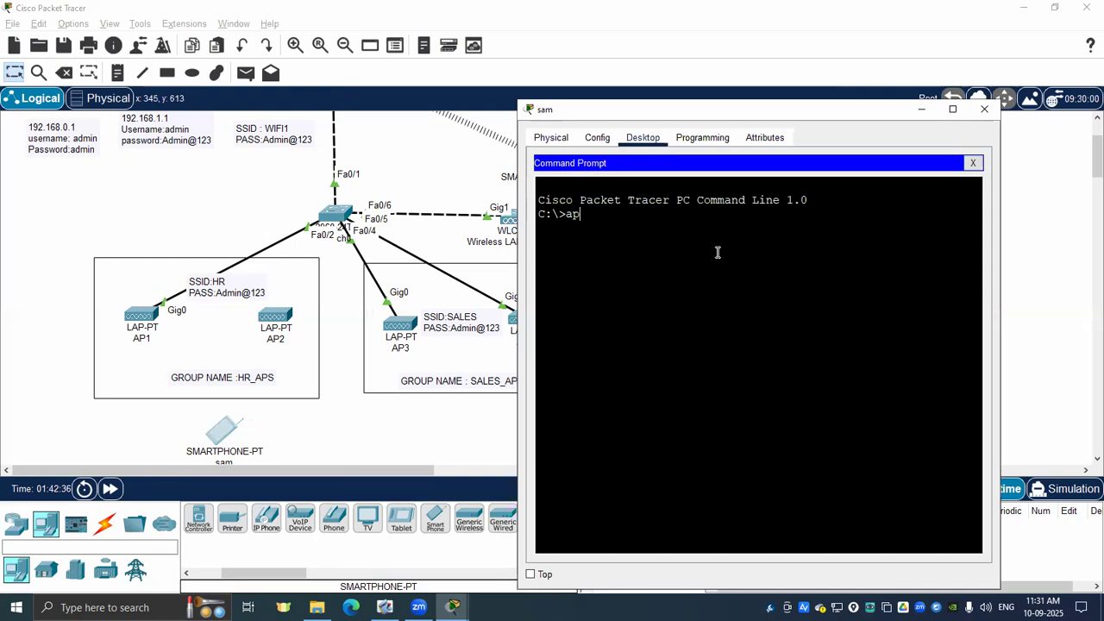
{"action": "type", "text": "r p -a"}
{"action": "key", "text": "Return"}
{"action": "key", "text": "Return"}
{"action": "key", "text": "Return"}
{"action": "type", "text": "a"}
{"action": "type", "text": "-a"}
{"action": "key", "text": "Return"}
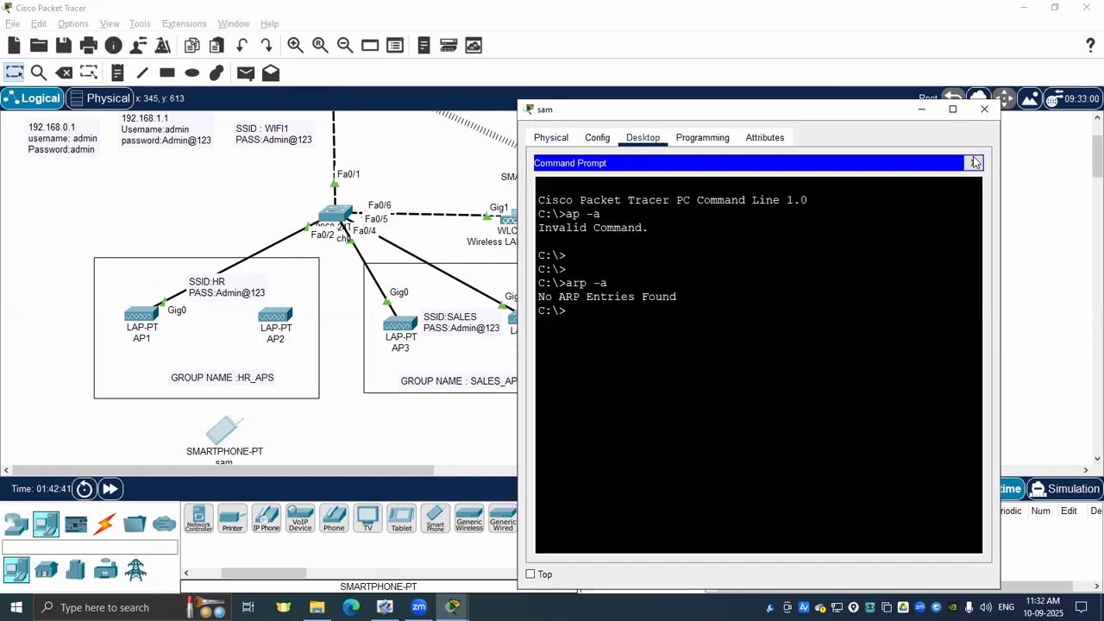
- Check the HR smartphone's IP configuration, global settings and Wireless0 settings including the port status, and leave its device window
{"action": "left_click", "coordinate": [640, 139]}
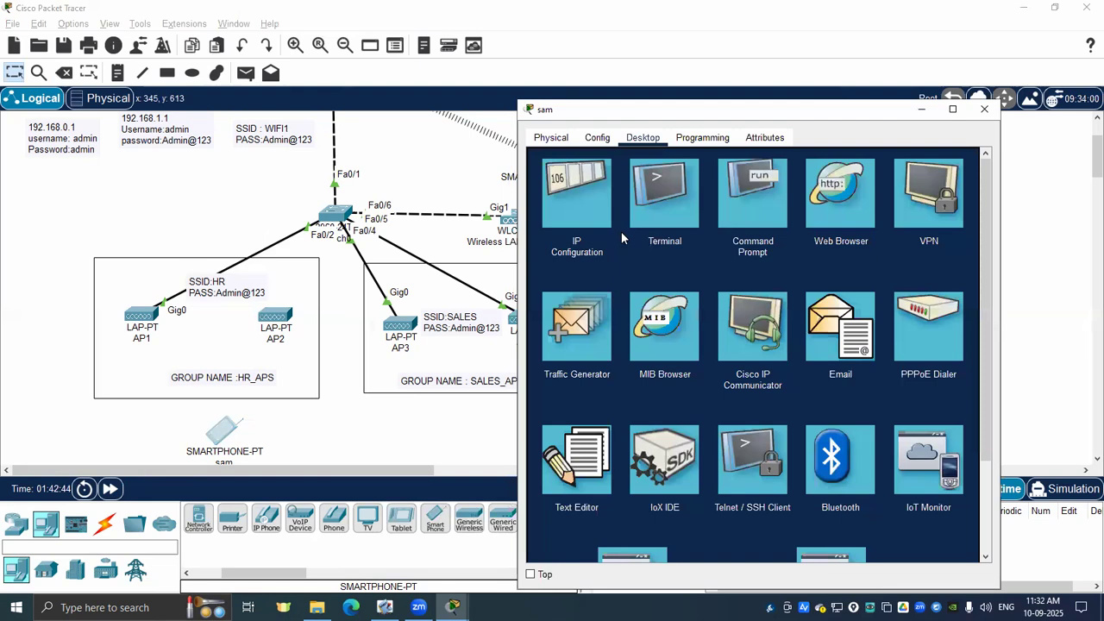
{"action": "left_click", "coordinate": [600, 271]}
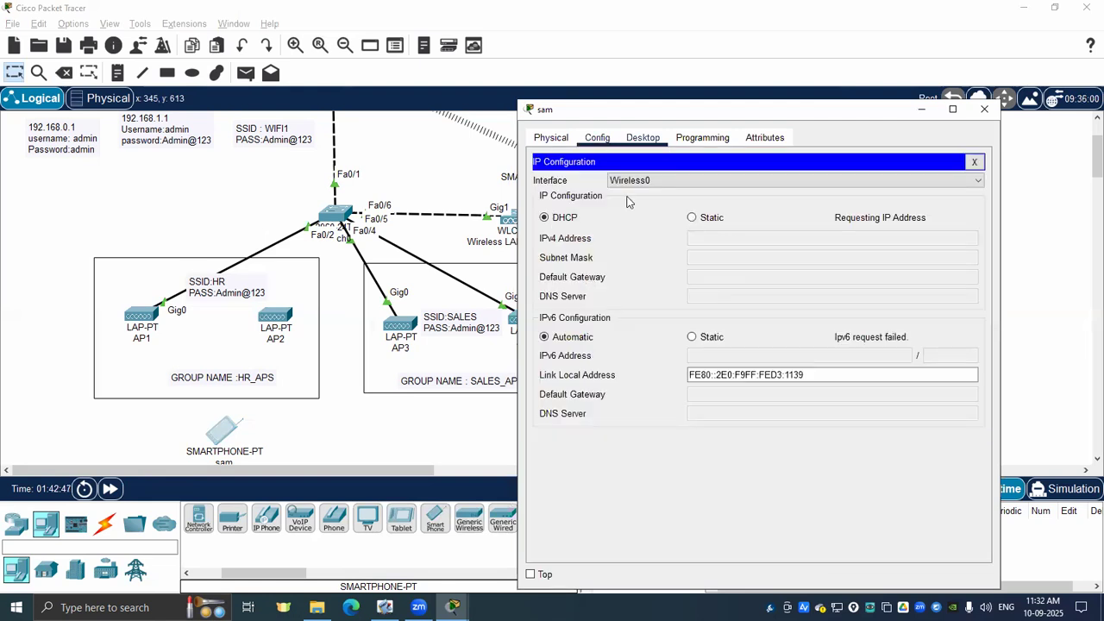
{"action": "left_click", "coordinate": [602, 225]}
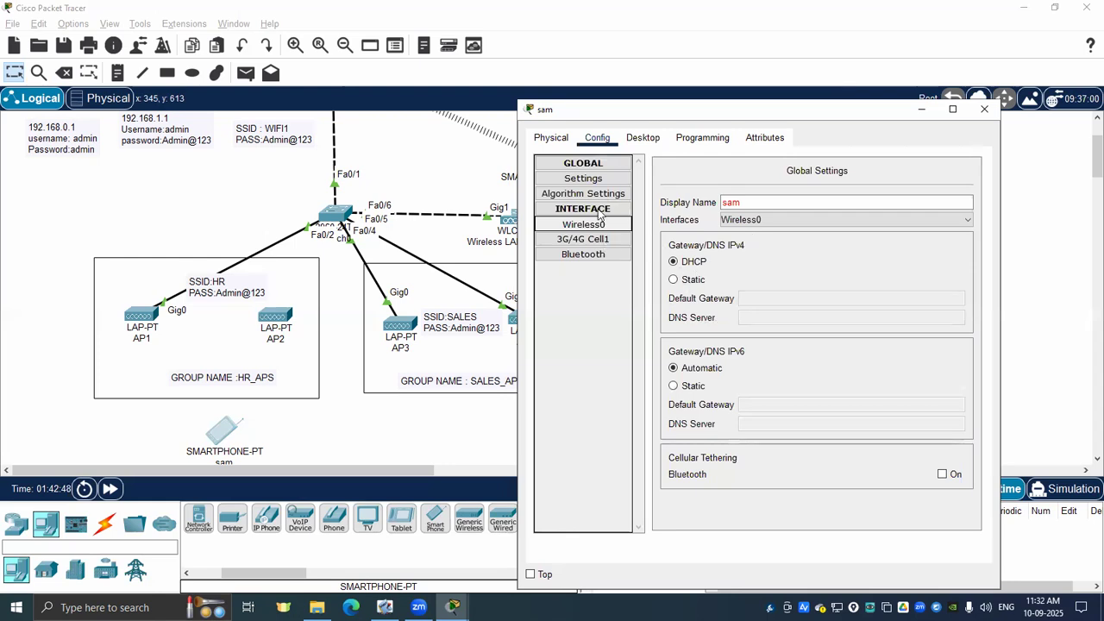
{"action": "left_click", "coordinate": [602, 223]}
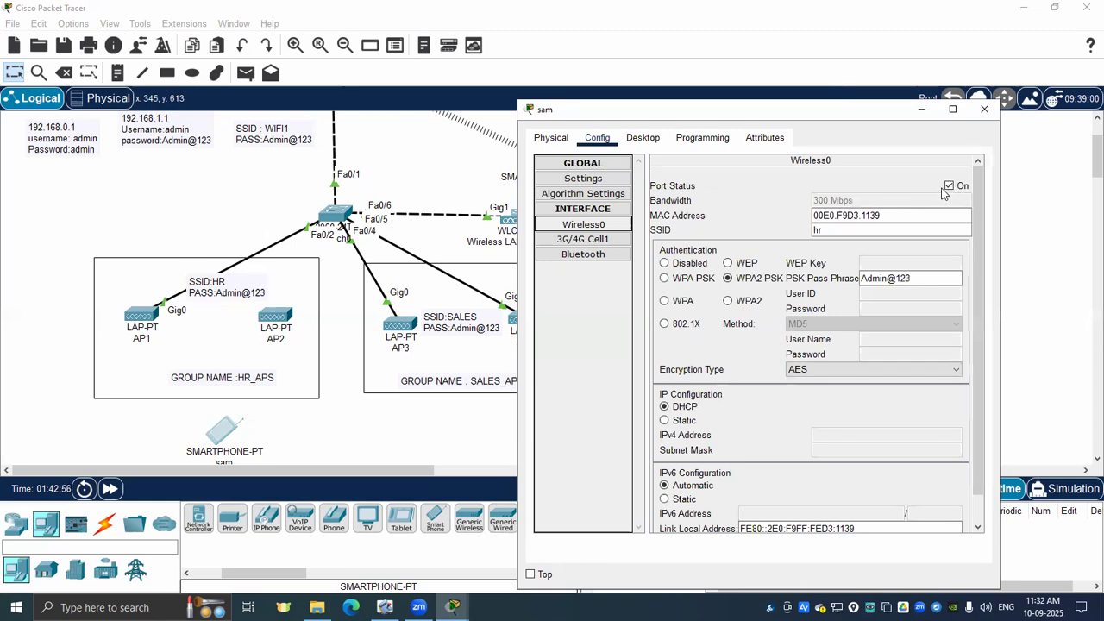
{"action": "left_click", "coordinate": [949, 187]}
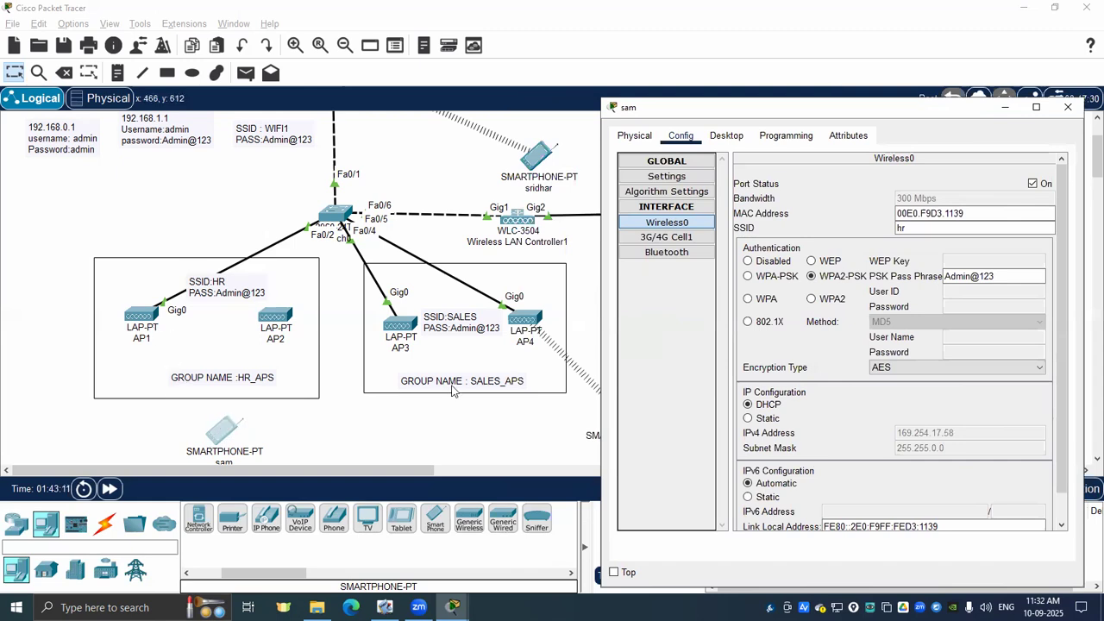
{"action": "left_click", "coordinate": [405, 424]}
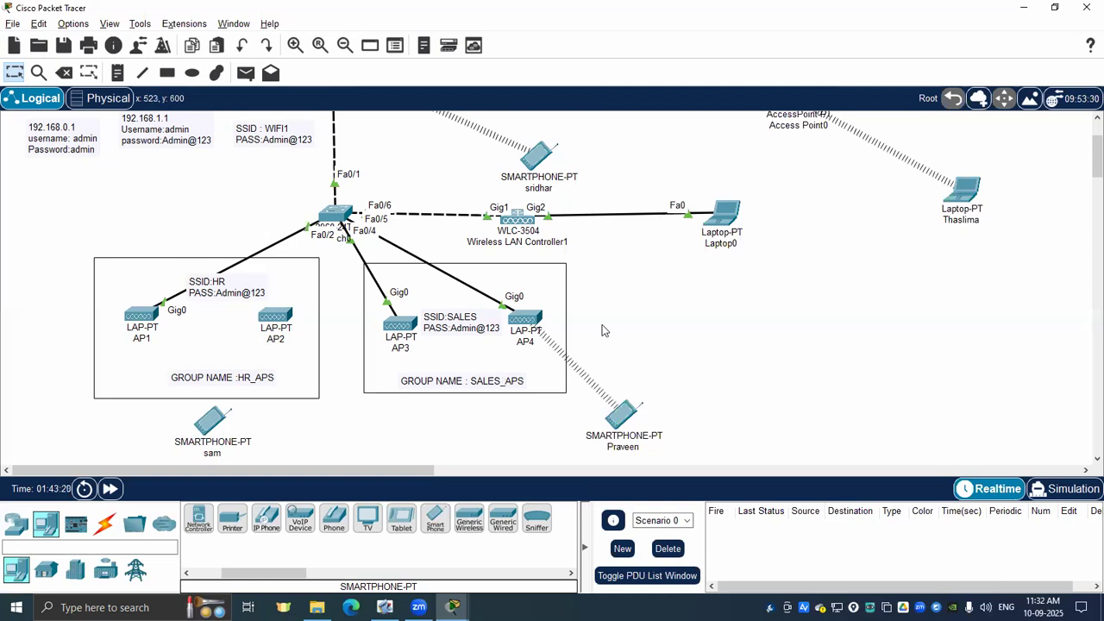
- Check the Wireless0 SSID and authentication settings of the smartphone outside the SALES_APS box
{"action": "left_click", "coordinate": [630, 414]}
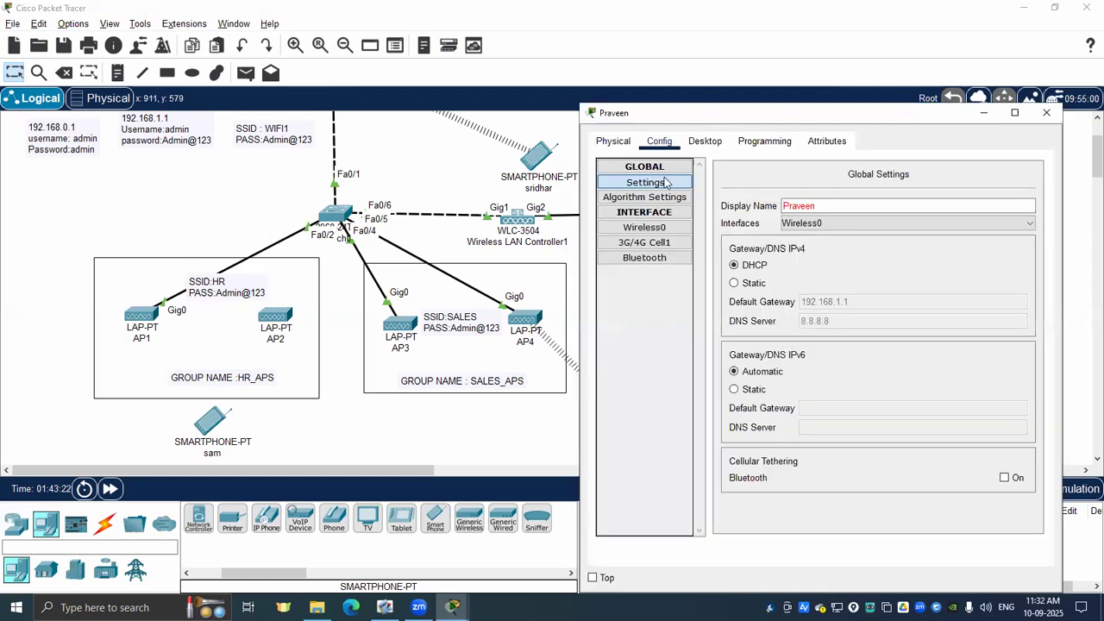
{"action": "left_click", "coordinate": [658, 230]}
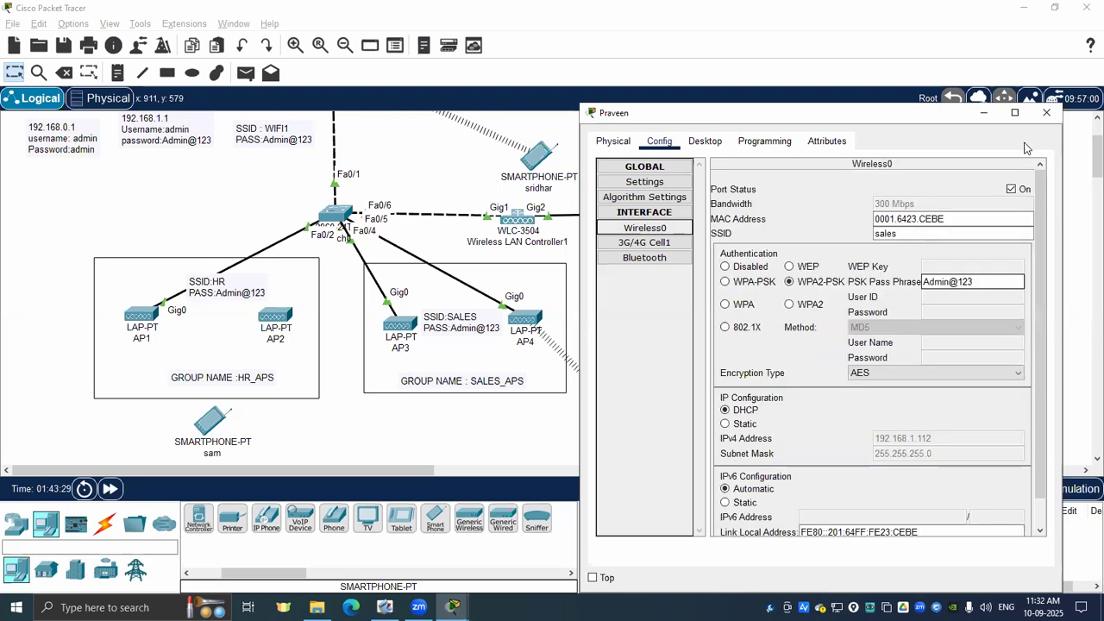
{"action": "left_click", "coordinate": [1040, 119]}
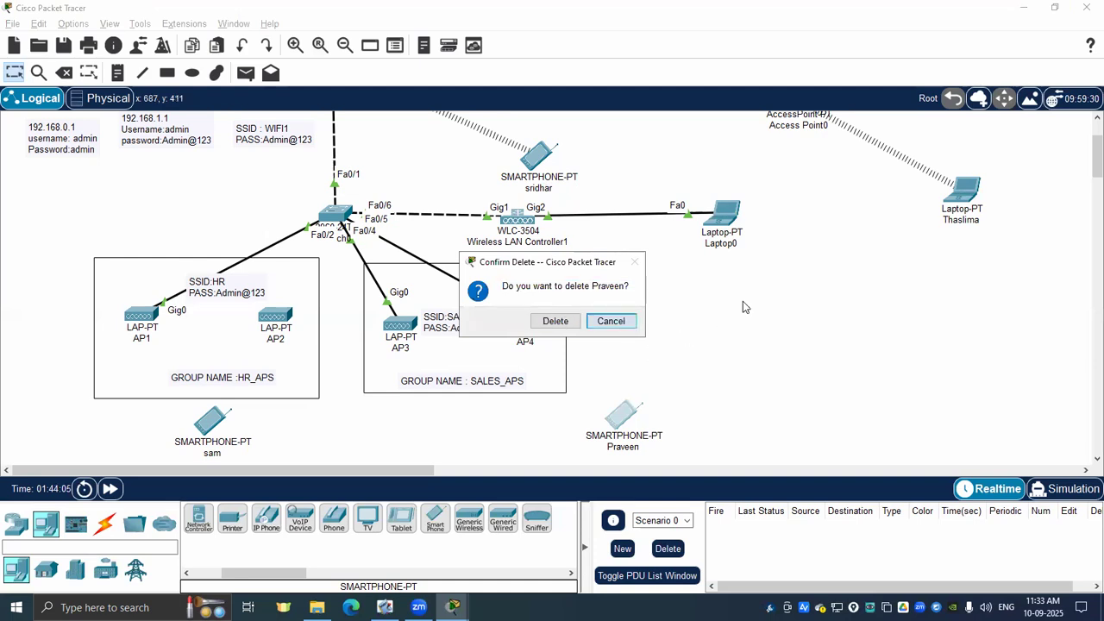
- Cancel deleting the SALES smartphone, move it slightly closer to the SALES_APS box and fast-forward the simulation time
{"action": "key", "text": "Escape"}
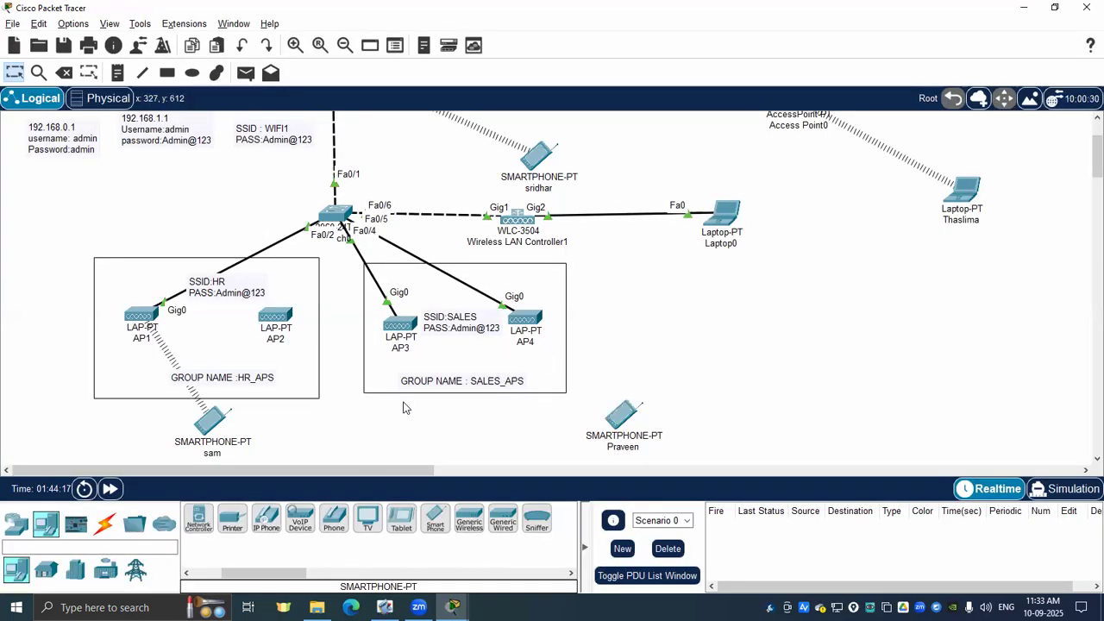
{"action": "left_click_drag", "start_coordinate": [609, 416], "coordinate": [574, 428]}
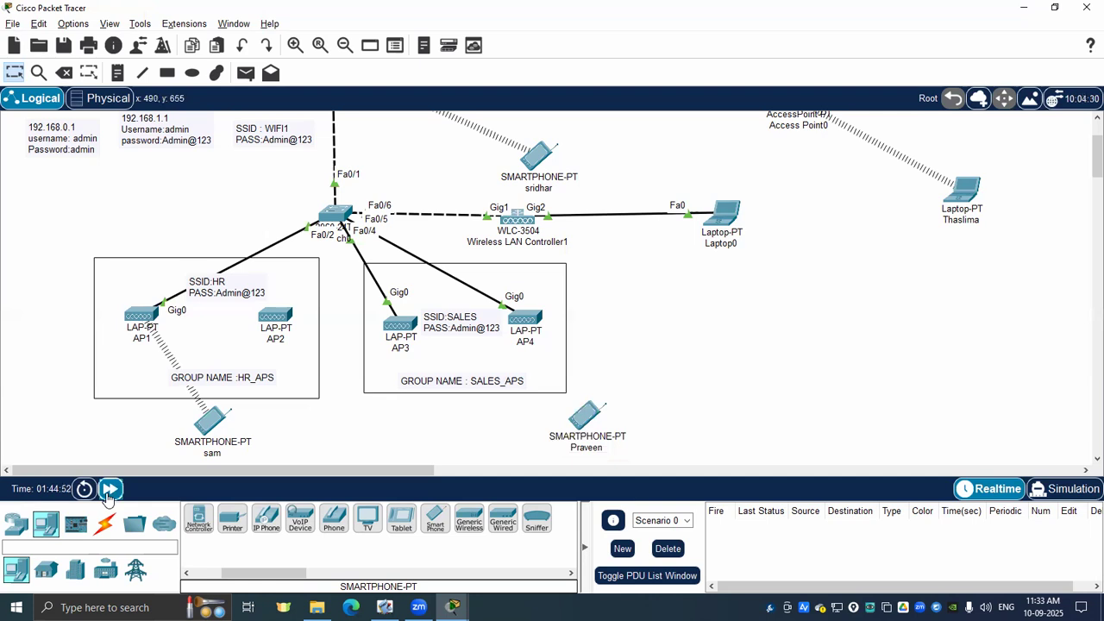
{"action": "left_click", "coordinate": [110, 489]}
- Place a new smartphone just below the SALES_APS box and set its Wireless0 SSID to sales
{"action": "left_click", "coordinate": [435, 519]}
{"action": "left_click", "coordinate": [508, 431]}
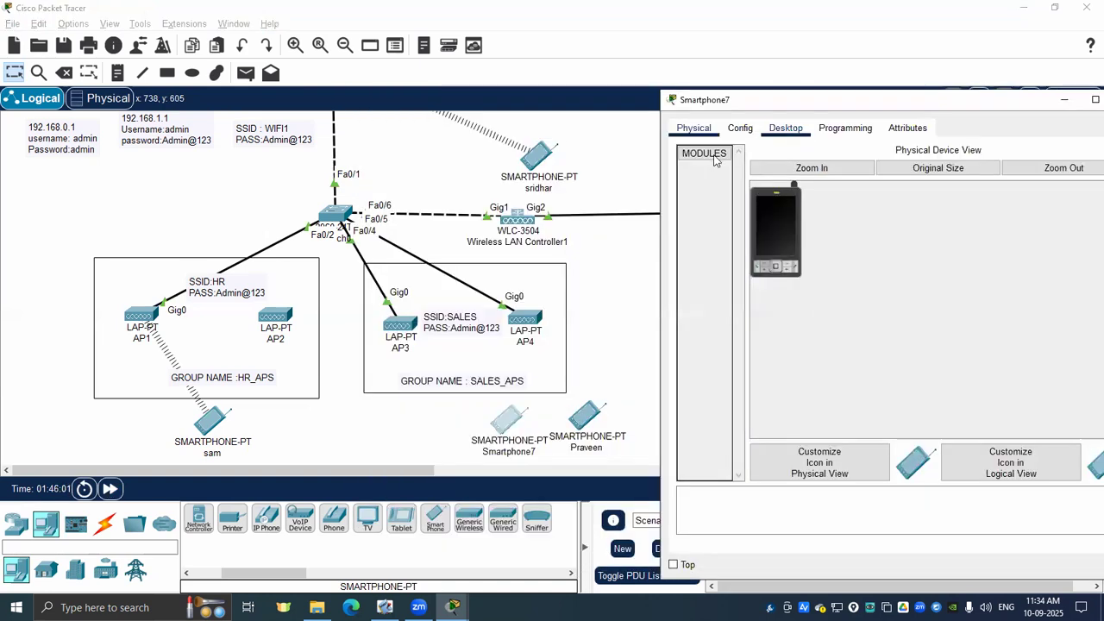
{"action": "left_click", "coordinate": [776, 128]}
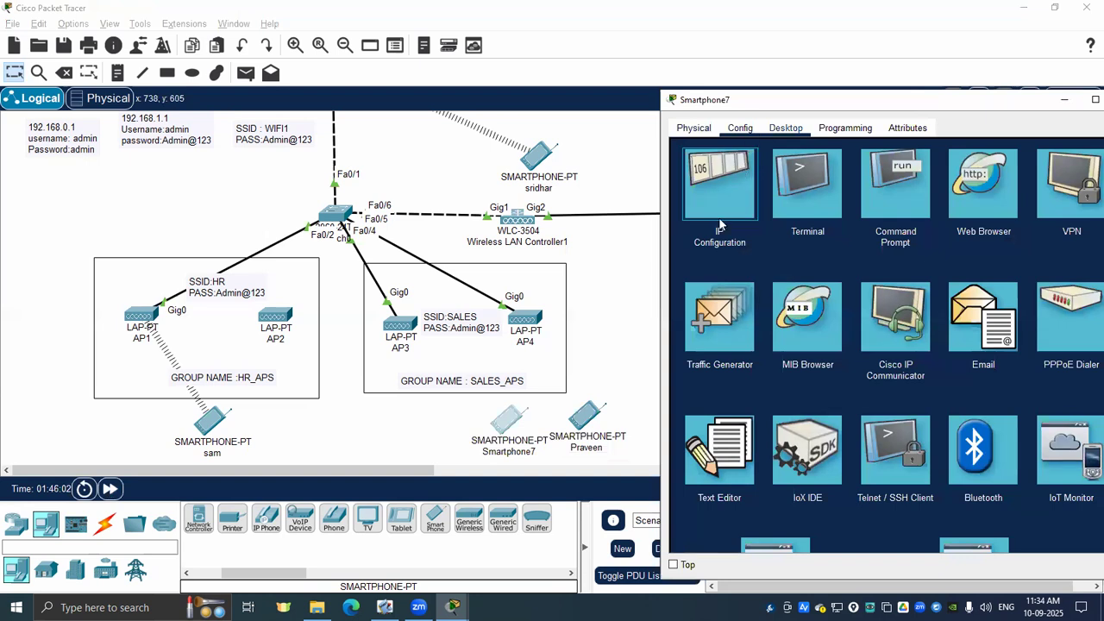
{"action": "left_click", "coordinate": [733, 128]}
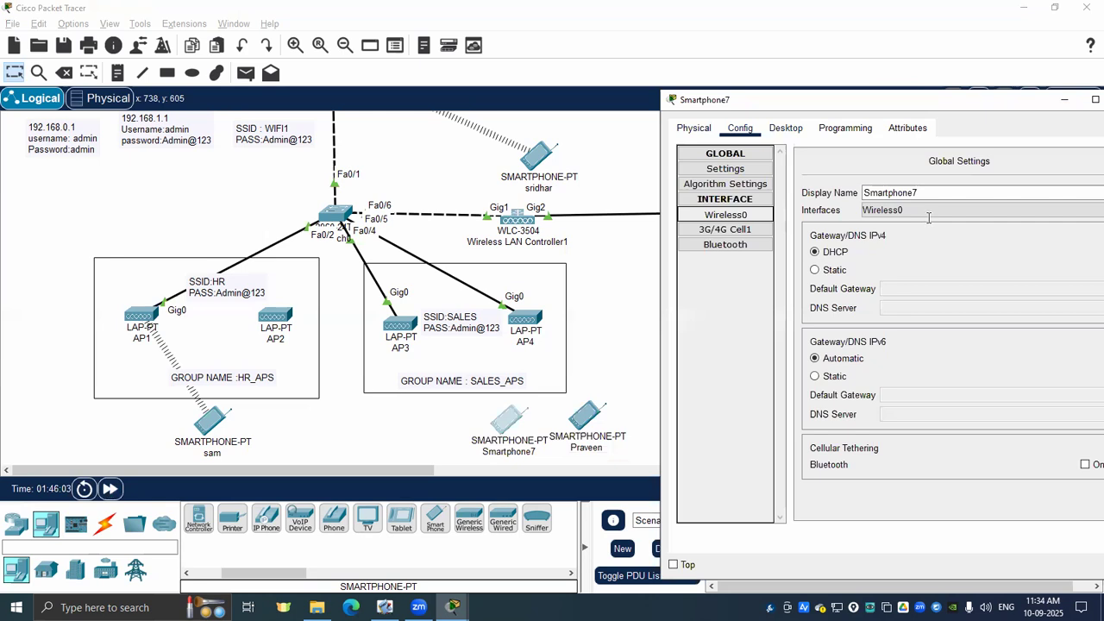
{"action": "left_click", "coordinate": [996, 205]}
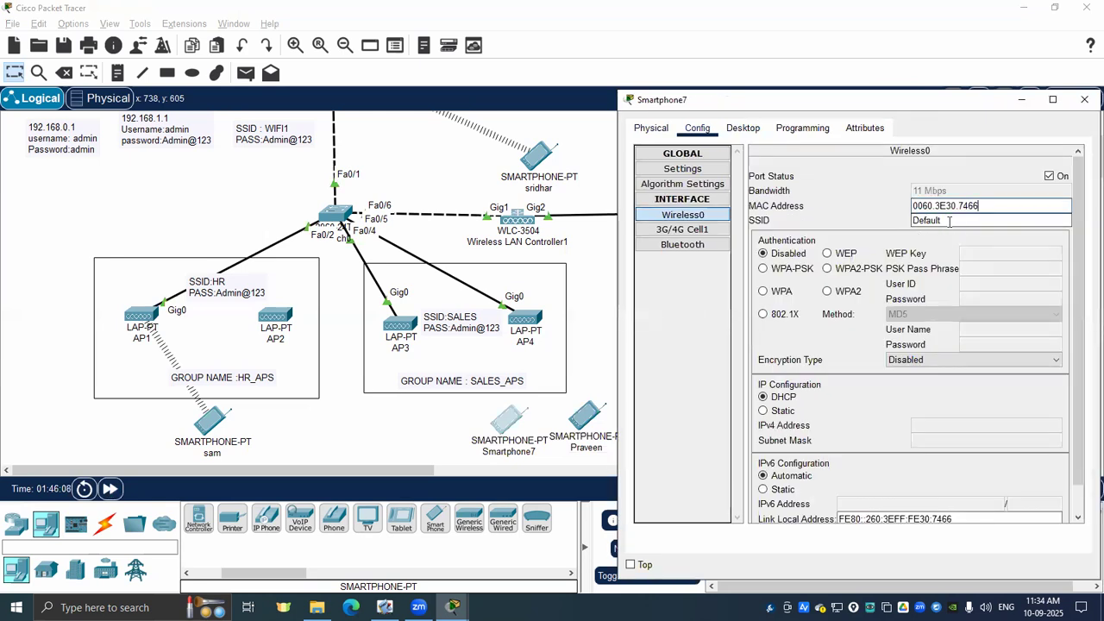
{"action": "key", "text": "Tab"}
{"action": "type", "text": "sales"}
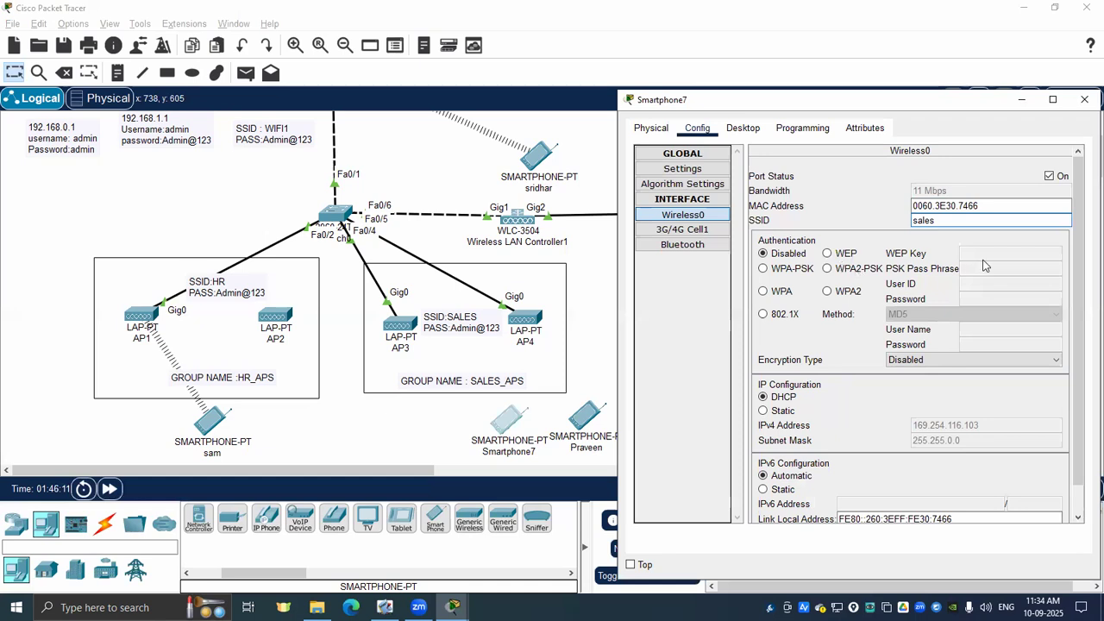
- Set the new smartphone's Wireless0 authentication to WPA2-PSK with the SALES network's pass phrase and put its window away
{"action": "left_click", "coordinate": [827, 268]}
{"action": "left_click", "coordinate": [980, 269]}
{"action": "type", "text": "Admin@123"}
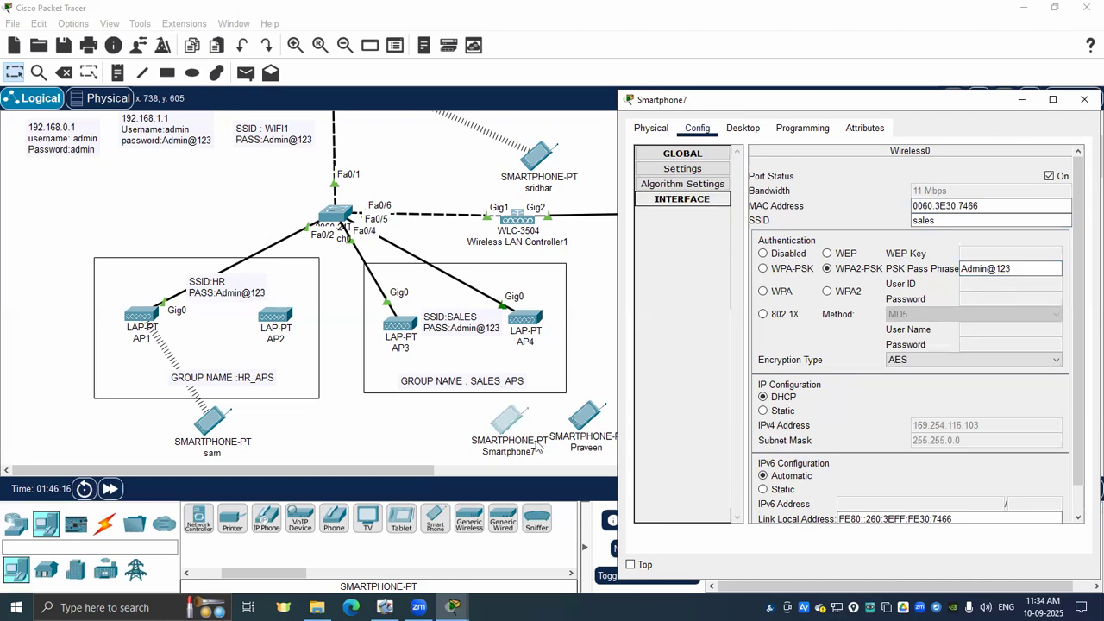
{"action": "left_click", "coordinate": [1022, 100]}
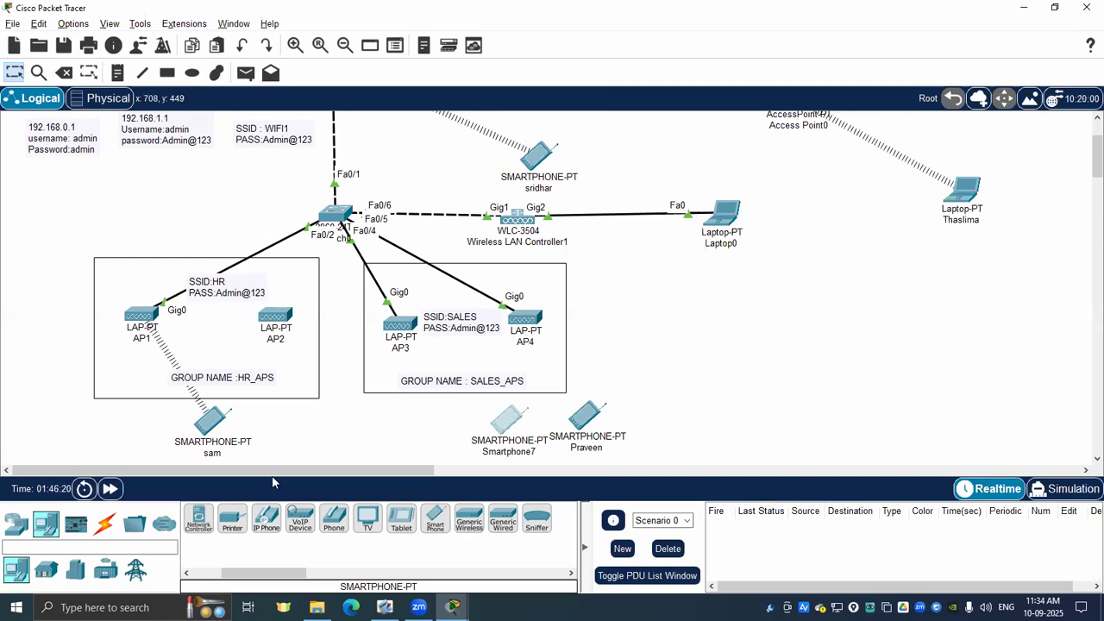
- Move both SALES smartphones into the open area beside the SALES_APS box and fast-forward the simulation time
{"action": "left_click_drag", "start_coordinate": [587, 416], "coordinate": [790, 343]}
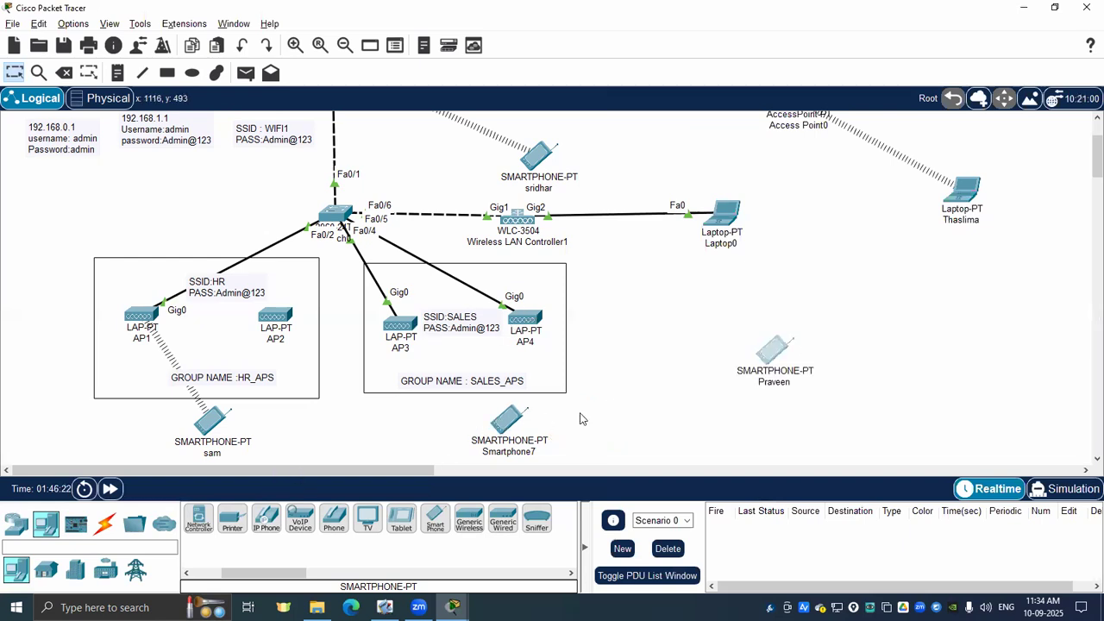
{"action": "left_click_drag", "start_coordinate": [481, 434], "coordinate": [572, 420]}
{"action": "left_click_drag", "start_coordinate": [625, 335], "coordinate": [655, 326]}
{"action": "left_click", "coordinate": [612, 381]}
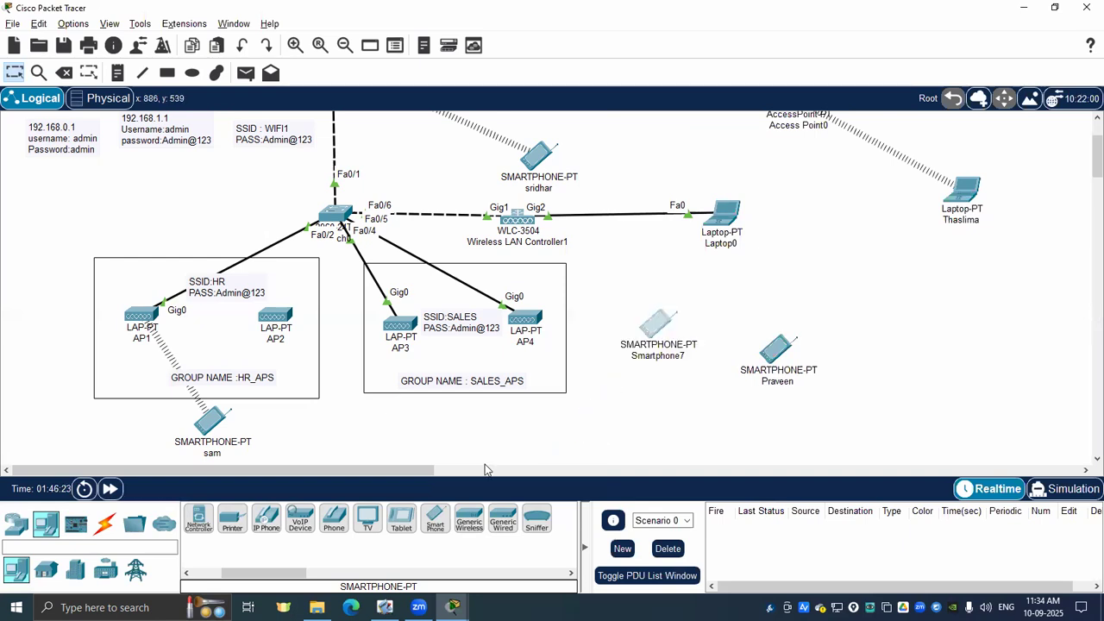
{"action": "left_click", "coordinate": [119, 497]}
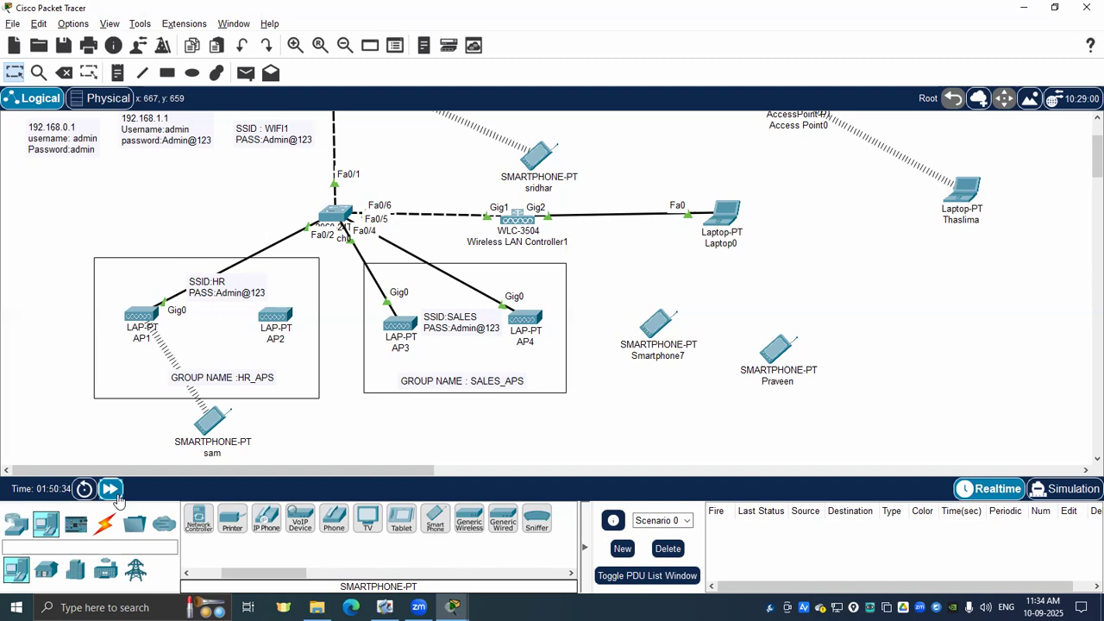
- Move both SALES smartphones back to just below the SALES_APS box and save the network file
{"action": "left_click_drag", "start_coordinate": [664, 335], "coordinate": [564, 435]}
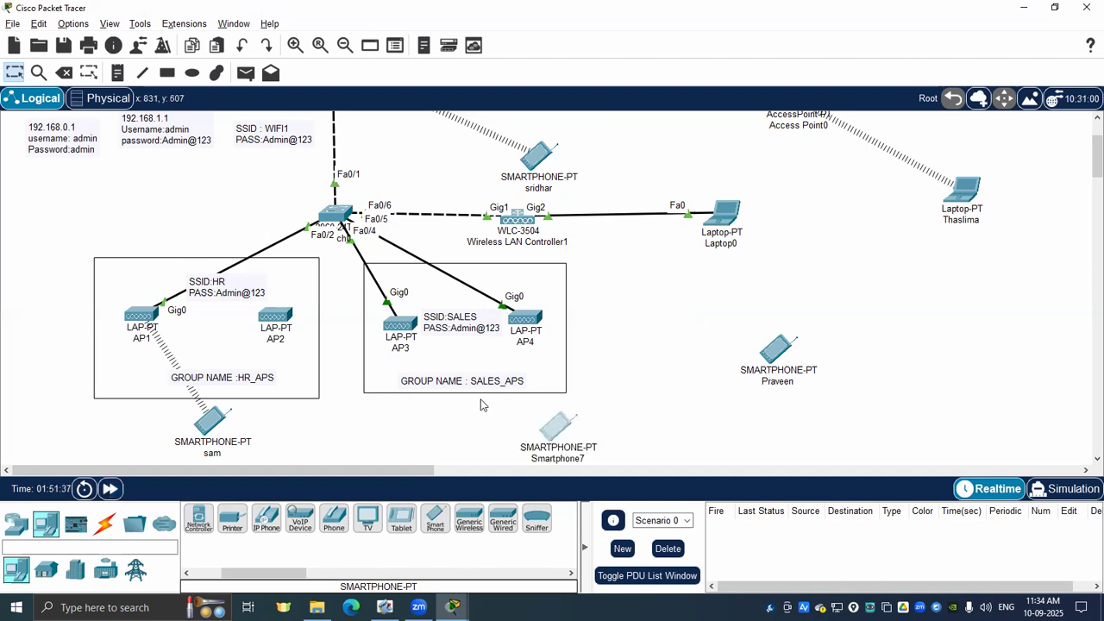
{"action": "left_click_drag", "start_coordinate": [780, 352], "coordinate": [471, 403]}
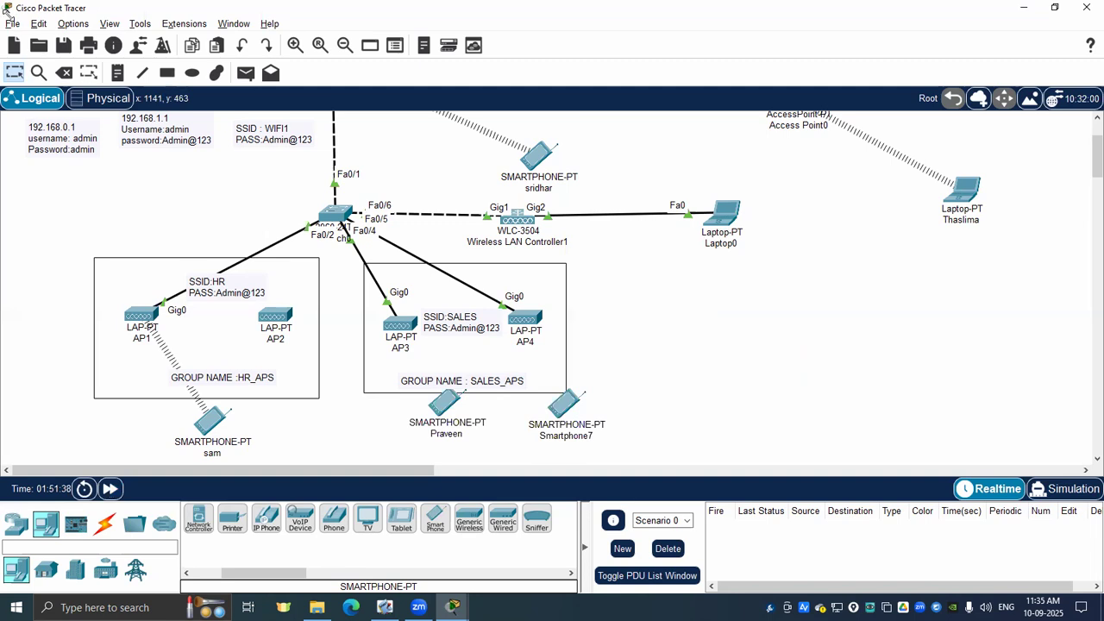
{"action": "key", "text": "ctrl+s"}
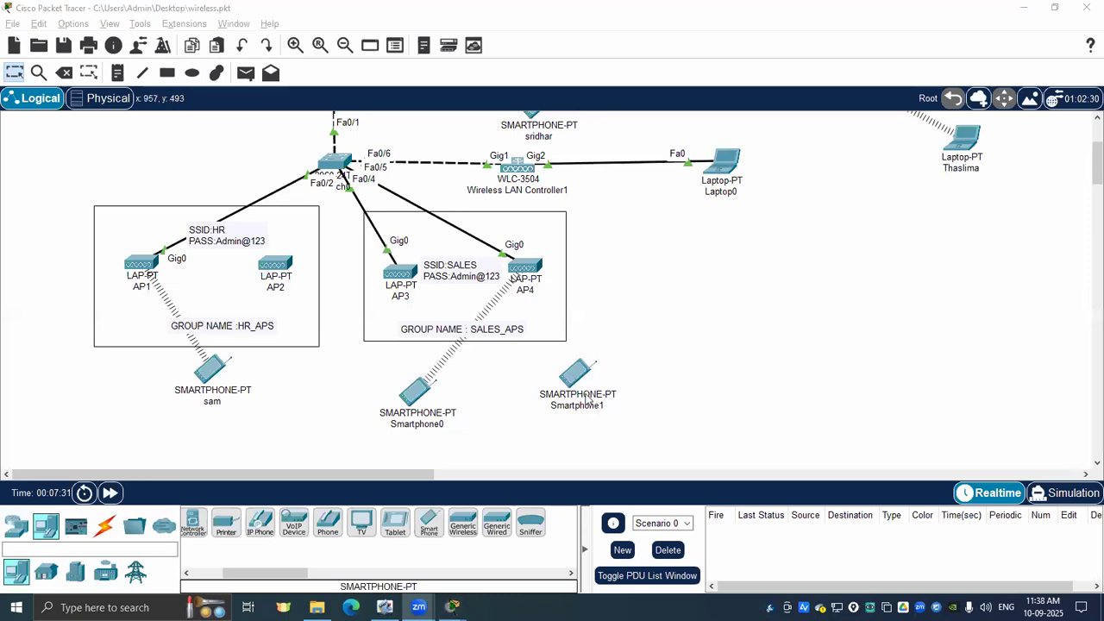
- Rearrange the SALES smartphones, with Smartphone0 below the middle of the SALES_APS box and Smartphone1 beyond its lower corner on AP4's side
{"action": "left_click_drag", "start_coordinate": [589, 398], "coordinate": [605, 402]}
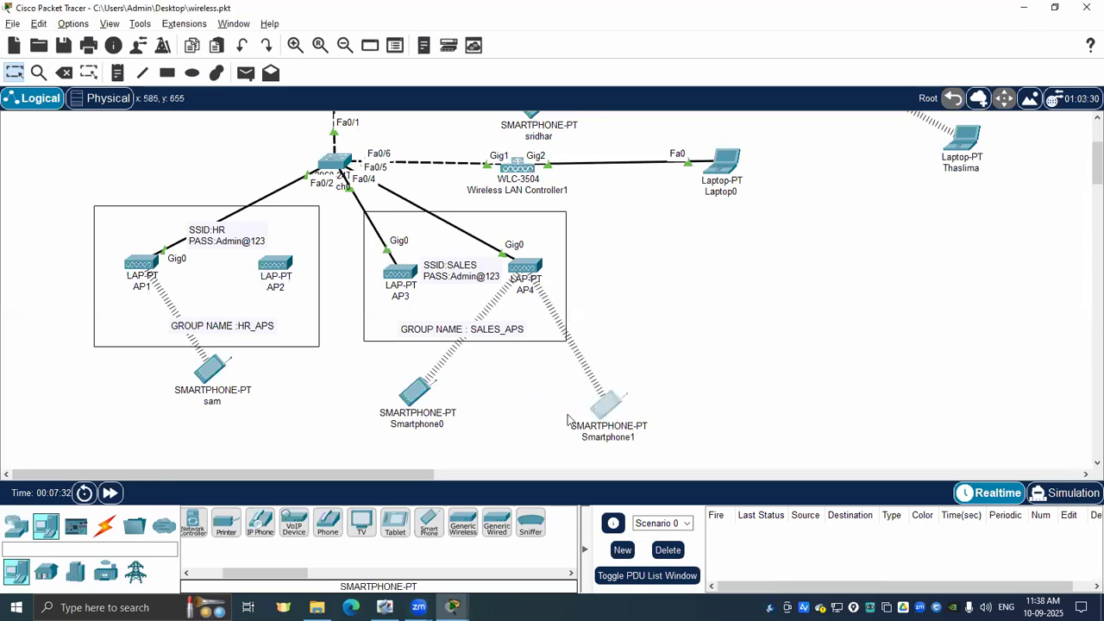
{"action": "left_click_drag", "start_coordinate": [416, 392], "coordinate": [431, 404]}
{"action": "left_click_drag", "start_coordinate": [606, 405], "coordinate": [655, 393]}
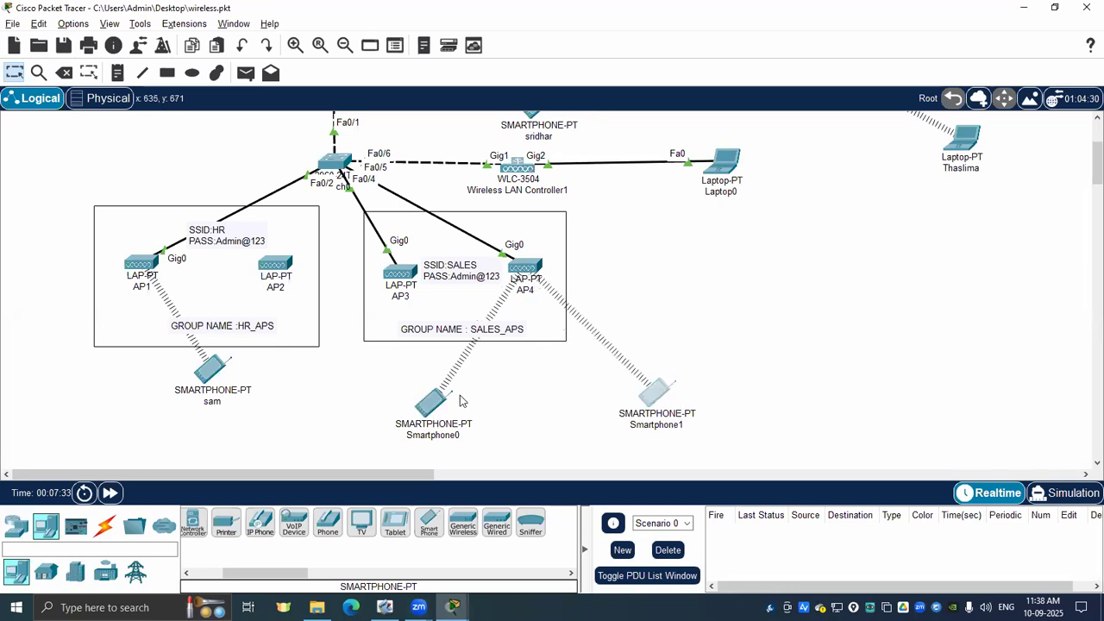
{"action": "left_click_drag", "start_coordinate": [459, 400], "coordinate": [493, 383]}
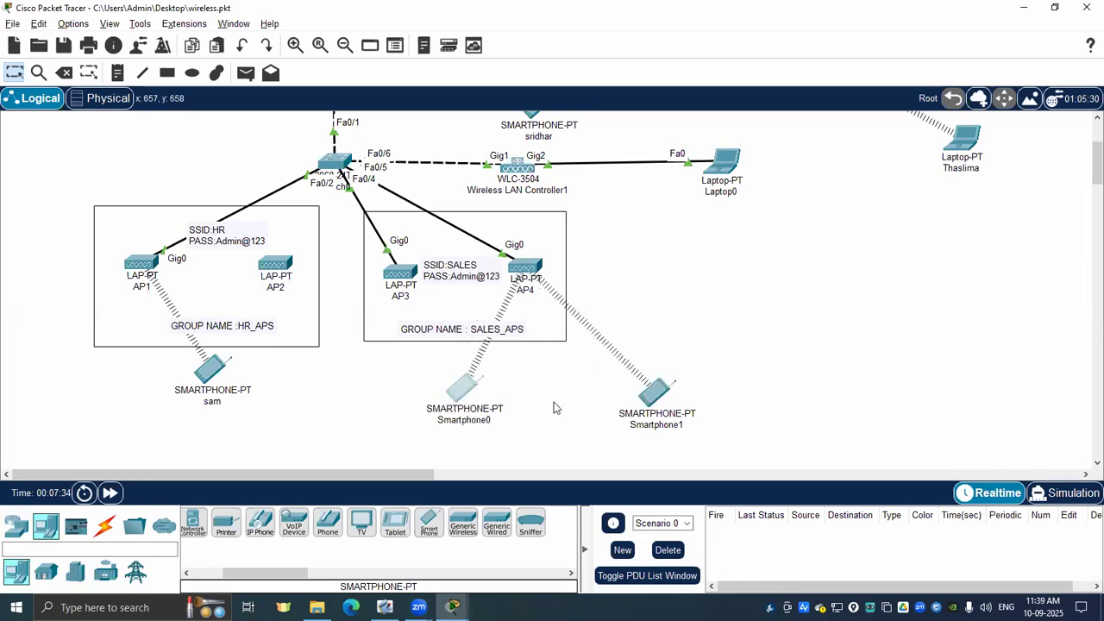
- Rename Smartphone0, below the SALES_APS box, with its user's first name
{"action": "left_click", "coordinate": [469, 421]}
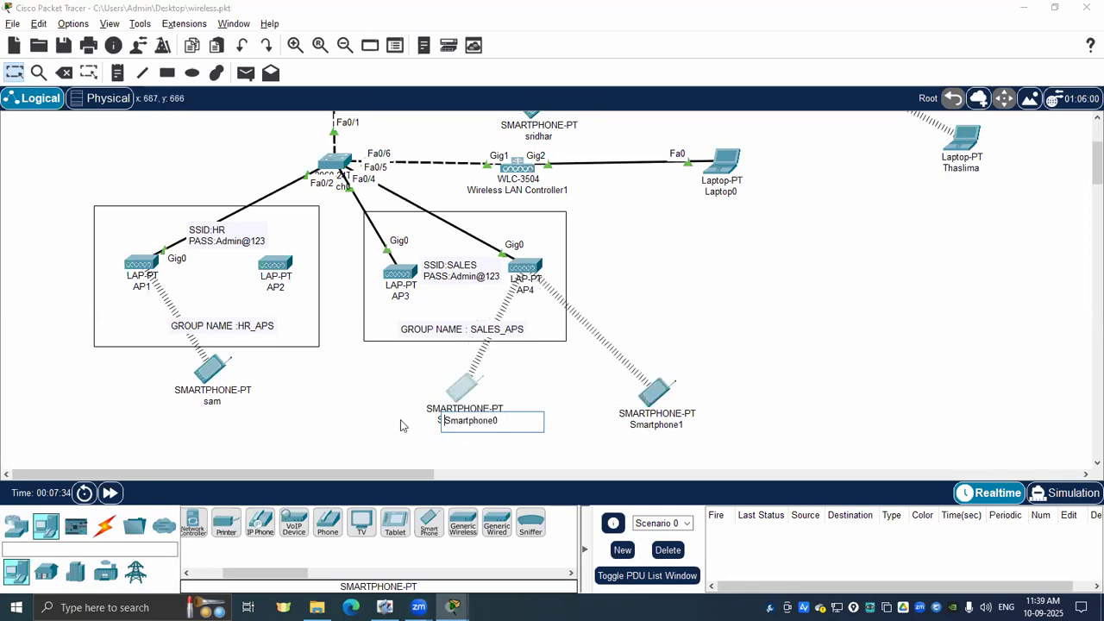
{"action": "key", "text": "ctrl+a"}
{"action": "type", "text": "Pre"}
{"action": "type", "text": "veen"}
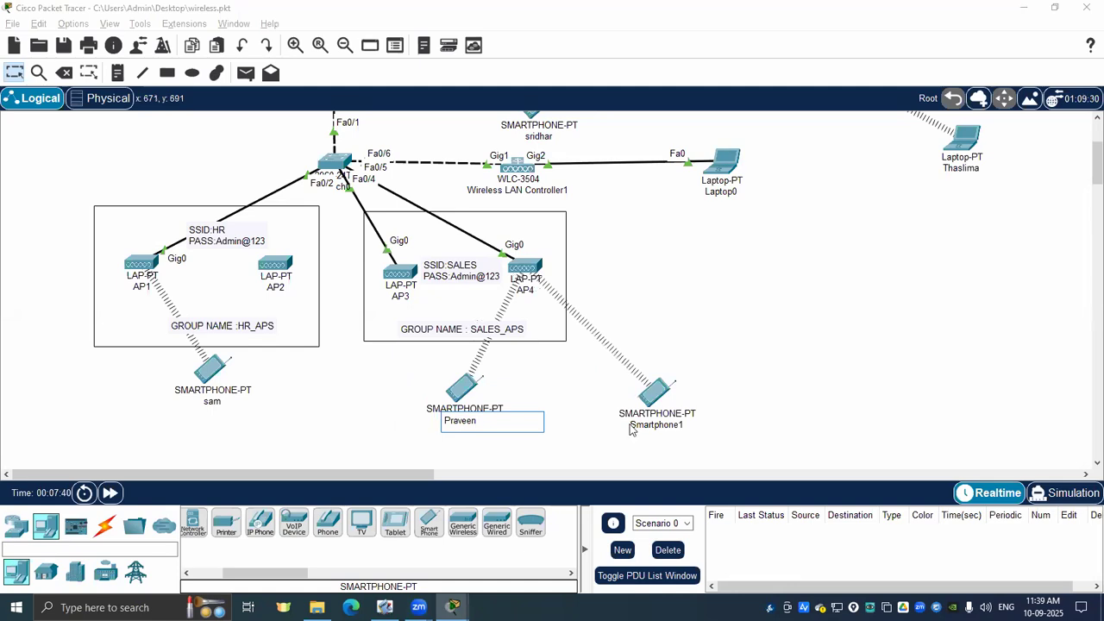
- Rename Smartphone1 with its user's first name and nudge it slightly closer to AP4
{"action": "left_click", "coordinate": [682, 425]}
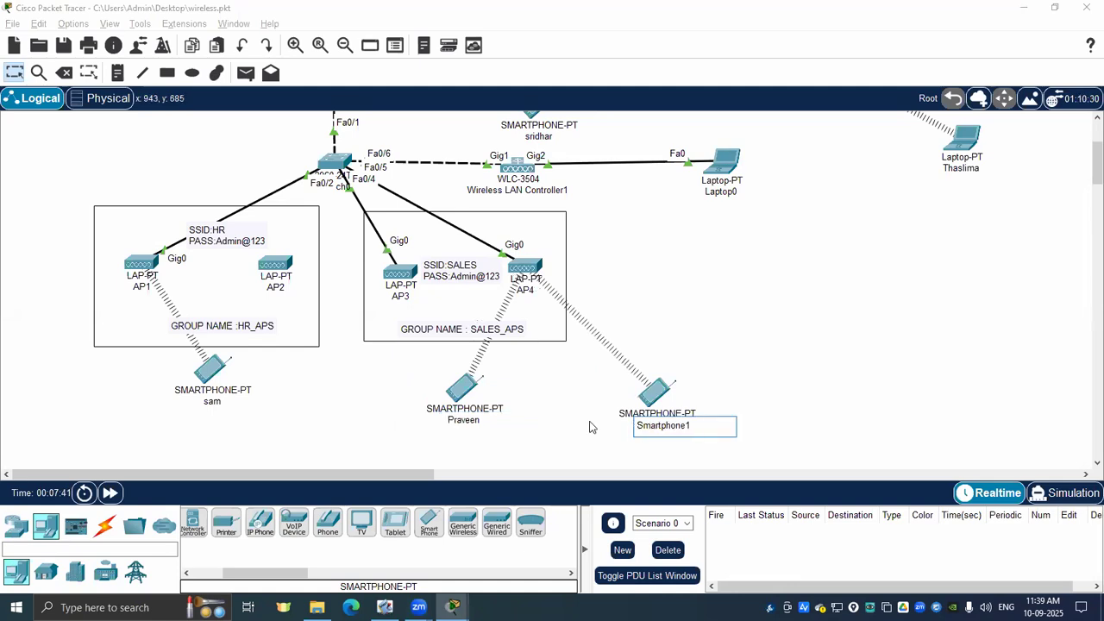
{"action": "key", "text": "ctrl+a"}
{"action": "type", "text": "Rishal"}
{"action": "key", "text": "Return"}
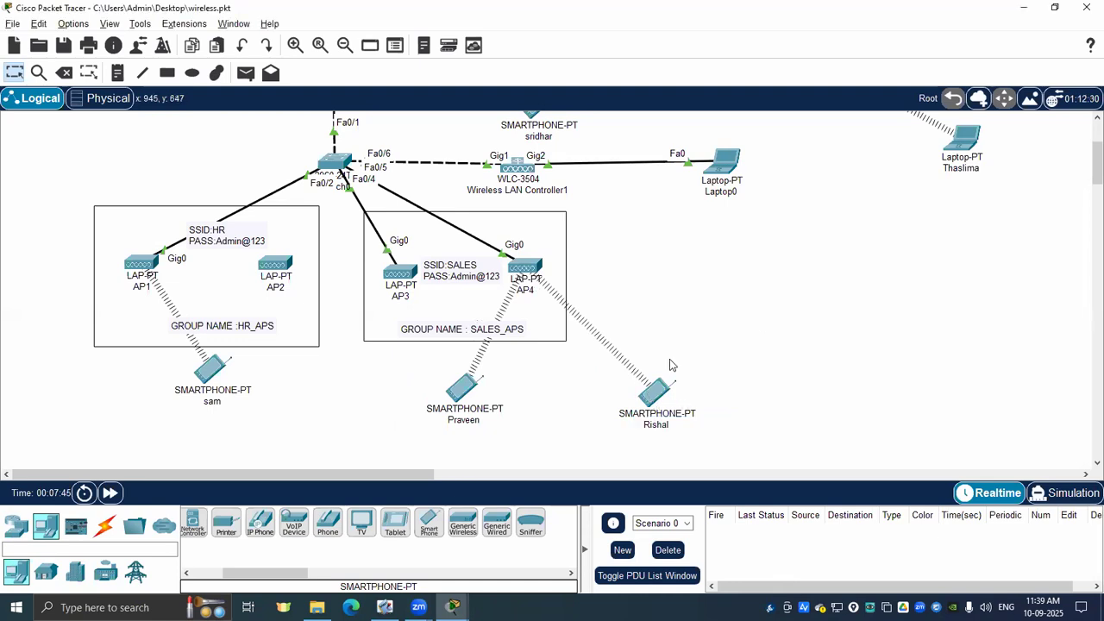
{"action": "left_click_drag", "start_coordinate": [658, 386], "coordinate": [651, 373]}
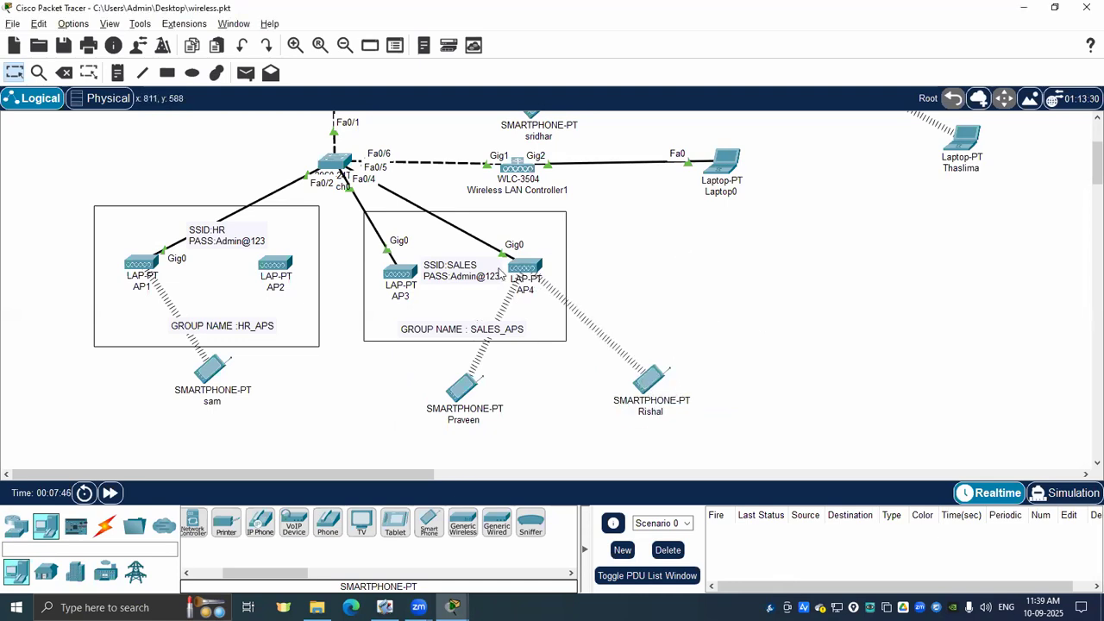
- Delete the cable between AP4's Gig0 port and the switch's Fa0/5 port
{"action": "key", "text": "Delete"}
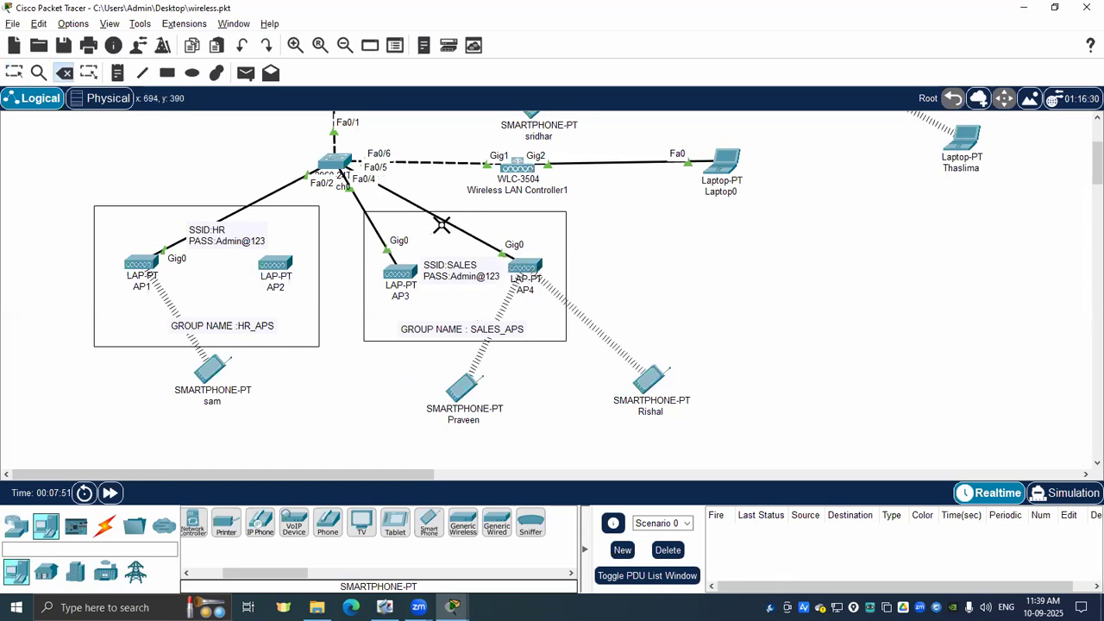
{"action": "left_click", "coordinate": [412, 200]}
{"action": "key", "text": "Escape"}
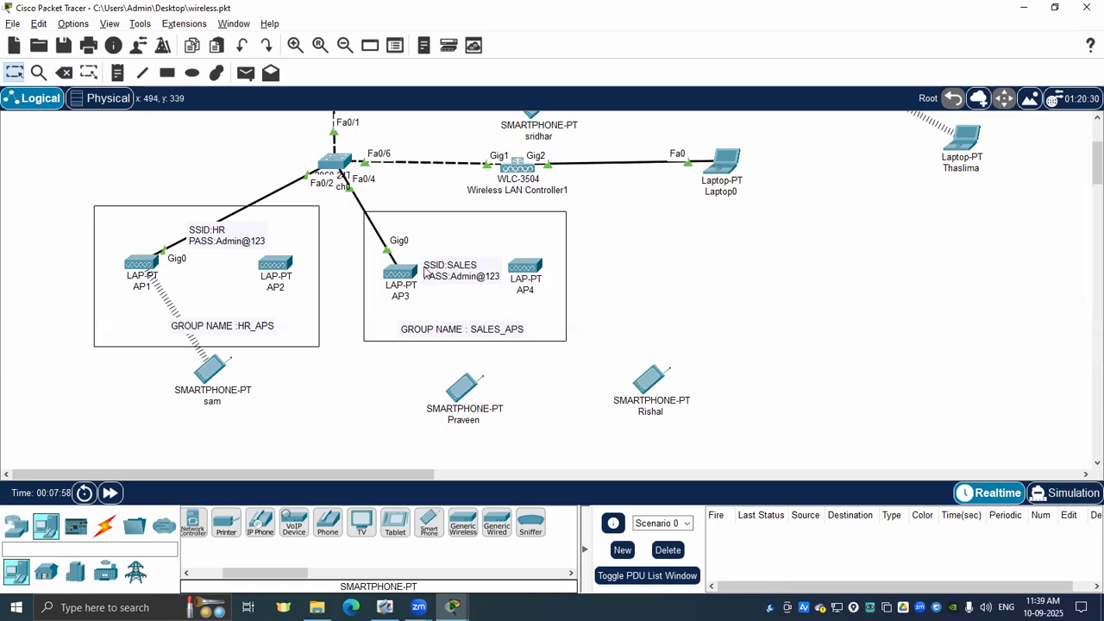
- Move both SALES smartphones just below the SALES_APS box, one under AP3 and one under AP4, and fast-forward the simulation time
{"action": "scroll", "coordinate": [443, 362], "scroll_direction": "up", "scroll_amount": 2}
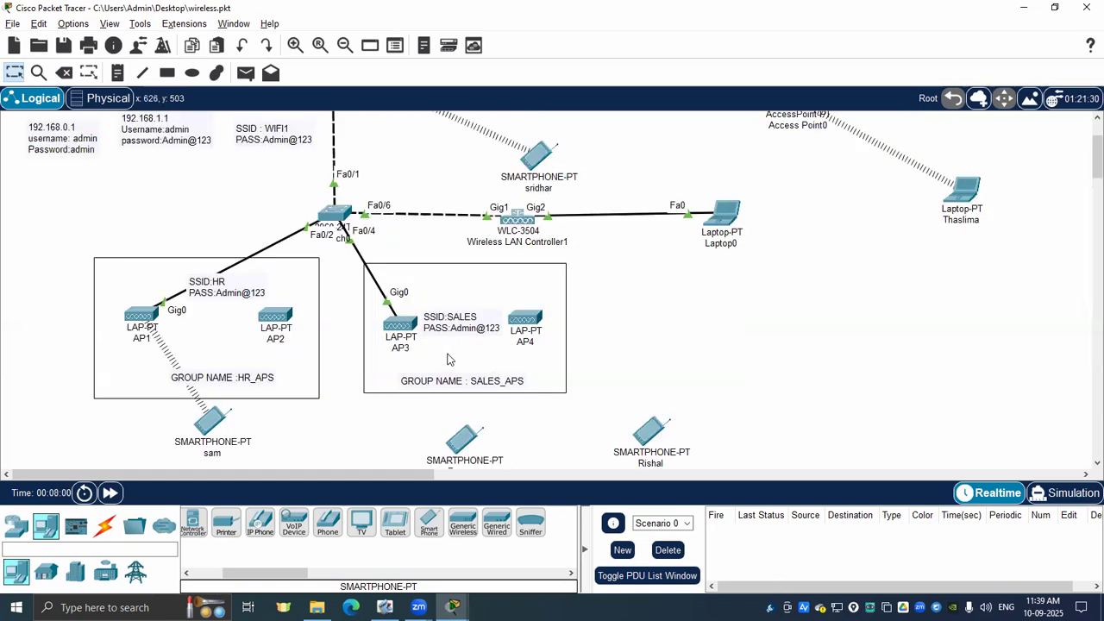
{"action": "scroll", "coordinate": [447, 360], "scroll_direction": "down", "scroll_amount": 4}
{"action": "mouse_move", "coordinate": [449, 361]}
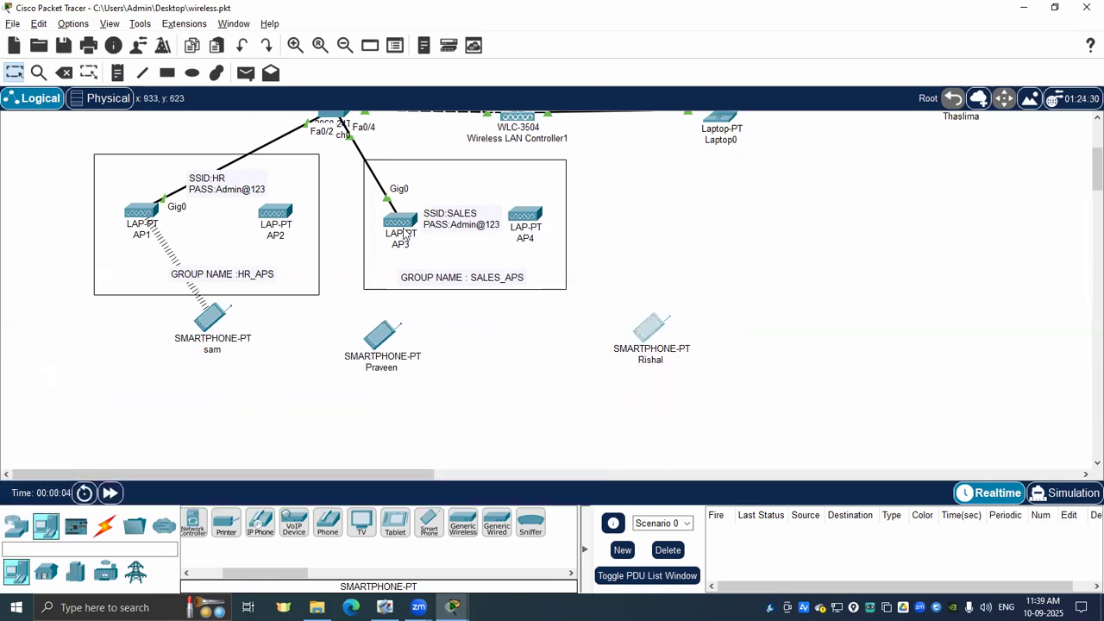
{"action": "left_click", "coordinate": [112, 492]}
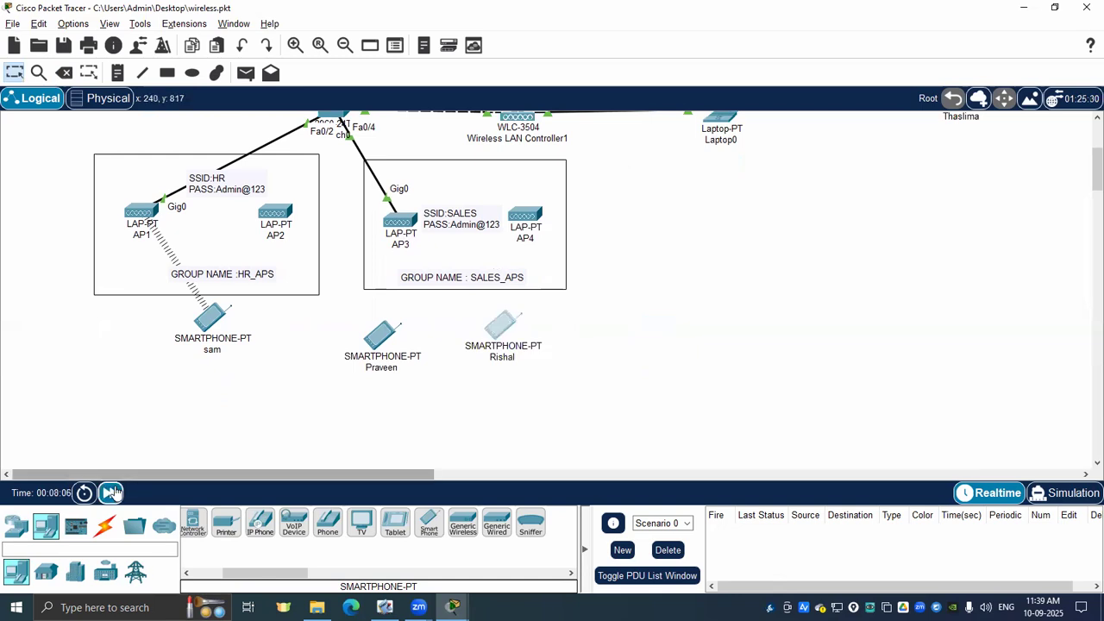
{"action": "left_click", "coordinate": [112, 492]}
{"action": "left_click", "coordinate": [112, 493]}
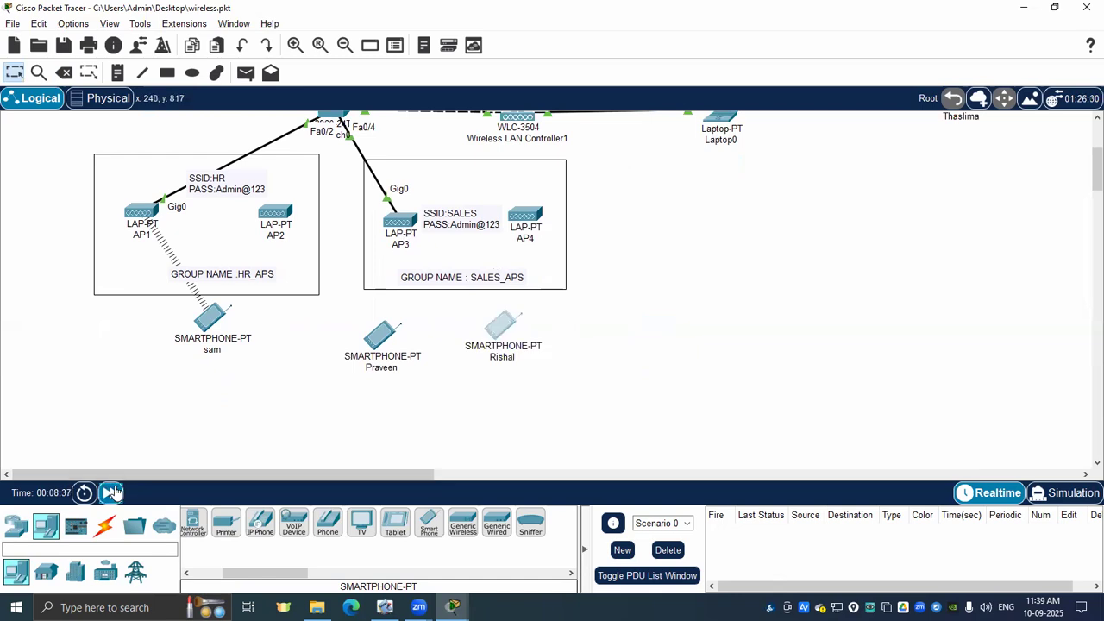
{"action": "left_click", "coordinate": [113, 492]}
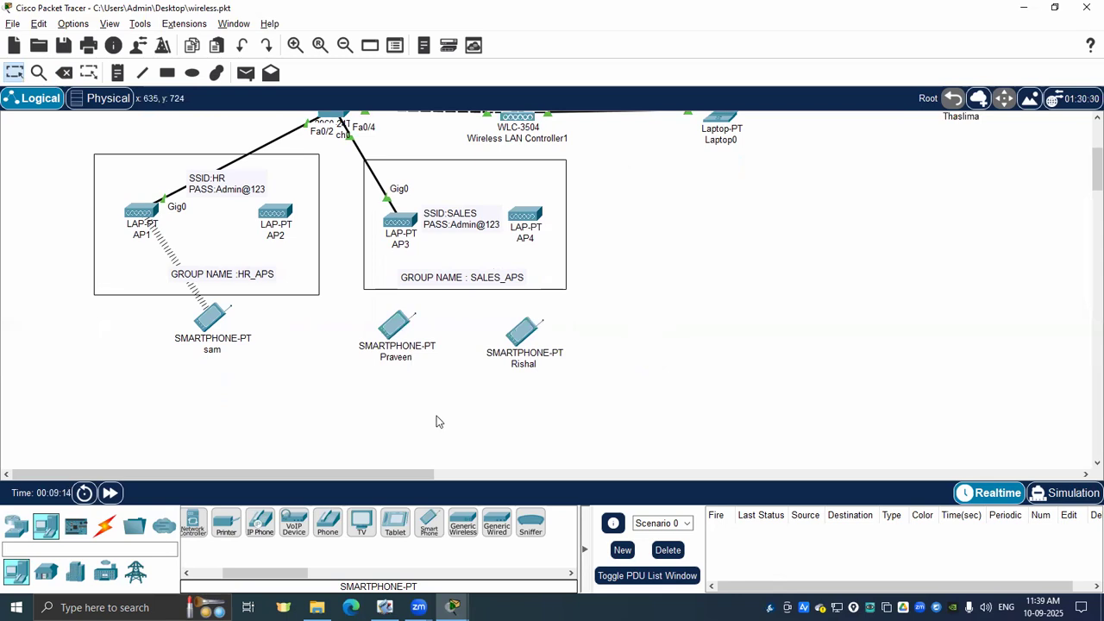
- Ping 20.0.0.2 from the command prompt of the smartphone connected to AP1
{"action": "scroll", "coordinate": [437, 421], "scroll_direction": "up", "scroll_amount": 3}
{"action": "scroll", "coordinate": [436, 421], "scroll_direction": "down", "scroll_amount": 3}
{"action": "mouse_move", "coordinate": [533, 333]}
{"action": "scroll", "coordinate": [487, 363], "scroll_direction": "up", "scroll_amount": 2}
{"action": "scroll", "coordinate": [488, 364], "scroll_direction": "down", "scroll_amount": 1}
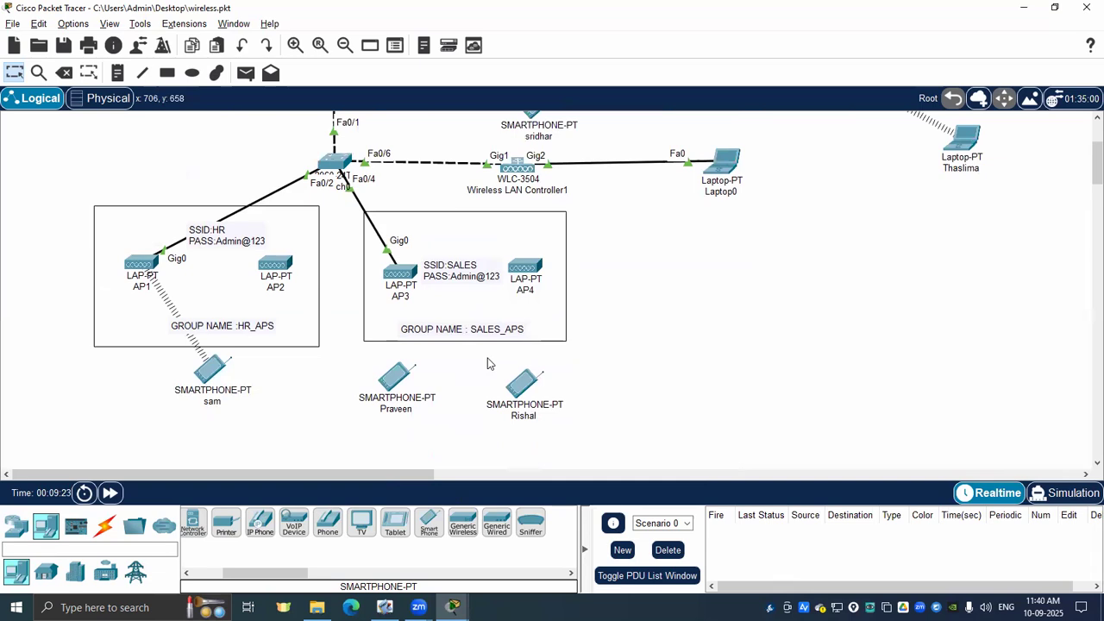
{"action": "left_click", "coordinate": [208, 378]}
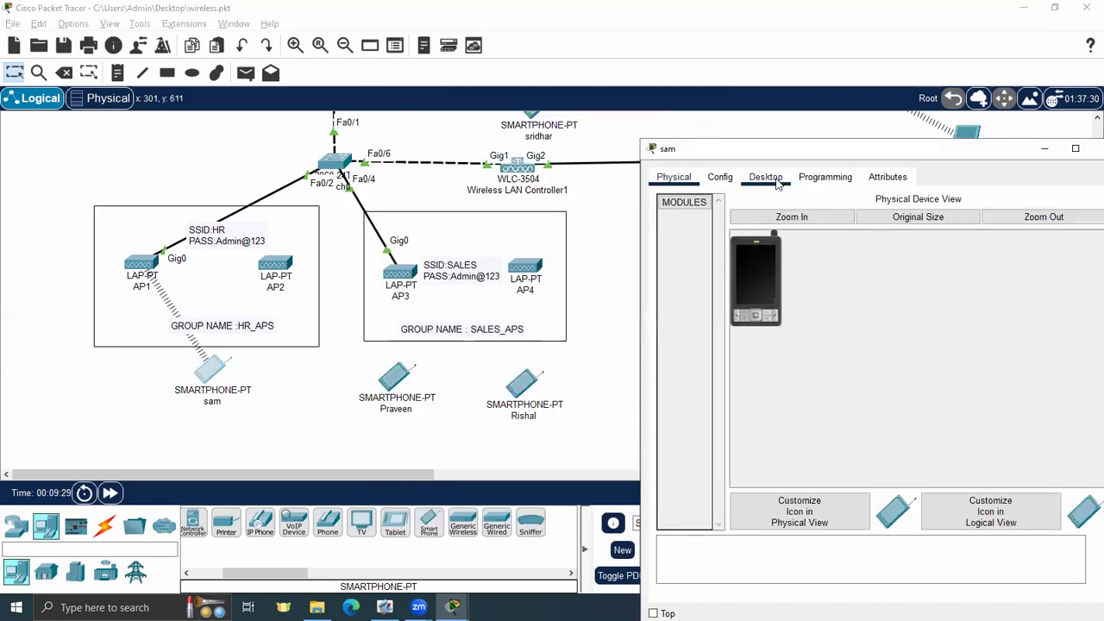
{"action": "left_click", "coordinate": [776, 181]}
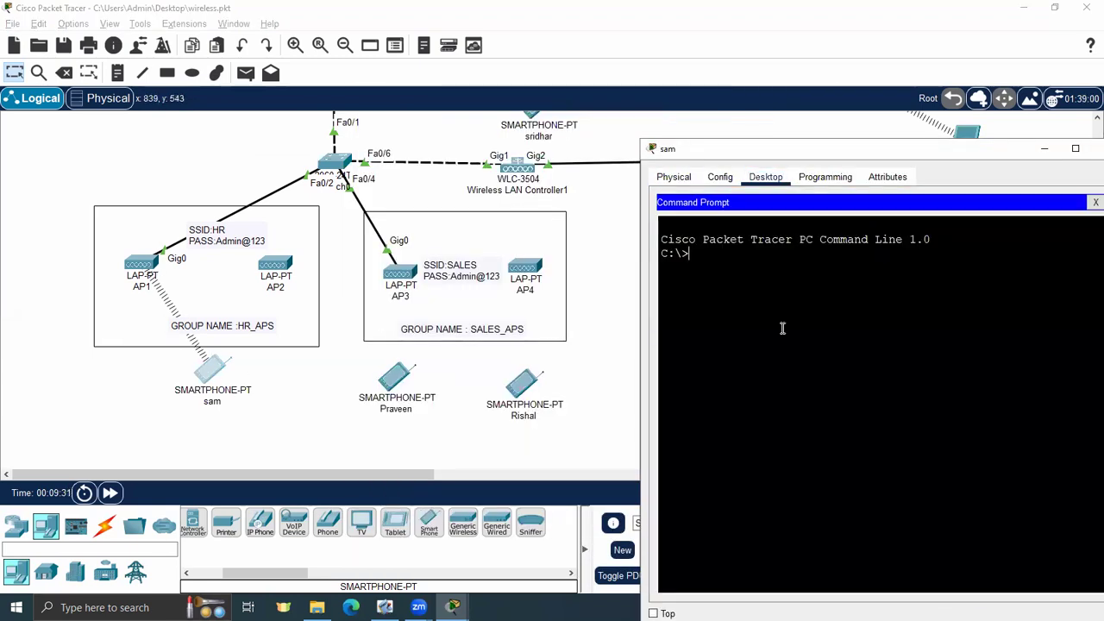
{"action": "type", "text": "ping 20.0.0.2"}
{"action": "key", "text": "Return"}
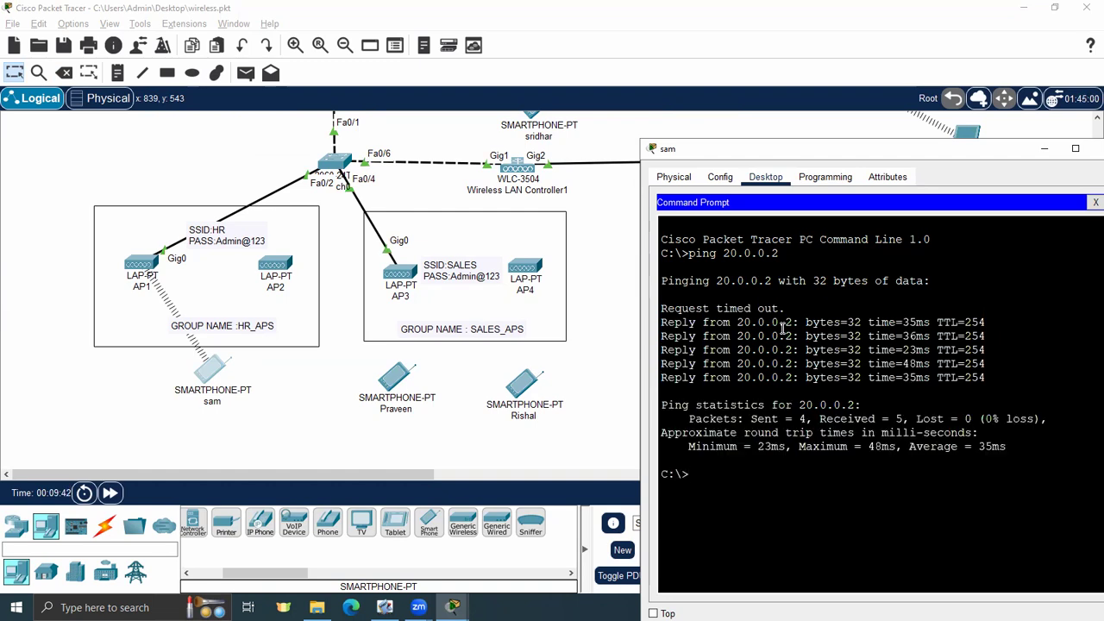
- Repeat the ping to 20.0.0.2 twice and review the replies
{"action": "key", "text": "Up"}
{"action": "key", "text": "Return"}
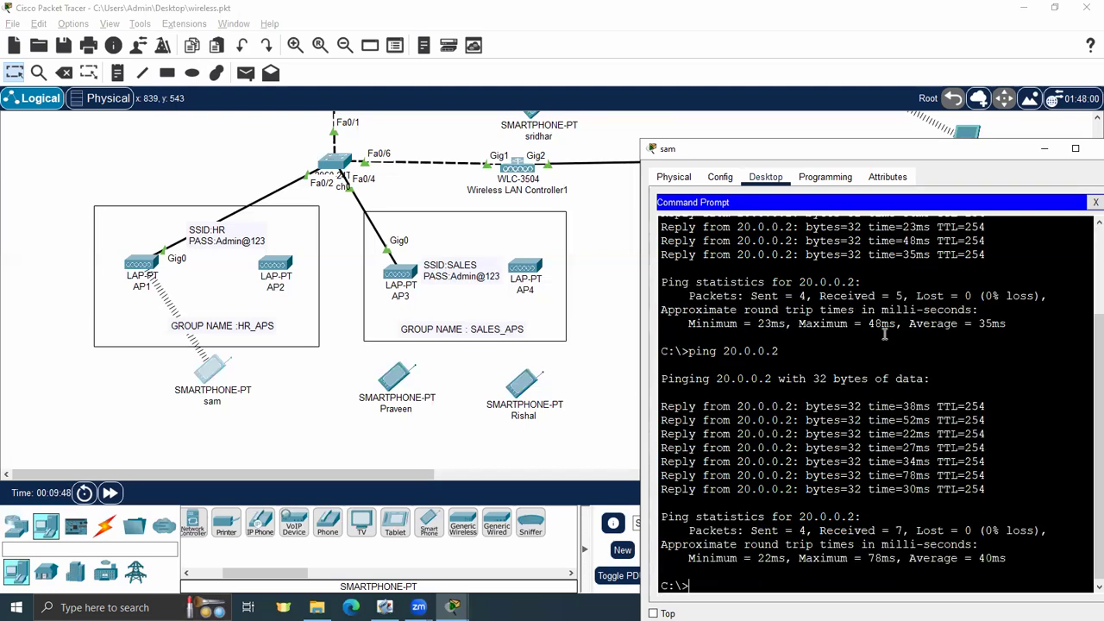
{"action": "key", "text": "Up"}
{"action": "key", "text": "Return"}
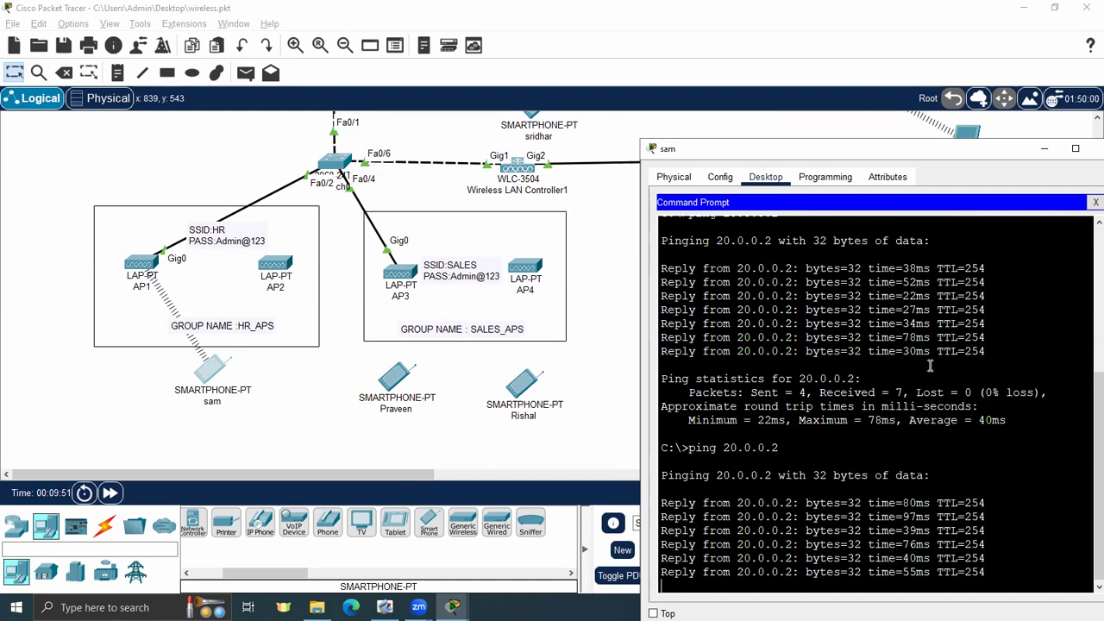
{"action": "scroll", "coordinate": [930, 399], "scroll_direction": "up", "scroll_amount": 1}
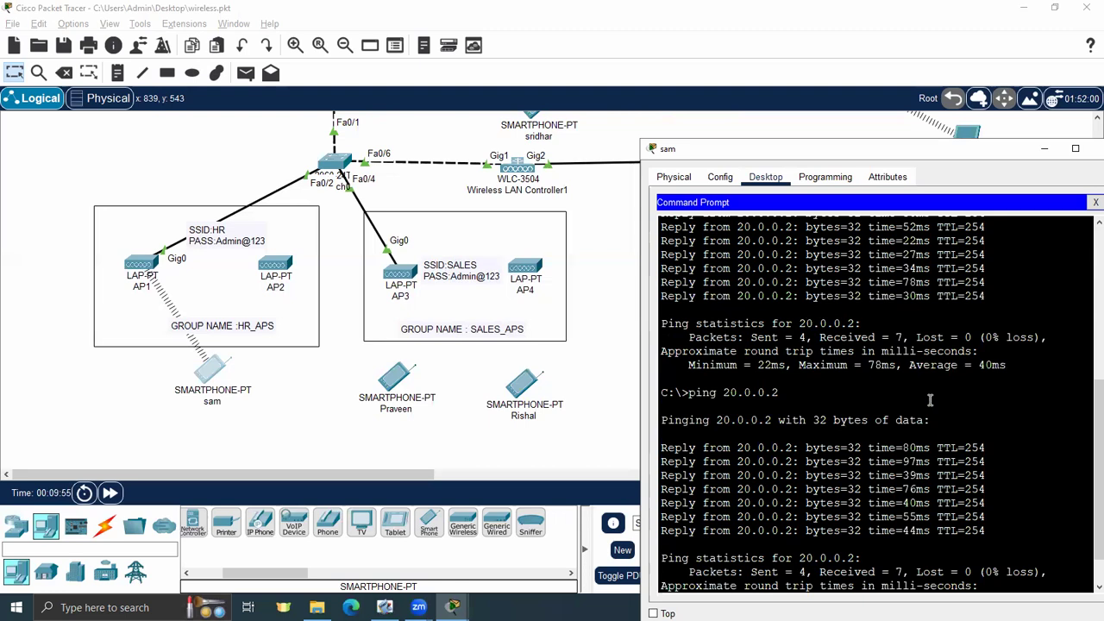
- Return to the topology and fast-forward the simulation time again
{"action": "left_click", "coordinate": [529, 433]}
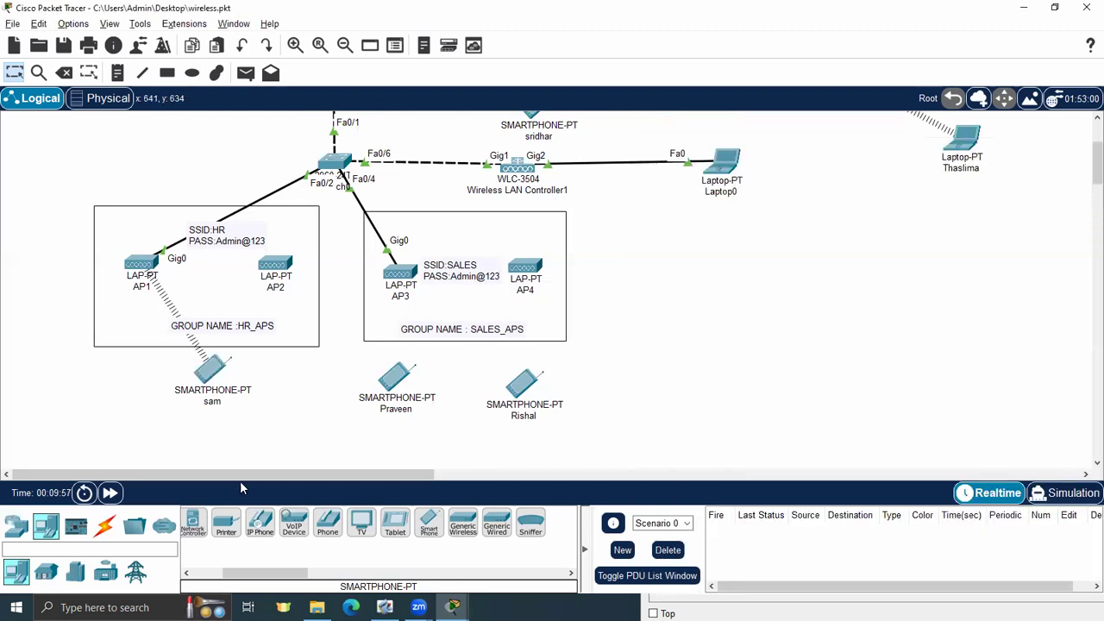
{"action": "left_click", "coordinate": [110, 492]}
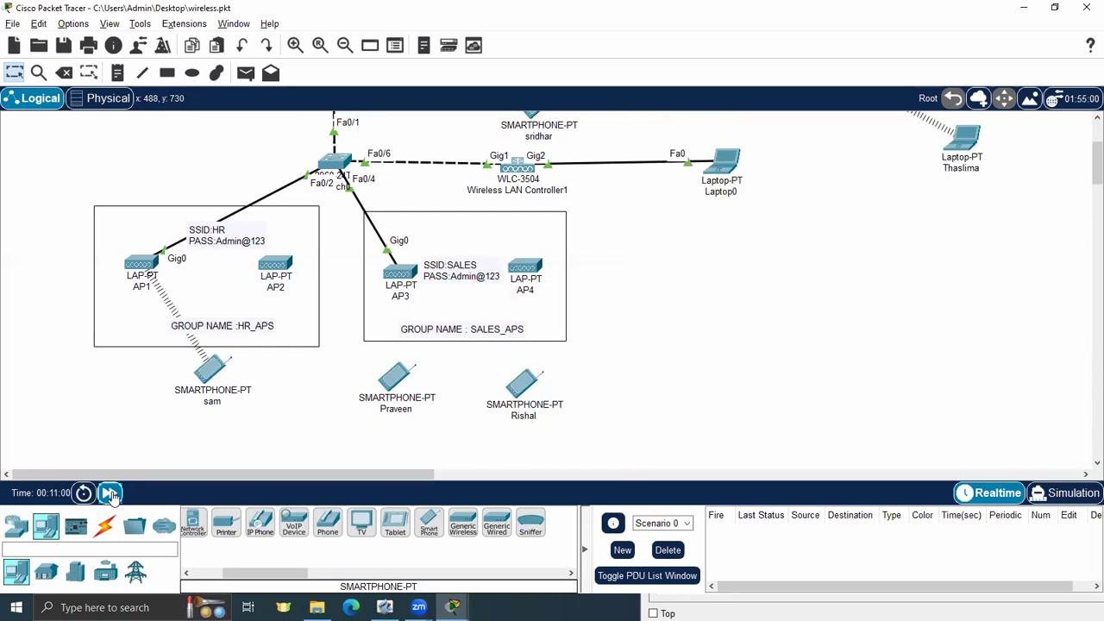
{"action": "left_click", "coordinate": [109, 492]}
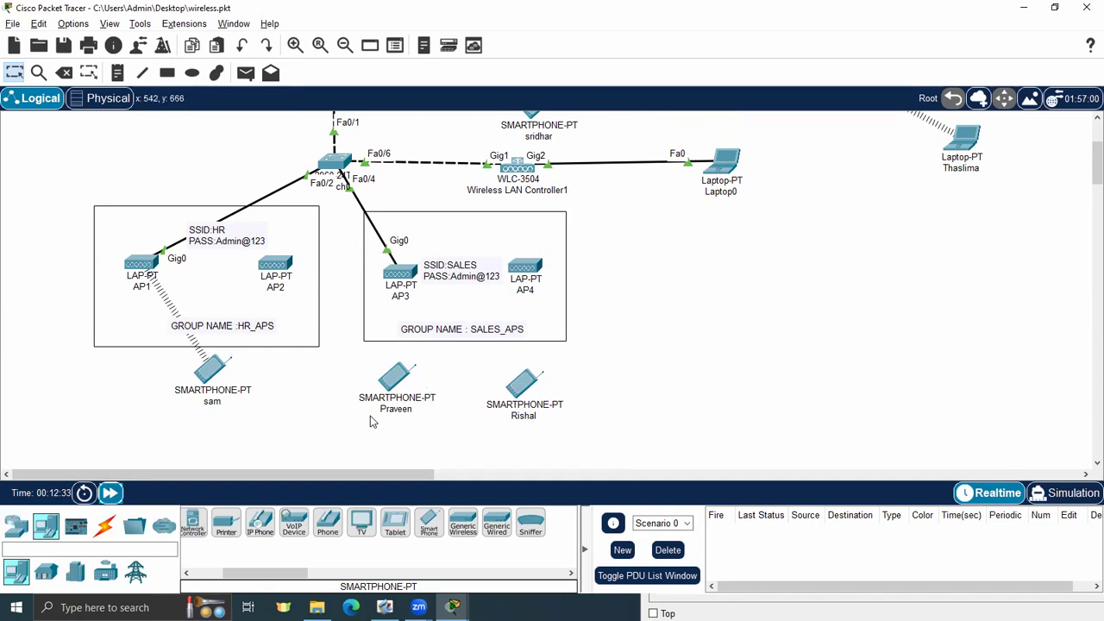
- Check the Wireless0 SSID and WPA2-PSK settings of both SALES smartphones and close their windows
{"action": "left_click", "coordinate": [395, 384]}
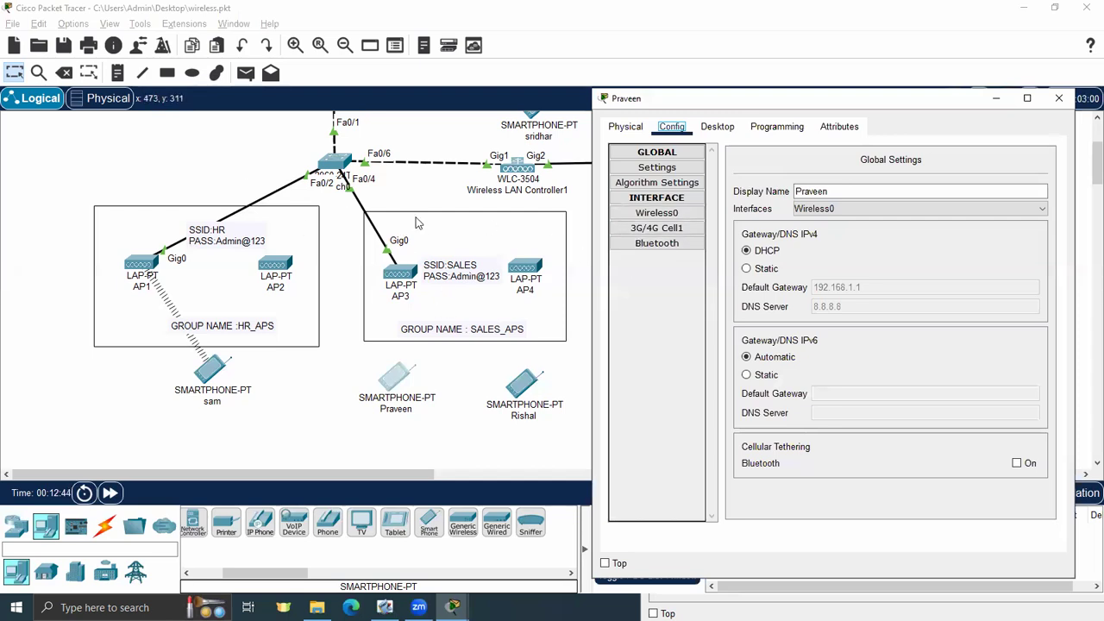
{"action": "left_click", "coordinate": [699, 215]}
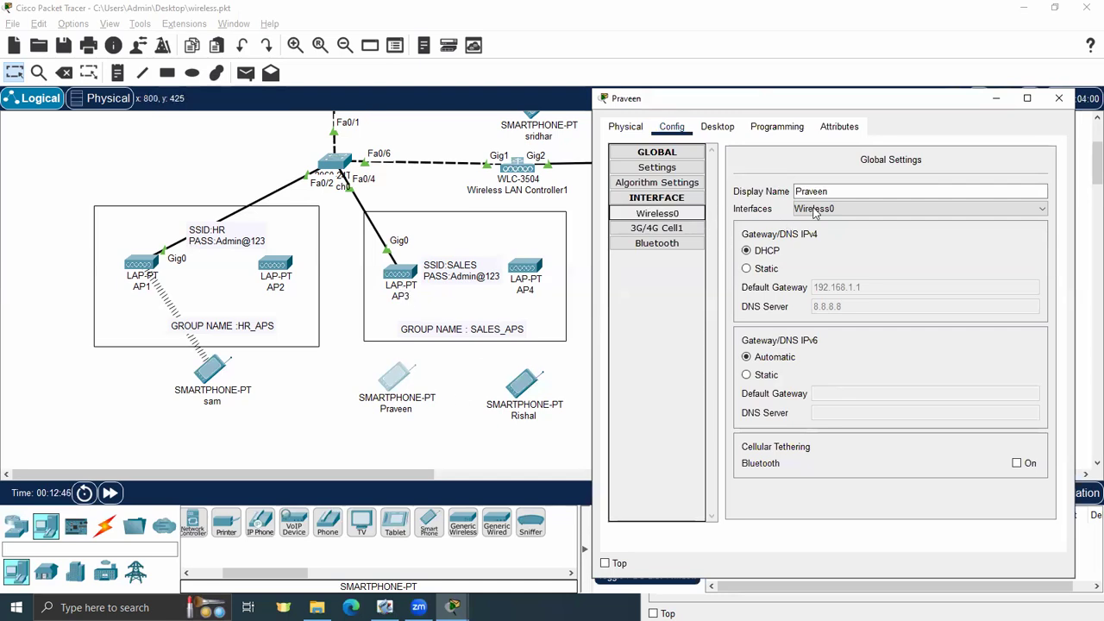
{"action": "left_click_drag", "start_coordinate": [913, 219], "coordinate": [886, 221]}
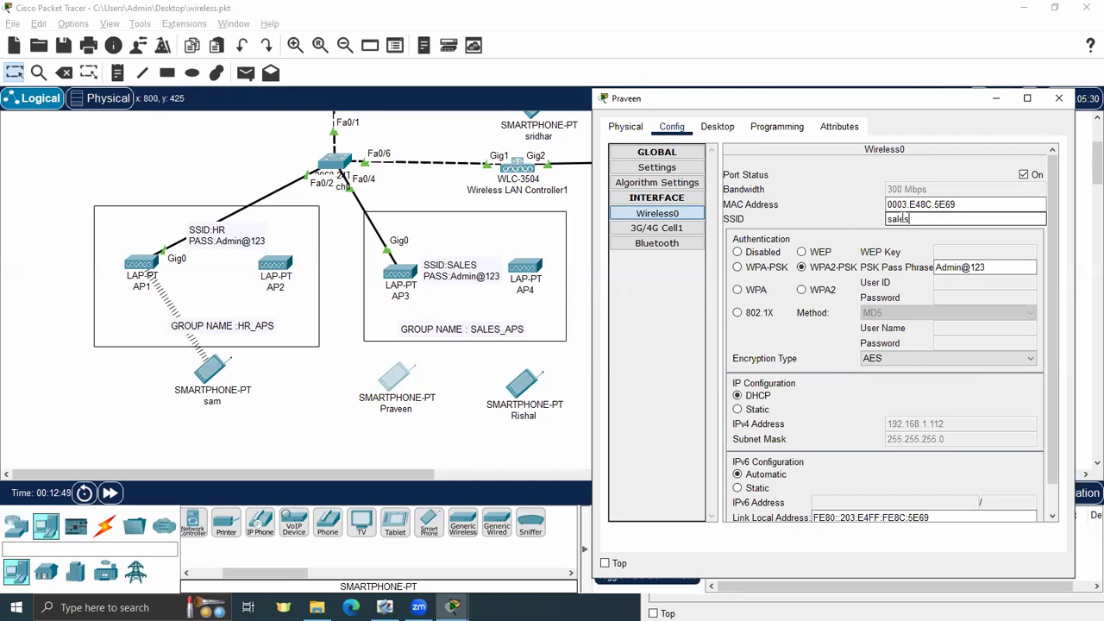
{"action": "left_click", "coordinate": [979, 266]}
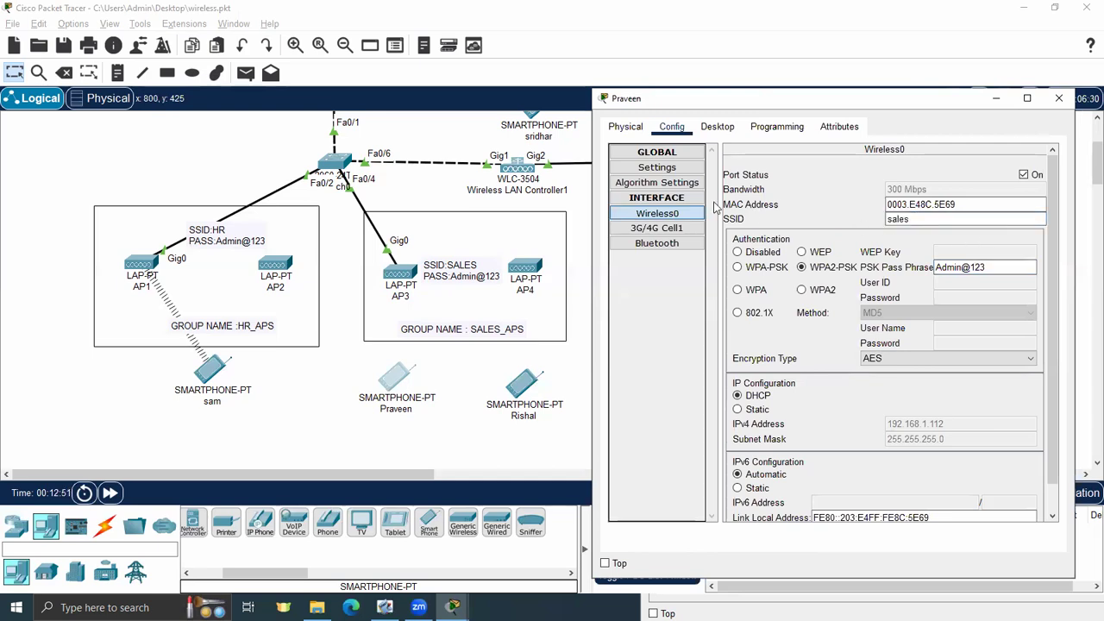
{"action": "left_click", "coordinate": [691, 175]}
{"action": "left_click", "coordinate": [1059, 98]}
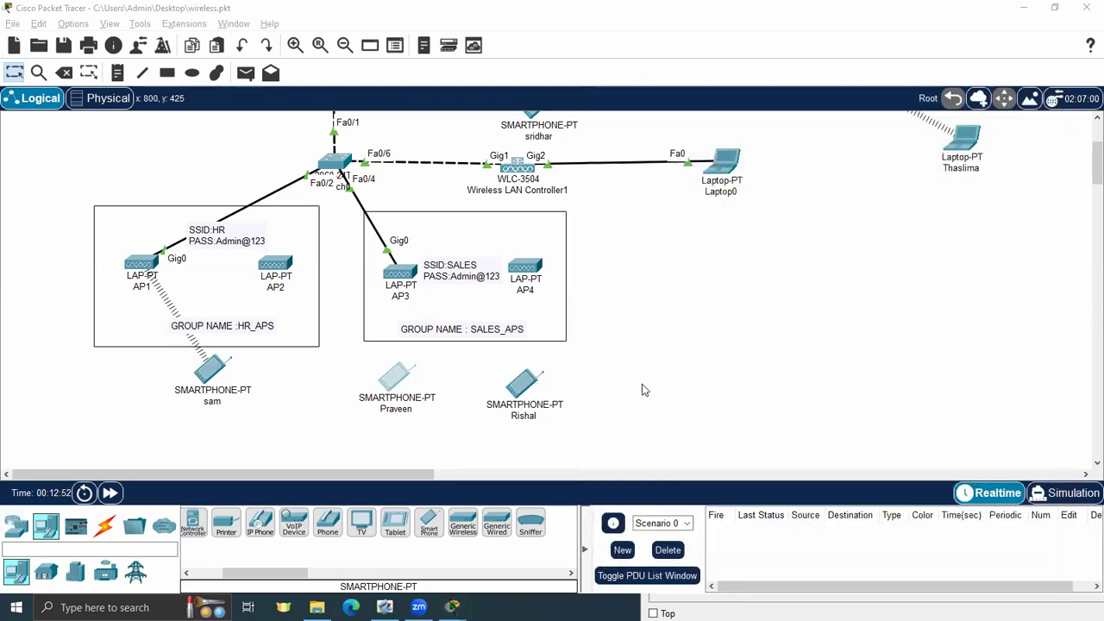
{"action": "left_click", "coordinate": [524, 392]}
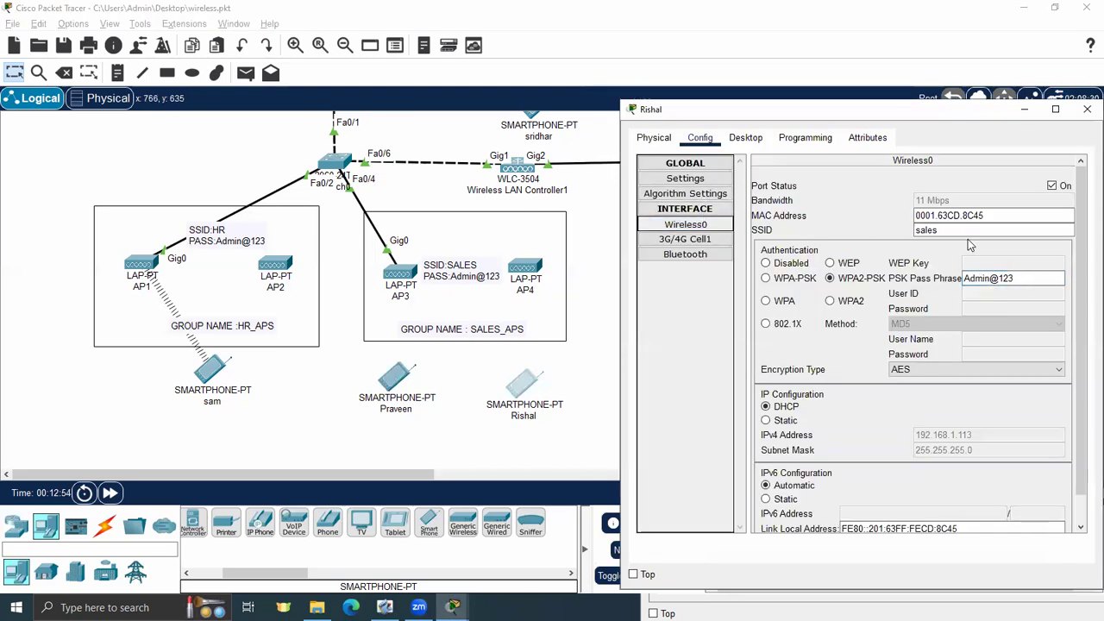
{"action": "left_click", "coordinate": [1086, 108]}
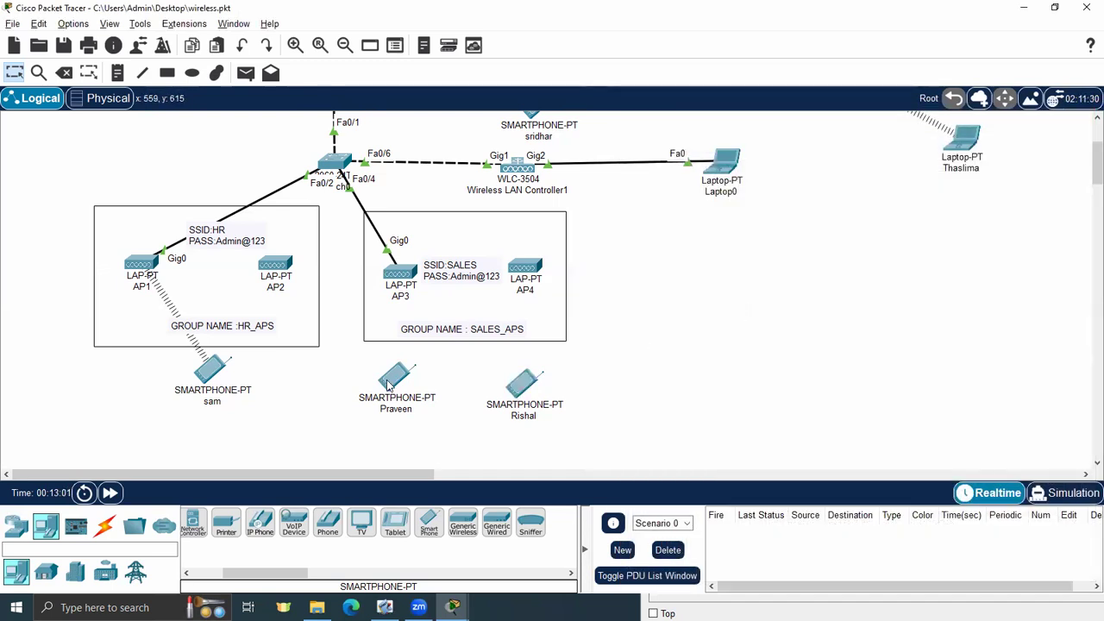
- Examine the links between the wireless router, switch, wireless LAN controller and the HR and SALES access points
{"action": "scroll", "coordinate": [388, 388], "scroll_direction": "up", "scroll_amount": 3}
{"action": "scroll", "coordinate": [453, 366], "scroll_direction": "down", "scroll_amount": 1}
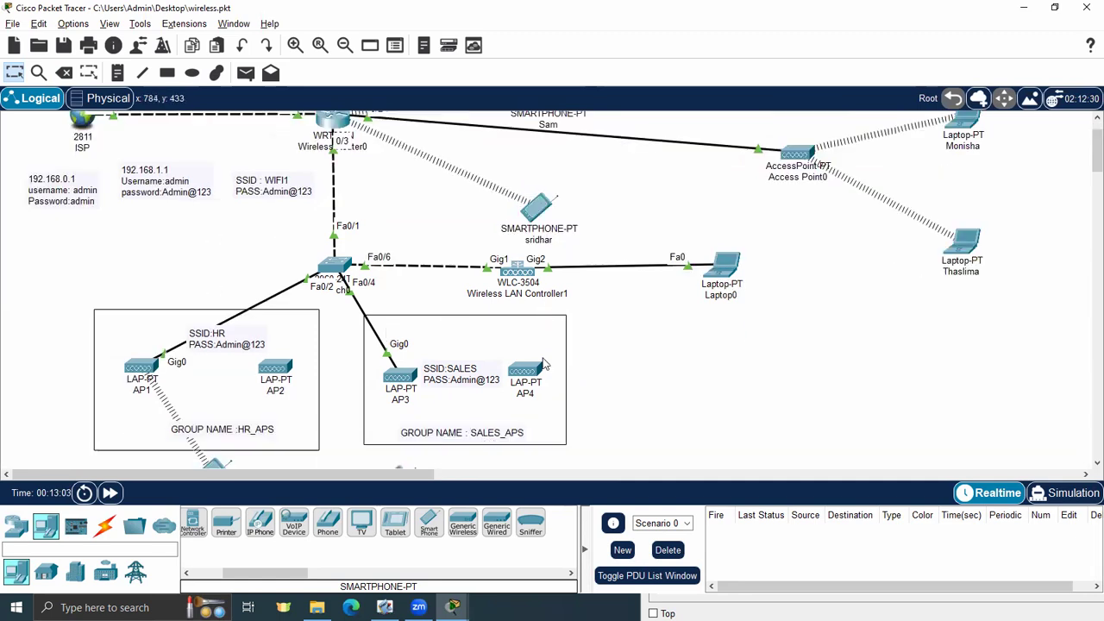
{"action": "scroll", "coordinate": [526, 370], "scroll_direction": "down", "scroll_amount": 2}
{"action": "scroll", "coordinate": [530, 278], "scroll_direction": "up", "scroll_amount": 2}
{"action": "scroll", "coordinate": [526, 284], "scroll_direction": "up", "scroll_amount": 1}
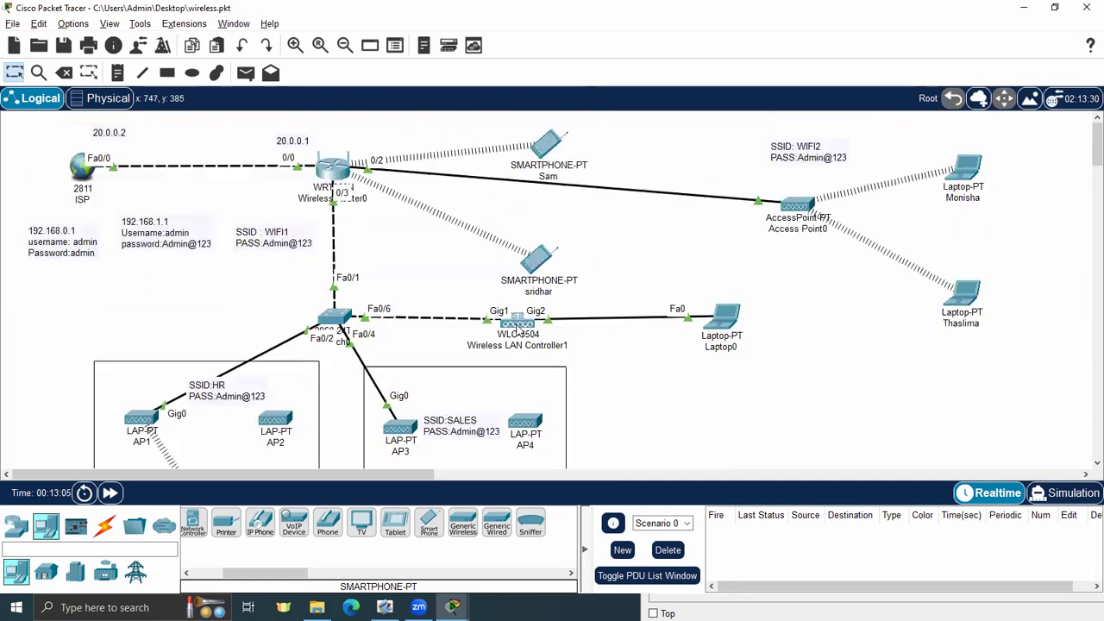
{"action": "left_click_drag", "start_coordinate": [352, 127], "coordinate": [320, 198]}
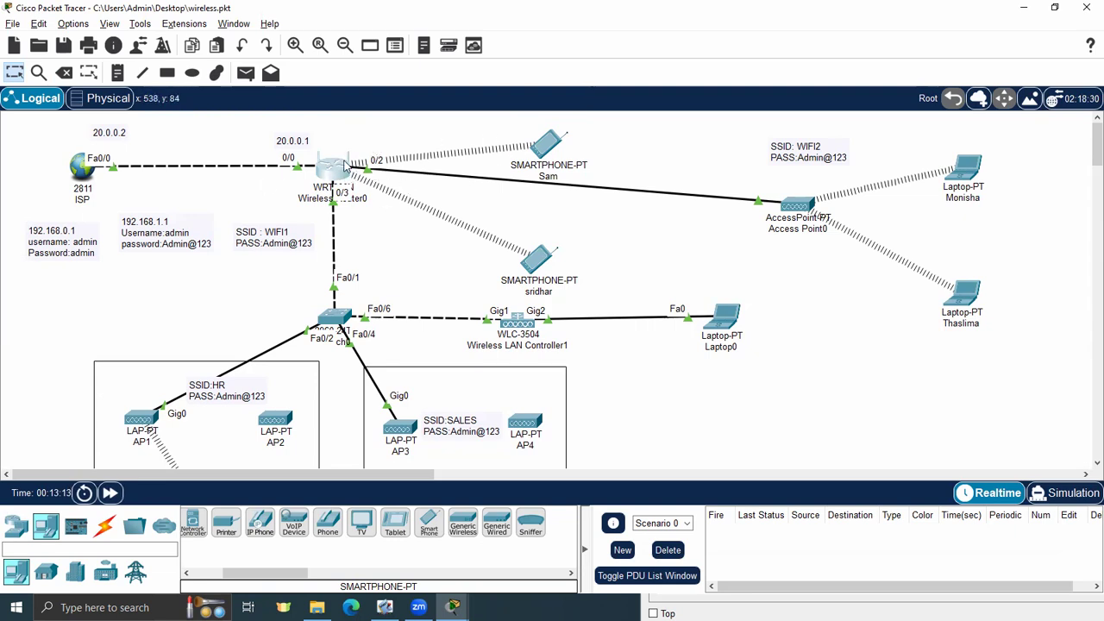
{"action": "scroll", "coordinate": [345, 250], "scroll_direction": "down", "scroll_amount": 3}
{"action": "scroll", "coordinate": [345, 255], "scroll_direction": "up", "scroll_amount": 3}
{"action": "scroll", "coordinate": [328, 233], "scroll_direction": "down", "scroll_amount": 1}
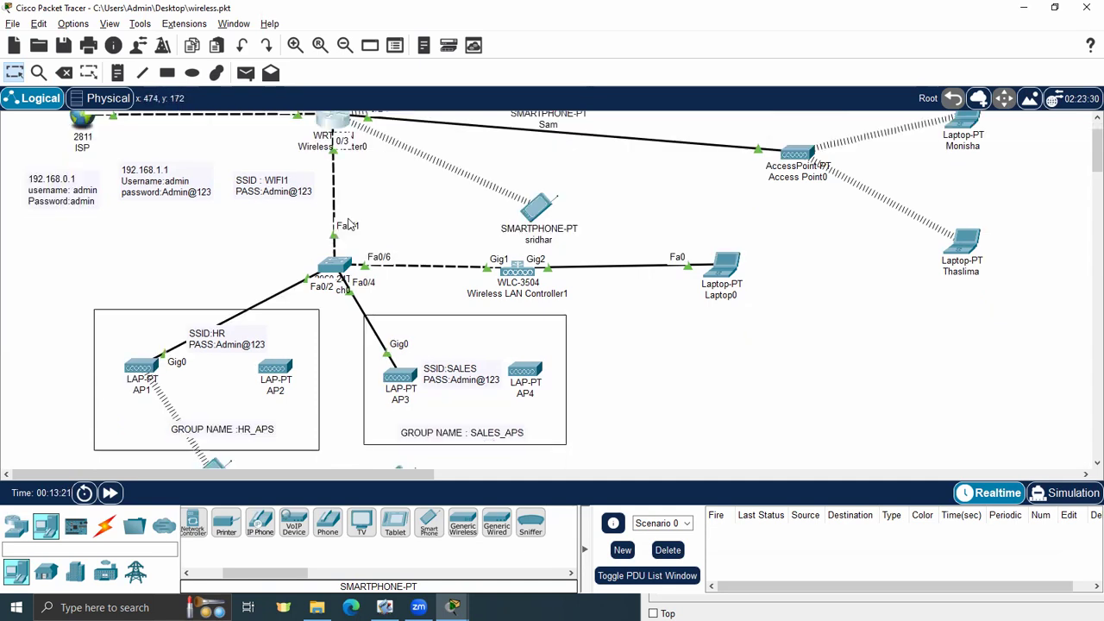
{"action": "scroll", "coordinate": [335, 243], "scroll_direction": "down", "scroll_amount": 1}
{"action": "scroll", "coordinate": [338, 249], "scroll_direction": "up", "scroll_amount": 1}
{"action": "mouse_move", "coordinate": [517, 283]}
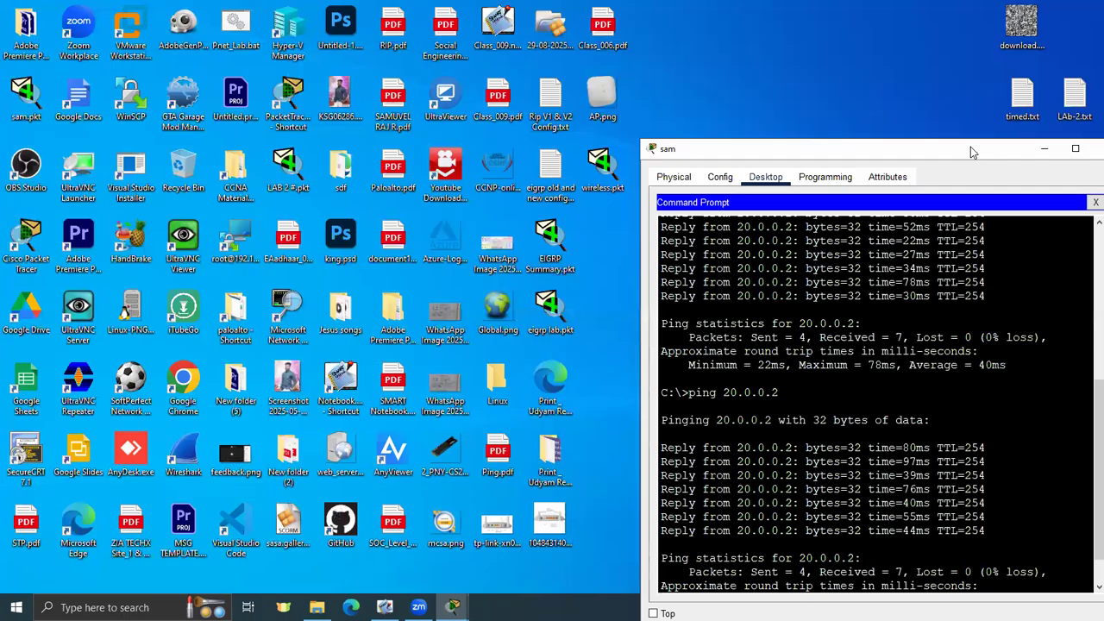
- Put away the HR smartphone's command prompt window and bring the topology back into view
{"action": "left_click_drag", "start_coordinate": [971, 147], "coordinate": [781, 35]}
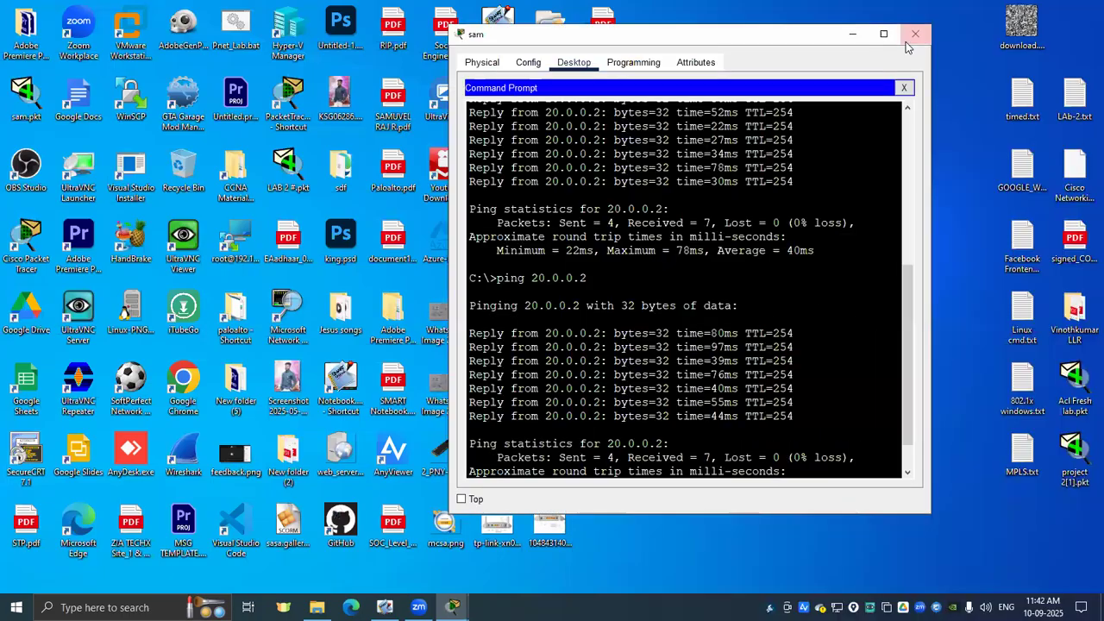
{"action": "key", "text": "alt+Tab"}
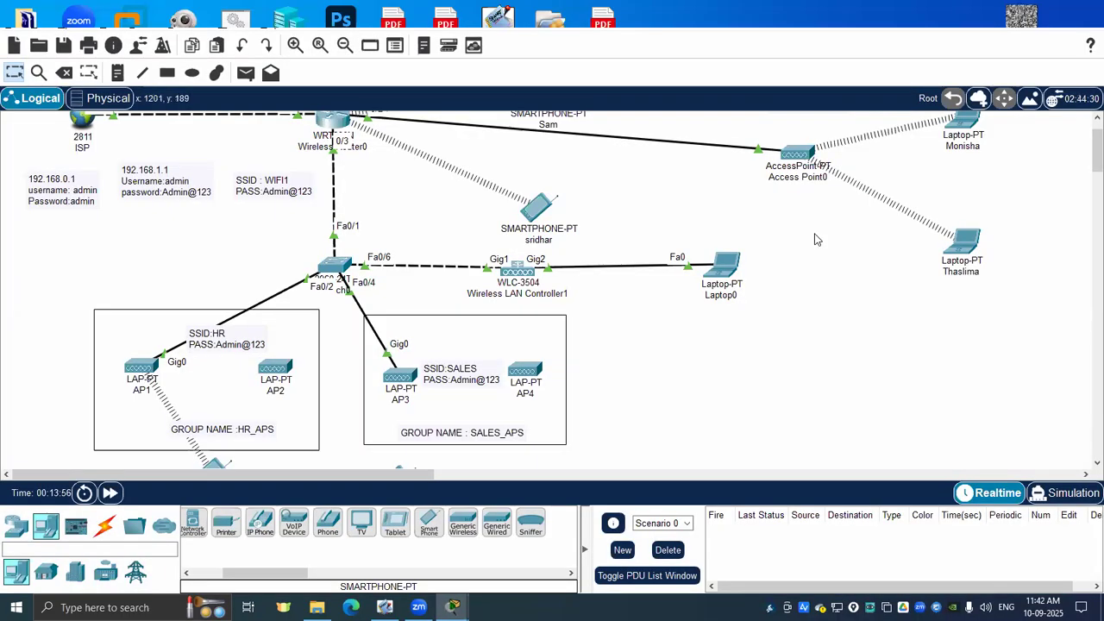
{"action": "scroll", "coordinate": [780, 295], "scroll_direction": "down", "scroll_amount": 3}
{"action": "scroll", "coordinate": [803, 257], "scroll_direction": "up", "scroll_amount": 1}
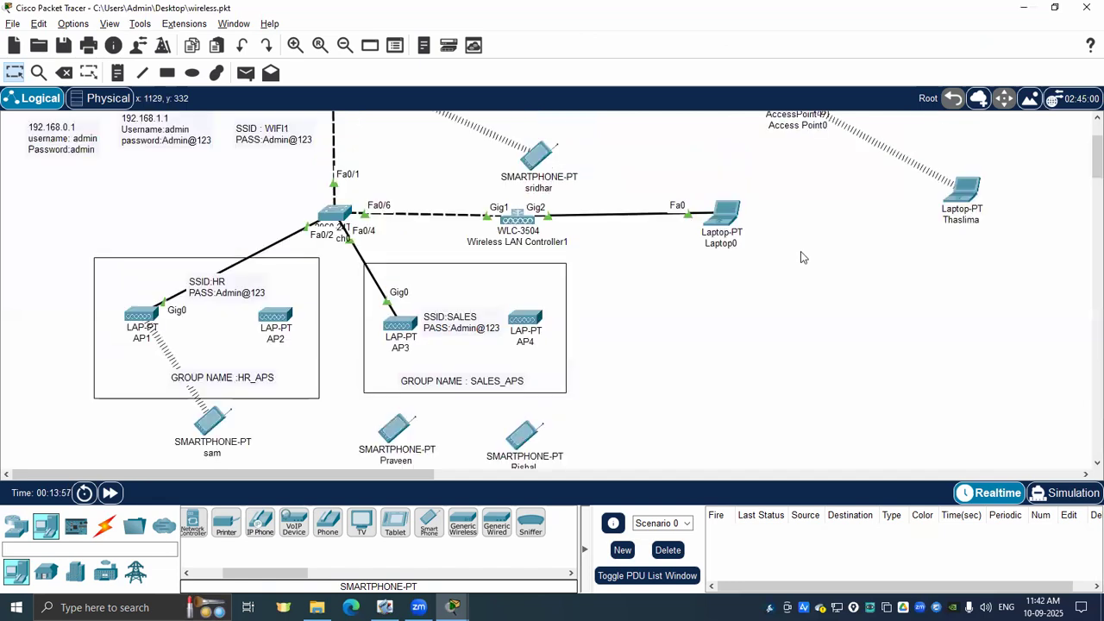
- Switch to the CCNA Notes in SMART Notebook and find the floor diagram with the WLC and Ap1 to Ap6
{"action": "key", "text": "alt+Tab"}
{"action": "key", "text": "alt+Tab"}
{"action": "key", "text": "alt+Tab"}
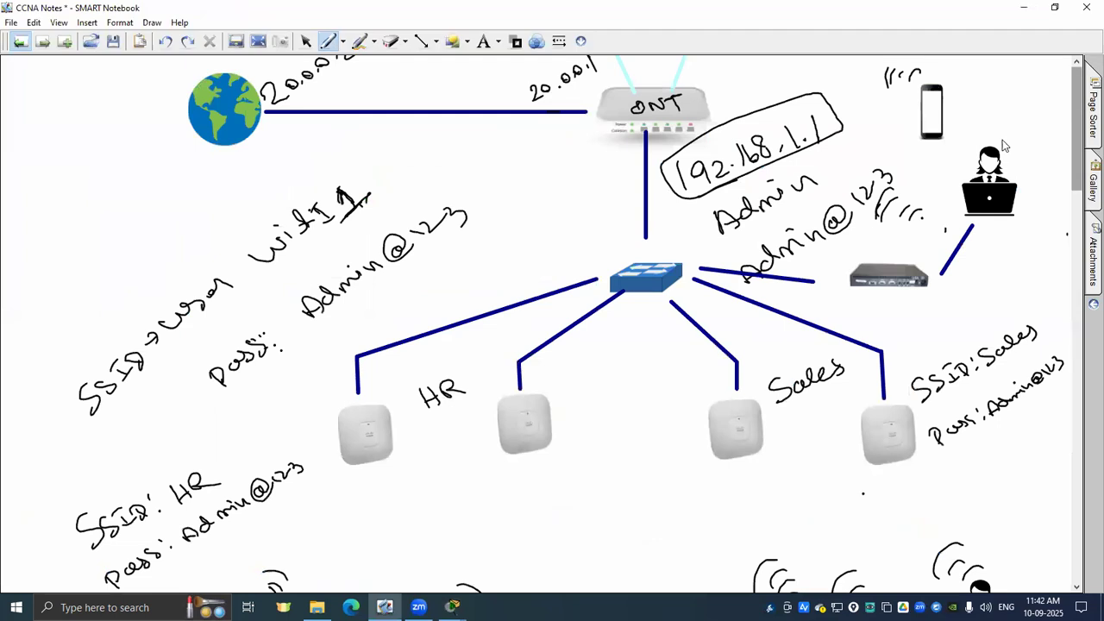
{"action": "left_click_drag", "start_coordinate": [1080, 94], "coordinate": [1084, 183]}
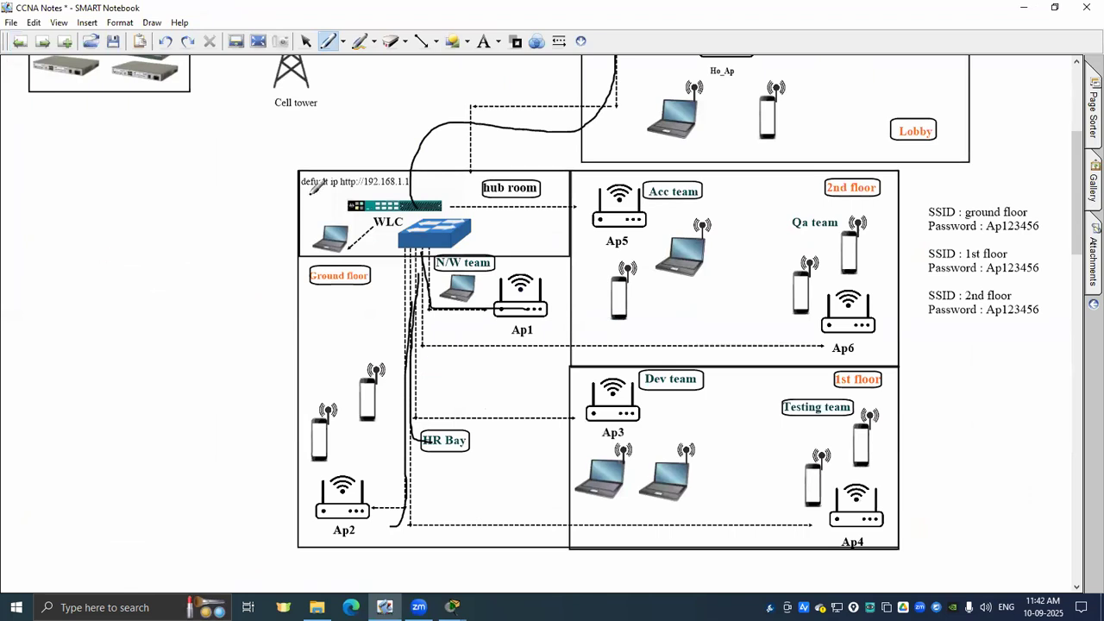
- Circle the WLC floor diagram, undo the circle, and erase the handwritten lines running over the diagram
{"action": "left_click_drag", "start_coordinate": [849, 267], "coordinate": [897, 200]}
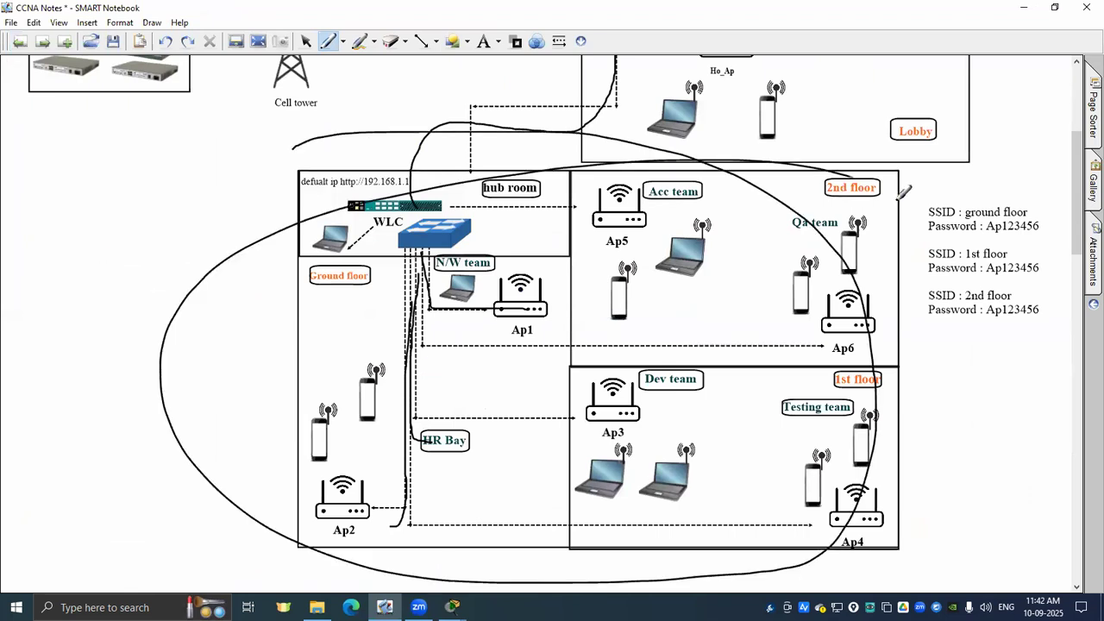
{"action": "key", "text": "ctrl+z"}
{"action": "left_click", "coordinate": [401, 41]}
{"action": "mouse_move", "coordinate": [418, 132]}
{"action": "left_mouse_down"}
{"action": "mouse_move", "coordinate": [484, 228]}
{"action": "mouse_move", "coordinate": [422, 234]}
{"action": "mouse_move", "coordinate": [633, 169]}
{"action": "mouse_move", "coordinate": [614, 100]}
{"action": "left_mouse_up"}
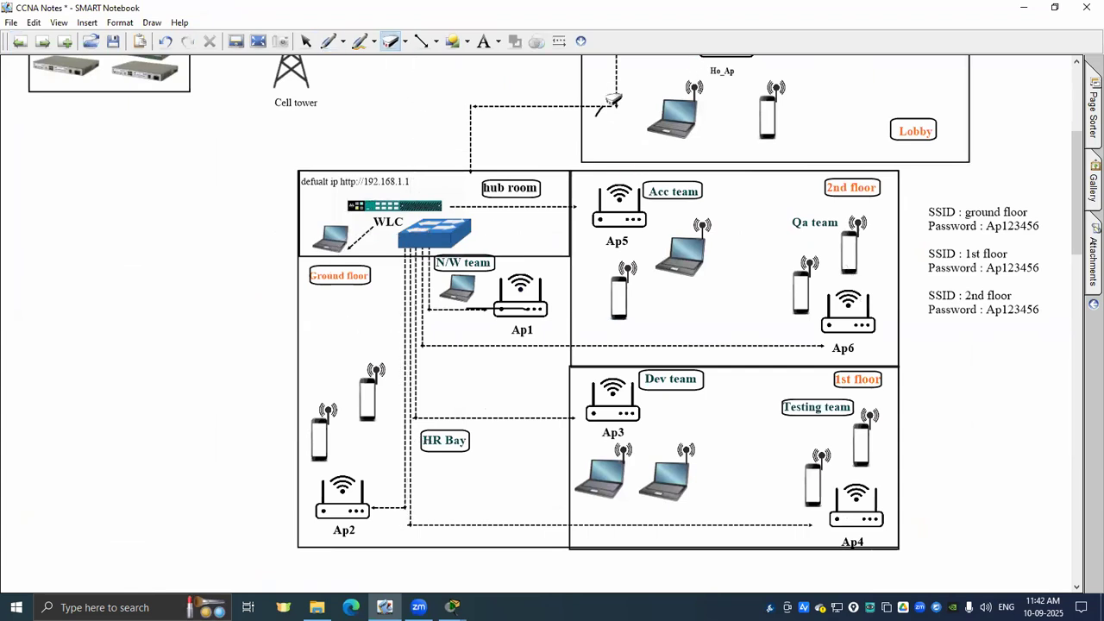